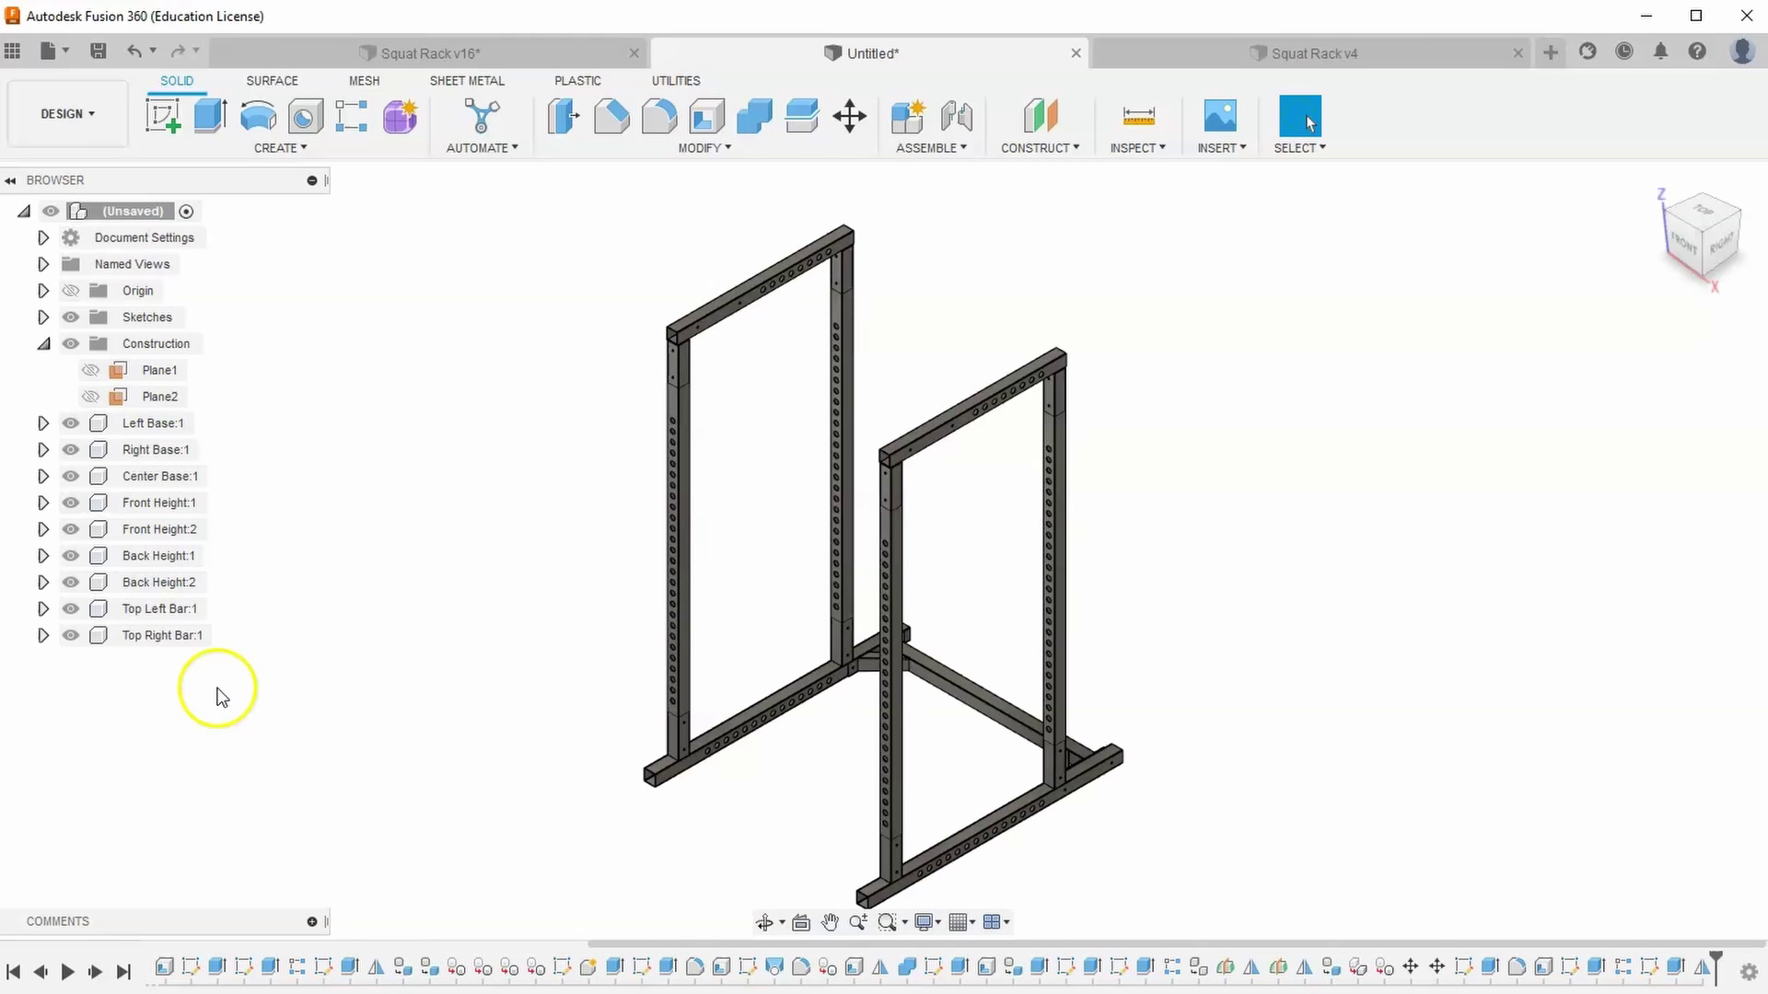
Switch to the Squat Rack v4 design and hide the Left Base component
{"action": "left_click", "coordinate": [170, 610]}
{"action": "left_click", "coordinate": [164, 635]}
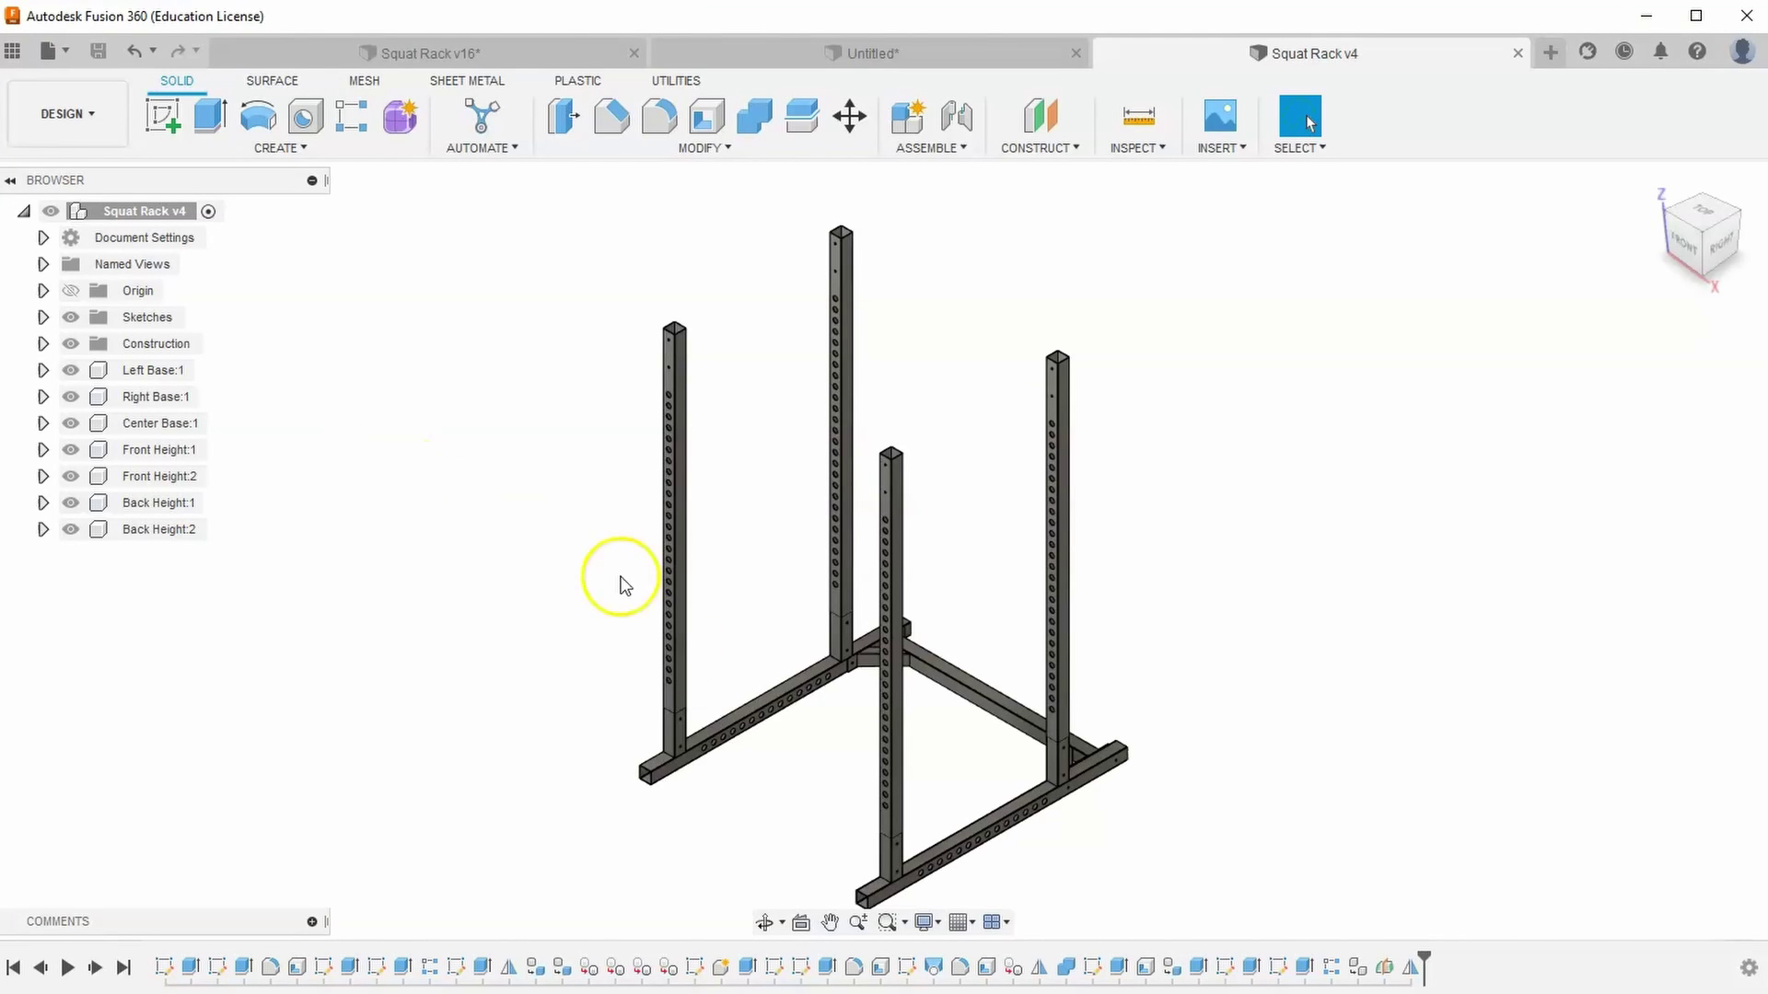
{"action": "left_click", "coordinate": [75, 375]}
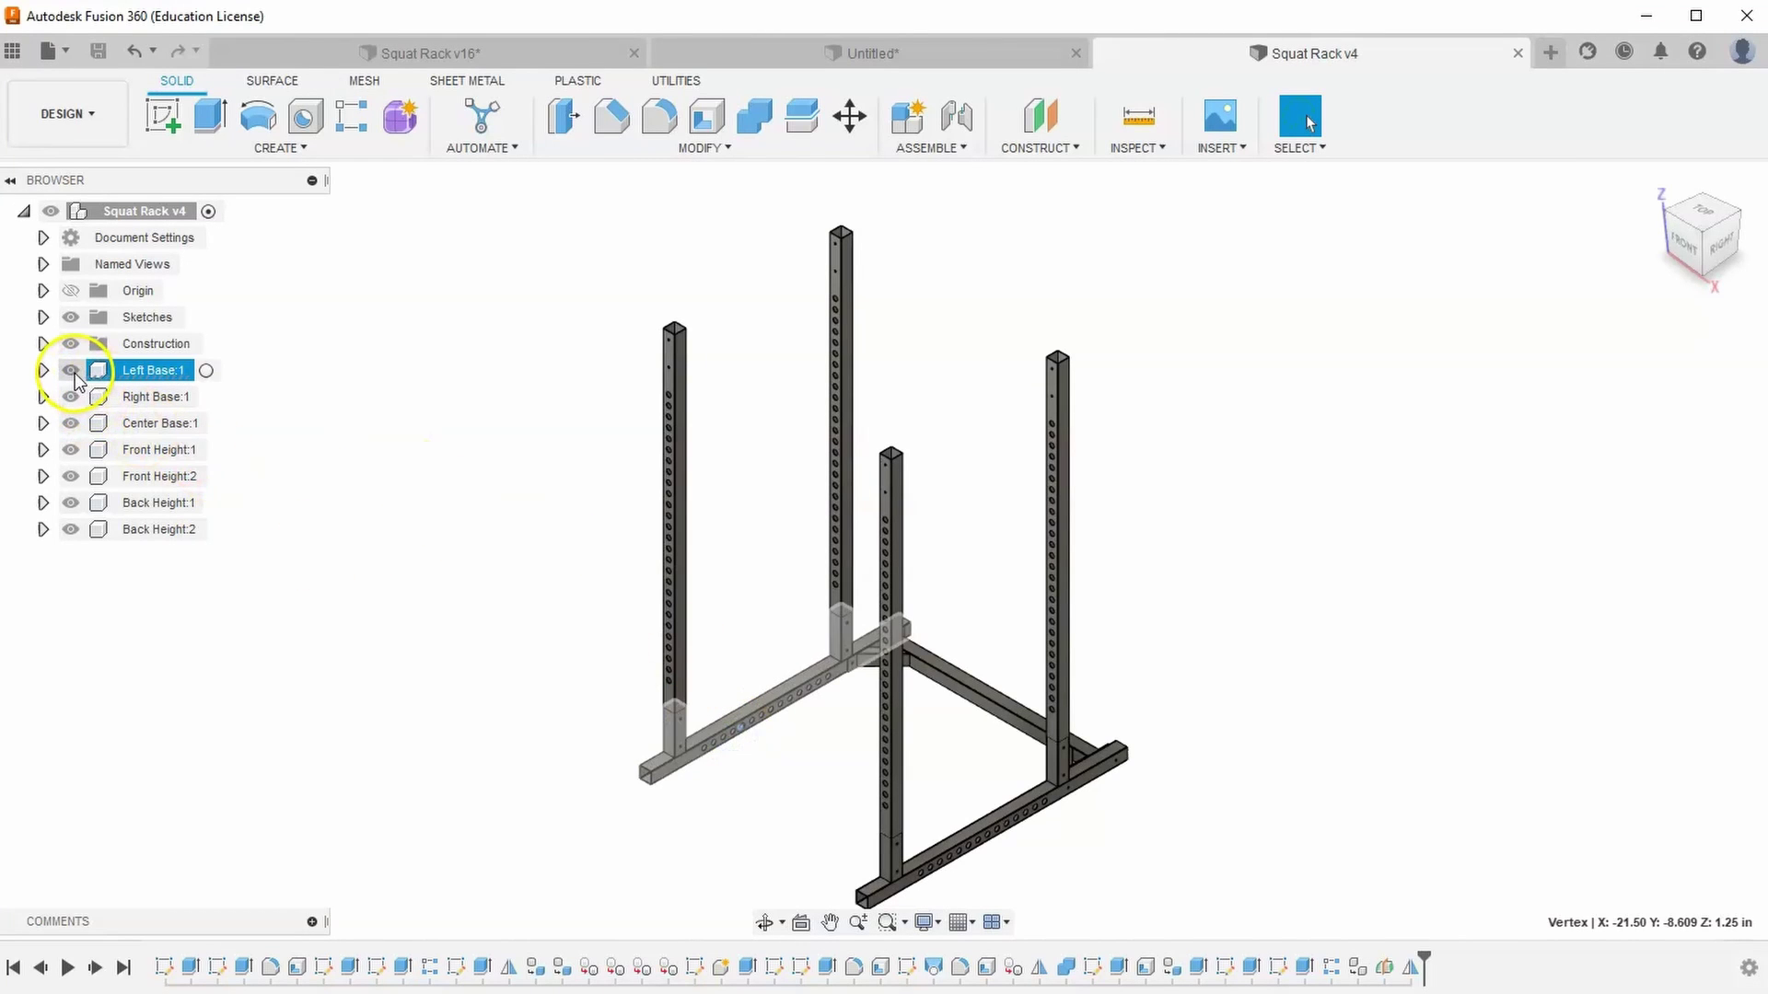
{"action": "left_click", "coordinate": [72, 372]}
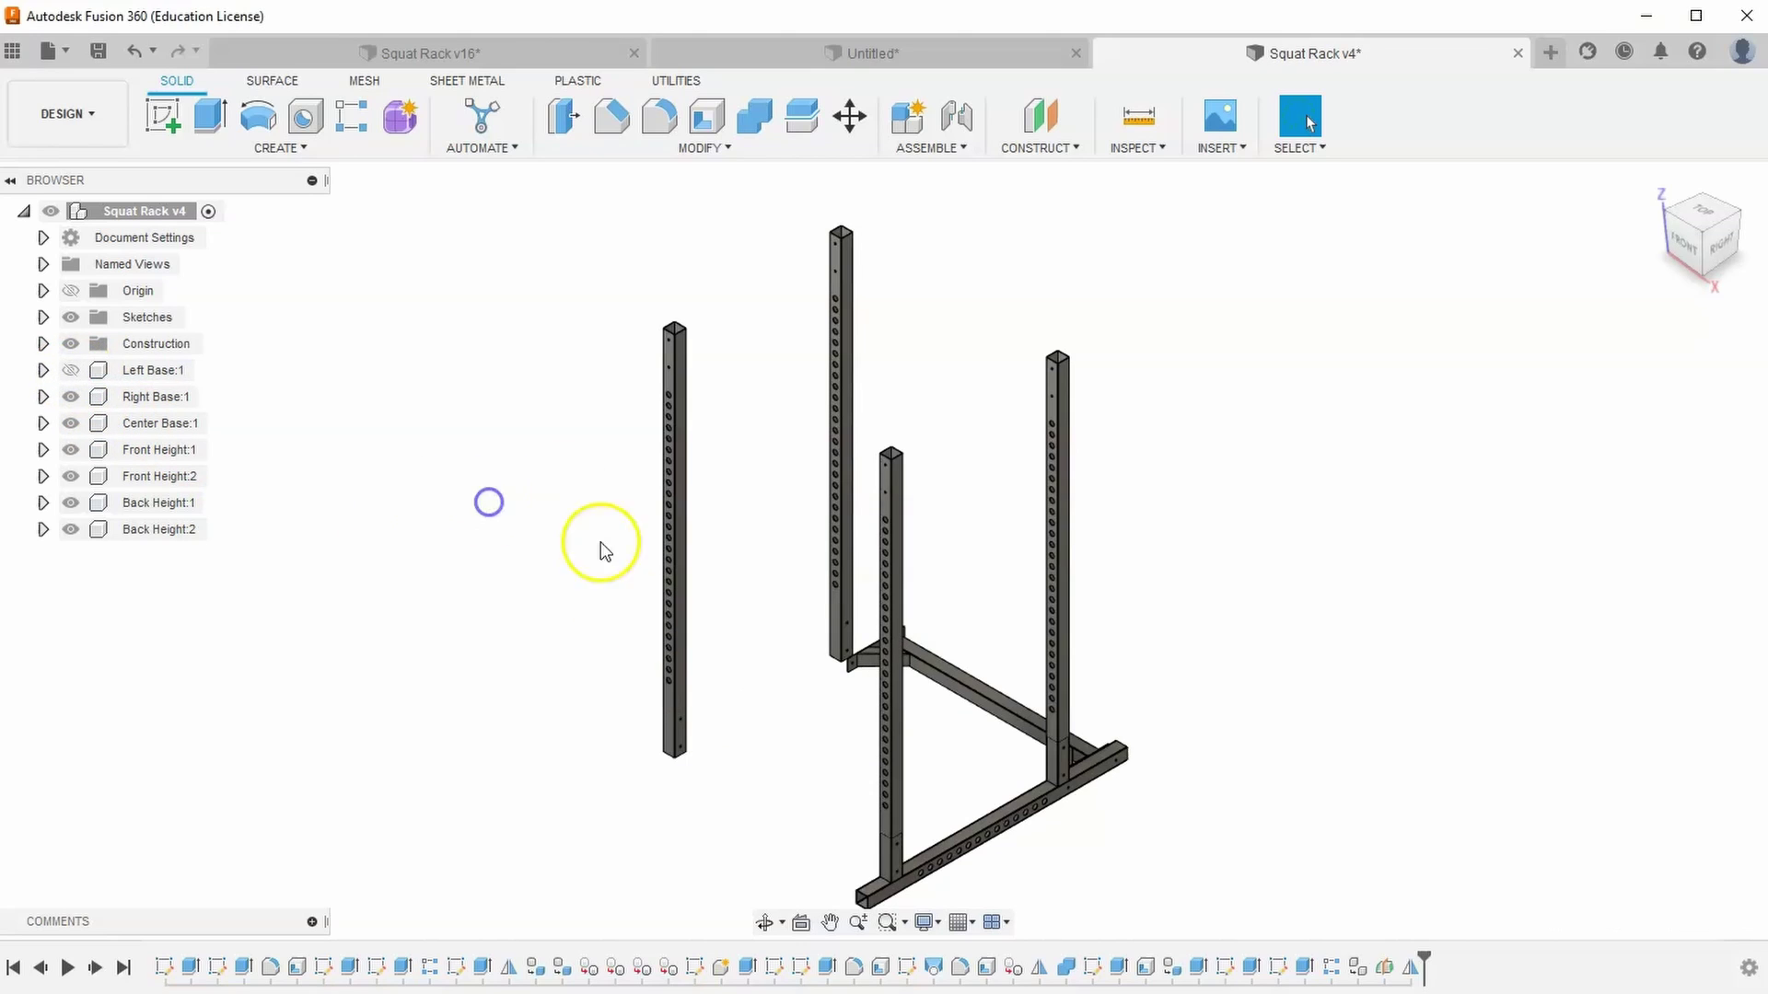
Create a midplane between the top and bottom end faces of the front left upright, Front Height:1
{"action": "left_click", "coordinate": [1029, 145]}
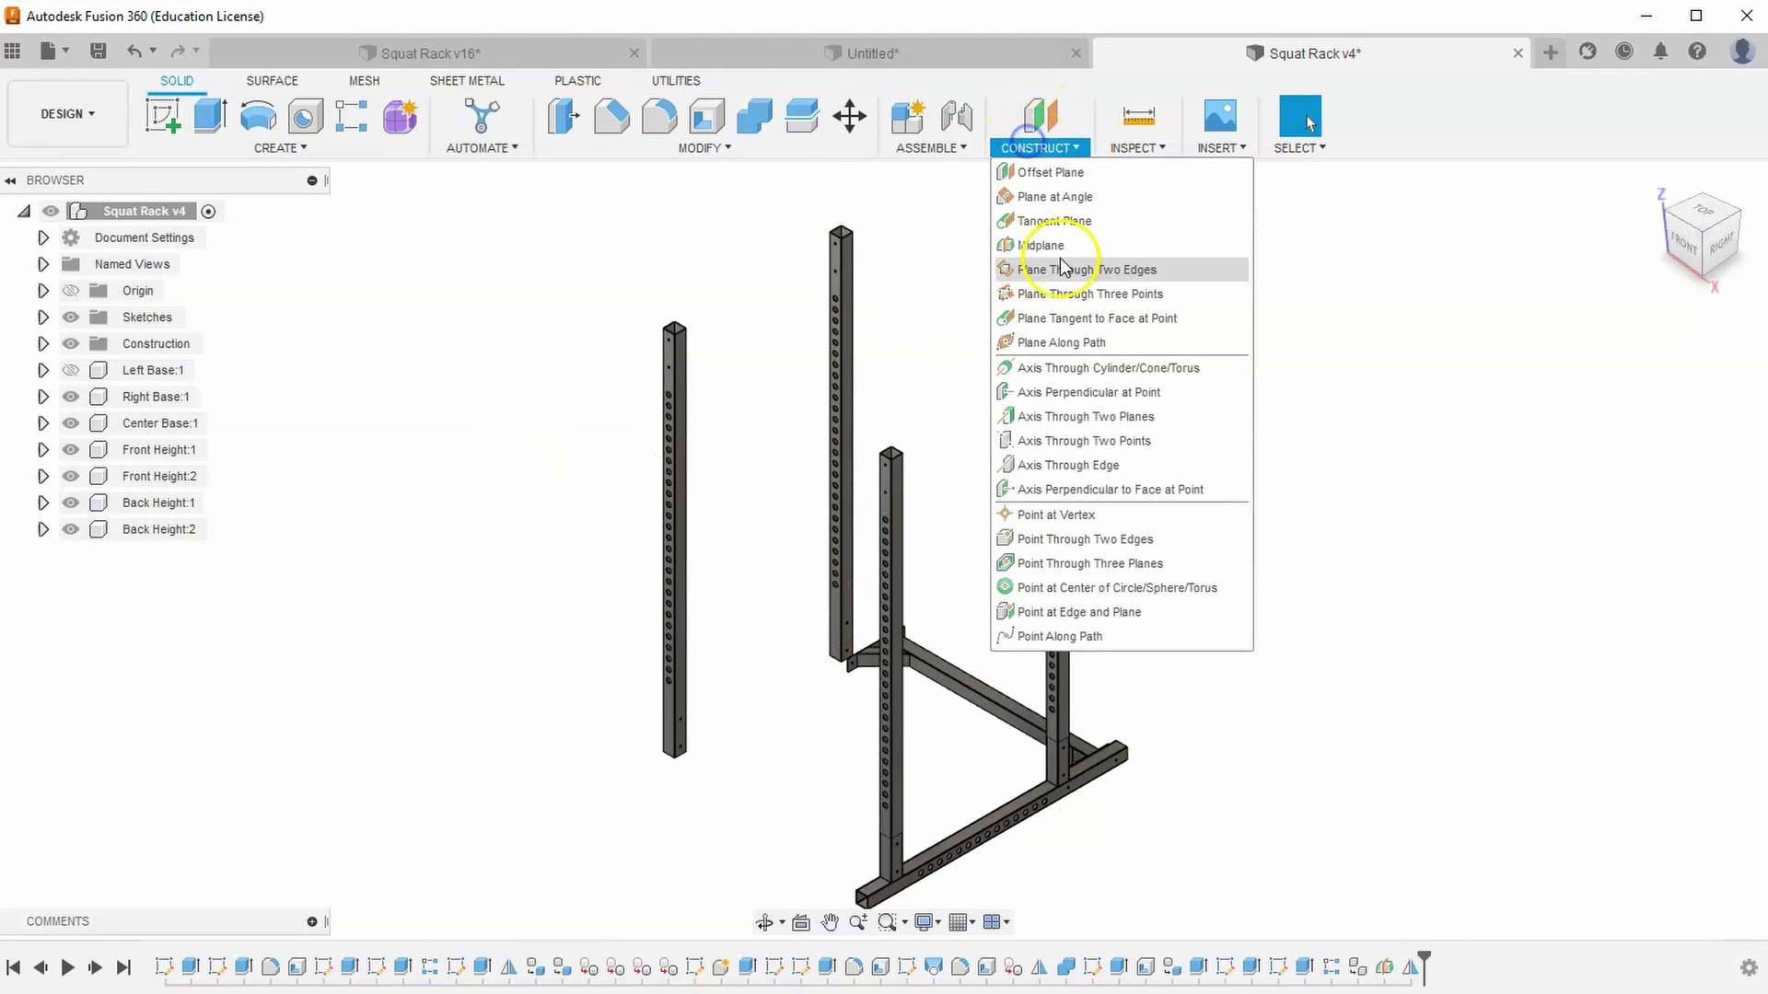
{"action": "left_click", "coordinate": [1041, 245]}
{"action": "scroll", "coordinate": [644, 336], "scroll_direction": "up", "scroll_amount": 5}
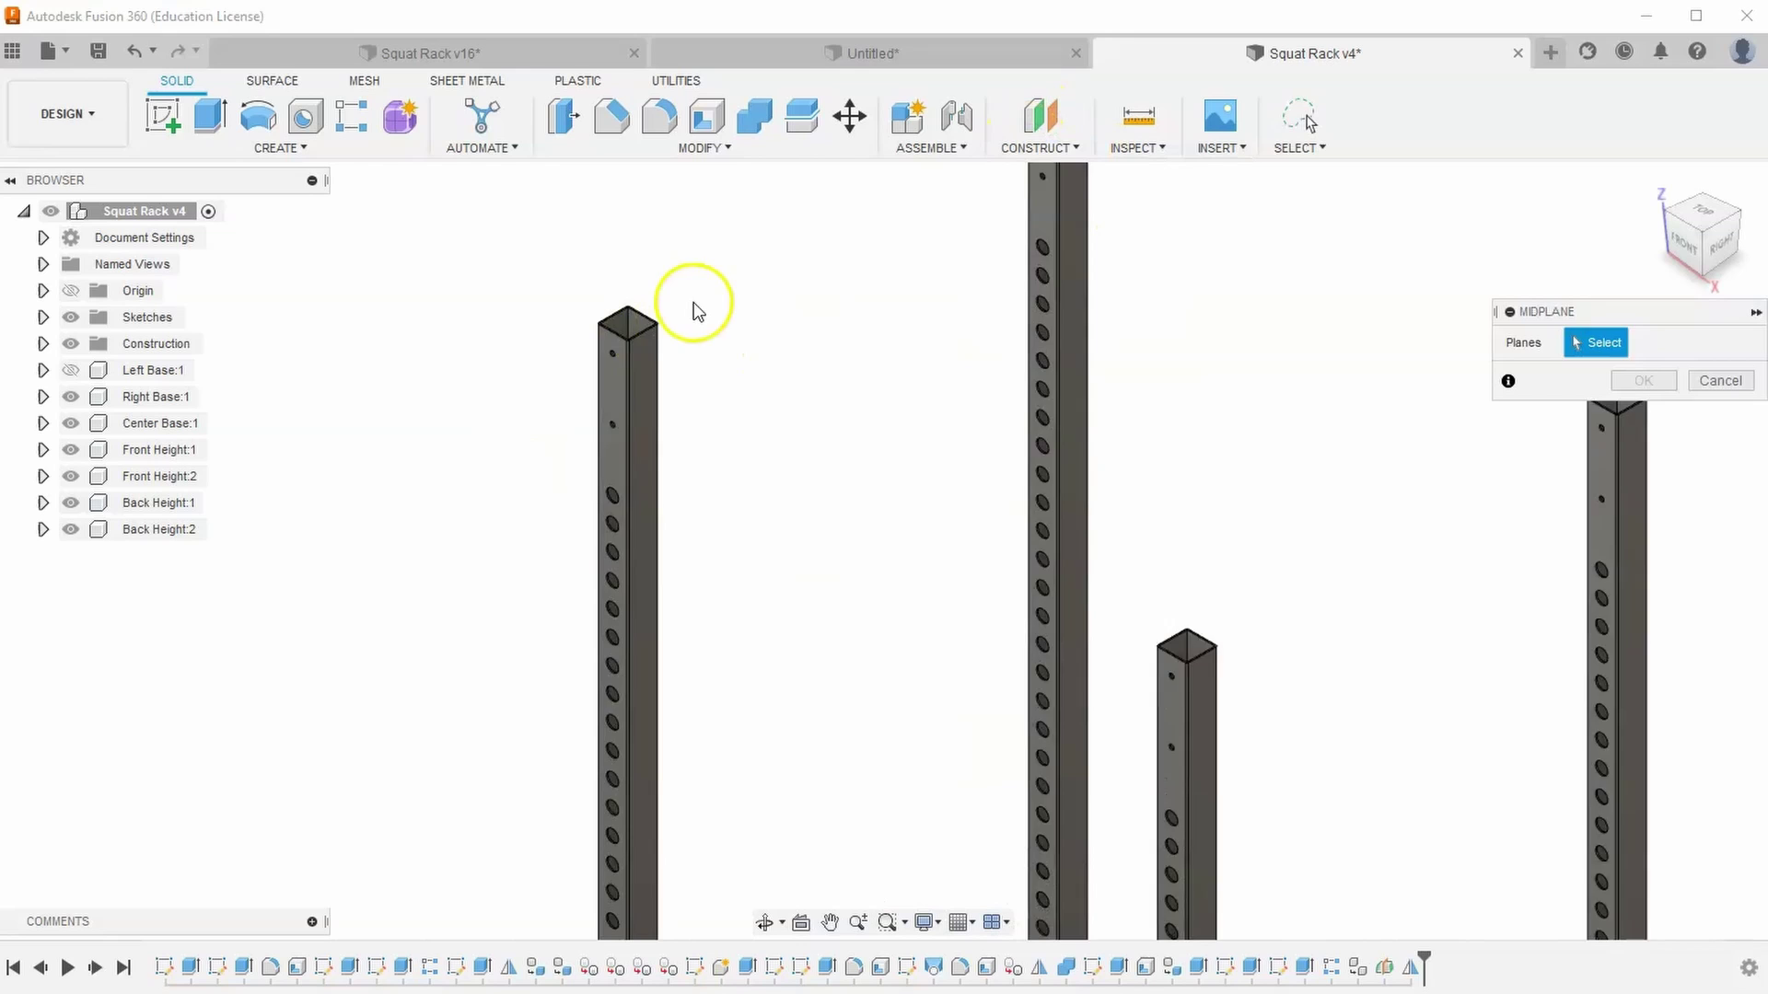
{"action": "middle_click_drag", "start_coordinate": [695, 307], "coordinate": [760, 321]}
{"action": "scroll", "coordinate": [672, 317], "scroll_direction": "up", "scroll_amount": 8}
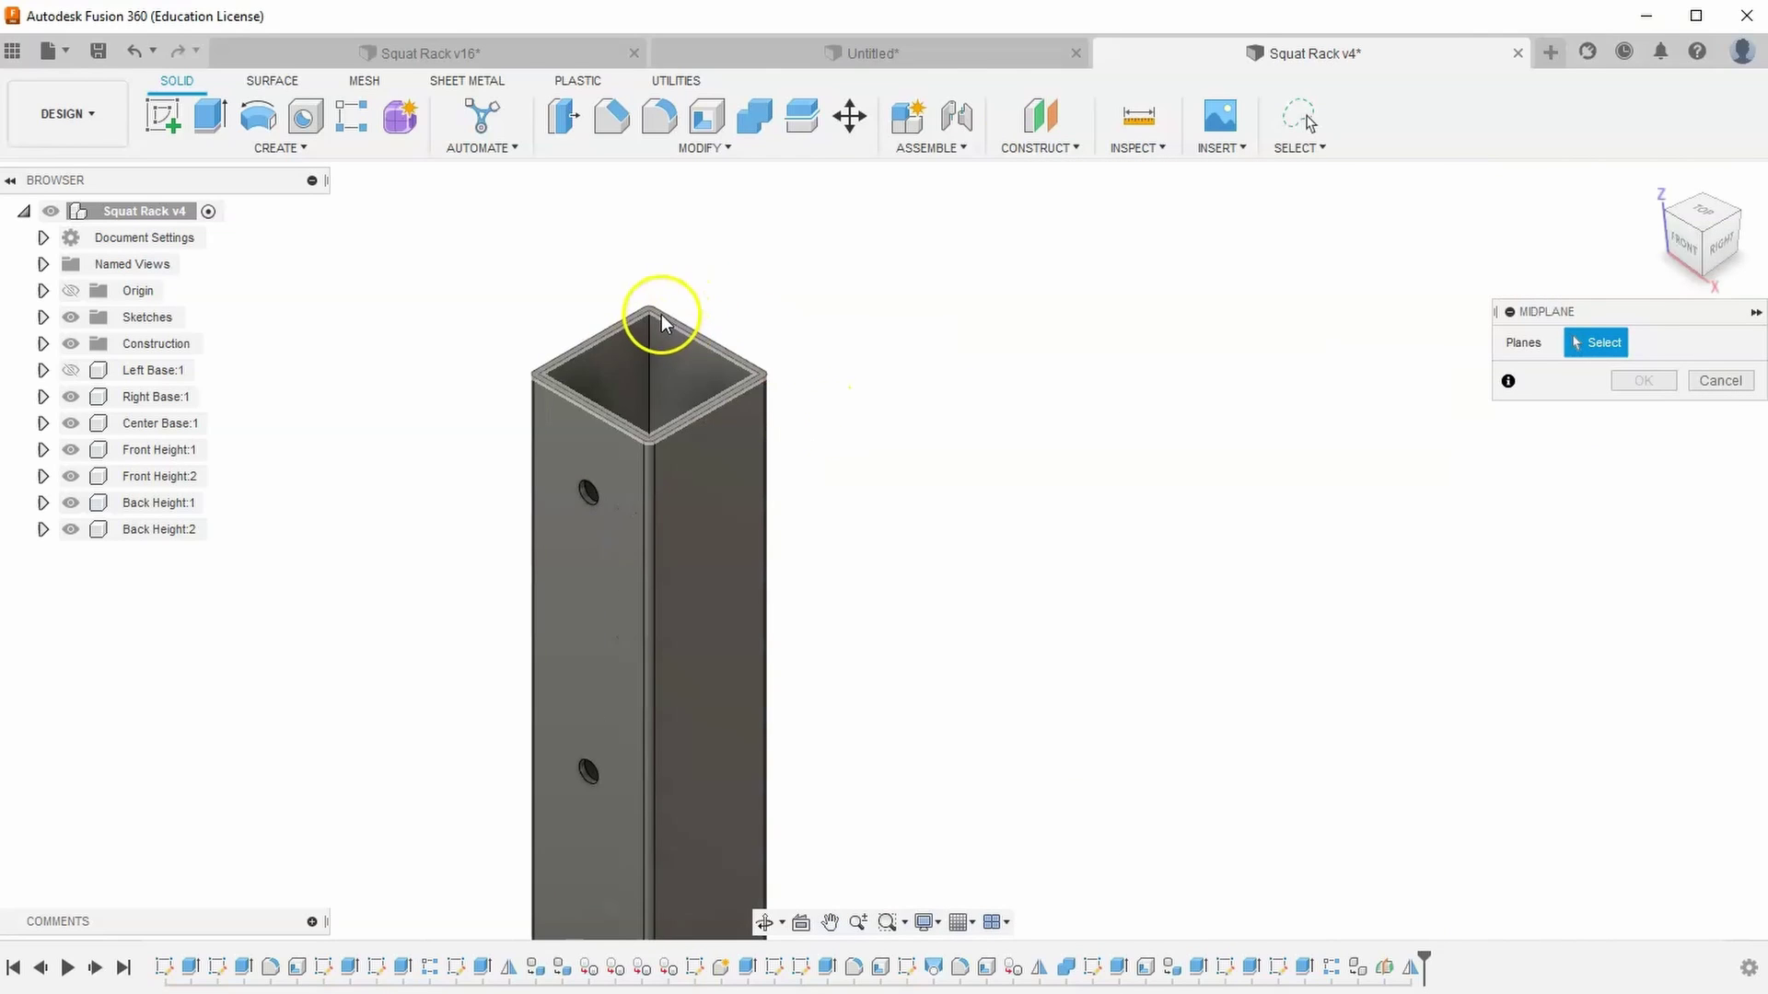
{"action": "left_click", "coordinate": [655, 310]}
{"action": "scroll", "coordinate": [868, 426], "scroll_direction": "down", "scroll_amount": 6}
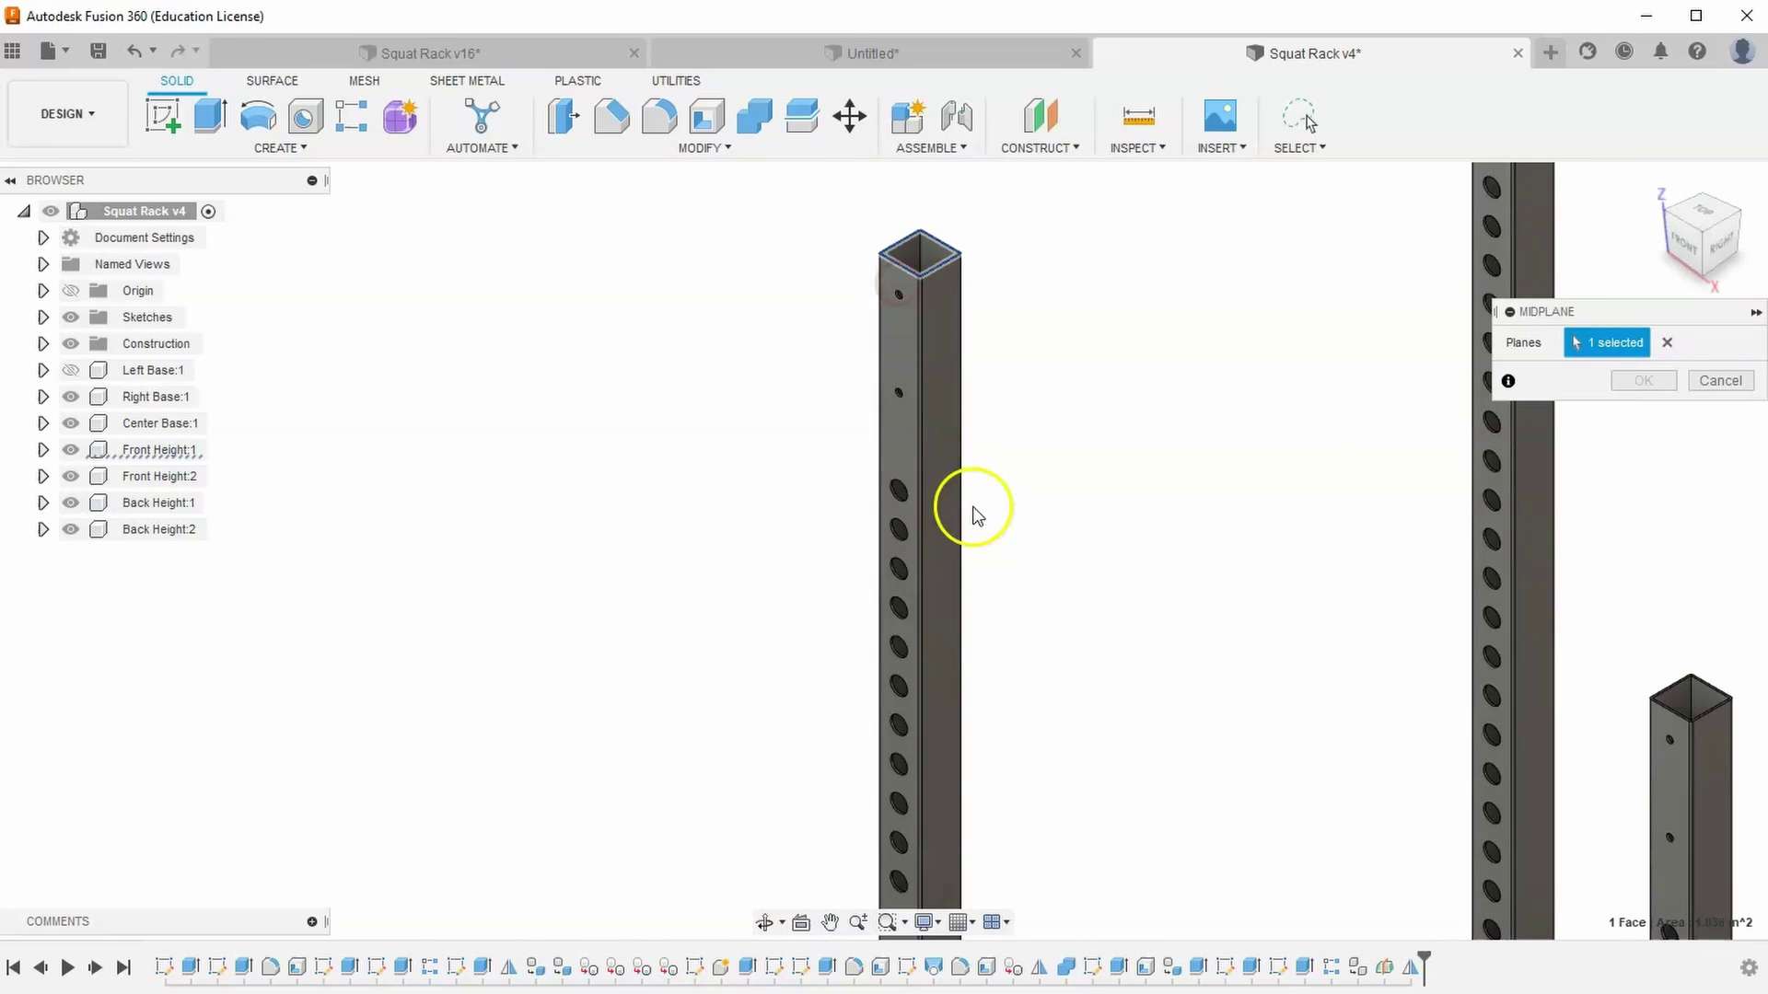
{"action": "left_click", "coordinate": [1705, 276]}
{"action": "middle_click_drag", "start_coordinate": [920, 686], "coordinate": [900, 398]}
{"action": "scroll", "coordinate": [950, 418], "scroll_direction": "up", "scroll_amount": 3}
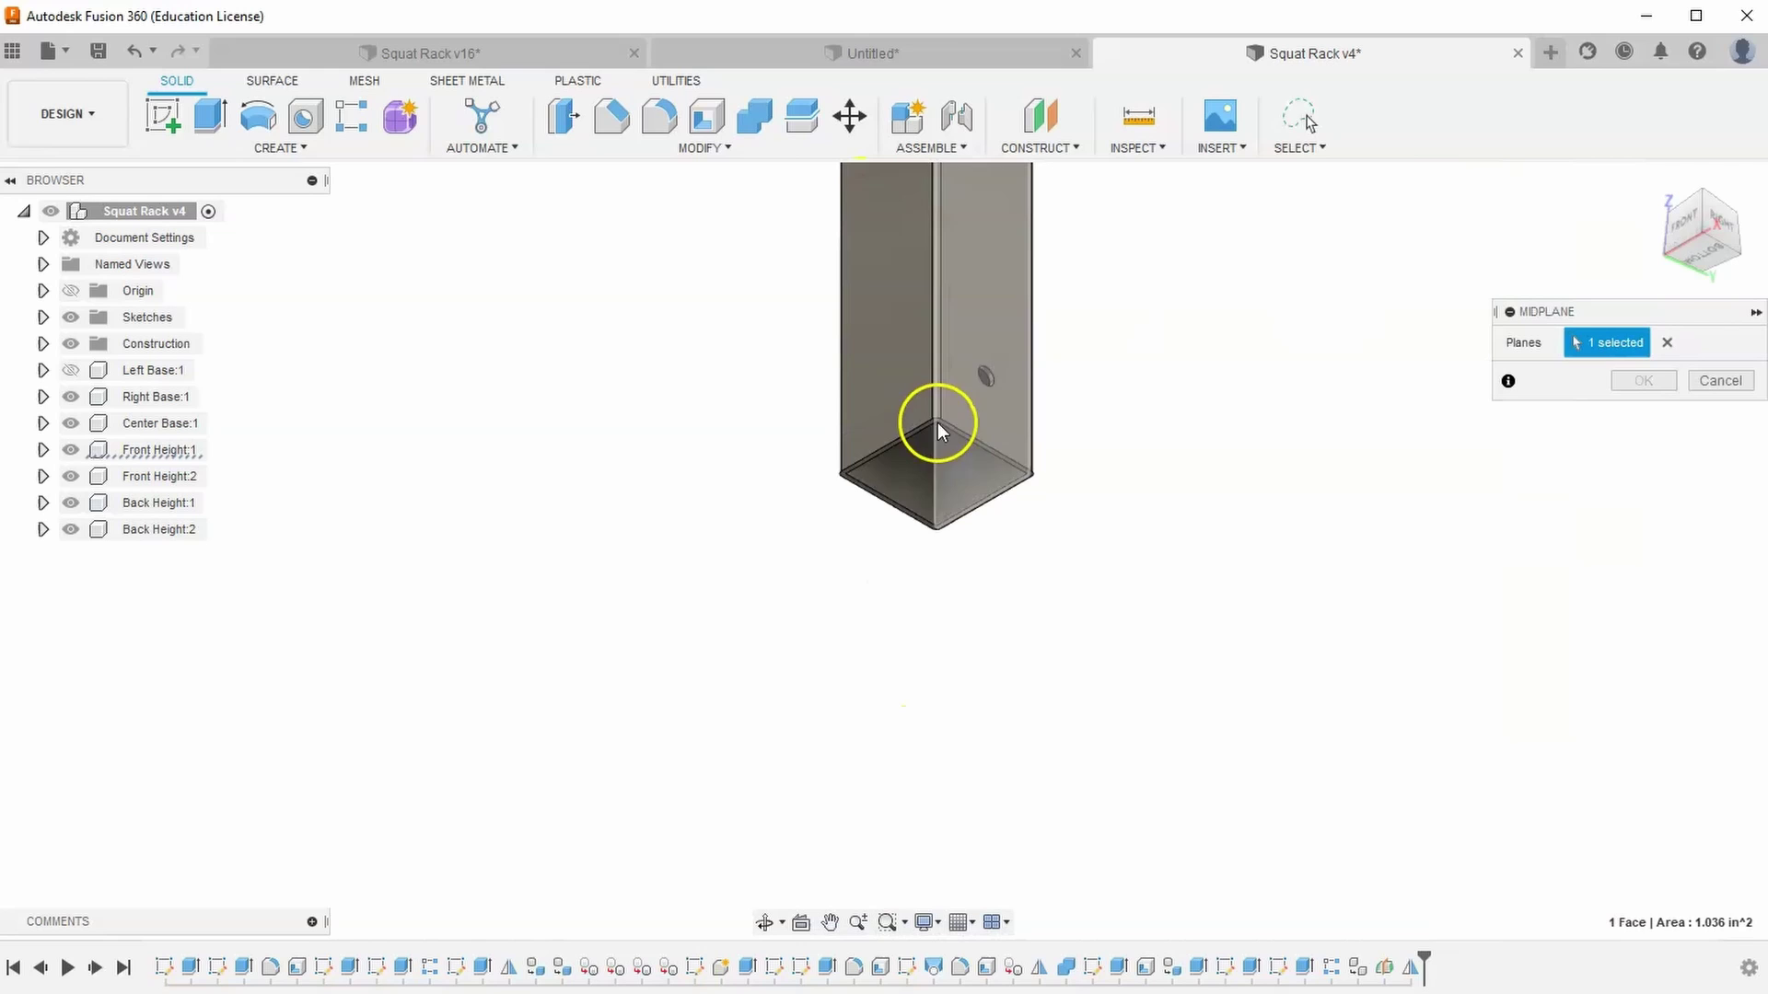
{"action": "left_click", "coordinate": [996, 460]}
{"action": "left_click", "coordinate": [1646, 377]}
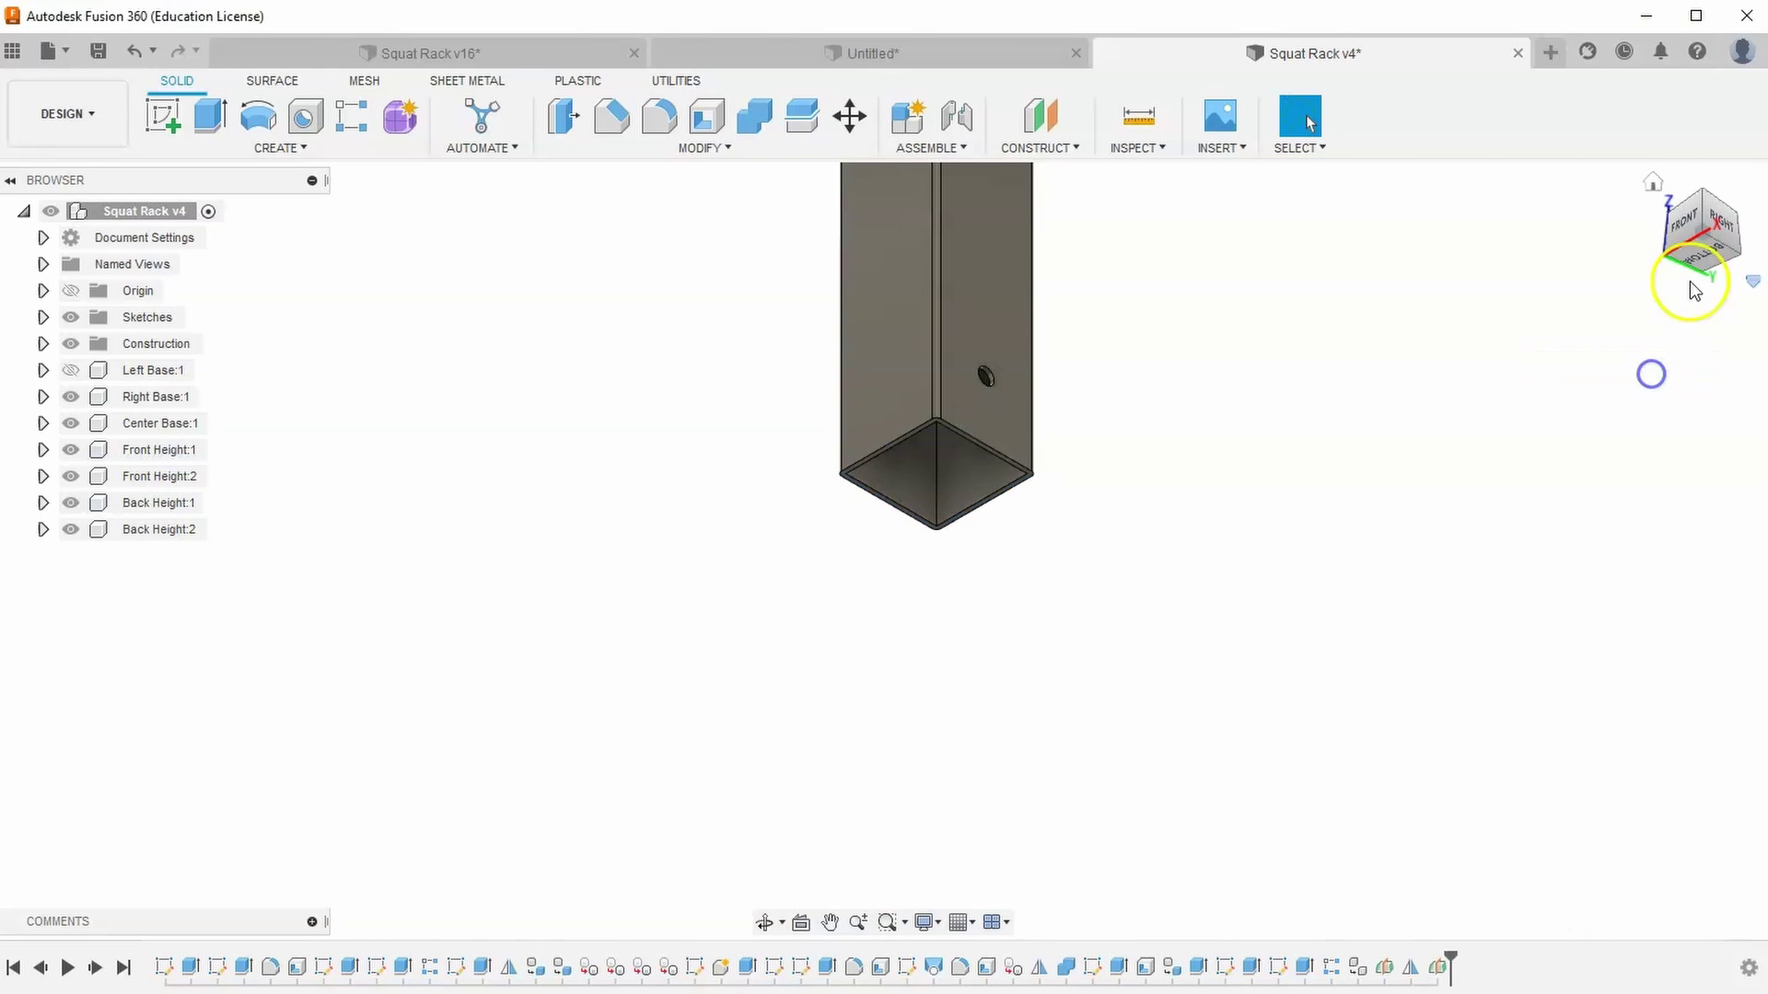
Show the Left Base component again and hide the Front Height:1 and Back Height:1 uprights
{"action": "left_click", "coordinate": [1655, 183]}
{"action": "scroll", "coordinate": [742, 534], "scroll_direction": "up", "scroll_amount": 2}
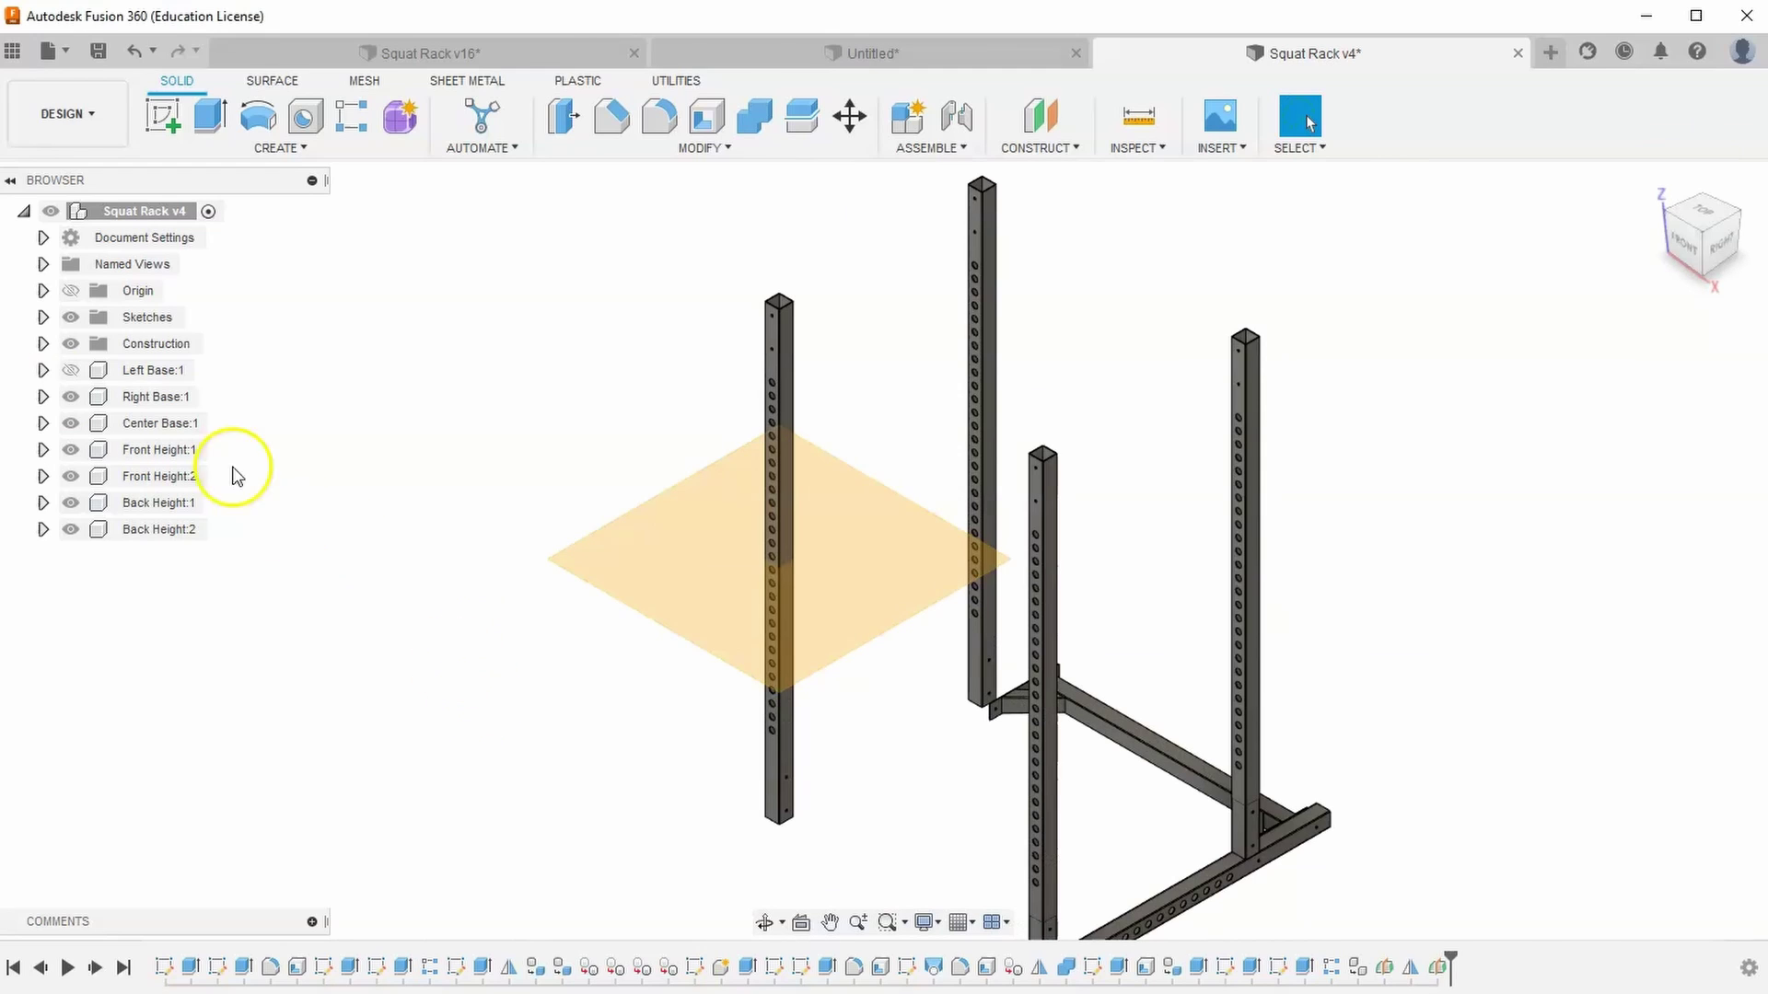
{"action": "left_click", "coordinate": [70, 370]}
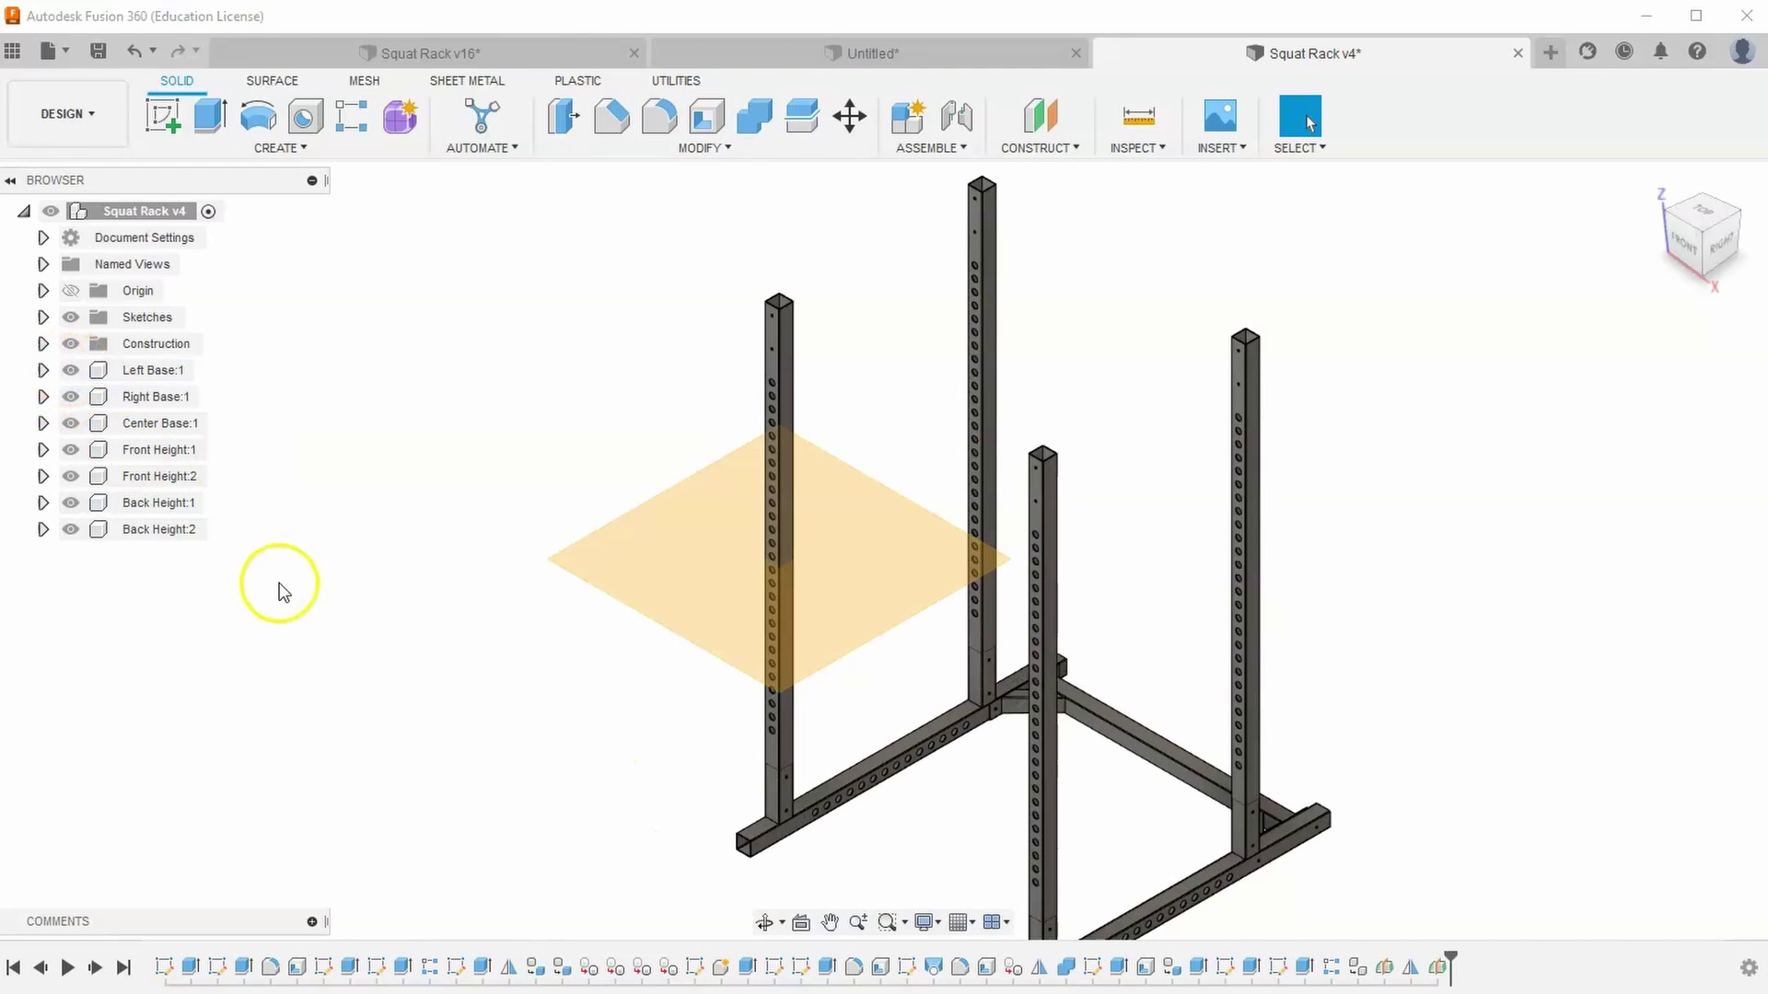
{"action": "left_click", "coordinate": [67, 448]}
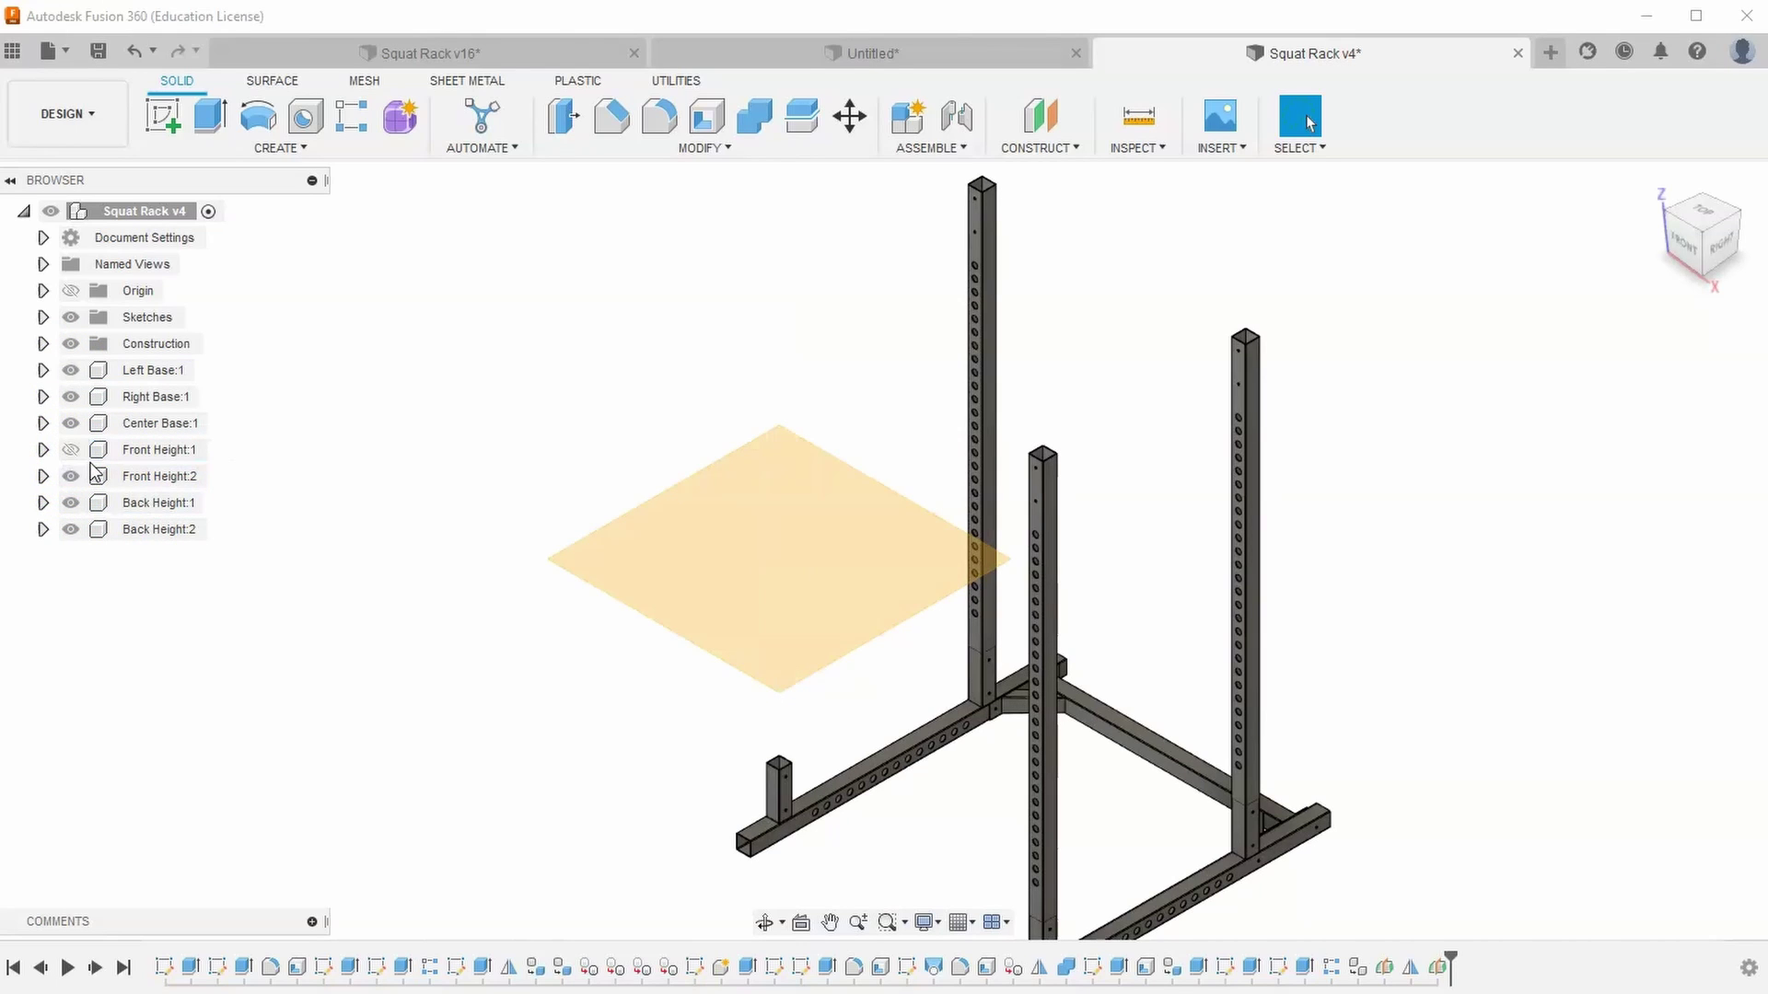
{"action": "left_click", "coordinate": [72, 509]}
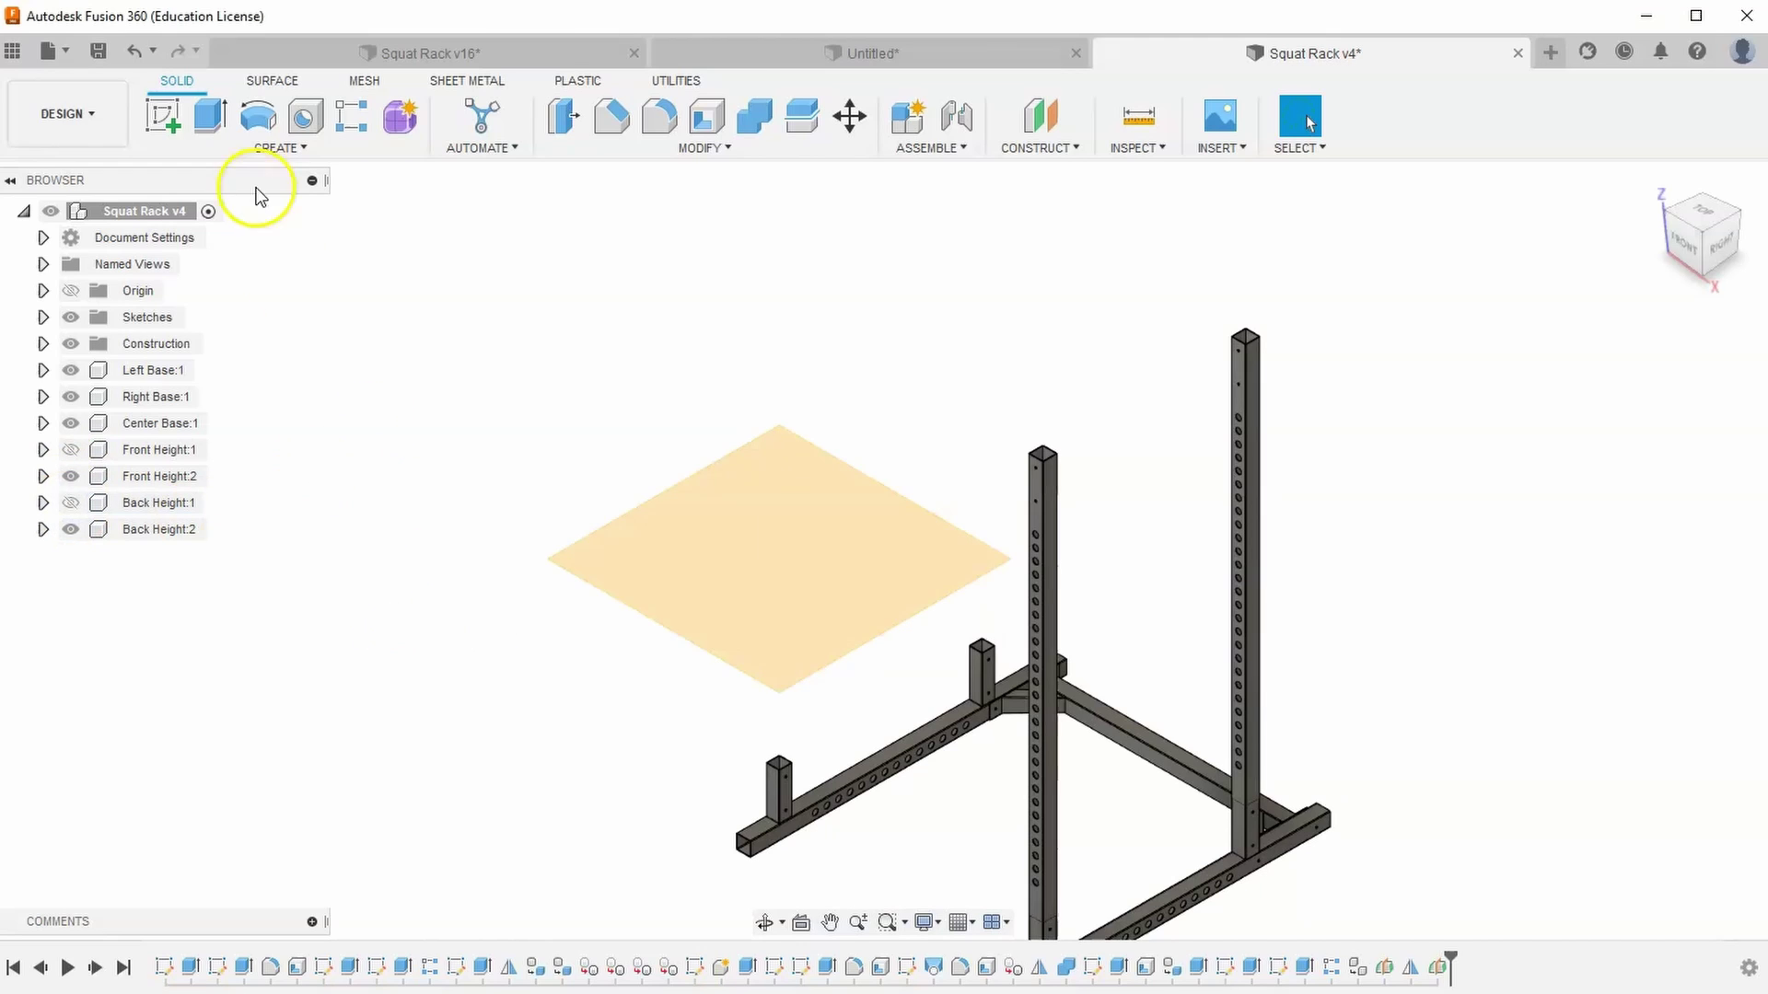
Mirror the two short upright stub bodies of the left base across the new midplane as new bodies
{"action": "left_click", "coordinate": [258, 150]}
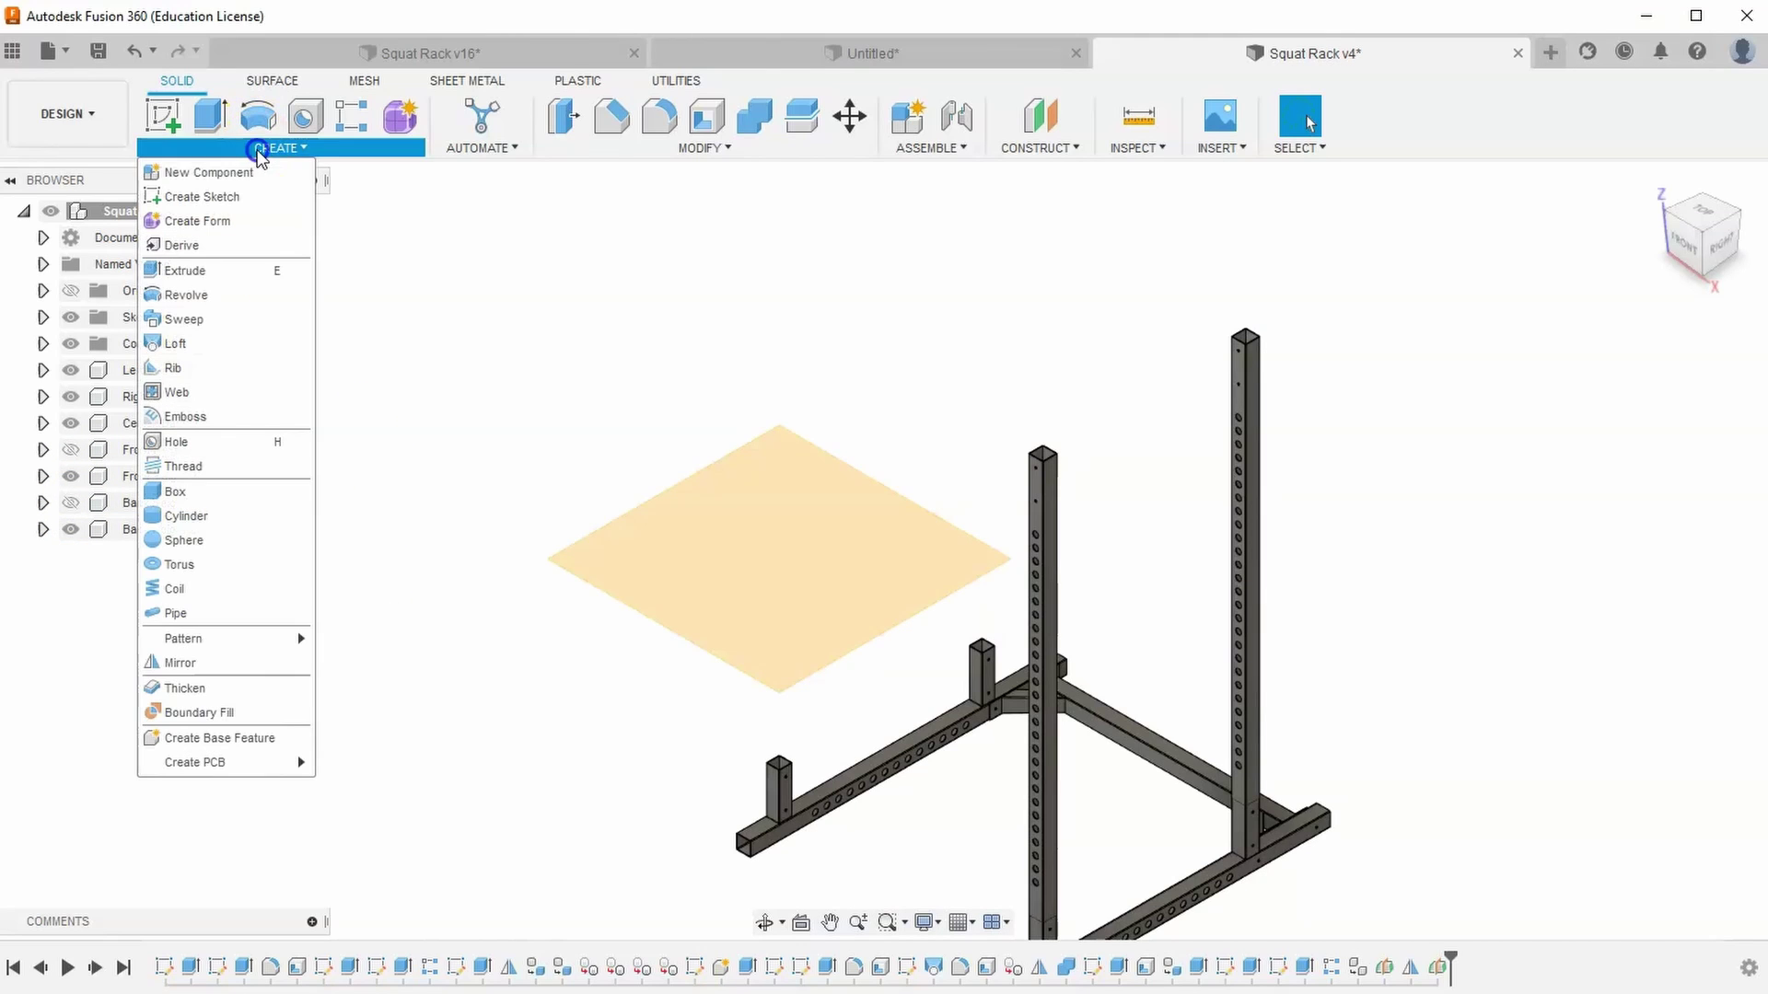
{"action": "left_click", "coordinate": [246, 661]}
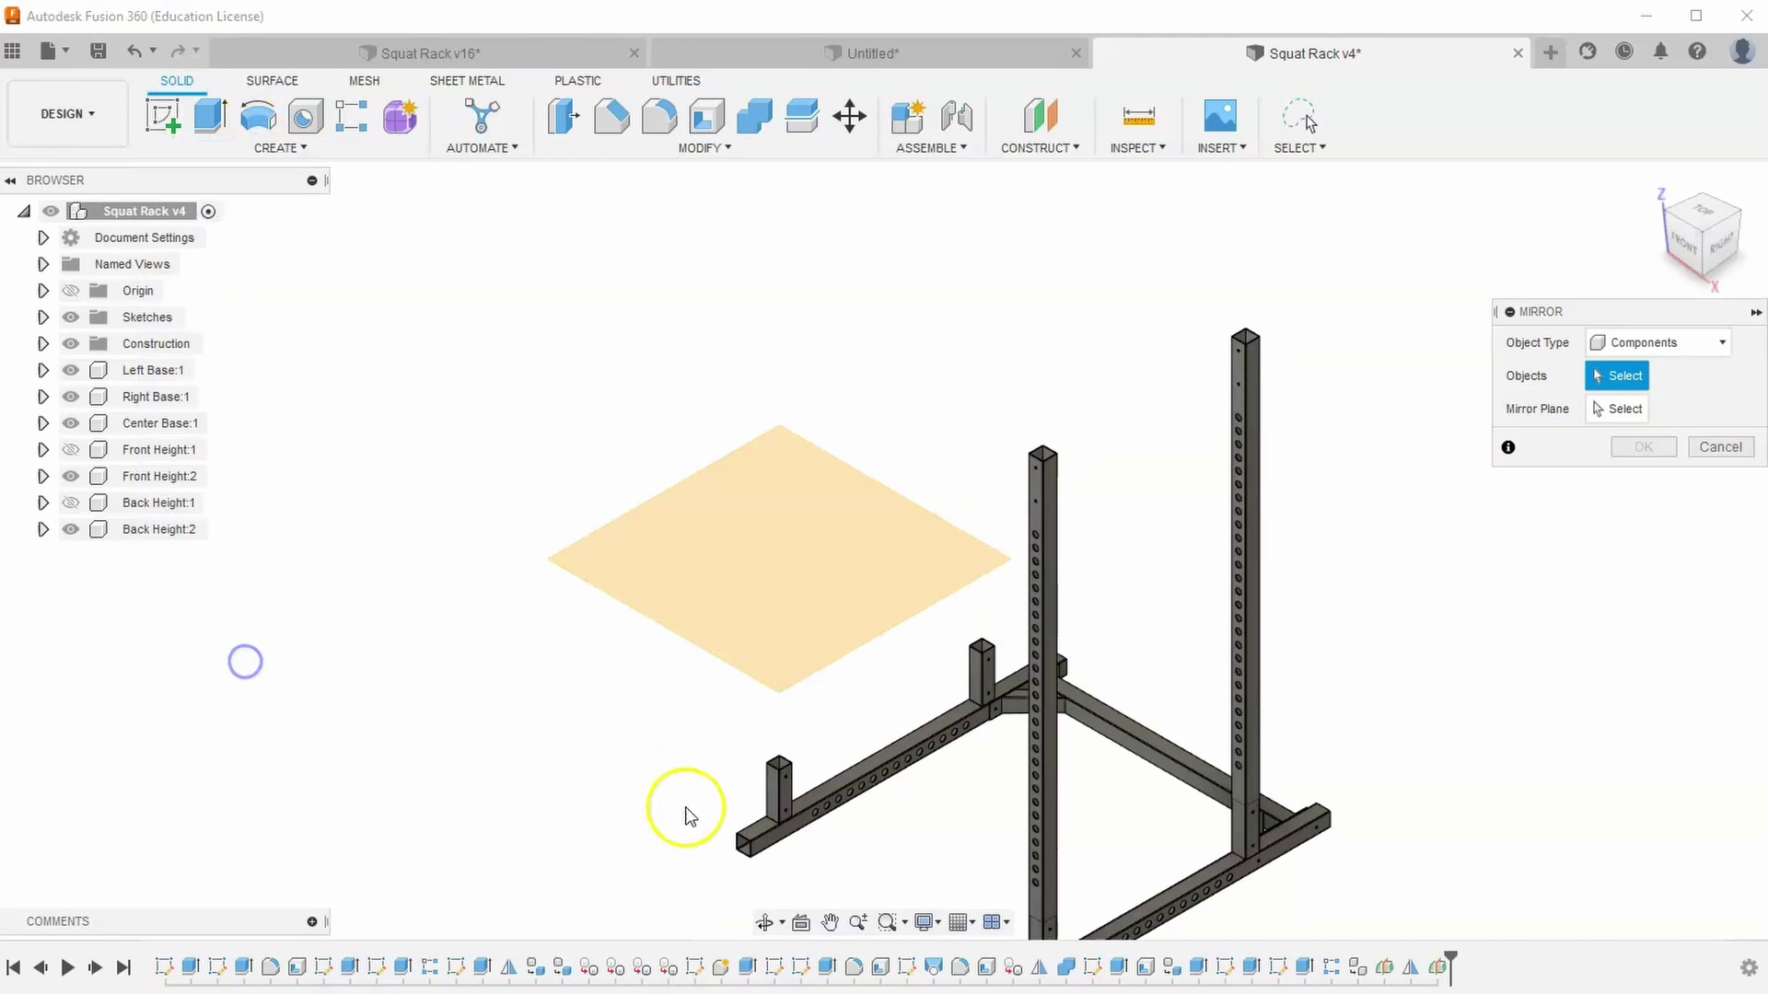
{"action": "left_click", "coordinate": [1646, 355]}
{"action": "left_click", "coordinate": [1620, 369]}
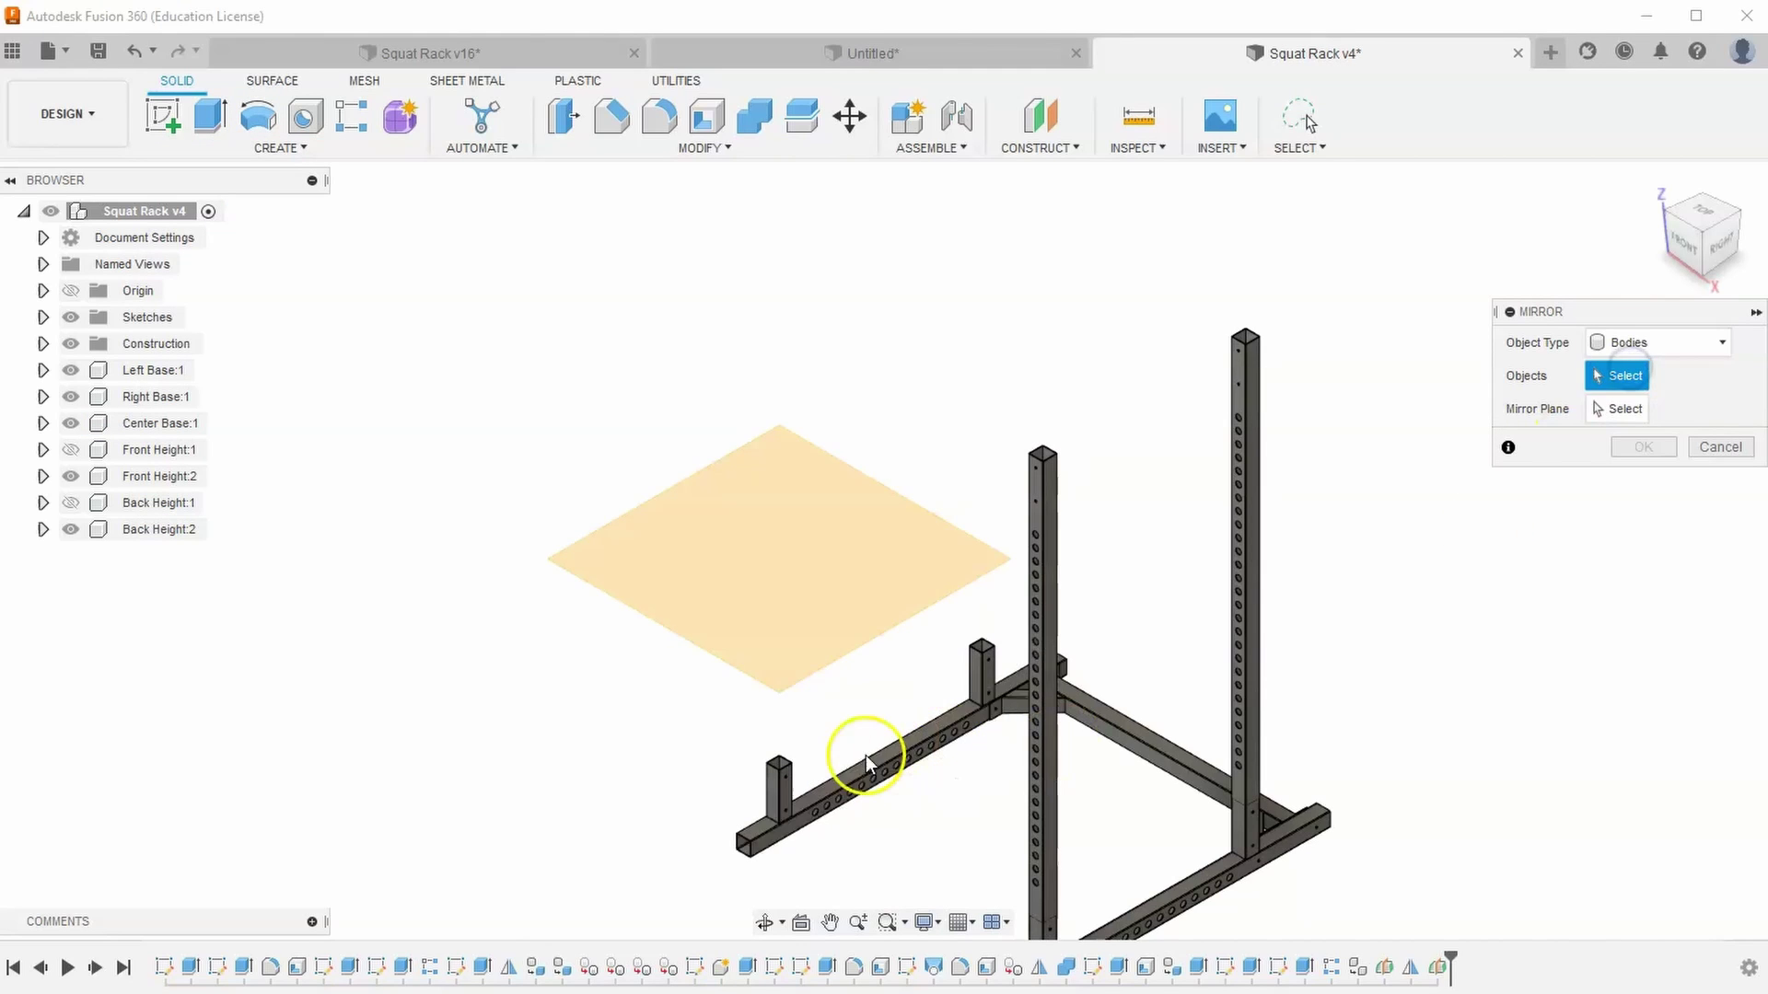
{"action": "left_click", "coordinate": [780, 783]}
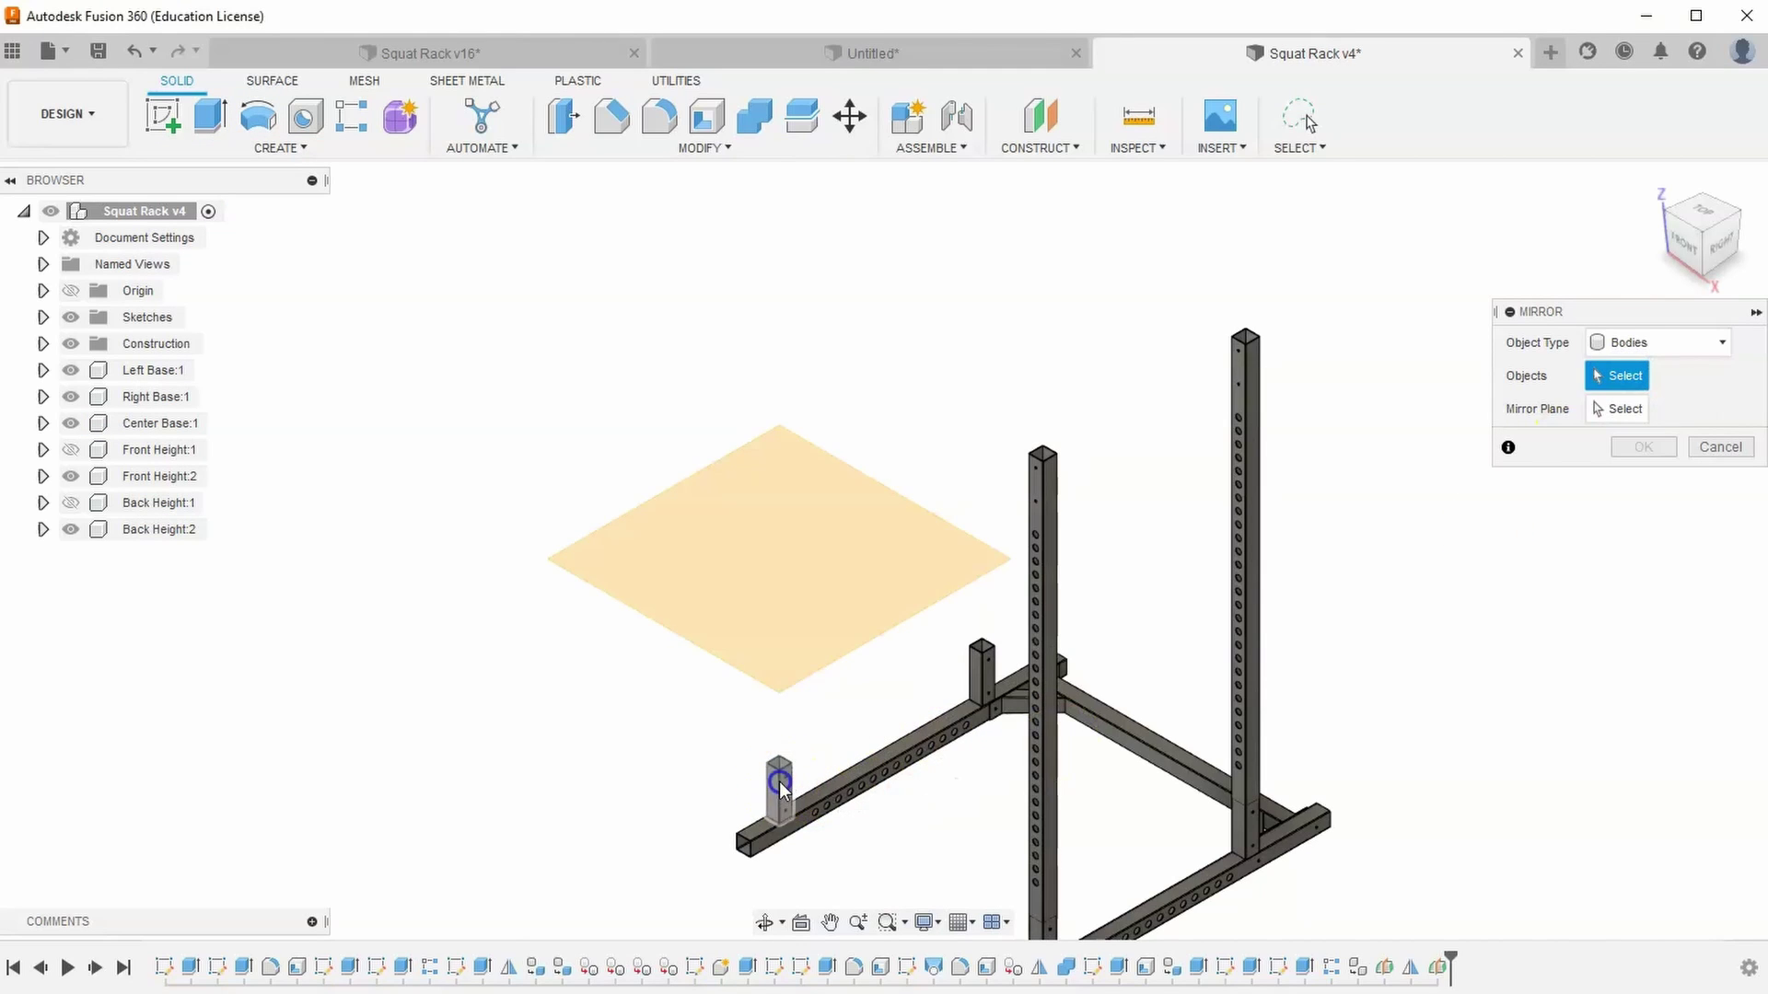
{"action": "left_click", "coordinate": [983, 679]}
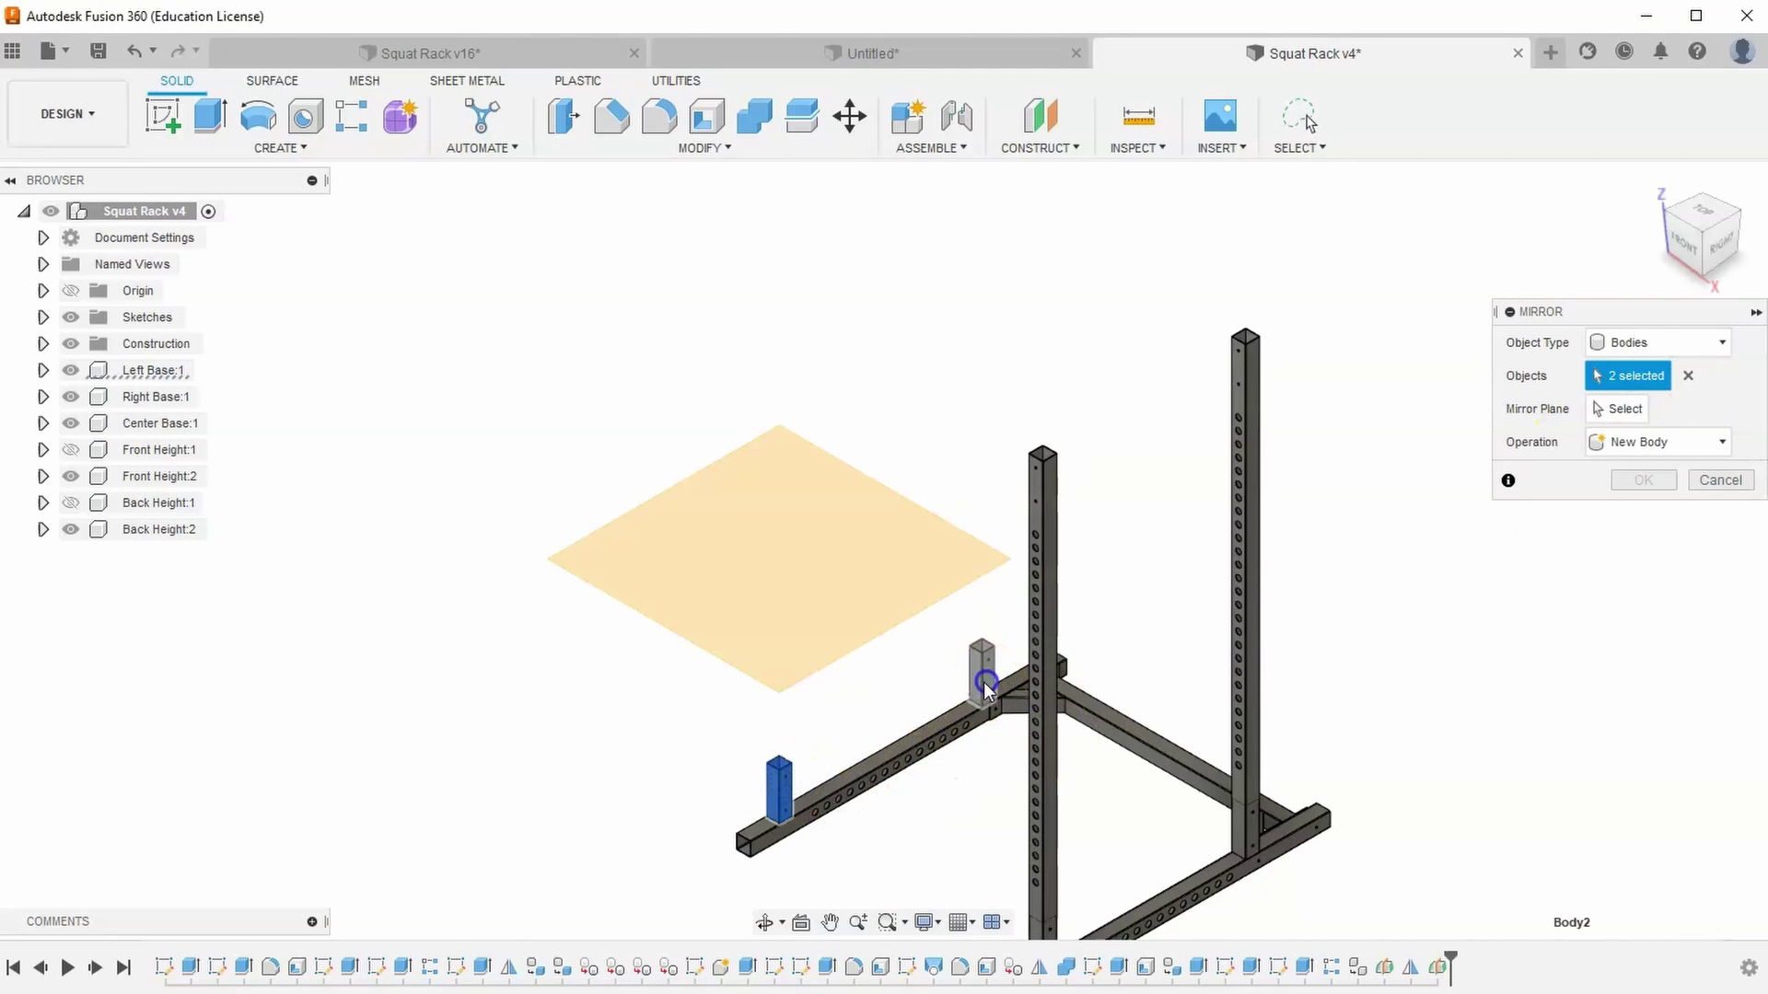
{"action": "left_click", "coordinate": [1618, 410]}
{"action": "left_click", "coordinate": [671, 570]}
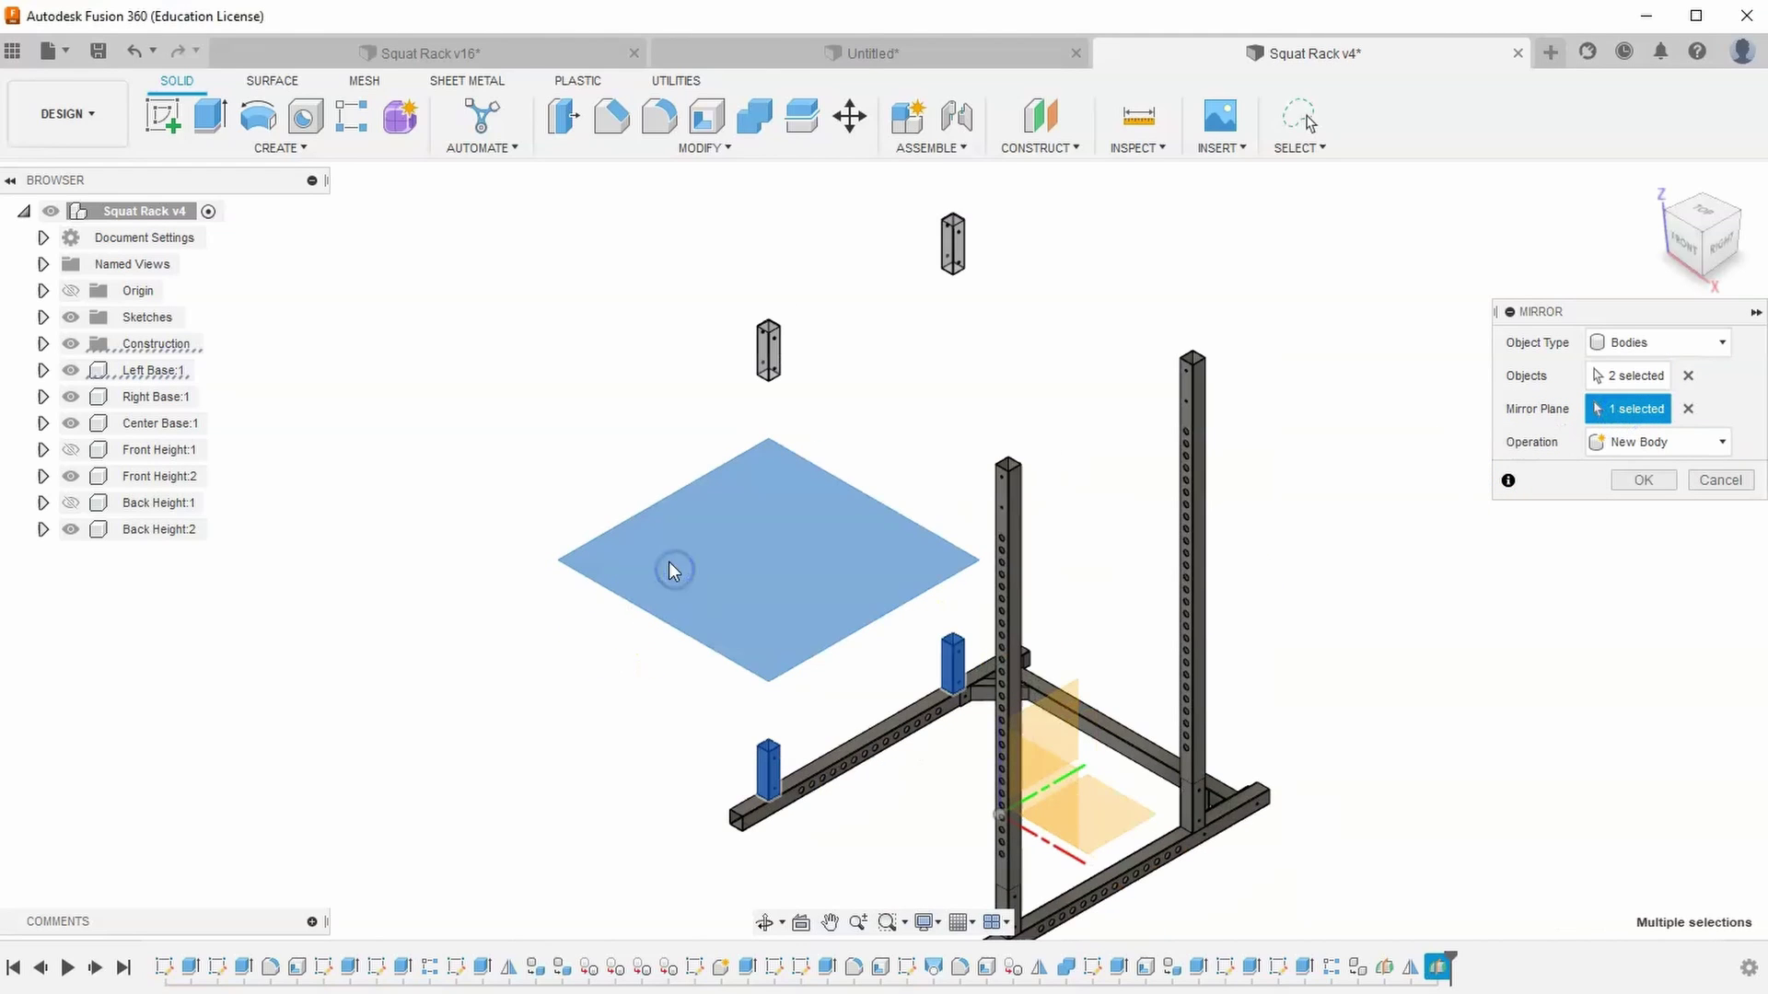
{"action": "left_click", "coordinate": [1646, 479]}
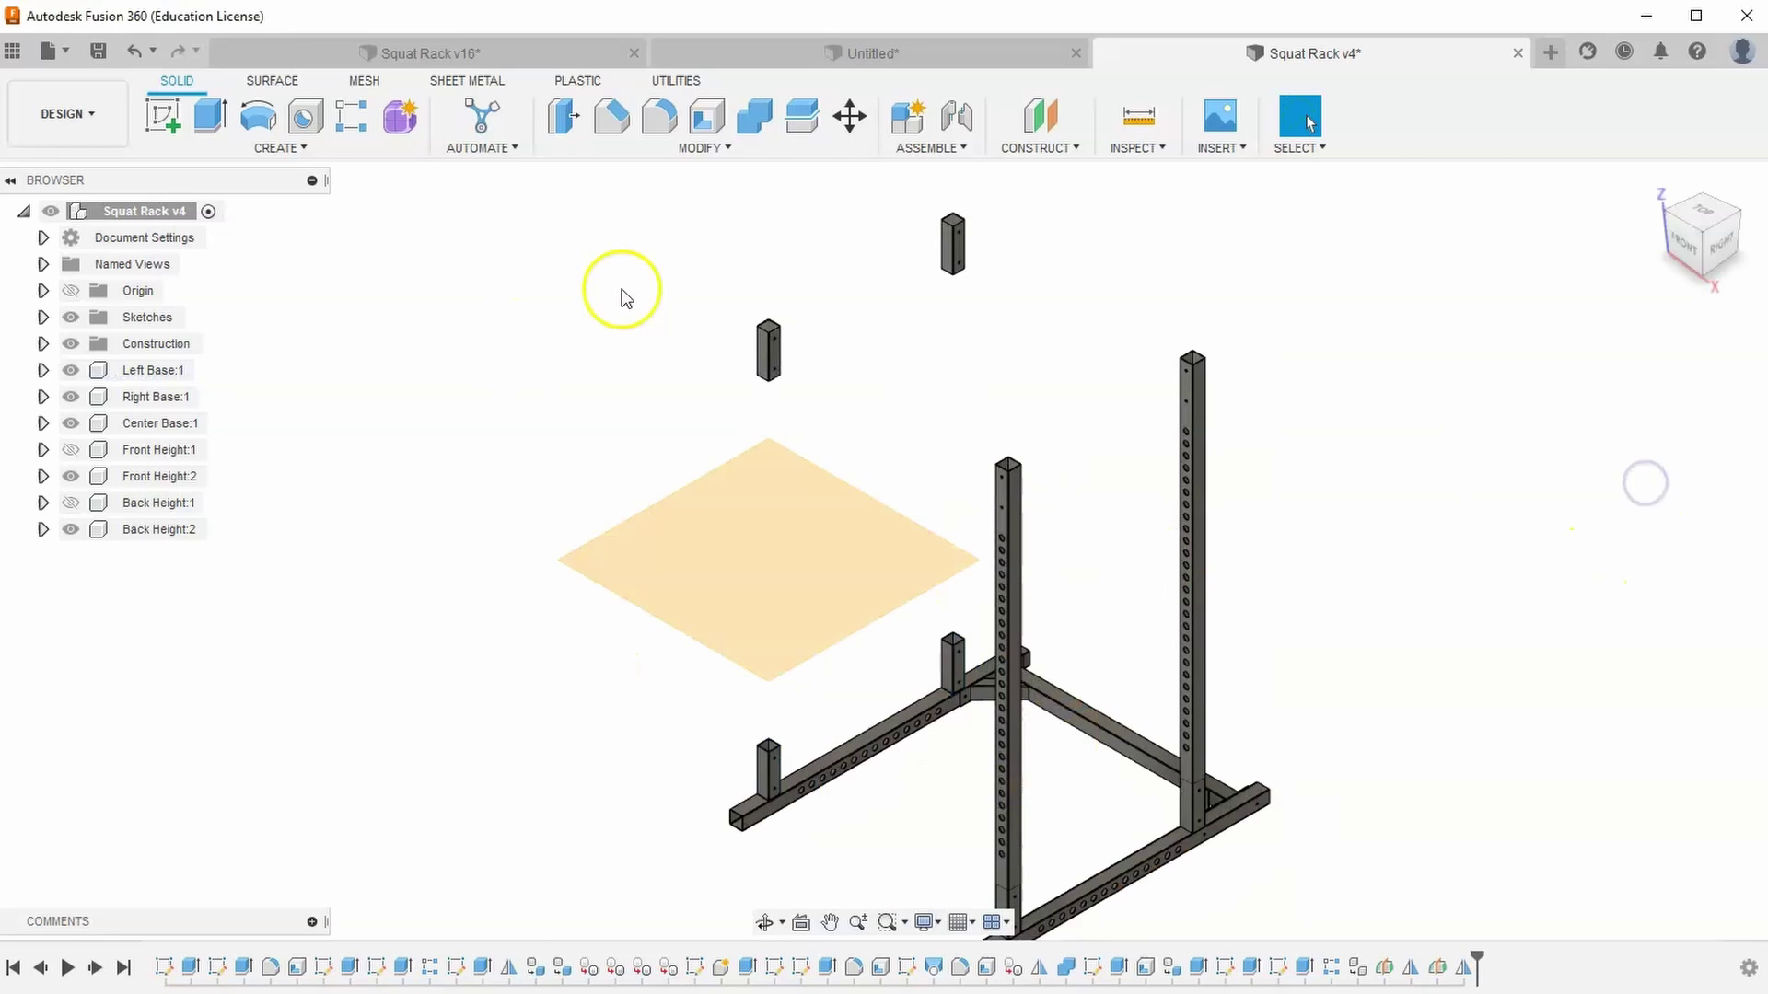
Hide the construction midplane Plane2
{"action": "left_click", "coordinate": [43, 343]}
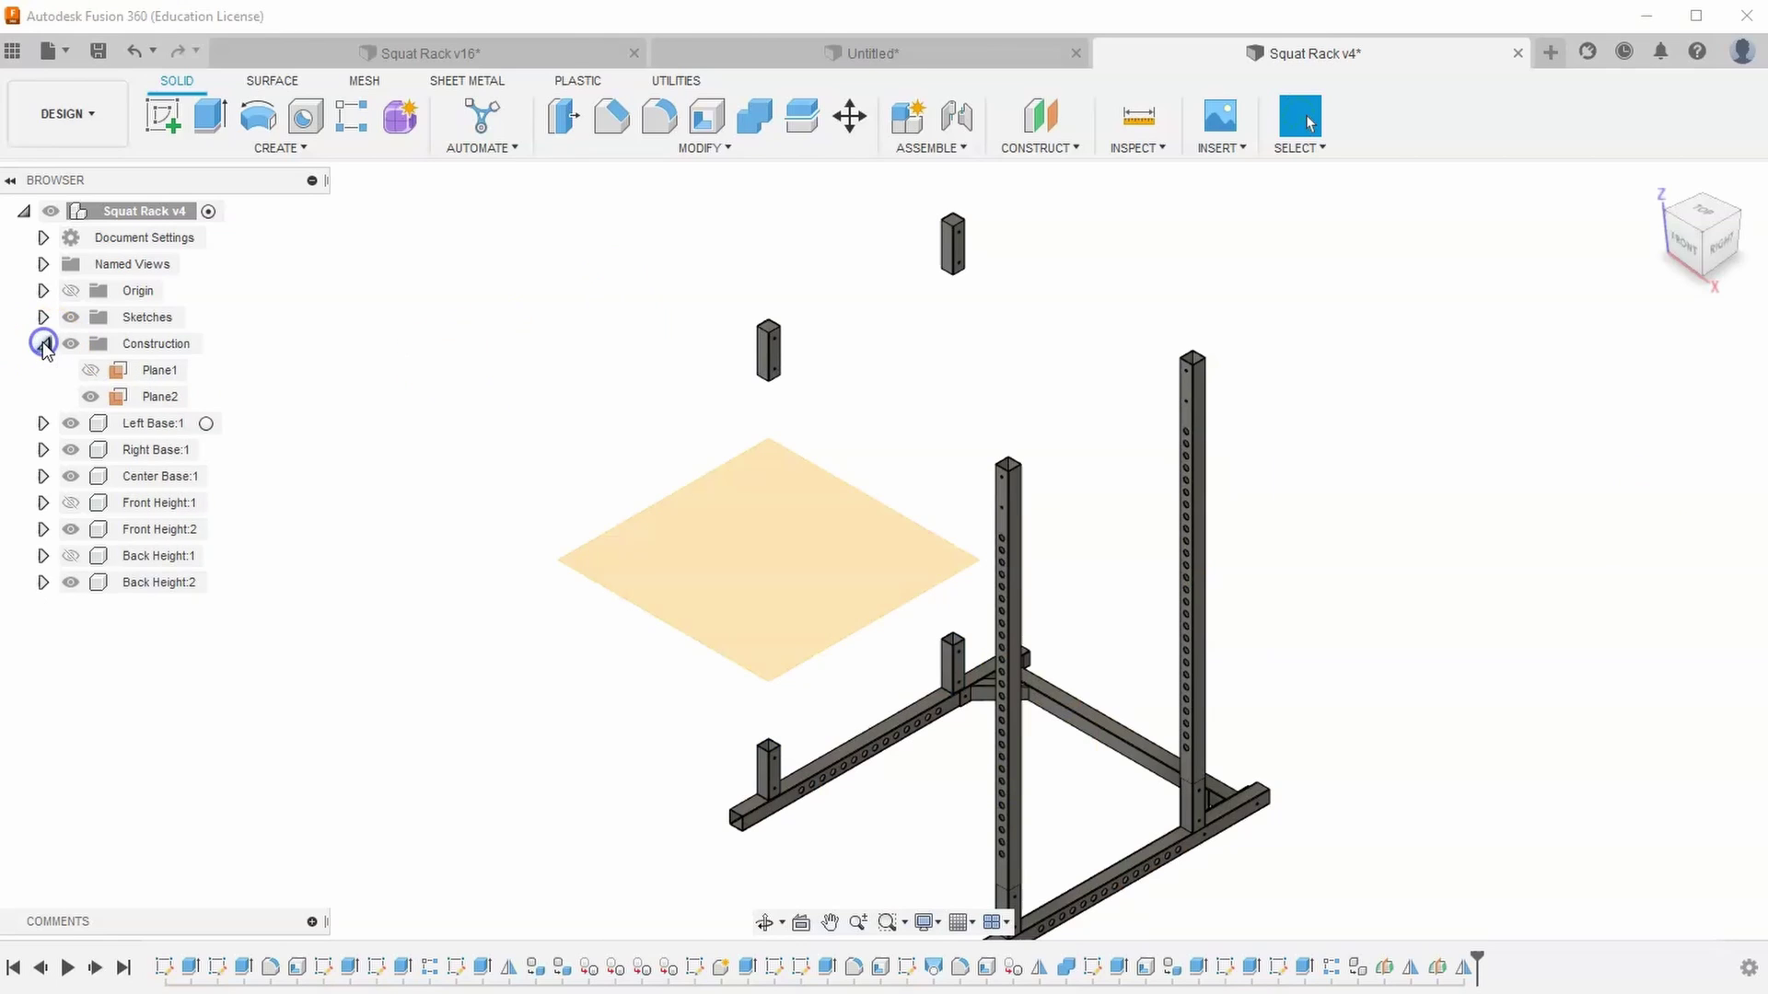
{"action": "left_click", "coordinate": [89, 396]}
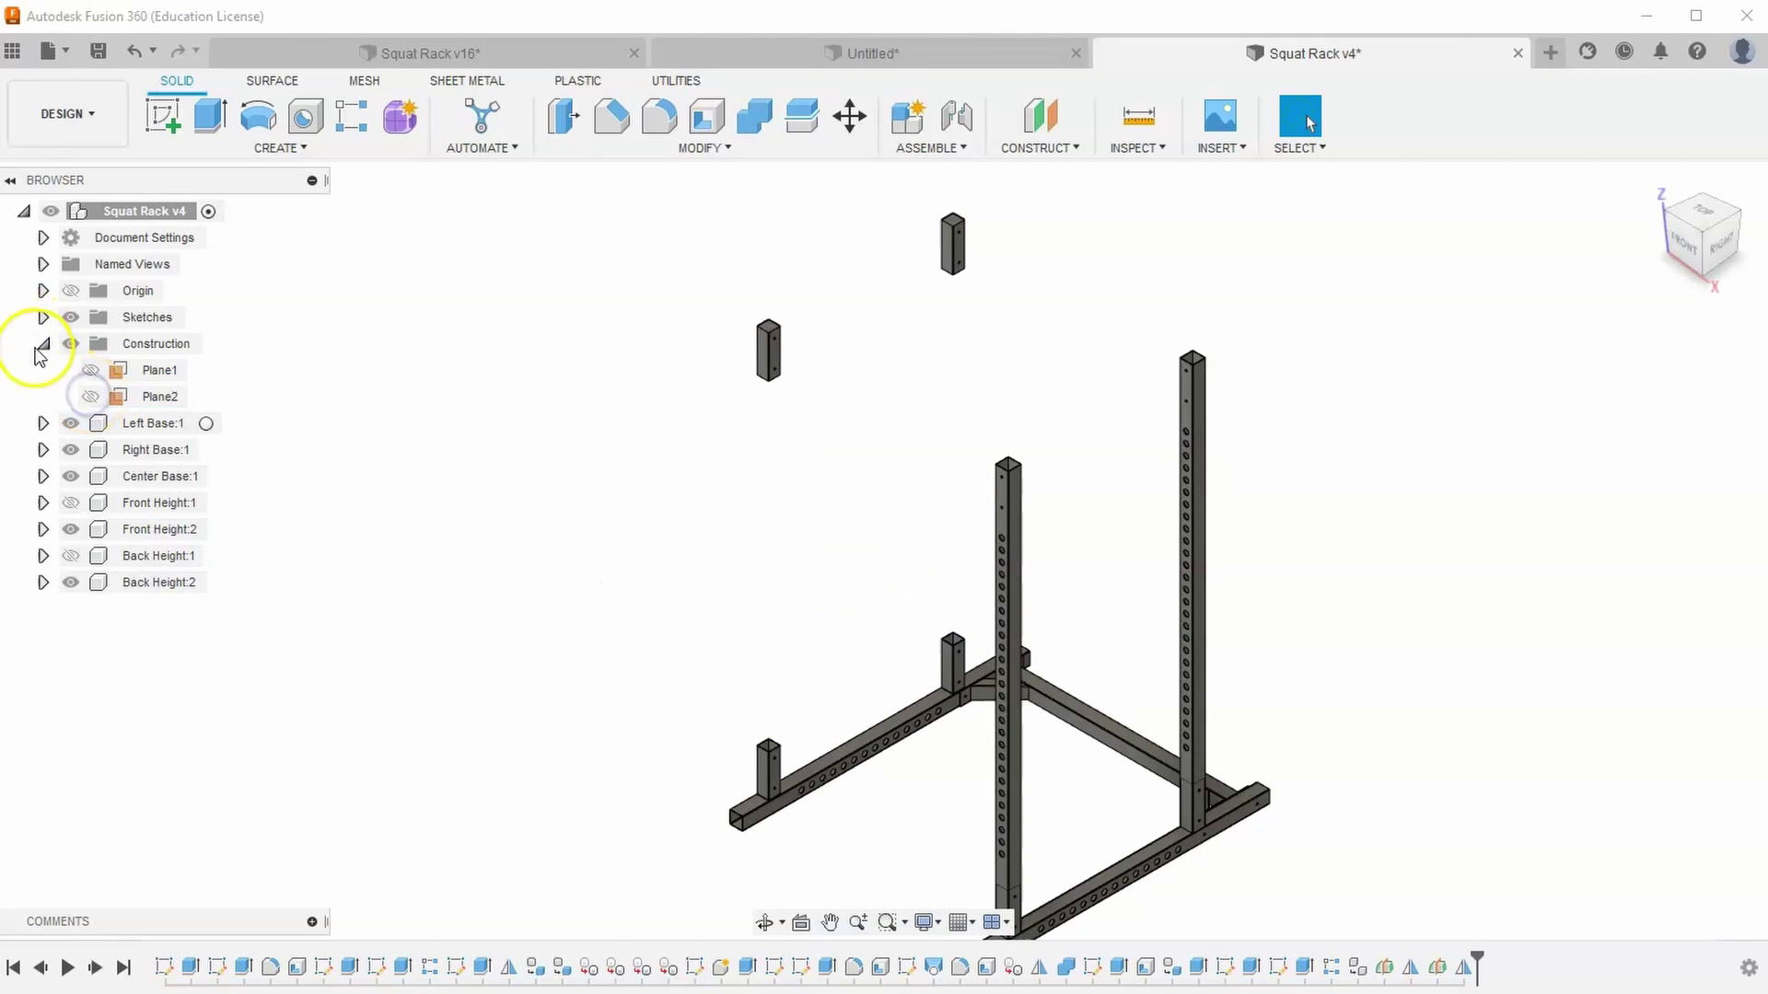
{"action": "left_click", "coordinate": [44, 343]}
Create a component from Body5, the rear mirrored stub among the Left Base bodies
{"action": "left_click", "coordinate": [761, 350]}
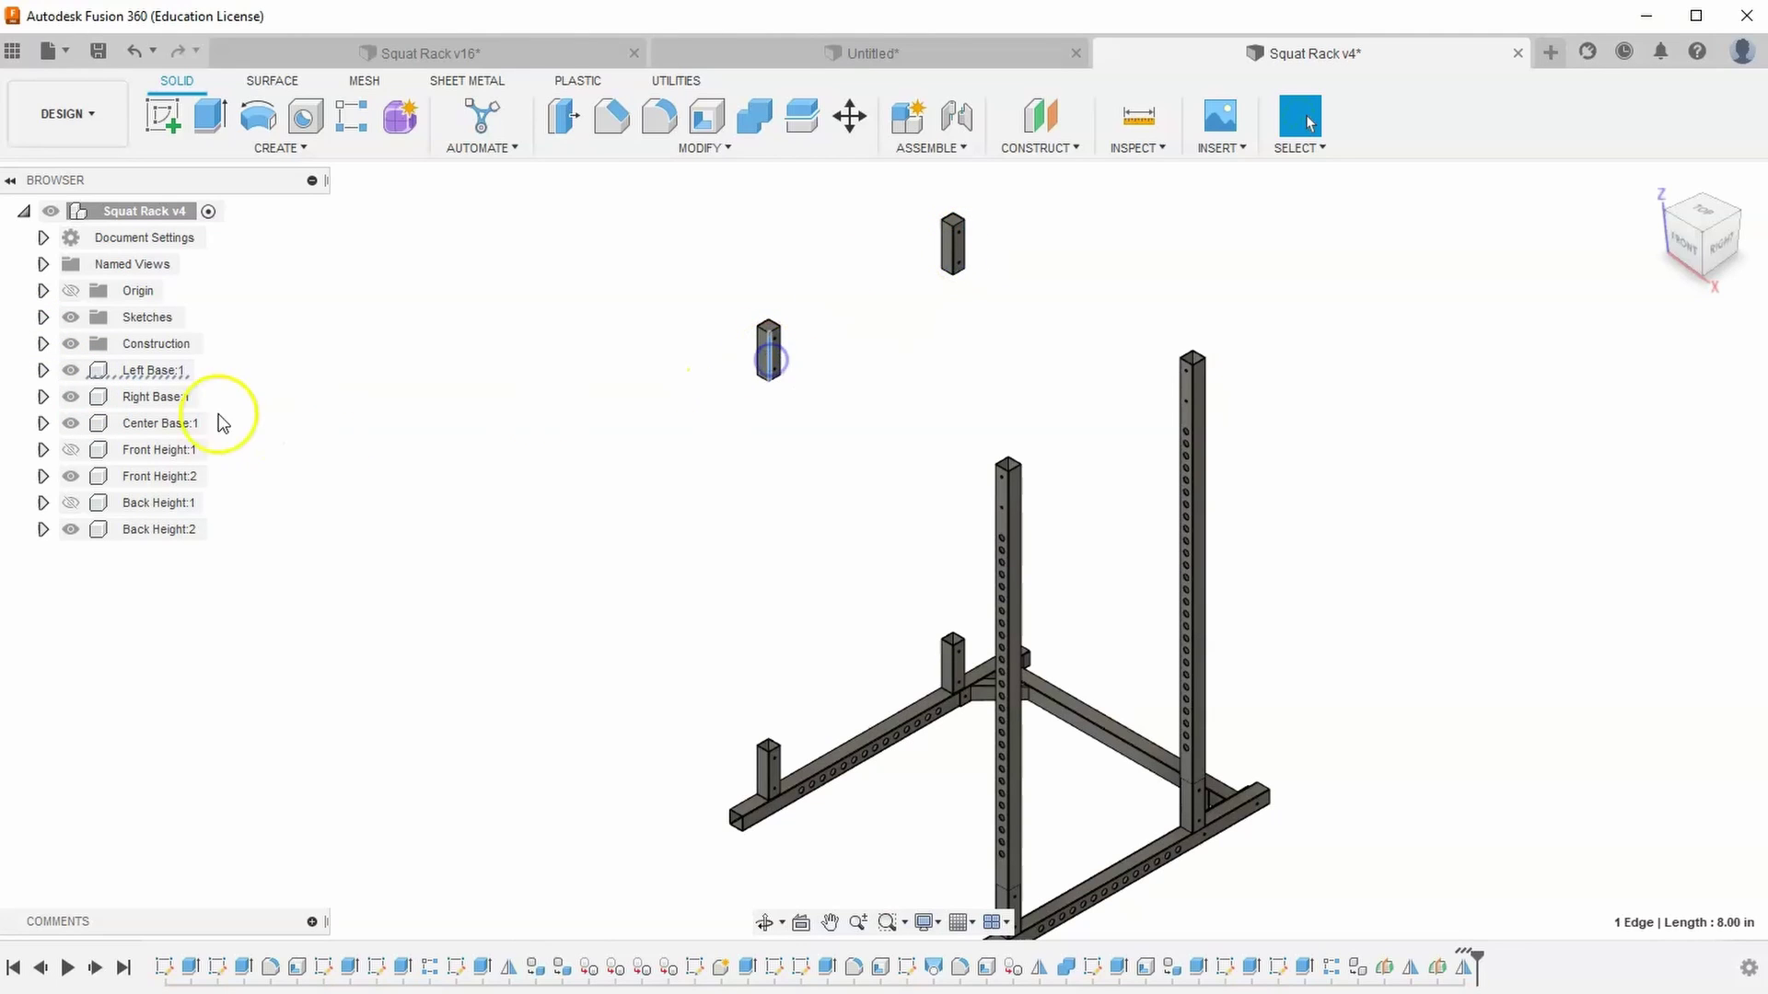
{"action": "left_click", "coordinate": [43, 370]}
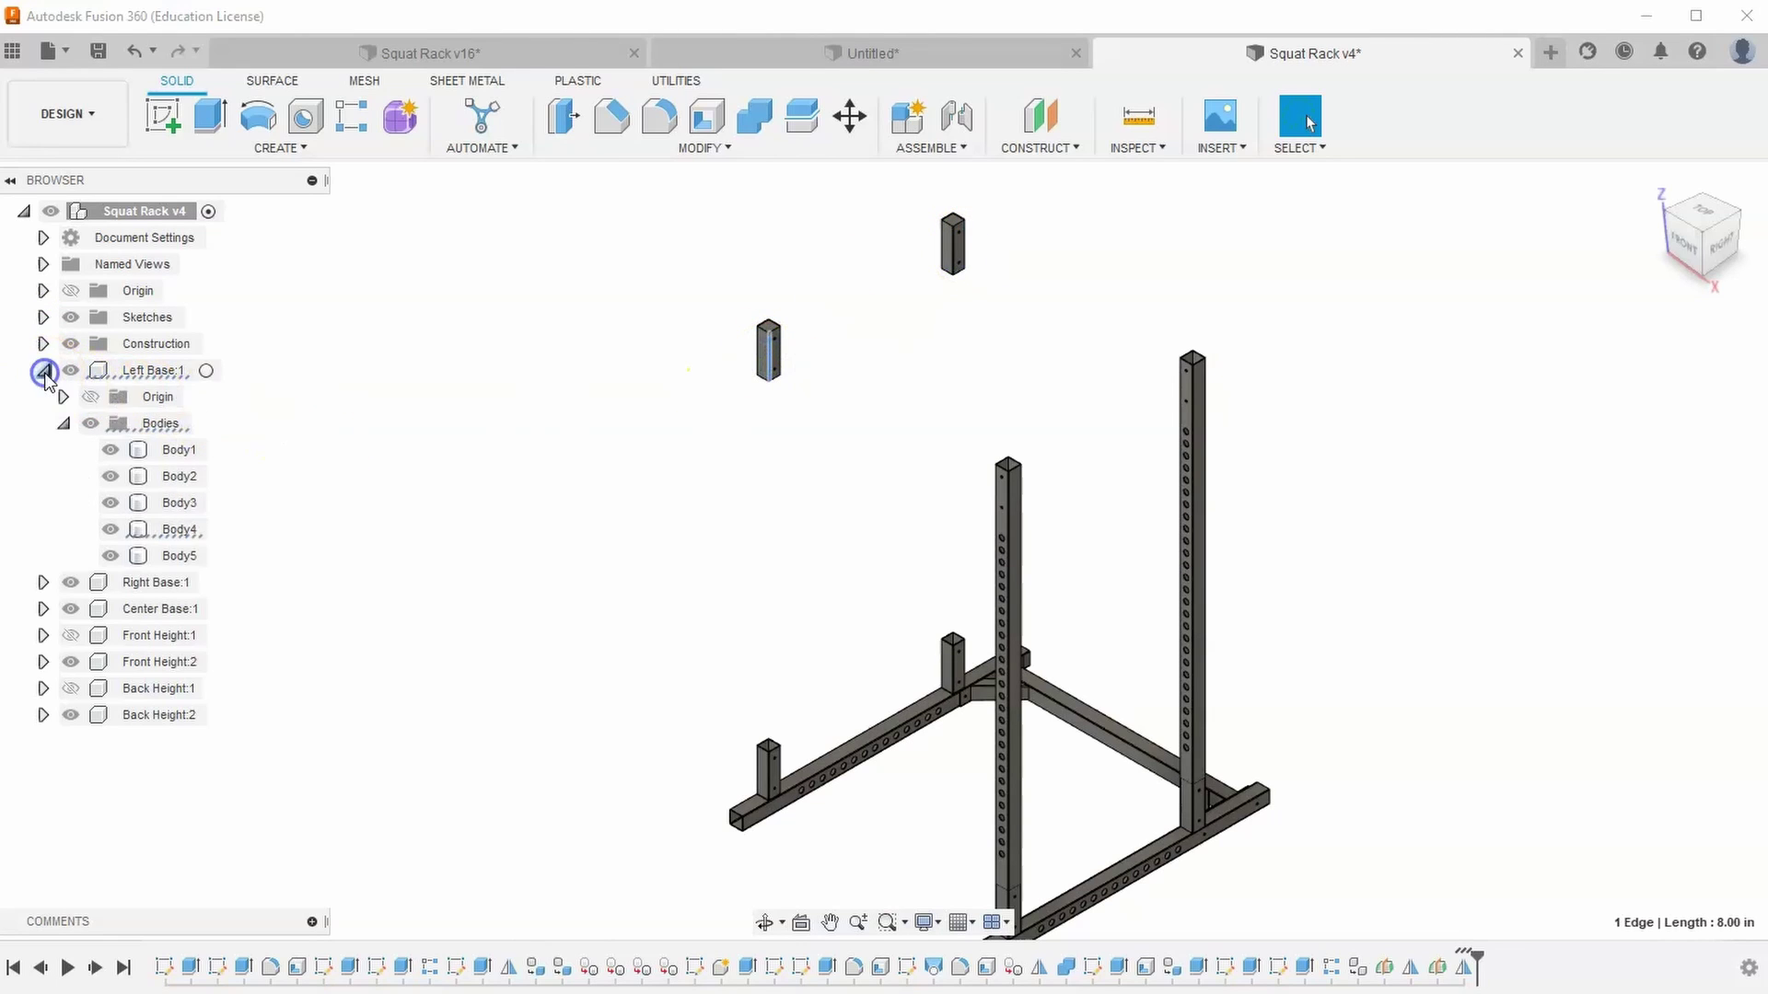
{"action": "left_click", "coordinate": [64, 424]}
{"action": "left_click", "coordinate": [64, 424]}
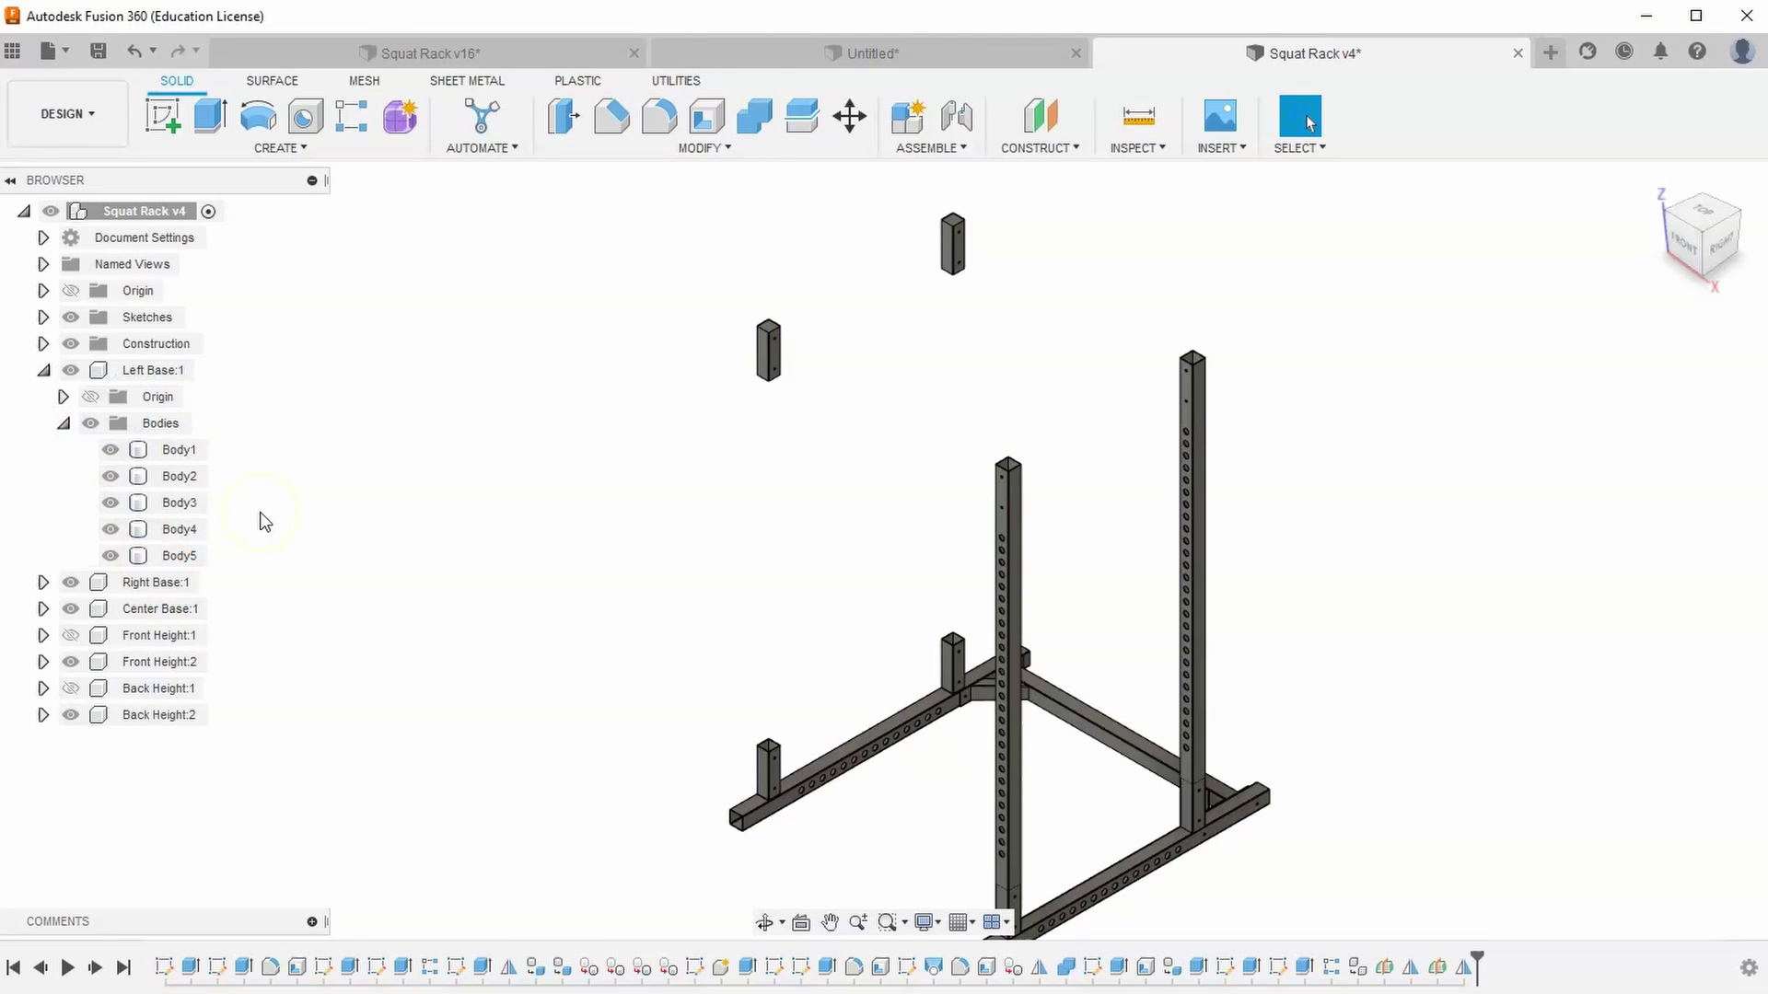
{"action": "left_click", "coordinate": [177, 530]}
{"action": "left_click", "coordinate": [165, 558]}
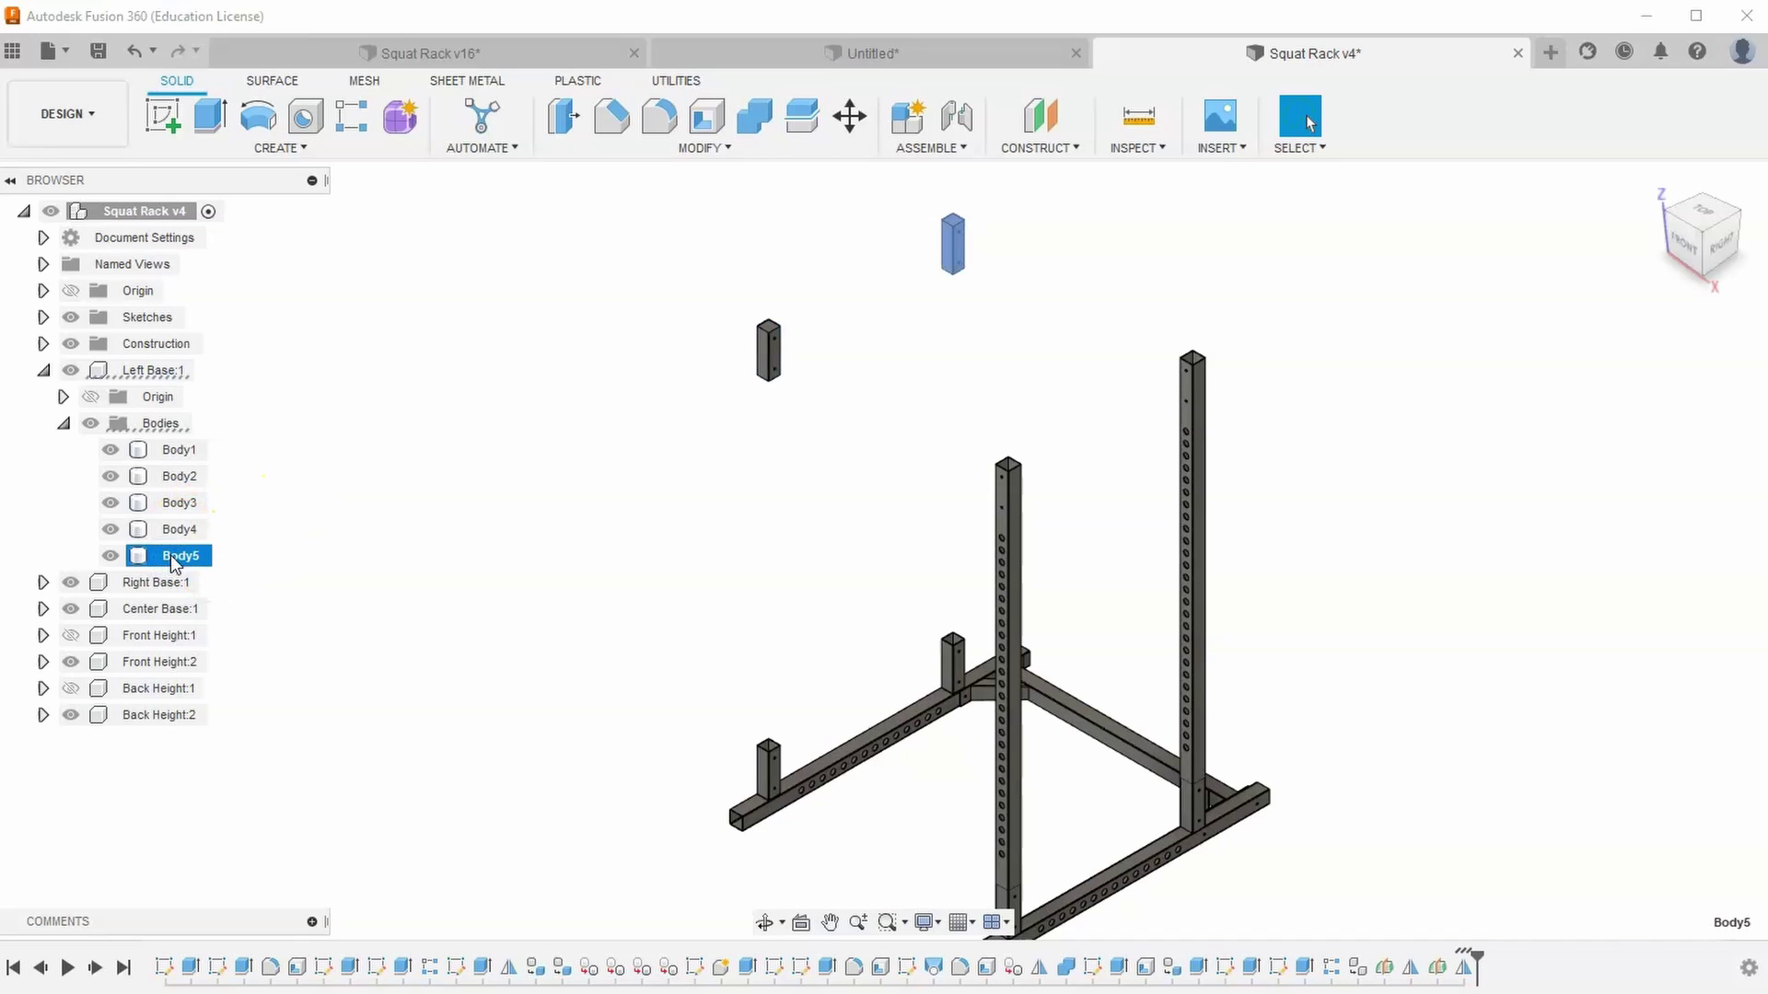
{"action": "right_click", "coordinate": [171, 567]}
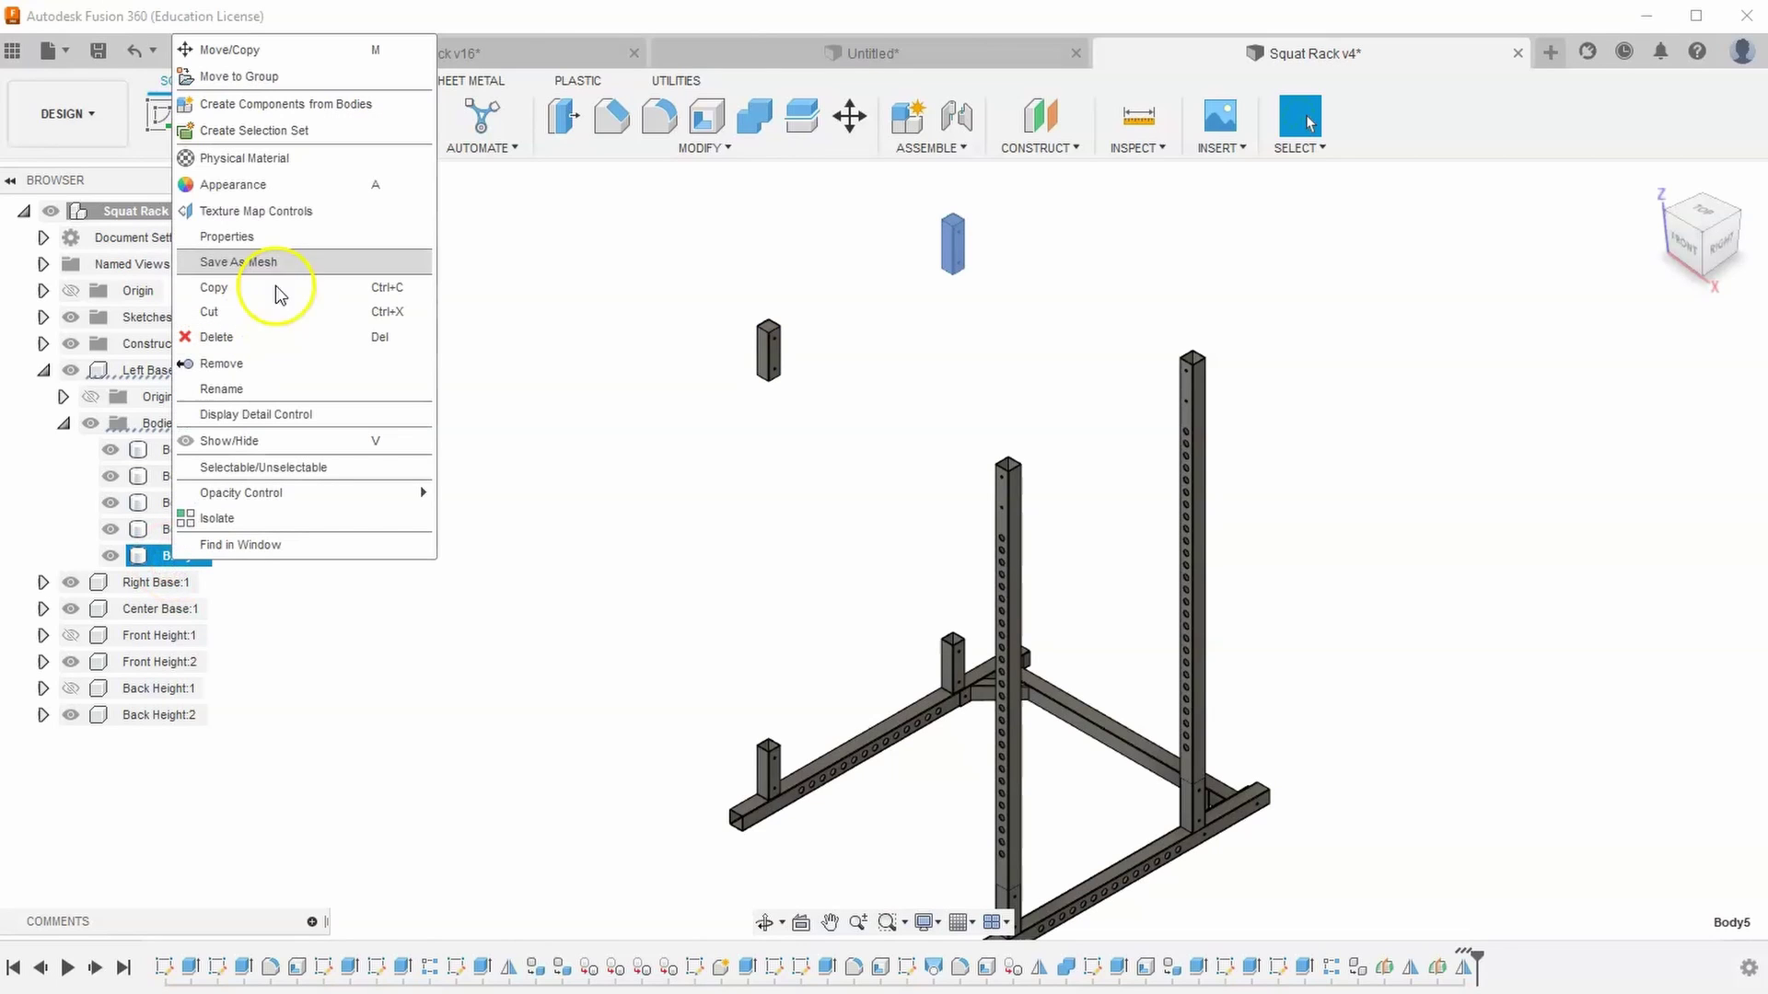
{"action": "left_click", "coordinate": [269, 108]}
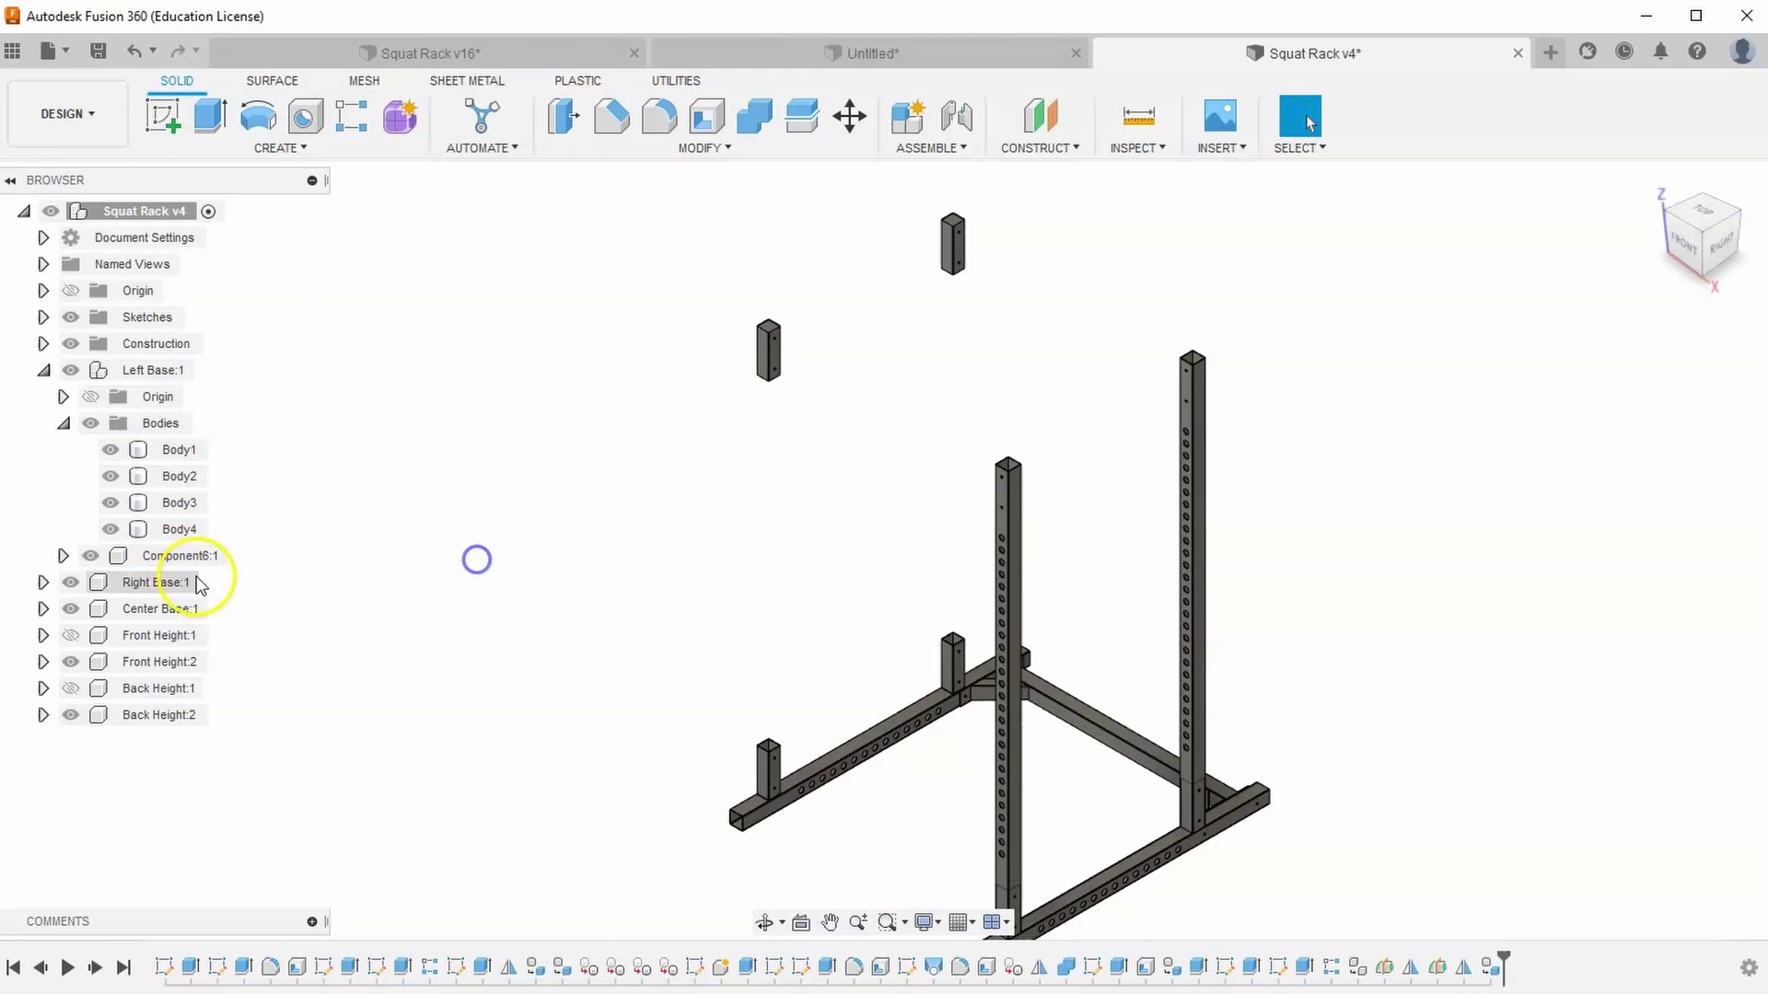
Move the new stub component out of Left Base to the top level of the Squat Rack assembly
{"action": "left_click", "coordinate": [189, 559]}
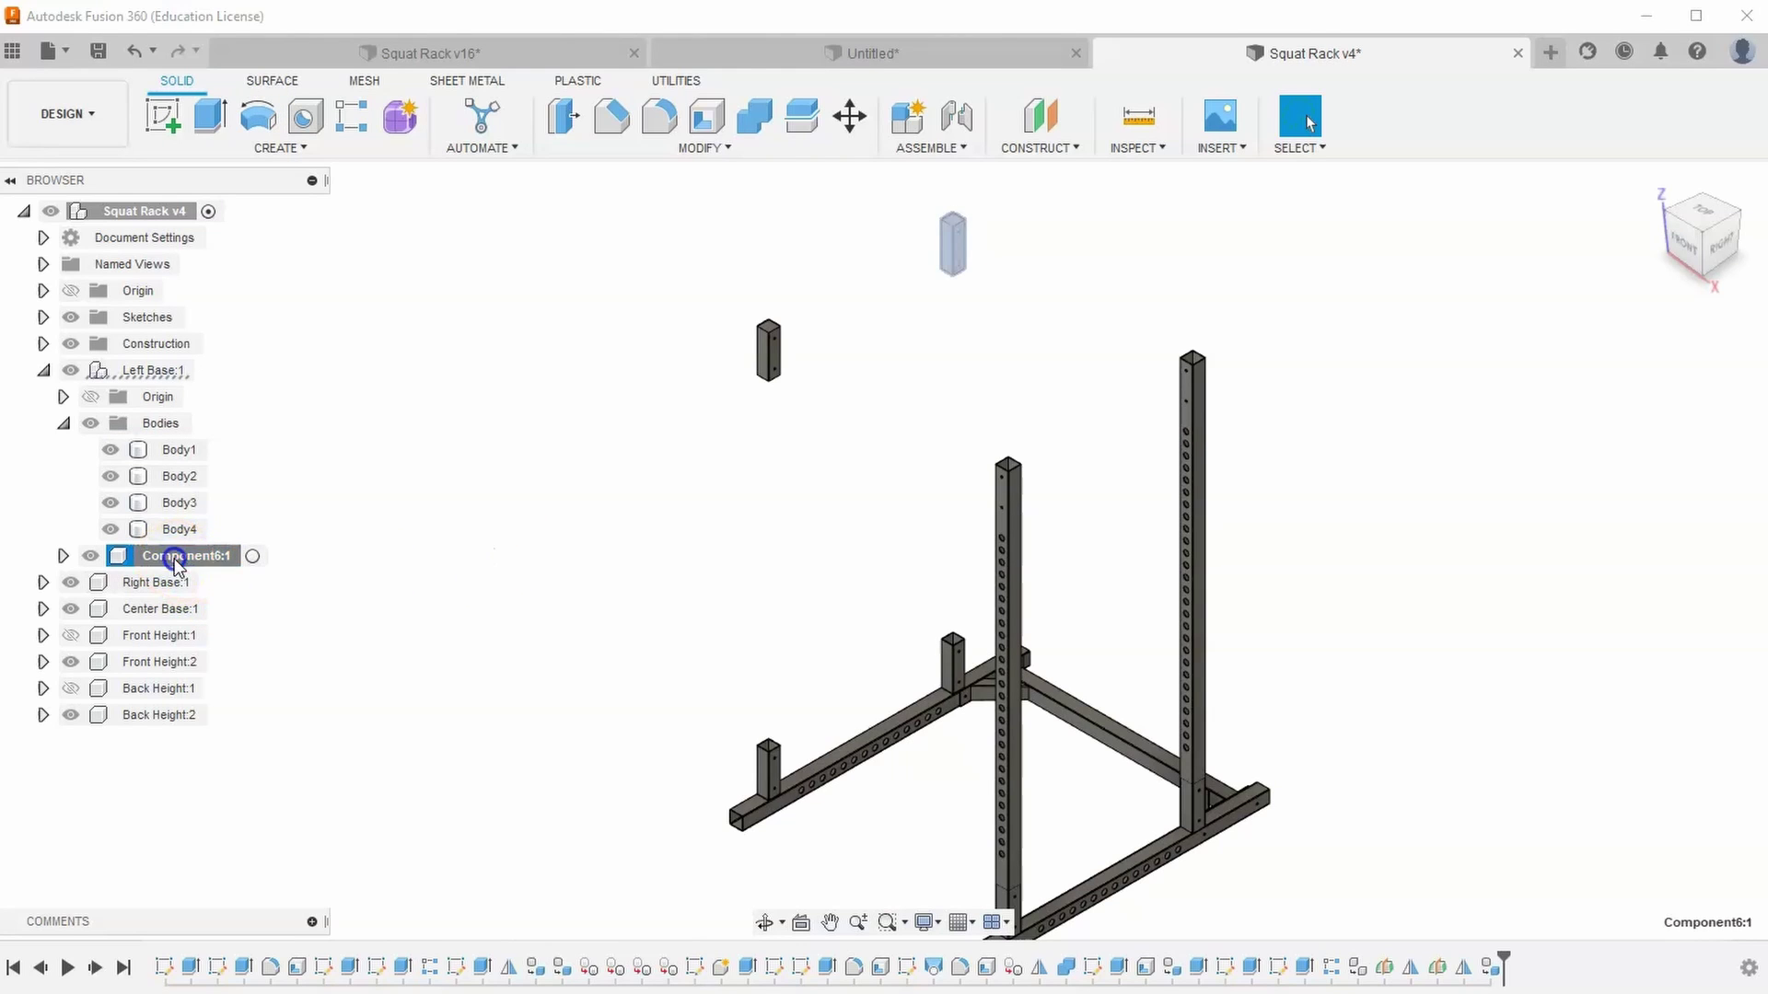
{"action": "left_click", "coordinate": [157, 766]}
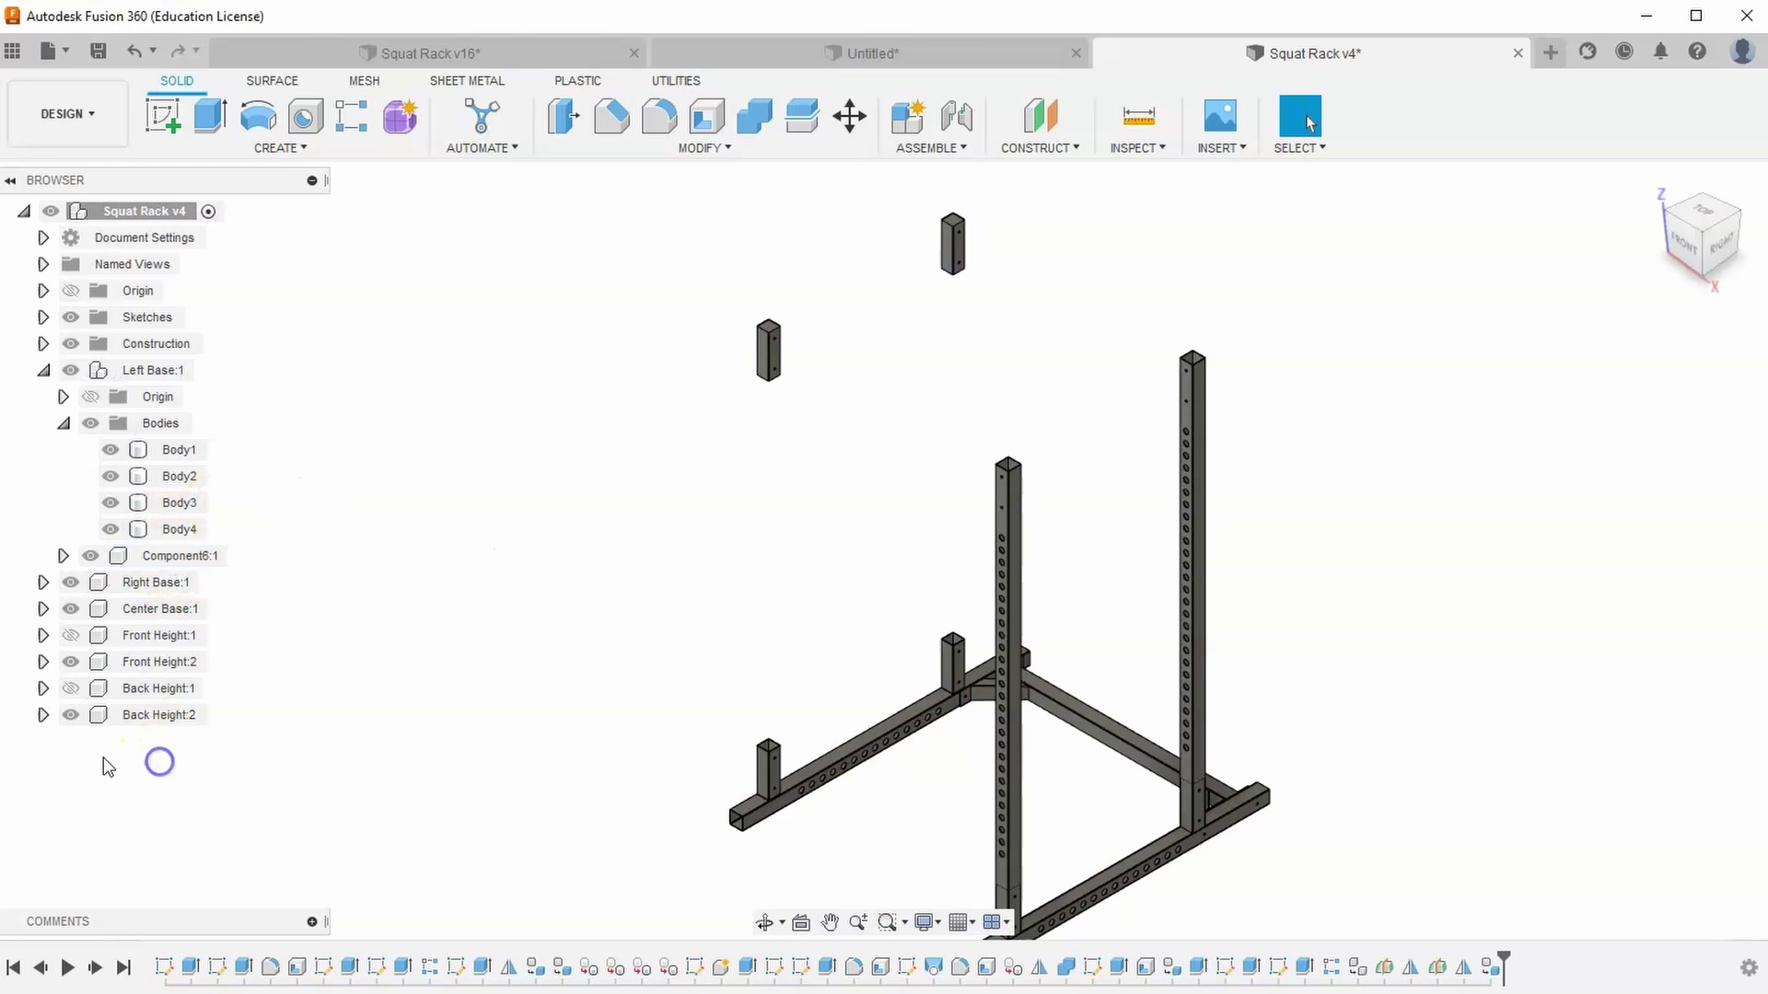
{"action": "left_click", "coordinate": [96, 214]}
{"action": "left_click", "coordinate": [359, 470]}
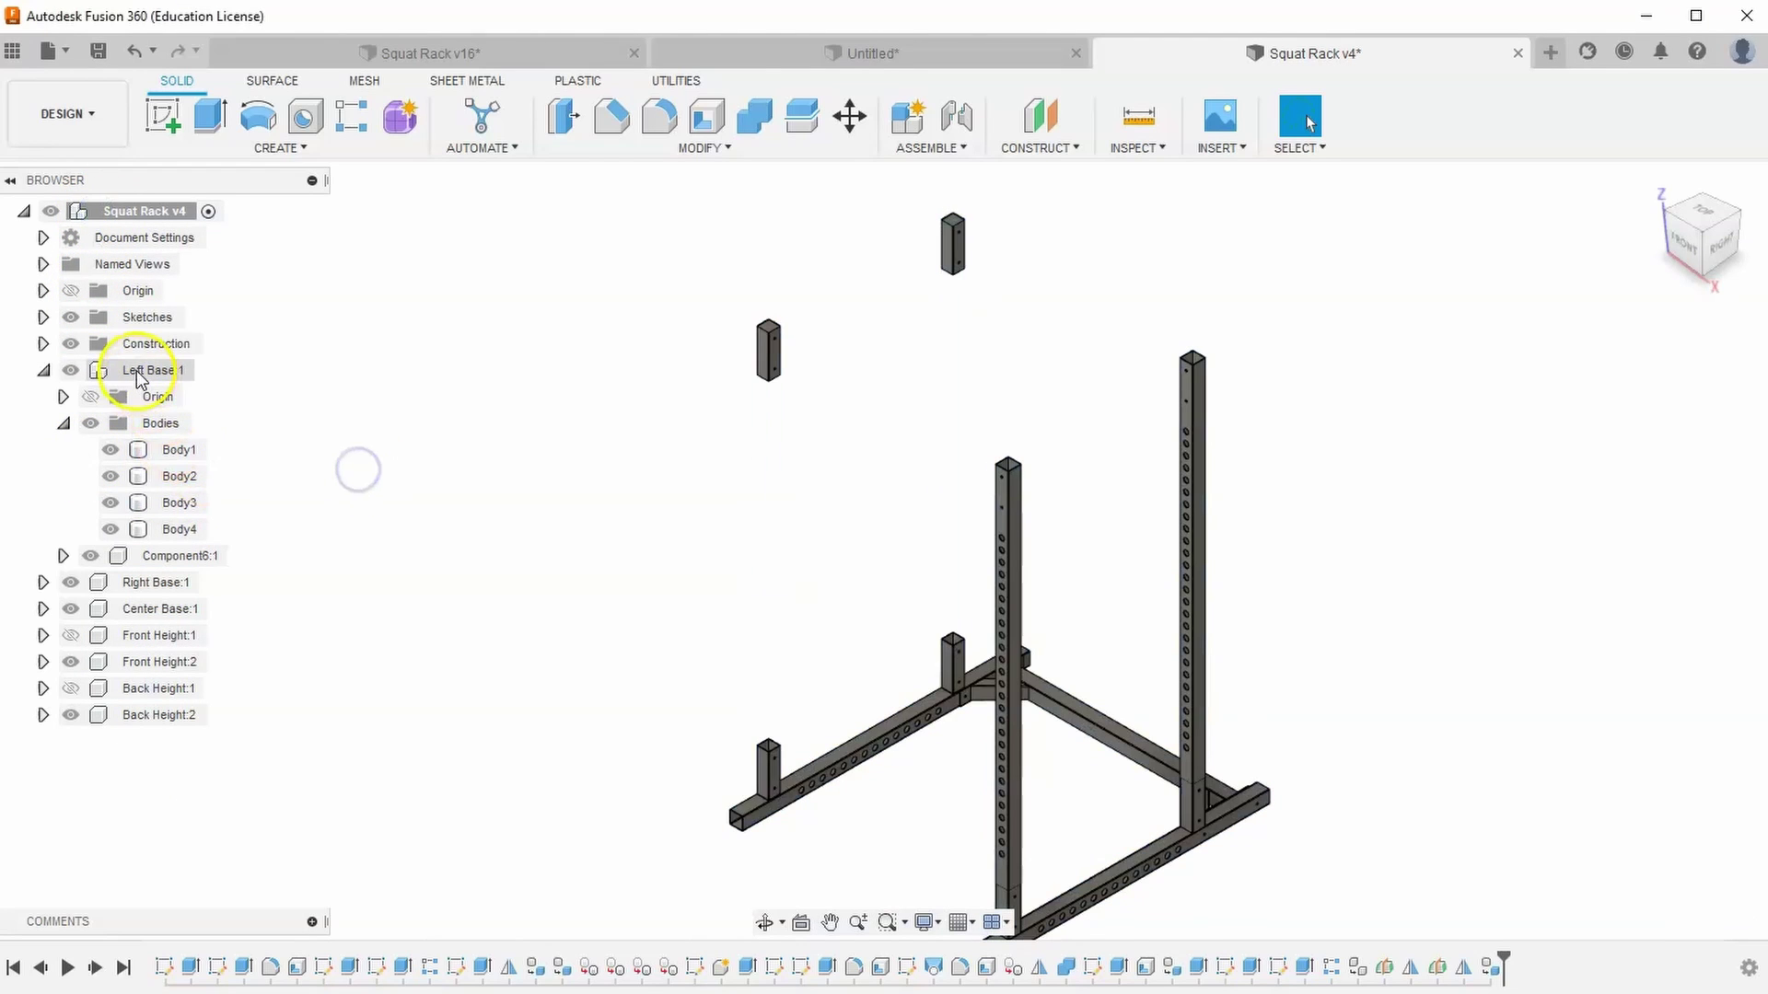
{"action": "left_click", "coordinate": [182, 555]}
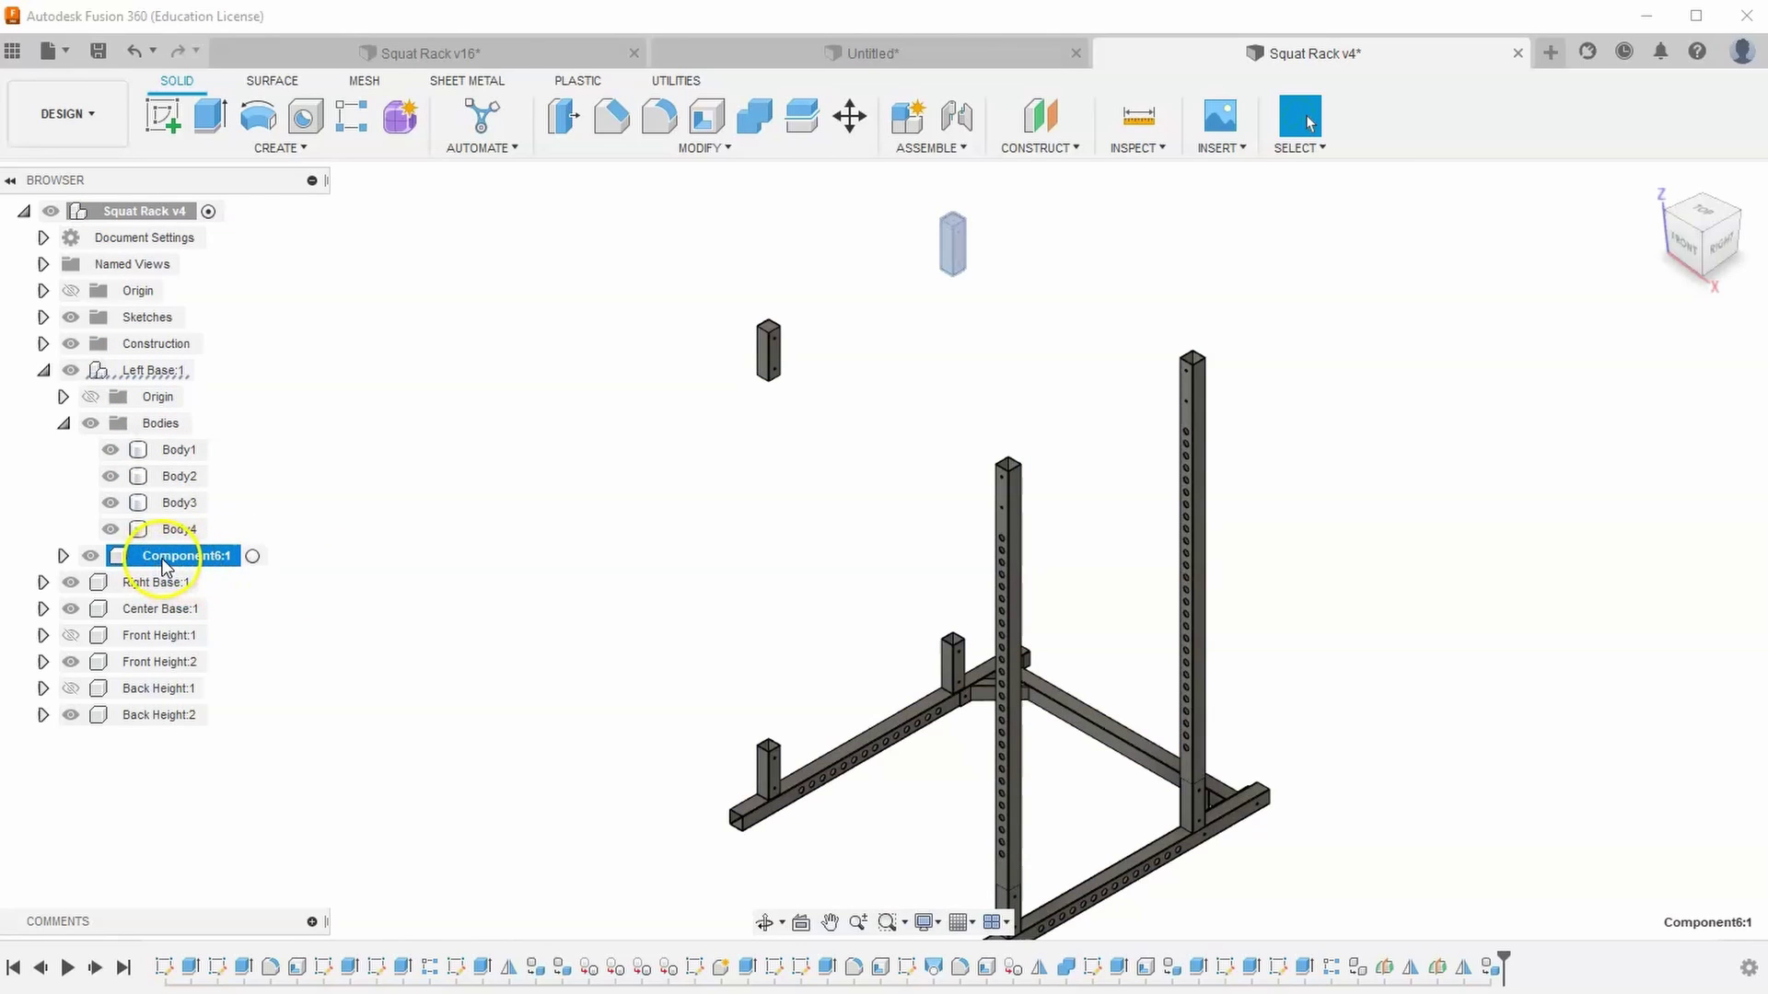
{"action": "left_click_drag", "start_coordinate": [172, 563], "coordinate": [138, 210]}
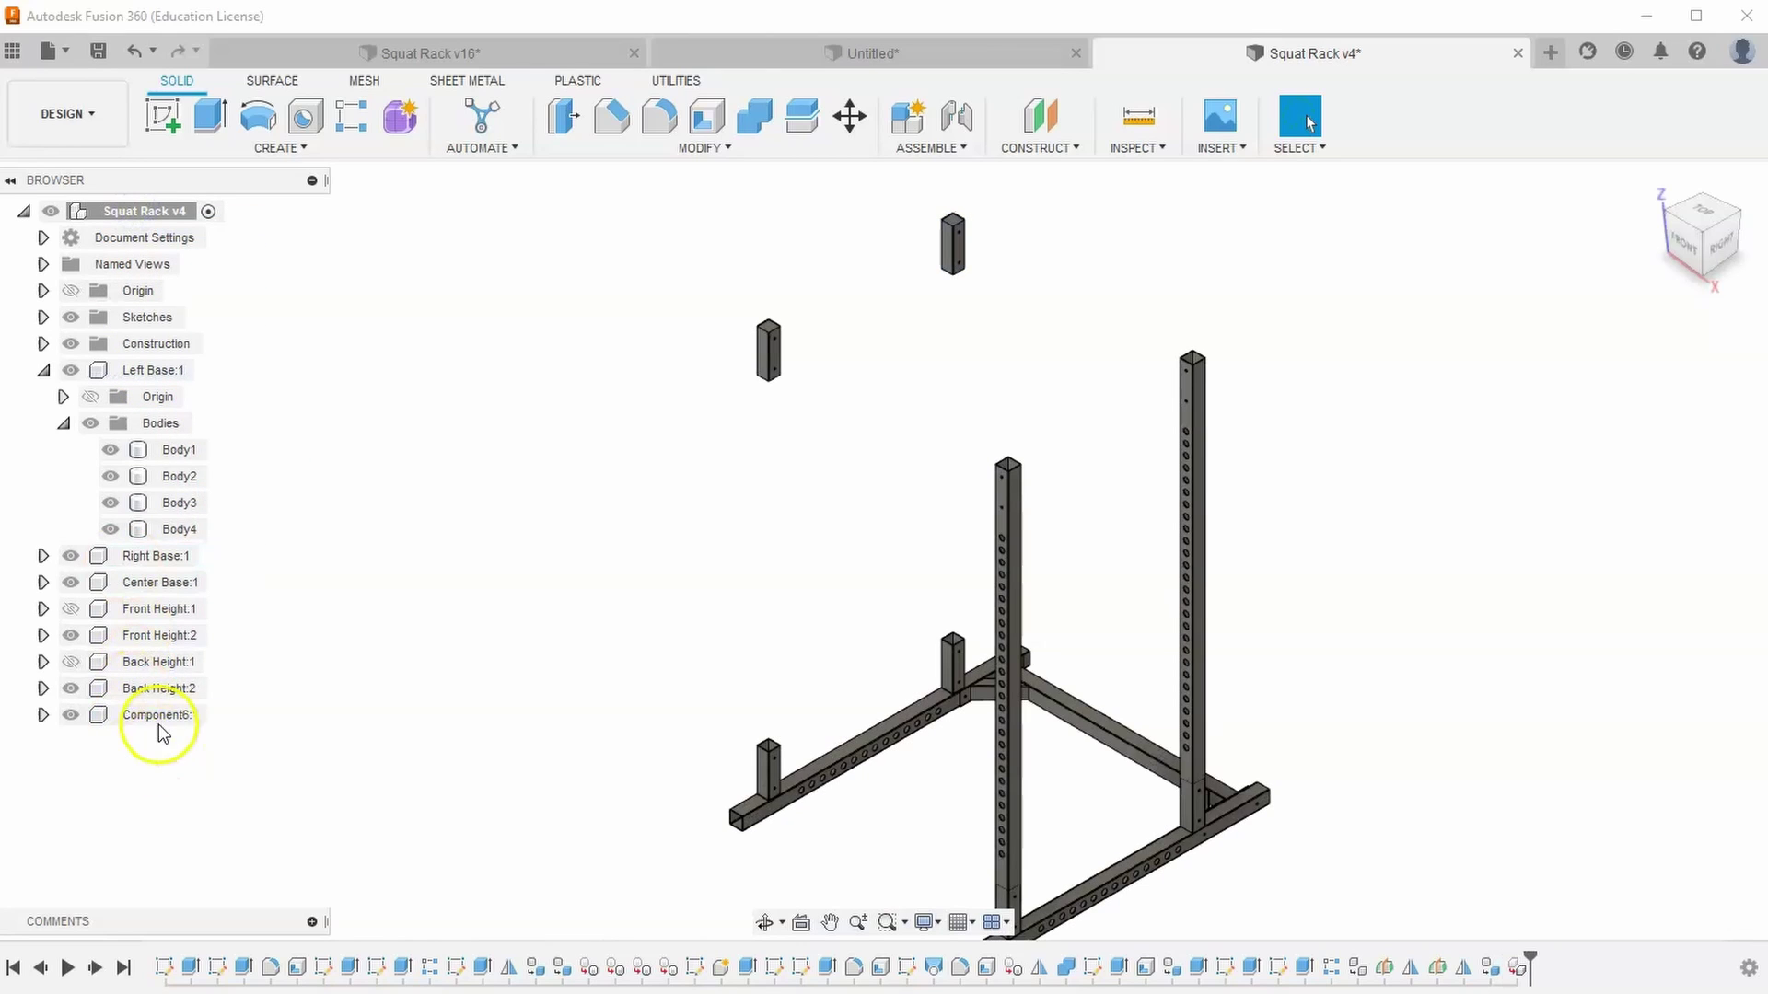
Rename the new stub component as Top Left Bar
{"action": "left_click", "coordinate": [205, 780]}
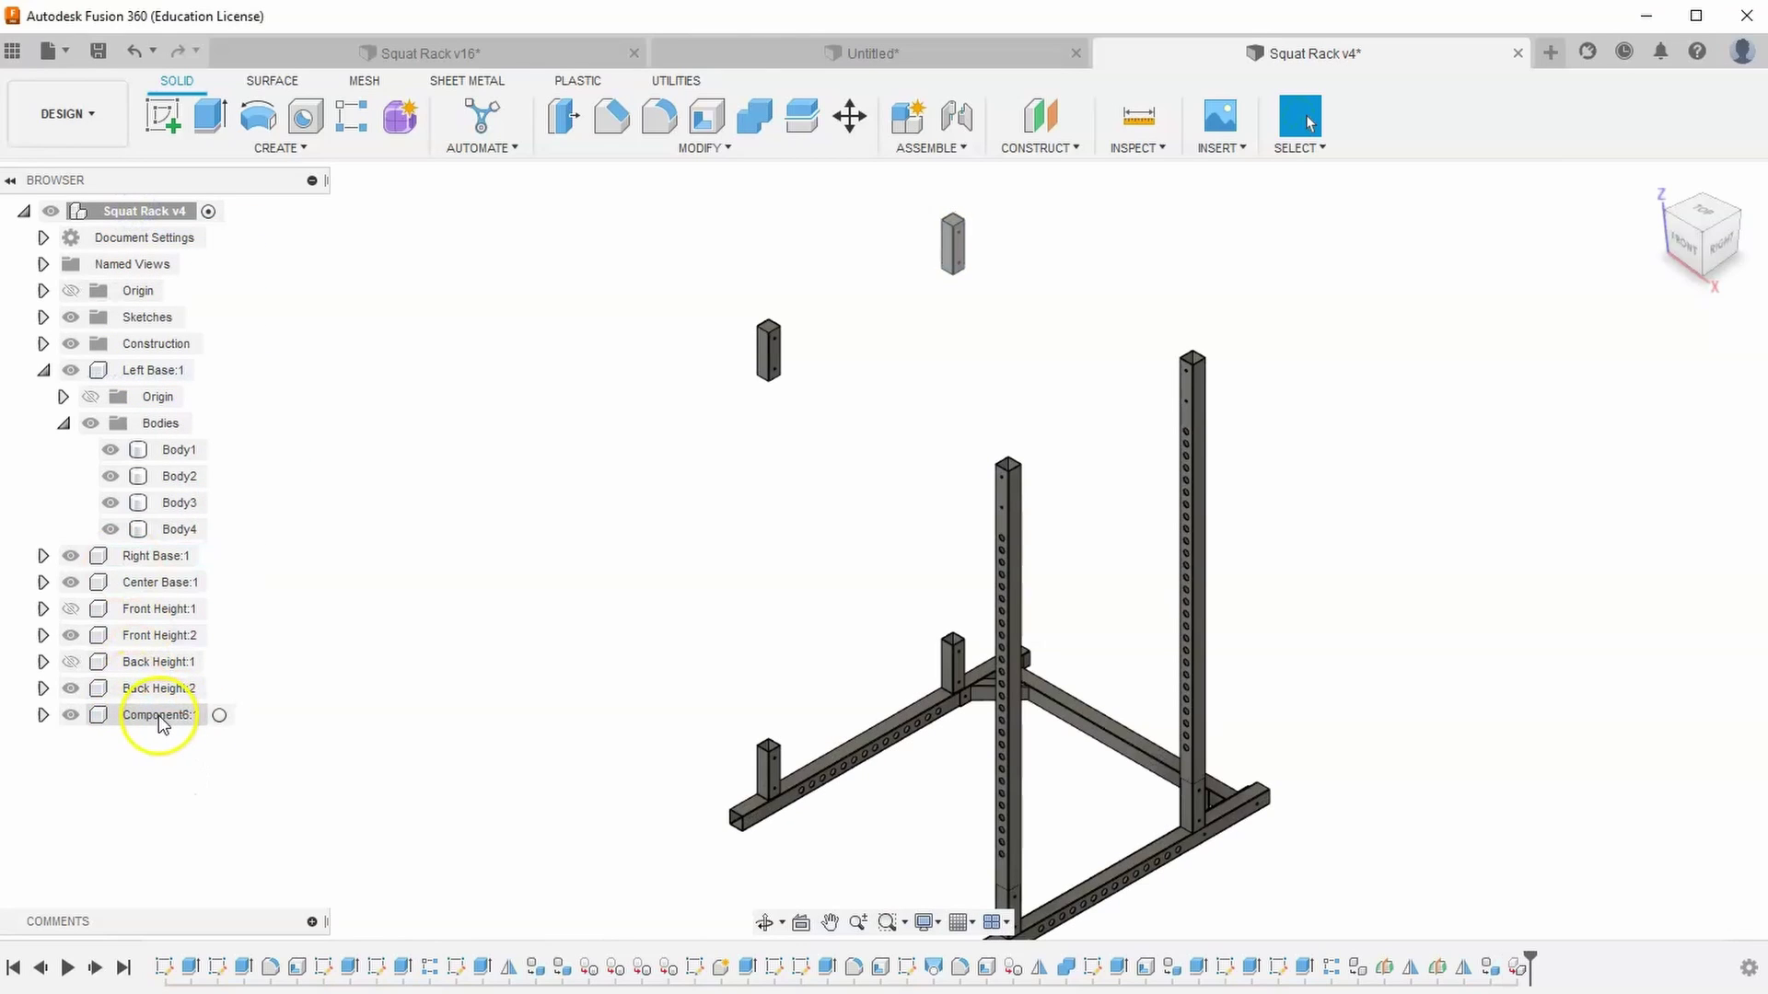
{"action": "left_click", "coordinate": [159, 728]}
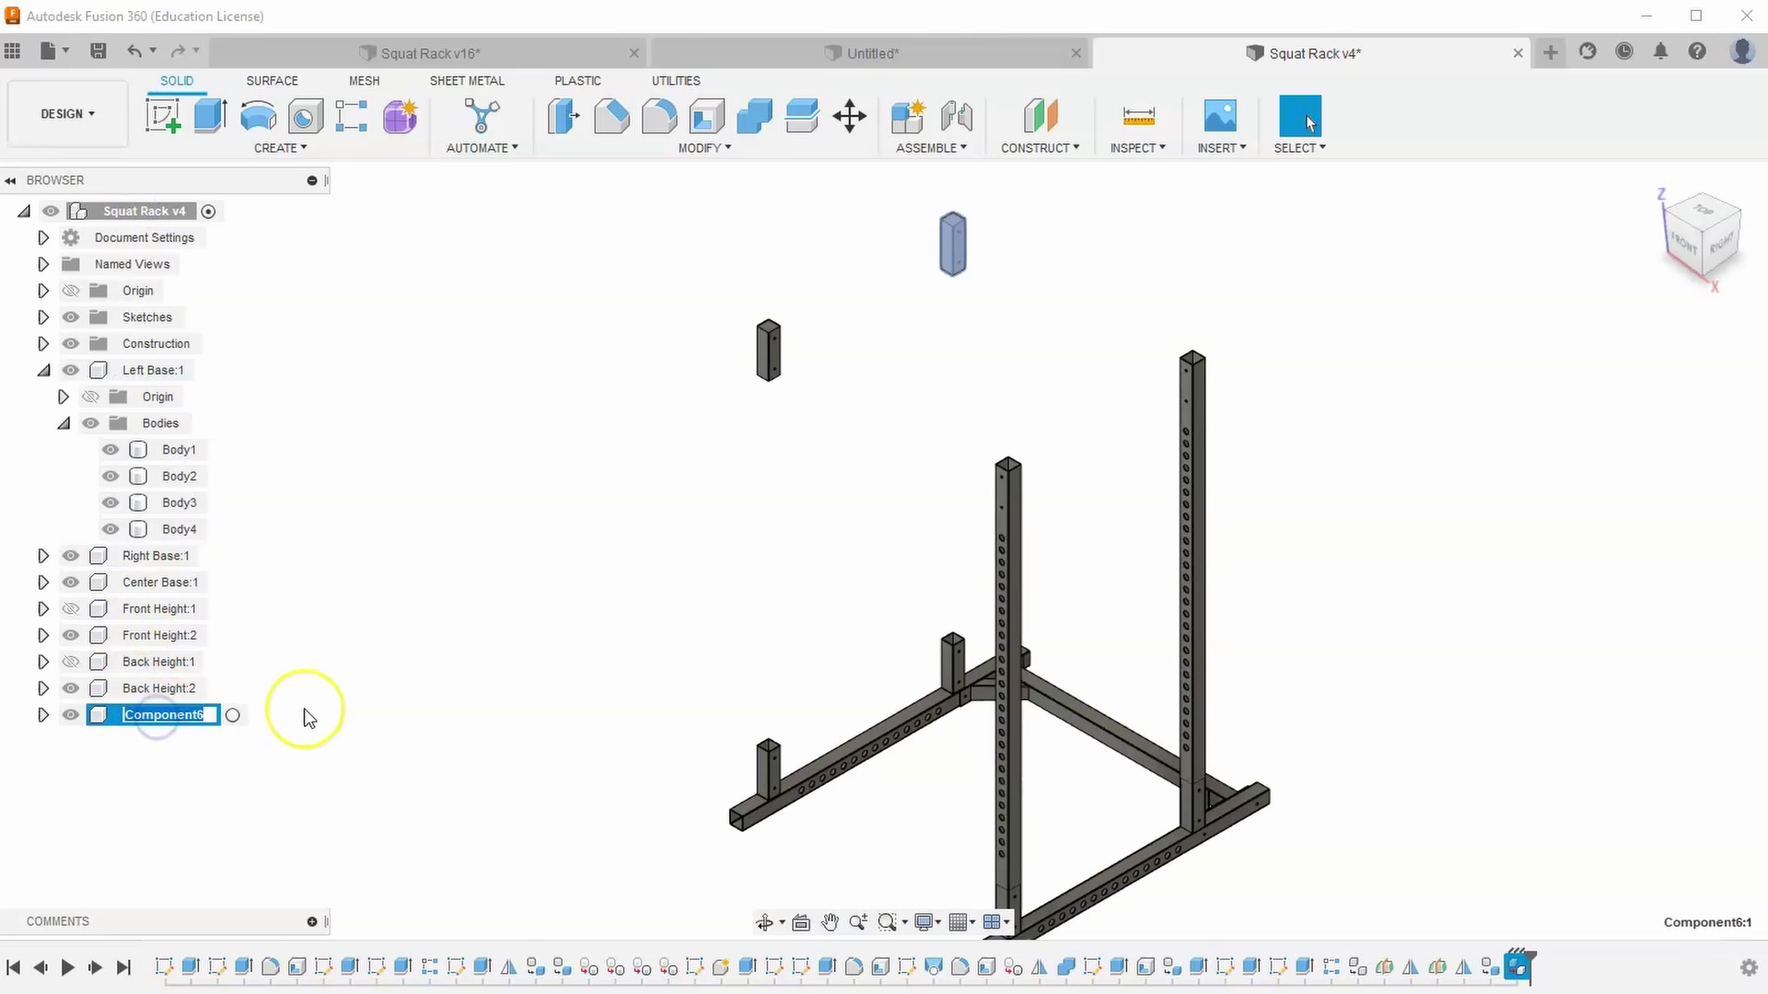
{"action": "type", "text": "Top "}
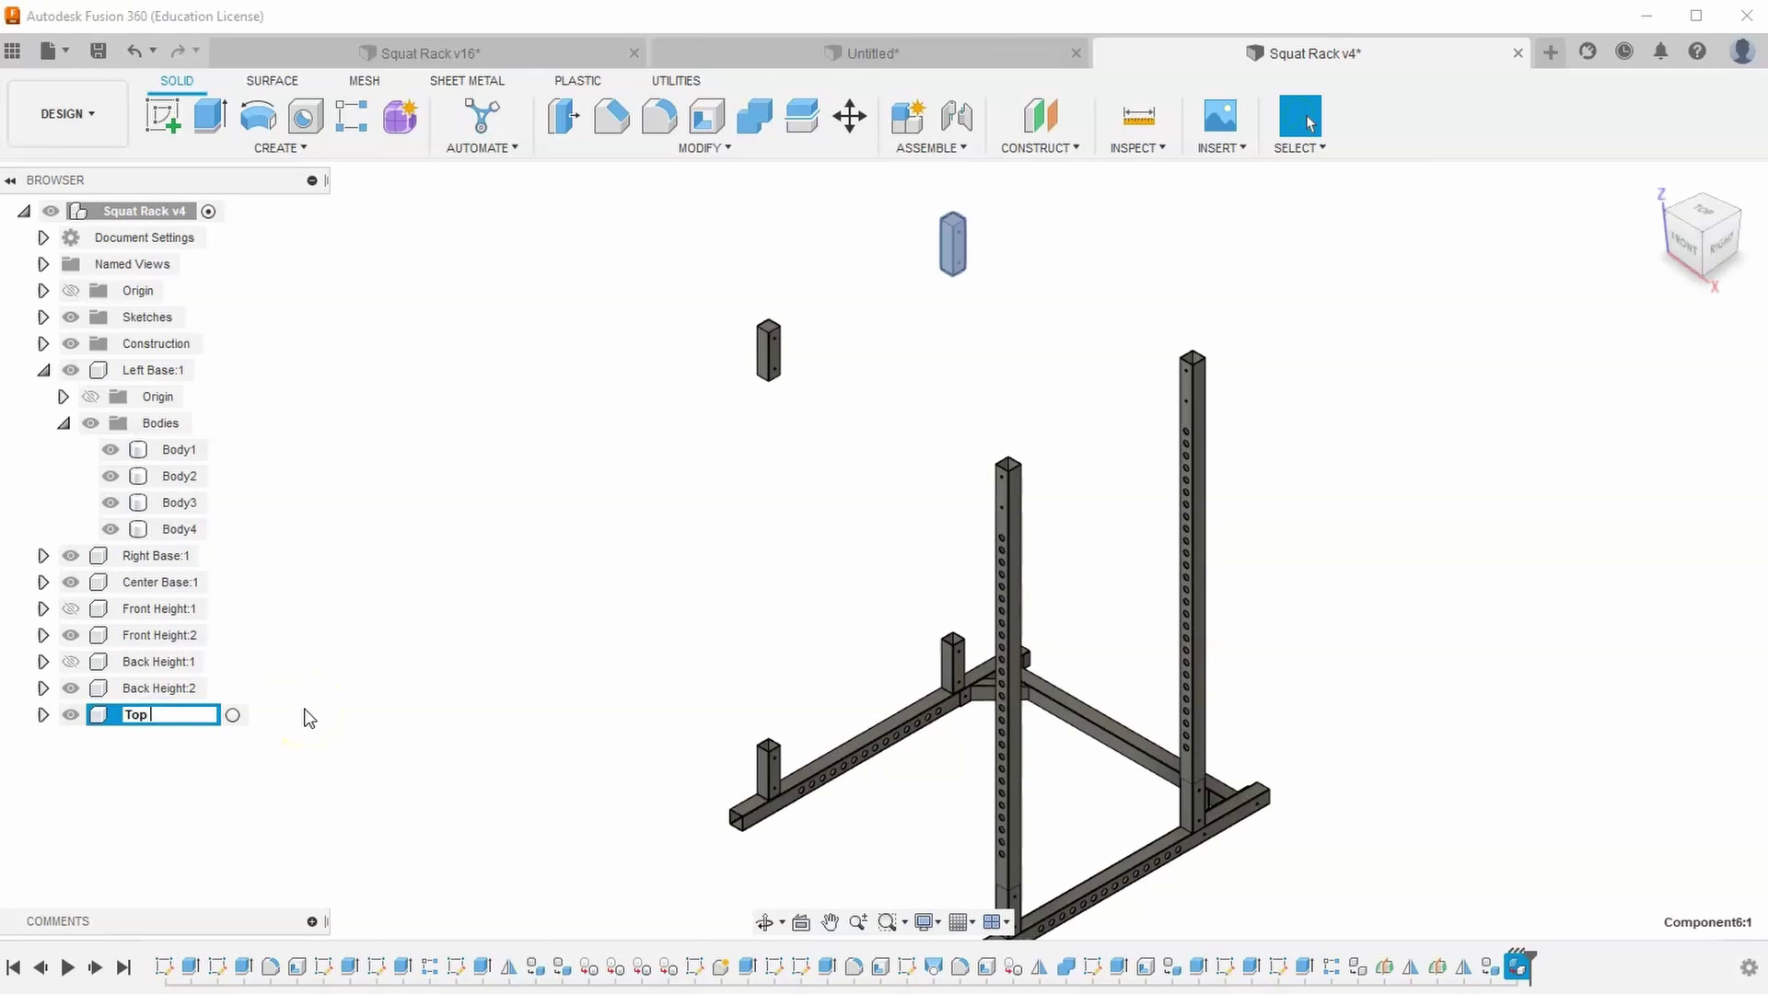
{"action": "type", "text": "Left Bar"}
{"action": "key", "text": "Return"}
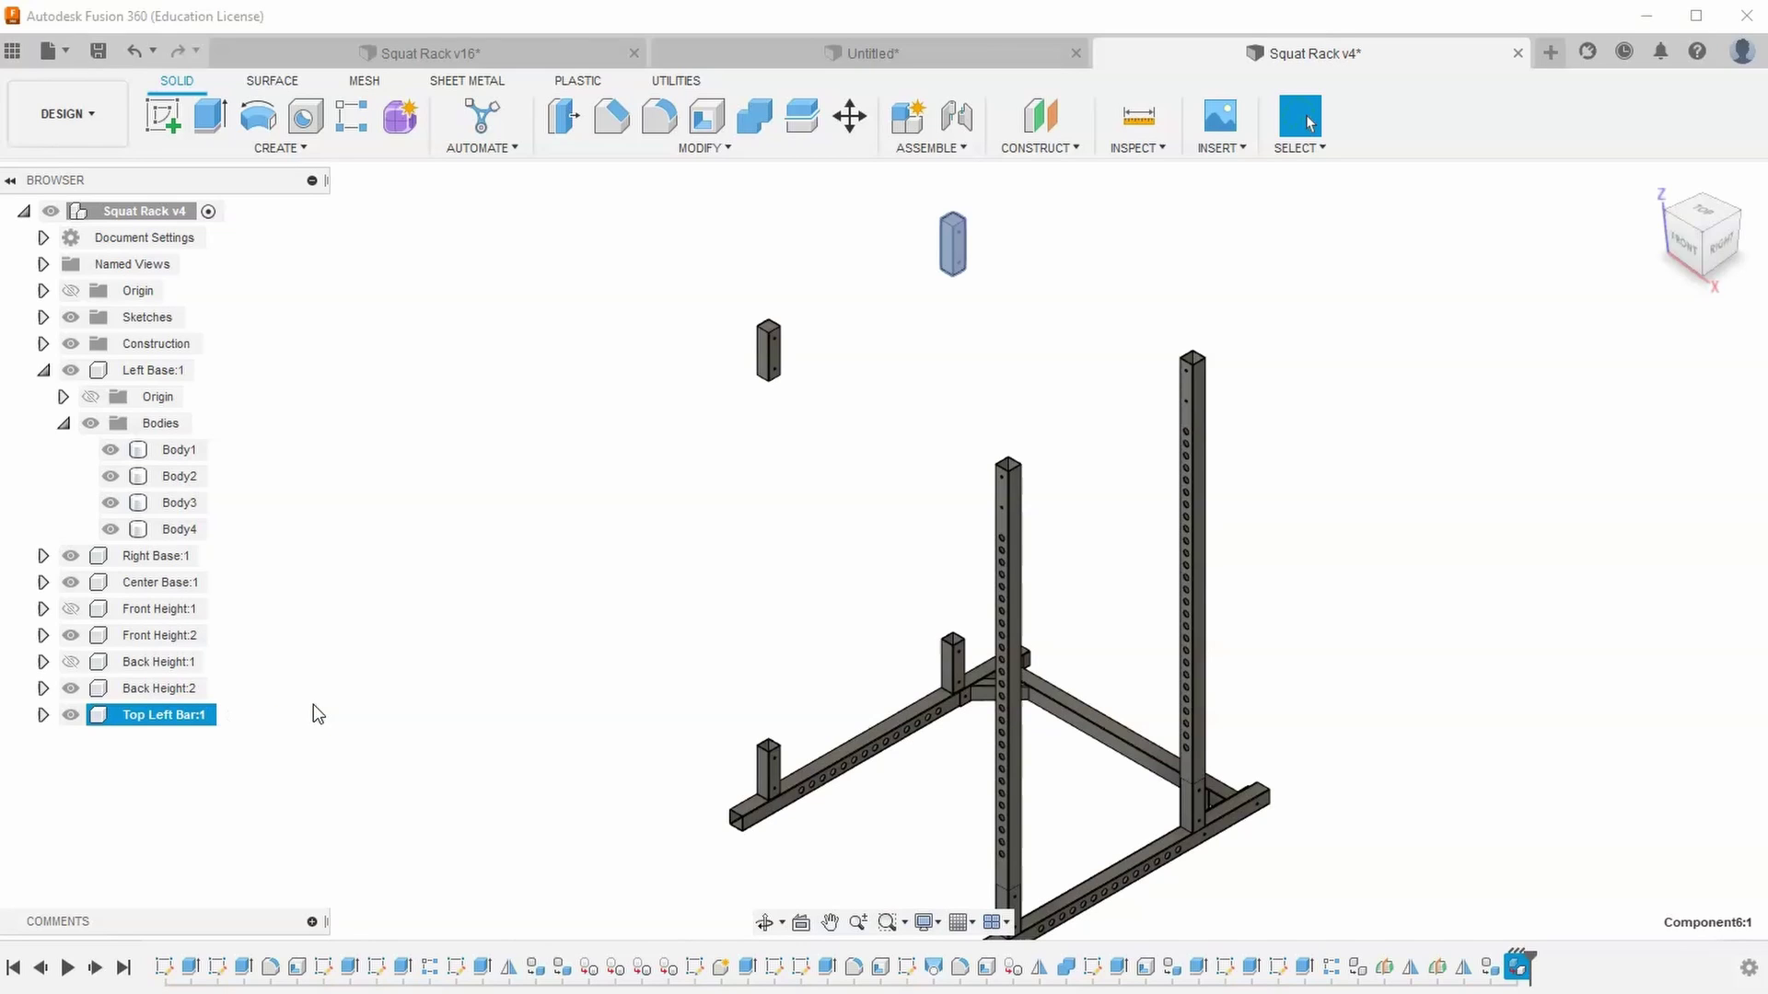
Move the remaining mirrored stub, Body4 of Left Base, into the Top Left Bar component and check its list of bodies
{"action": "left_click_drag", "start_coordinate": [185, 530], "coordinate": [147, 718]}
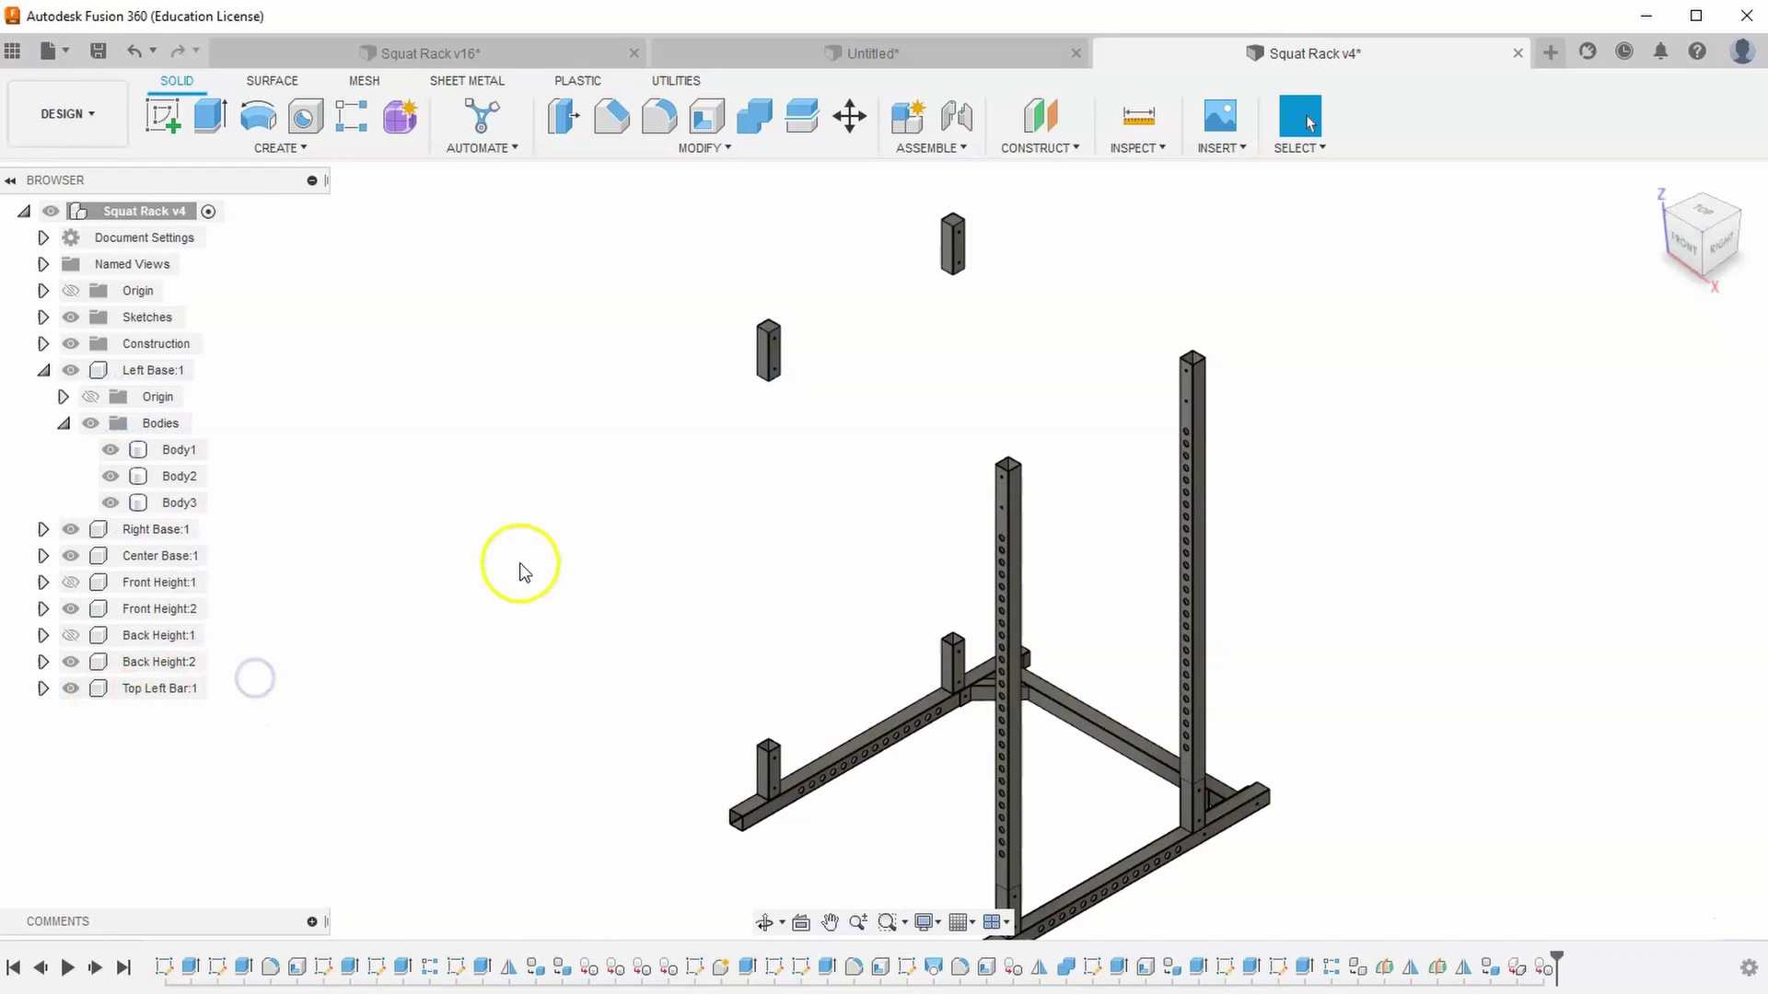
{"action": "left_click", "coordinate": [43, 370]}
{"action": "left_click", "coordinate": [44, 557]}
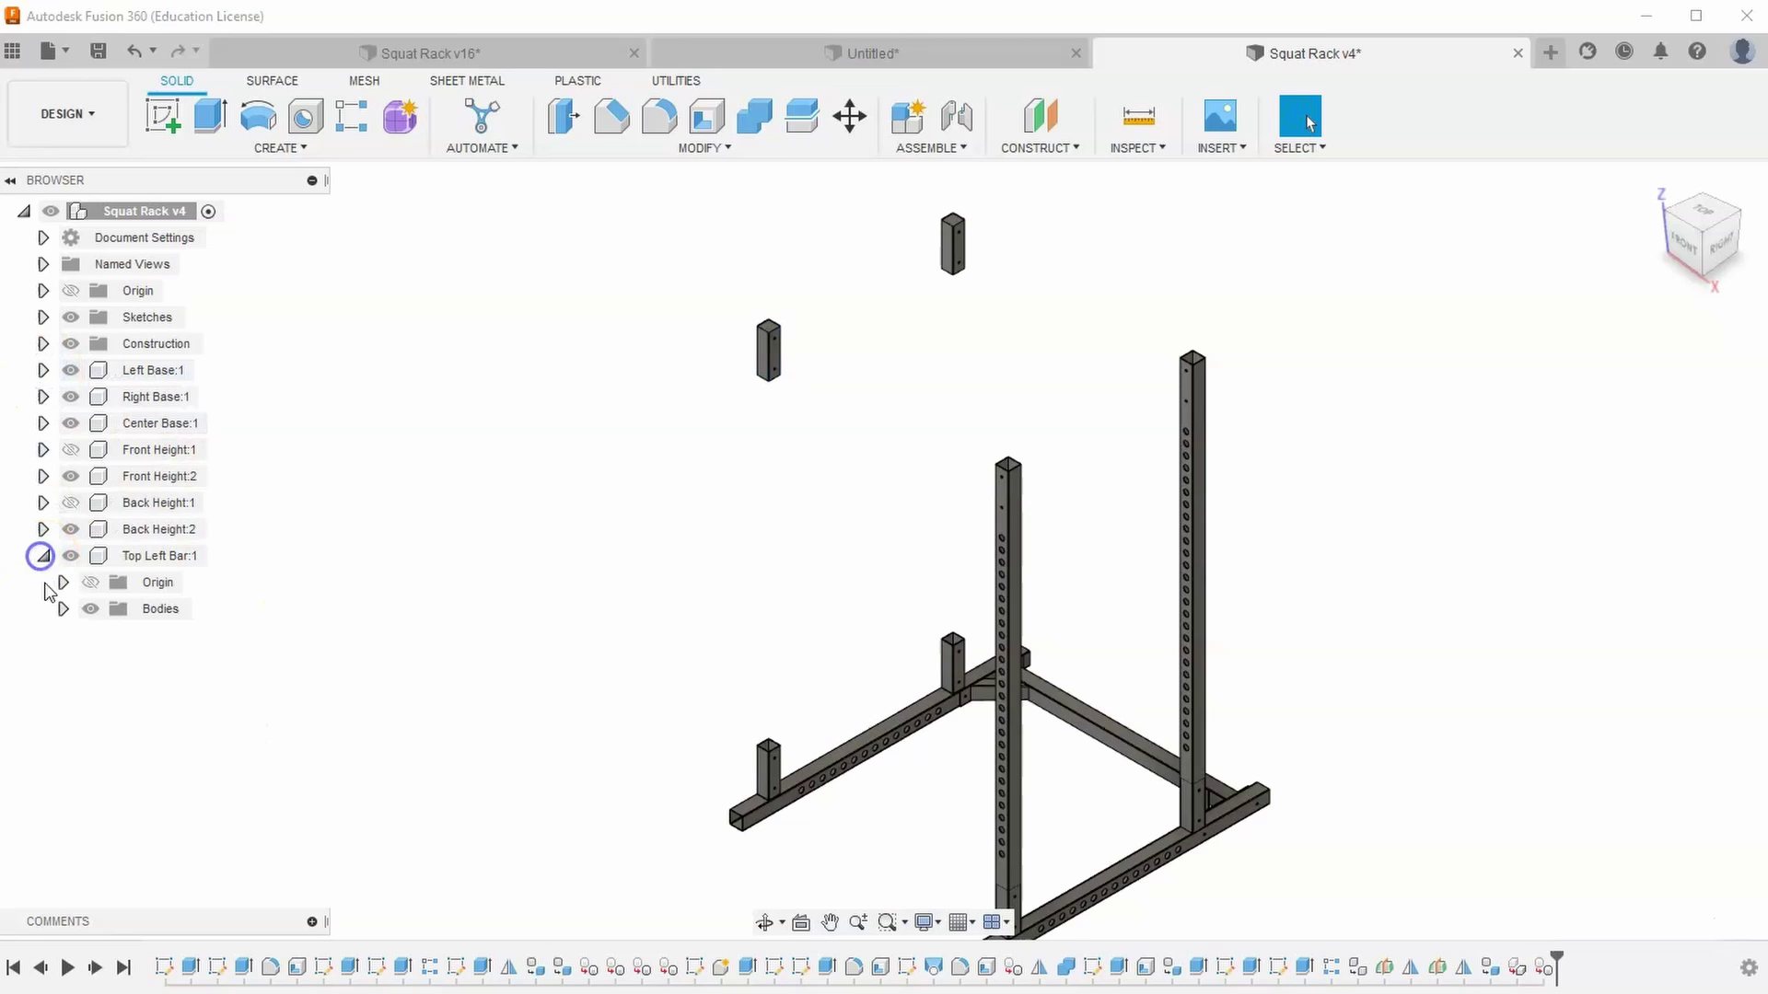
{"action": "left_click", "coordinate": [63, 609]}
{"action": "left_click", "coordinate": [169, 663]}
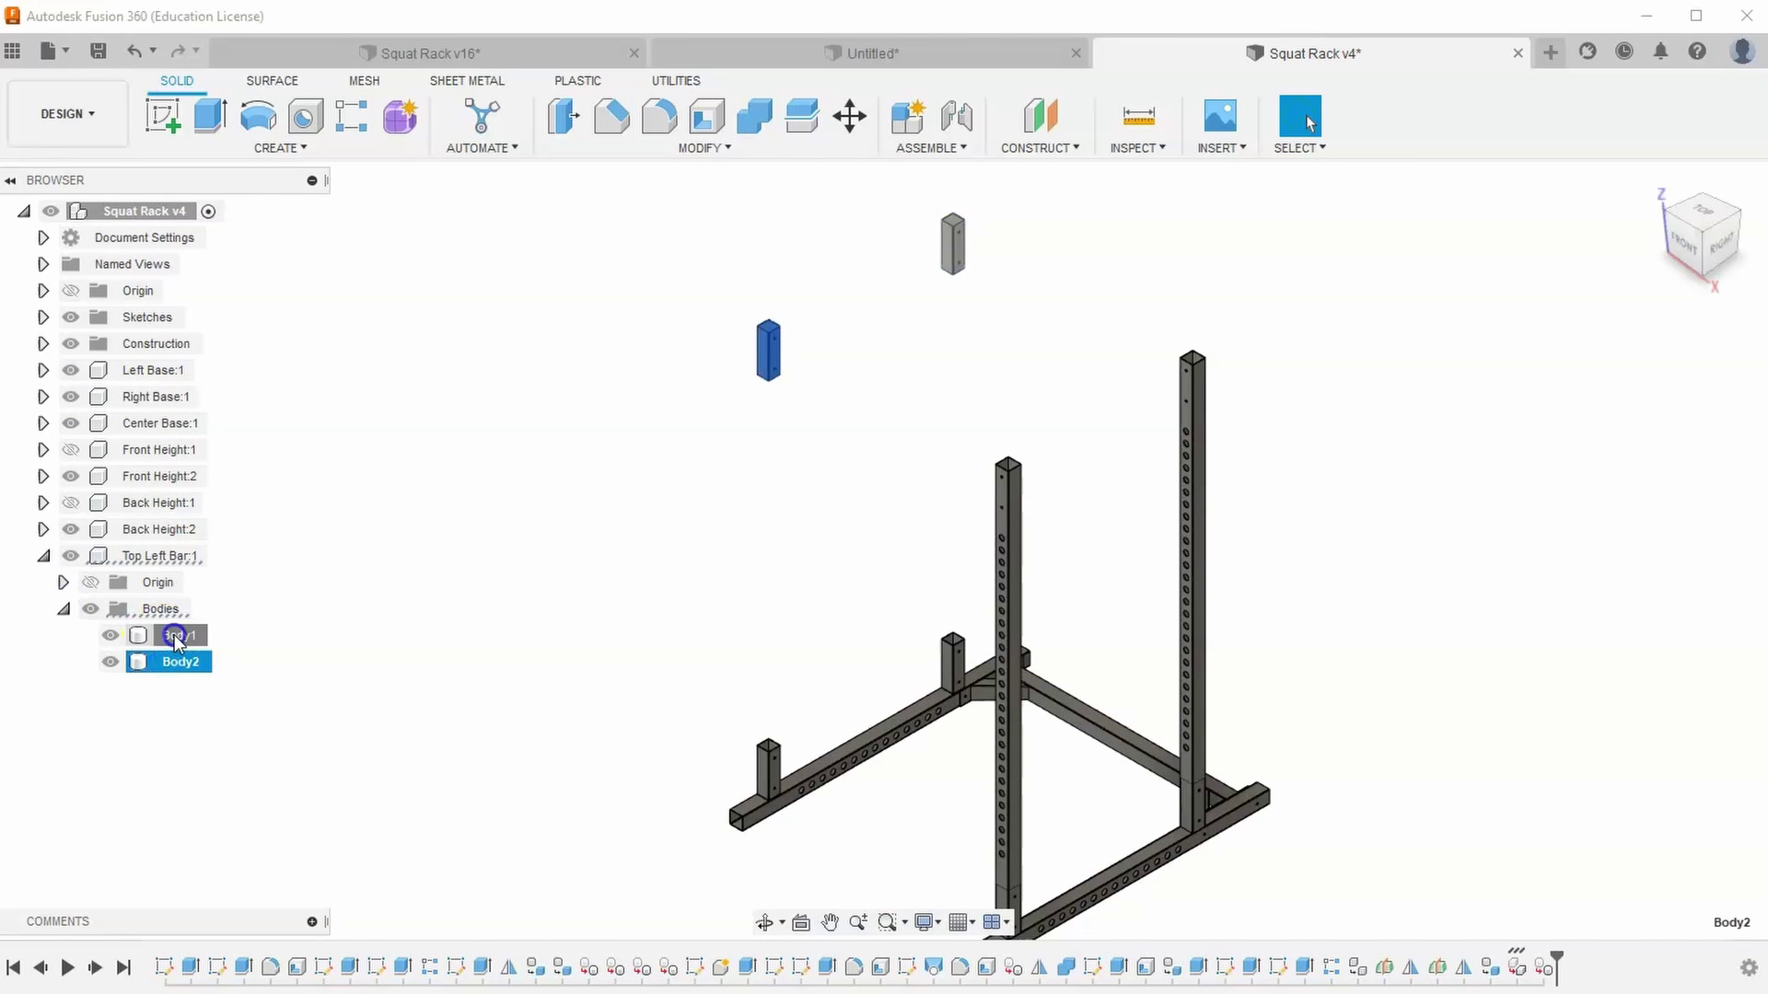
{"action": "left_click", "coordinate": [173, 637]}
{"action": "left_click", "coordinate": [188, 662]}
{"action": "left_click", "coordinate": [443, 608]}
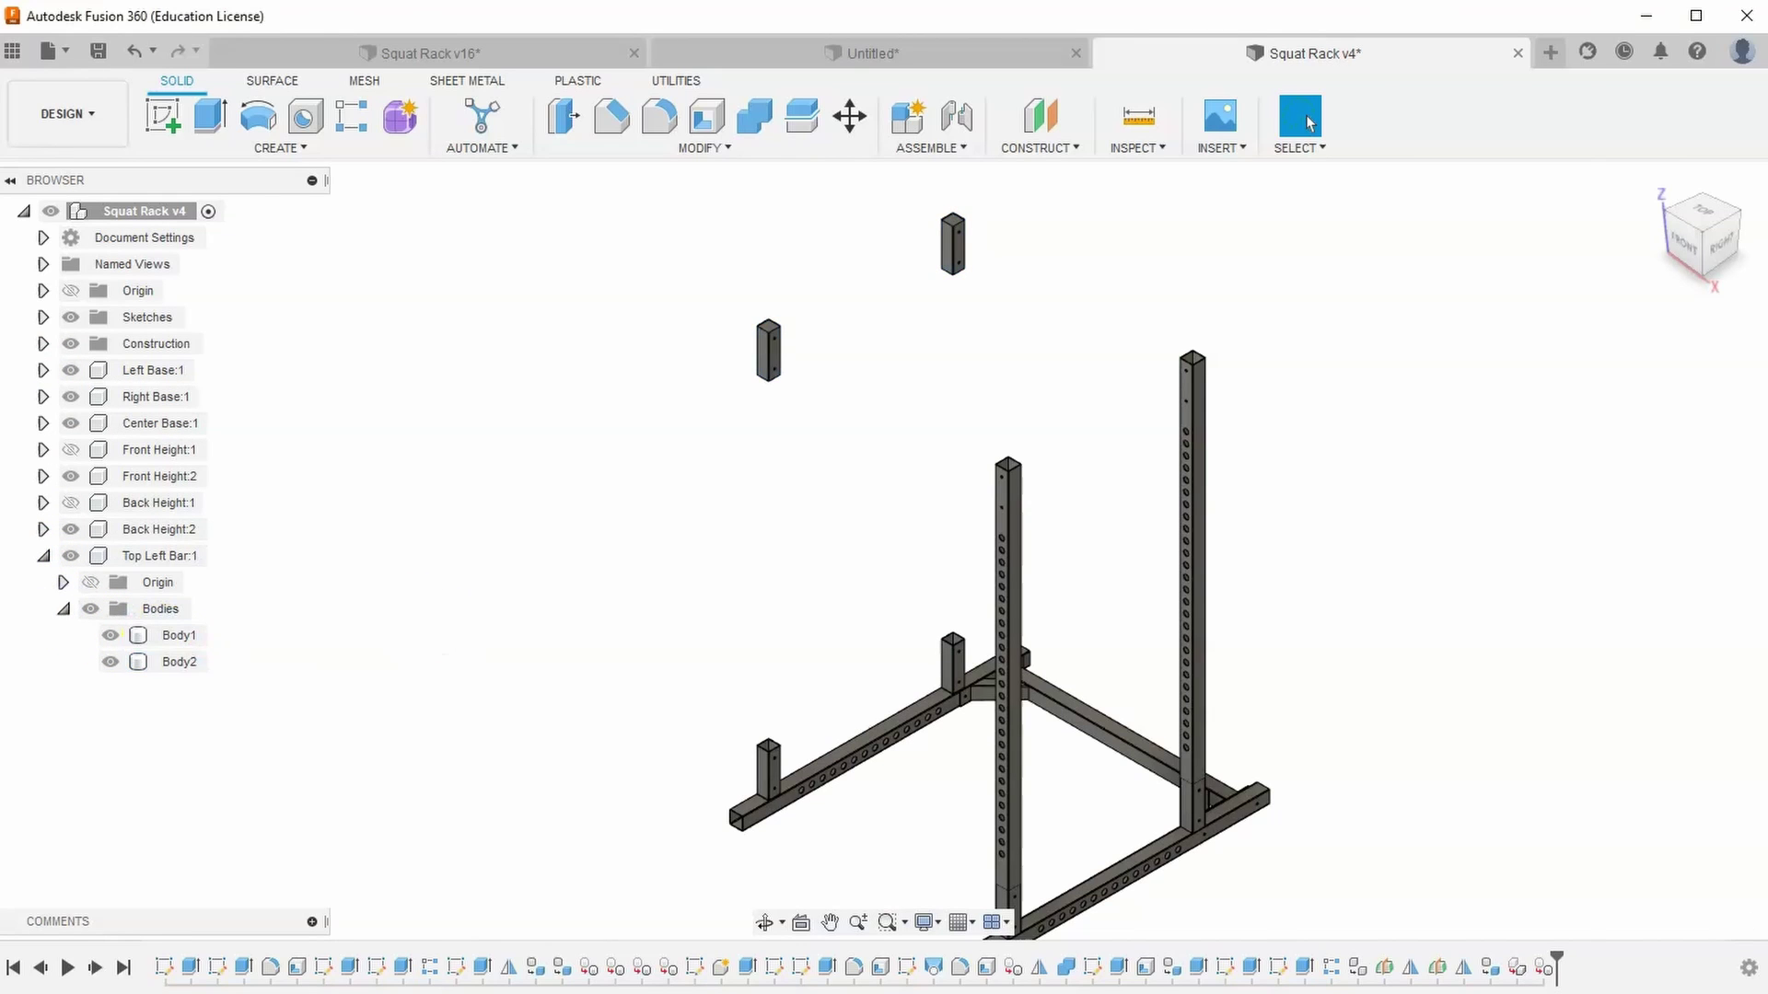
Compare the bolt-hole directions of the two top stubs with the reference rack photo and the Front Height:1 and Back Height:1 uprights
{"action": "key", "text": "alt+Tab"}
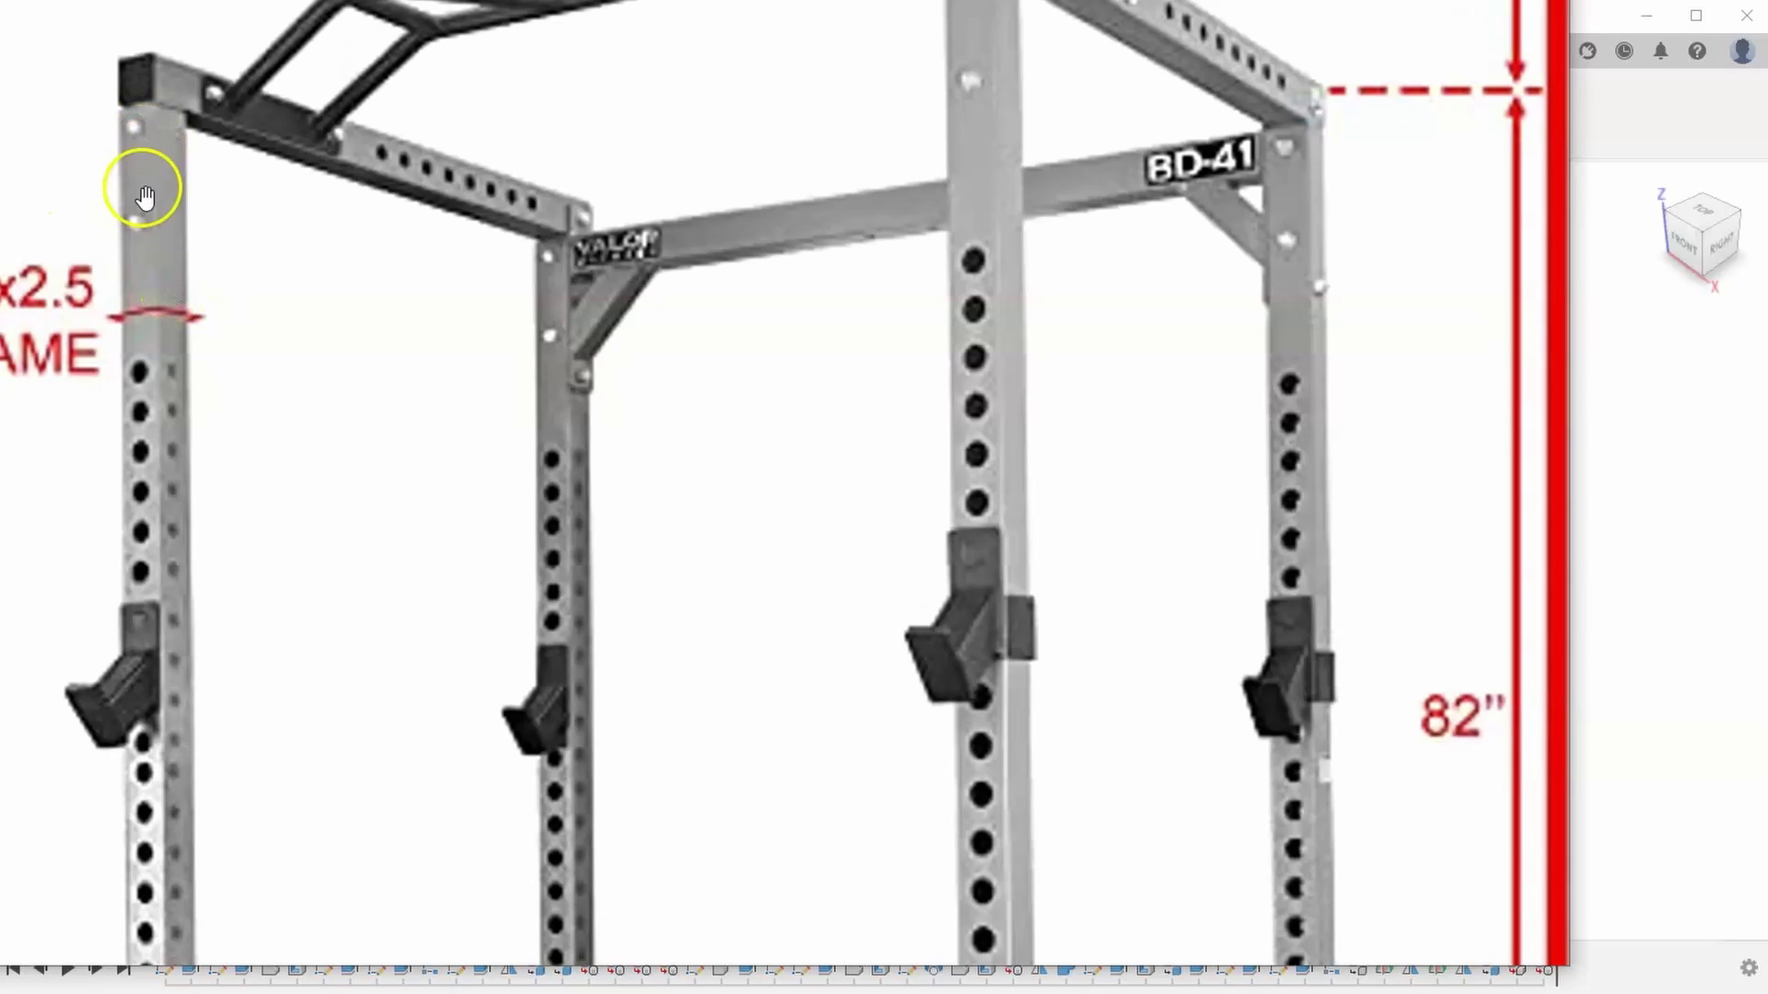
{"action": "left_click", "coordinate": [1716, 445]}
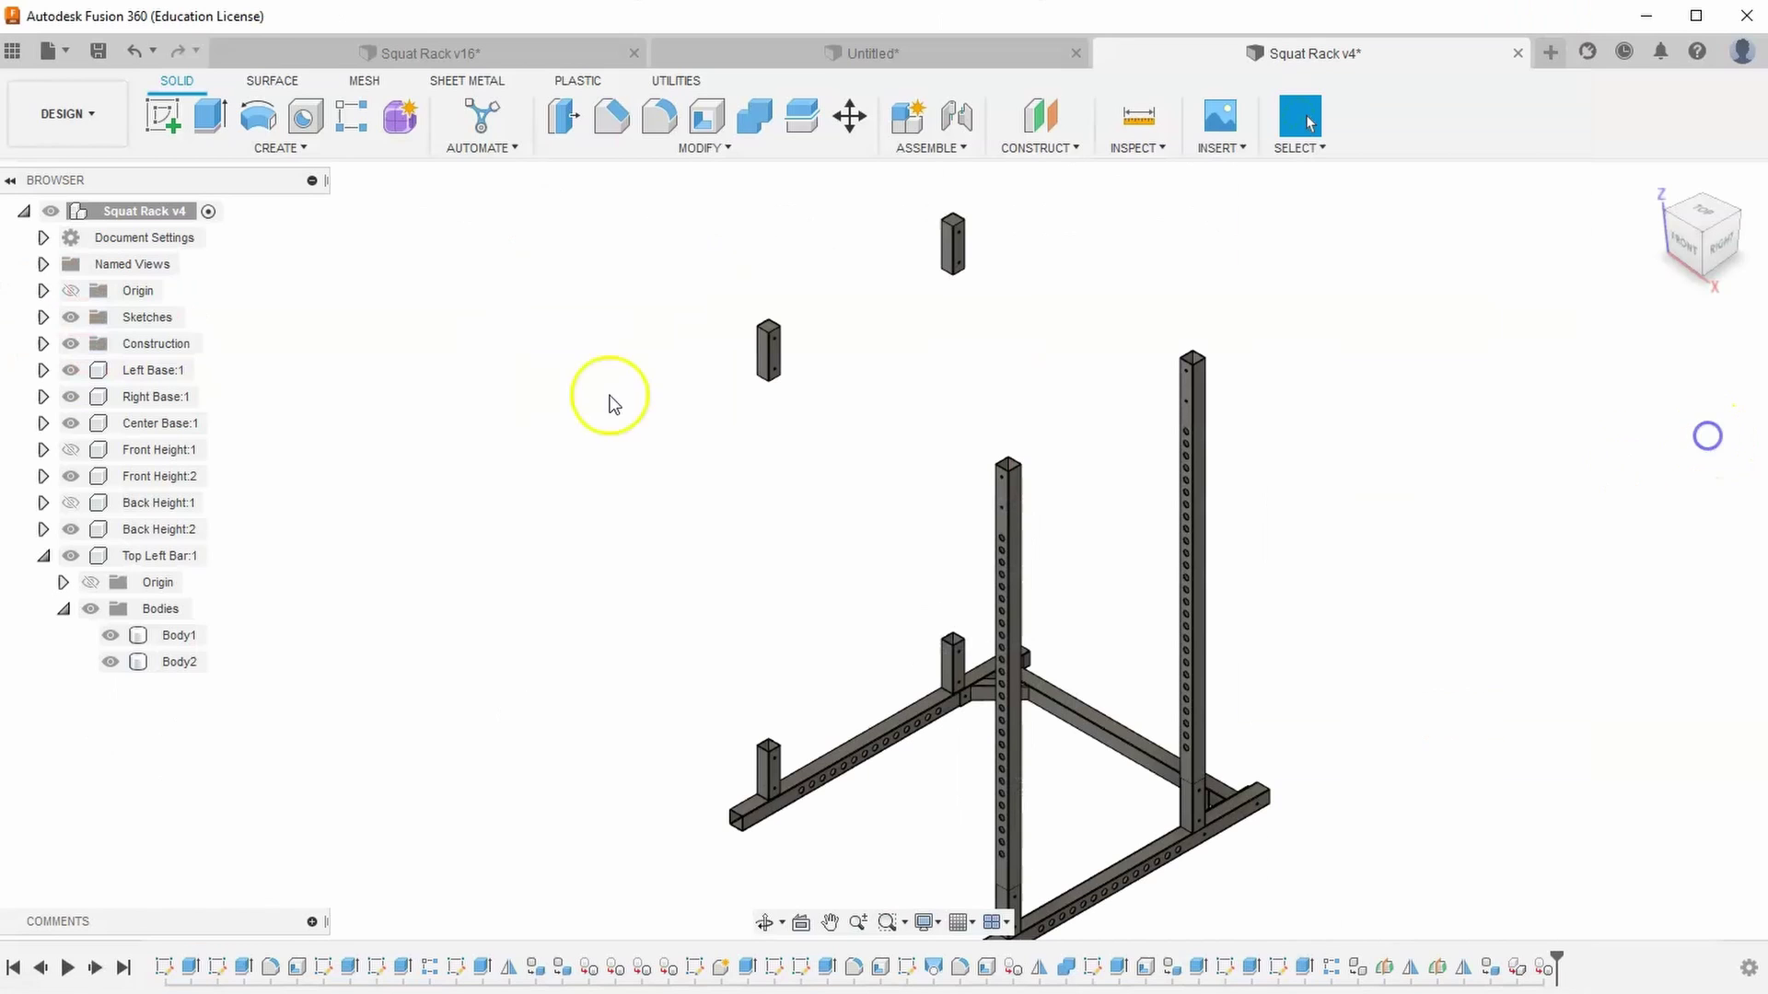
{"action": "left_click", "coordinate": [72, 503]}
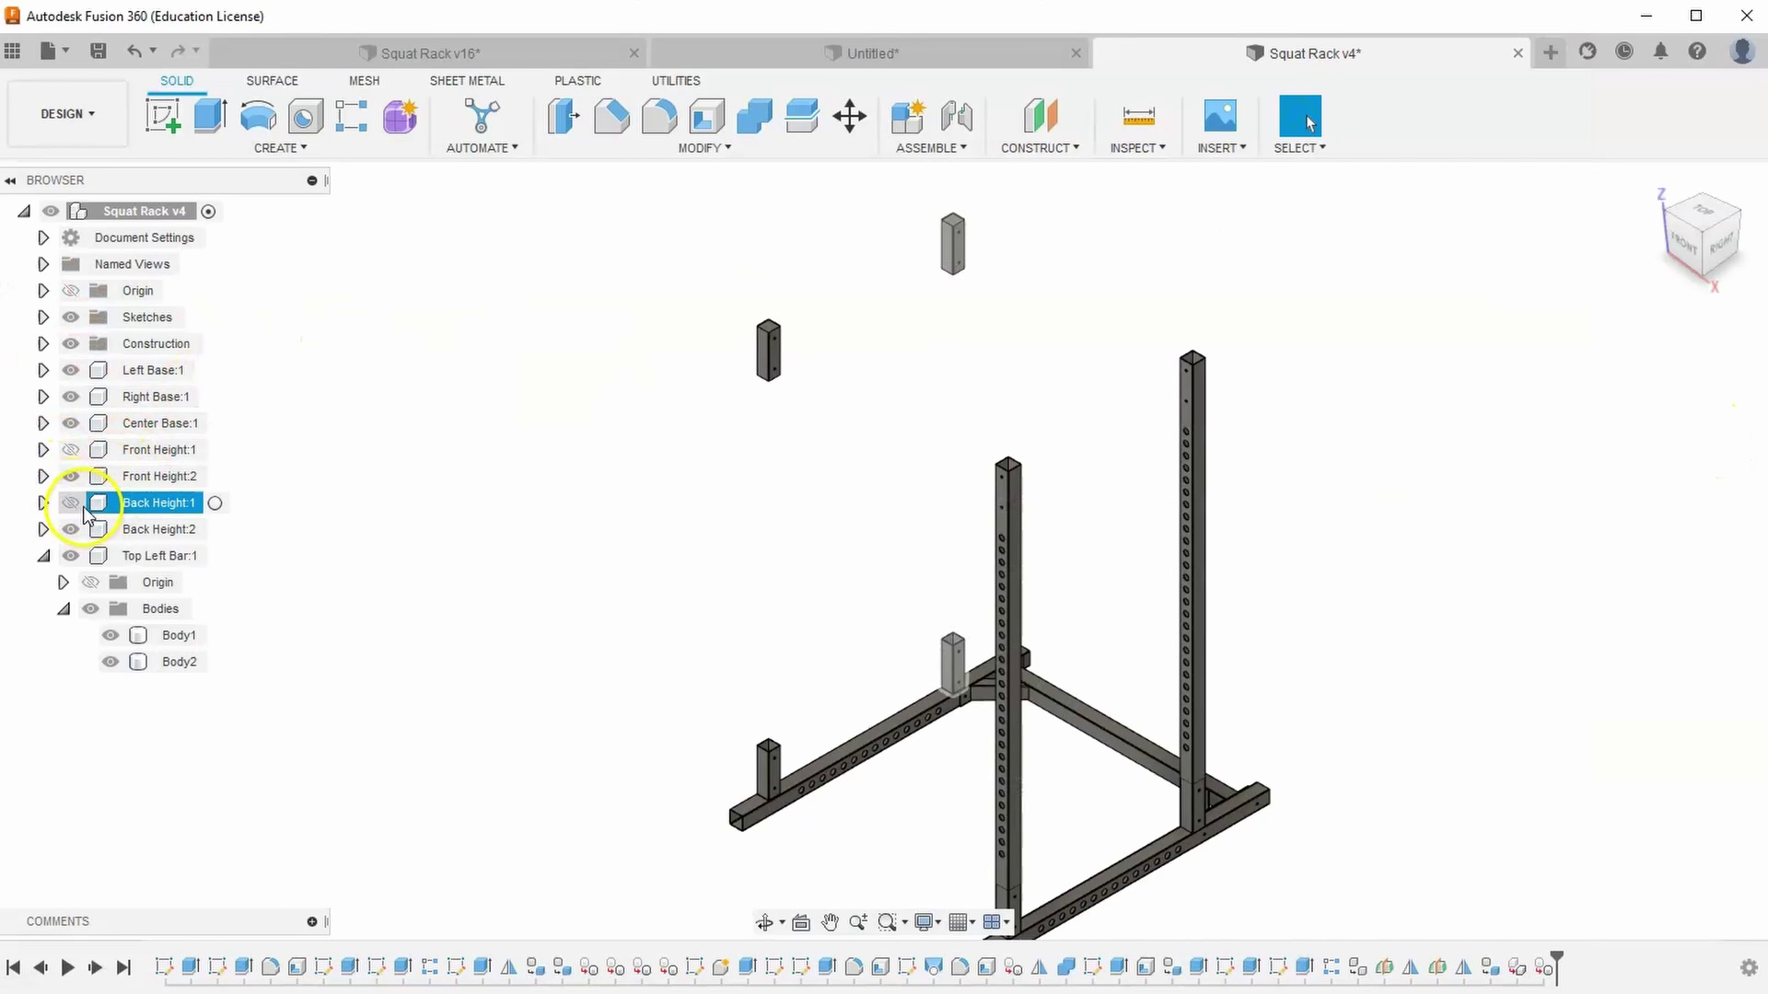
{"action": "left_click", "coordinate": [66, 453]}
{"action": "scroll", "coordinate": [749, 363], "scroll_direction": "up", "scroll_amount": 5}
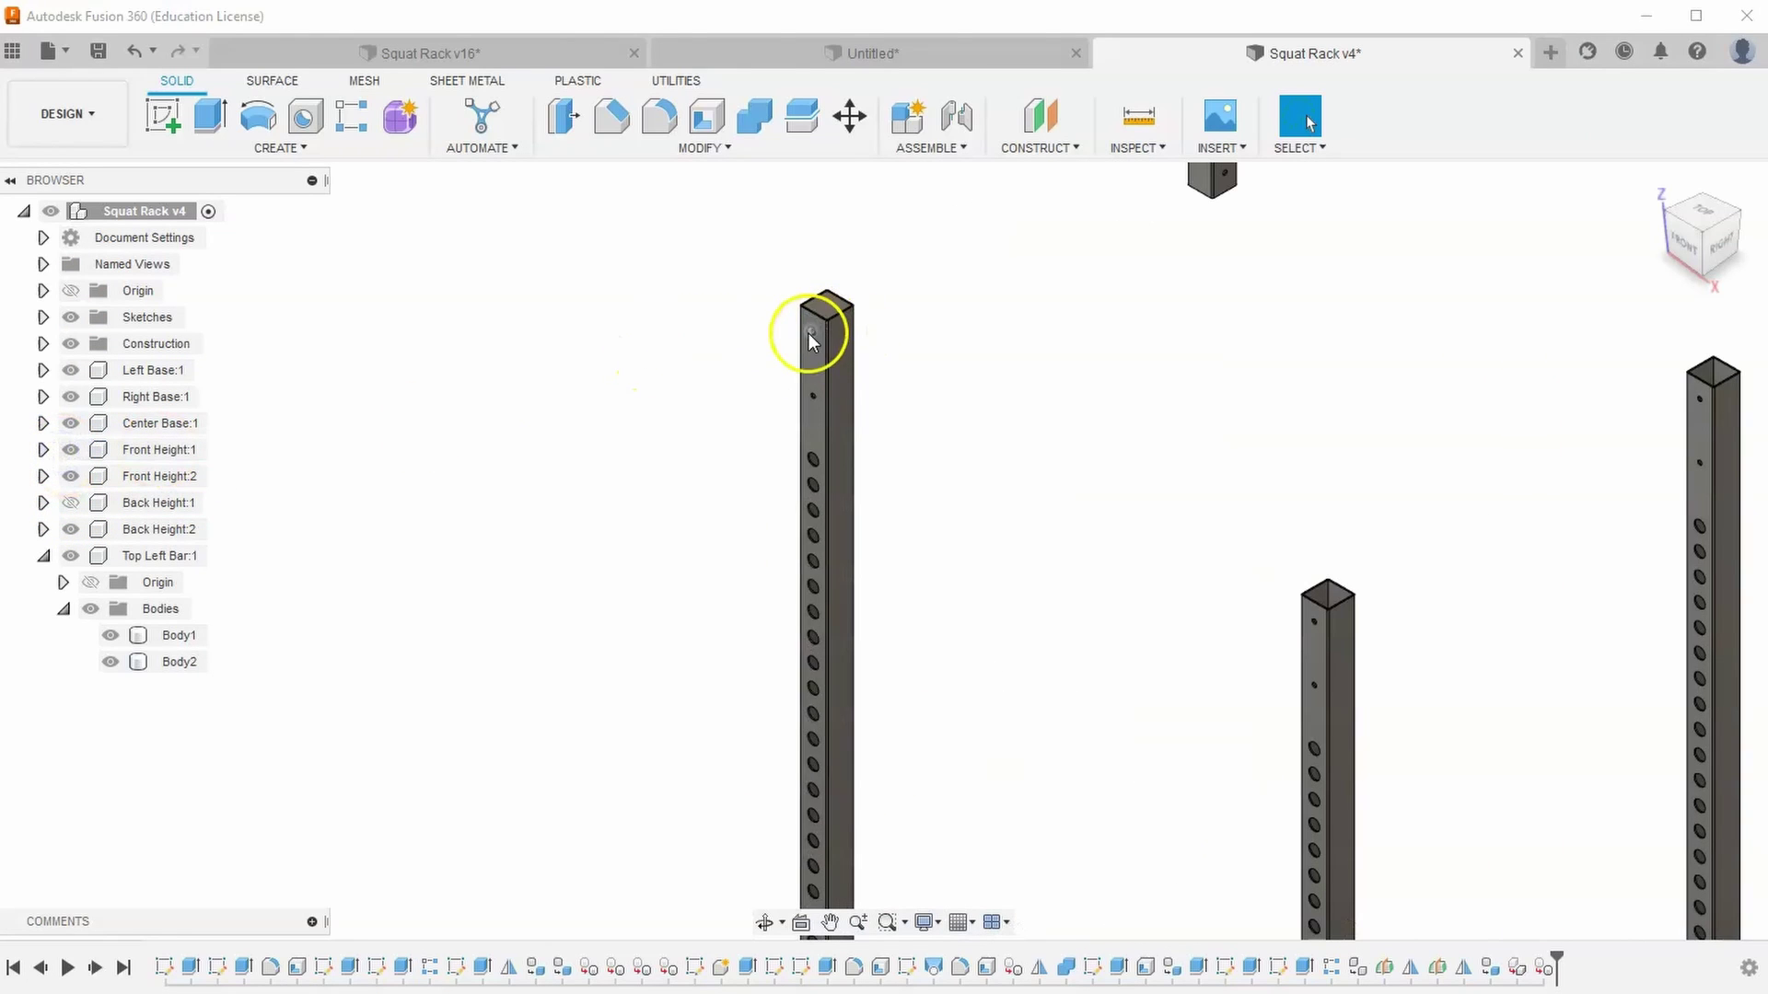
{"action": "left_click", "coordinate": [70, 503]}
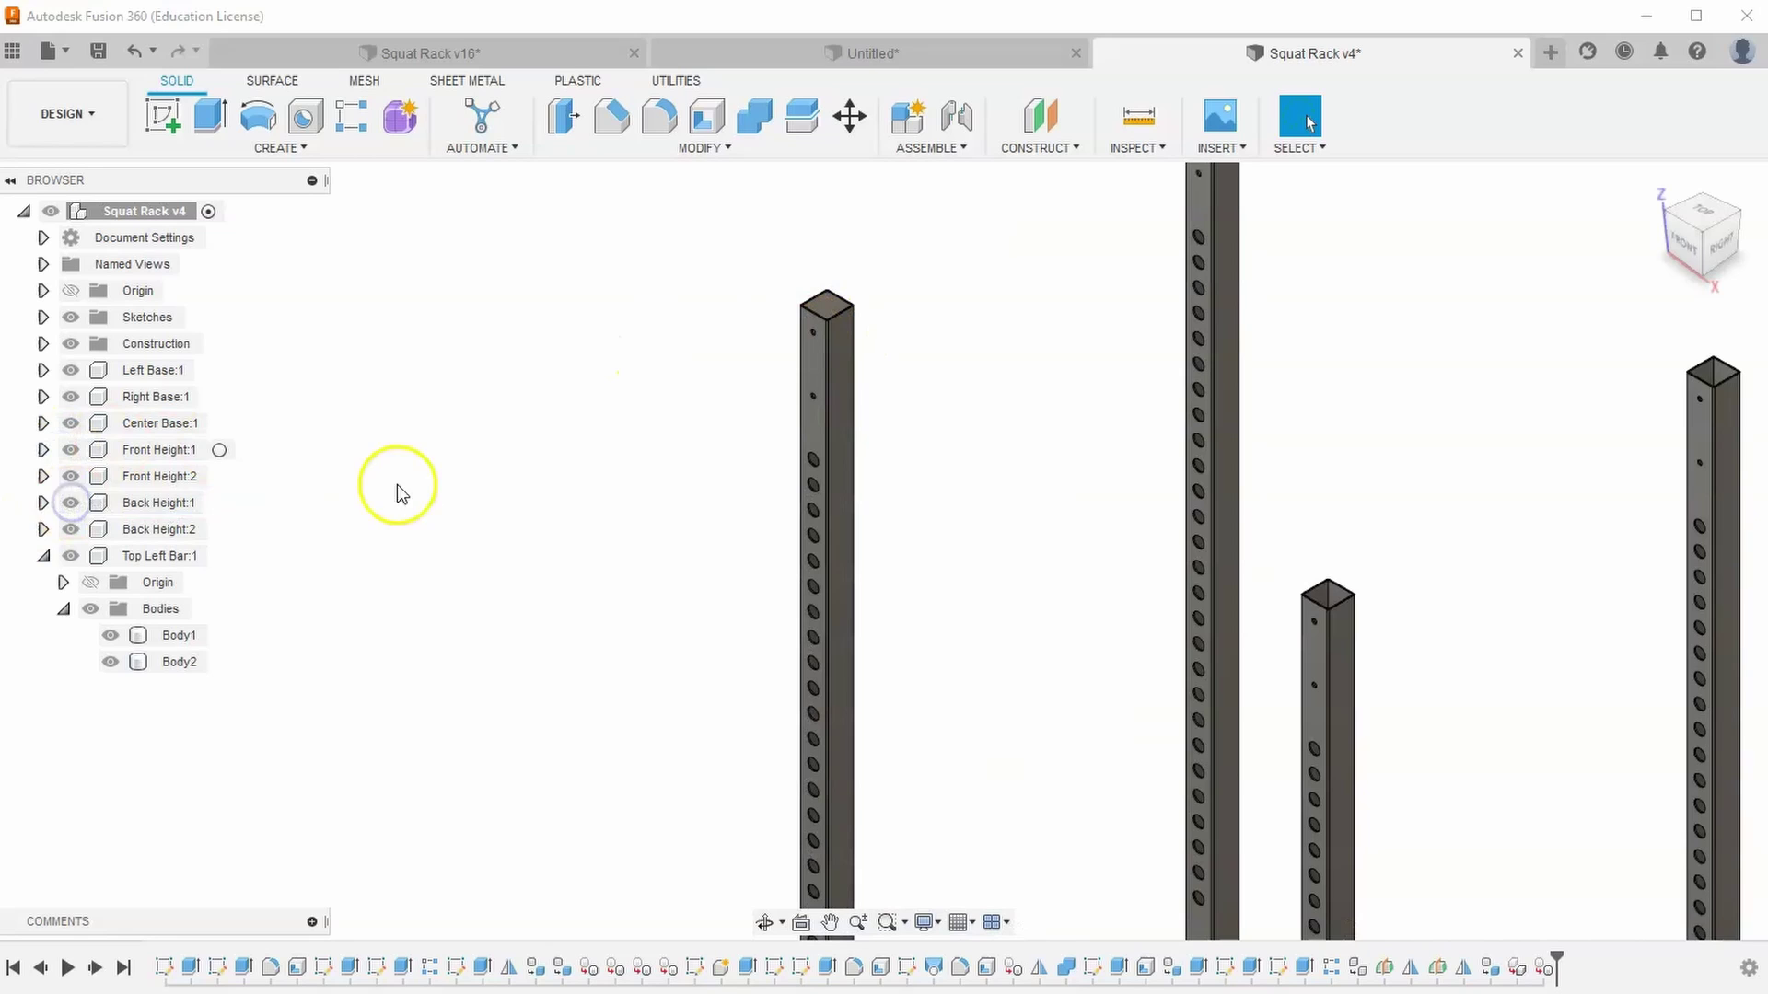
{"action": "left_click", "coordinate": [70, 503]}
{"action": "left_click", "coordinate": [70, 449]}
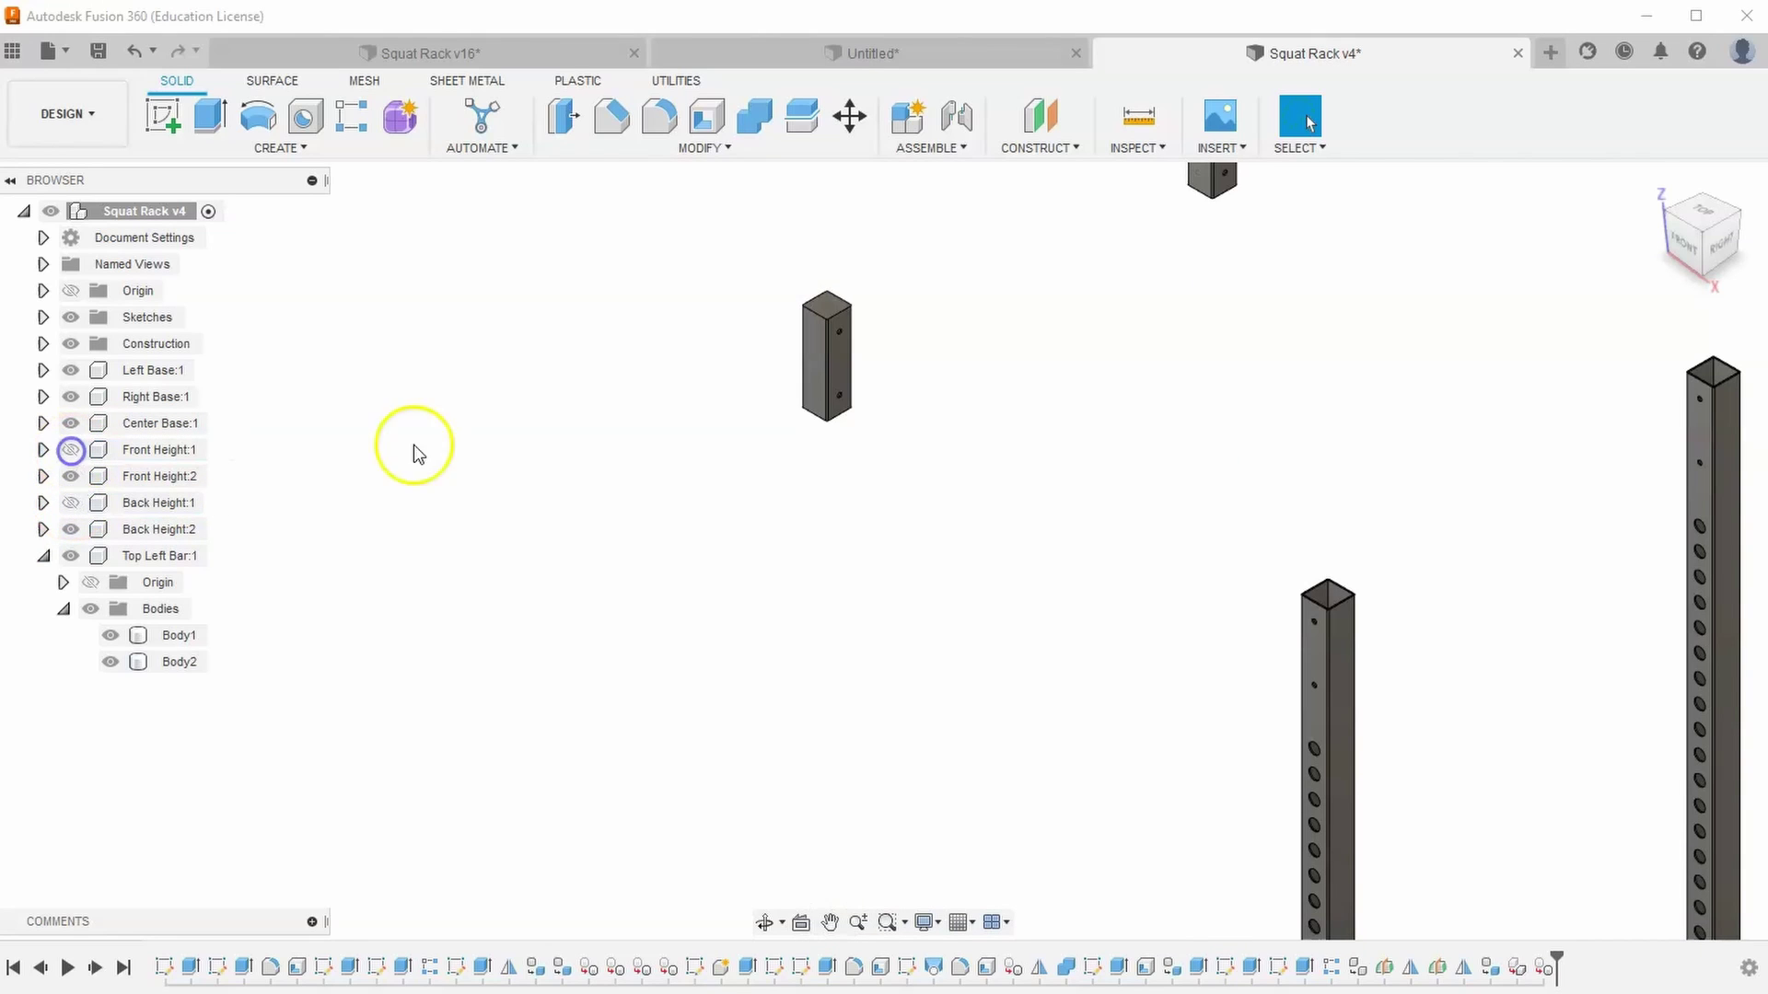
{"action": "scroll", "coordinate": [705, 428], "scroll_direction": "down", "scroll_amount": 1}
{"action": "middle_click_drag", "start_coordinate": [702, 430], "coordinate": [530, 489]}
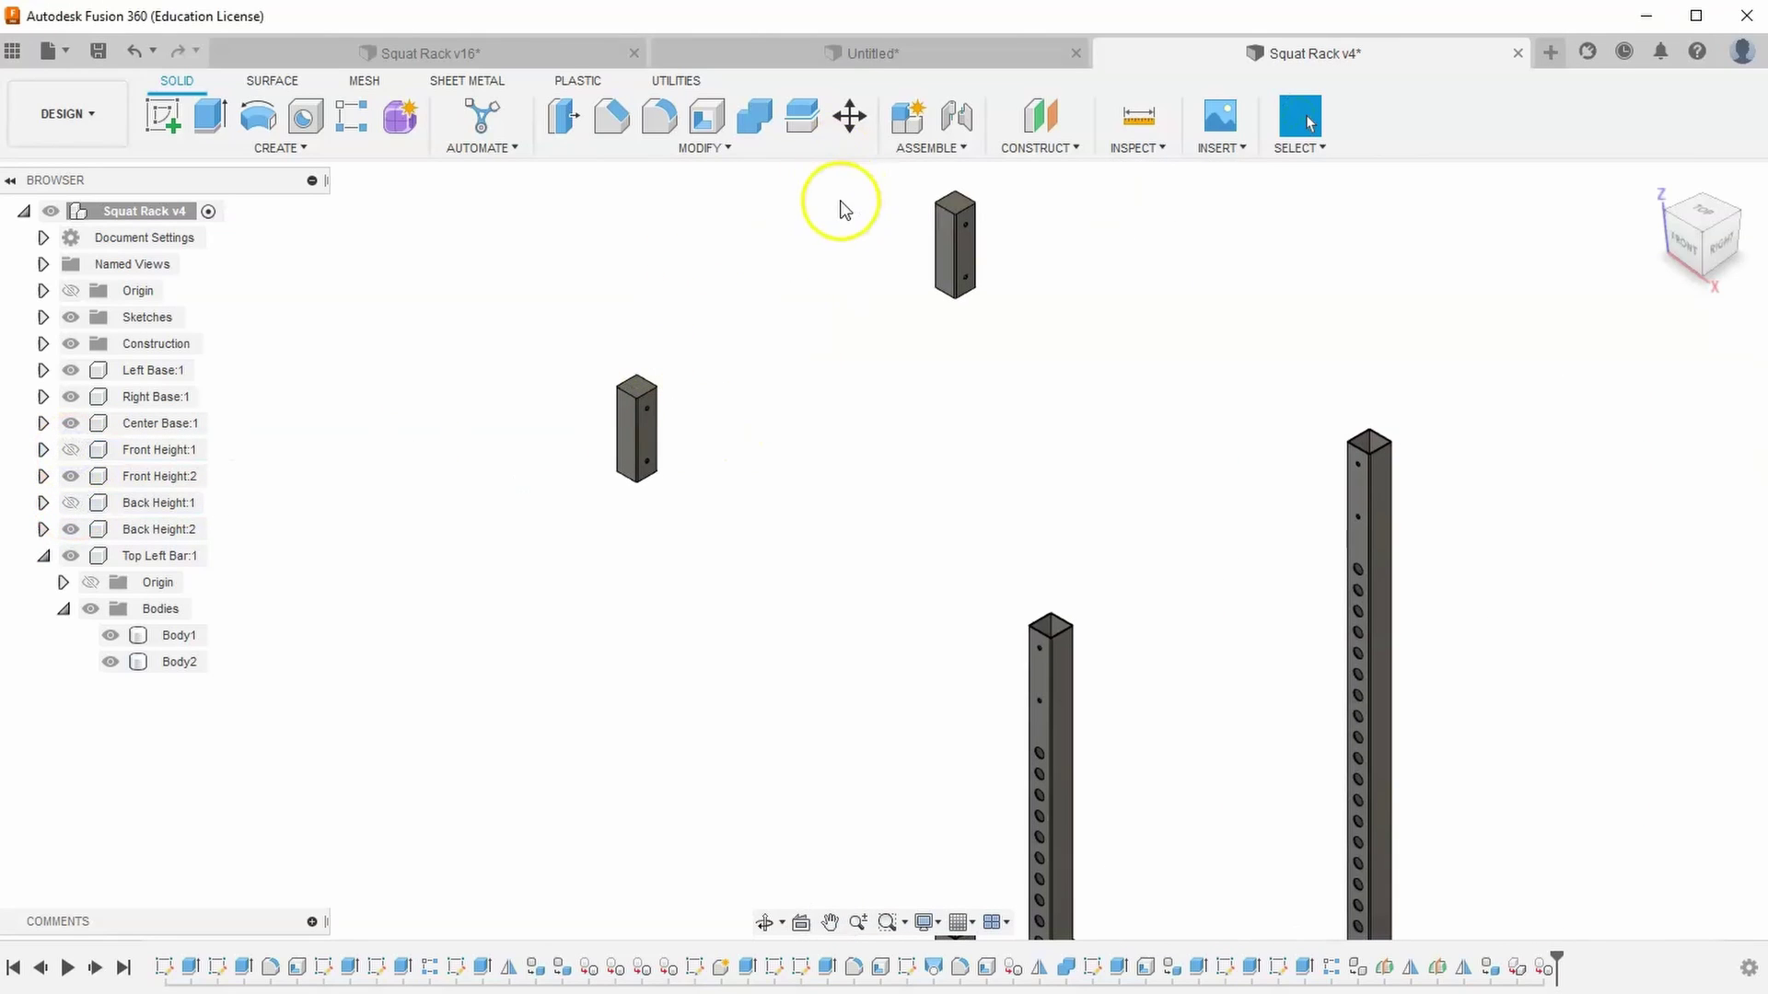
{"action": "left_click", "coordinate": [848, 117]}
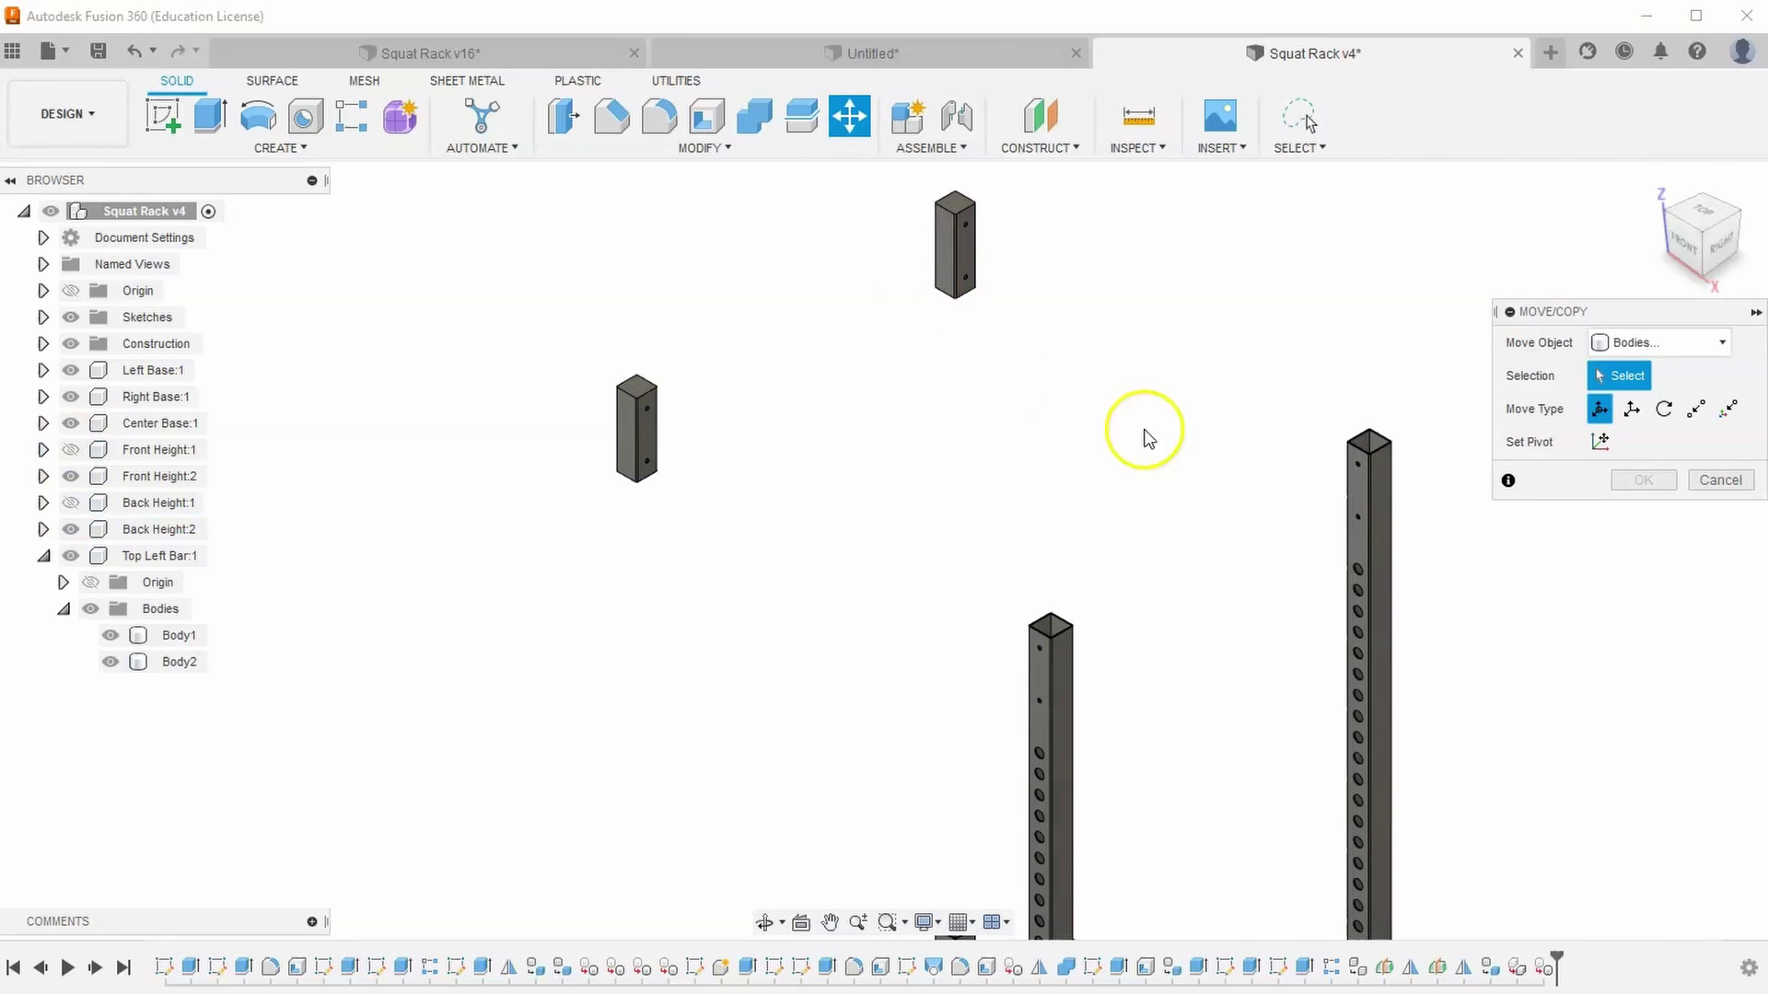
{"action": "left_click", "coordinate": [1624, 346]}
{"action": "left_click", "coordinate": [1628, 344]}
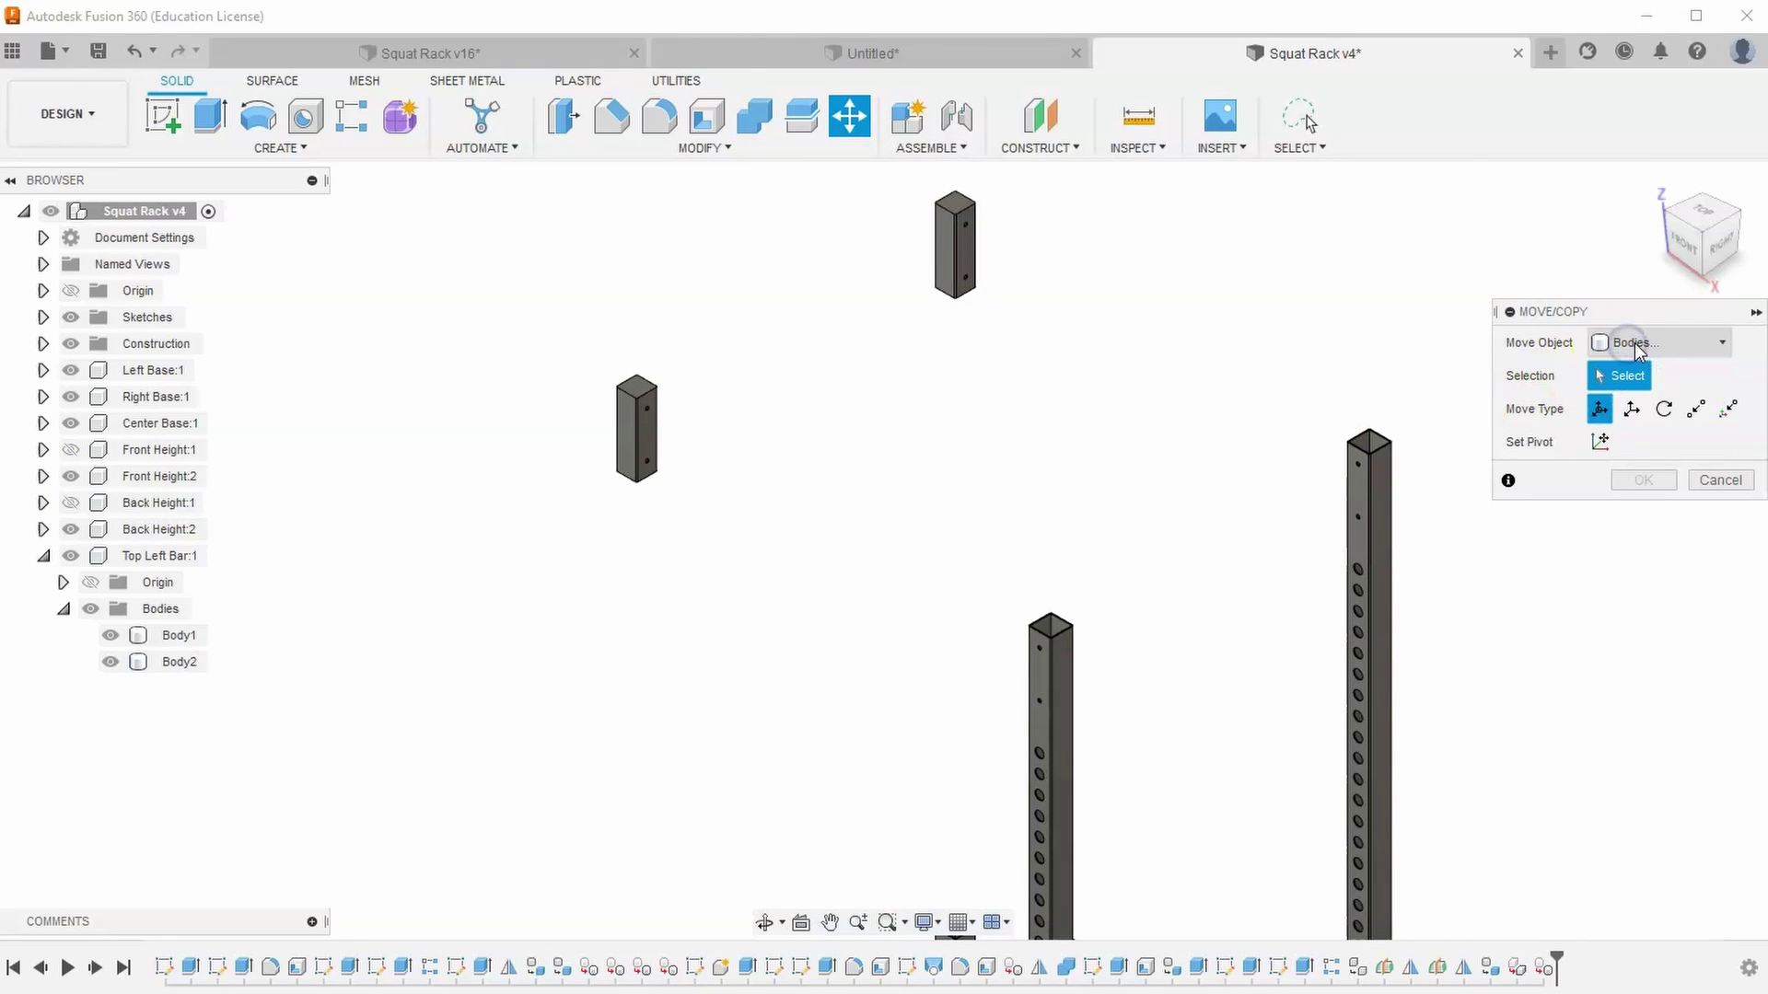
{"action": "scroll", "coordinate": [632, 385], "scroll_direction": "up", "scroll_amount": 5}
{"action": "left_click", "coordinate": [652, 374]}
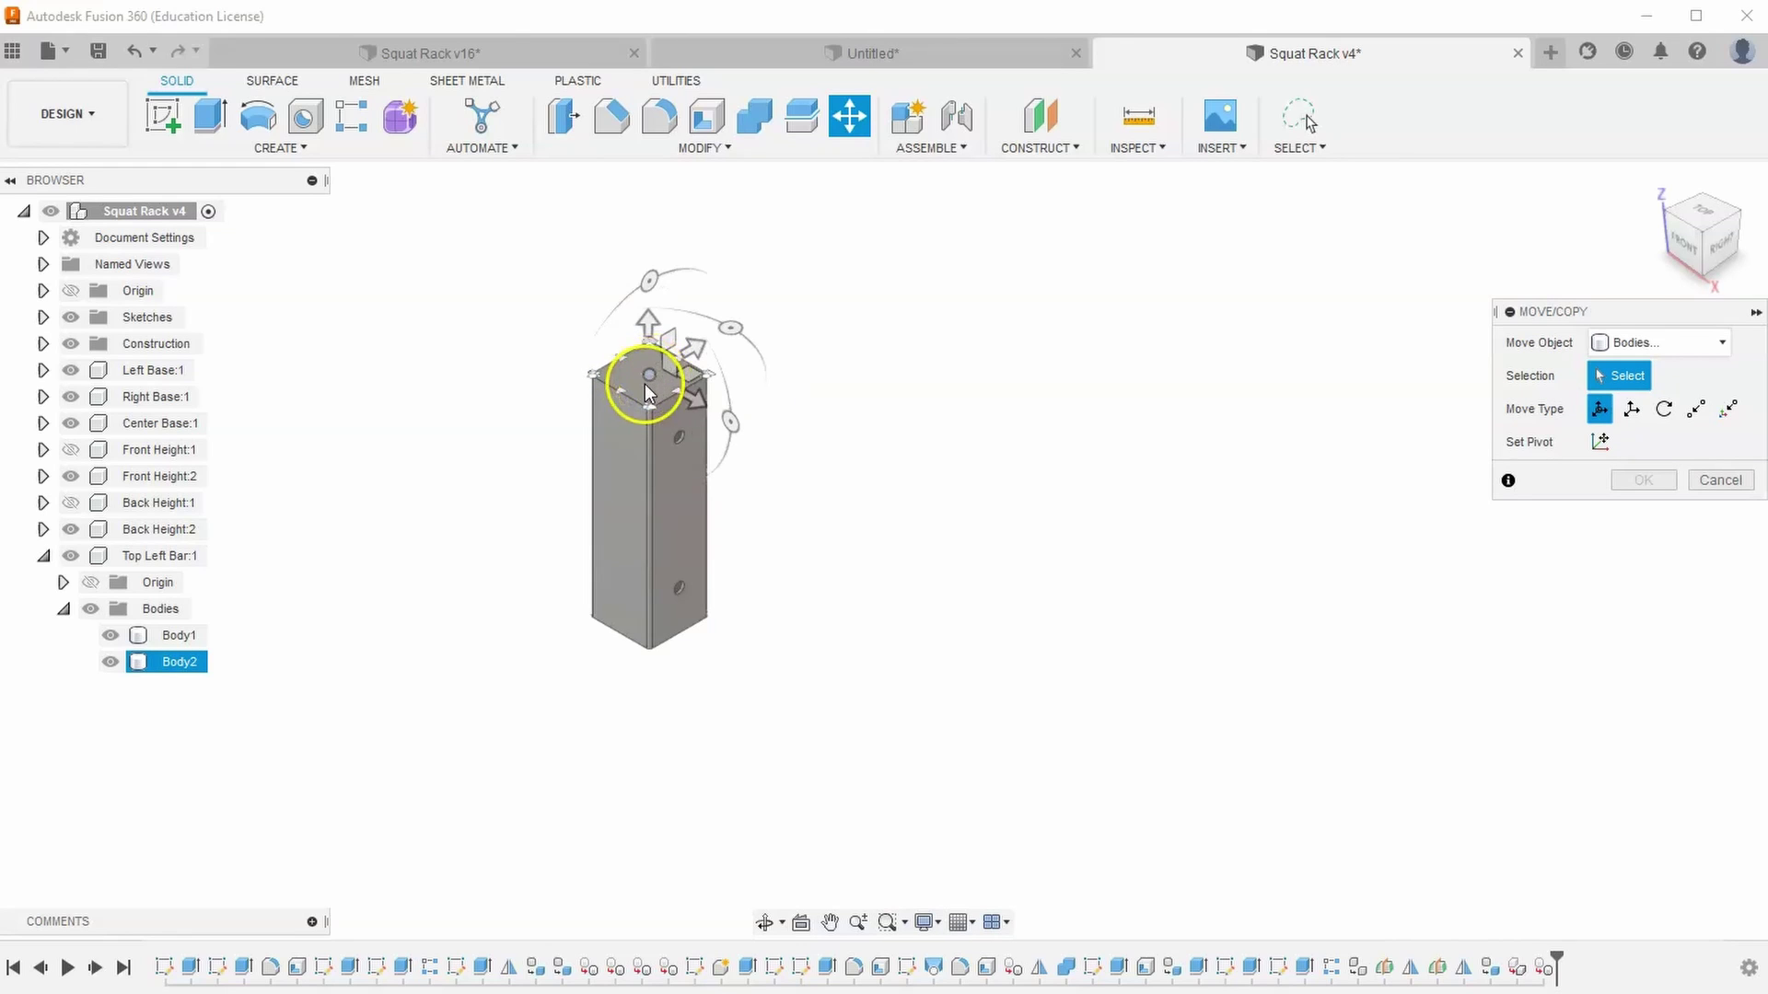
{"action": "left_click_drag", "start_coordinate": [645, 384], "coordinate": [621, 396]}
{"action": "left_click", "coordinate": [621, 394]}
{"action": "left_click_drag", "start_coordinate": [722, 356], "coordinate": [754, 444]}
{"action": "scroll", "coordinate": [592, 386], "scroll_direction": "up", "scroll_amount": 5}
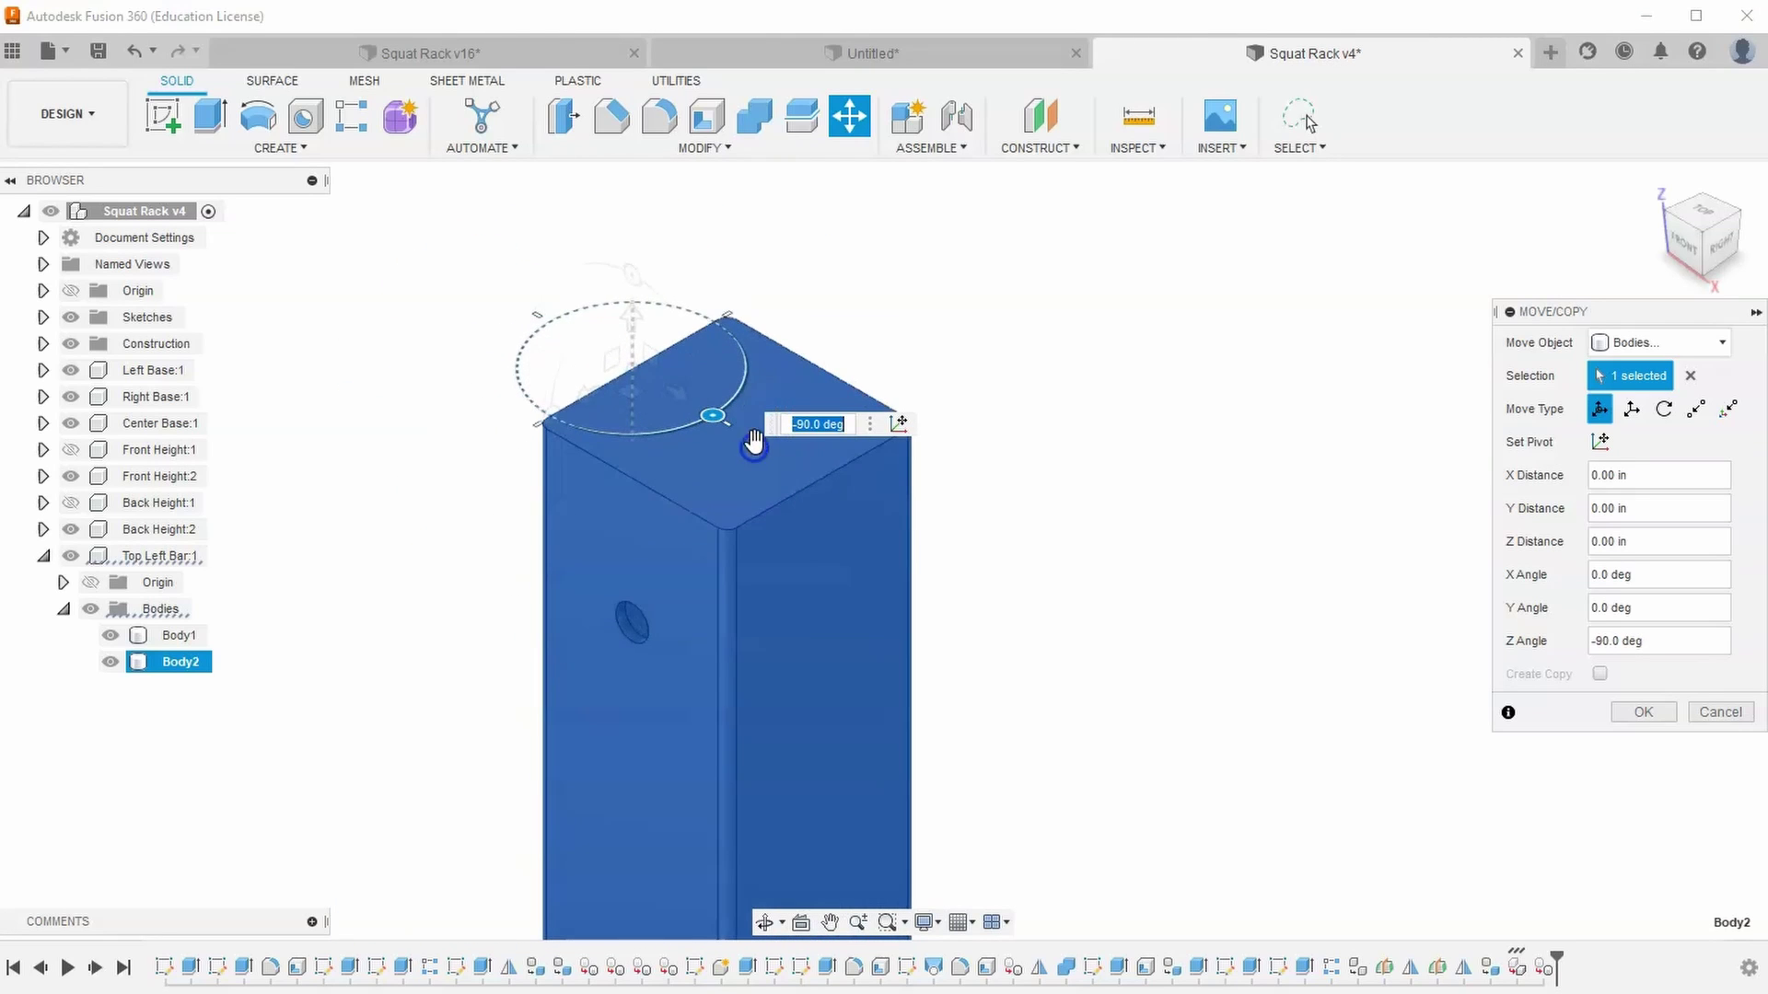
{"action": "scroll", "coordinate": [755, 444], "scroll_direction": "down", "scroll_amount": 4}
{"action": "left_click", "coordinate": [1690, 247]}
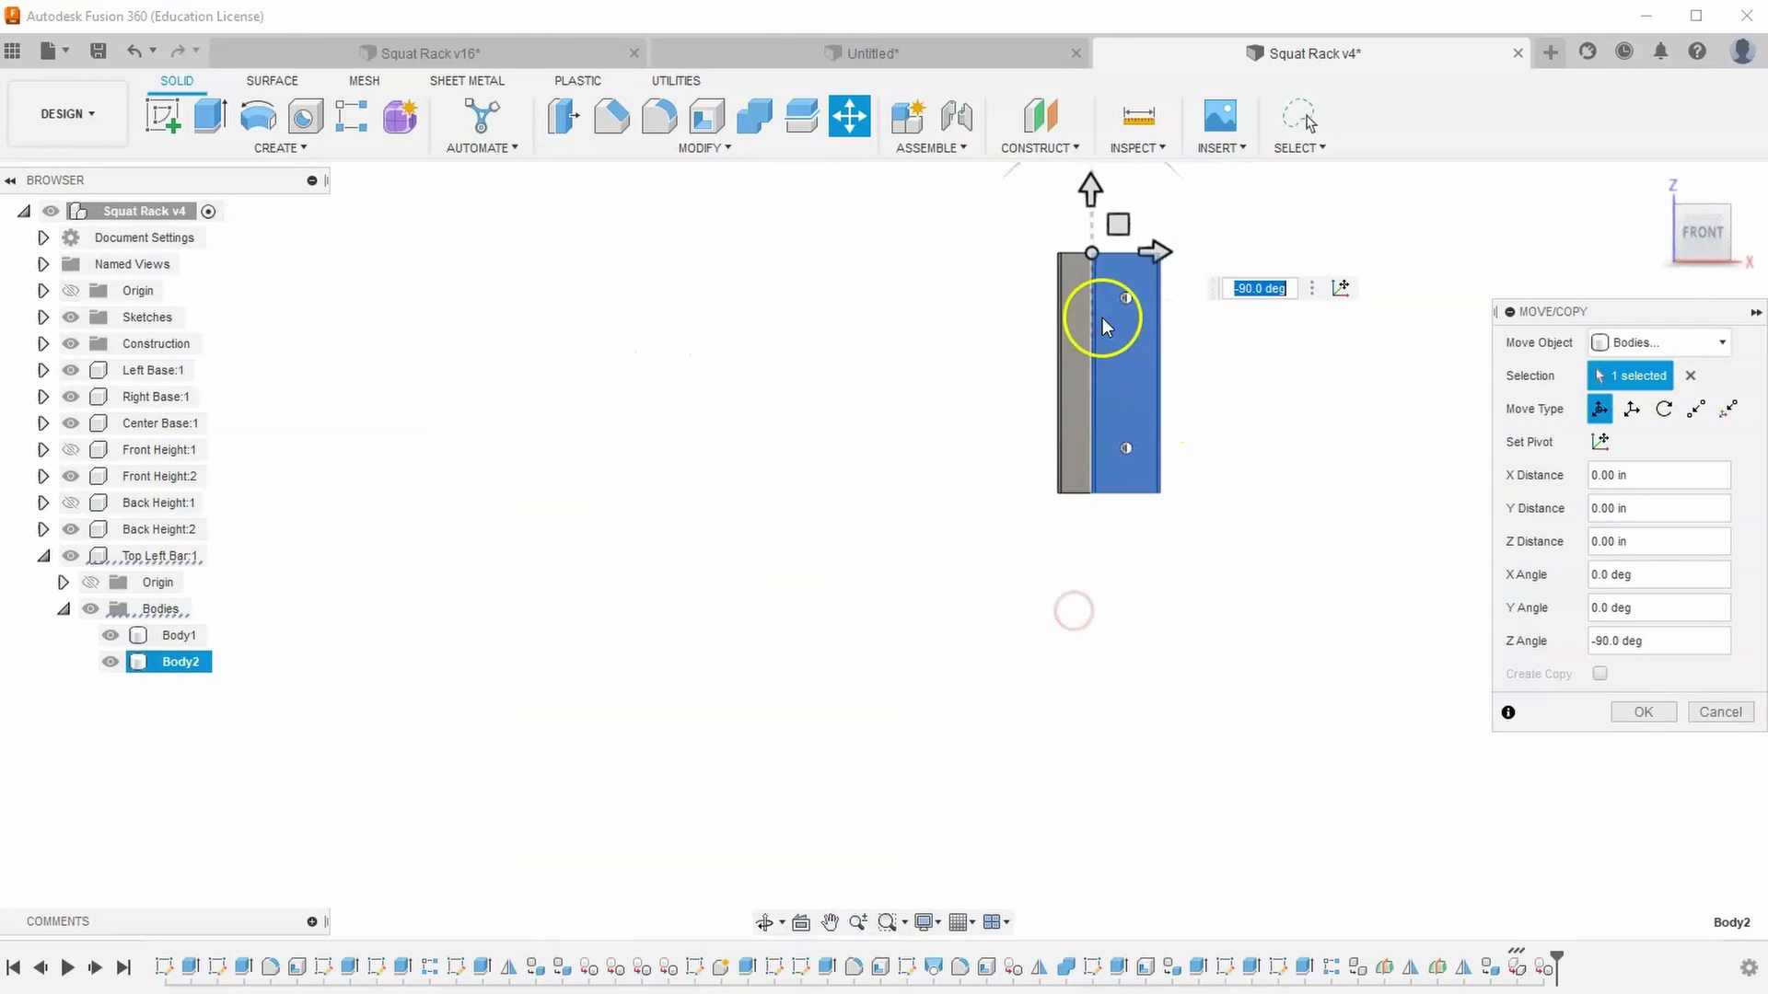
{"action": "left_click", "coordinate": [71, 451]}
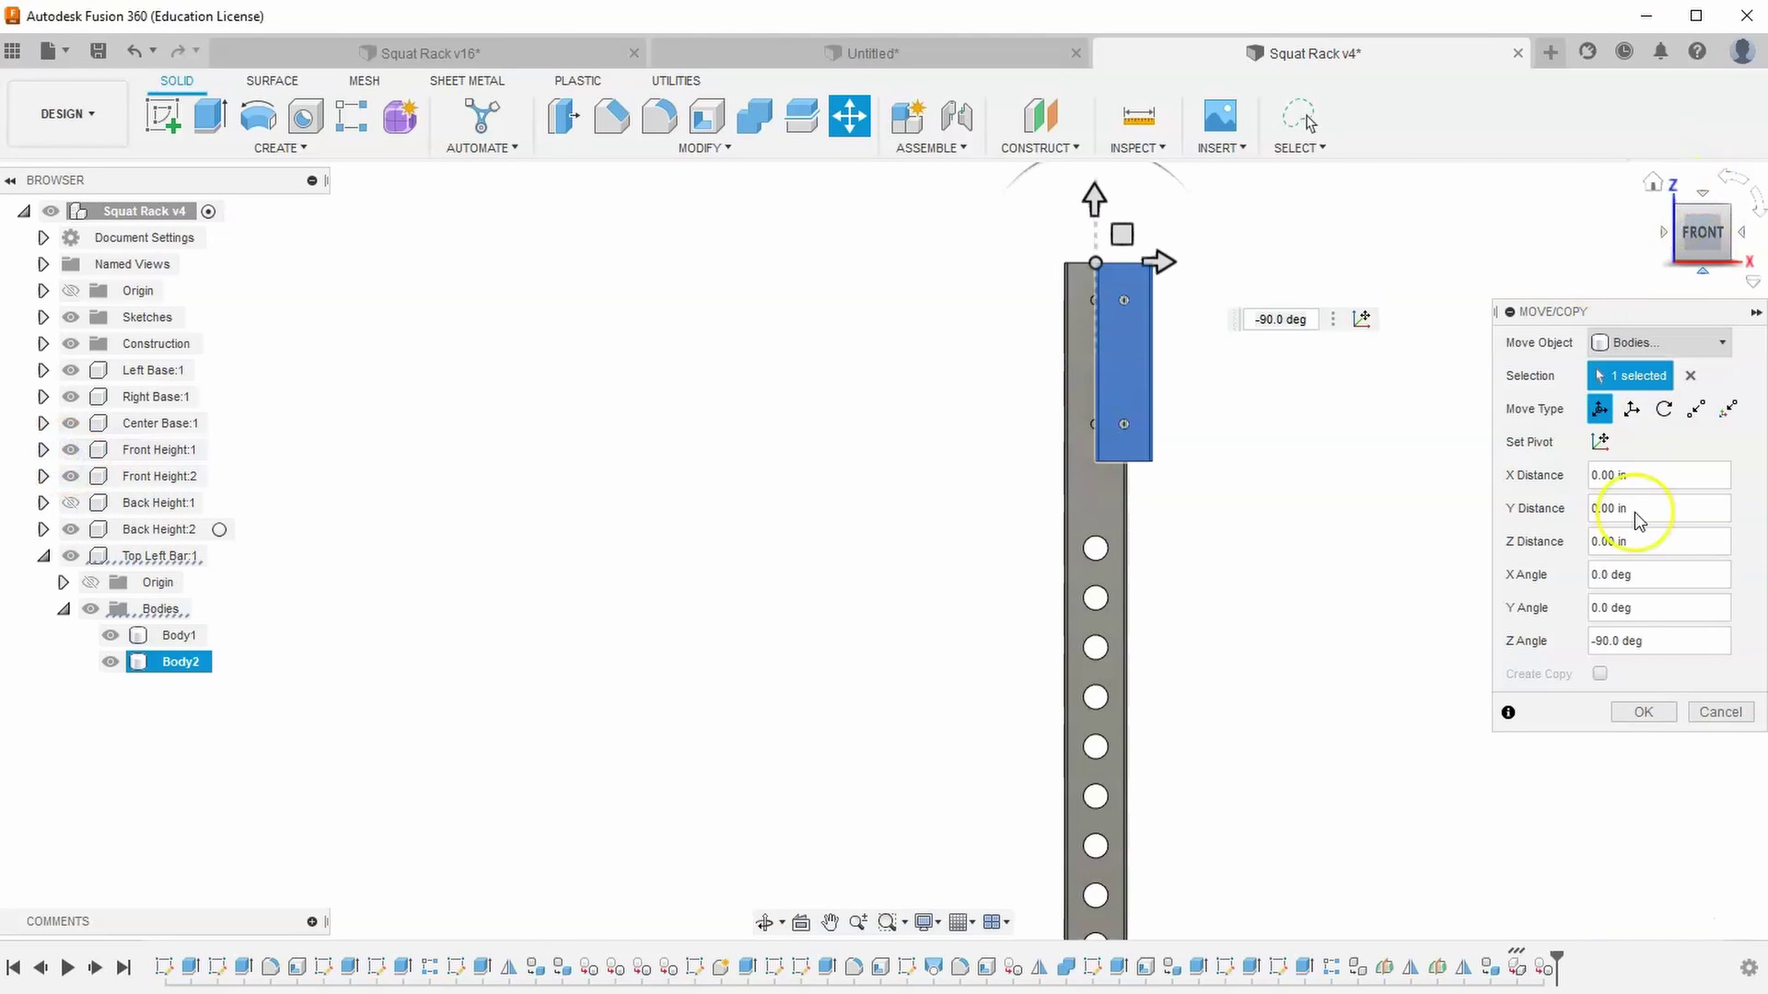
{"action": "left_click", "coordinate": [1655, 183]}
{"action": "scroll", "coordinate": [687, 305], "scroll_direction": "up", "scroll_amount": 3}
{"action": "middle_click_drag", "start_coordinate": [687, 305], "coordinate": [694, 356]}
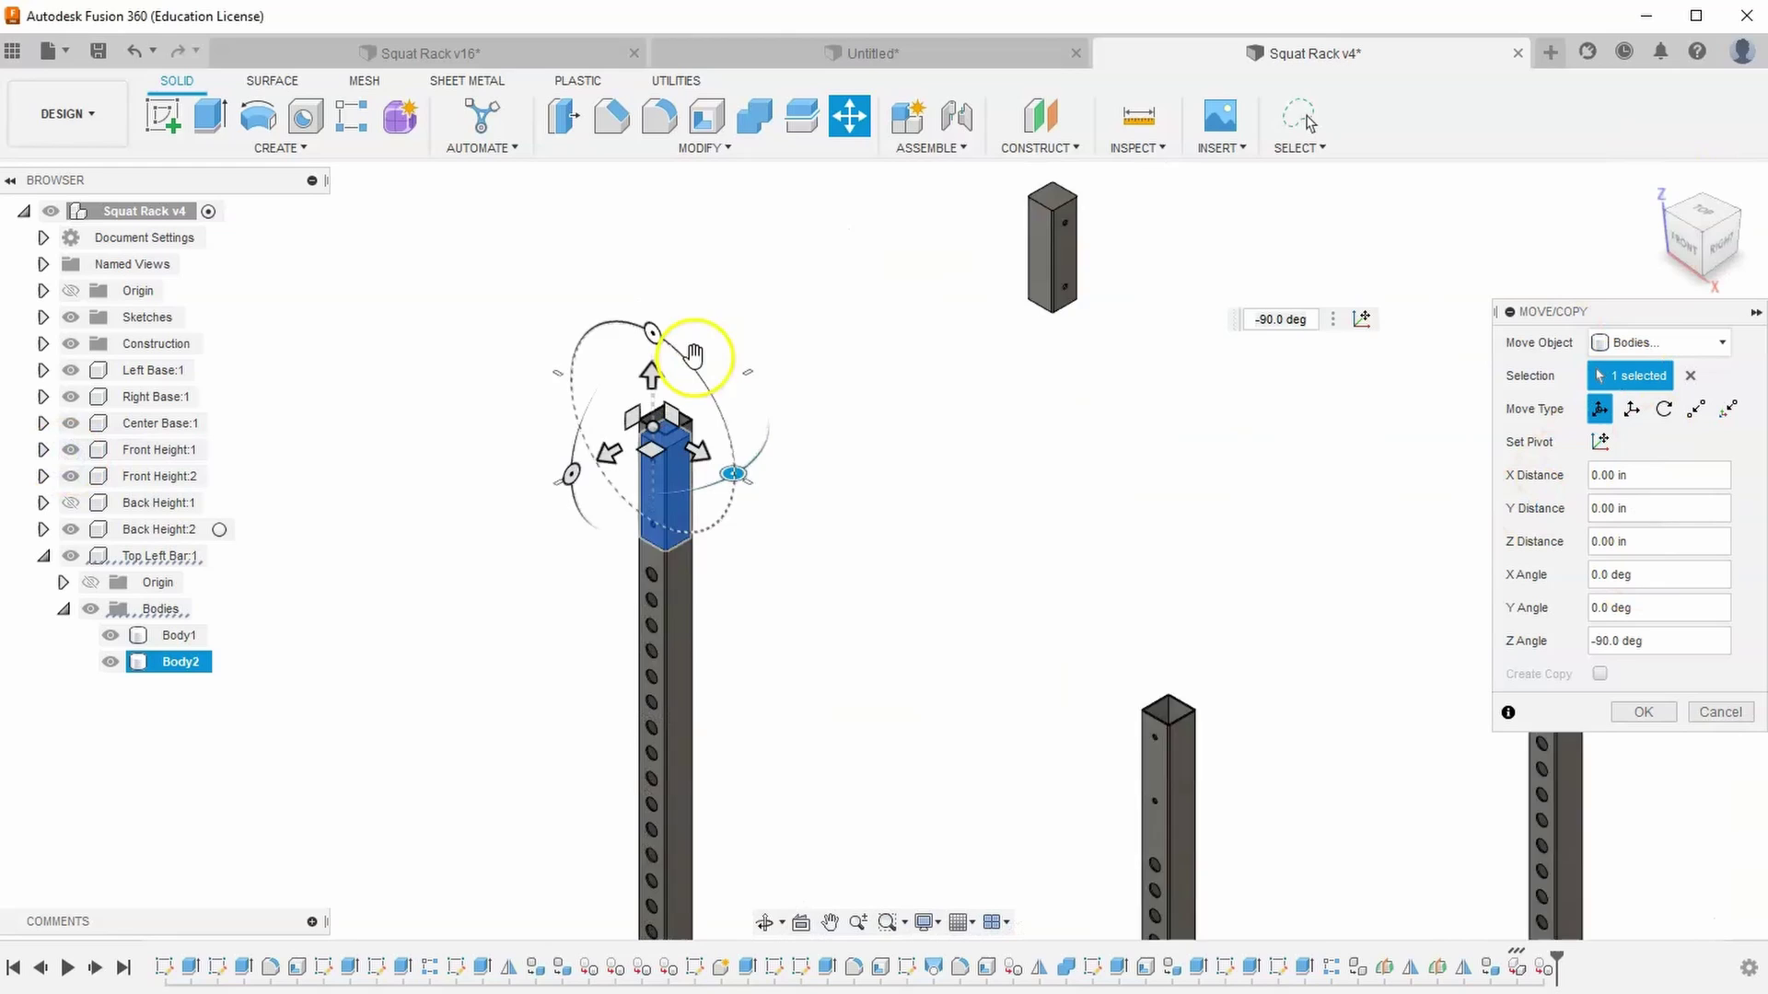
{"action": "left_click", "coordinate": [1722, 713]}
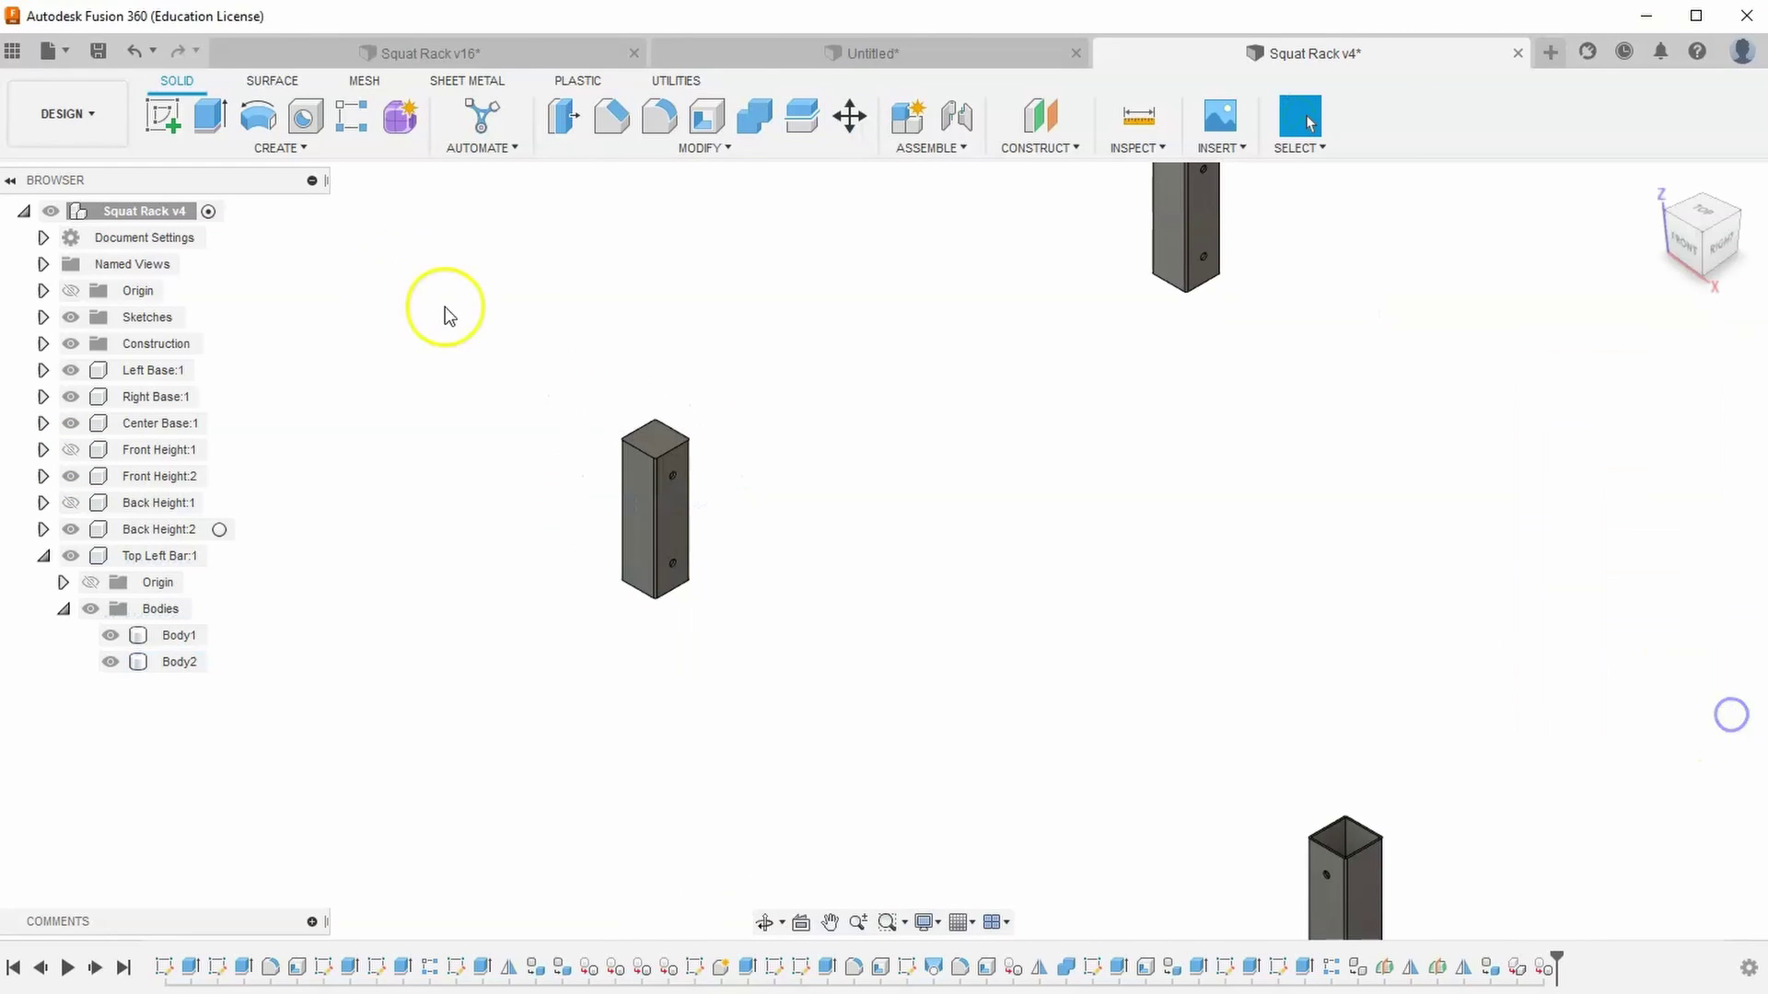
Rotate the front stub, Body2 of Top Left Bar, a quarter turn about its vertical axis so its holes face front
{"action": "left_click", "coordinate": [850, 117]}
{"action": "left_click", "coordinate": [651, 440]}
{"action": "scroll", "coordinate": [651, 438], "scroll_direction": "up", "scroll_amount": 5}
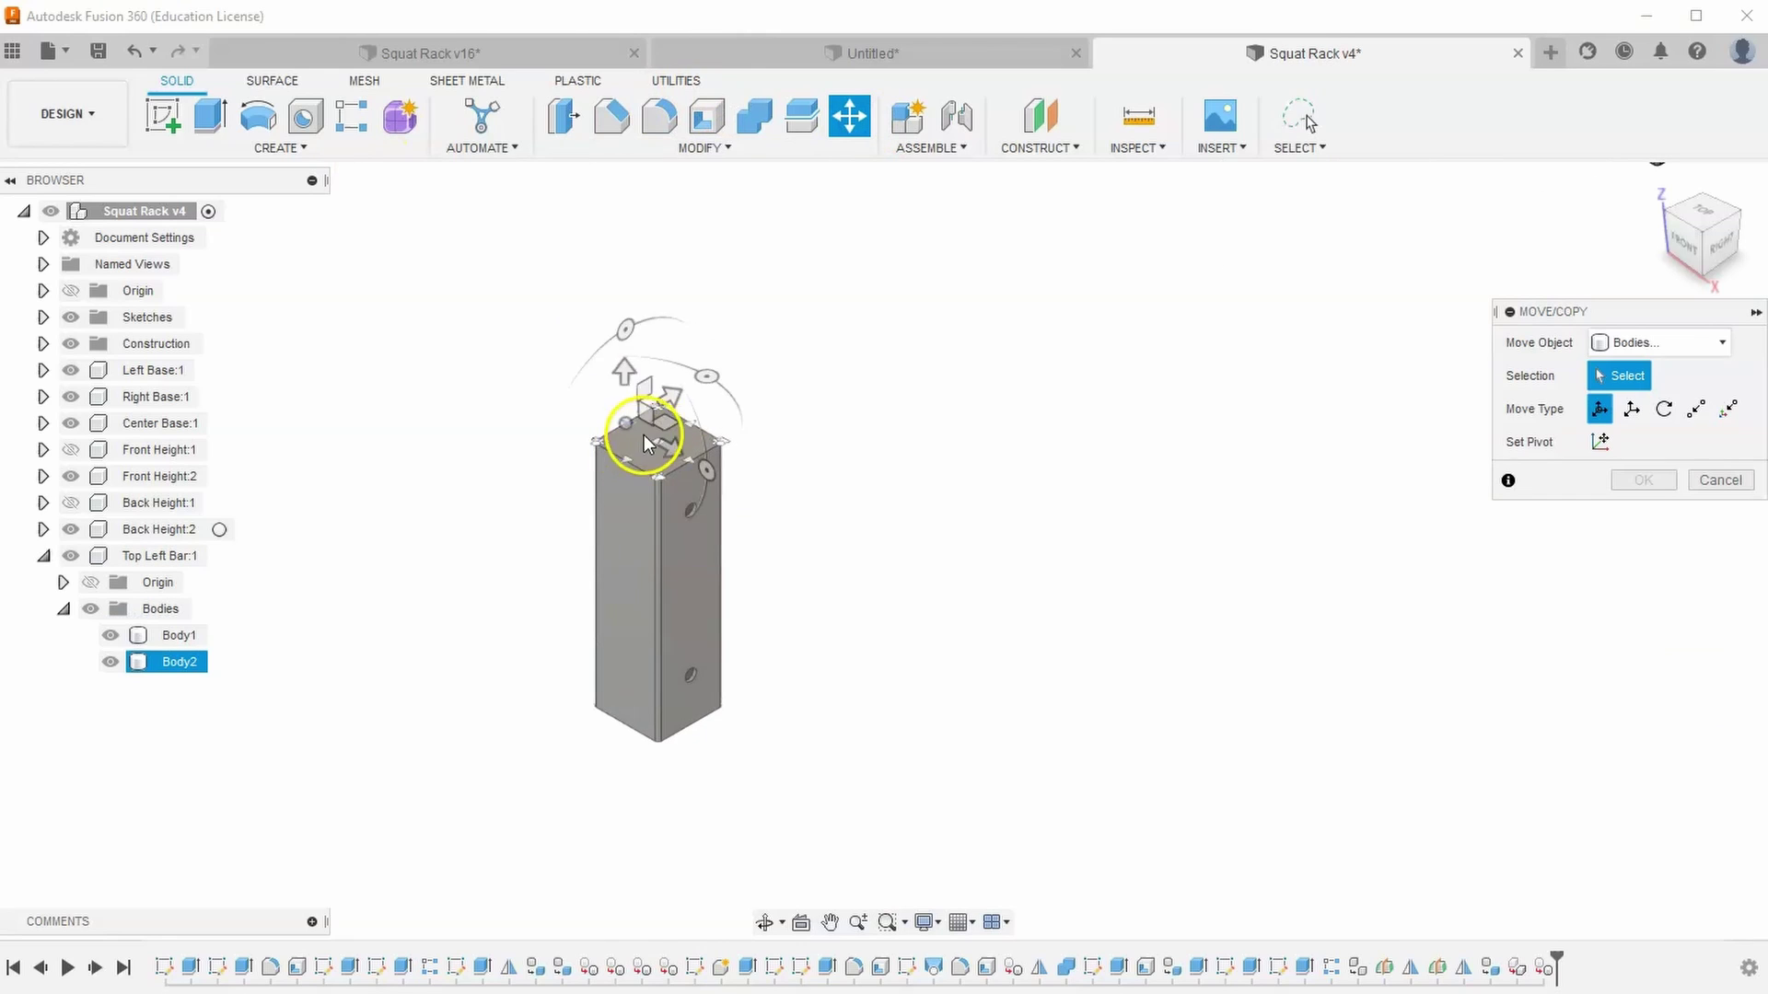
{"action": "left_click", "coordinate": [659, 446]}
{"action": "left_click_drag", "start_coordinate": [751, 404], "coordinate": [705, 473]}
{"action": "left_click", "coordinate": [1645, 714]}
Rotate the rear stub, Body1 of Top Left Bar, by -90 degrees about its Z axis
{"action": "scroll", "coordinate": [1391, 500], "scroll_direction": "down", "scroll_amount": 3}
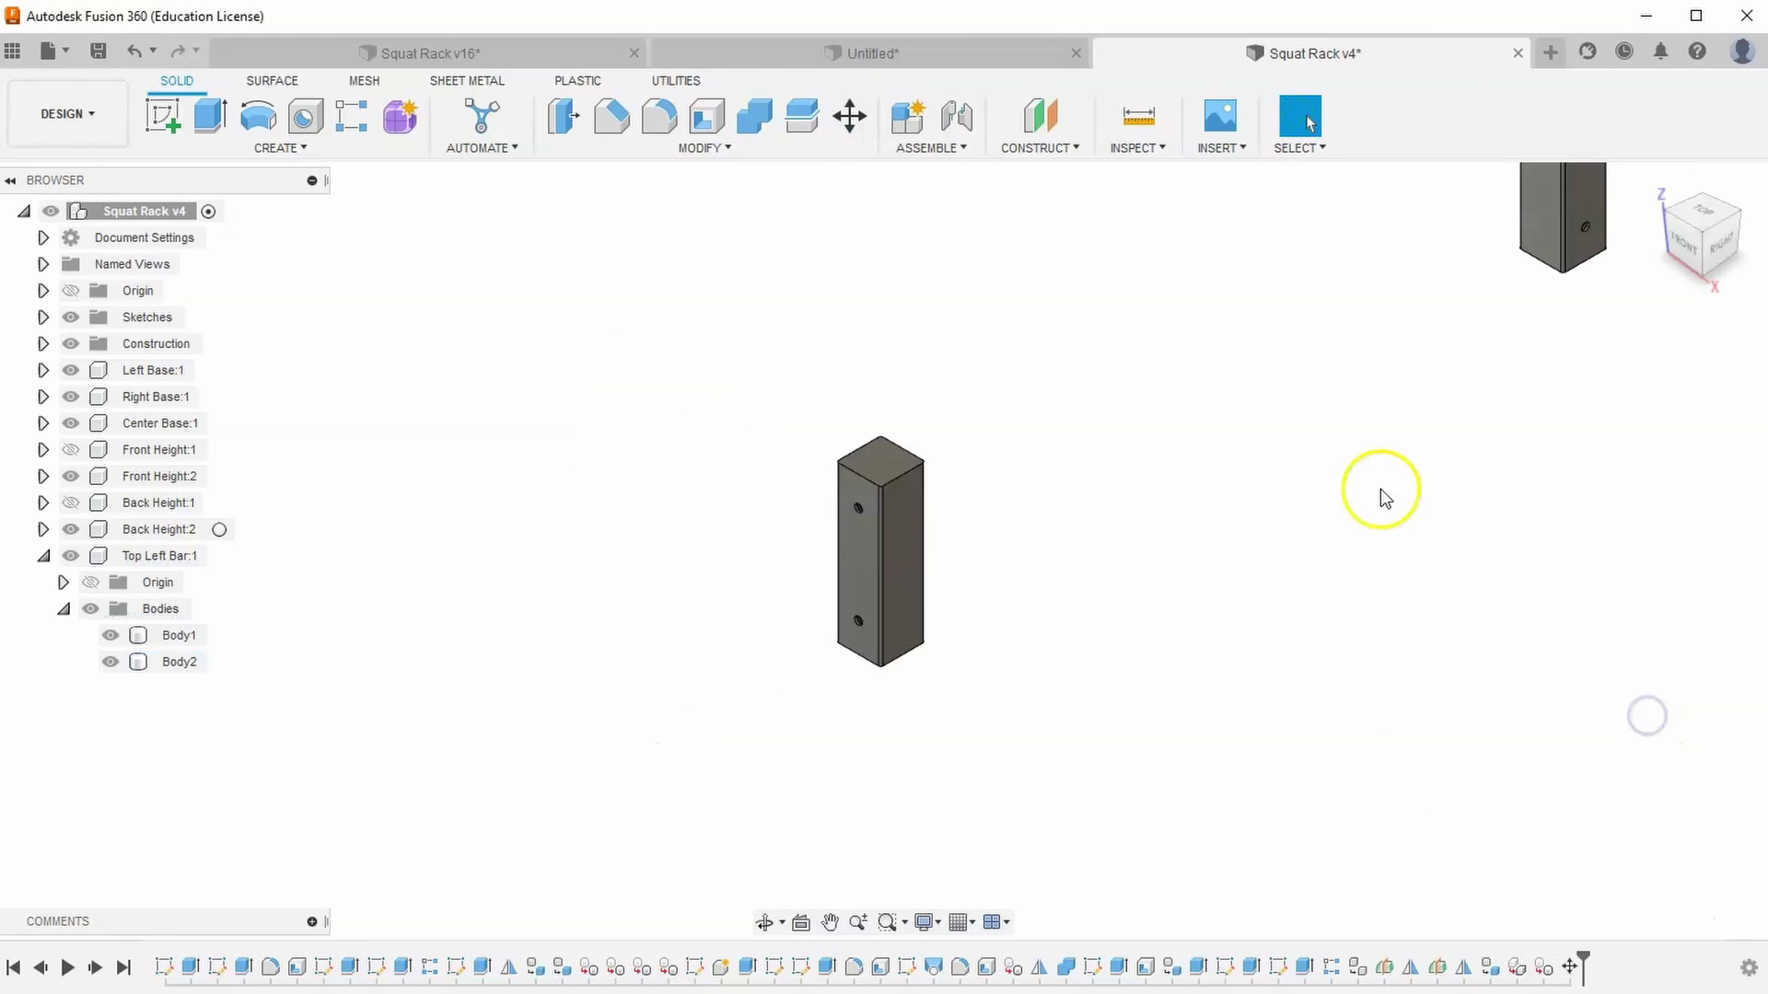
{"action": "middle_click_drag", "start_coordinate": [1411, 475], "coordinate": [1171, 689]}
{"action": "left_click", "coordinate": [849, 117]}
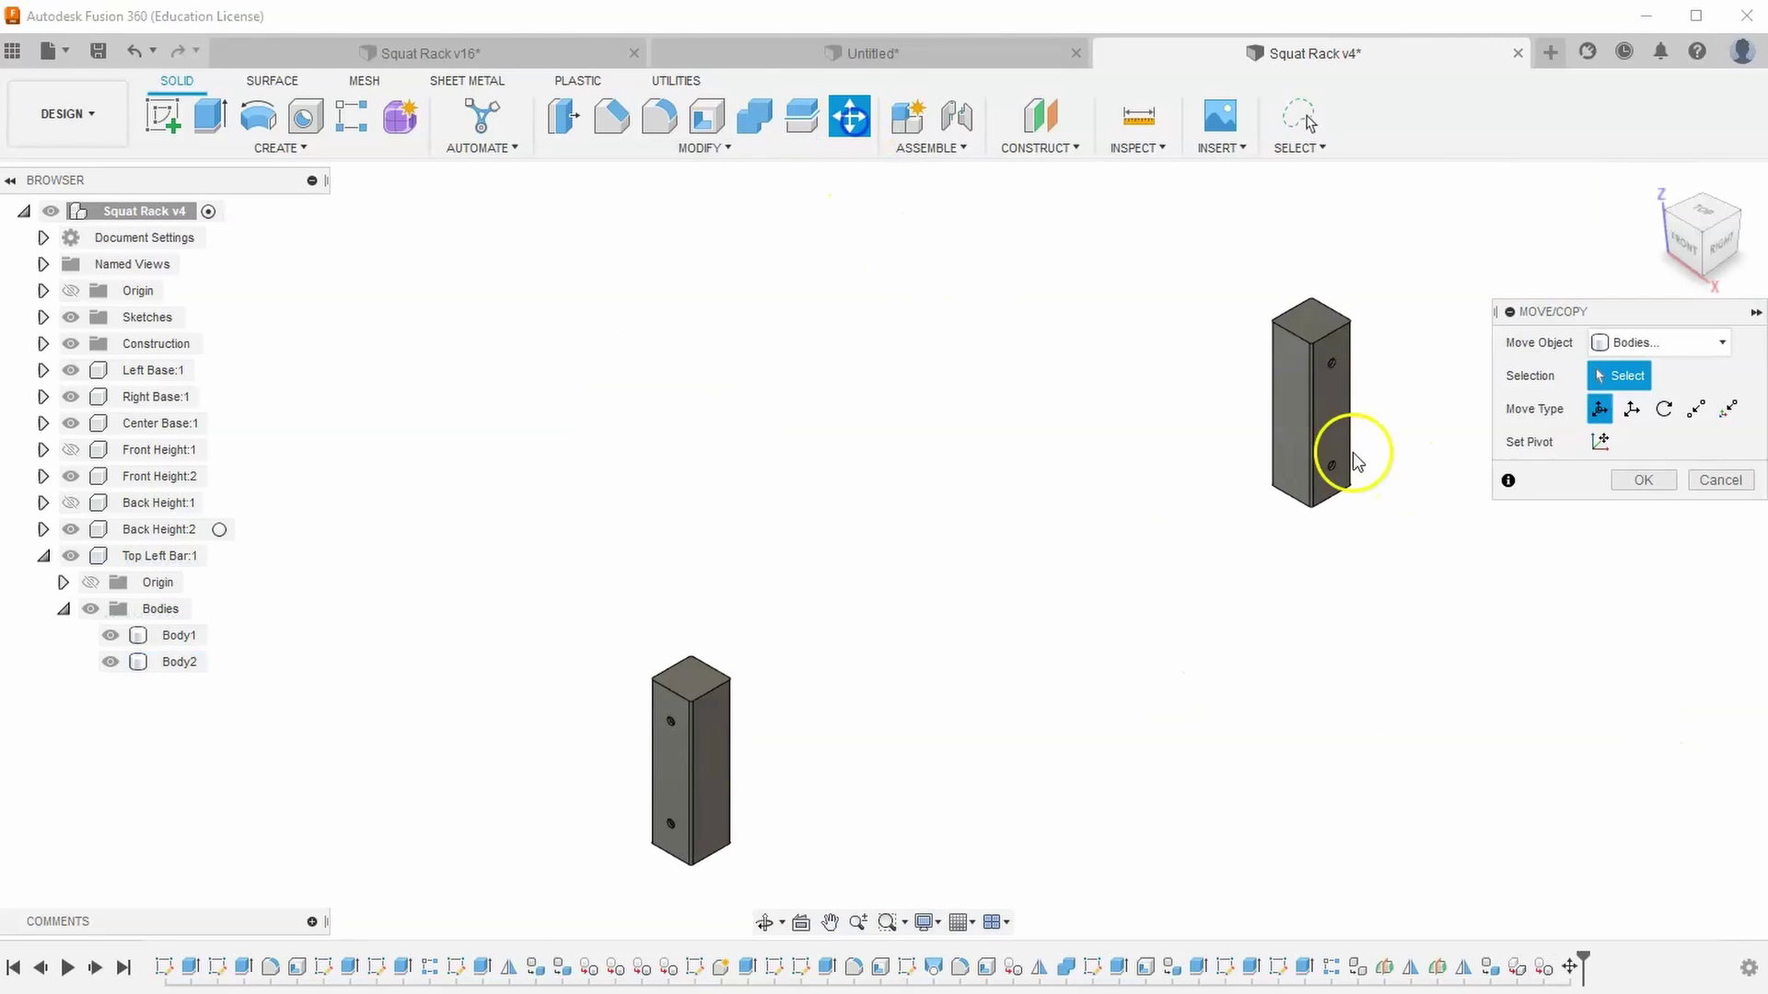
{"action": "left_click", "coordinate": [1319, 313]}
{"action": "scroll", "coordinate": [1314, 316], "scroll_direction": "up", "scroll_amount": 5}
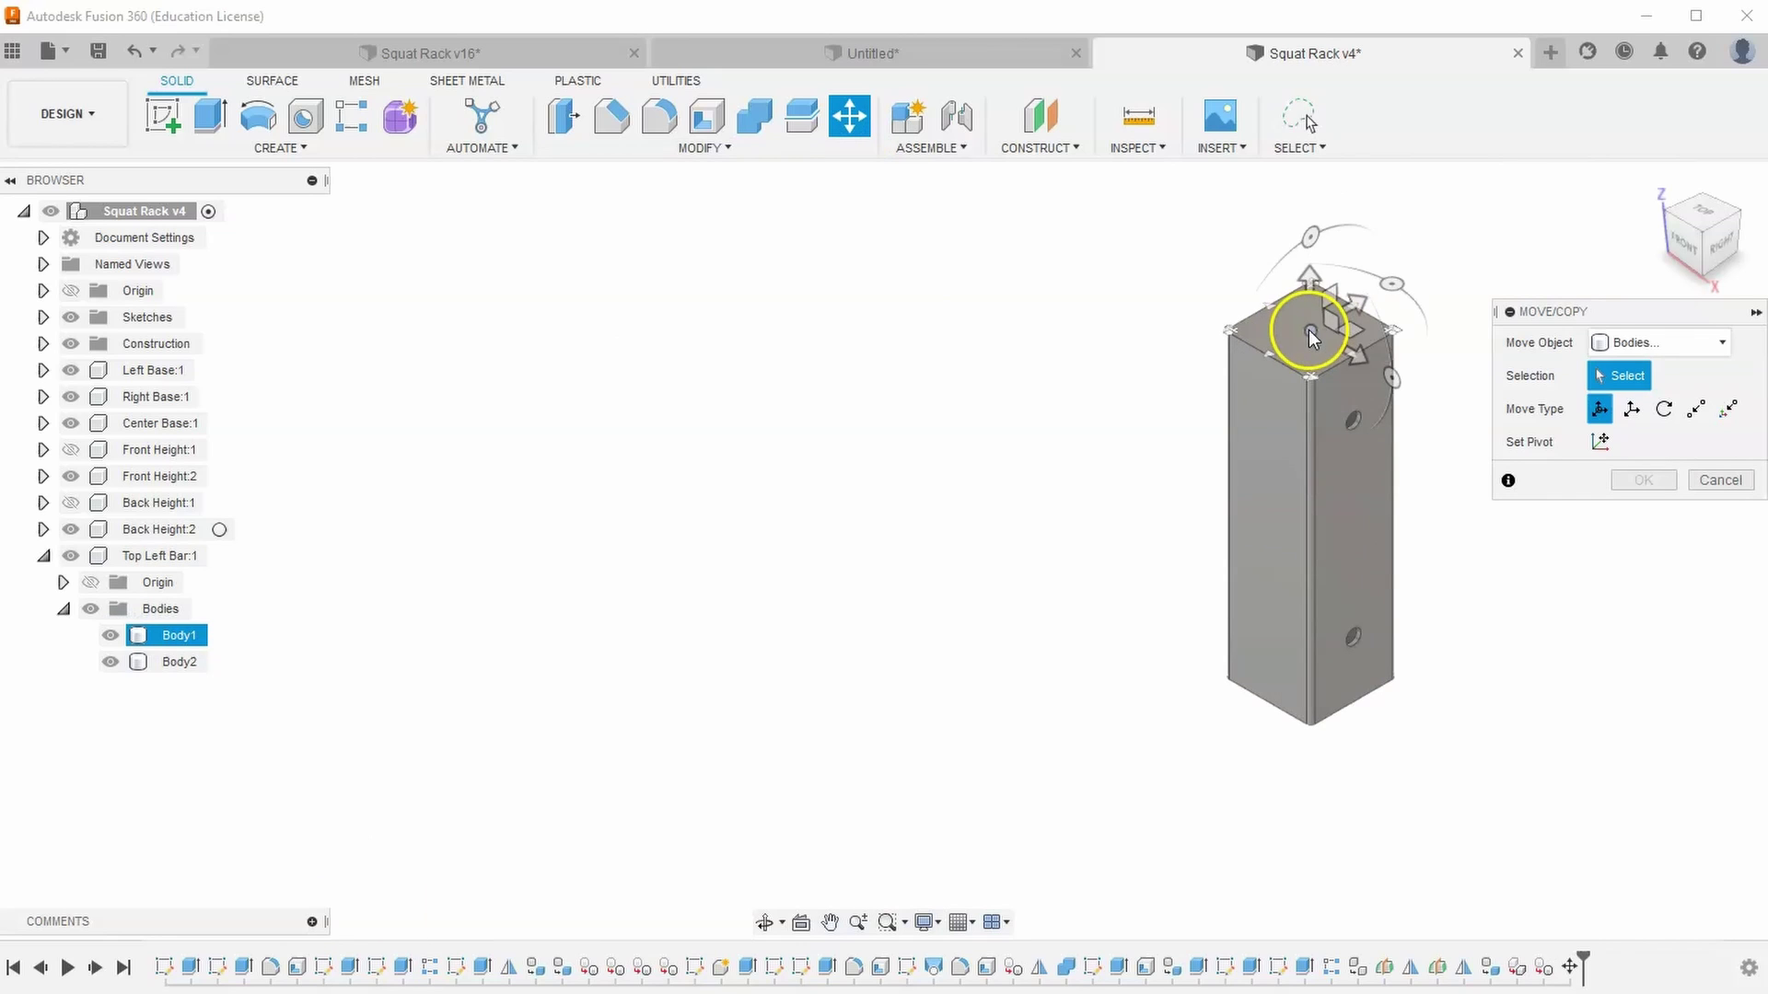
{"action": "left_click", "coordinate": [1315, 337]}
{"action": "left_click", "coordinate": [1392, 291]}
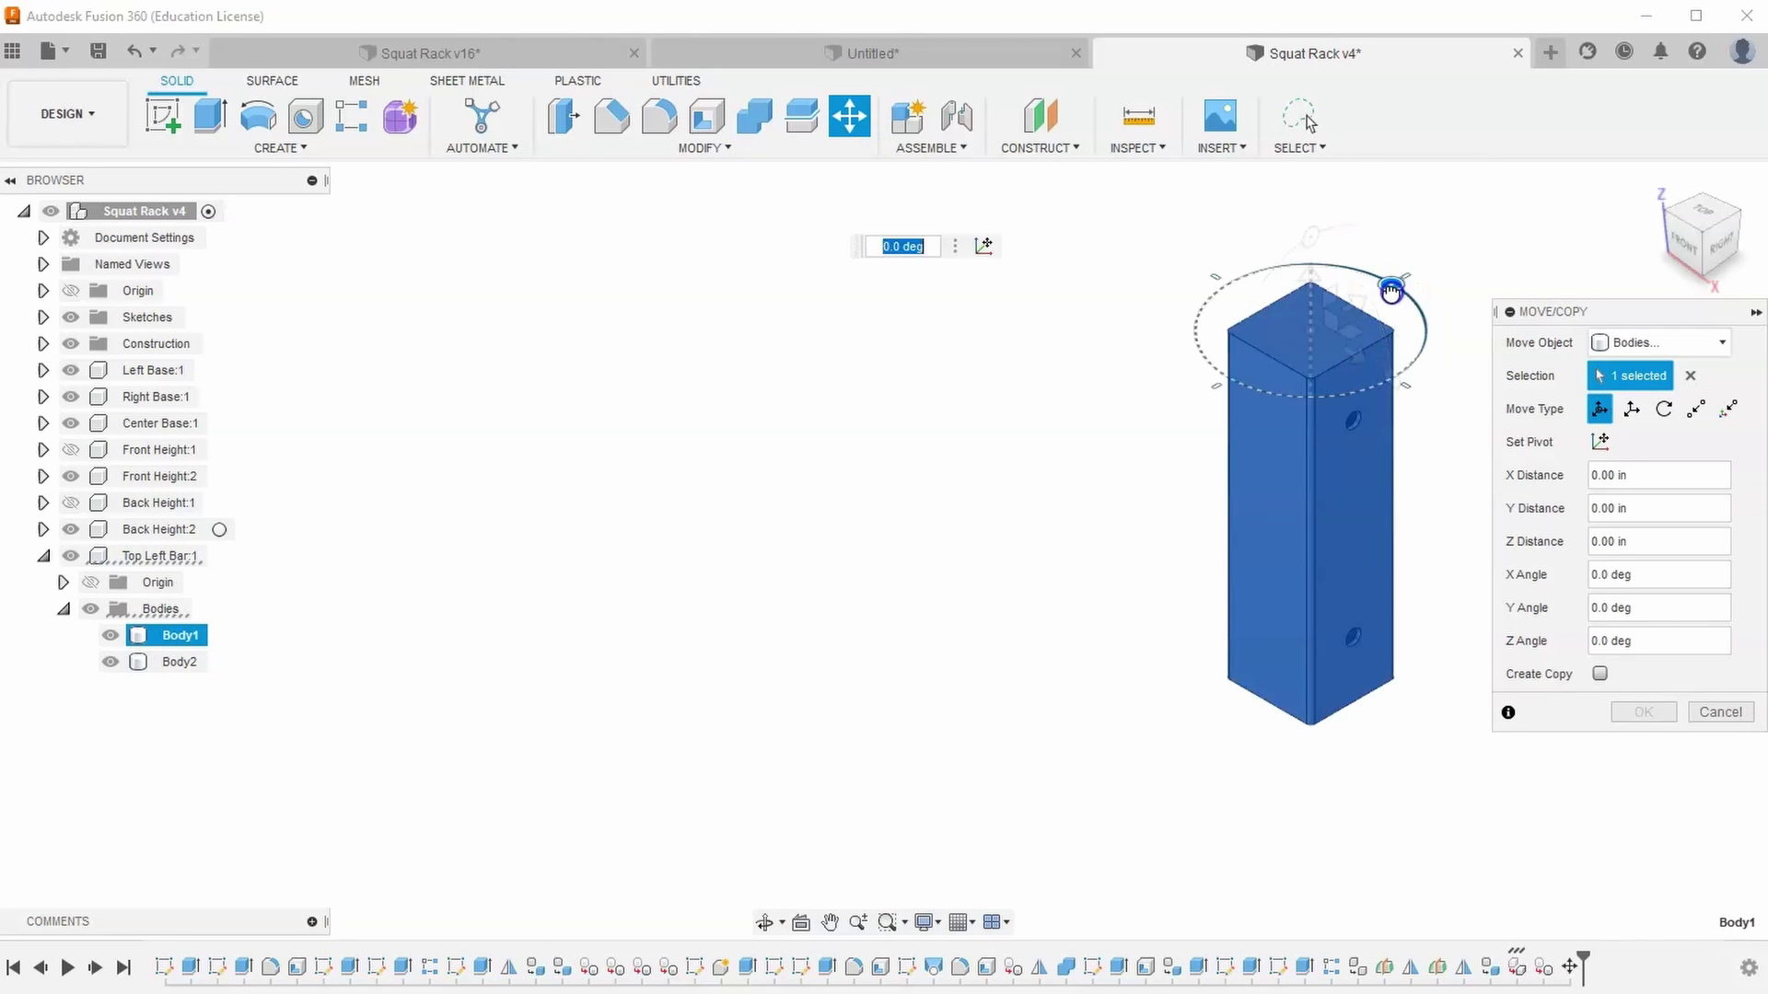
{"action": "left_click_drag", "start_coordinate": [1391, 291], "coordinate": [1324, 358]}
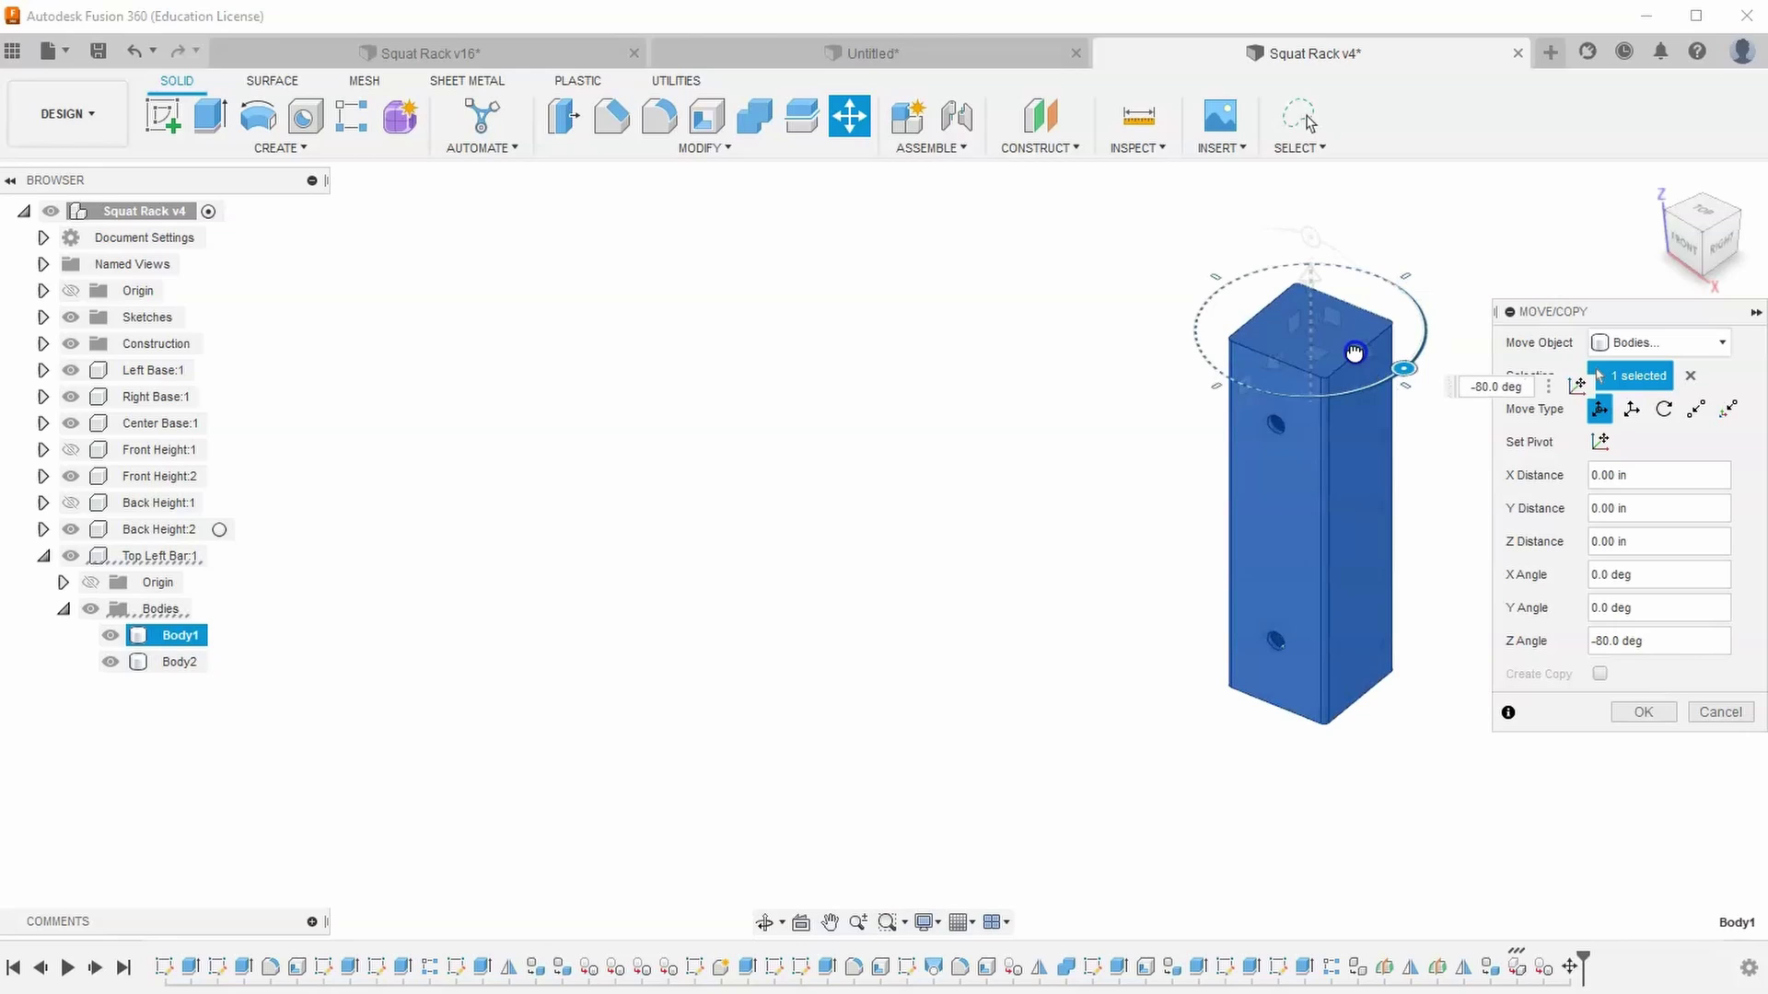
{"action": "left_click_drag", "start_coordinate": [1354, 352], "coordinate": [1342, 357]}
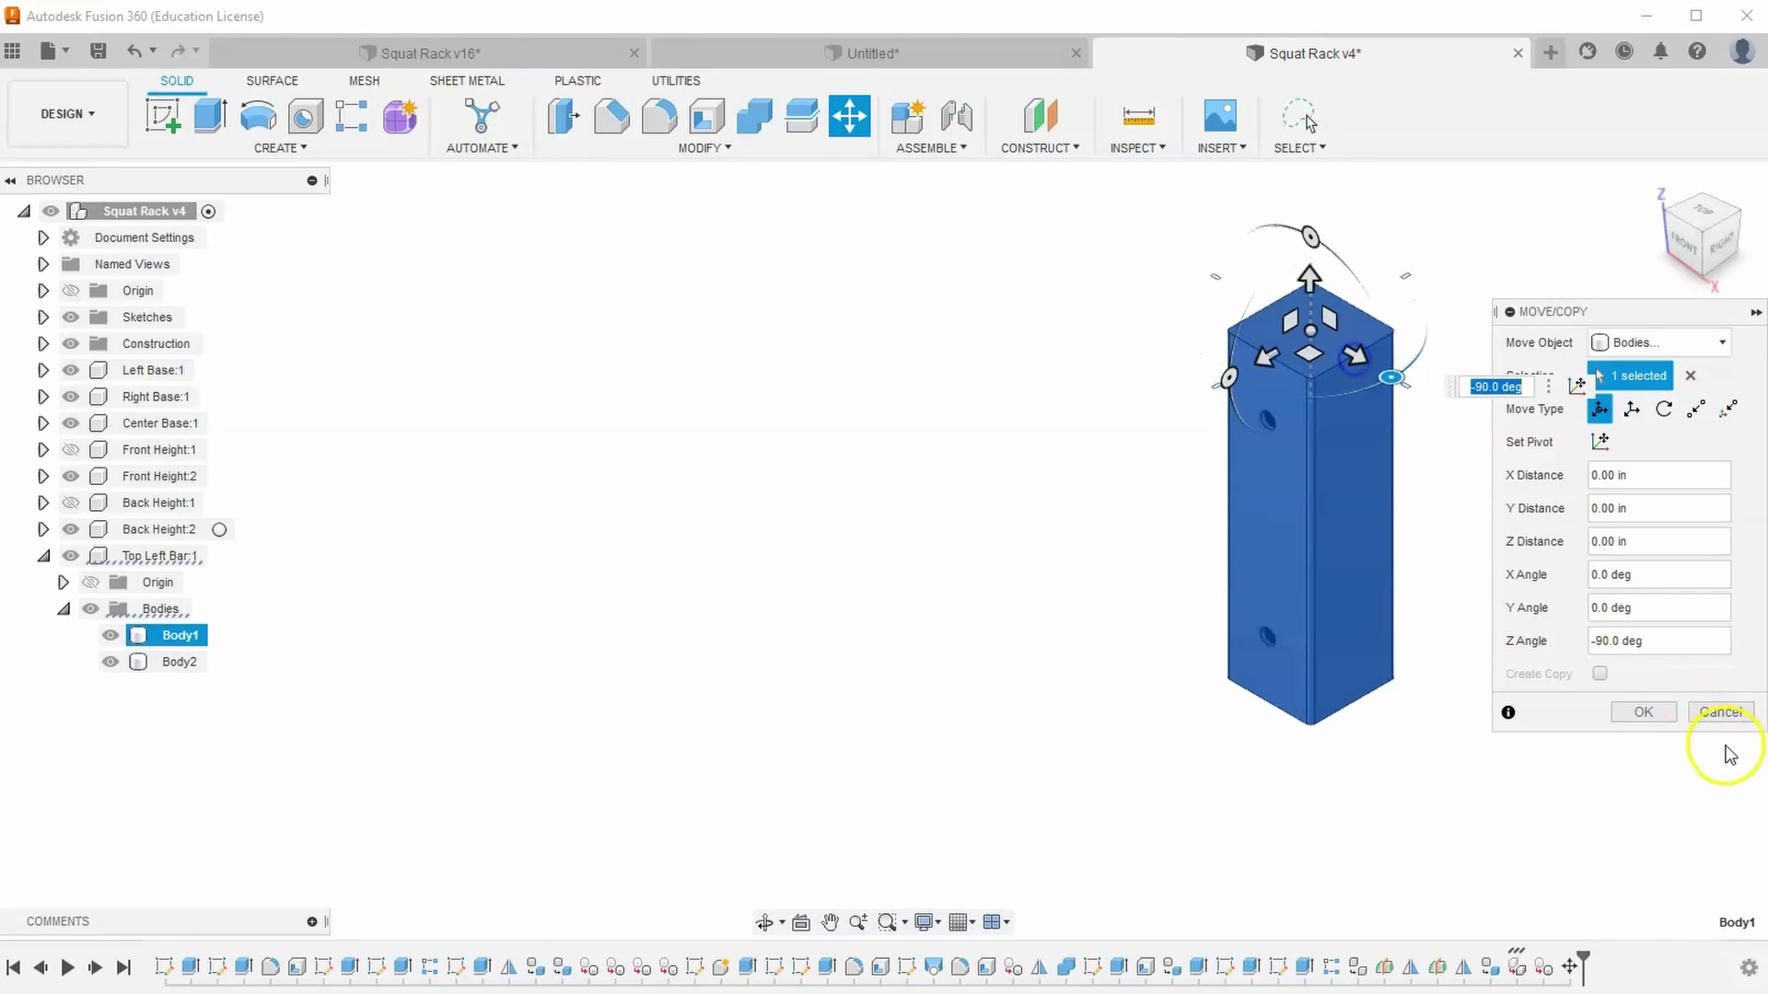
{"action": "left_click", "coordinate": [1643, 712]}
{"action": "left_click", "coordinate": [1064, 560]}
Show the Front Height:1 and Back Height:1 uprights and check the alignment of their bolt holes with the stubs from the front
{"action": "scroll", "coordinate": [637, 541], "scroll_direction": "down", "scroll_amount": 2}
{"action": "middle_click_drag", "start_coordinate": [639, 538], "coordinate": [643, 466]}
{"action": "scroll", "coordinate": [642, 492], "scroll_direction": "down", "scroll_amount": 3}
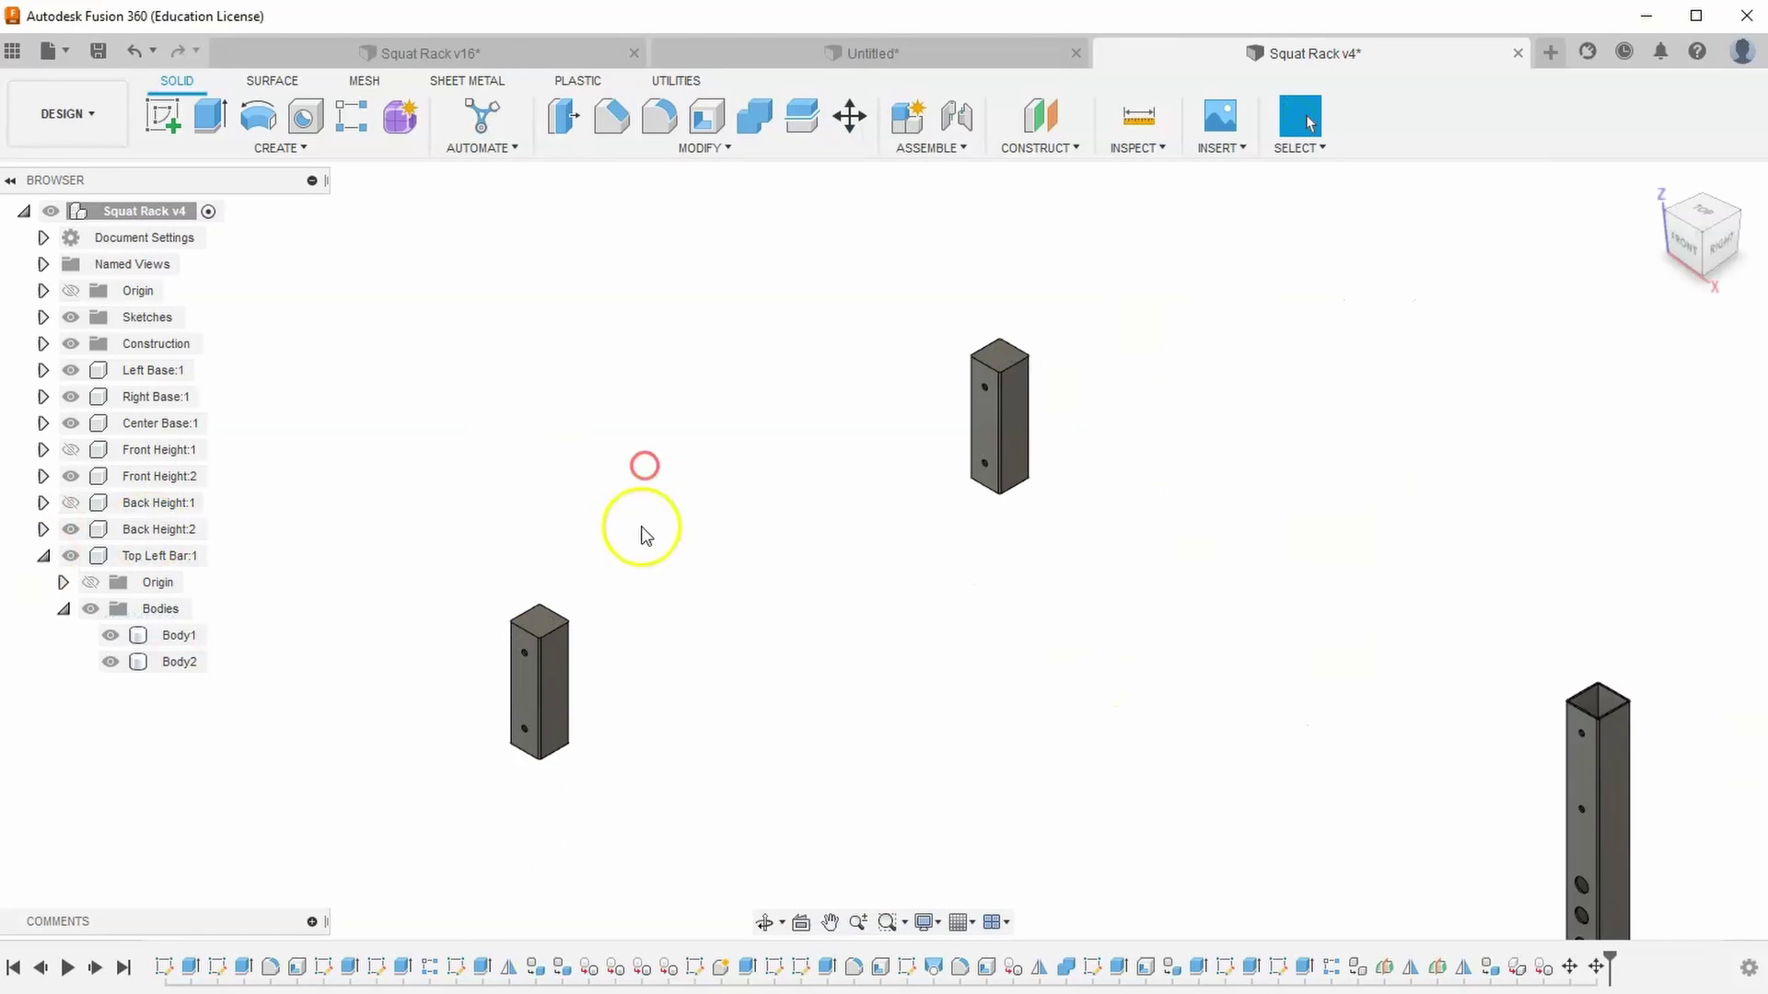
{"action": "left_click", "coordinate": [73, 451]}
{"action": "left_click", "coordinate": [71, 451]}
{"action": "left_click", "coordinate": [71, 503]}
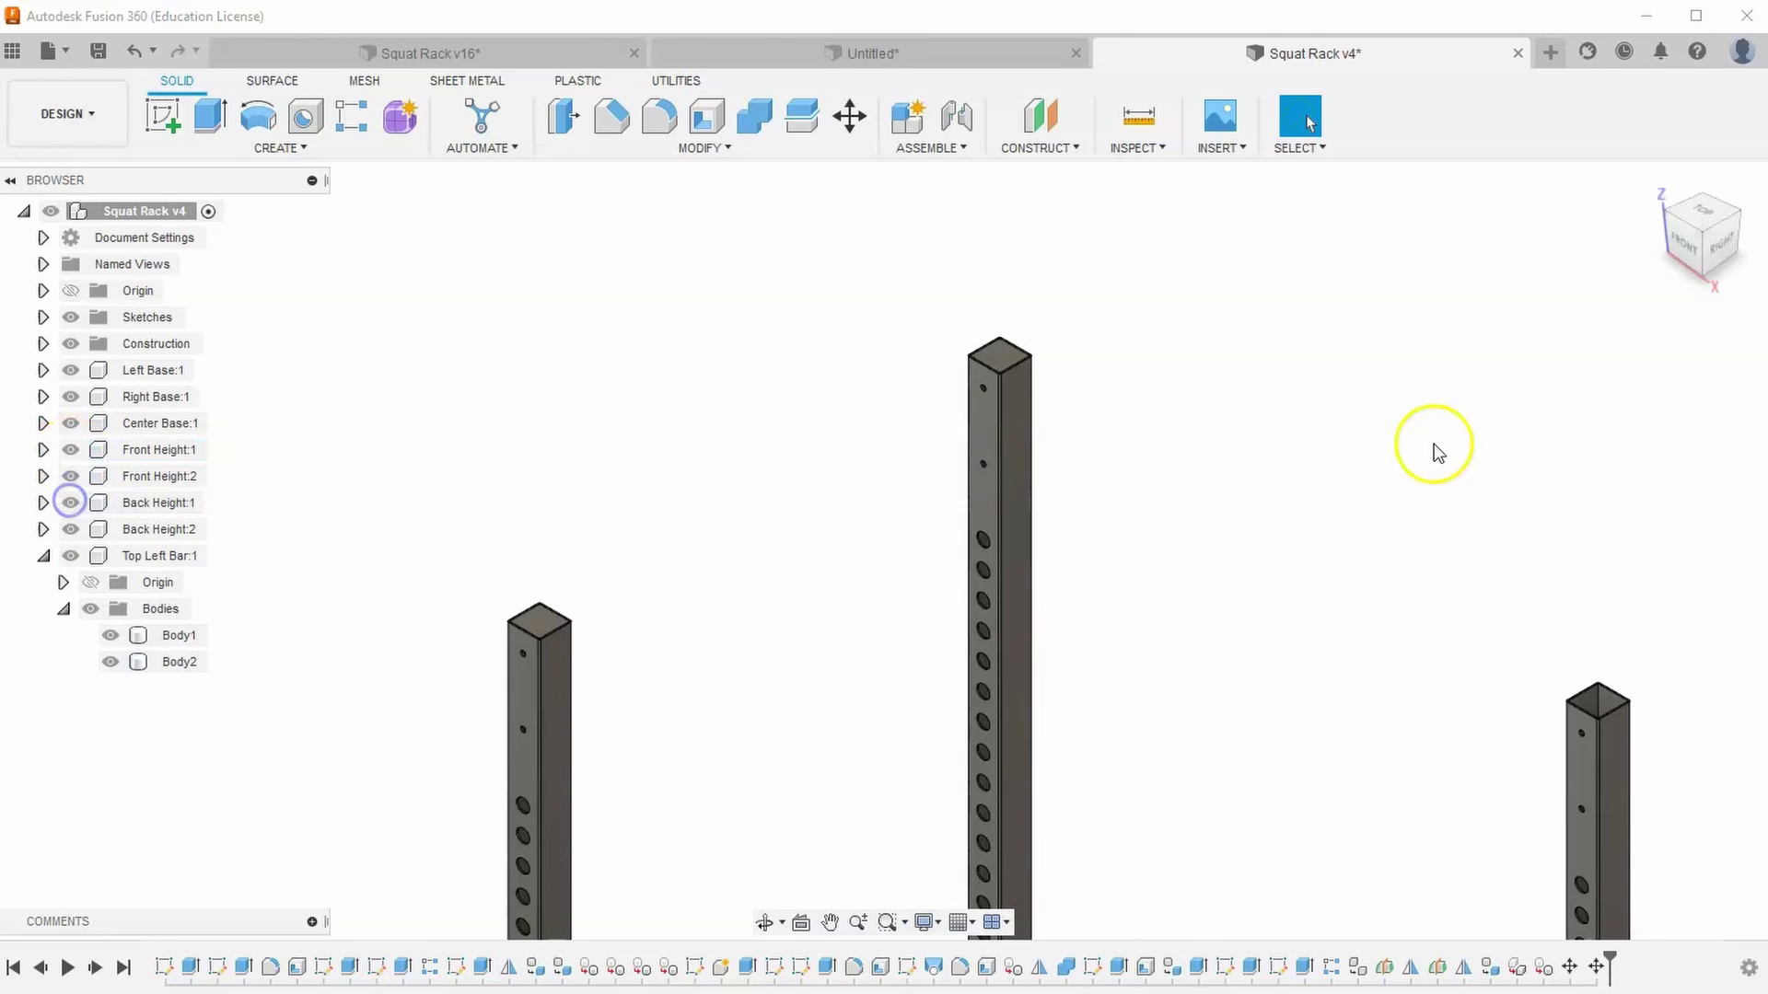
{"action": "left_click", "coordinate": [1687, 244]}
{"action": "scroll", "coordinate": [851, 245], "scroll_direction": "up", "scroll_amount": 6}
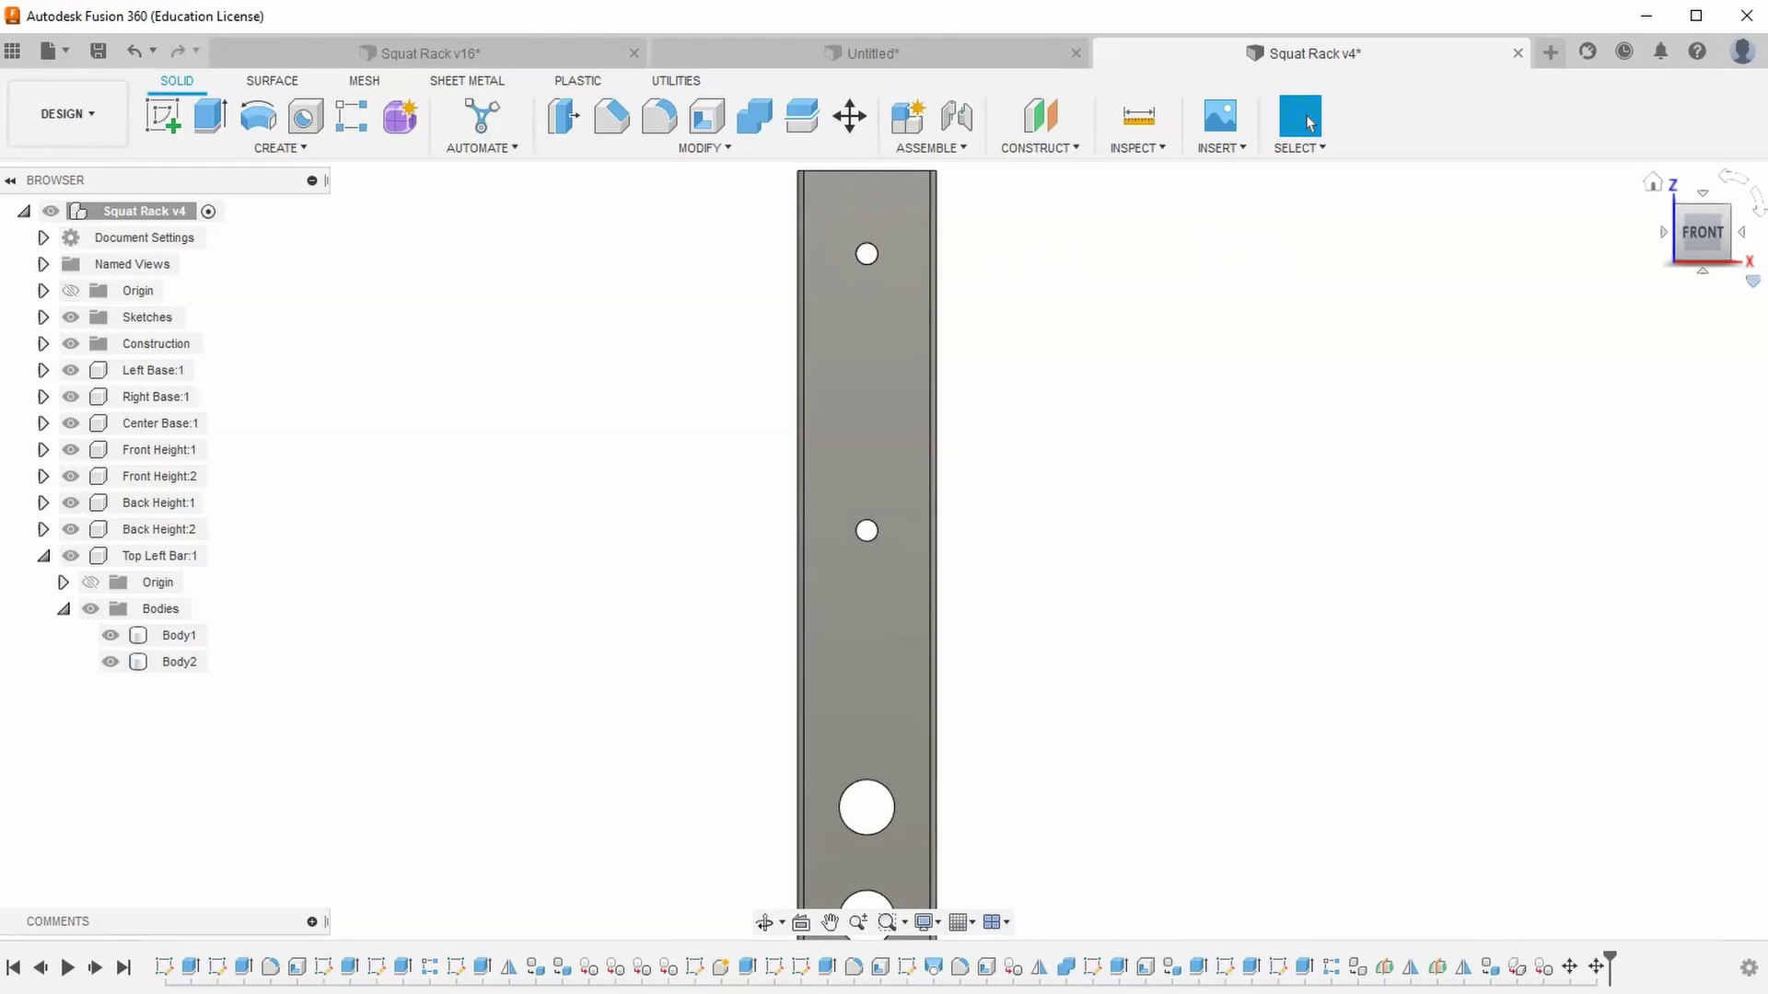
{"action": "left_click", "coordinate": [1655, 187]}
{"action": "left_click", "coordinate": [676, 556]}
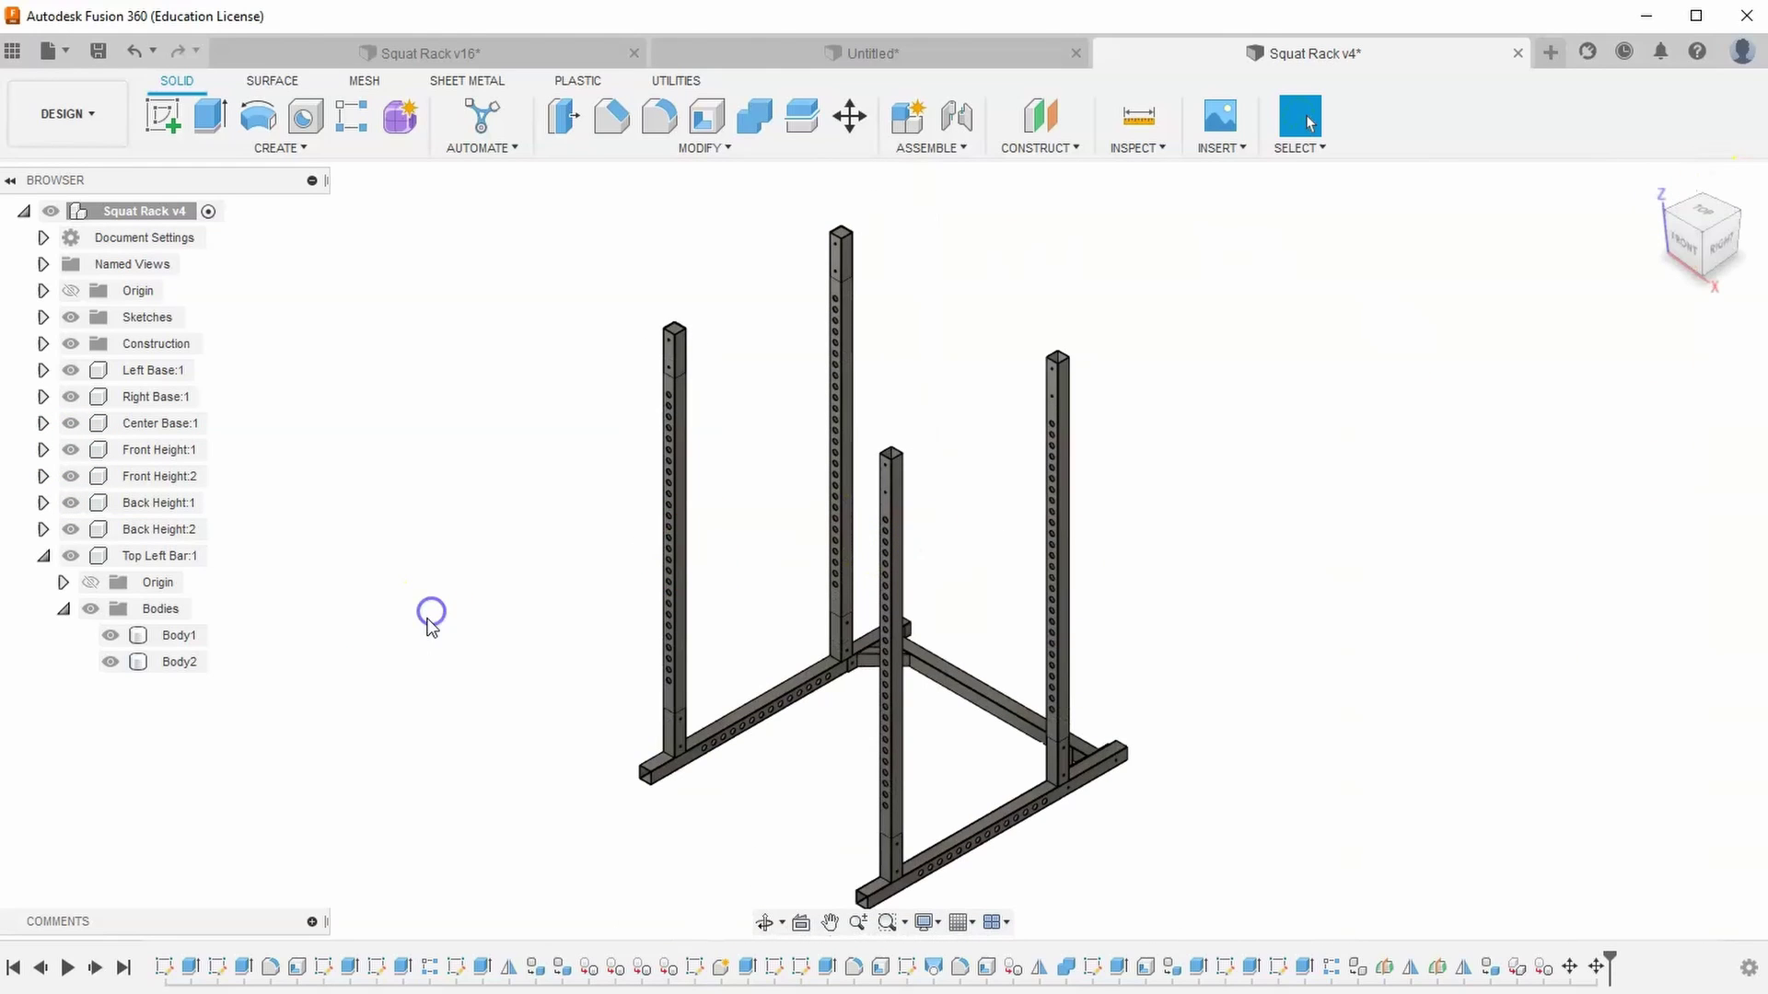
Hide the Front Height:1 and Back Height:1 uprights and start a sketch on the top face of the front stub
{"action": "left_click", "coordinate": [71, 449]}
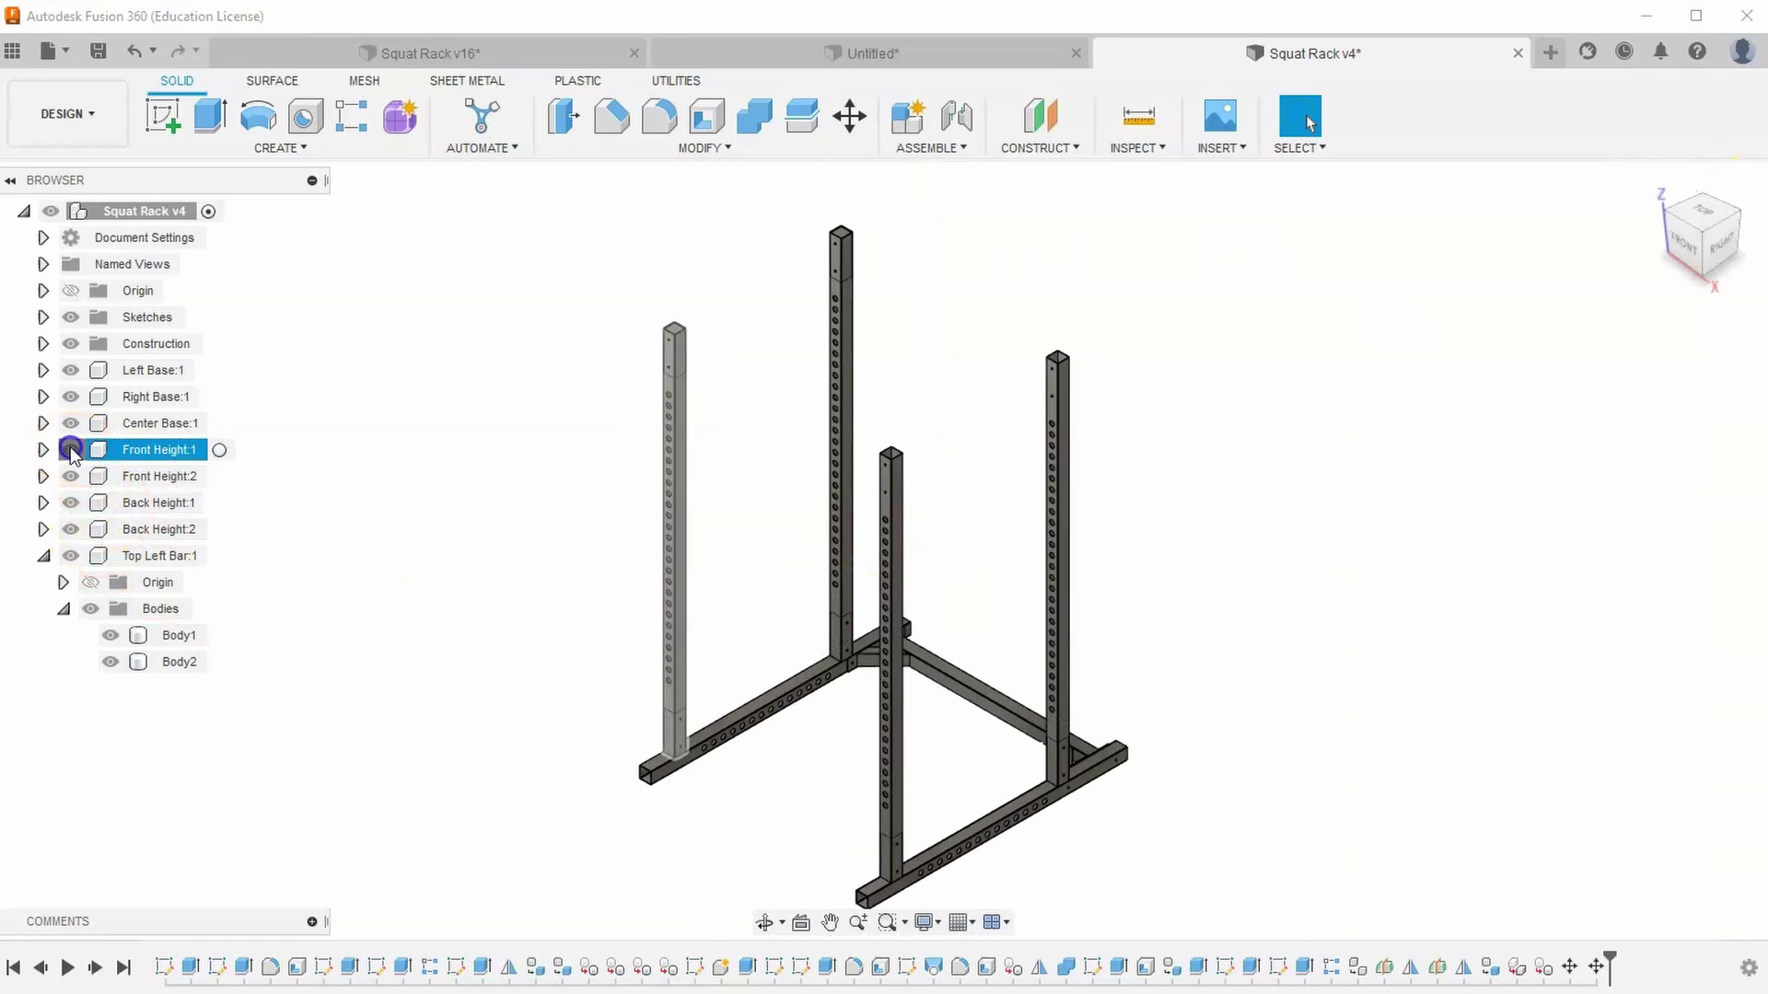
{"action": "left_click", "coordinate": [71, 503]}
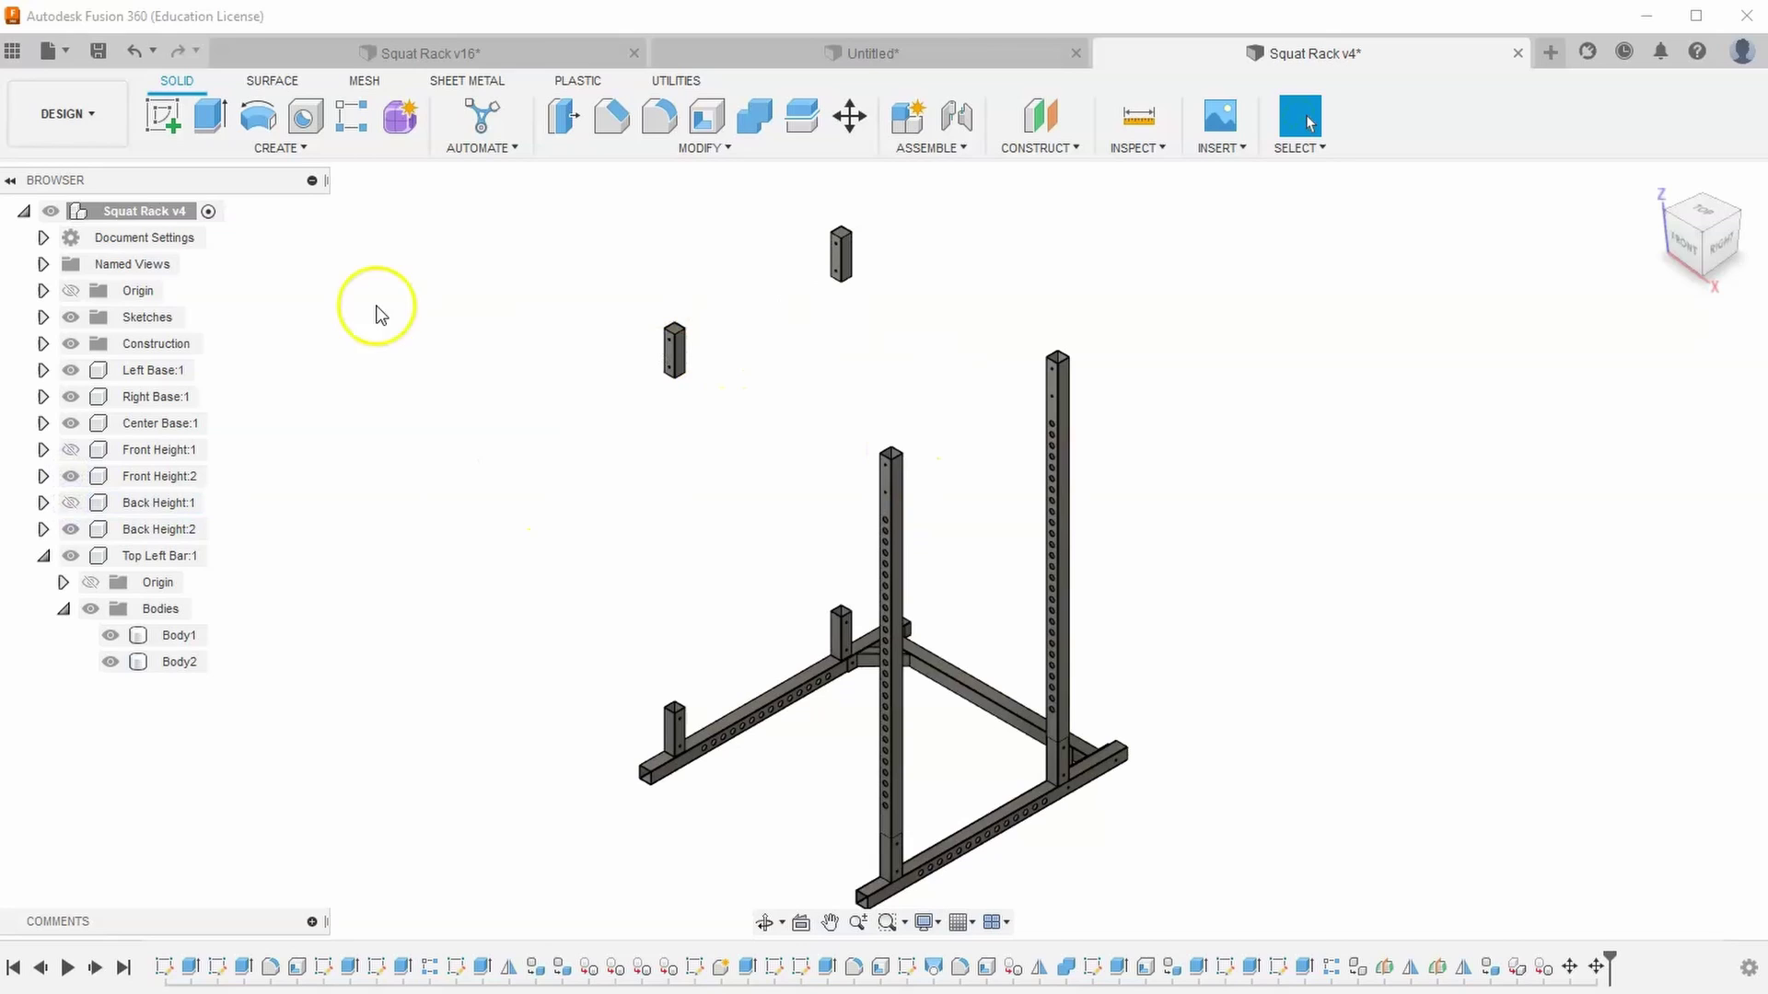
{"action": "left_click", "coordinate": [163, 115]}
{"action": "scroll", "coordinate": [781, 362], "scroll_direction": "up", "scroll_amount": 3}
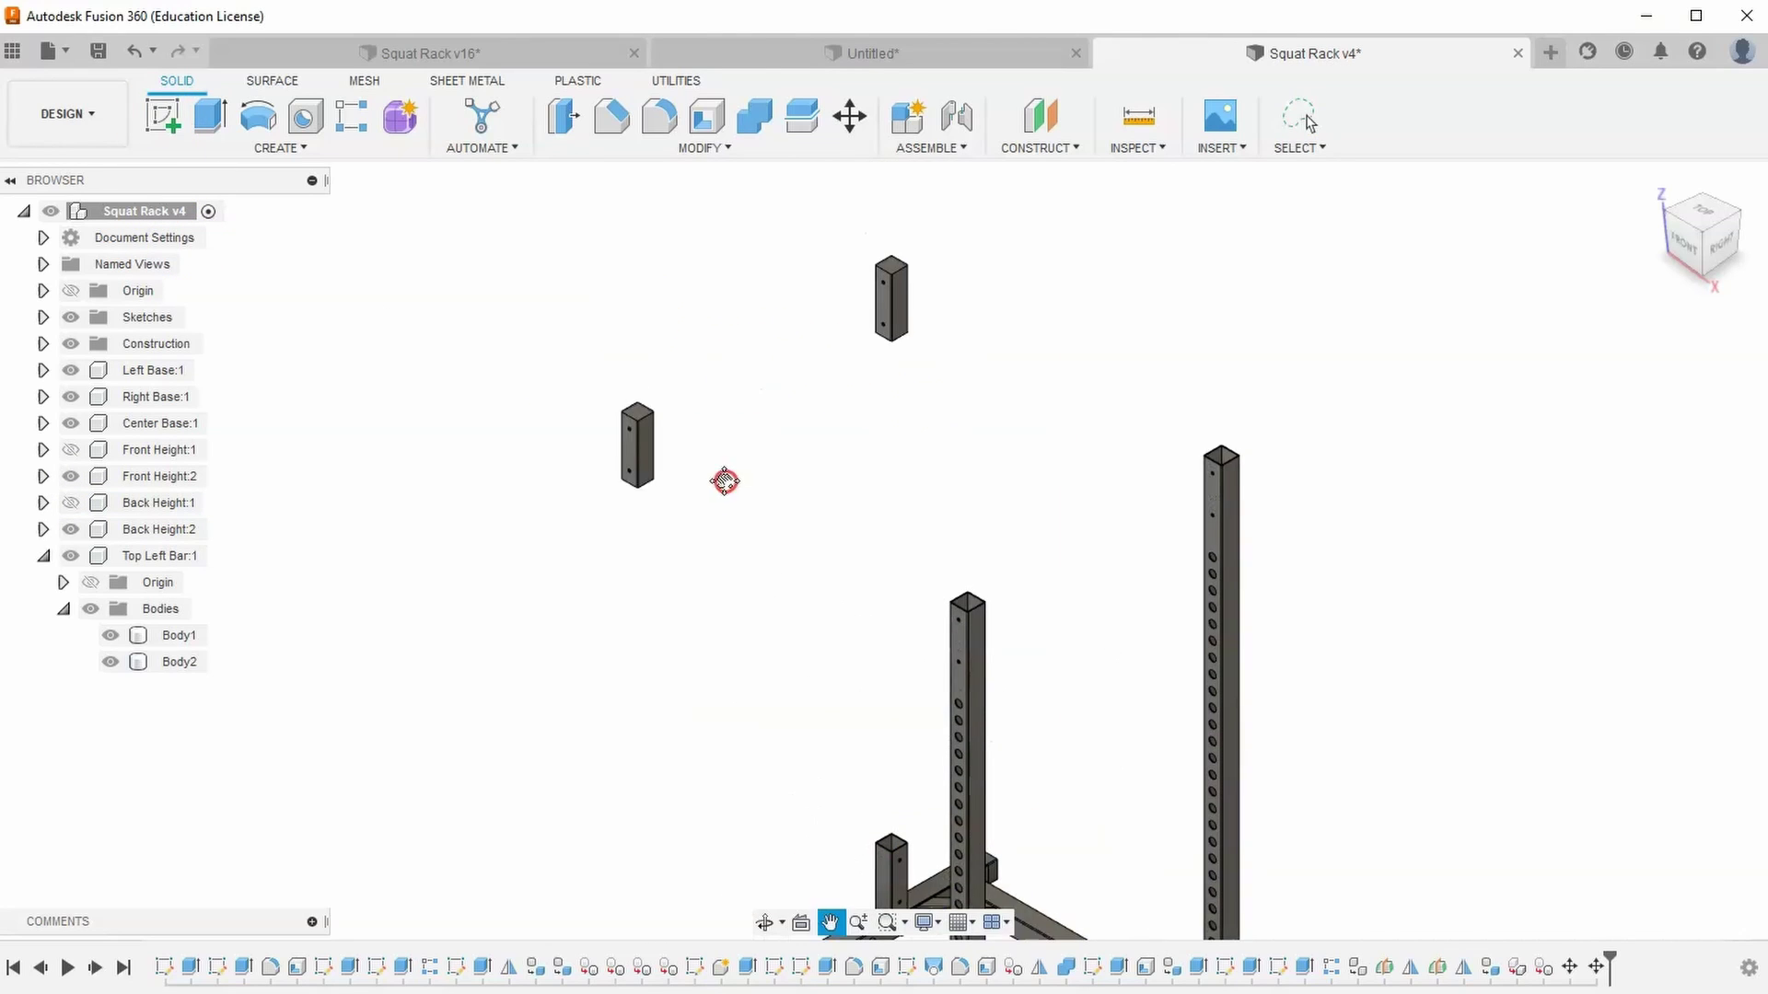
{"action": "left_click", "coordinate": [636, 439]}
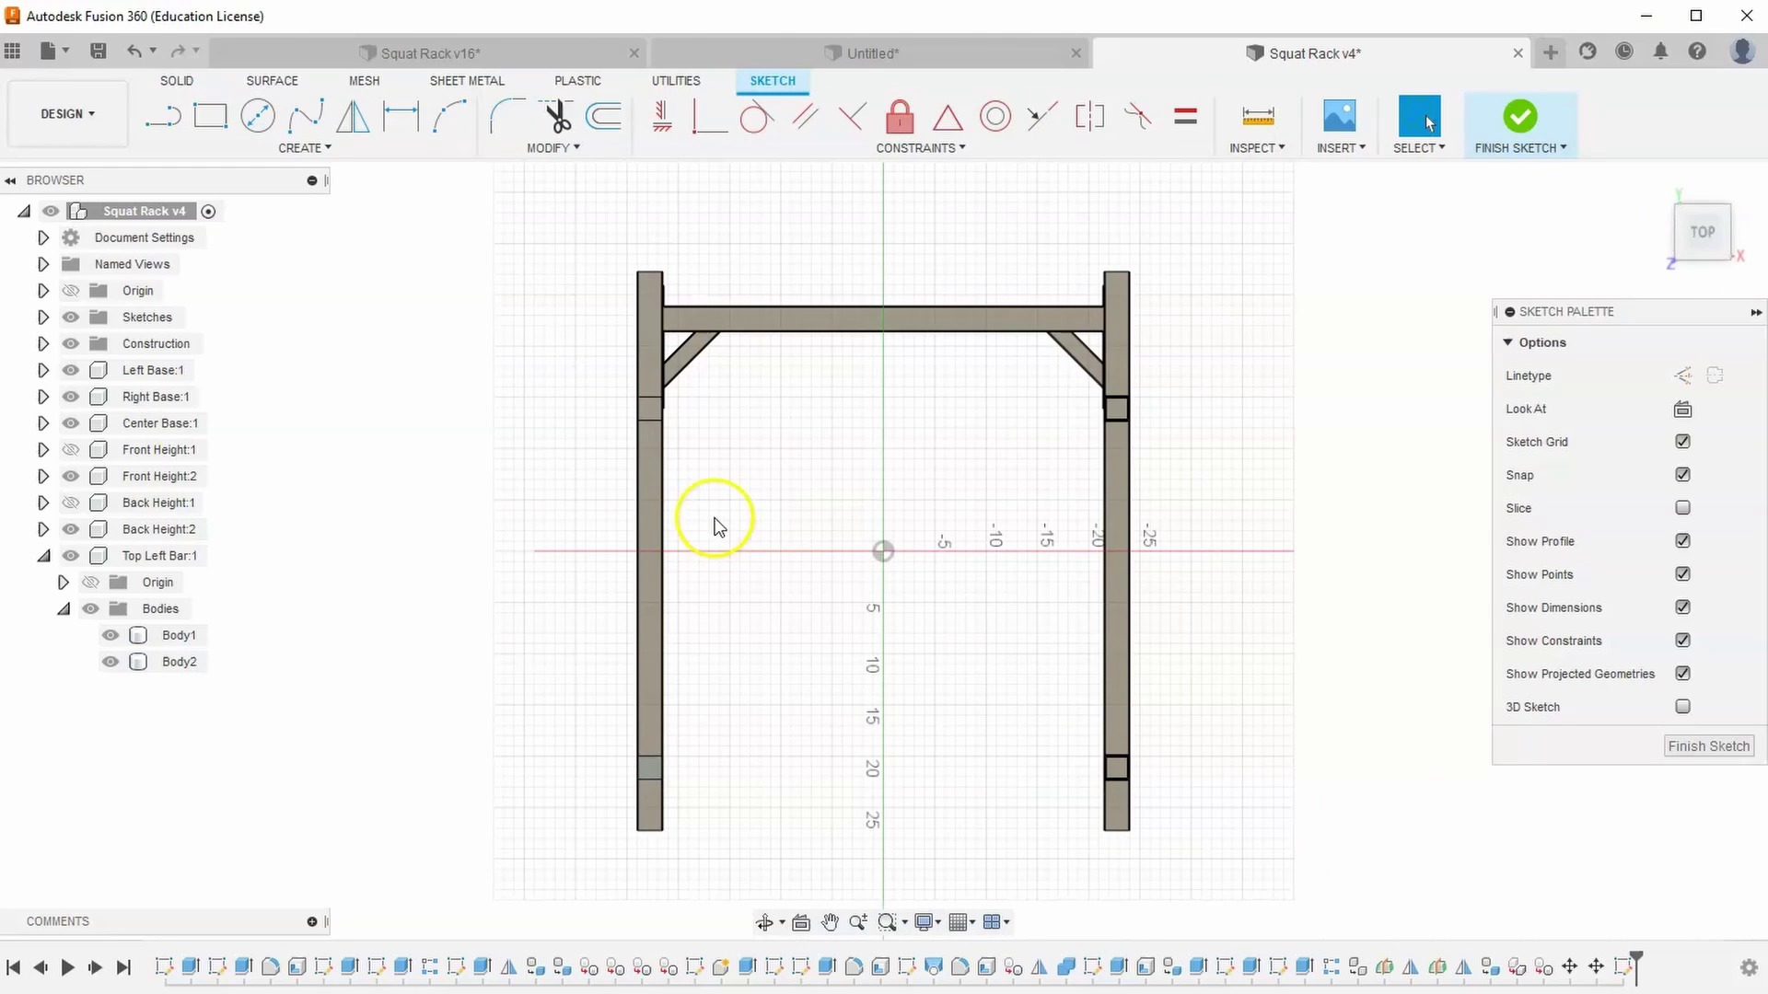
Hide Left Base:1, check the reference photo, and sketch a rectangle about 40 in long enclosing both stubs
{"action": "left_click", "coordinate": [66, 374]}
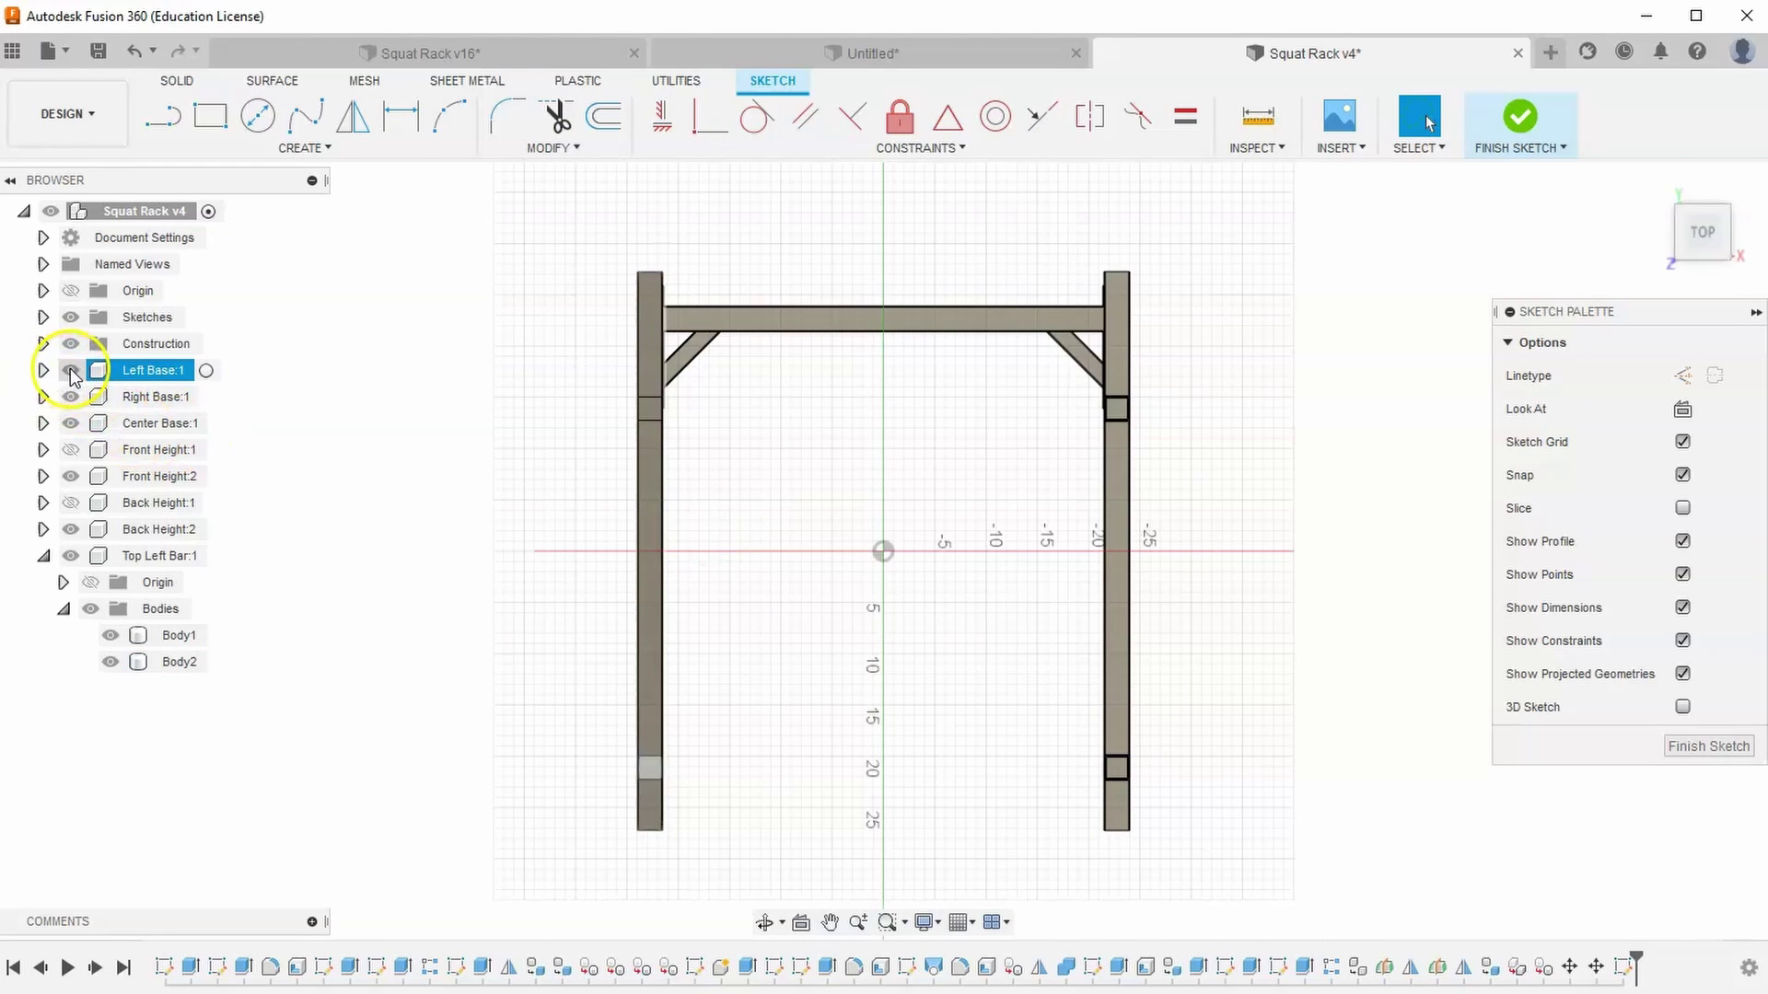
{"action": "left_click", "coordinate": [71, 371]}
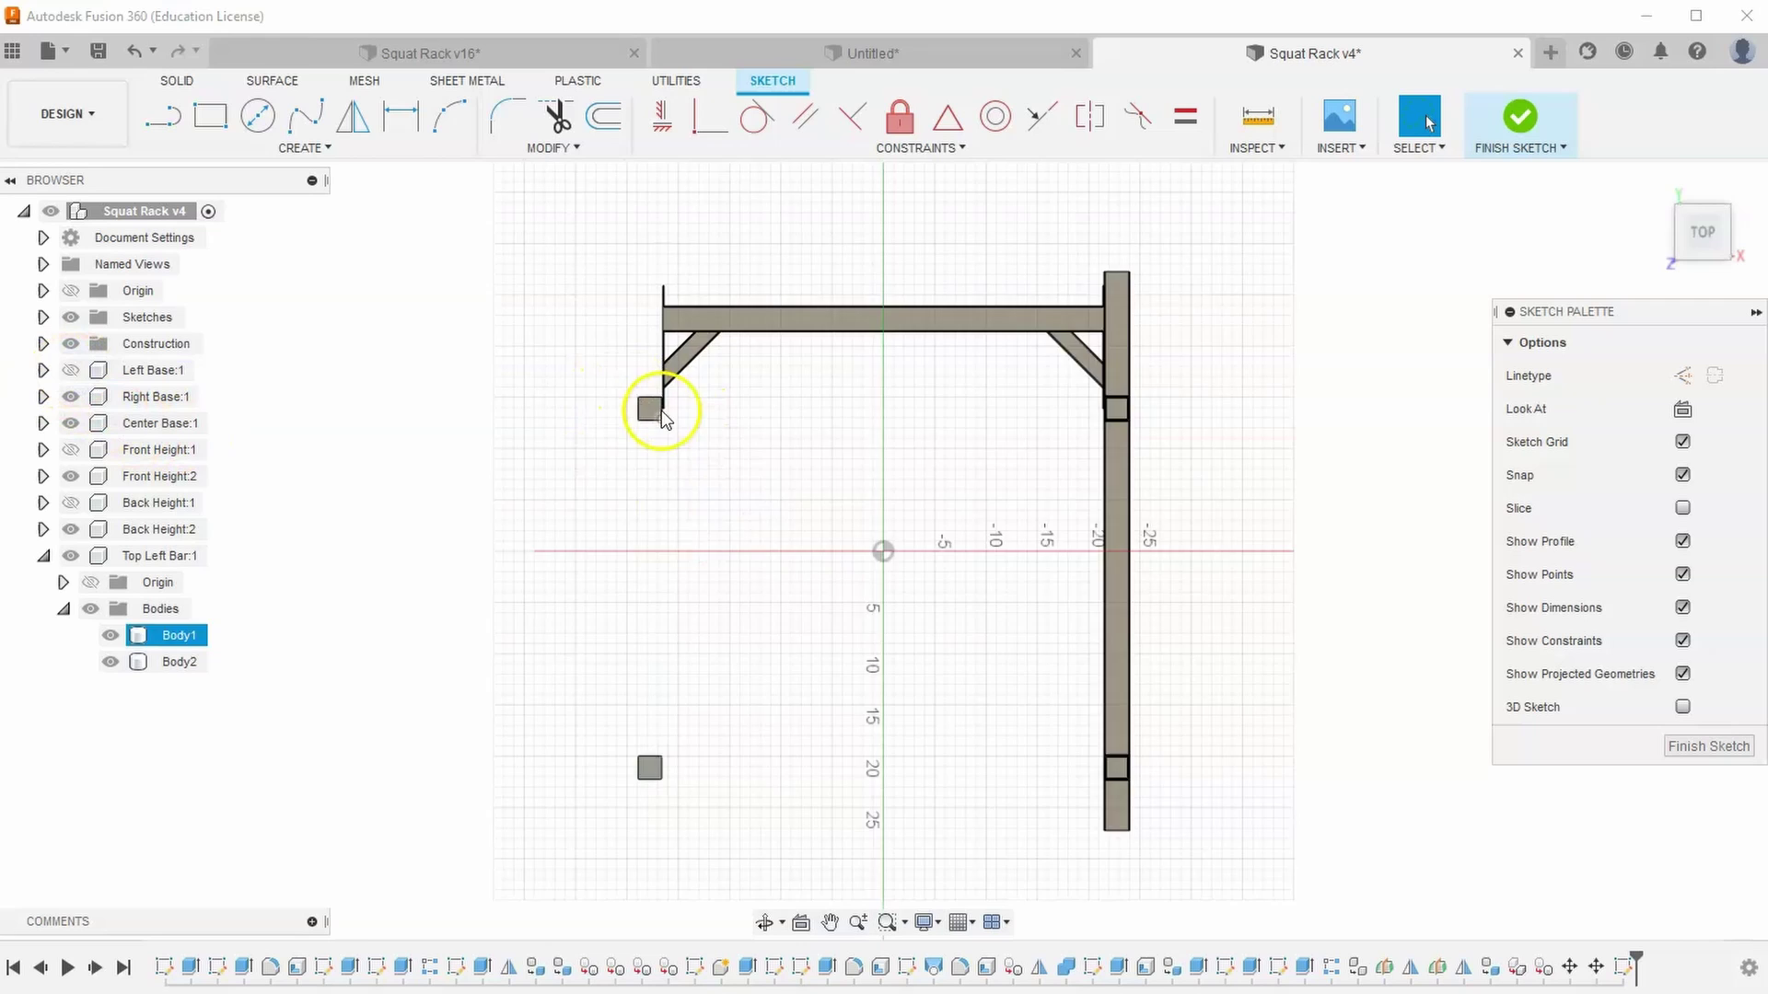
{"action": "scroll", "coordinate": [652, 396], "scroll_direction": "up", "scroll_amount": 1}
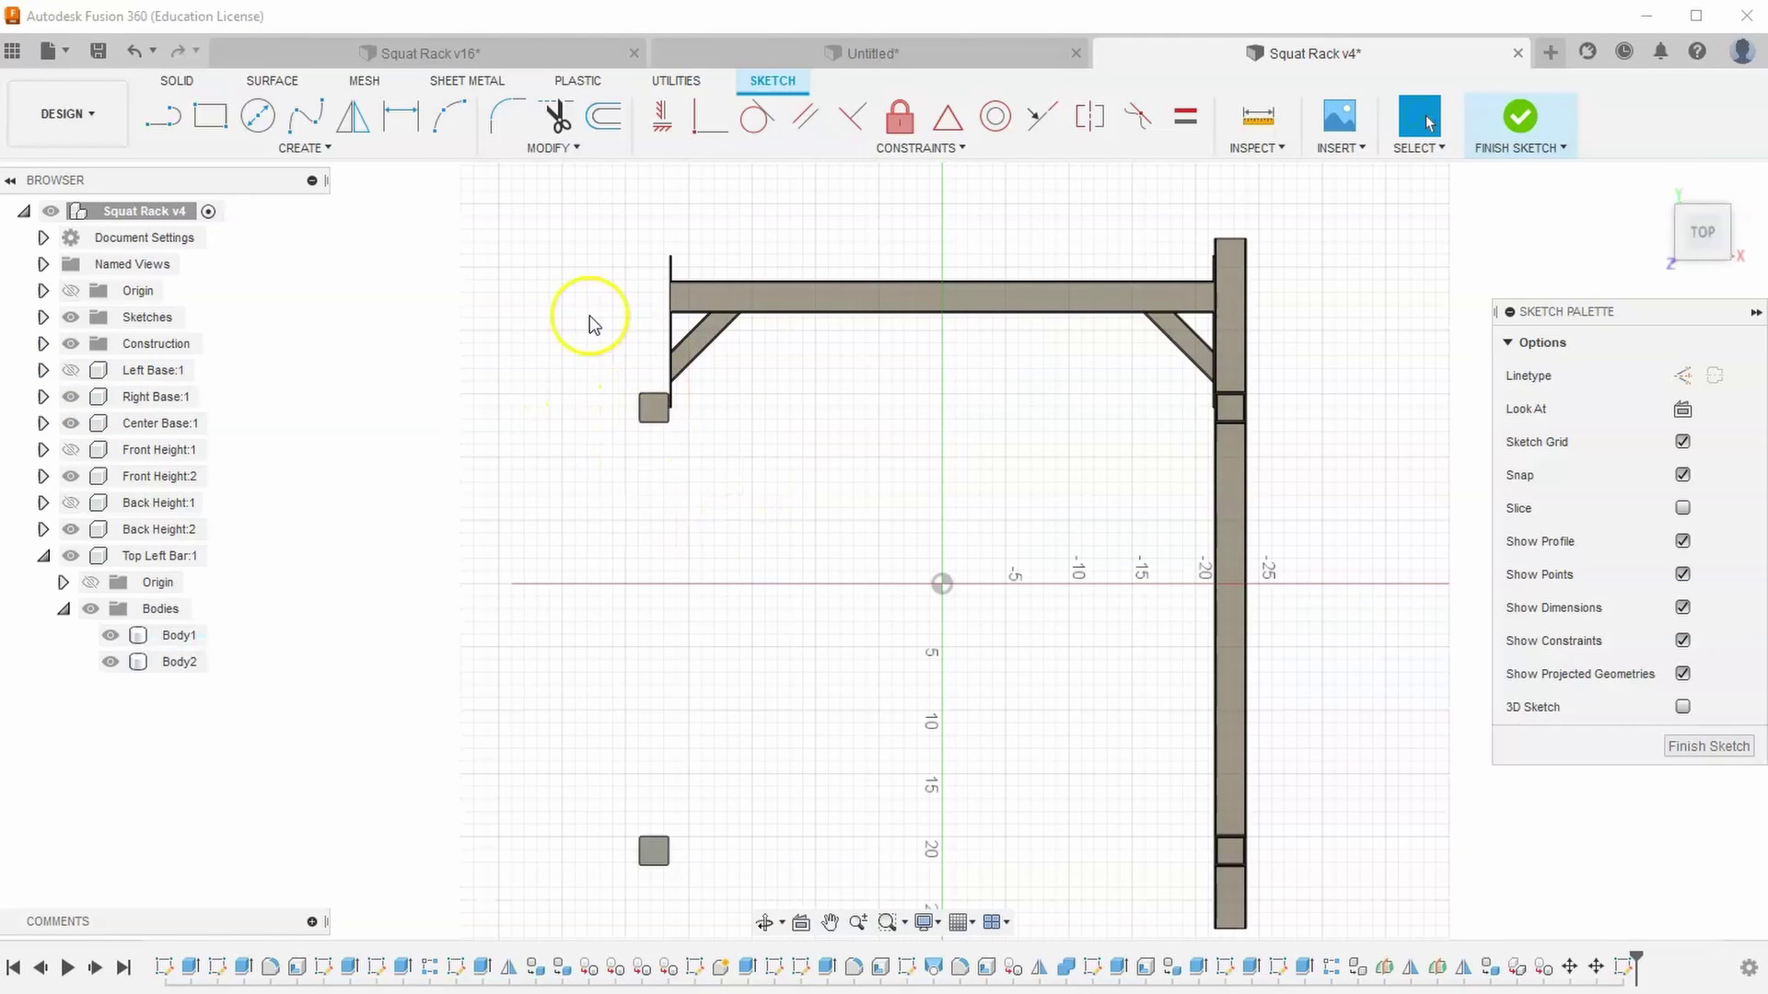
{"action": "key", "text": "alt+Tab"}
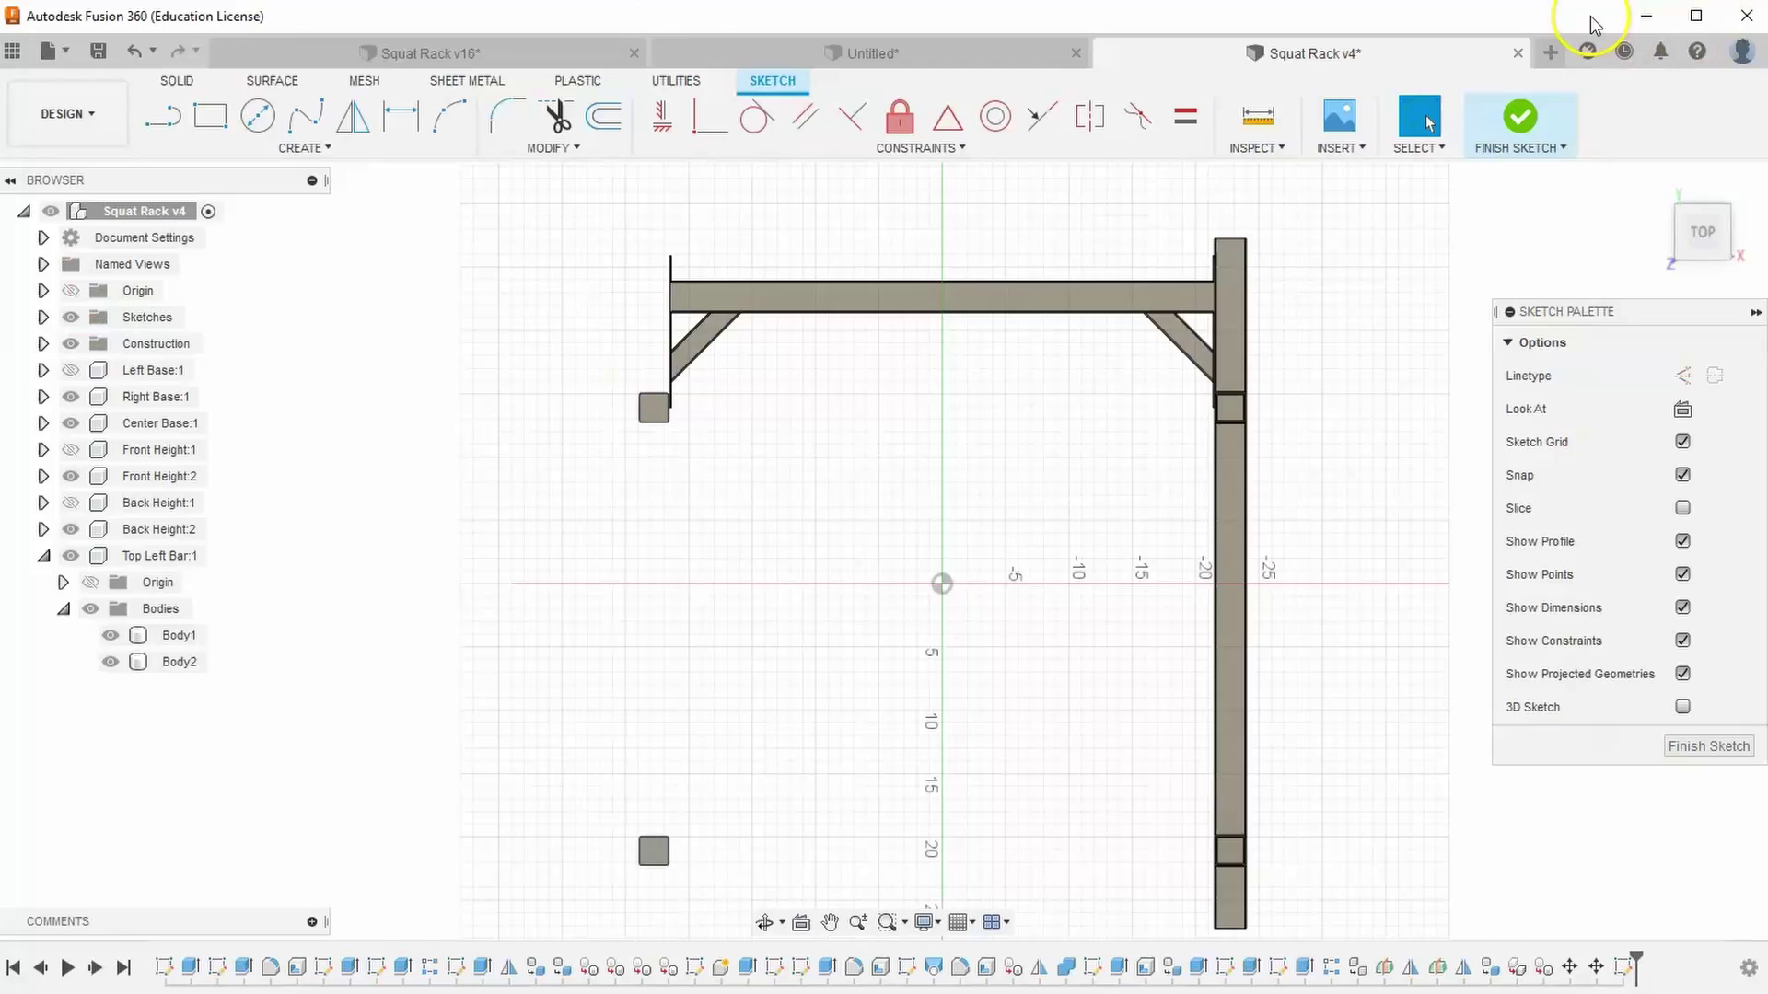
{"action": "left_click", "coordinate": [210, 116]}
{"action": "scroll", "coordinate": [608, 387], "scroll_direction": "up", "scroll_amount": 3}
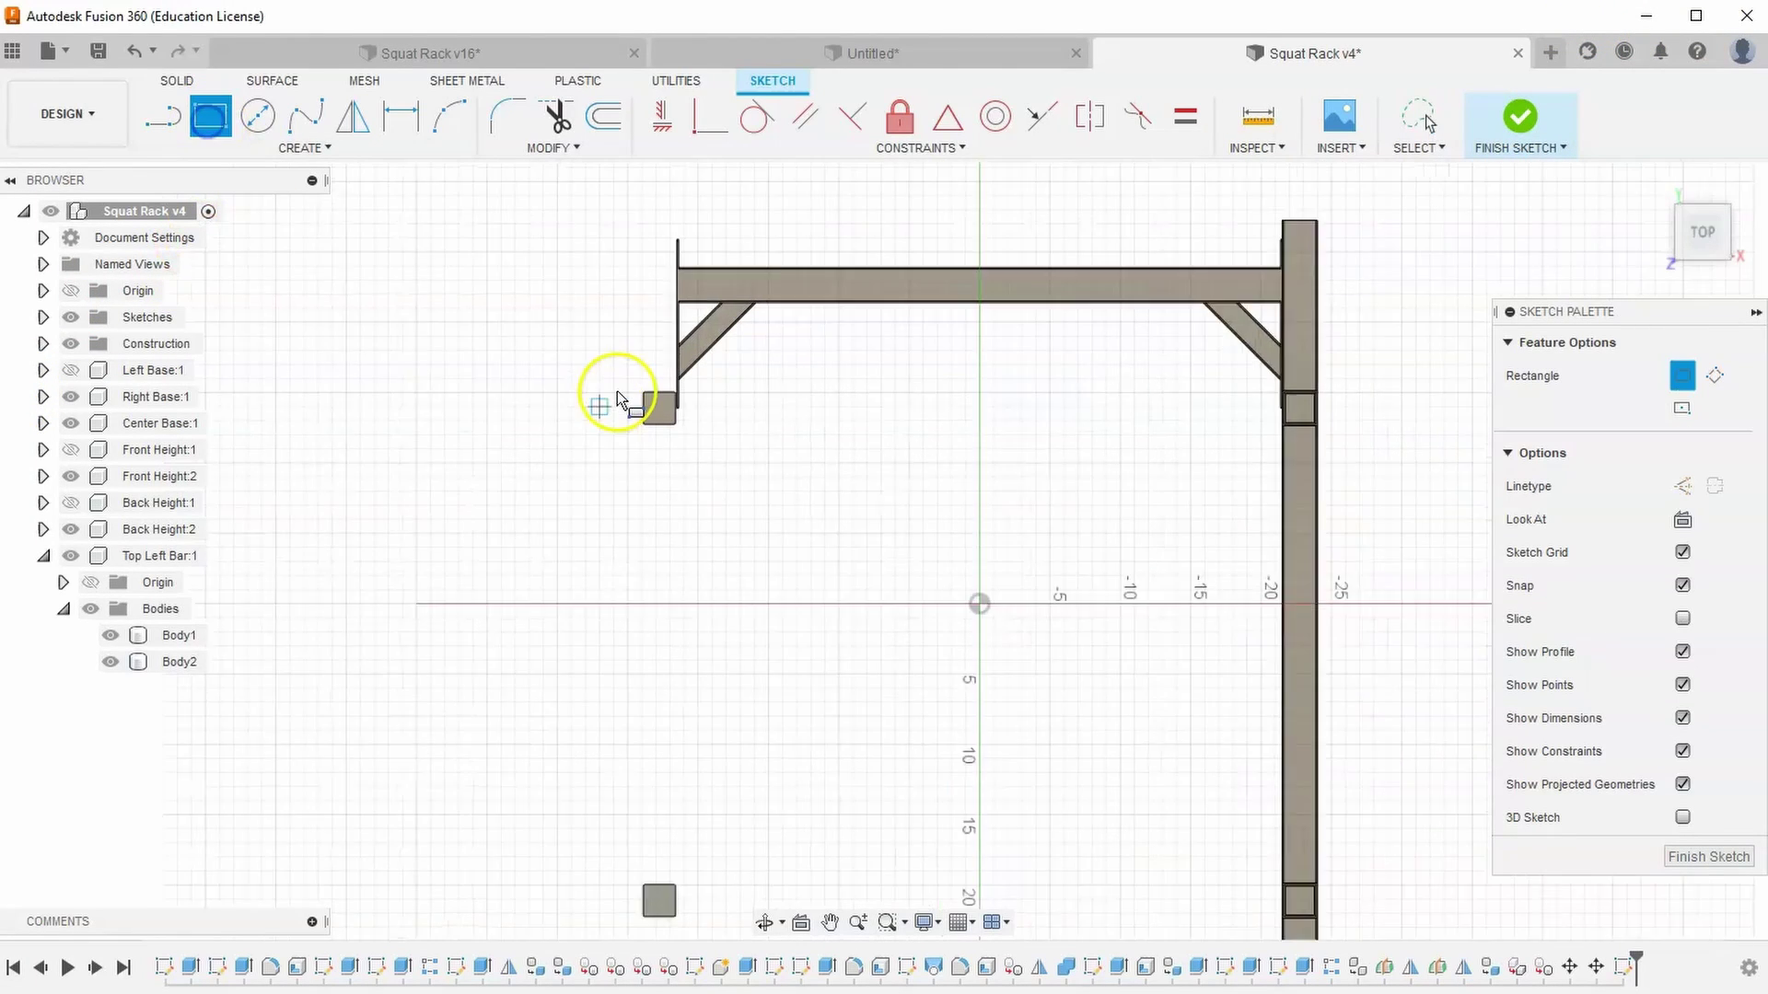
{"action": "left_click", "coordinate": [635, 363]}
{"action": "middle_click_drag", "start_coordinate": [632, 511], "coordinate": [600, 203]}
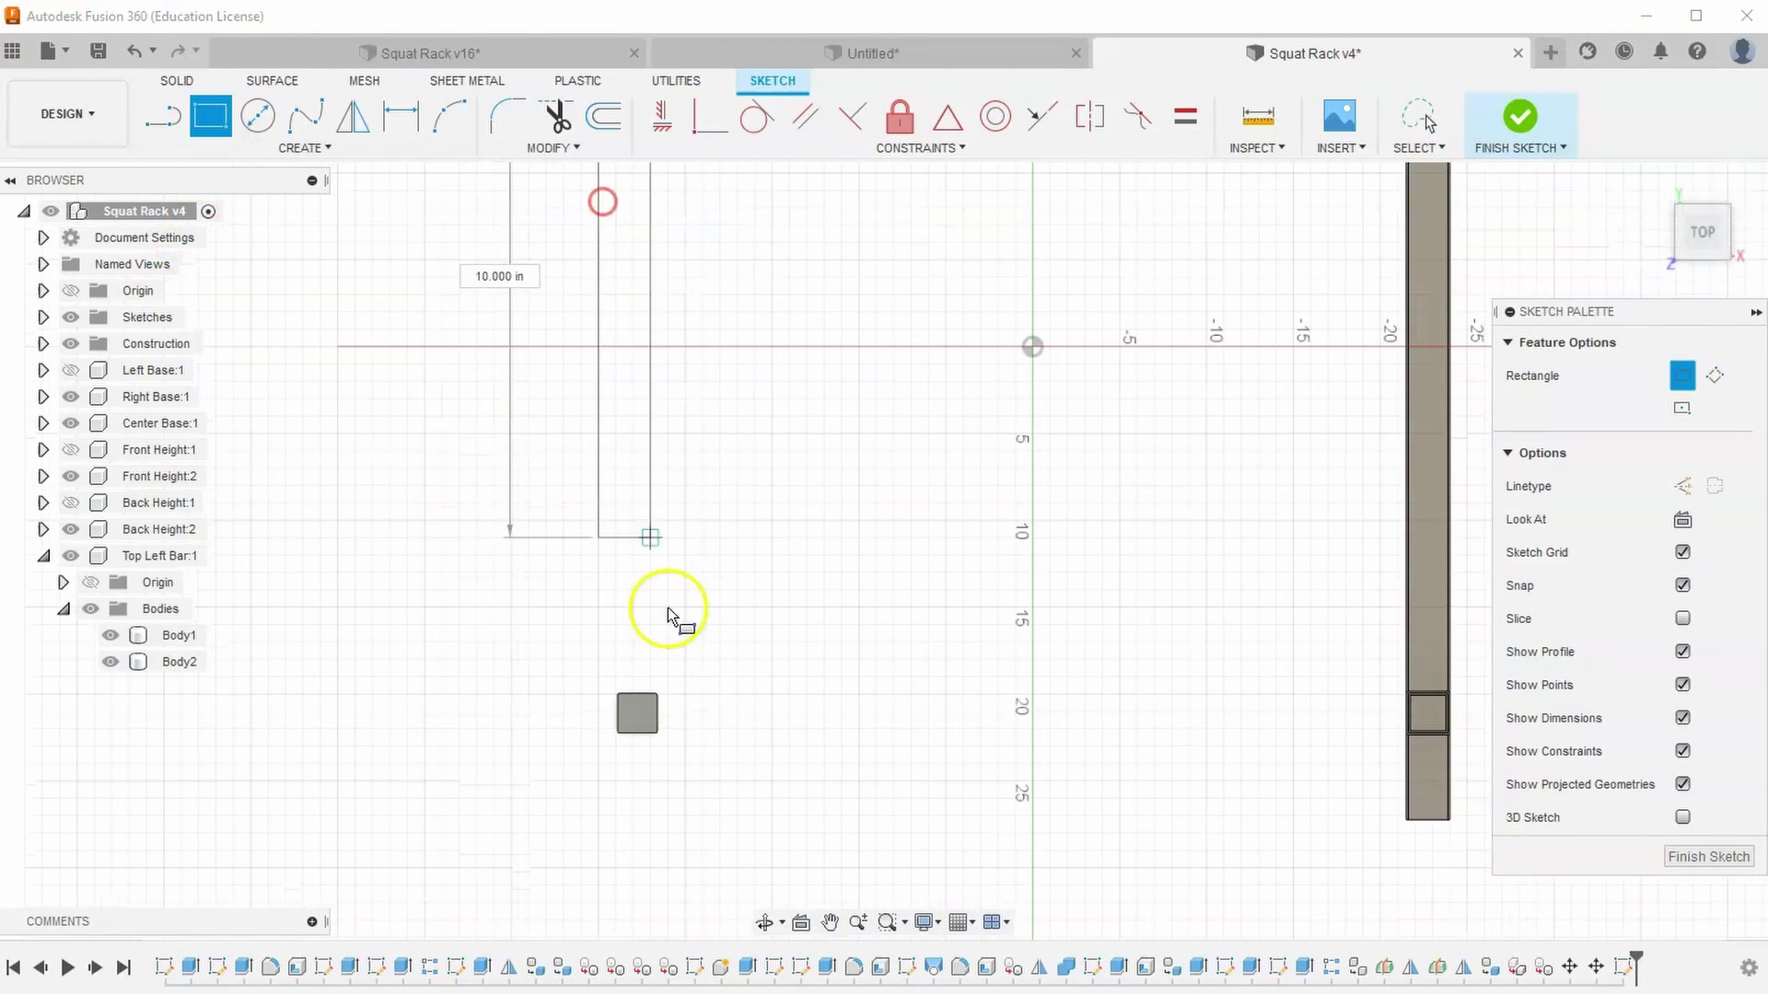
{"action": "left_click", "coordinate": [664, 752]}
{"action": "scroll", "coordinate": [663, 753], "scroll_direction": "down", "scroll_amount": 5}
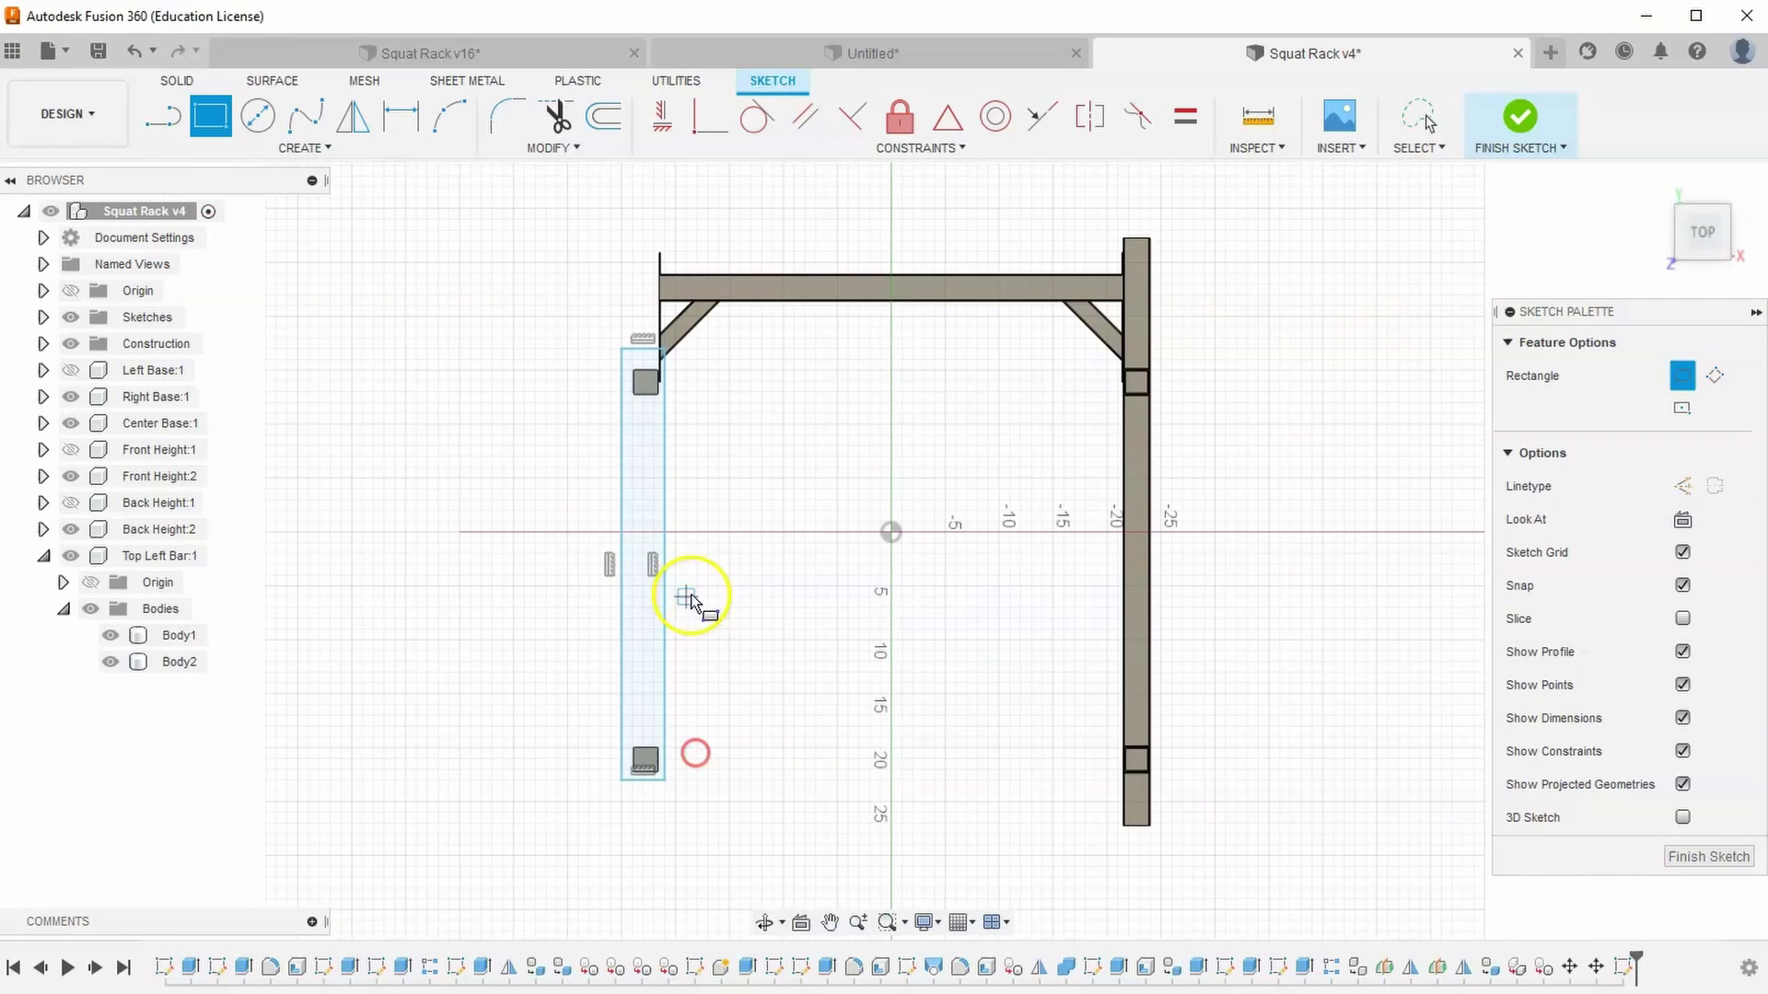
Constrain the rectangle's two long sides collinear with the outer and inner side edges of the rear stub
{"action": "left_click", "coordinate": [1038, 137]}
{"action": "scroll", "coordinate": [644, 374], "scroll_direction": "up", "scroll_amount": 5}
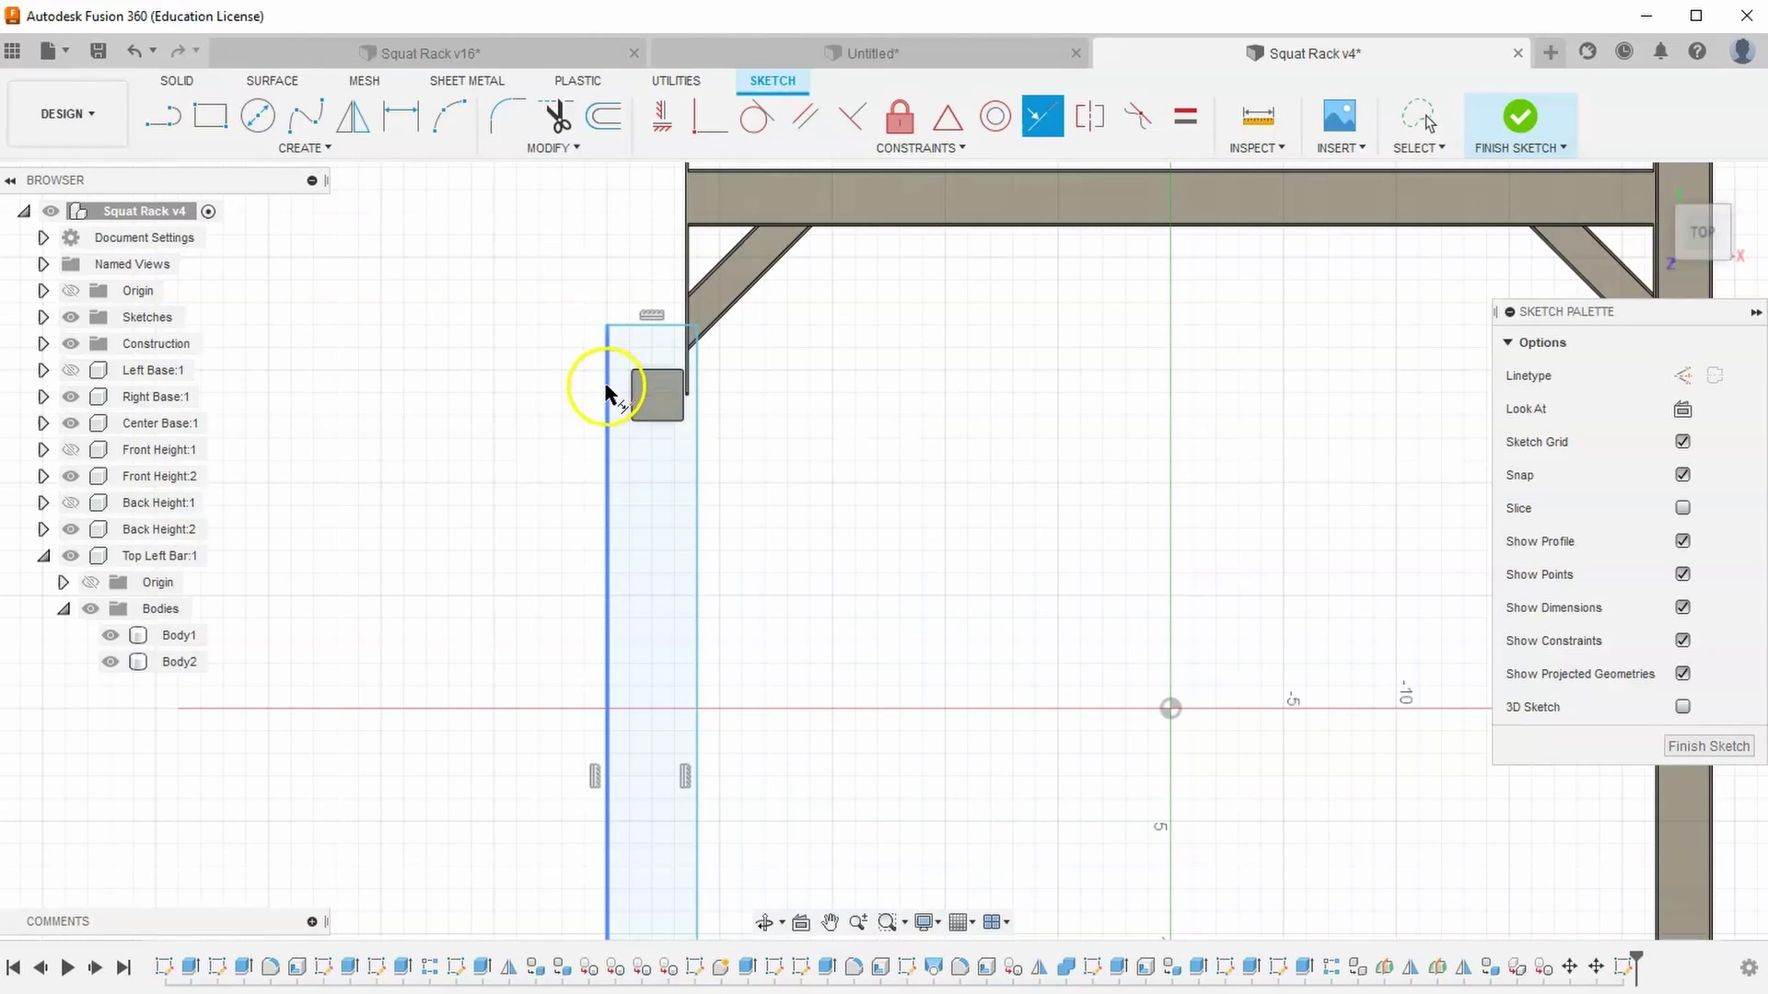
{"action": "left_click", "coordinate": [606, 387]}
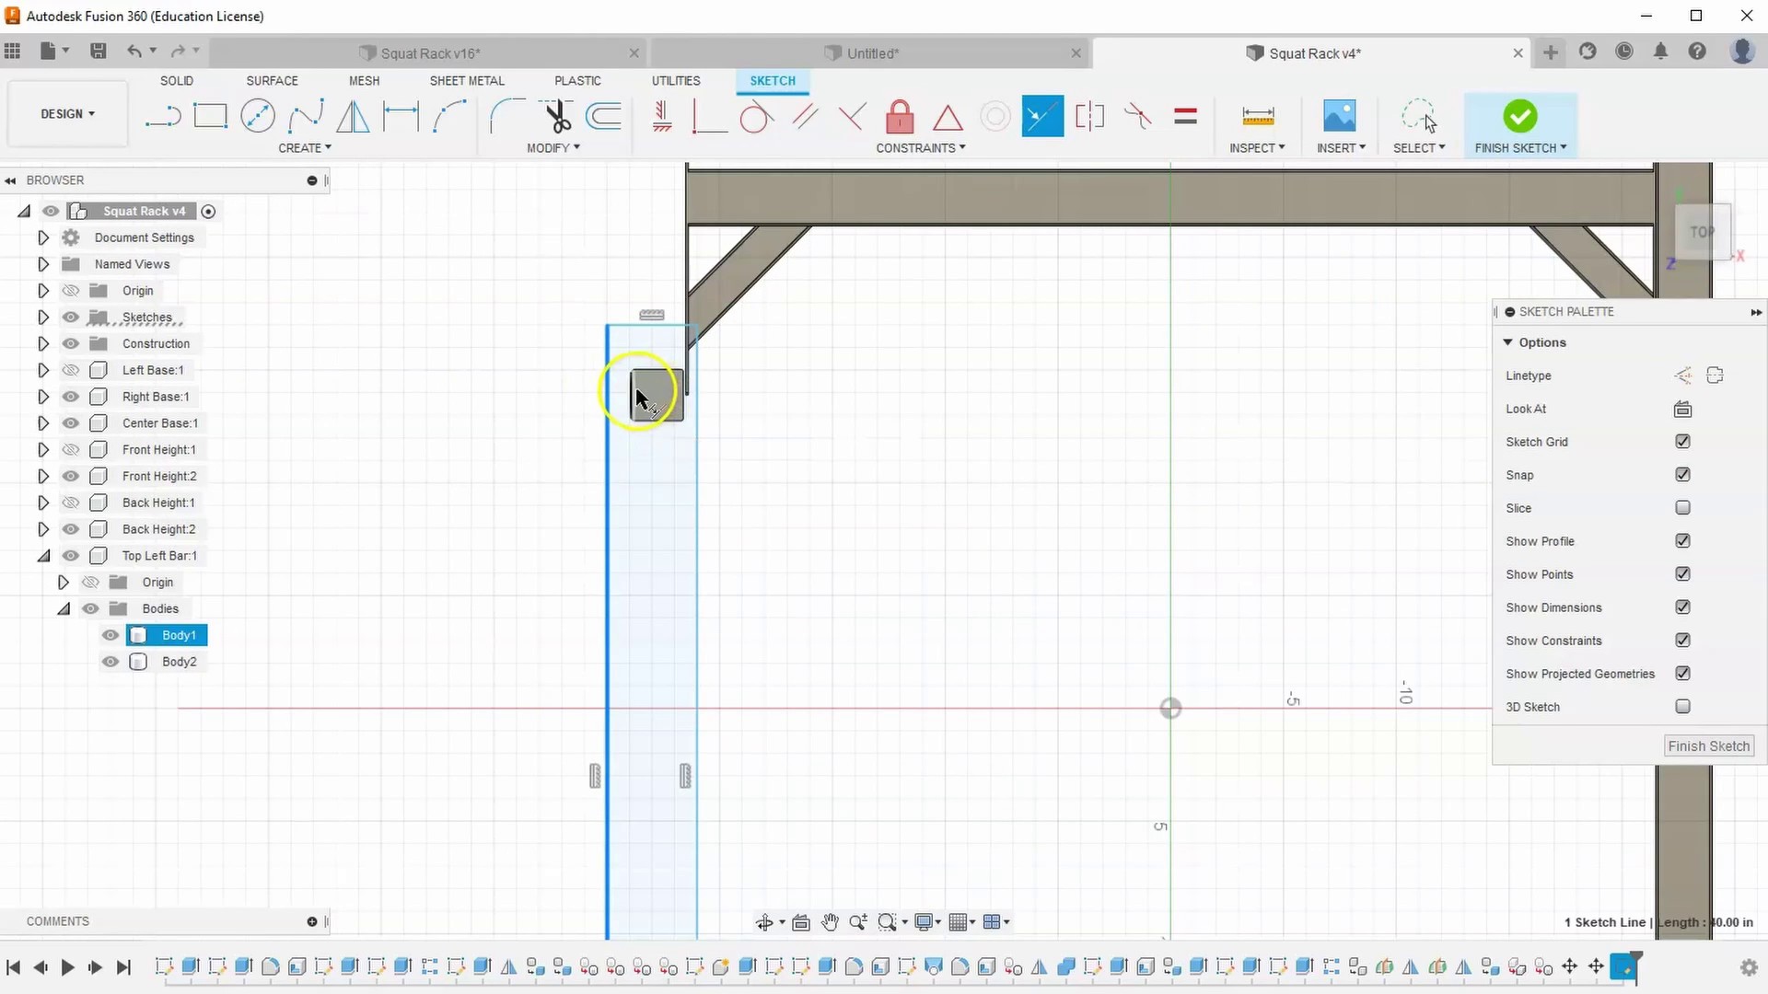
{"action": "left_click", "coordinate": [633, 396]}
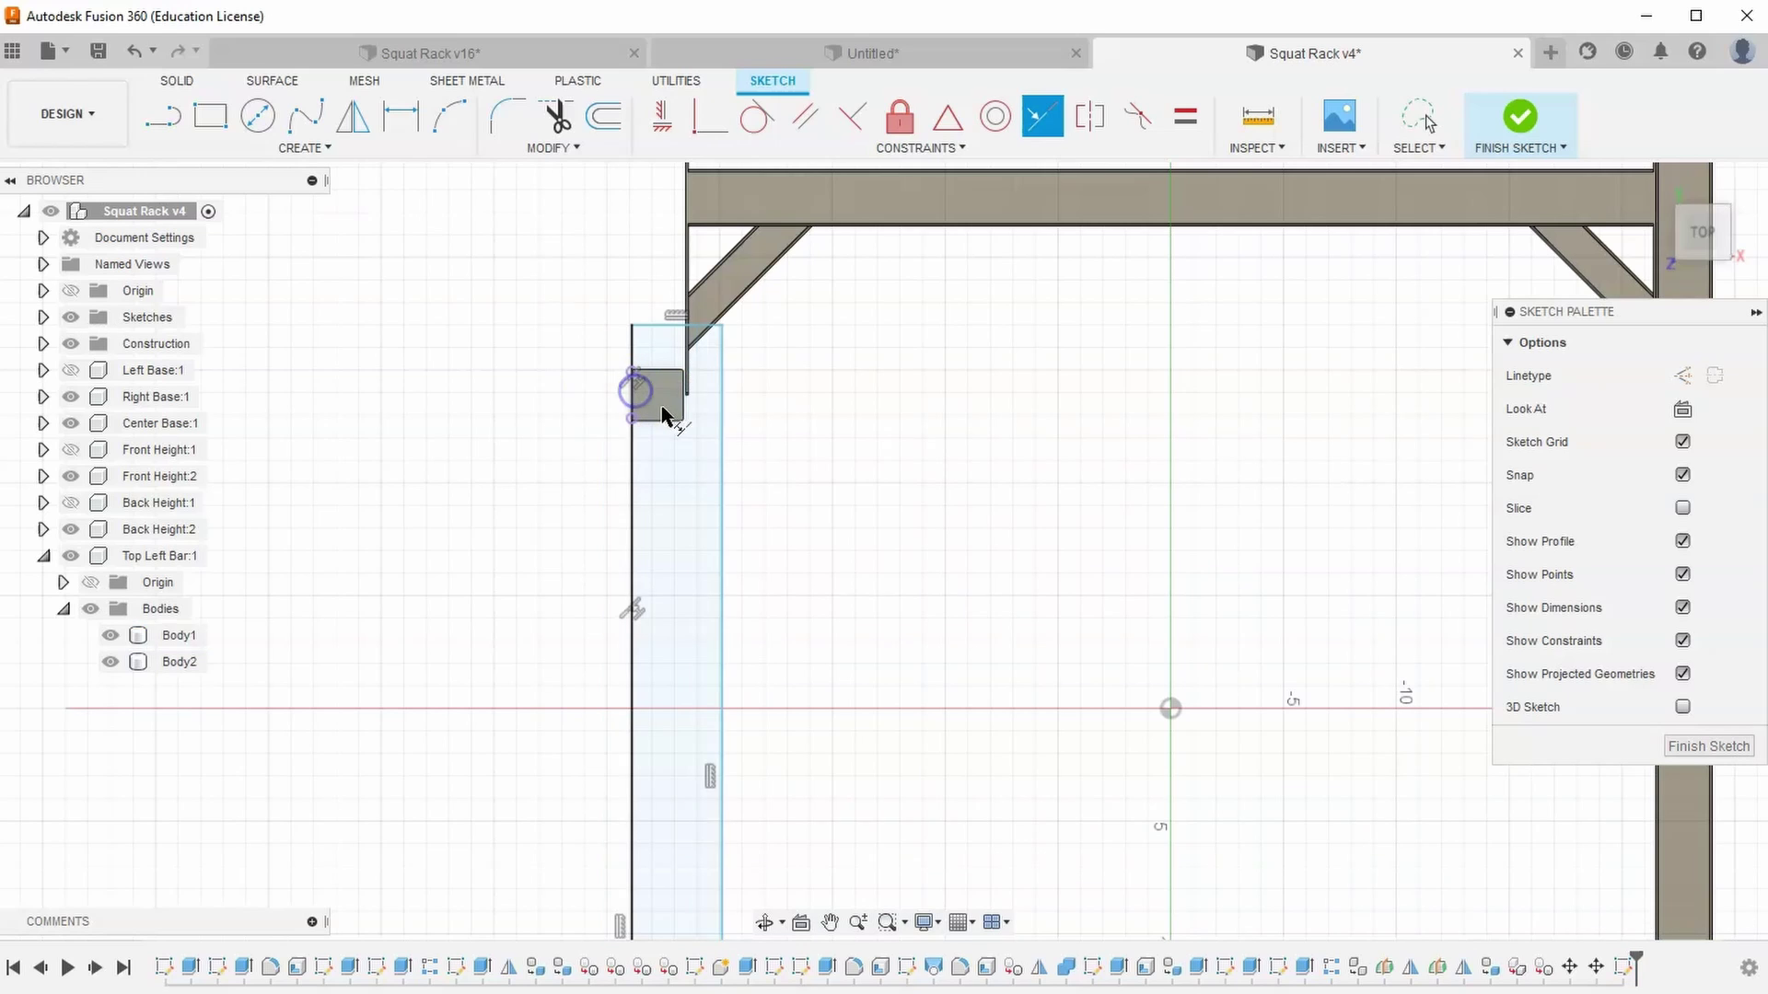
{"action": "left_click", "coordinate": [697, 405]}
{"action": "scroll", "coordinate": [679, 419], "scroll_direction": "up", "scroll_amount": 3}
{"action": "scroll", "coordinate": [688, 405], "scroll_direction": "up", "scroll_amount": 2}
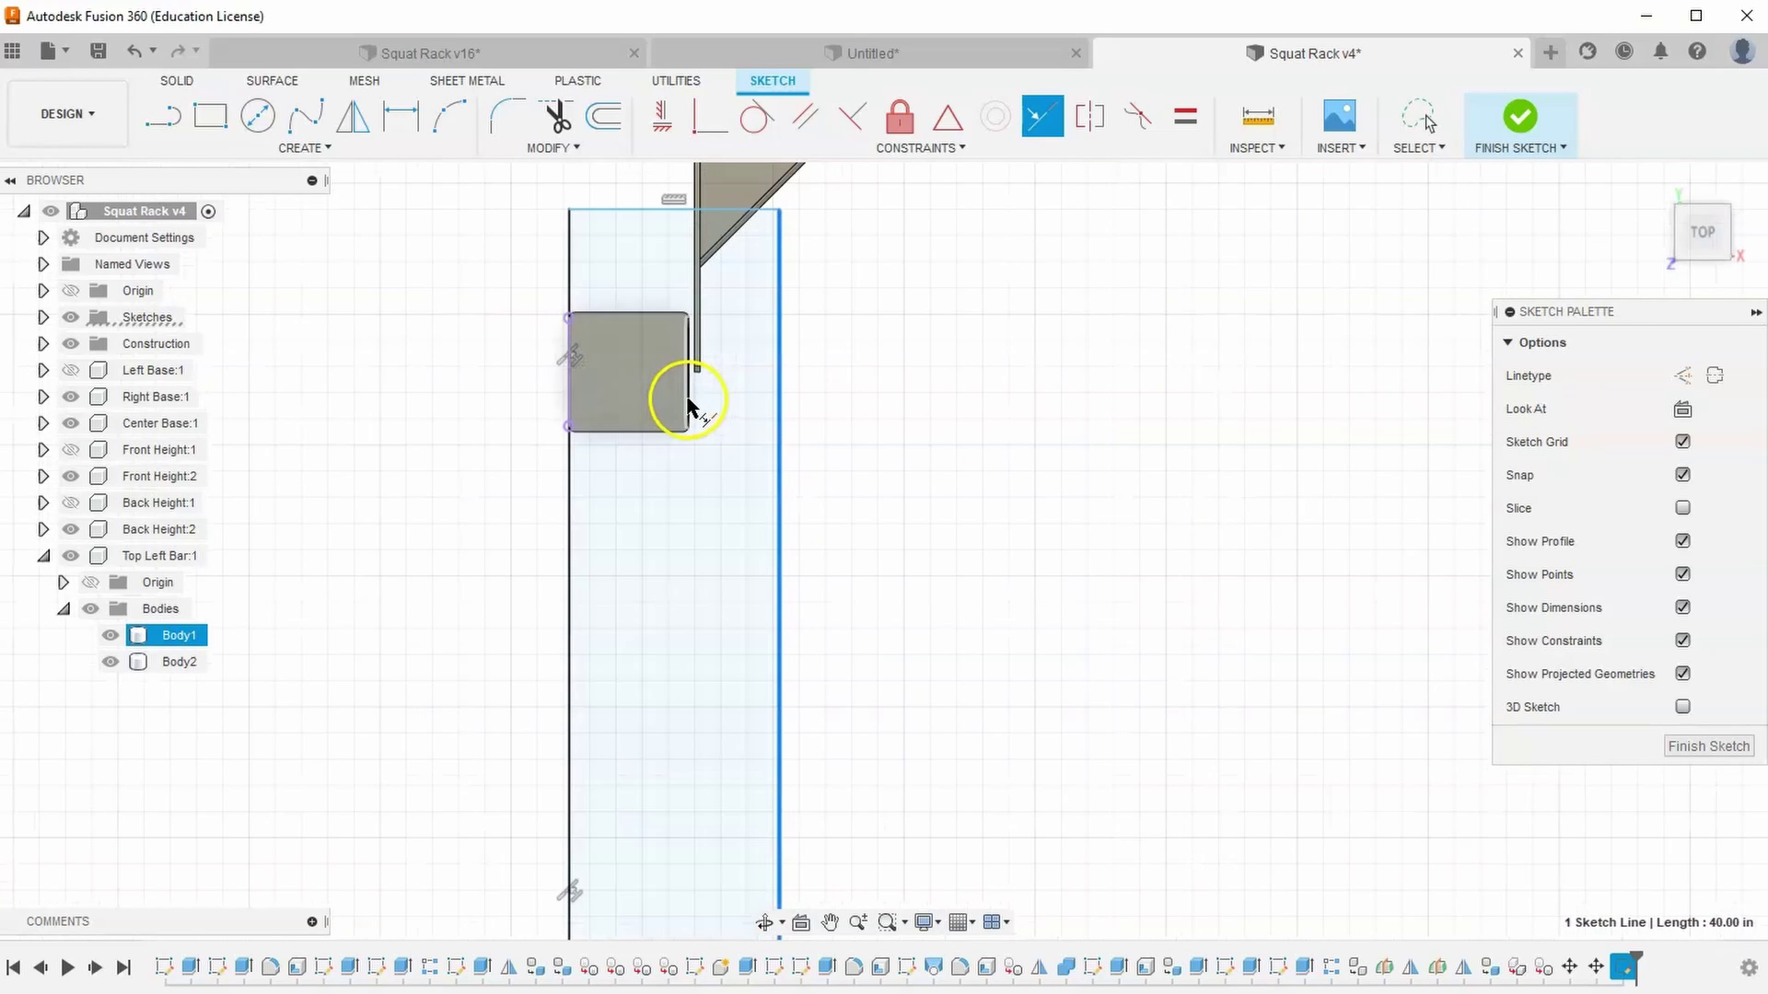
{"action": "left_click", "coordinate": [688, 405]}
{"action": "scroll", "coordinate": [703, 460], "scroll_direction": "down", "scroll_amount": 5}
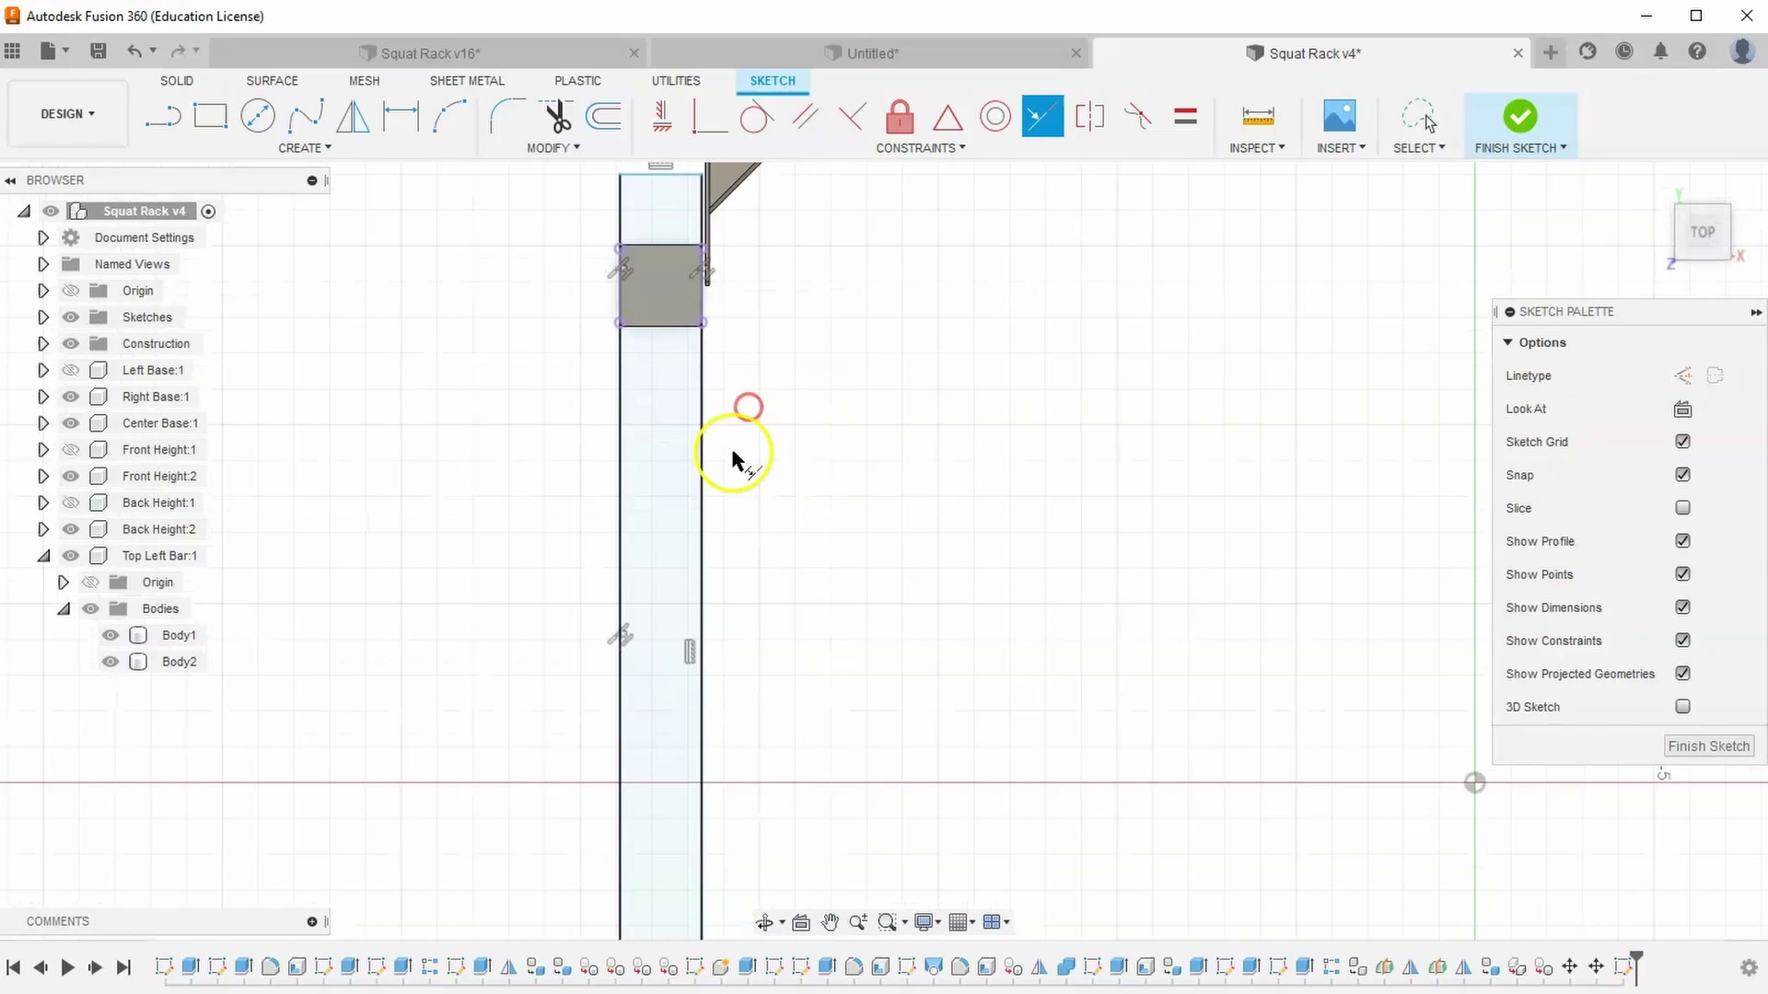
Dimension the rectangle's front end 0.25 in beyond the front stub's outer edge
{"action": "mouse_move", "coordinate": [706, 461]}
{"action": "middle_mouse_down"}
{"action": "mouse_move", "coordinate": [604, 277]}
{"action": "mouse_move", "coordinate": [613, 296]}
{"action": "middle_mouse_up"}
{"action": "left_click", "coordinate": [400, 114]}
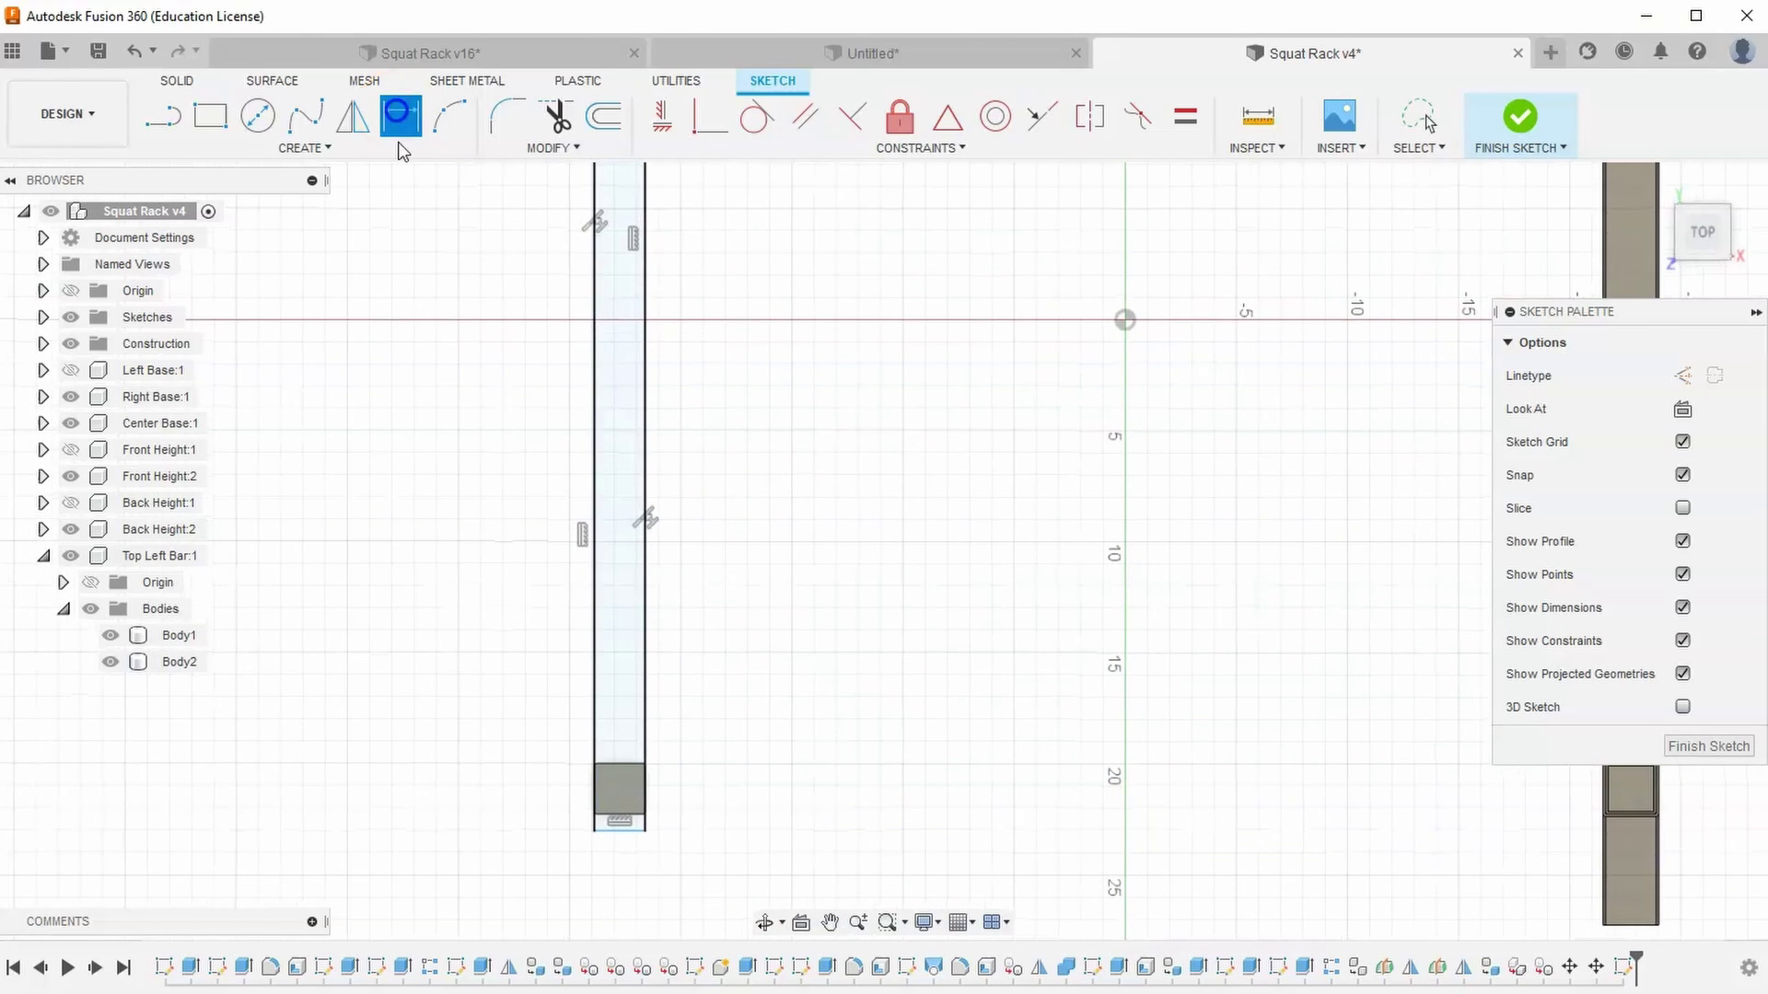
{"action": "scroll", "coordinate": [656, 765], "scroll_direction": "up", "scroll_amount": 2}
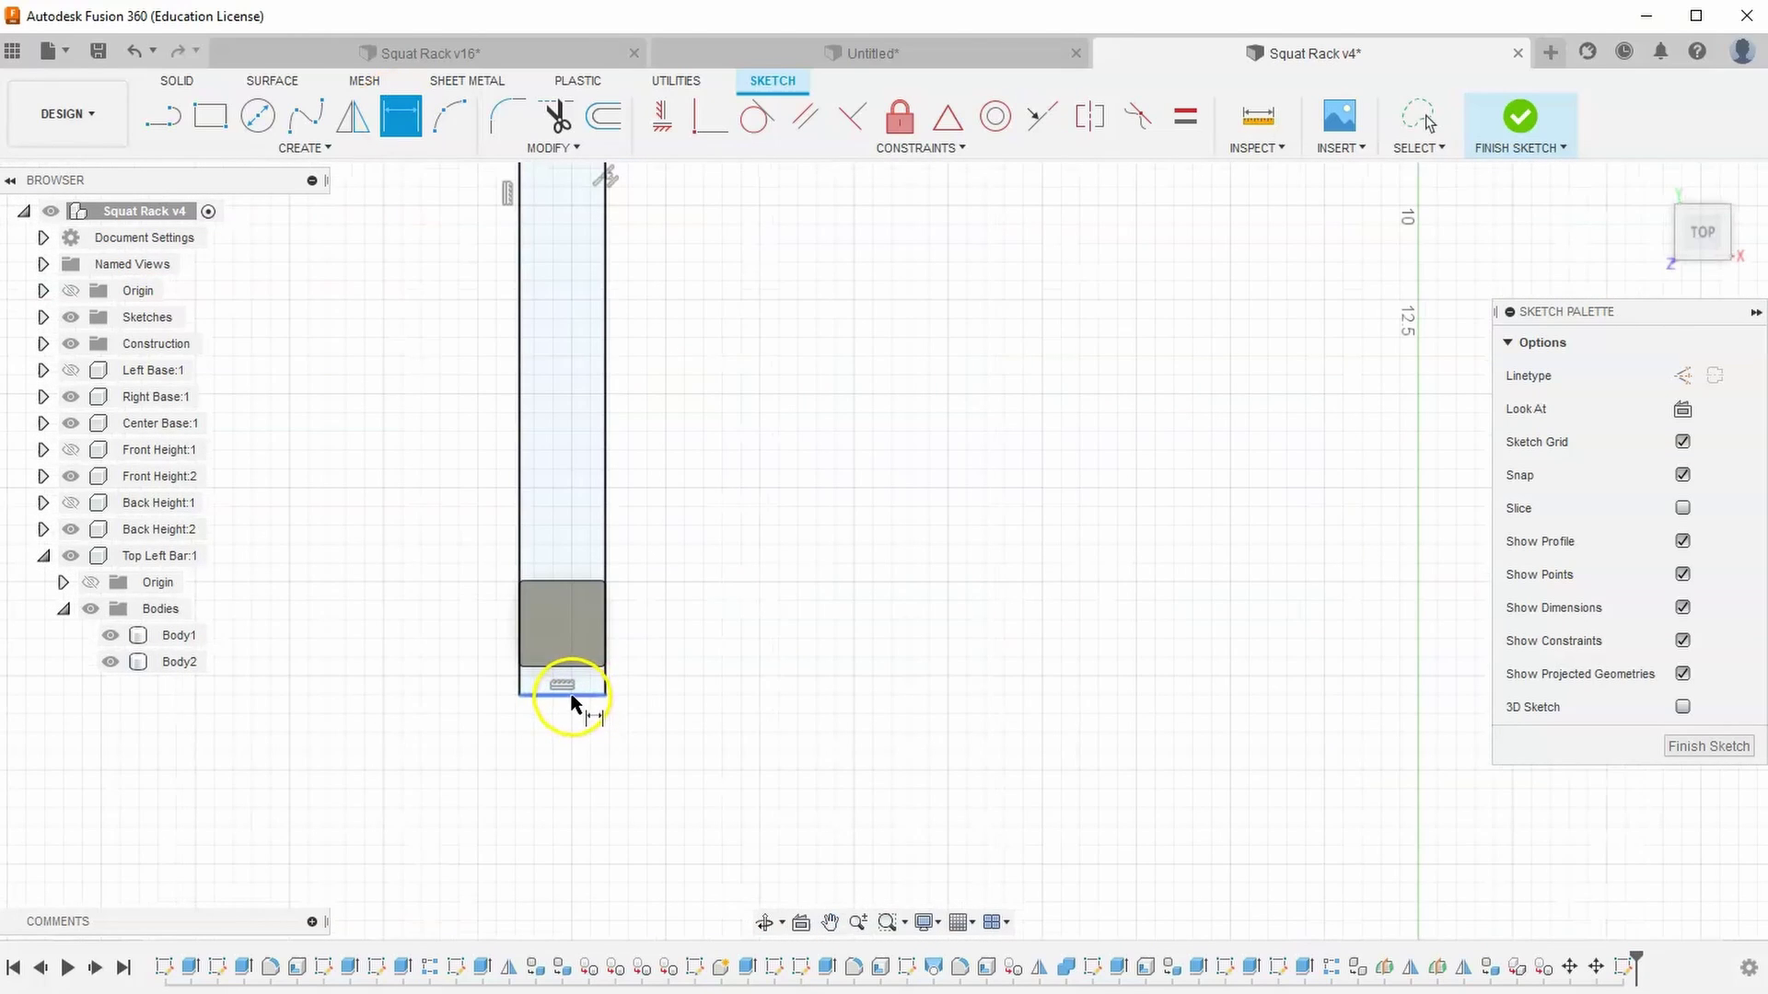
{"action": "left_click", "coordinate": [567, 693]}
{"action": "left_click", "coordinate": [568, 673]}
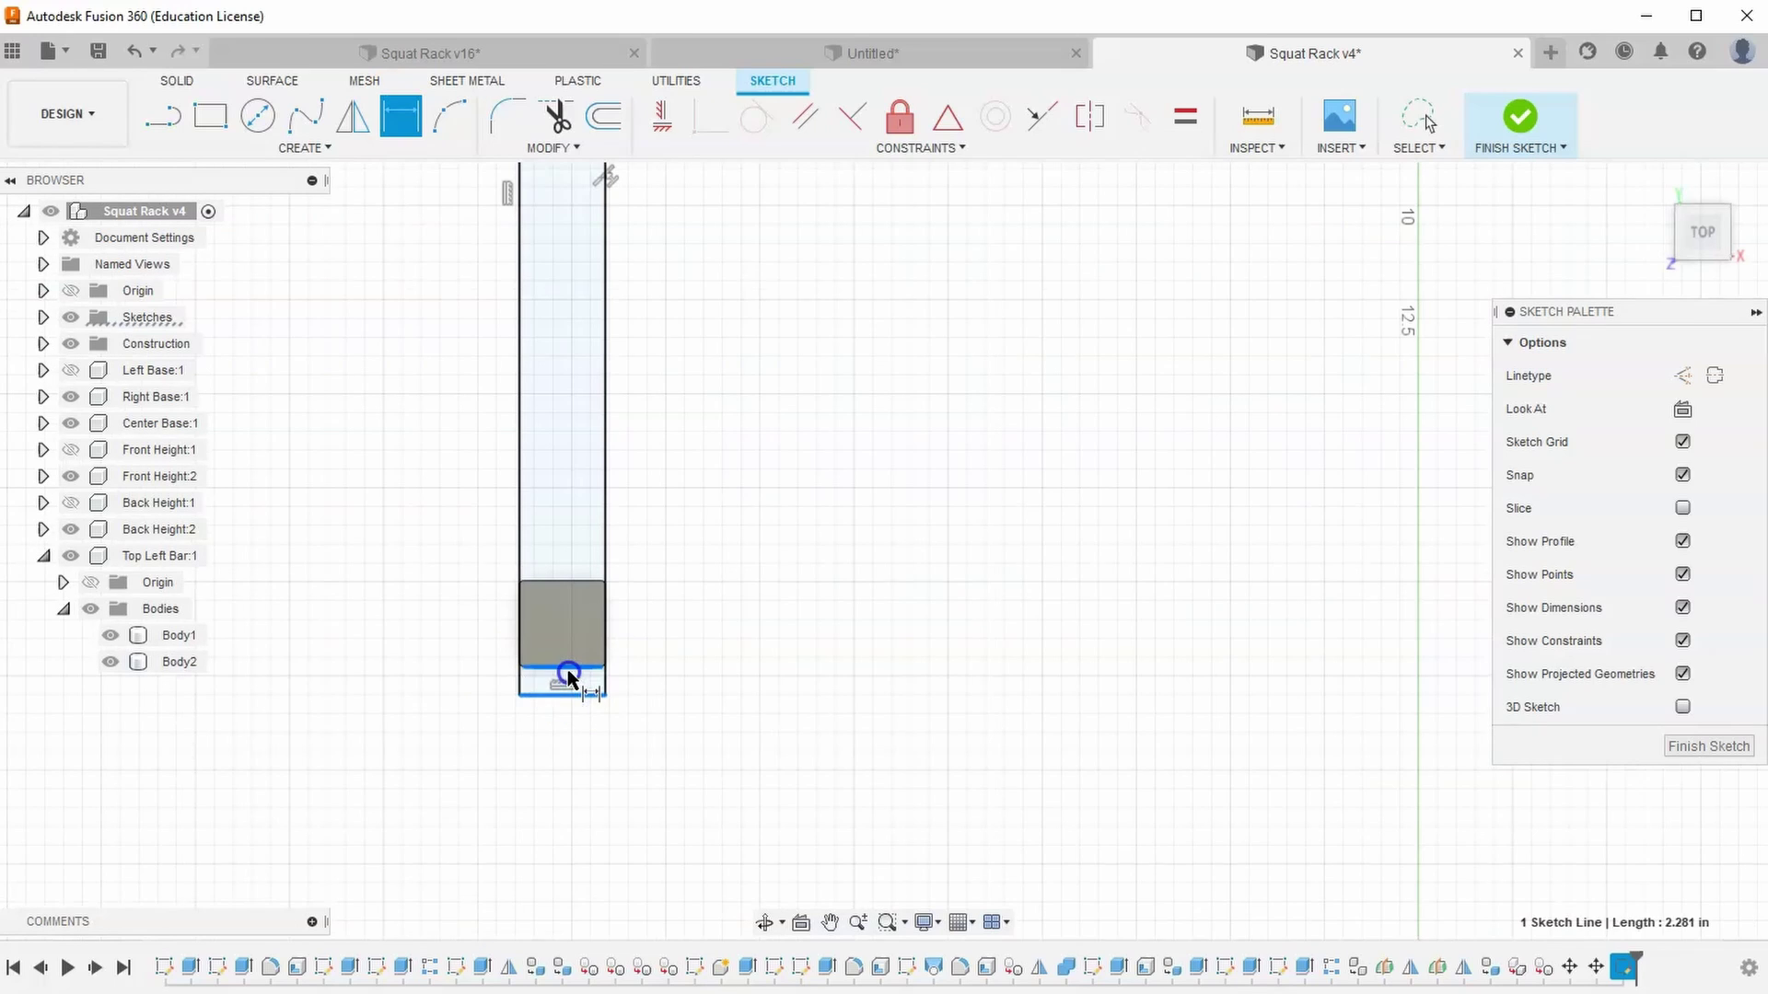
{"action": "left_click", "coordinate": [417, 647]}
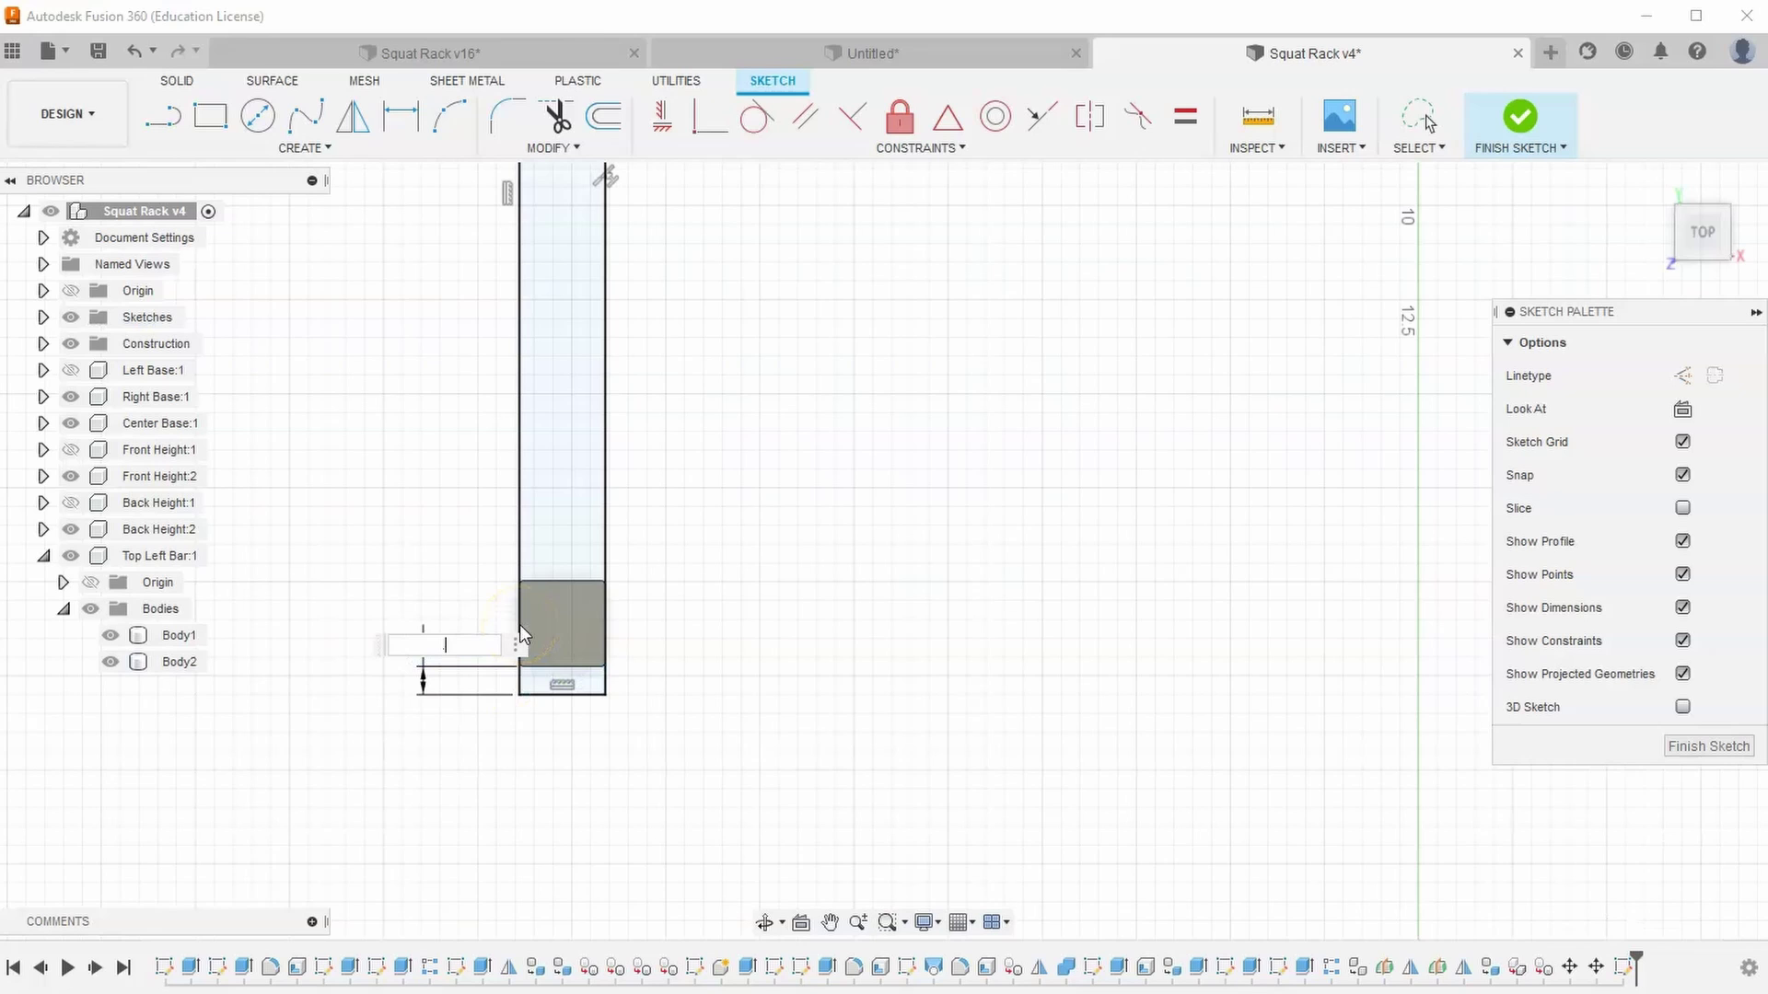
{"action": "key", "text": "Return"}
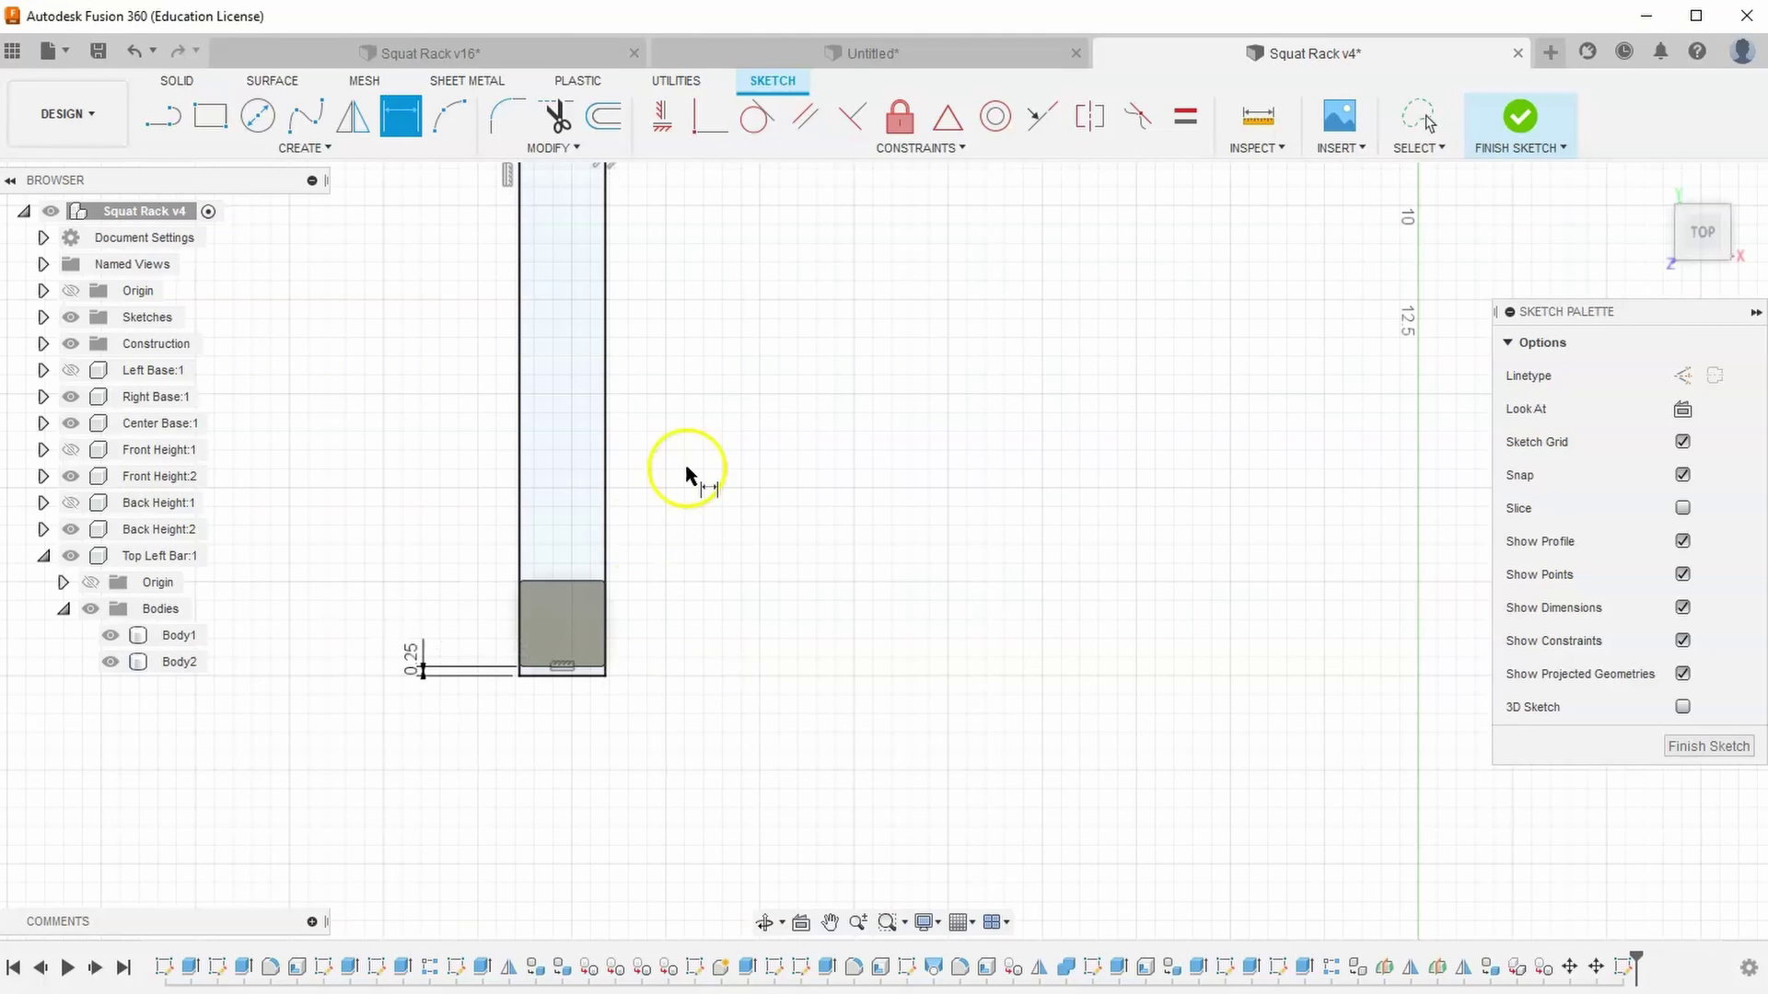
Dimension the rectangle's rear end 0.25 in beyond the rear stub's outer edge and finish the sketch
{"action": "middle_click_drag", "start_coordinate": [674, 438], "coordinate": [570, 986]}
{"action": "middle_click_drag", "start_coordinate": [429, 355], "coordinate": [482, 632]}
{"action": "middle_click_drag", "start_coordinate": [503, 469], "coordinate": [446, 719]}
{"action": "scroll", "coordinate": [462, 361], "scroll_direction": "up", "scroll_amount": 1}
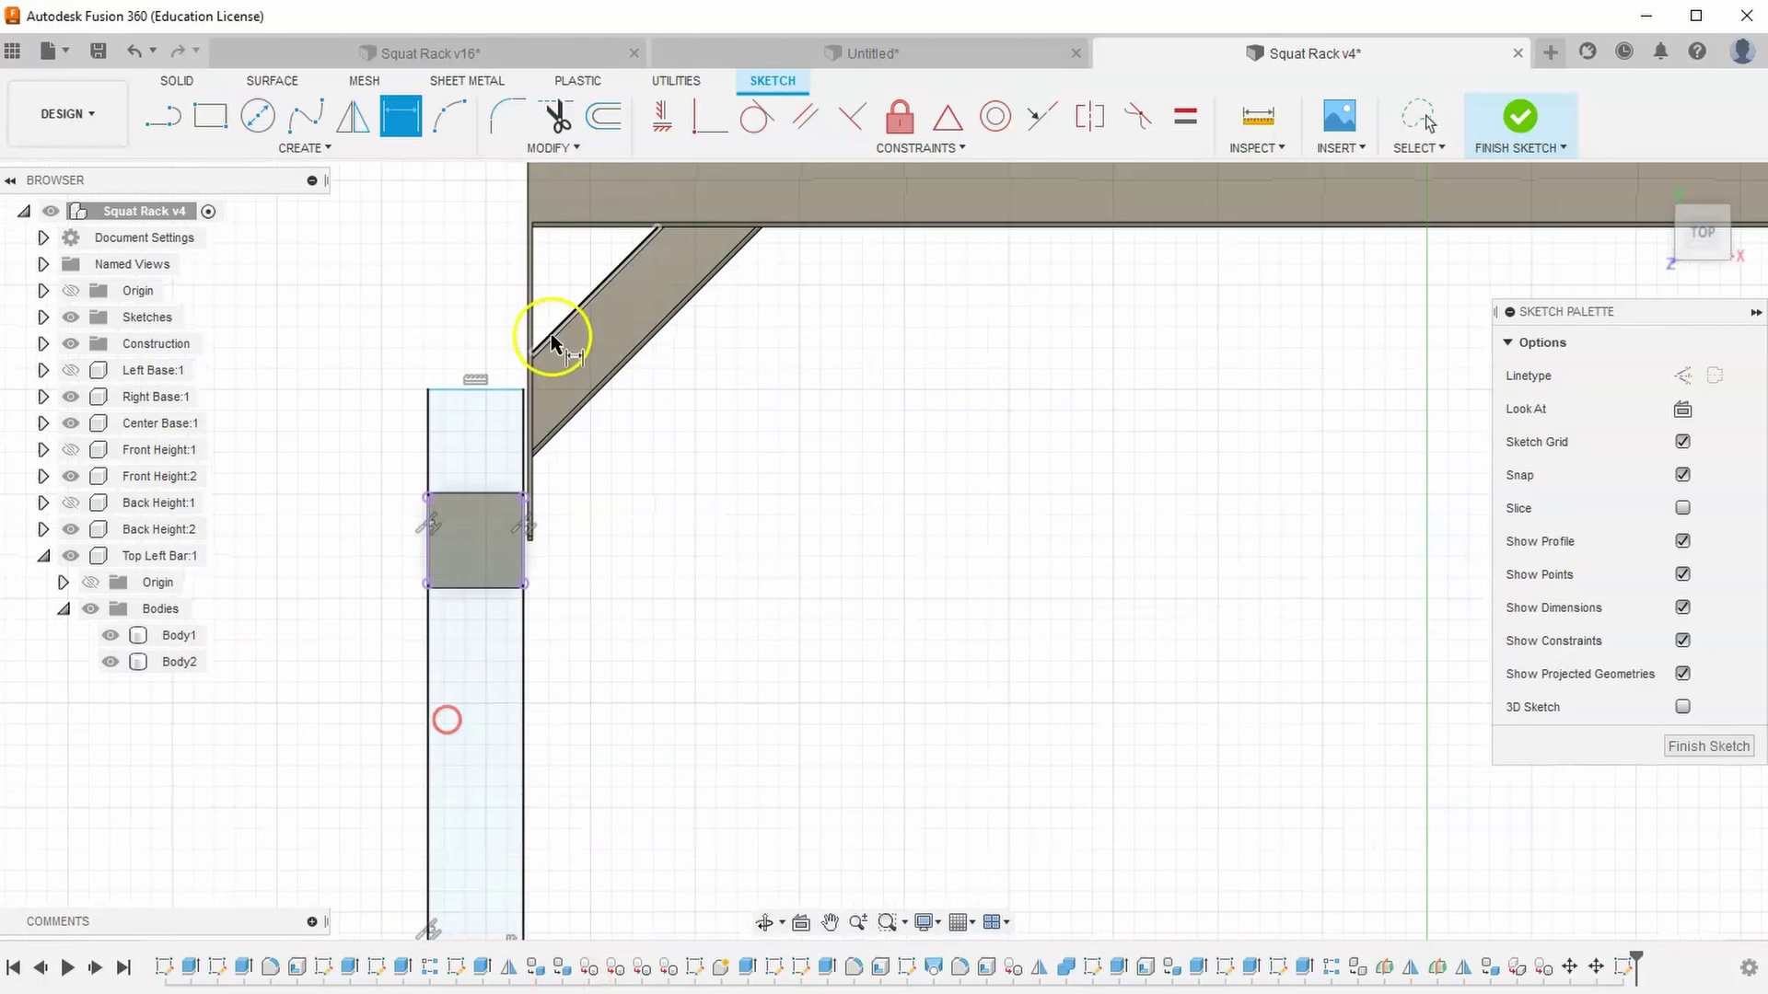
{"action": "left_click", "coordinate": [478, 405]}
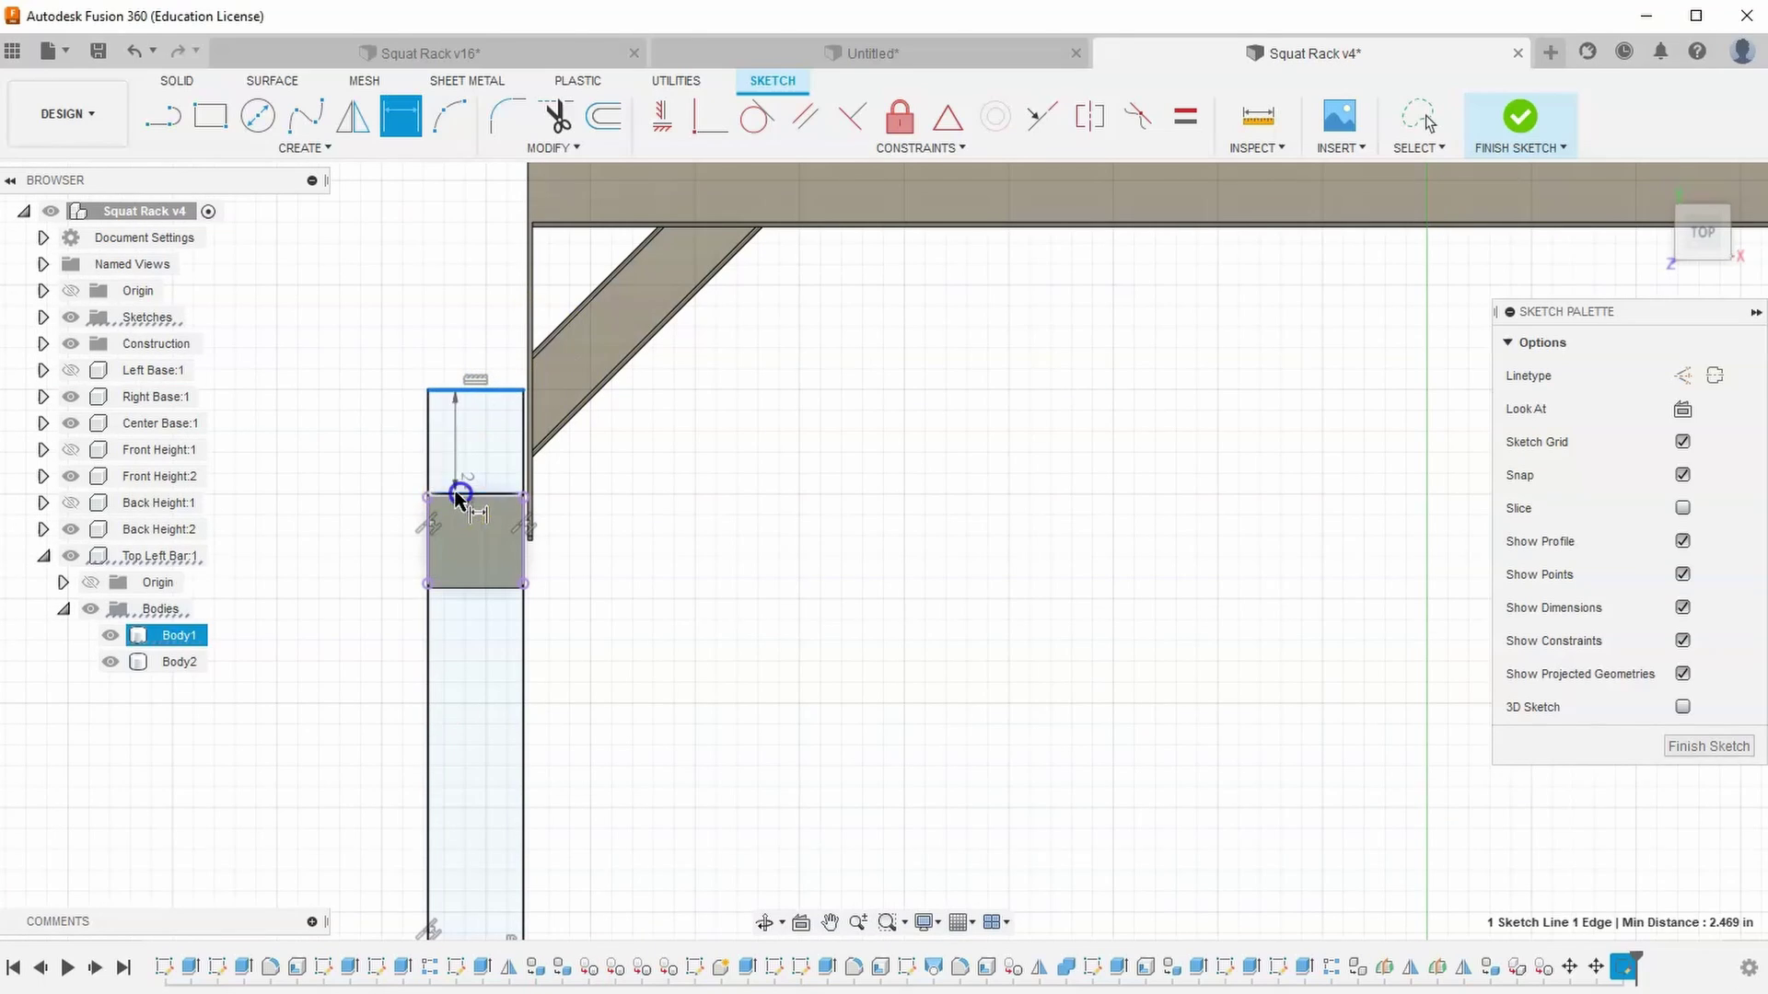
{"action": "left_click", "coordinate": [461, 494]}
{"action": "left_click", "coordinate": [551, 505]}
{"action": "type", "text": ".25"}
{"action": "key", "text": "Return"}
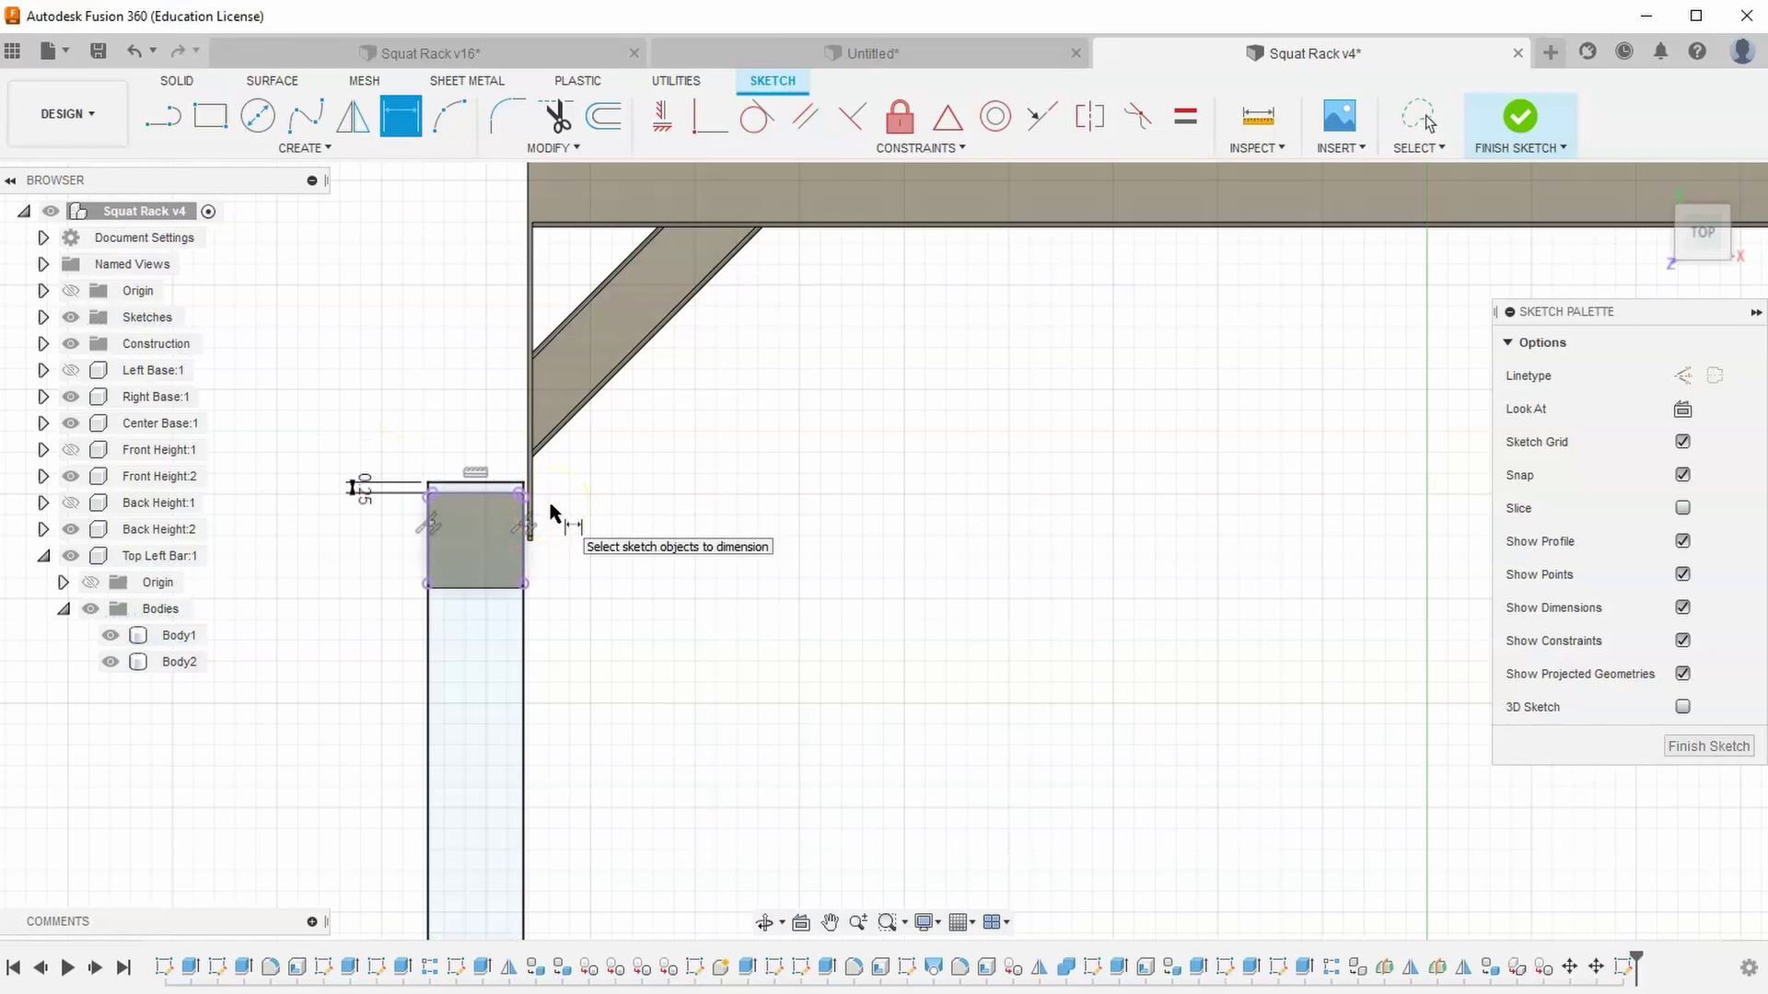
{"action": "left_click", "coordinate": [609, 459]}
{"action": "left_click", "coordinate": [797, 431]}
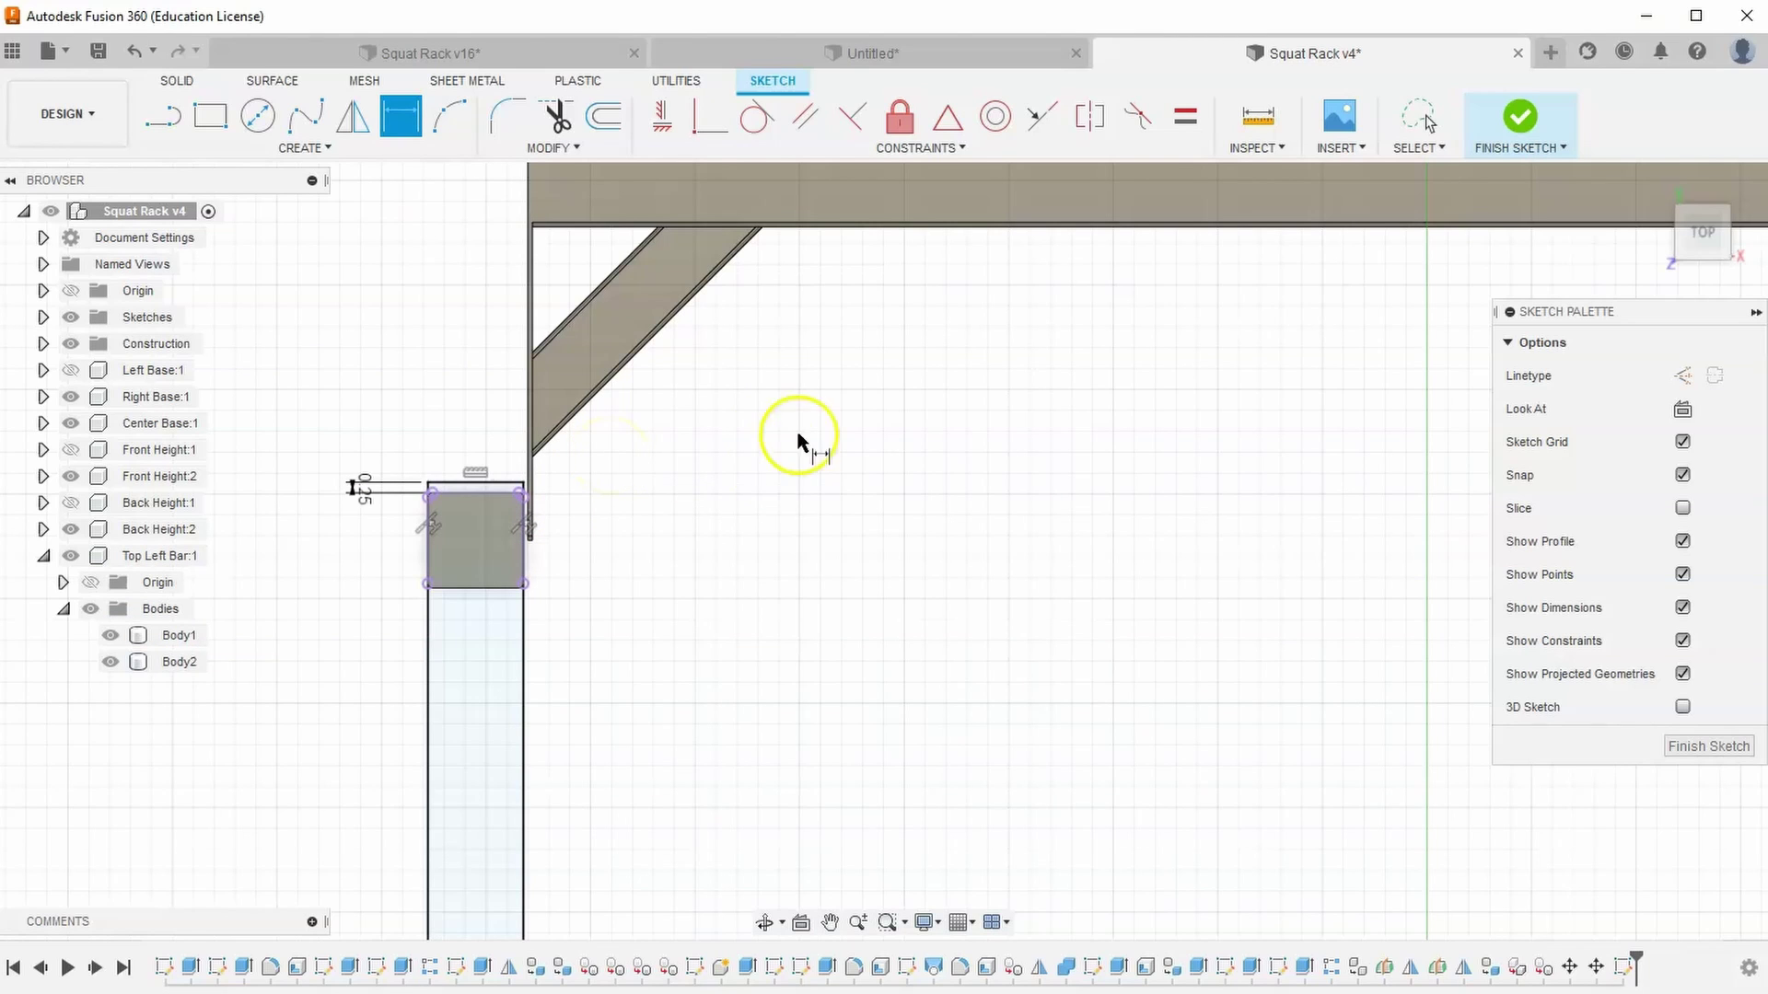
{"action": "left_click", "coordinate": [1423, 329]}
{"action": "left_click", "coordinate": [1519, 120]}
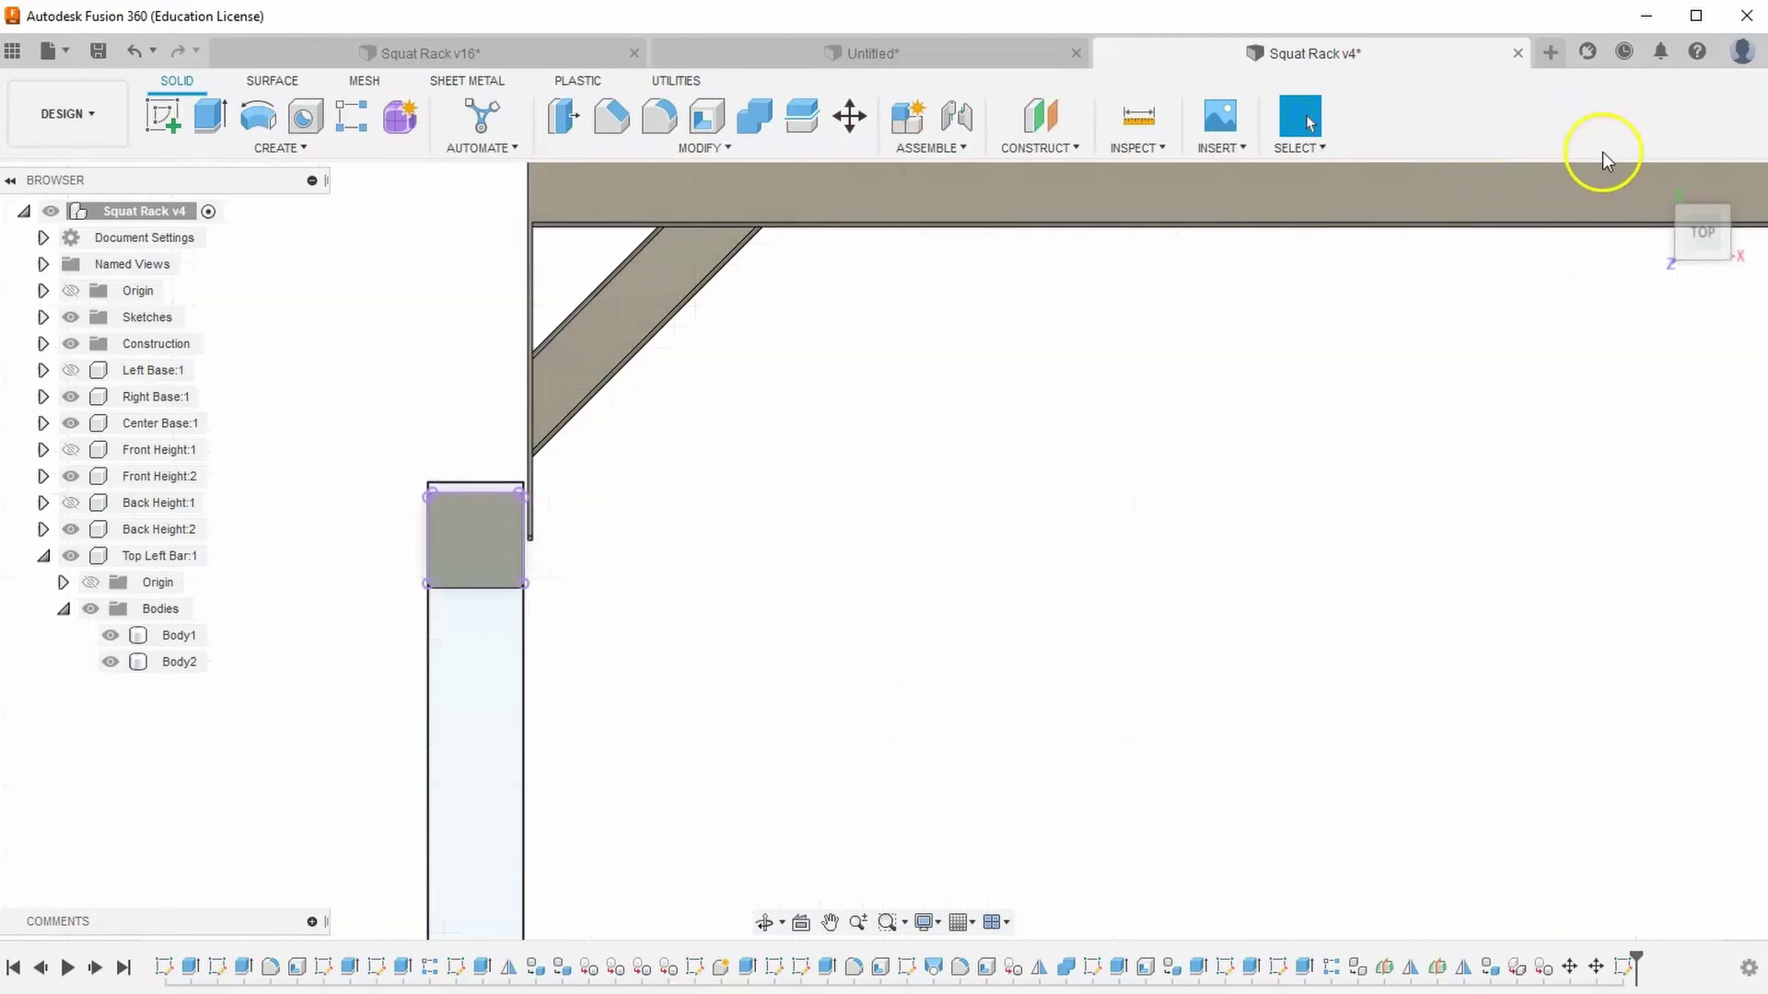
Extrude the three bar profiles, including those above the front stub, 2.5 in upward as a new body, checking the reference photo
{"action": "left_click", "coordinate": [1658, 182]}
{"action": "left_click", "coordinate": [210, 115]}
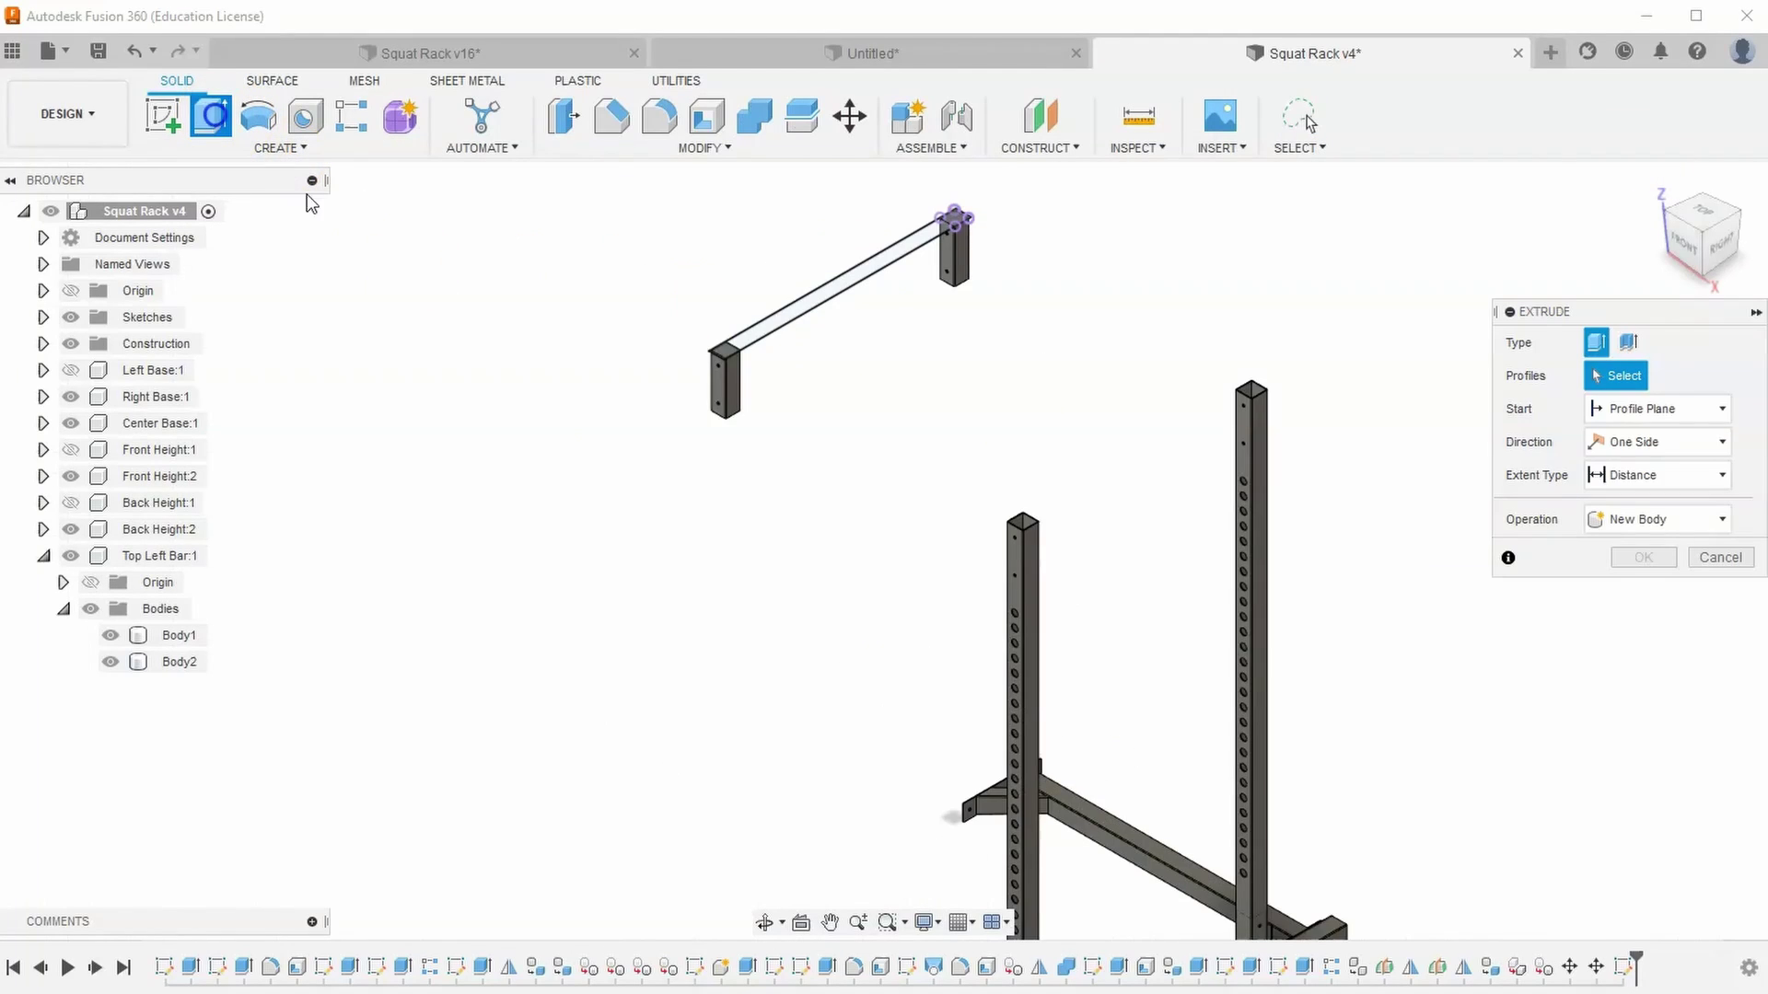
{"action": "scroll", "coordinate": [860, 379], "scroll_direction": "up", "scroll_amount": 4}
{"action": "left_click", "coordinate": [513, 433]}
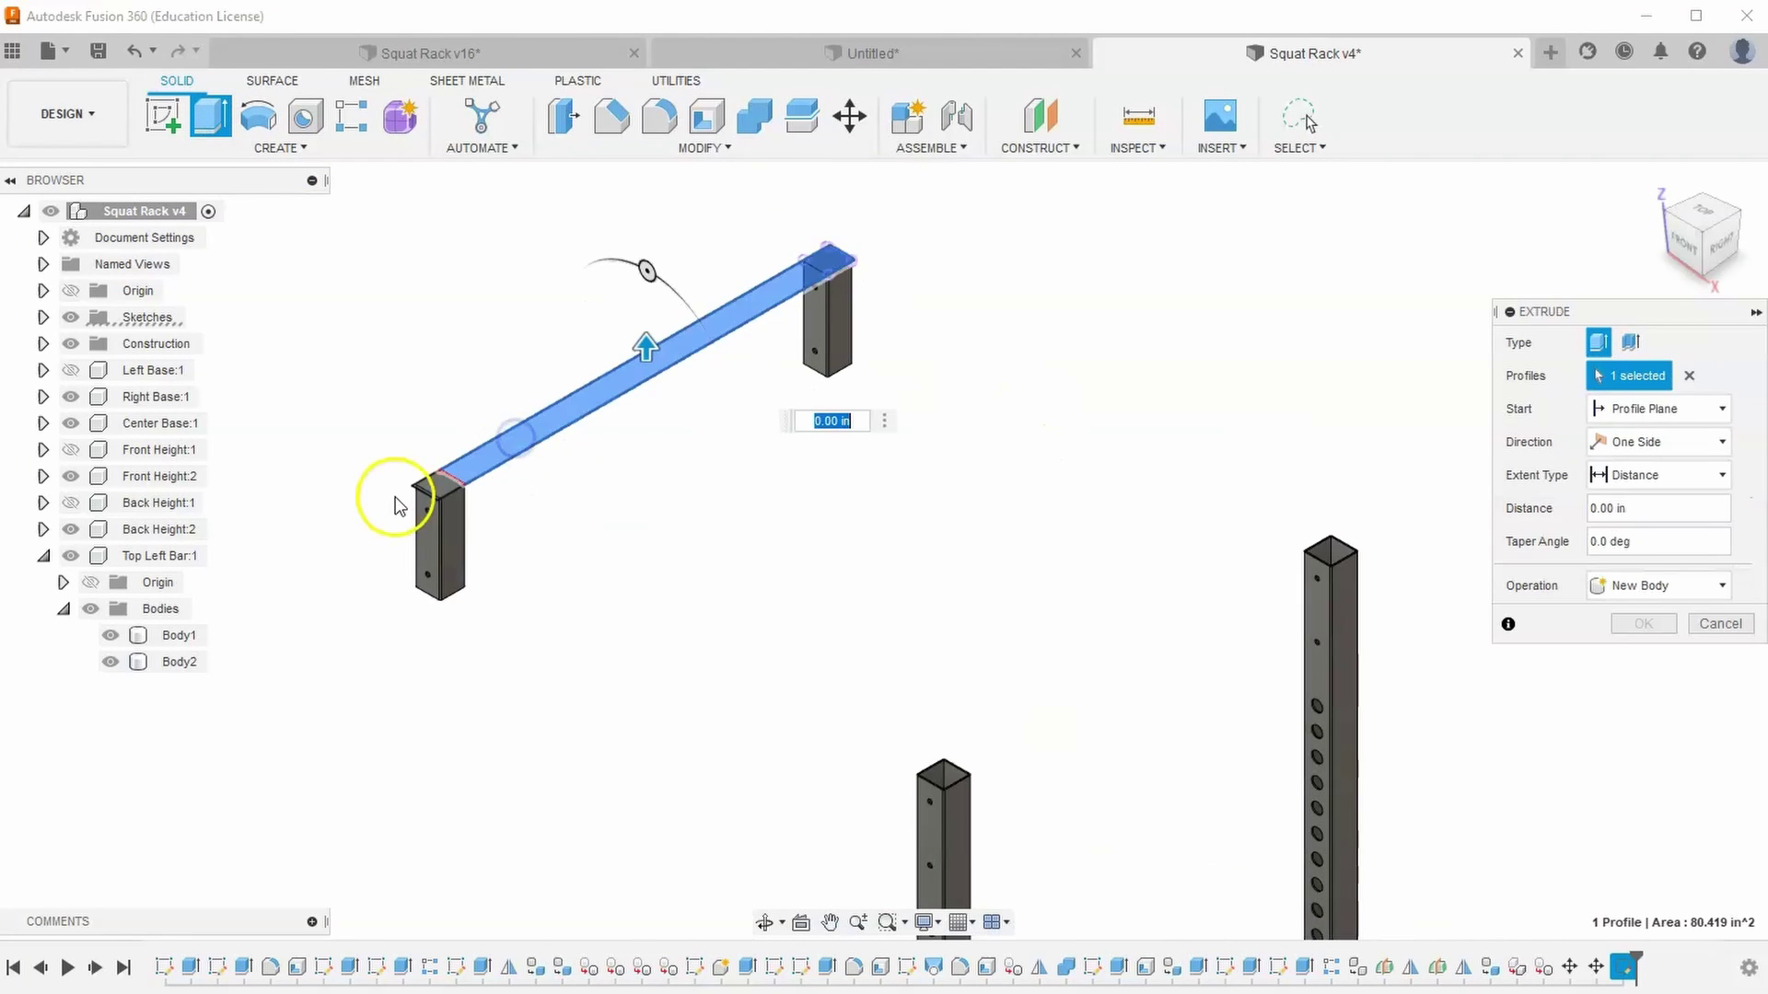
{"action": "scroll", "coordinate": [442, 479], "scroll_direction": "up", "scroll_amount": 3}
{"action": "left_click", "coordinate": [440, 479]}
{"action": "scroll", "coordinate": [441, 479], "scroll_direction": "up", "scroll_amount": 2}
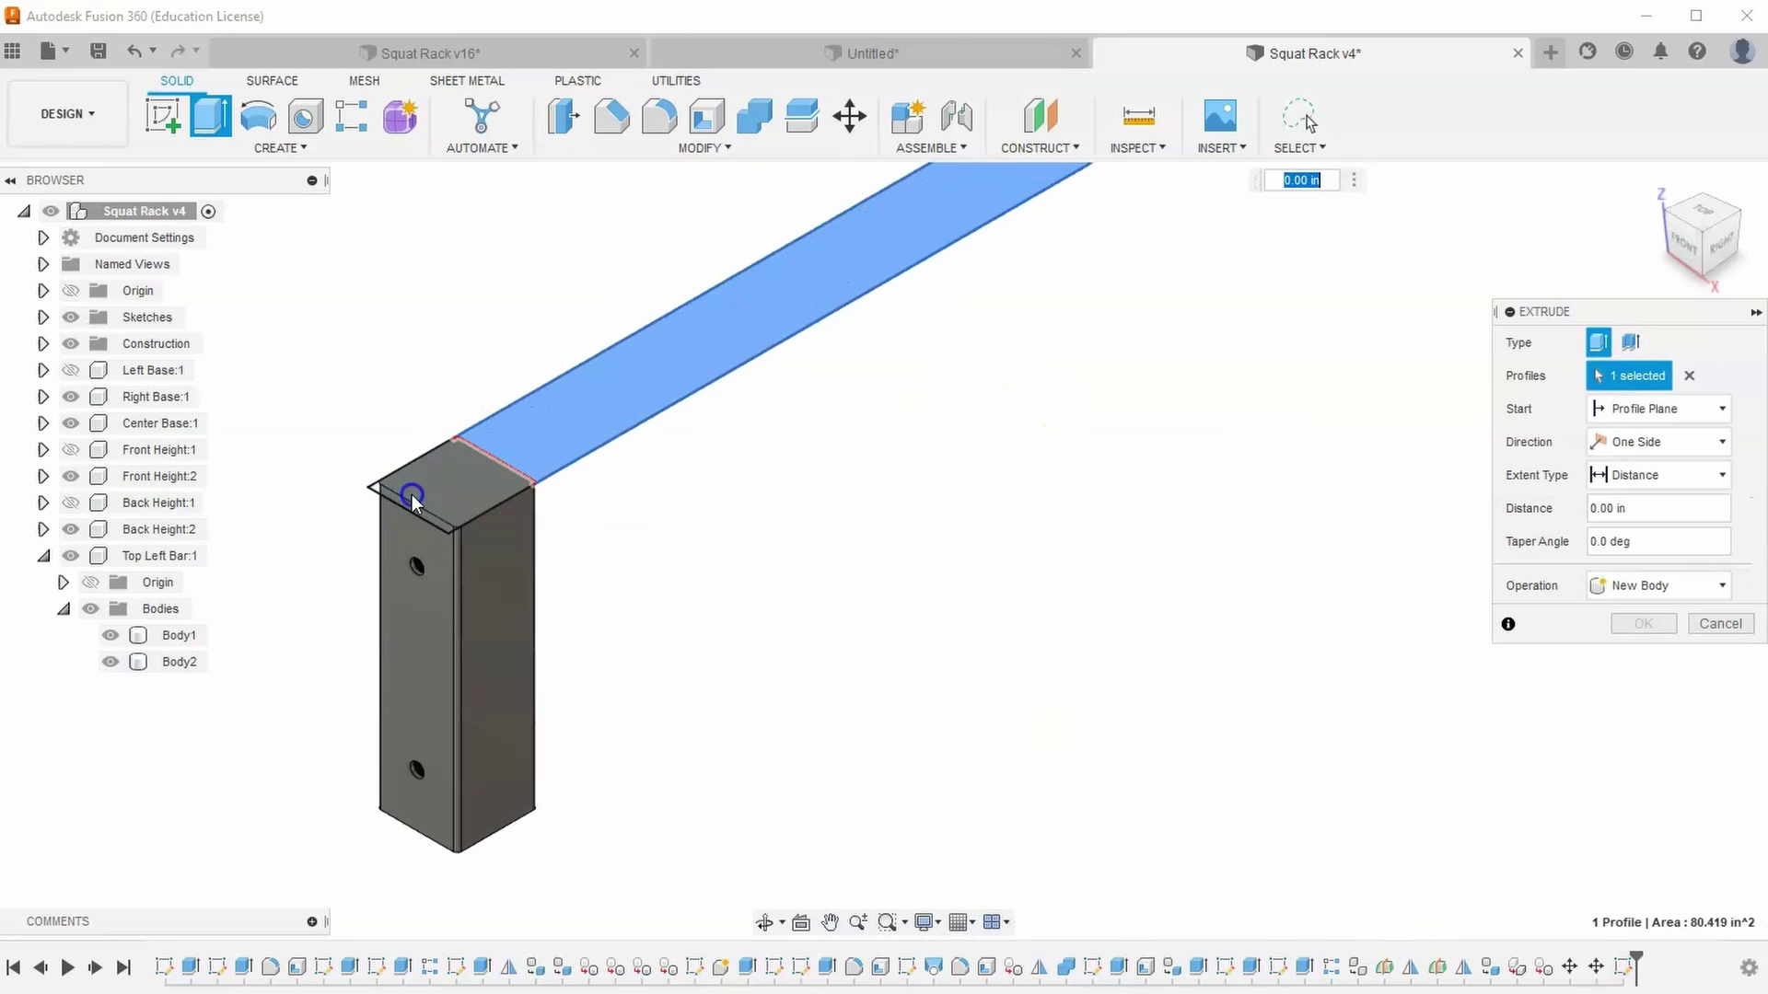
{"action": "left_click", "coordinate": [412, 512]}
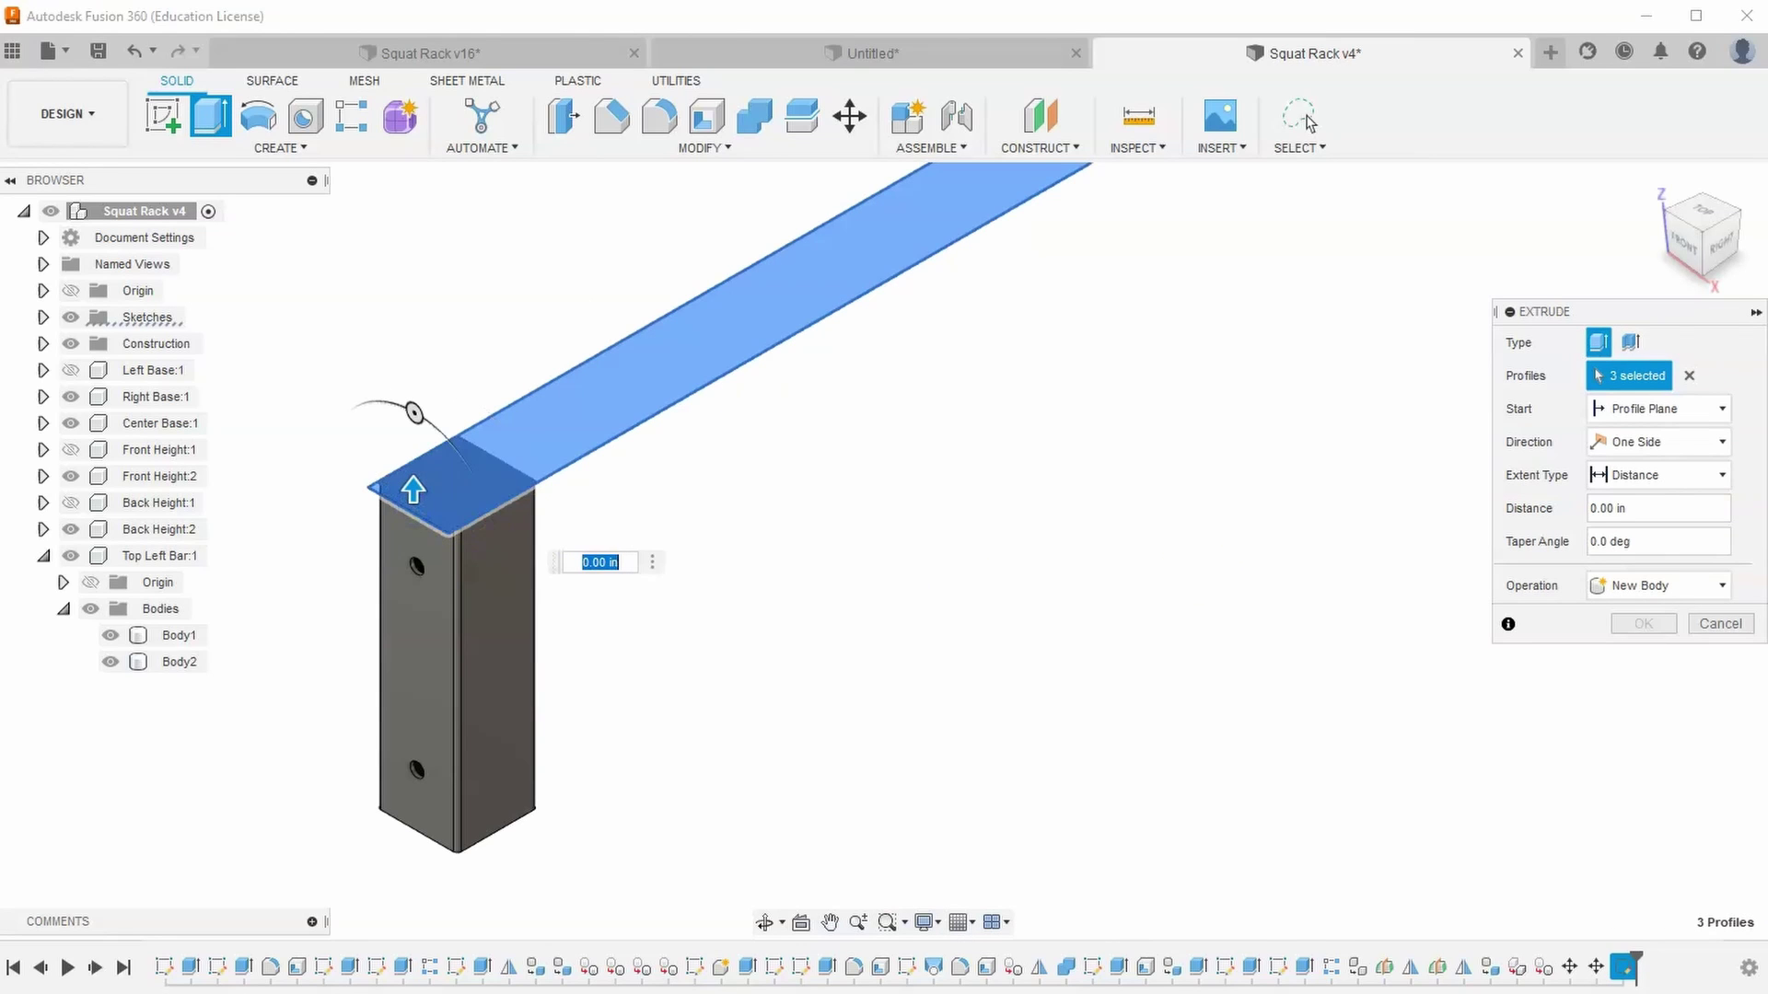
{"action": "left_click", "coordinate": [1516, 508]}
{"action": "key", "text": "alt+Tab"}
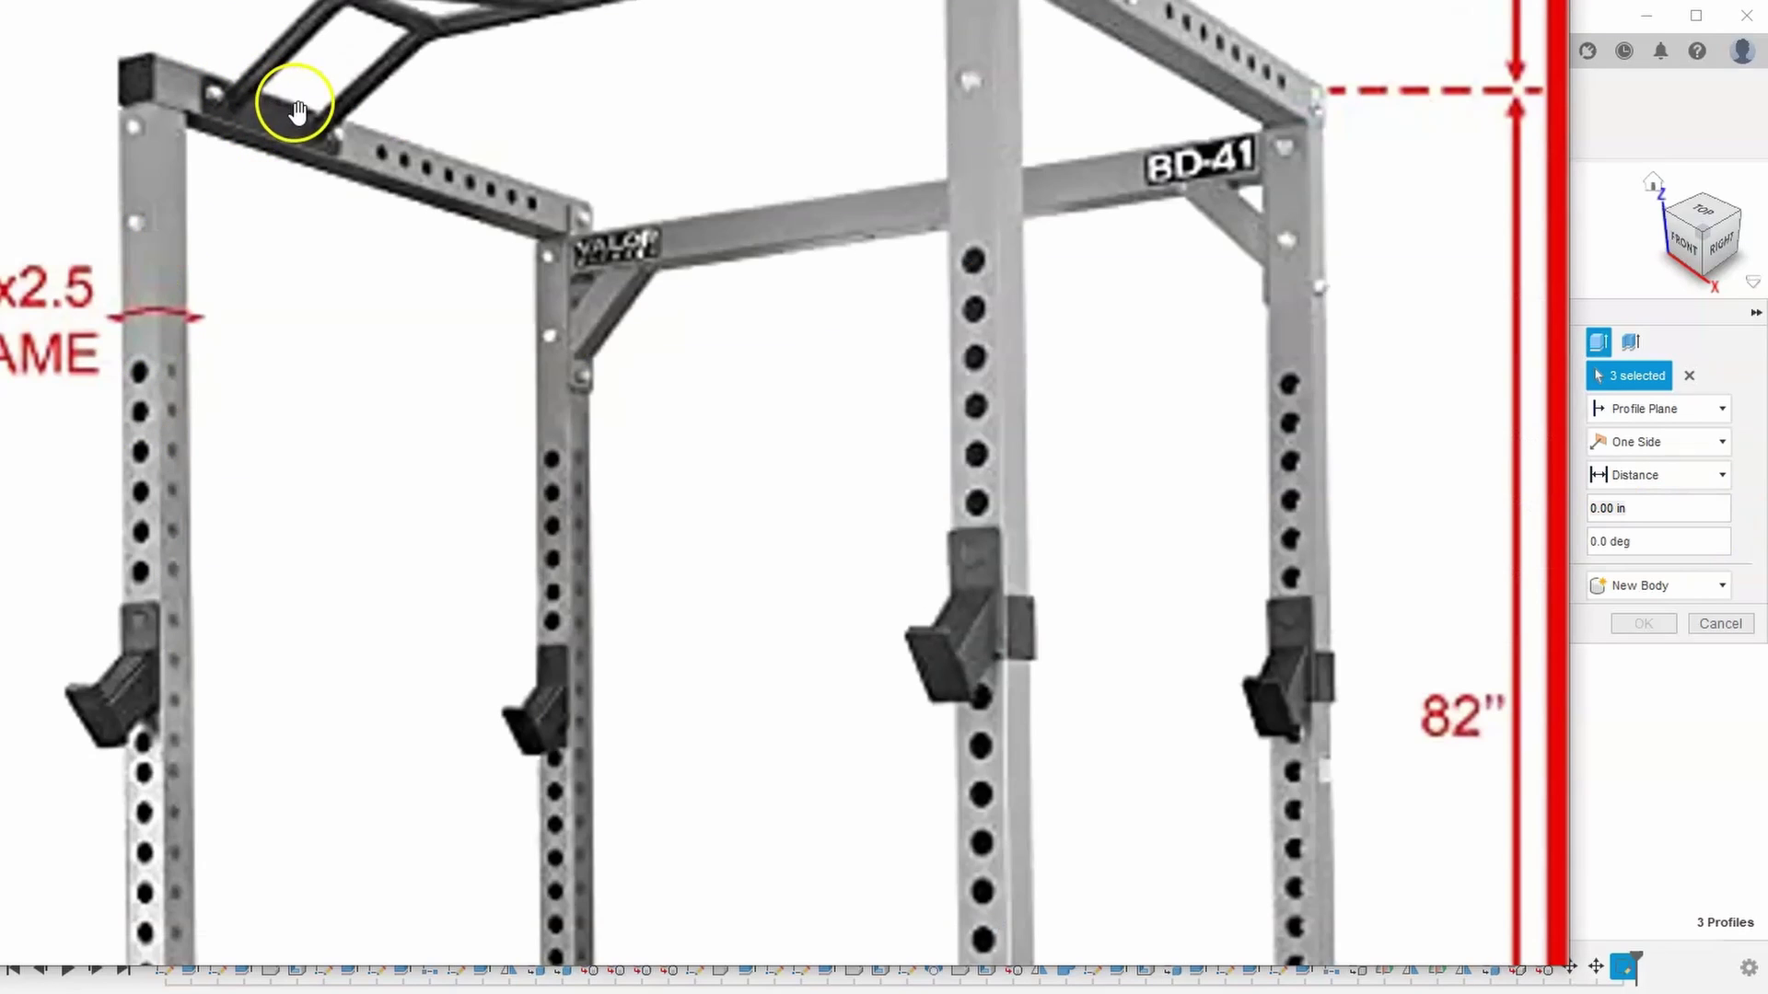
{"action": "left_click", "coordinate": [1587, 18]}
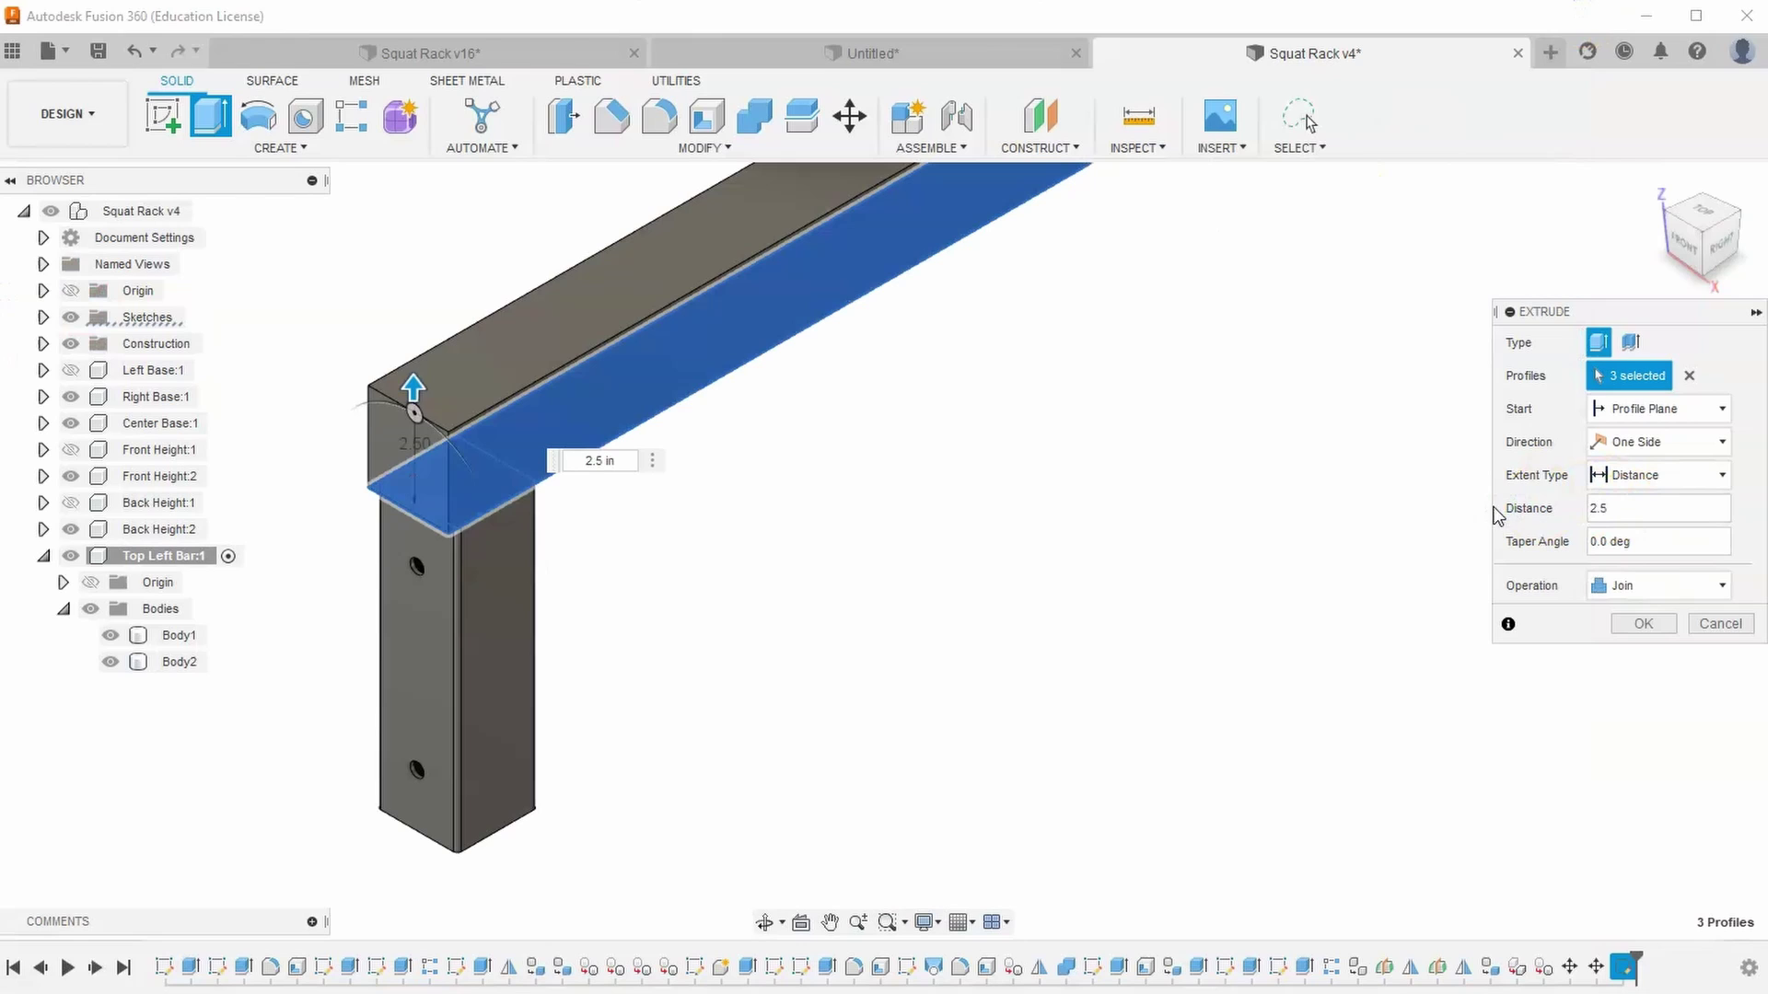
{"action": "left_click", "coordinate": [1672, 586]}
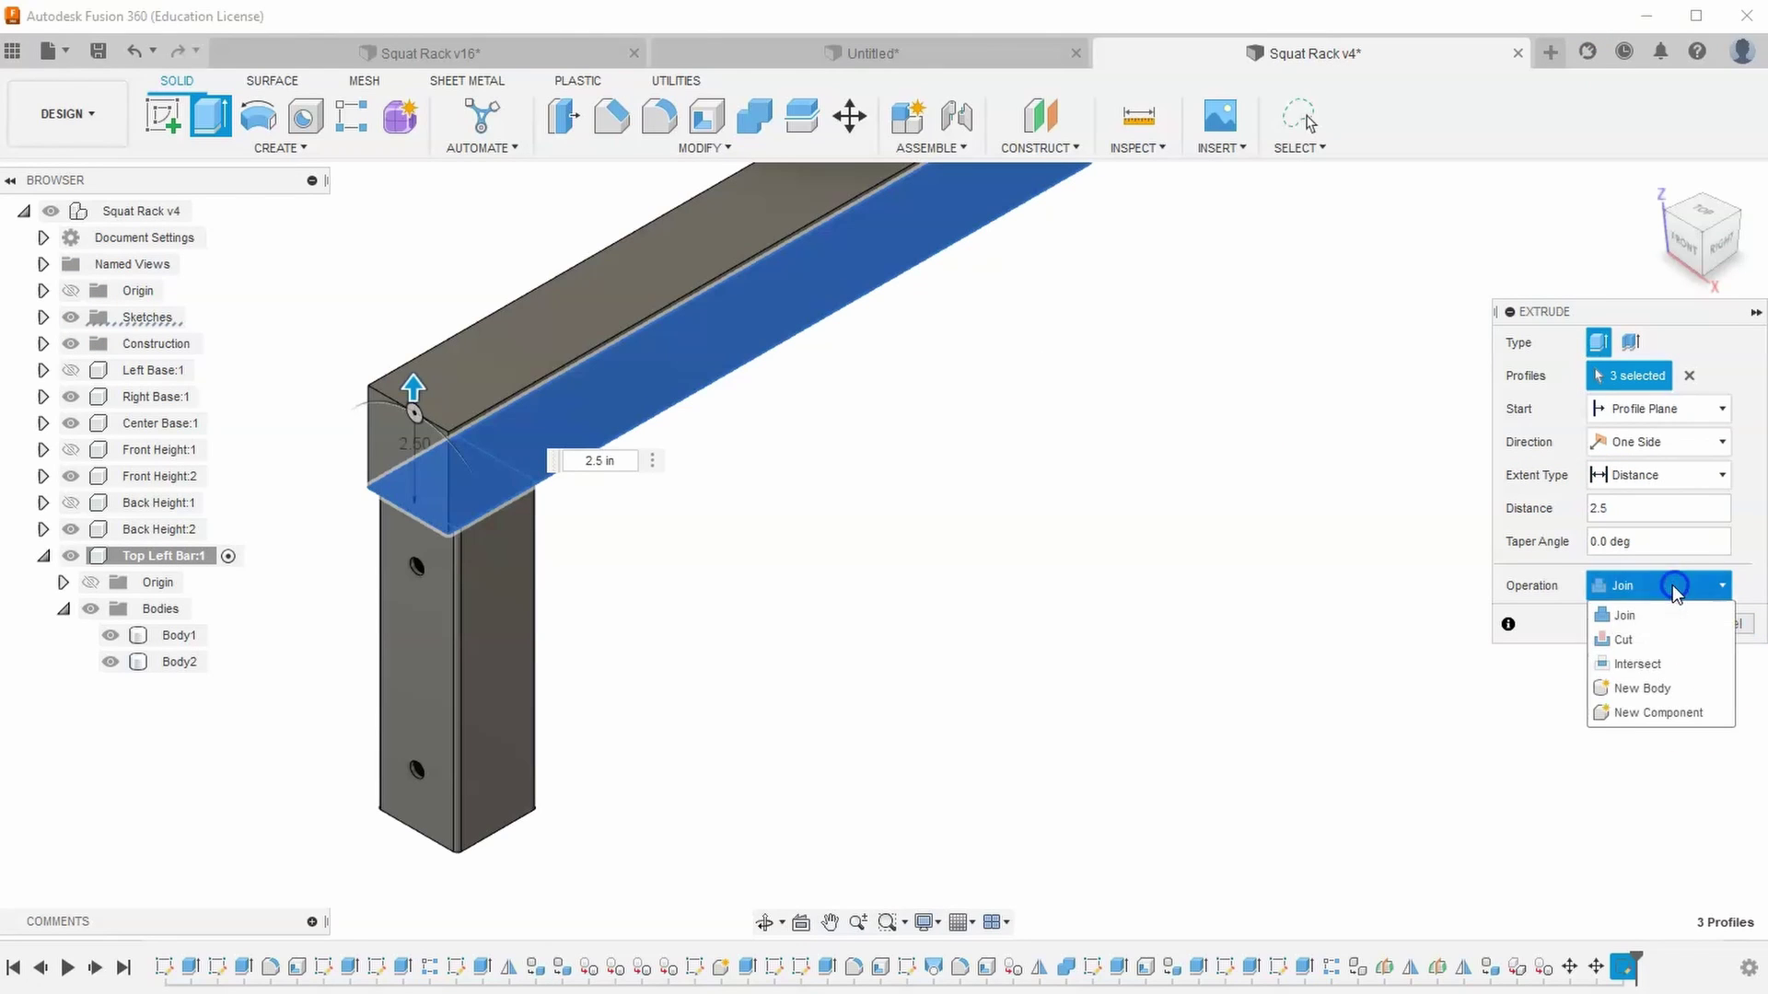
{"action": "left_click", "coordinate": [1663, 694]}
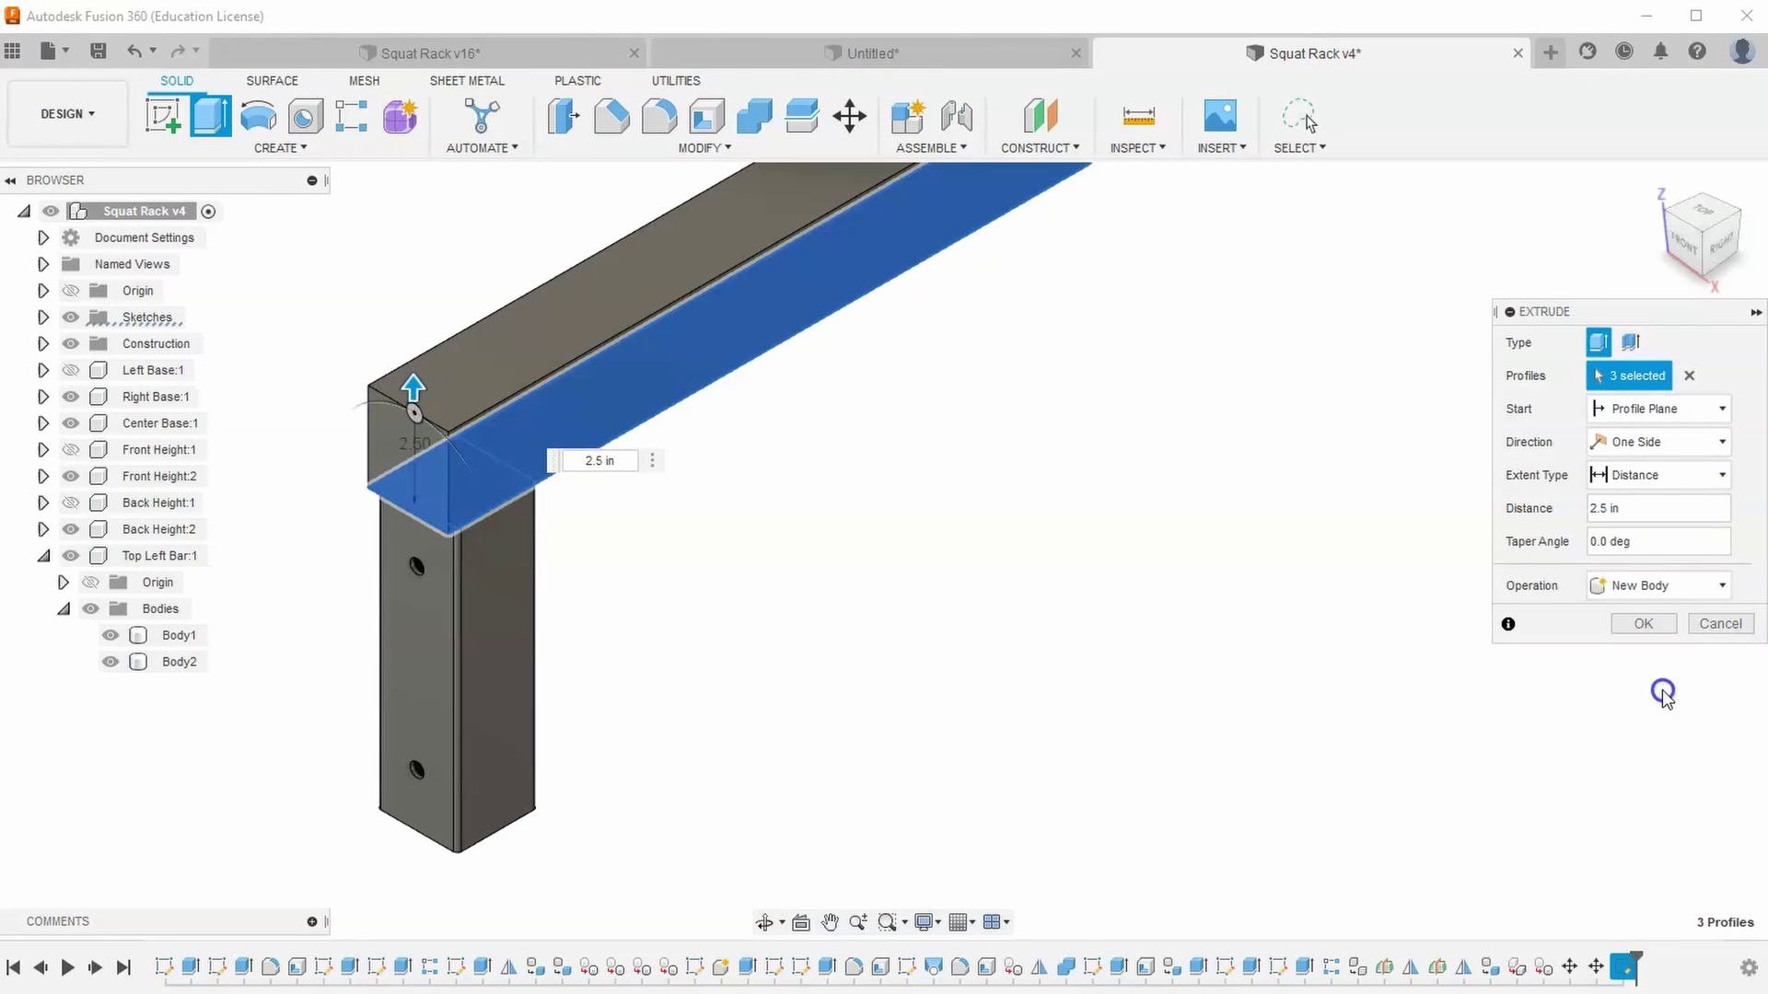
{"action": "left_click", "coordinate": [1644, 624]}
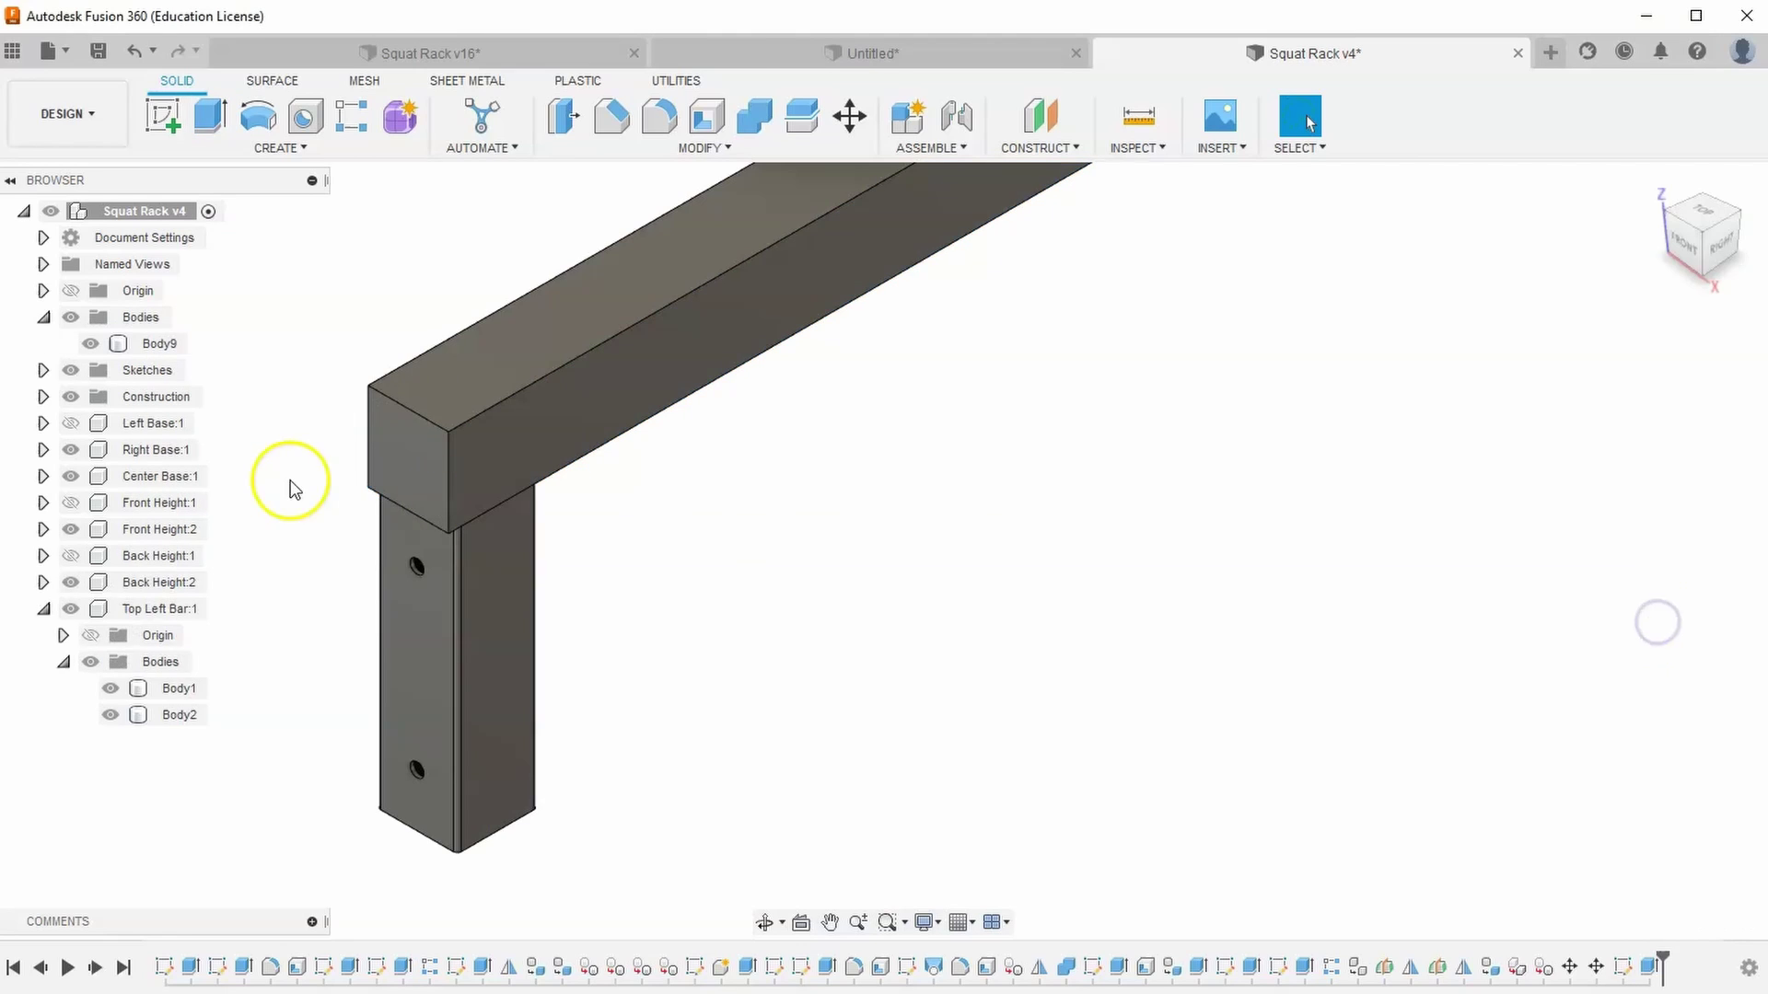
Move the horizontal beam's body out of the root component and into the Top Left Bar component
{"action": "left_click", "coordinate": [152, 345]}
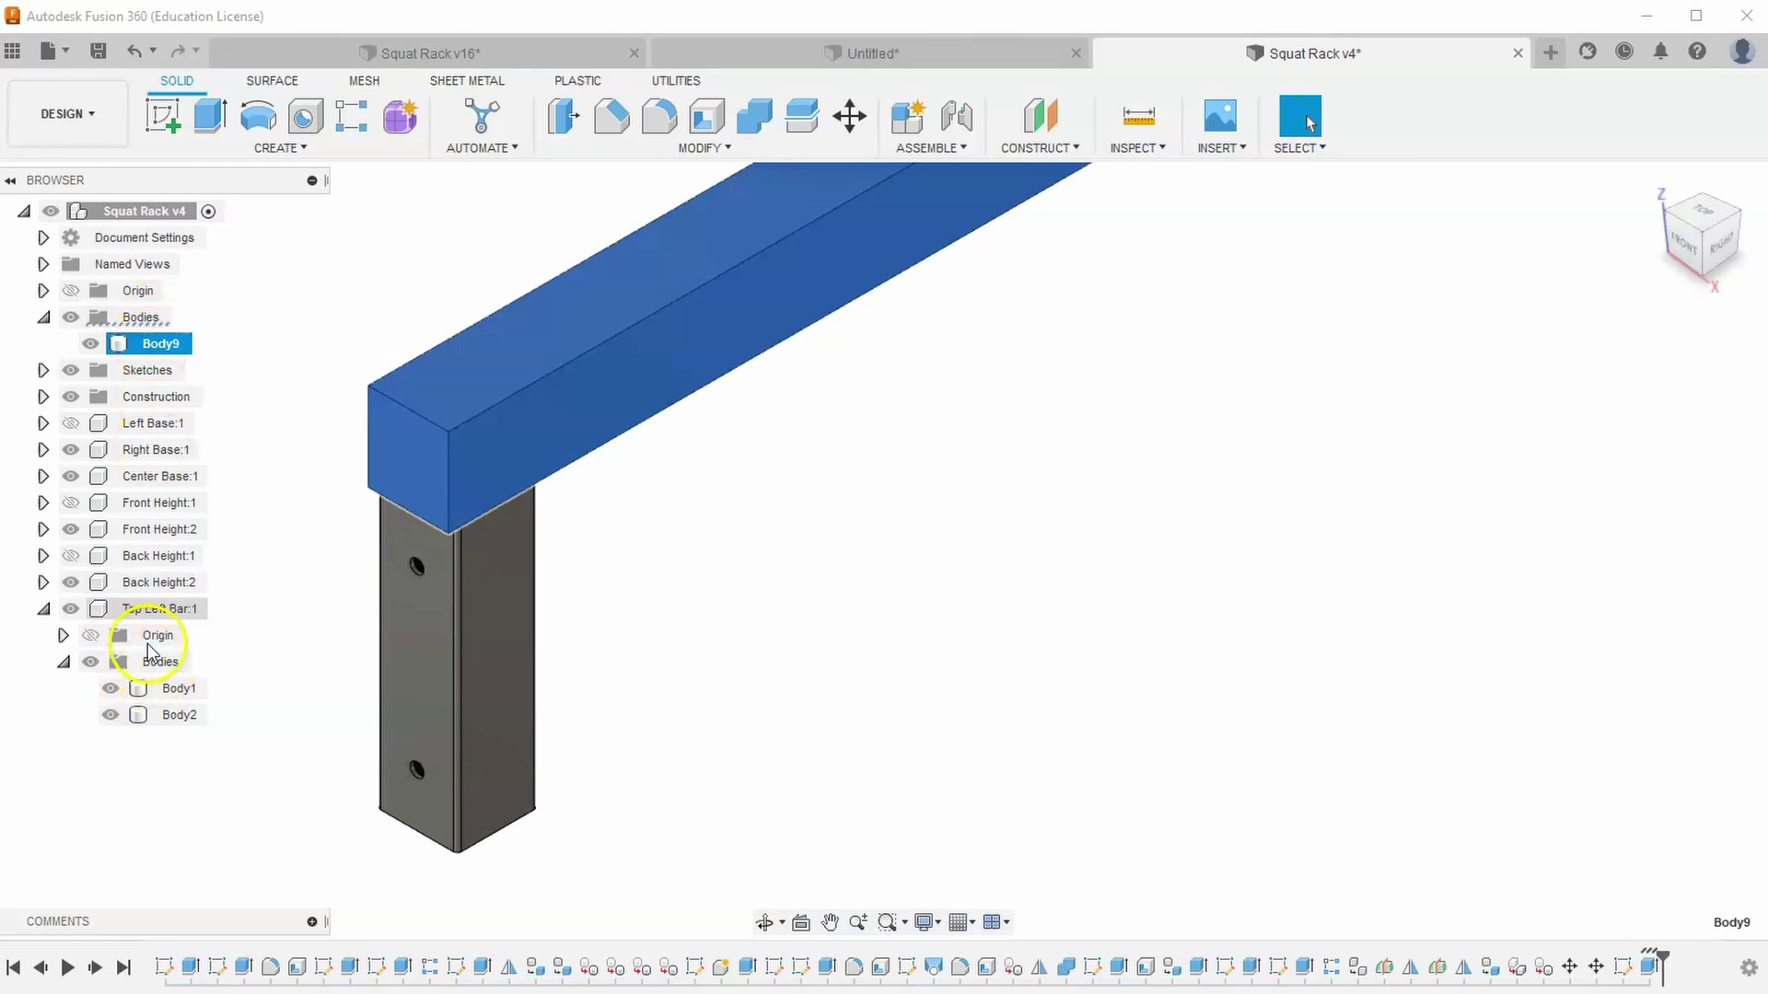
{"action": "left_click", "coordinate": [121, 610]}
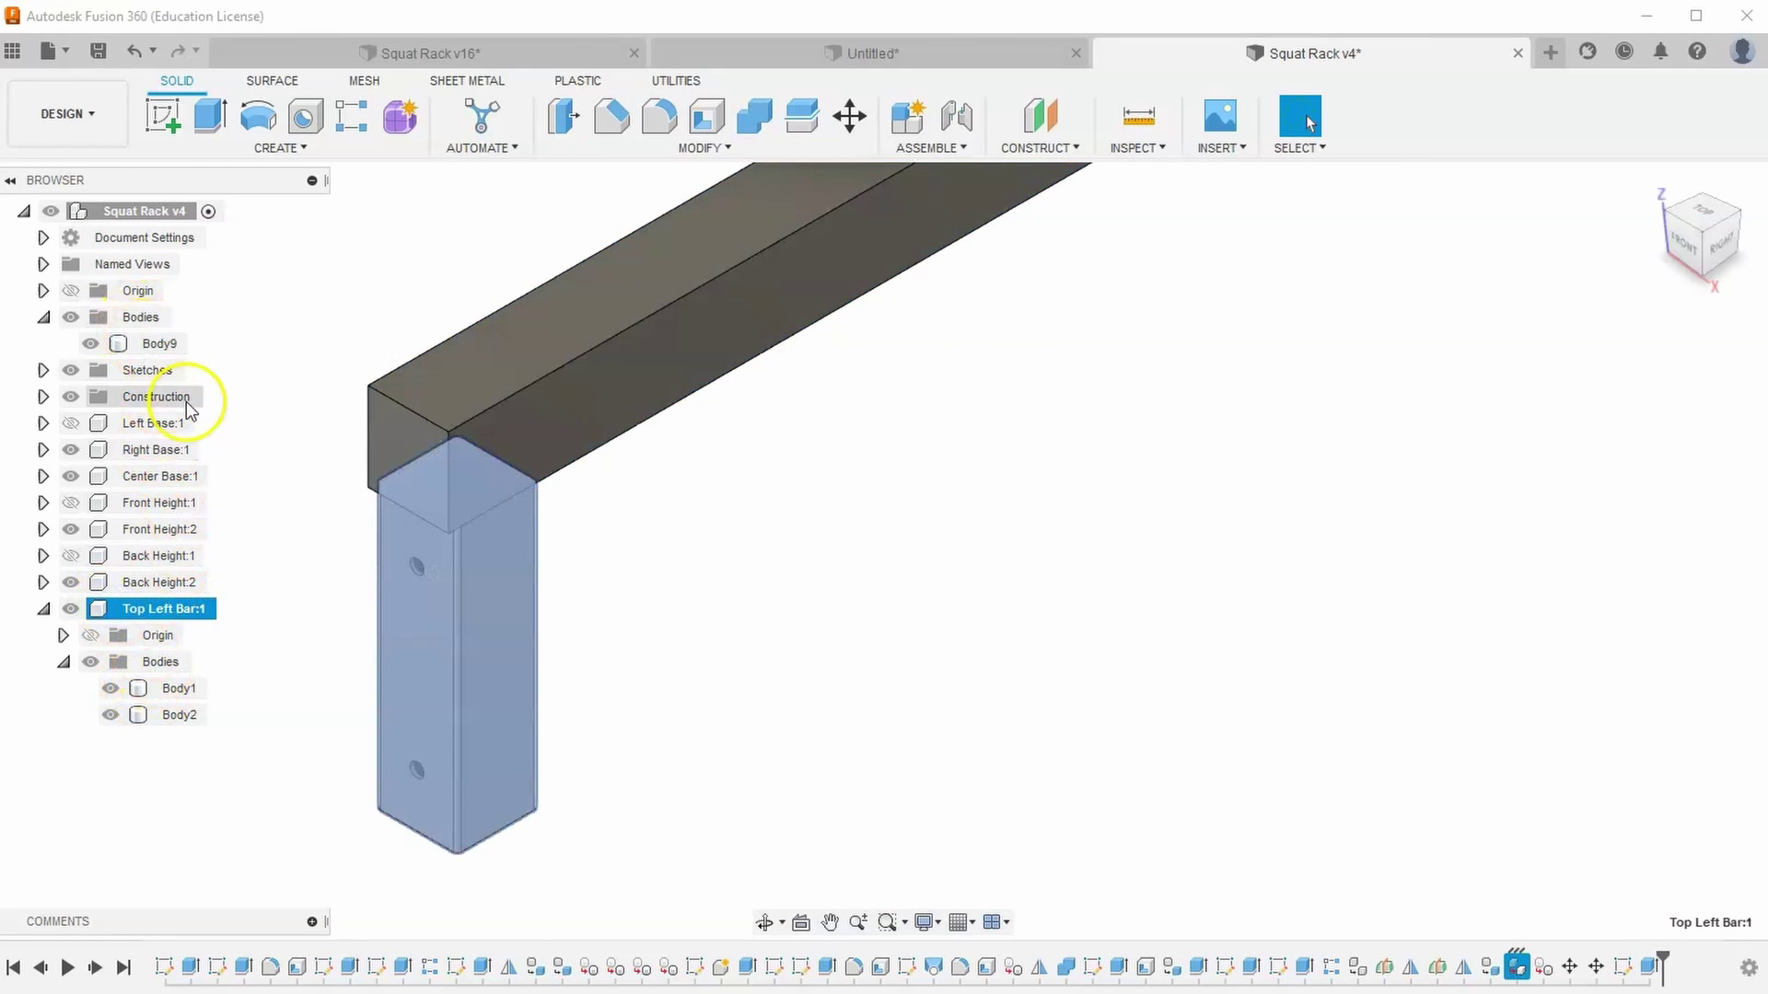
{"action": "left_click", "coordinate": [278, 354]}
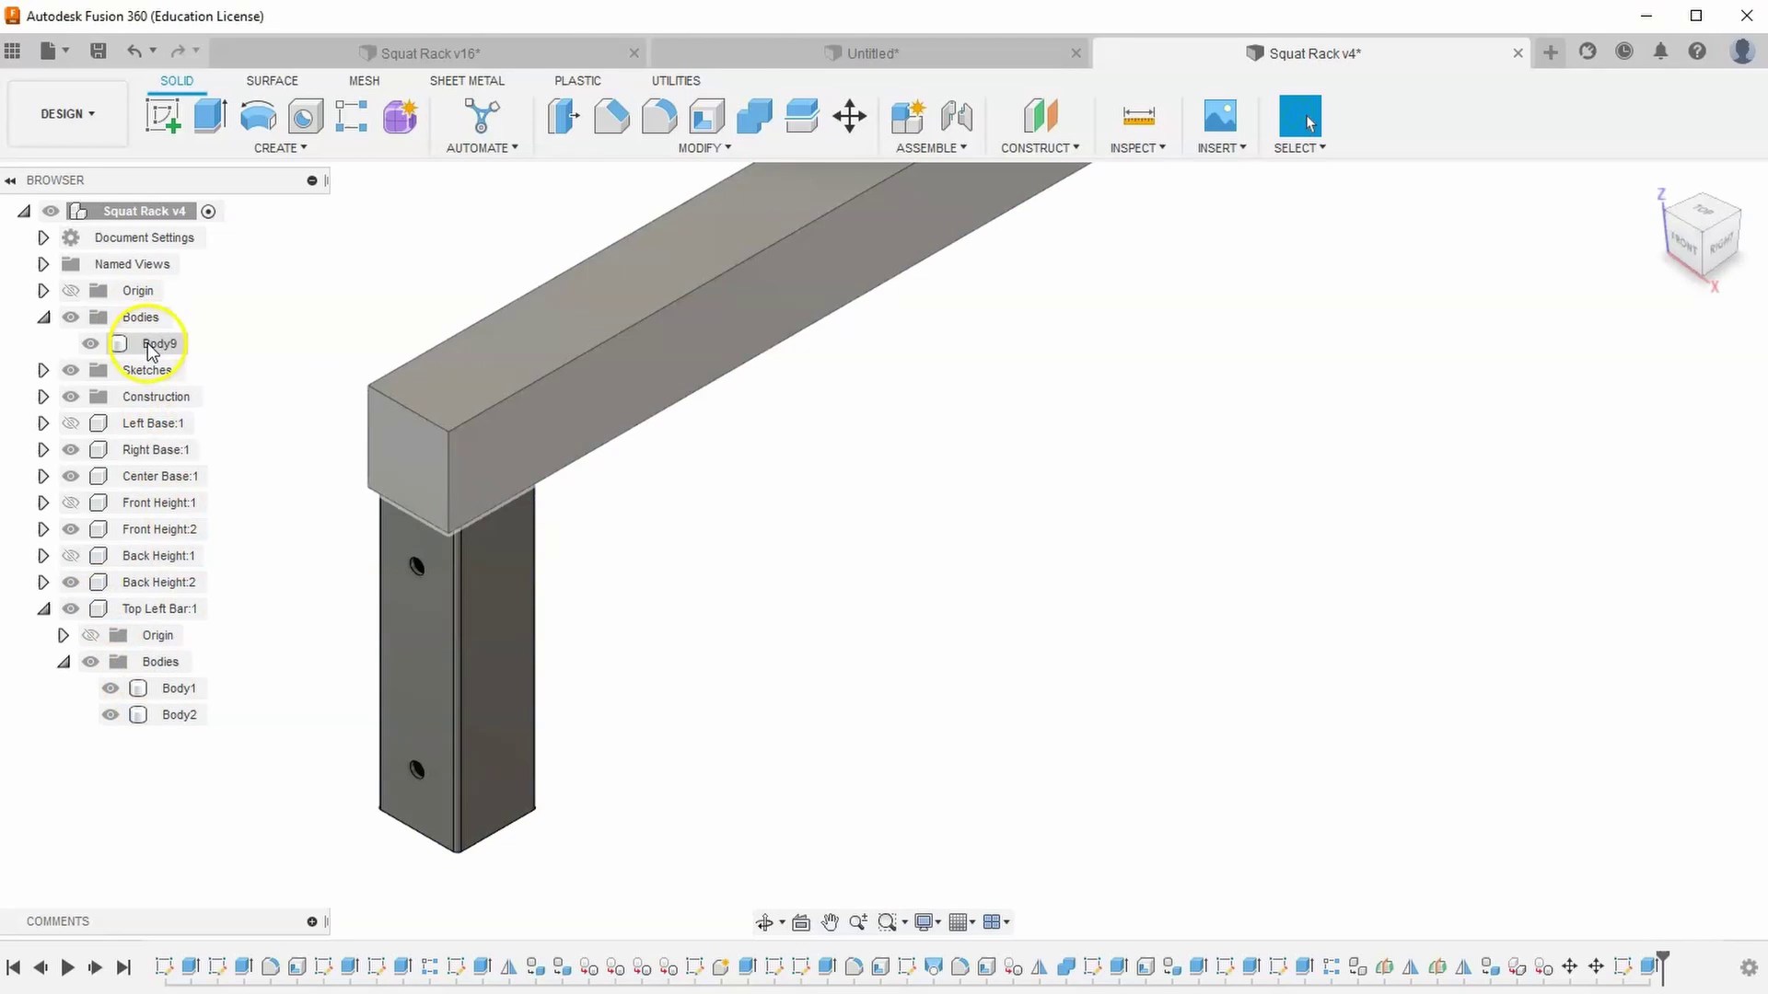
{"action": "left_click_drag", "start_coordinate": [152, 350], "coordinate": [156, 611]}
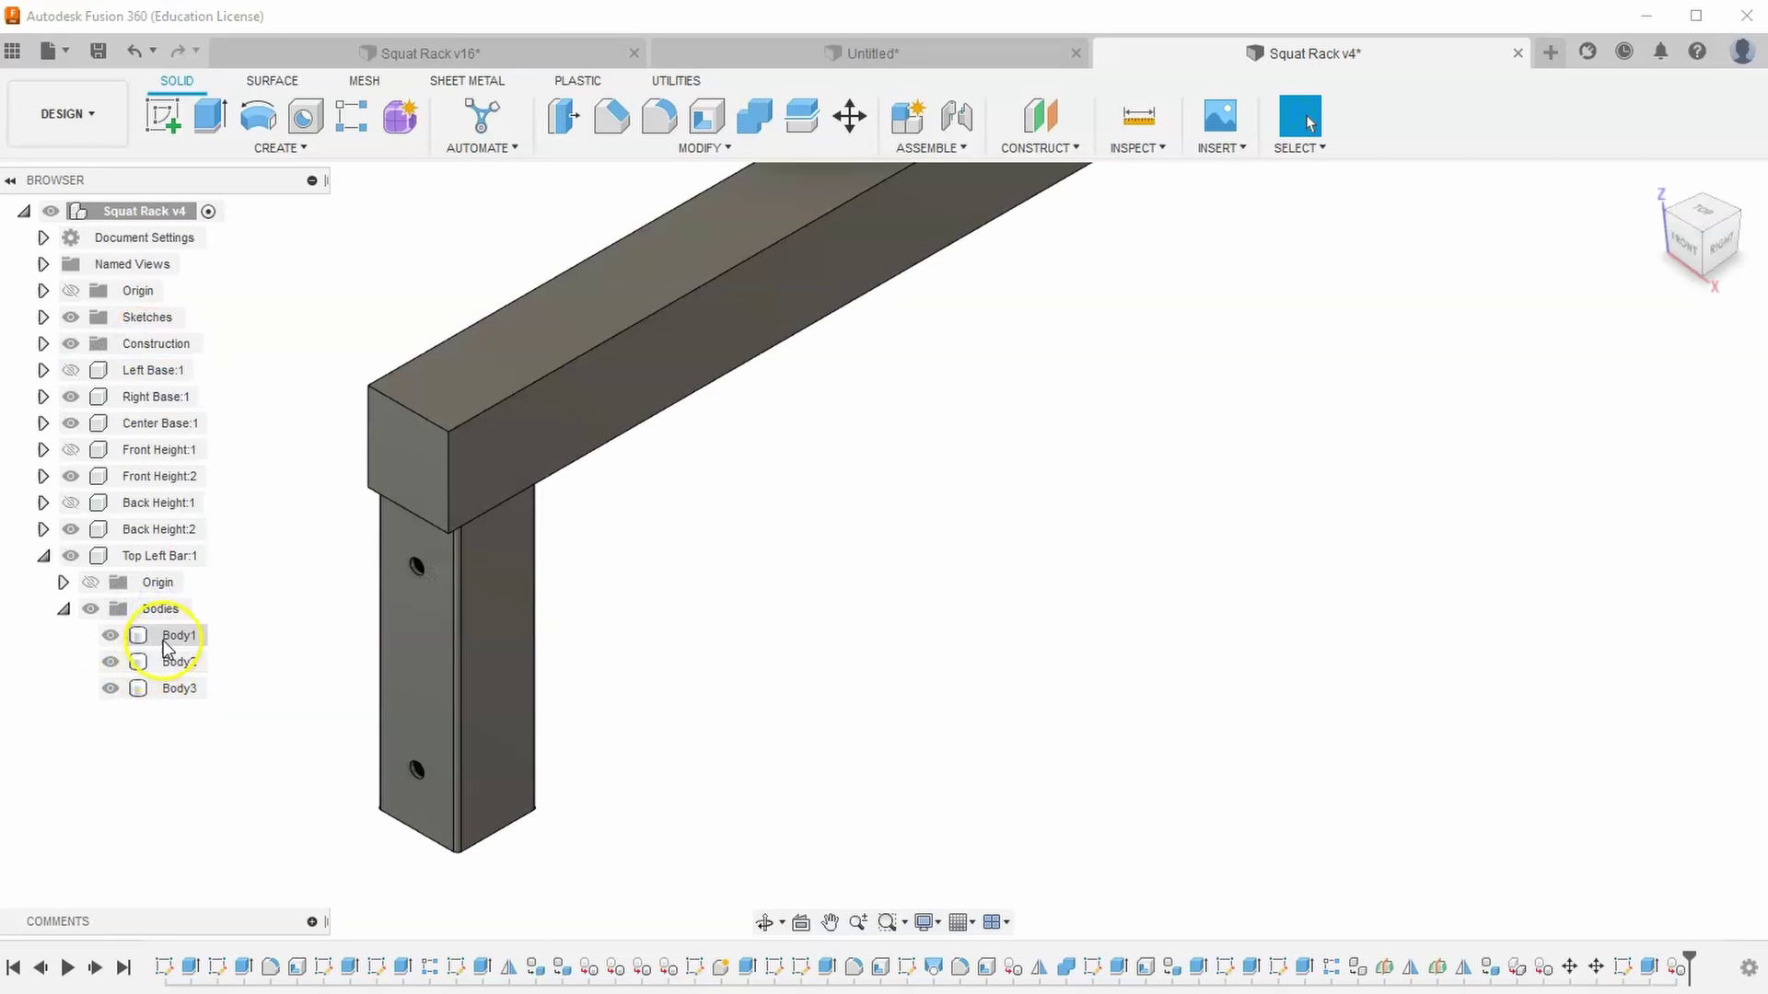
{"action": "left_click", "coordinate": [180, 688]}
{"action": "scroll", "coordinate": [1227, 612], "scroll_direction": "down", "scroll_amount": 5}
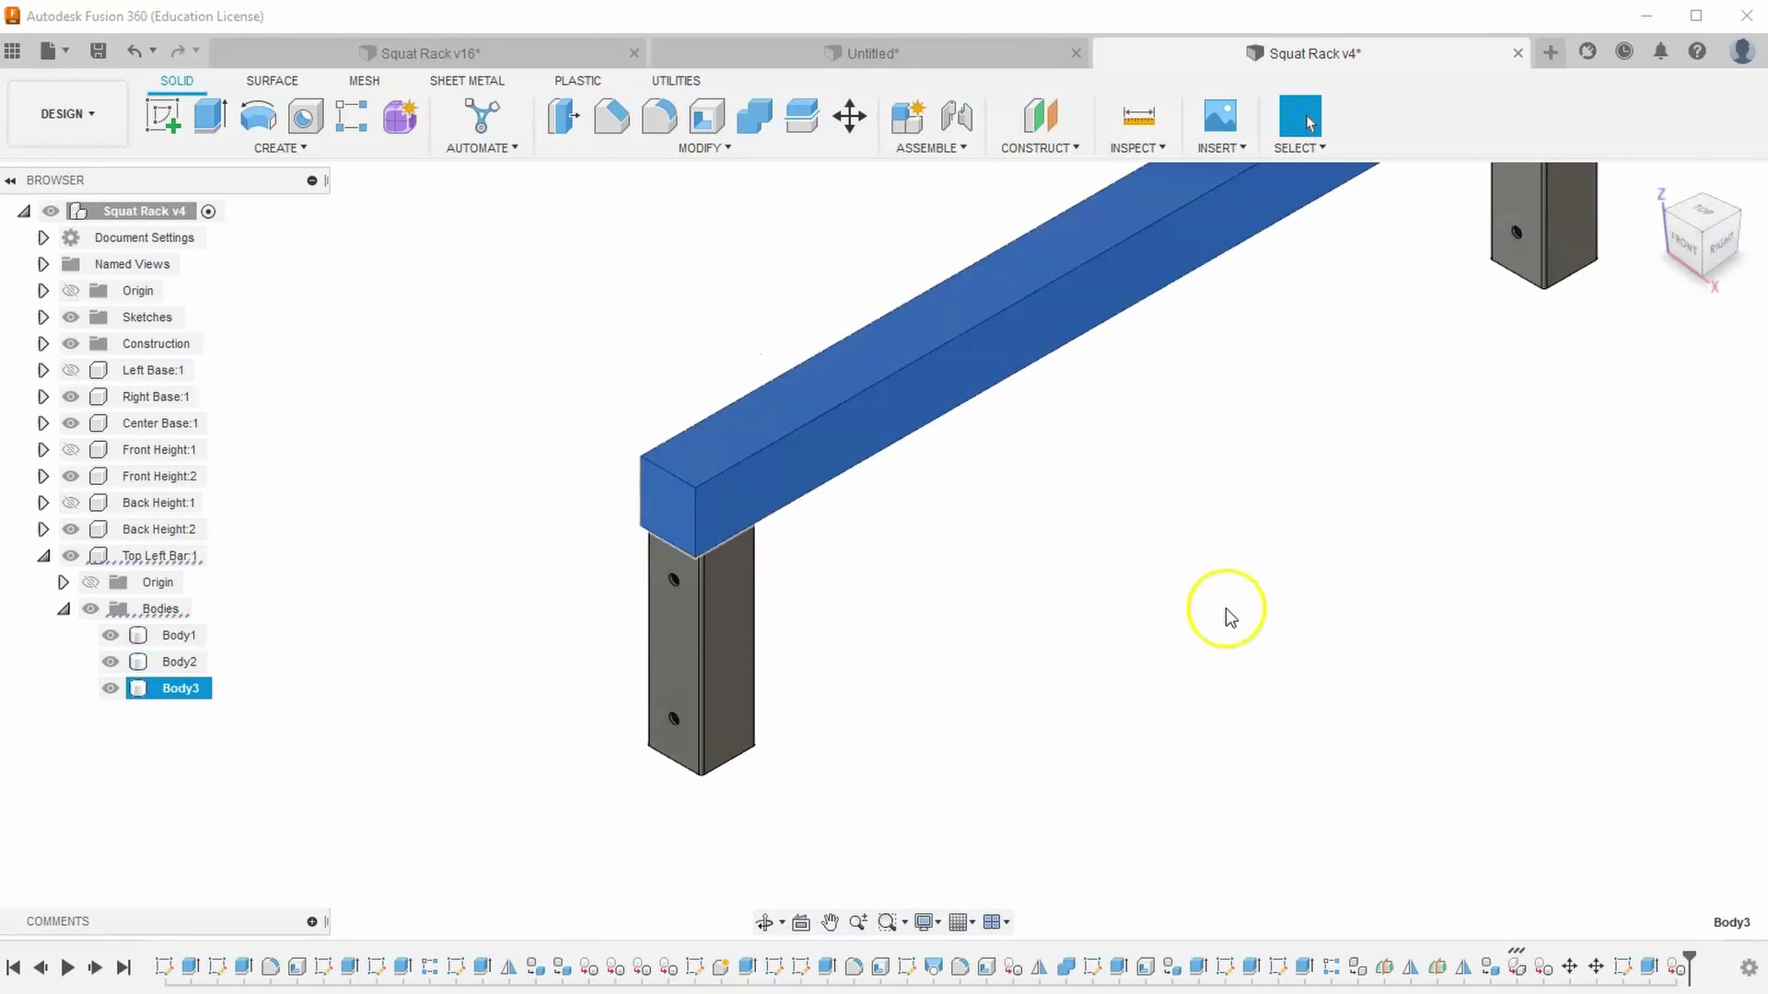
{"action": "scroll", "coordinate": [972, 623], "scroll_direction": "down", "scroll_amount": 1}
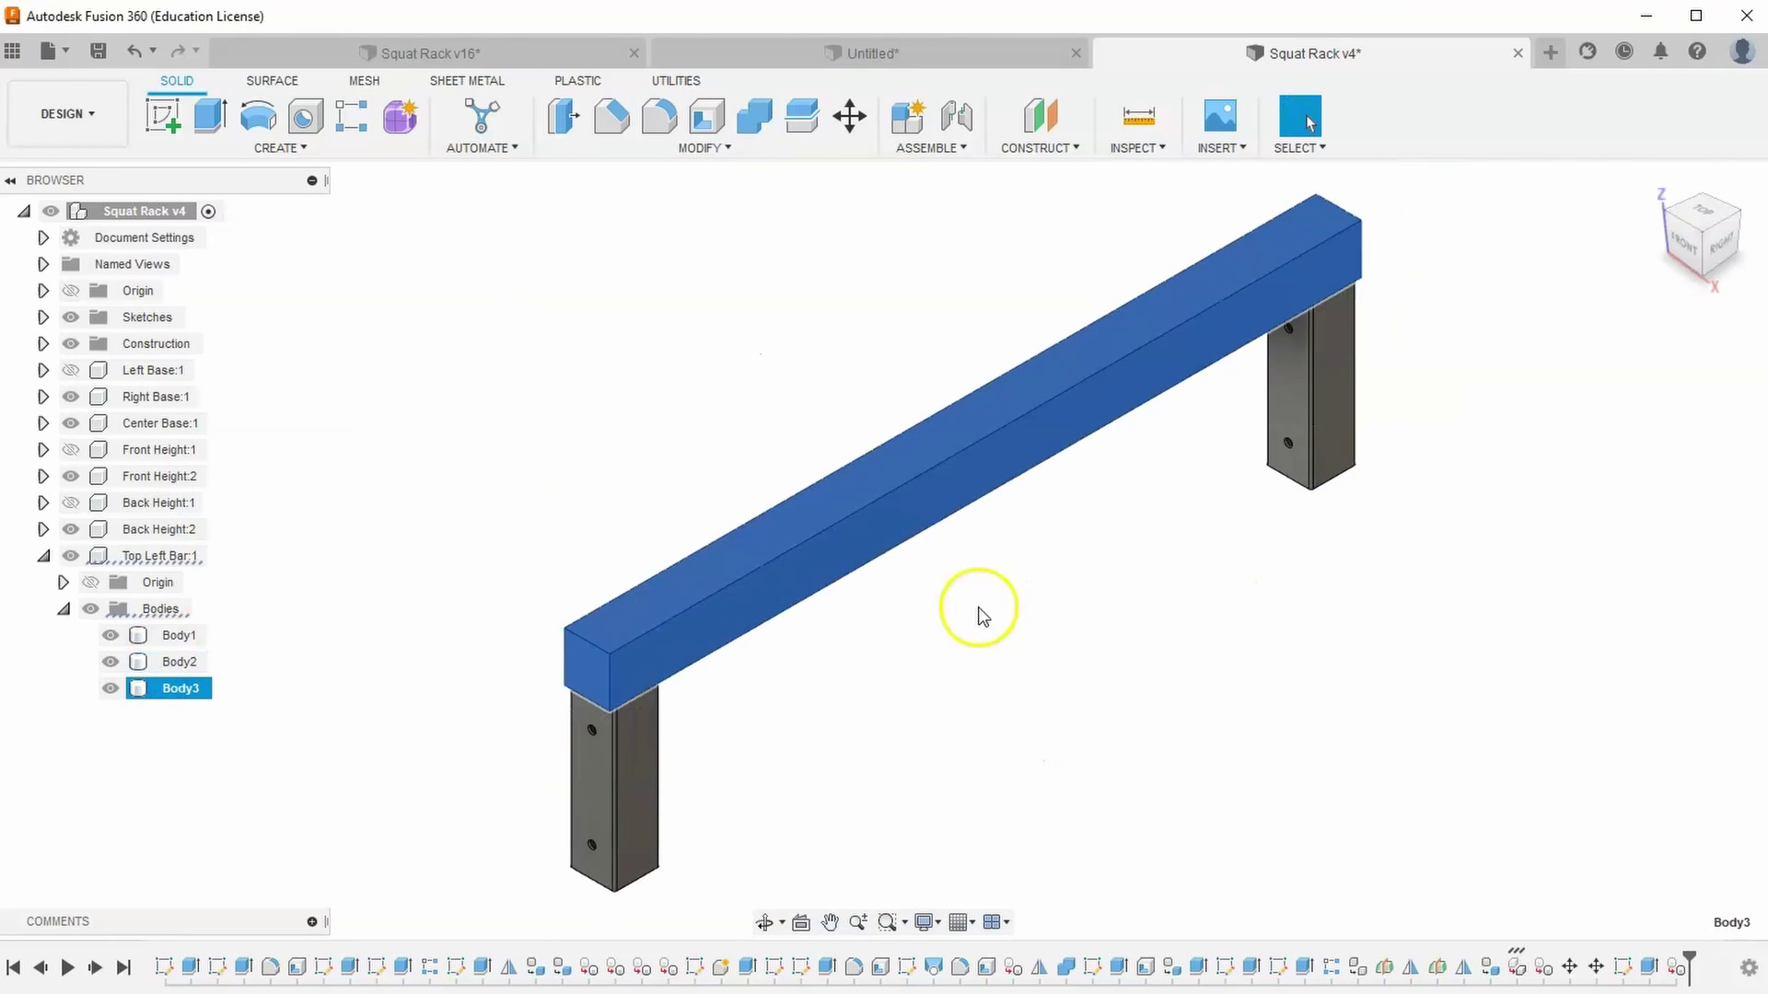
Fillet the horizontal beam's four long edges with a 7/64 in radius
{"action": "left_click", "coordinate": [734, 323]}
{"action": "key", "text": "f"}
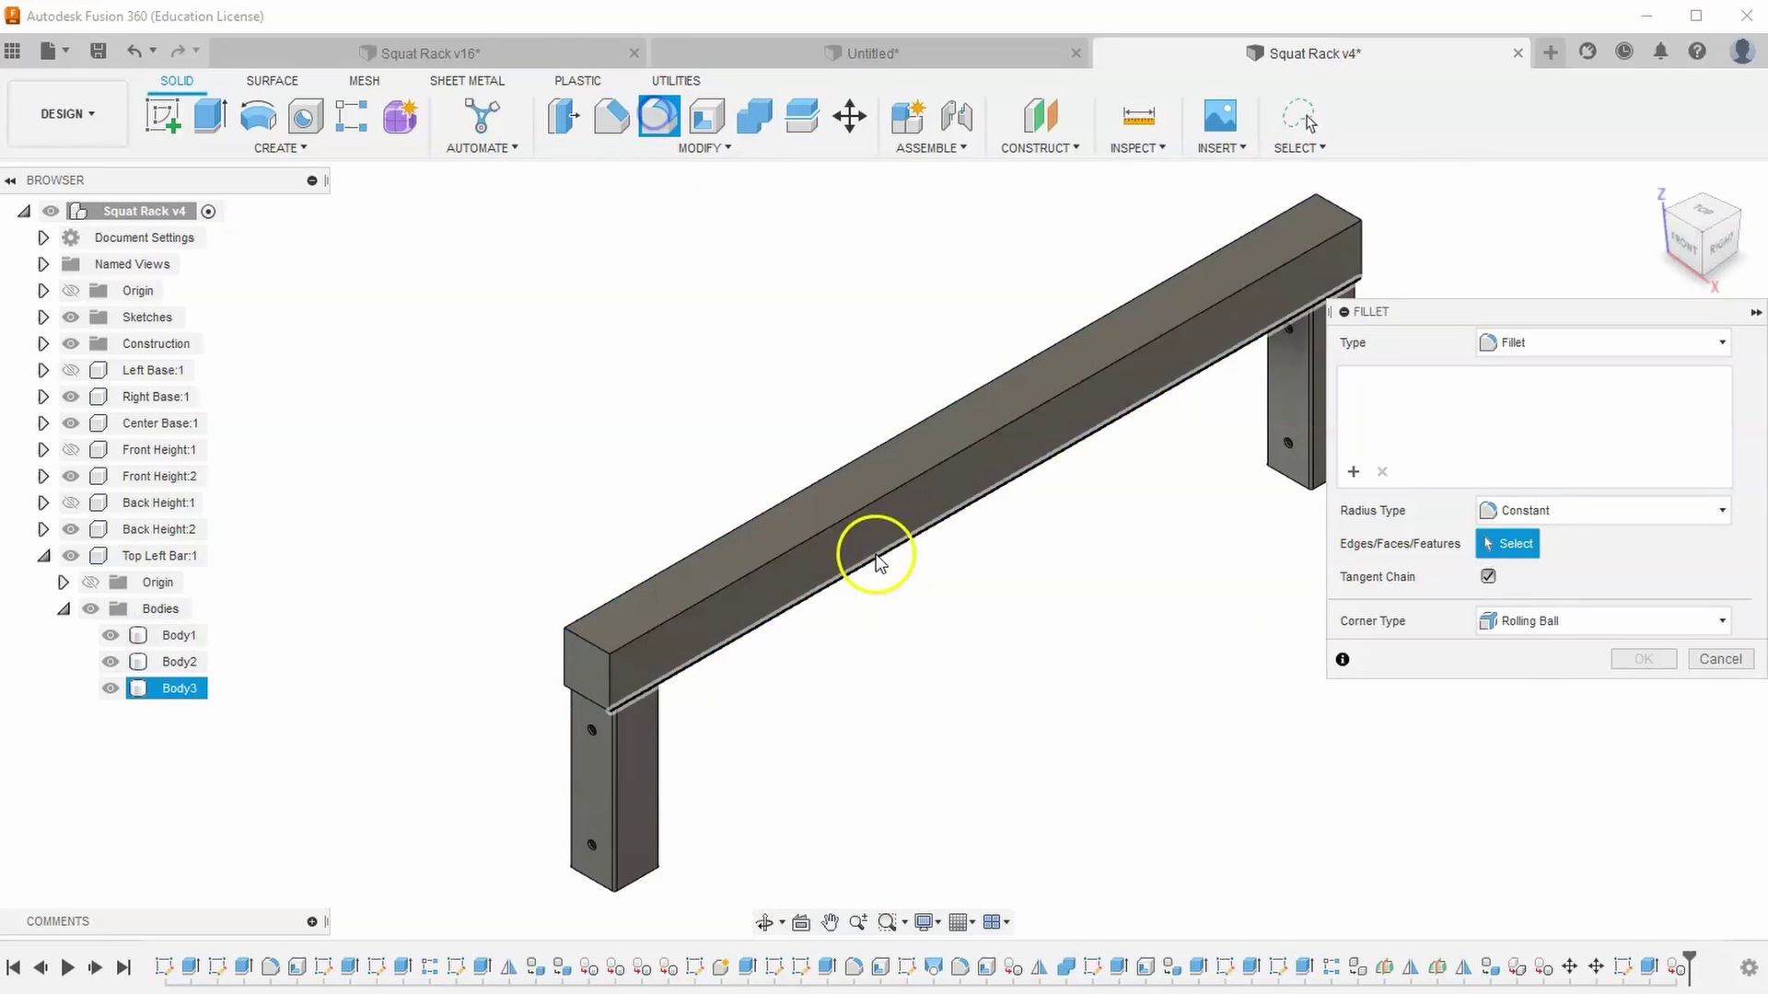
{"action": "left_click", "coordinate": [848, 515]}
{"action": "left_click", "coordinate": [781, 523]}
{"action": "left_click", "coordinate": [1037, 468]}
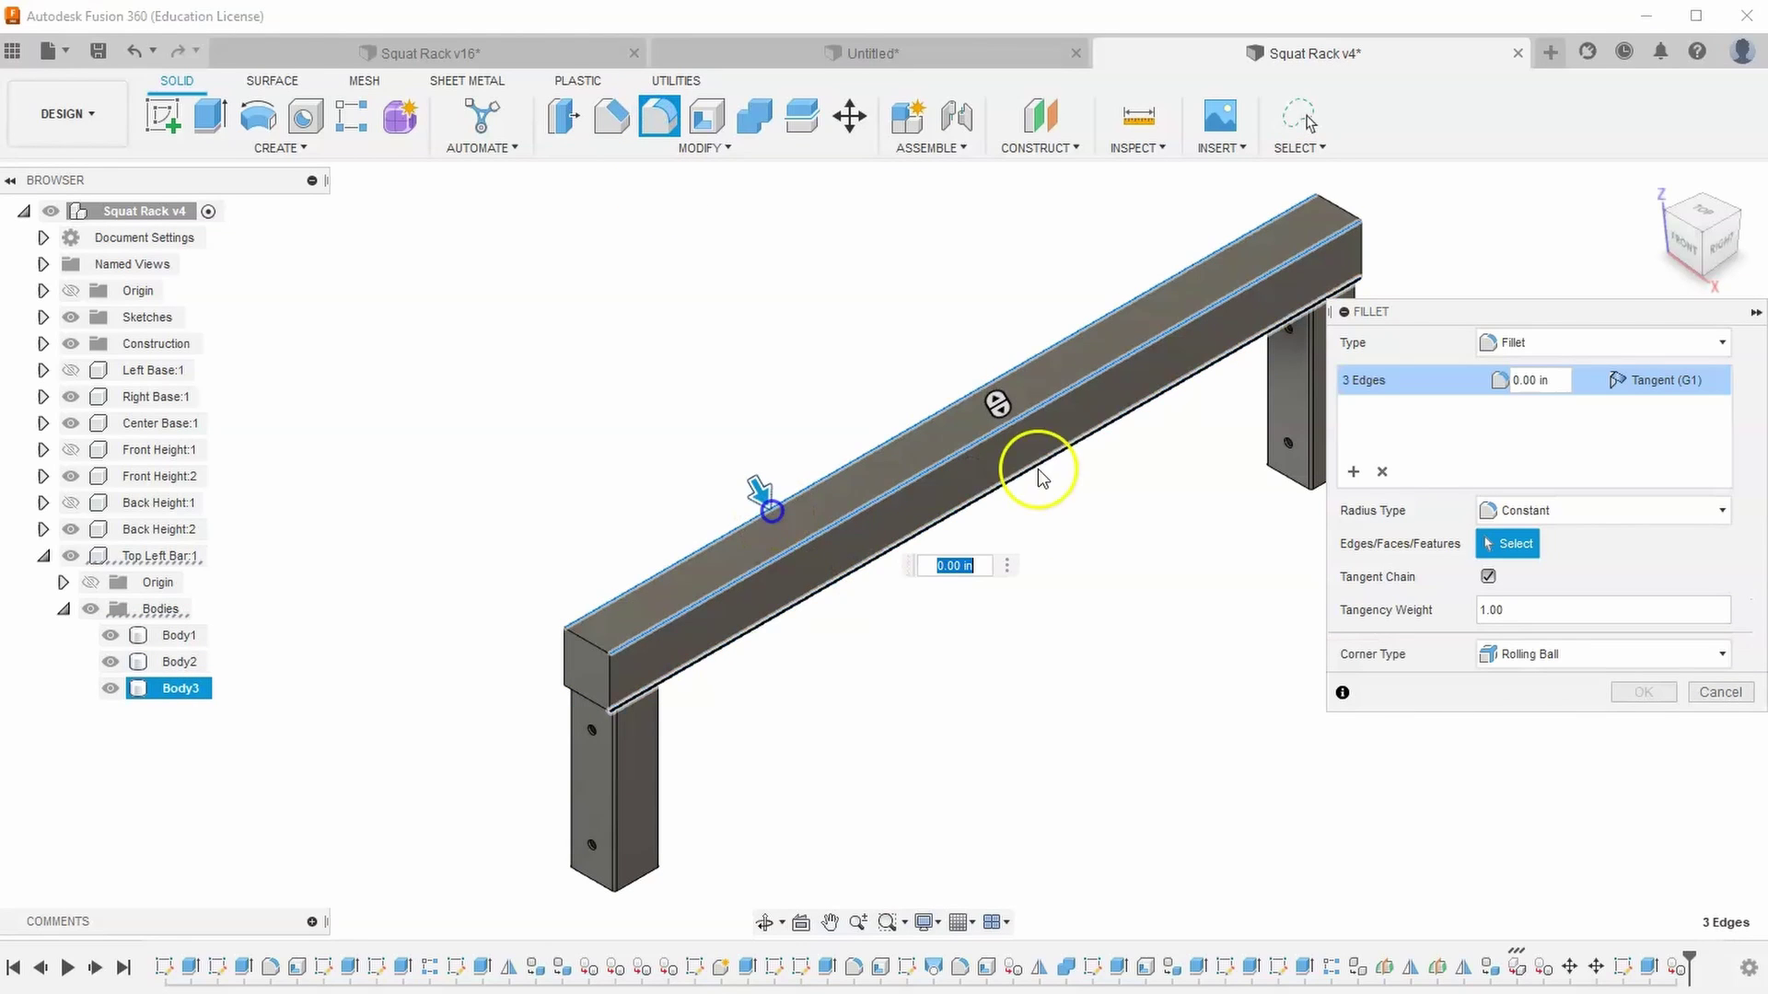
{"action": "left_click", "coordinate": [1671, 253]}
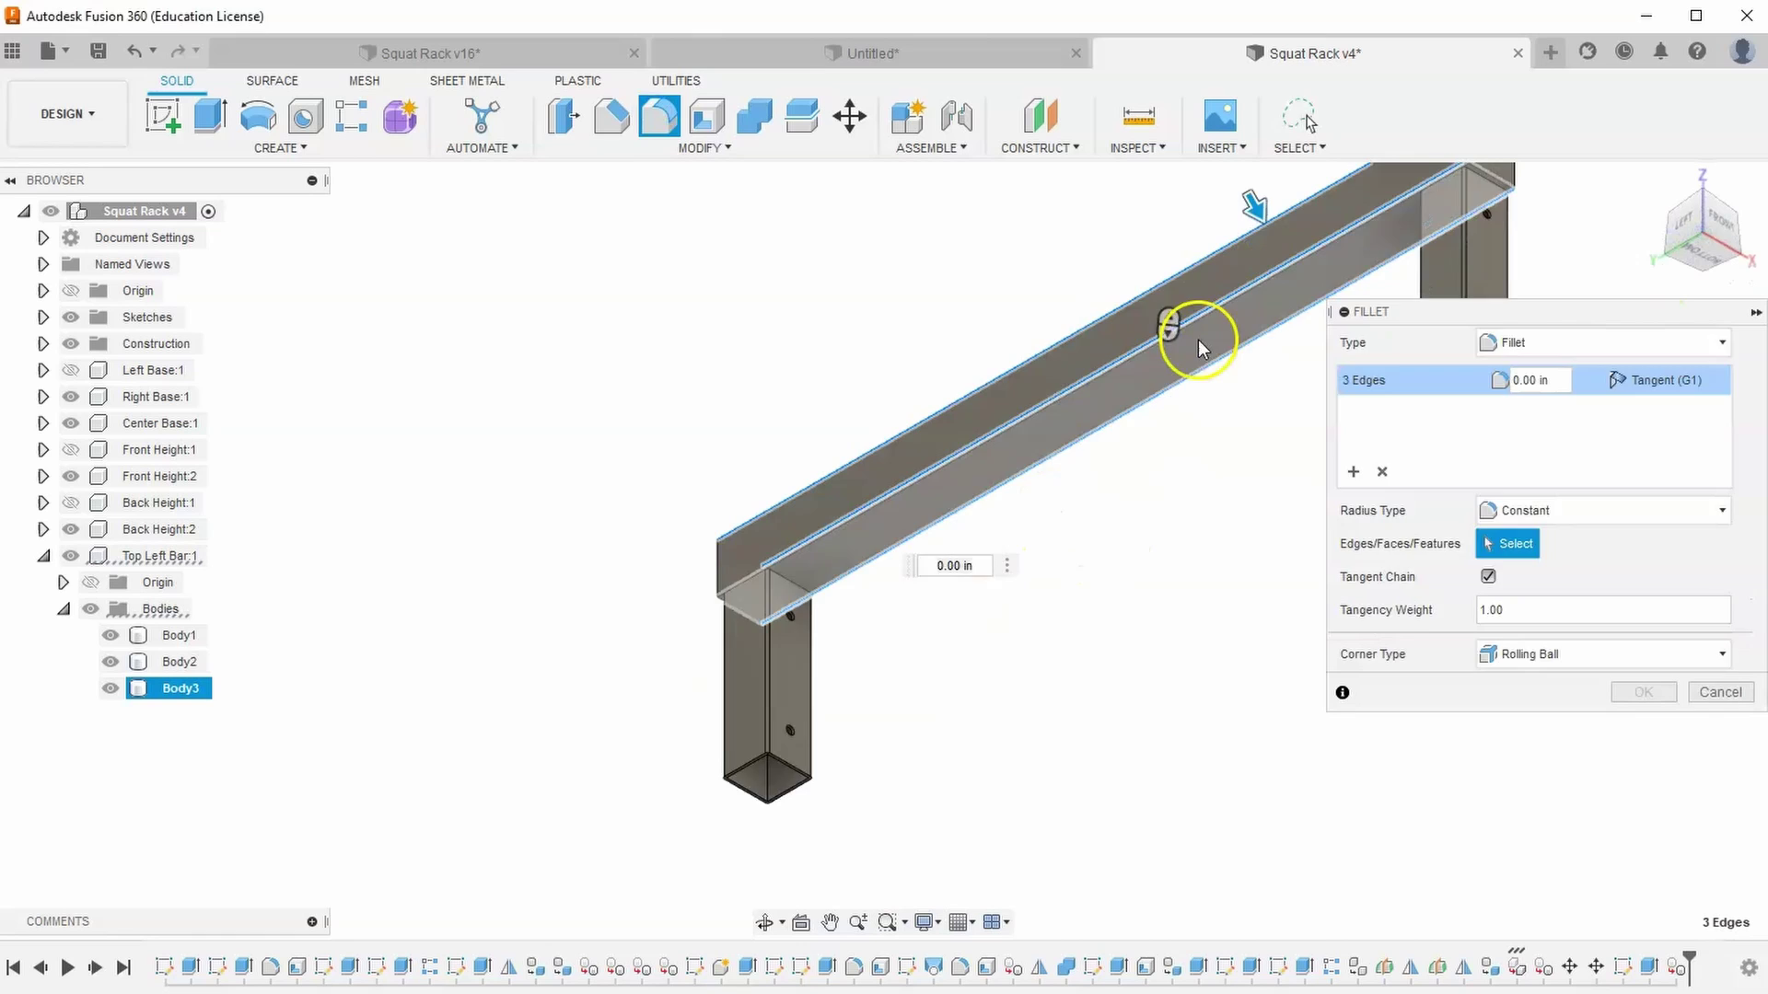
{"action": "middle_click_drag", "start_coordinate": [1197, 340], "coordinate": [1075, 458]}
{"action": "scroll", "coordinate": [991, 508], "scroll_direction": "up", "scroll_amount": 3}
{"action": "left_click", "coordinate": [941, 484]}
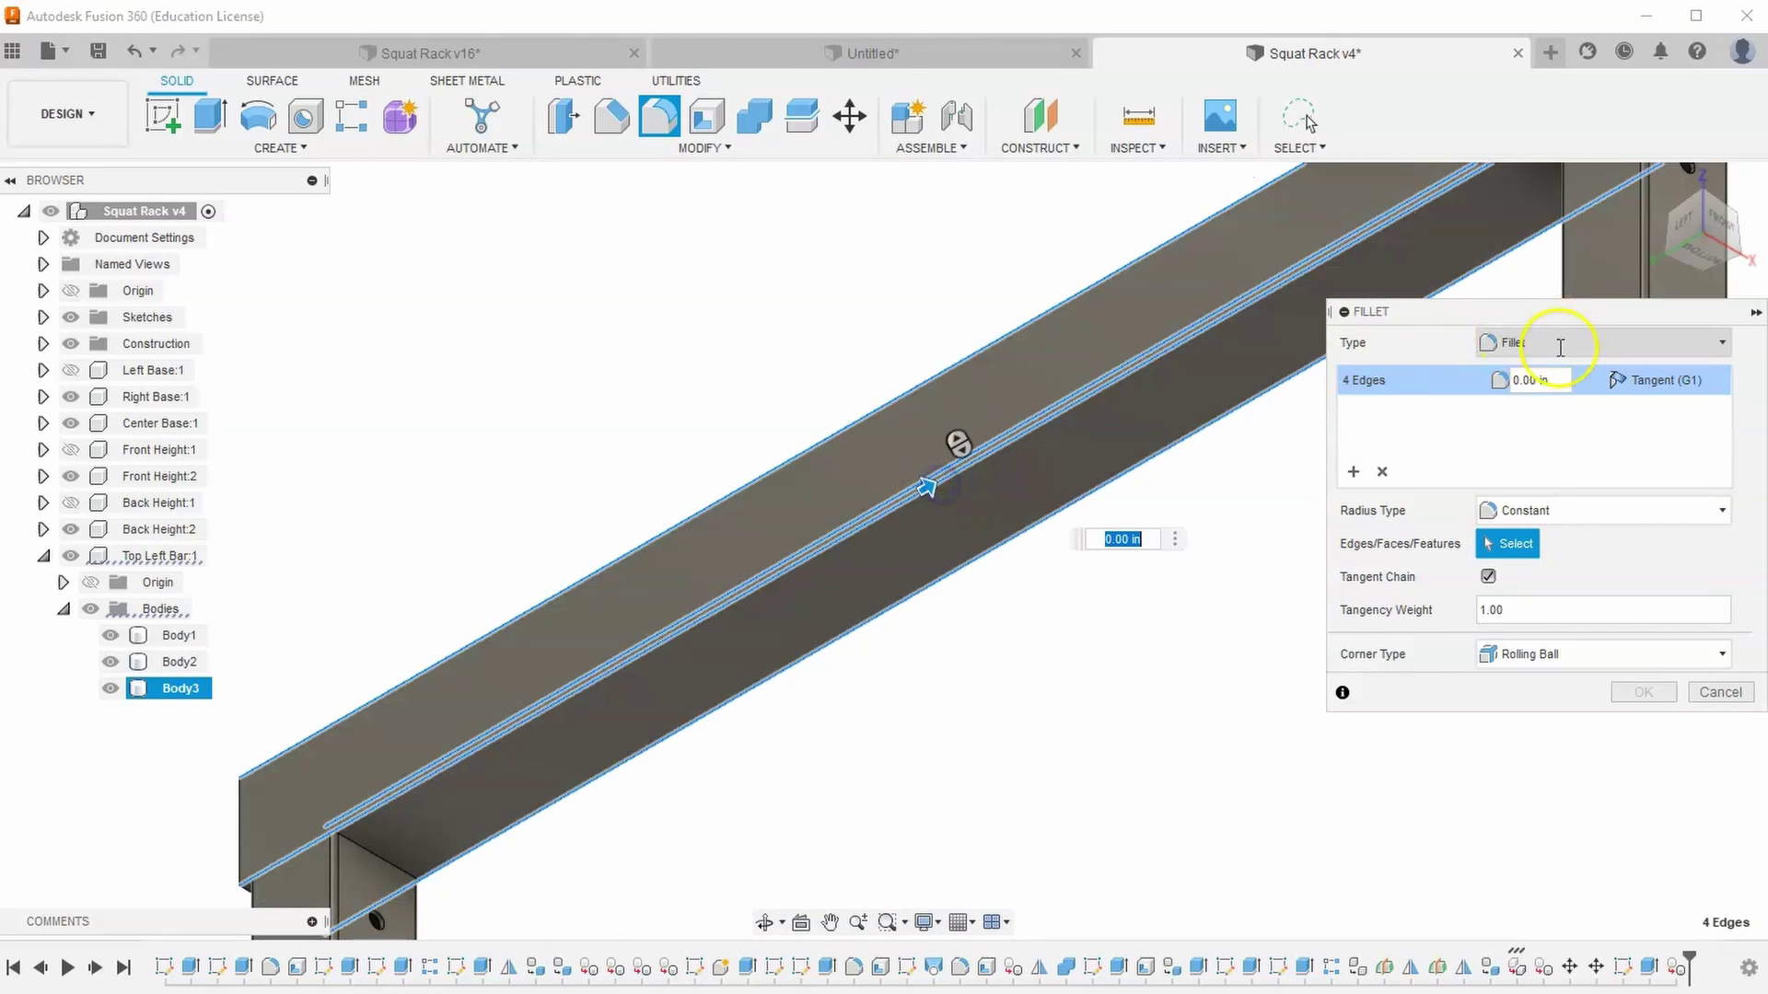
{"action": "left_click", "coordinate": [1540, 380]}
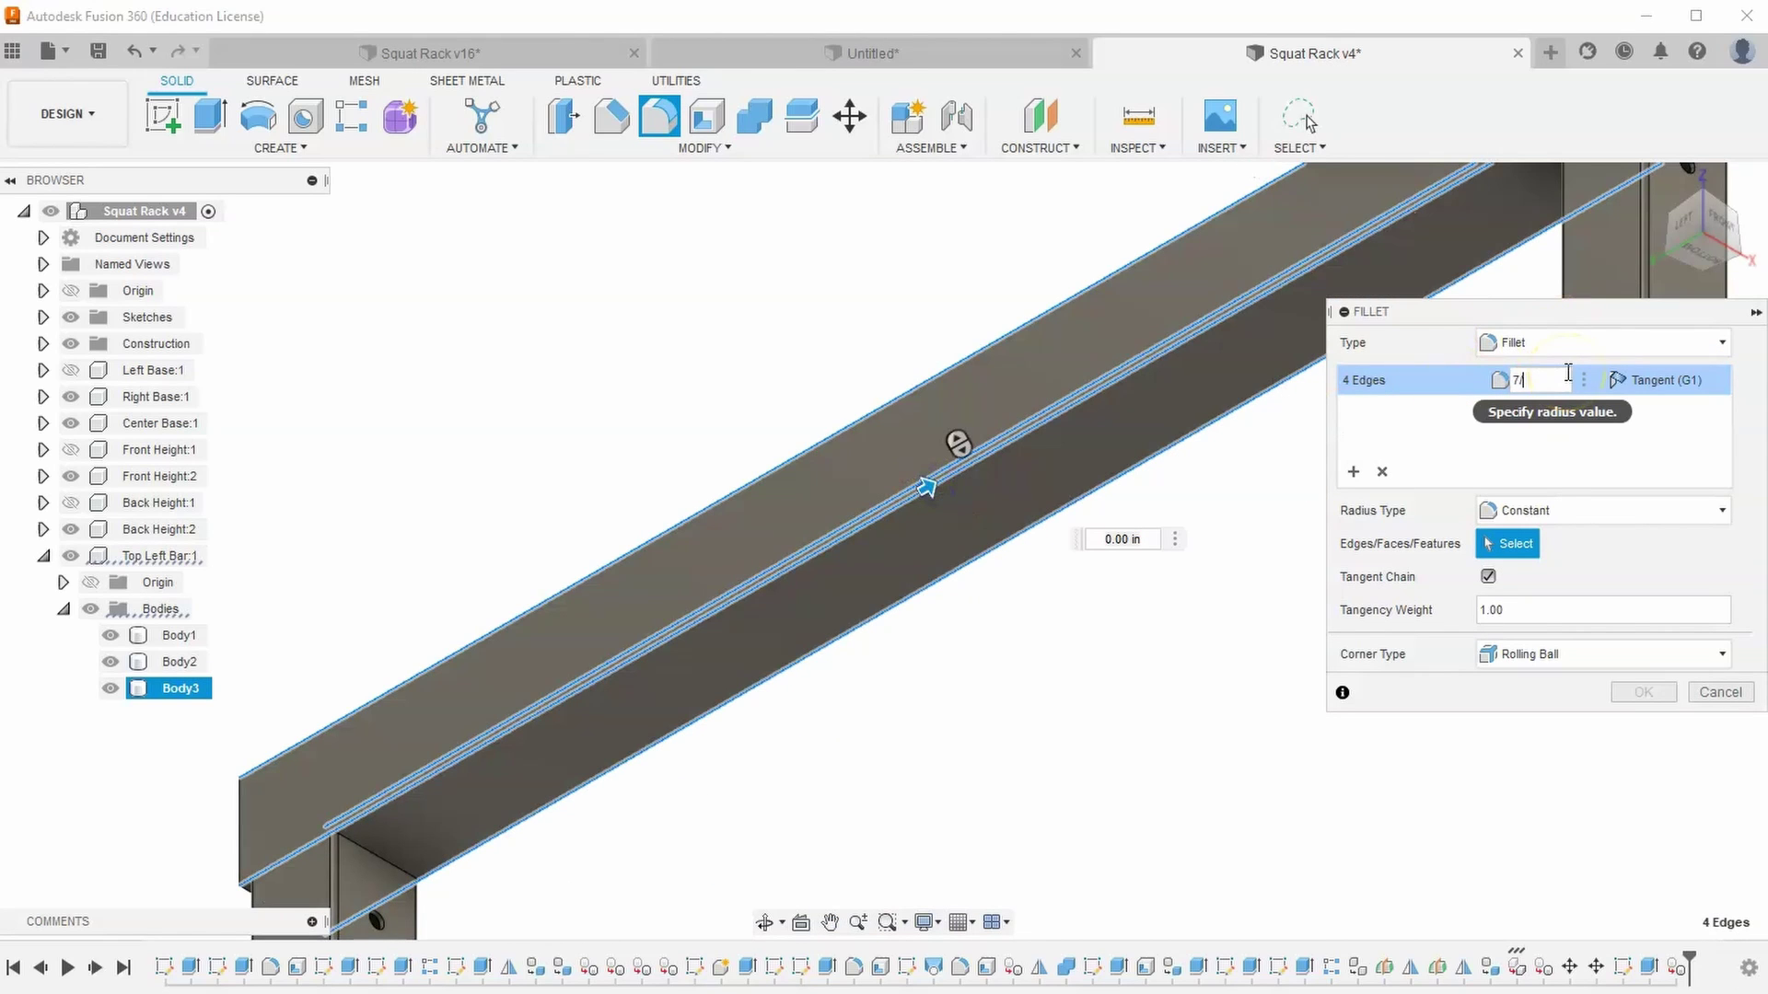
{"action": "type", "text": "7/64"}
{"action": "key", "text": "Return"}
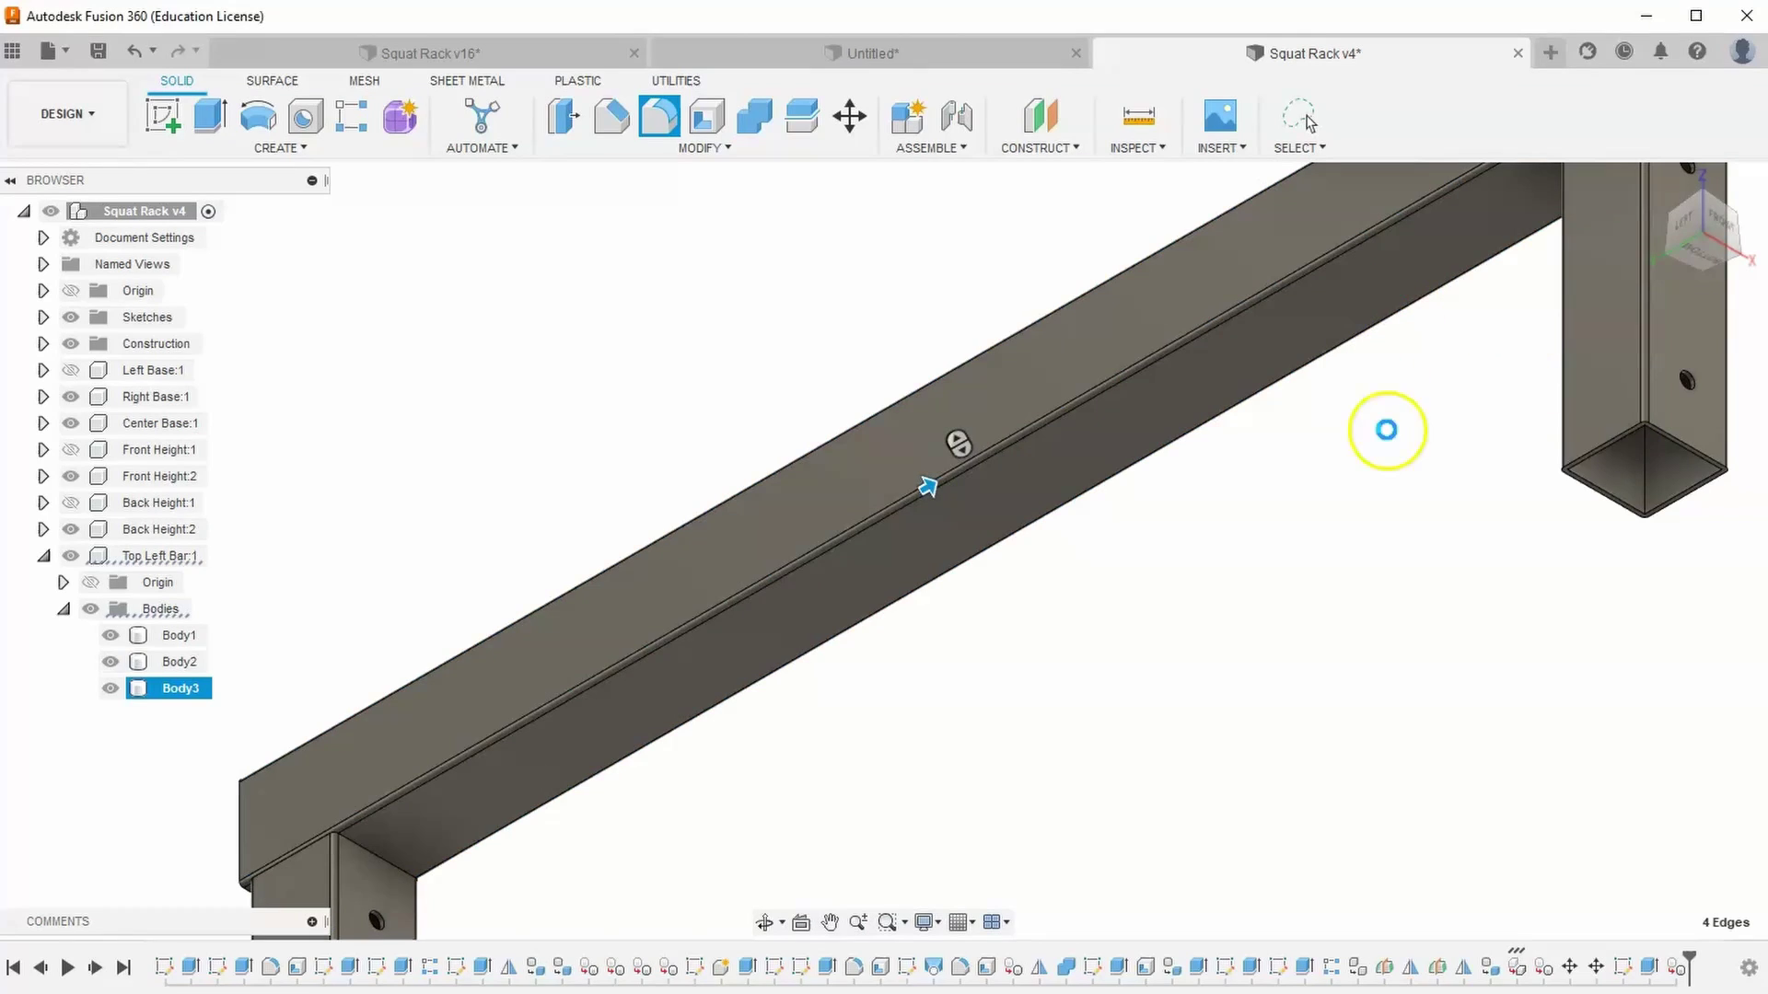
Shell the horizontal beam toward the inside, removing its front and rear end faces to form an open tube
{"action": "left_click", "coordinate": [1658, 180]}
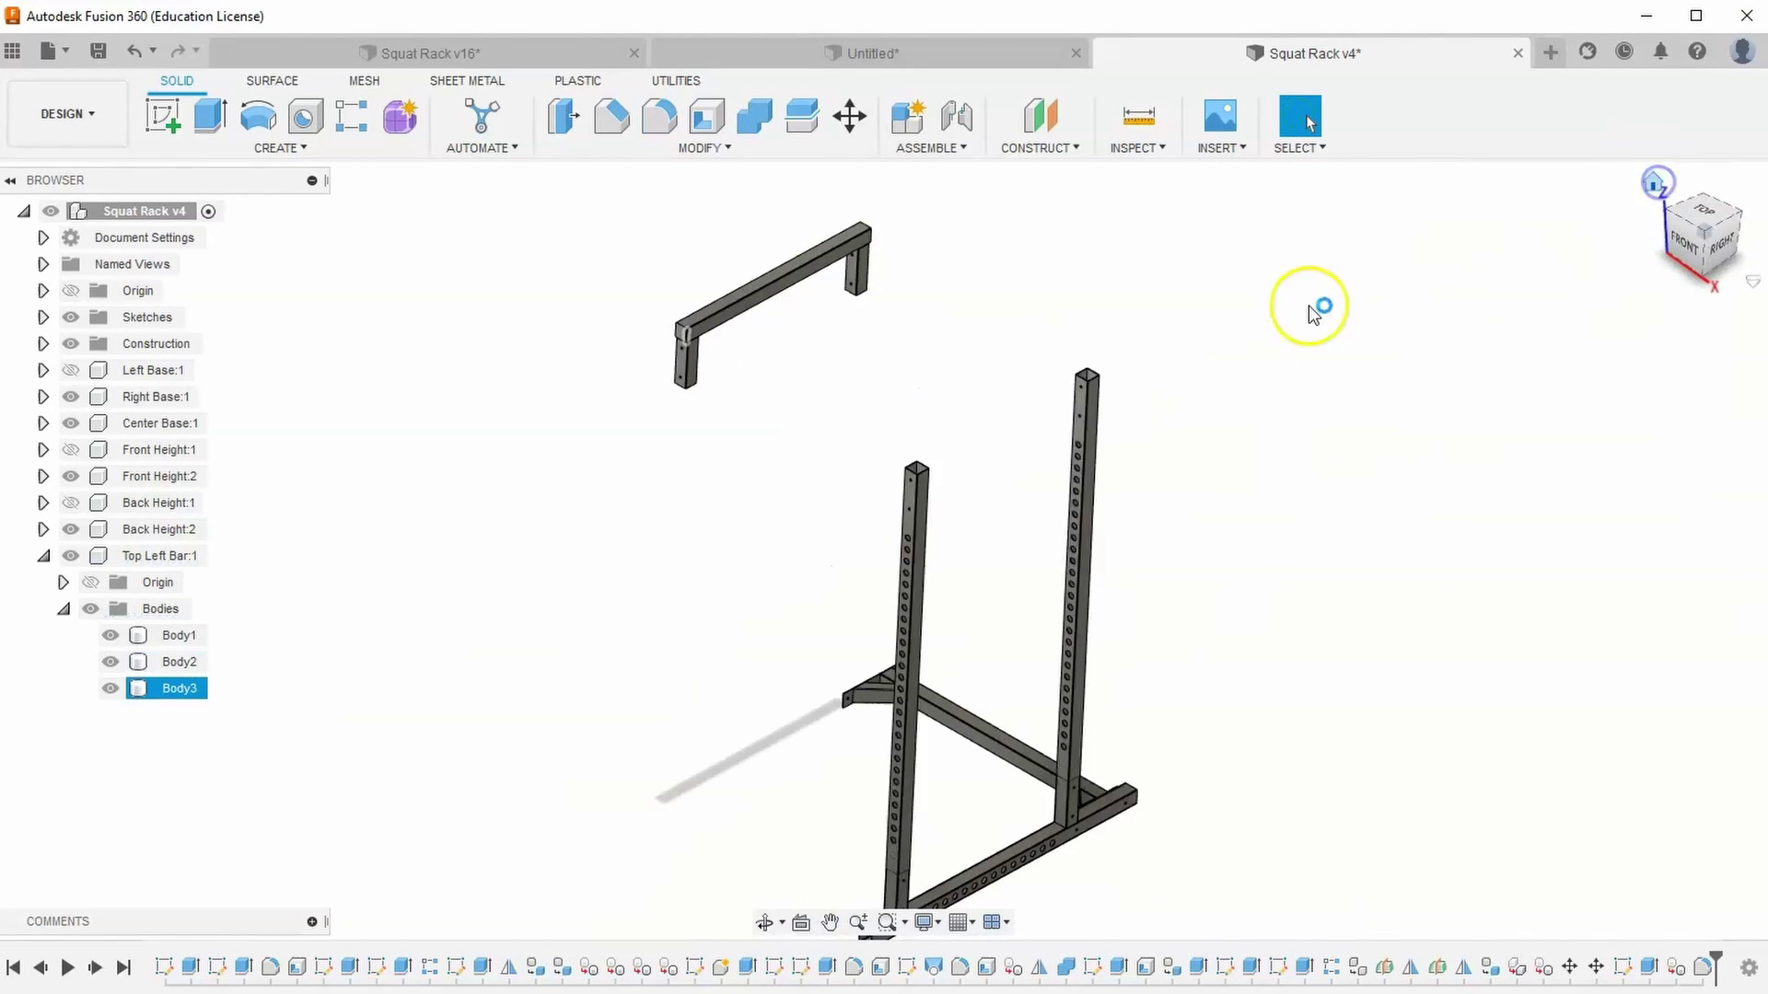
{"action": "left_click", "coordinate": [706, 116]}
{"action": "scroll", "coordinate": [617, 293], "scroll_direction": "up", "scroll_amount": 5}
{"action": "left_click", "coordinate": [760, 394]}
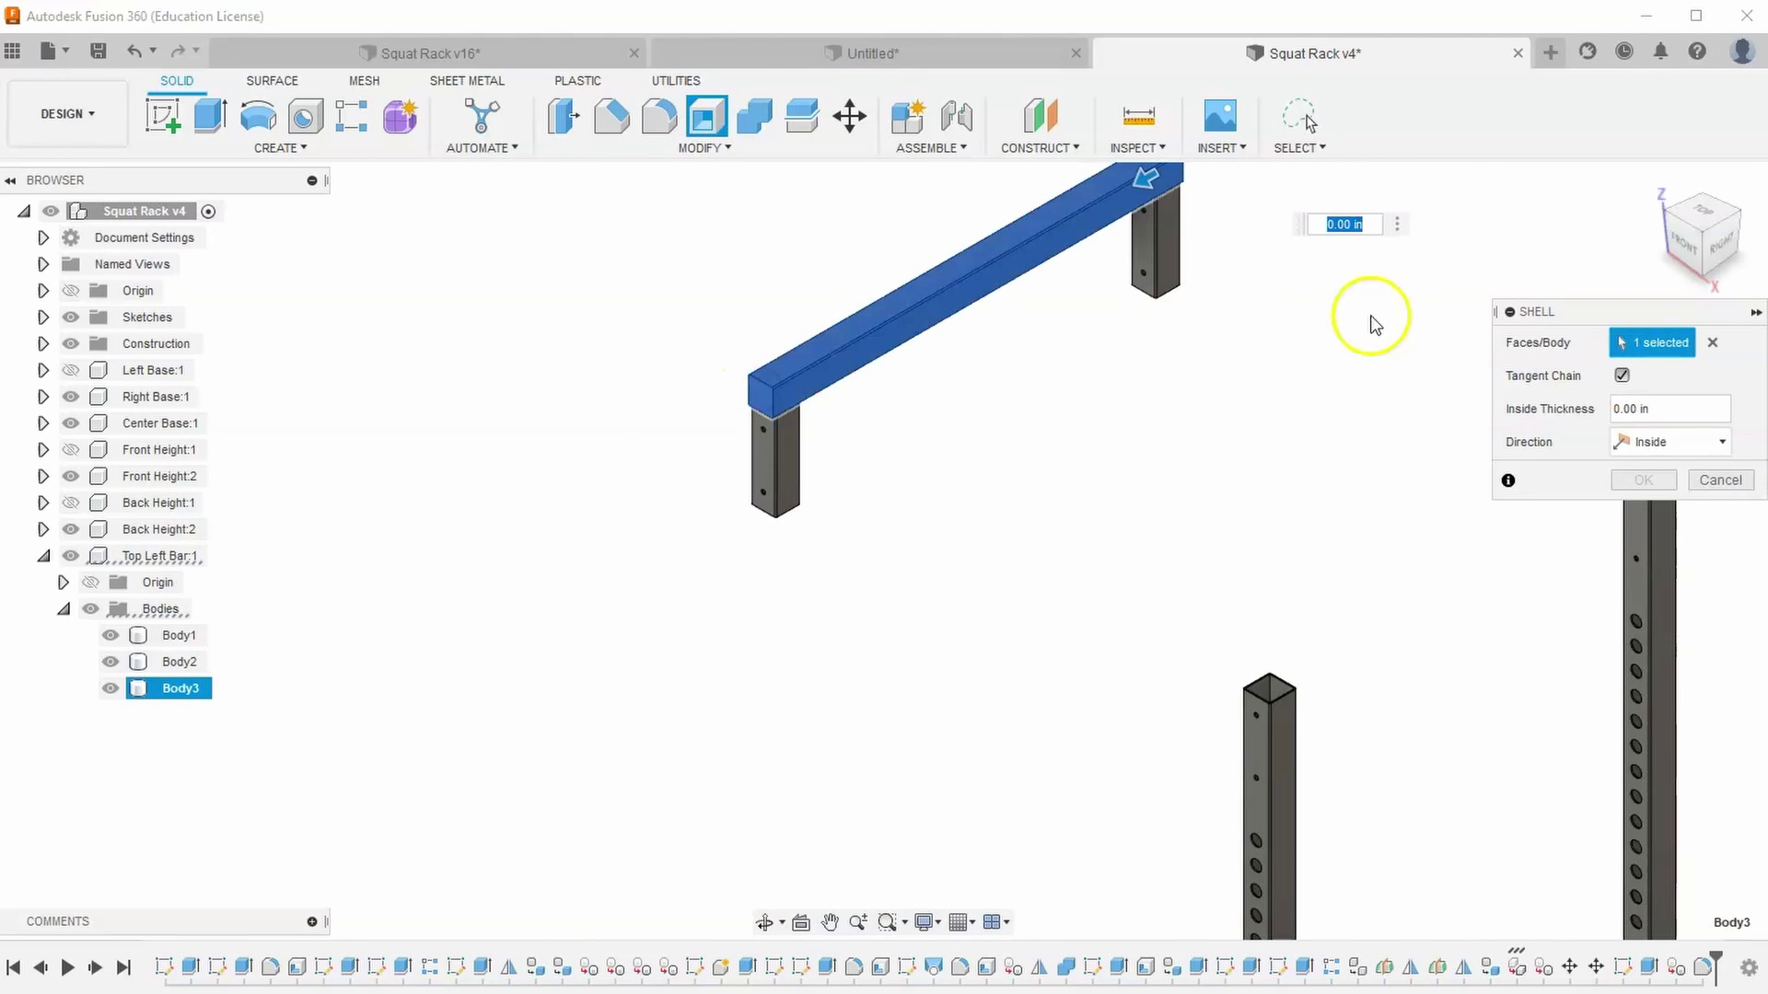
{"action": "left_click", "coordinate": [1713, 342]}
{"action": "scroll", "coordinate": [719, 363], "scroll_direction": "up", "scroll_amount": 3}
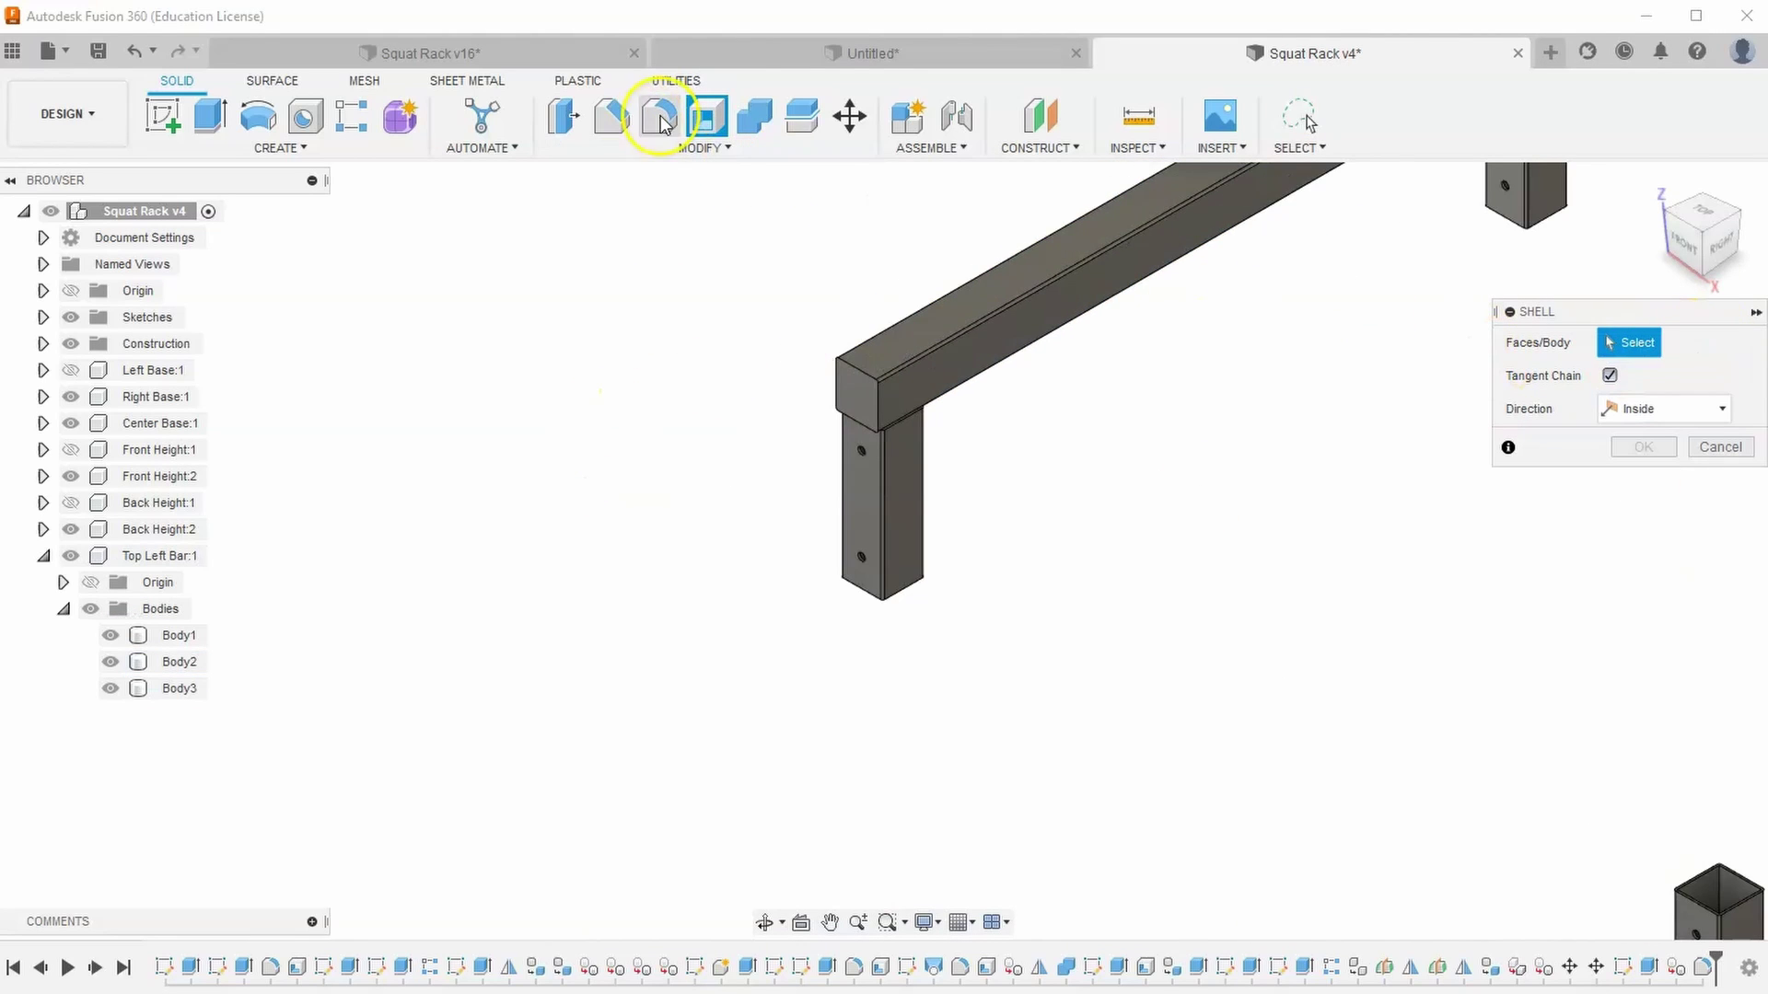
{"action": "left_click", "coordinate": [848, 390]}
{"action": "middle_click_drag", "start_coordinate": [1019, 473], "coordinate": [1021, 736]}
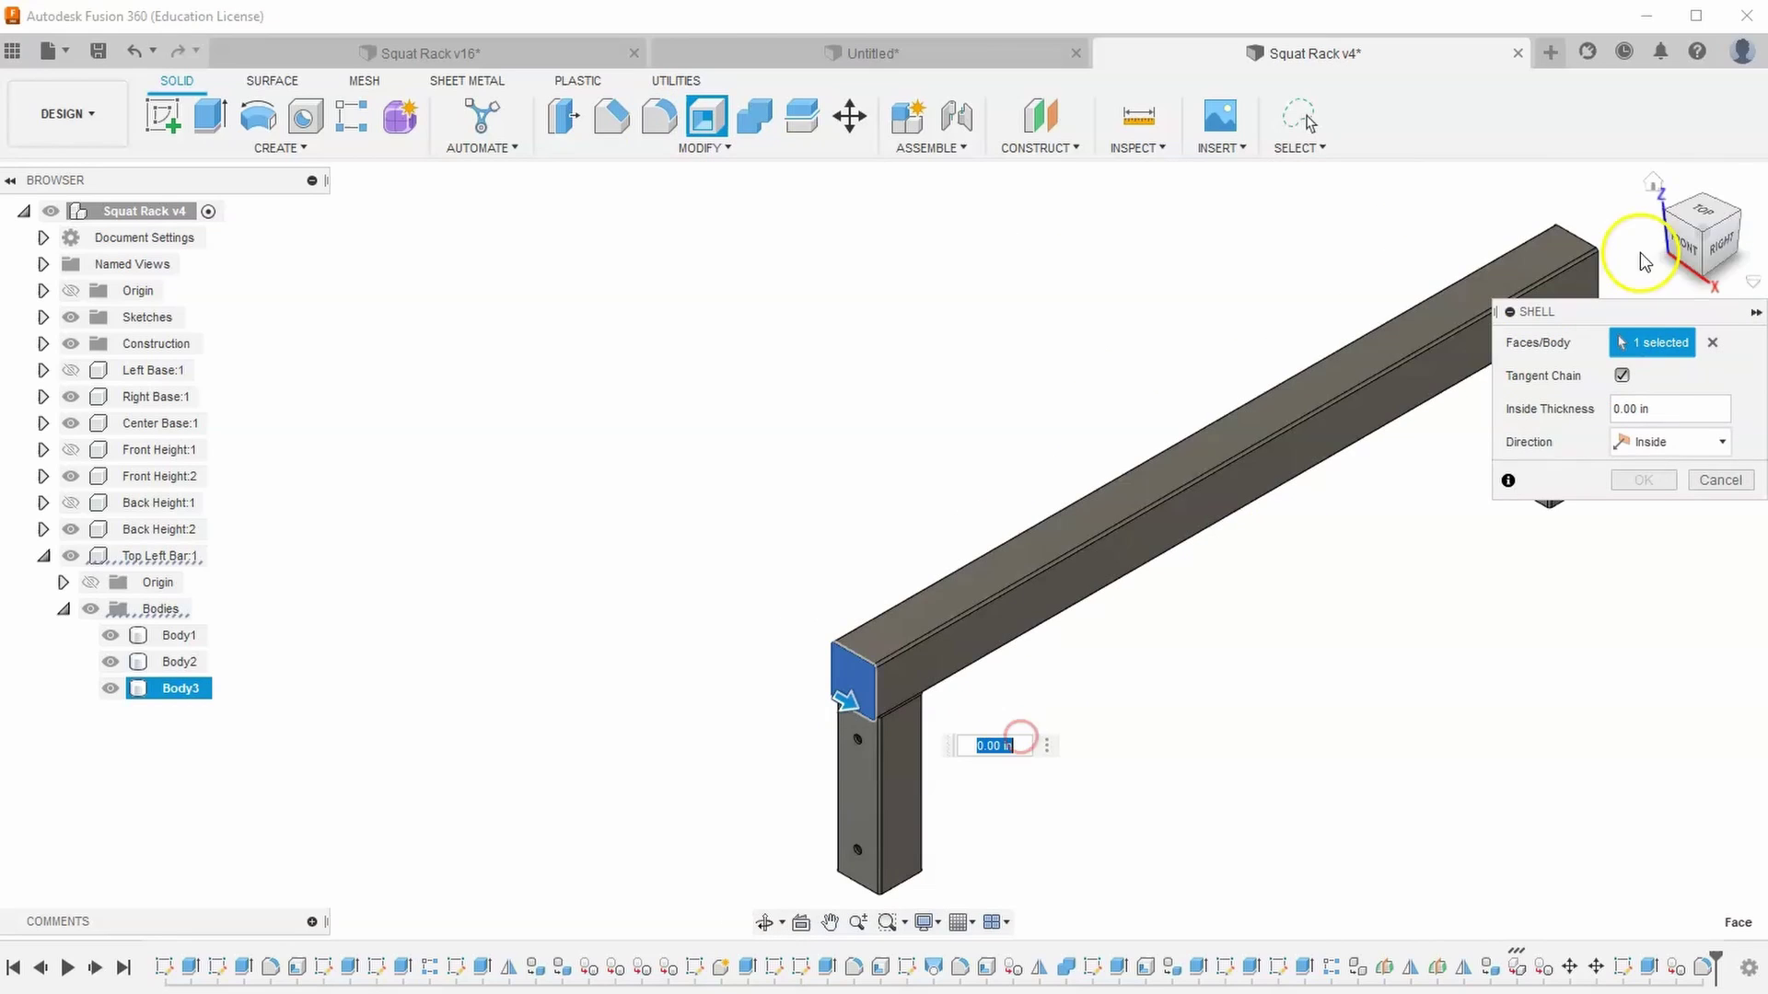
{"action": "left_click", "coordinate": [1717, 197]}
{"action": "middle_click_drag", "start_coordinate": [539, 819], "coordinate": [652, 516]}
{"action": "left_click", "coordinate": [652, 519]}
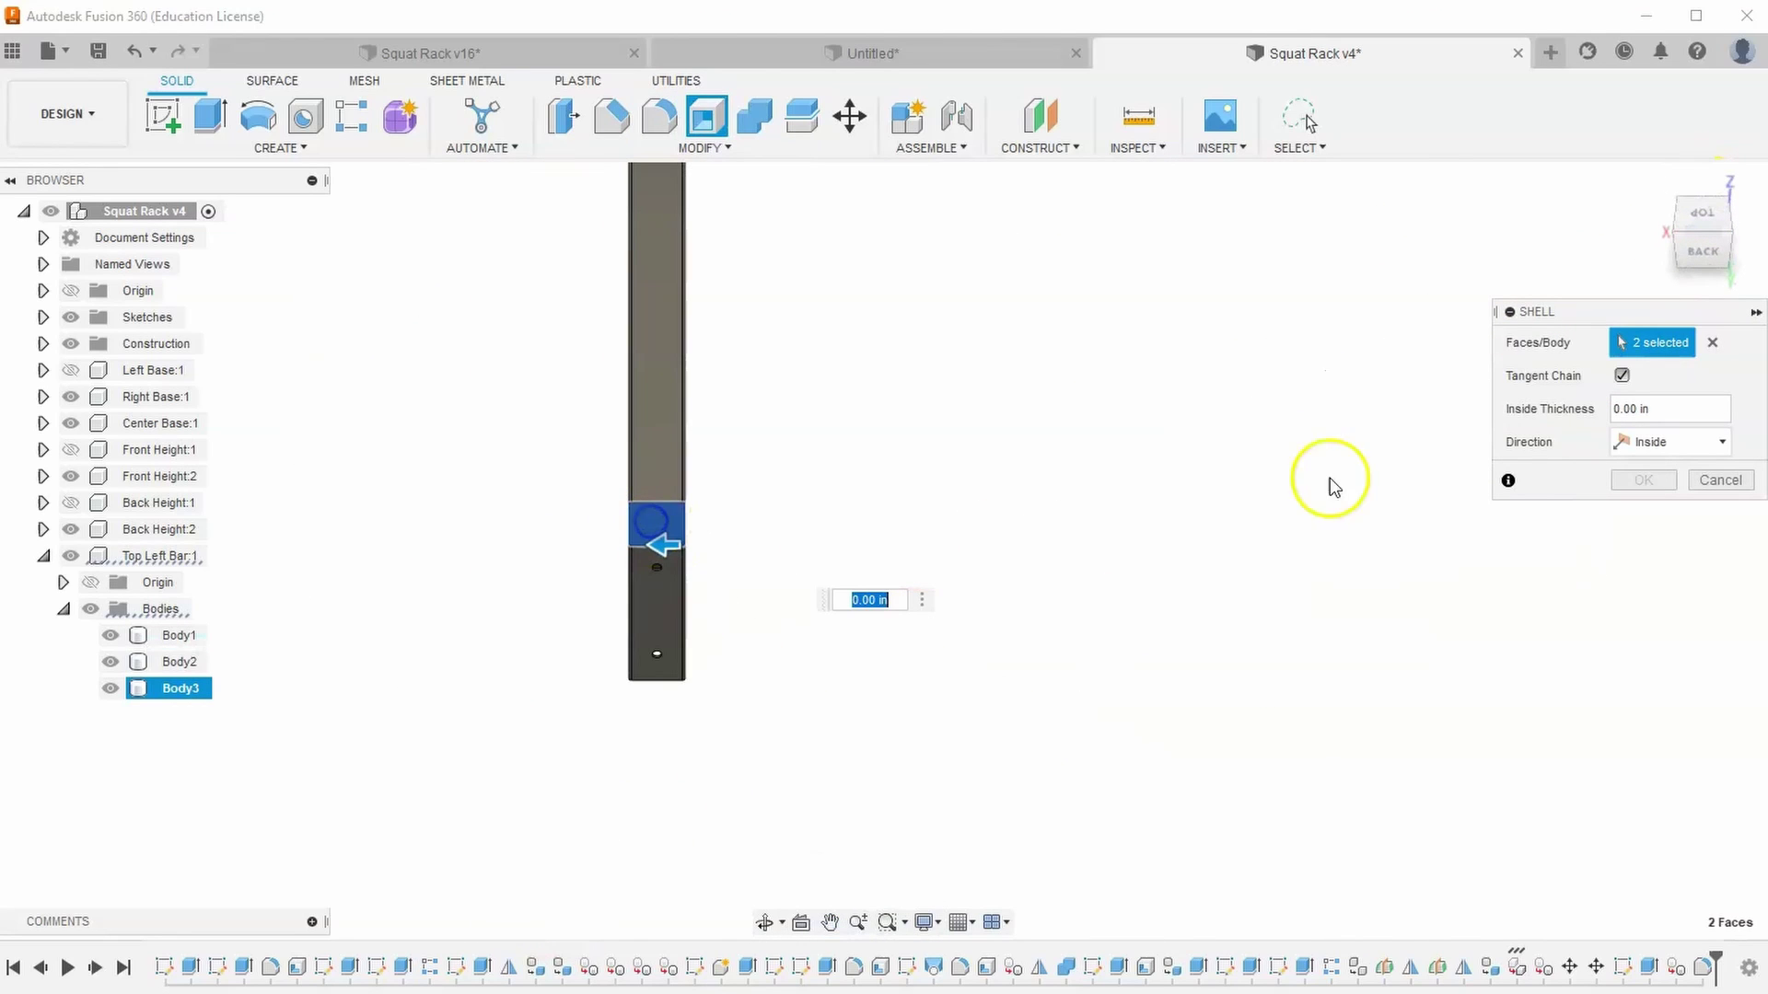
{"action": "left_click", "coordinate": [1683, 246]}
{"action": "double_click", "coordinate": [1631, 409]}
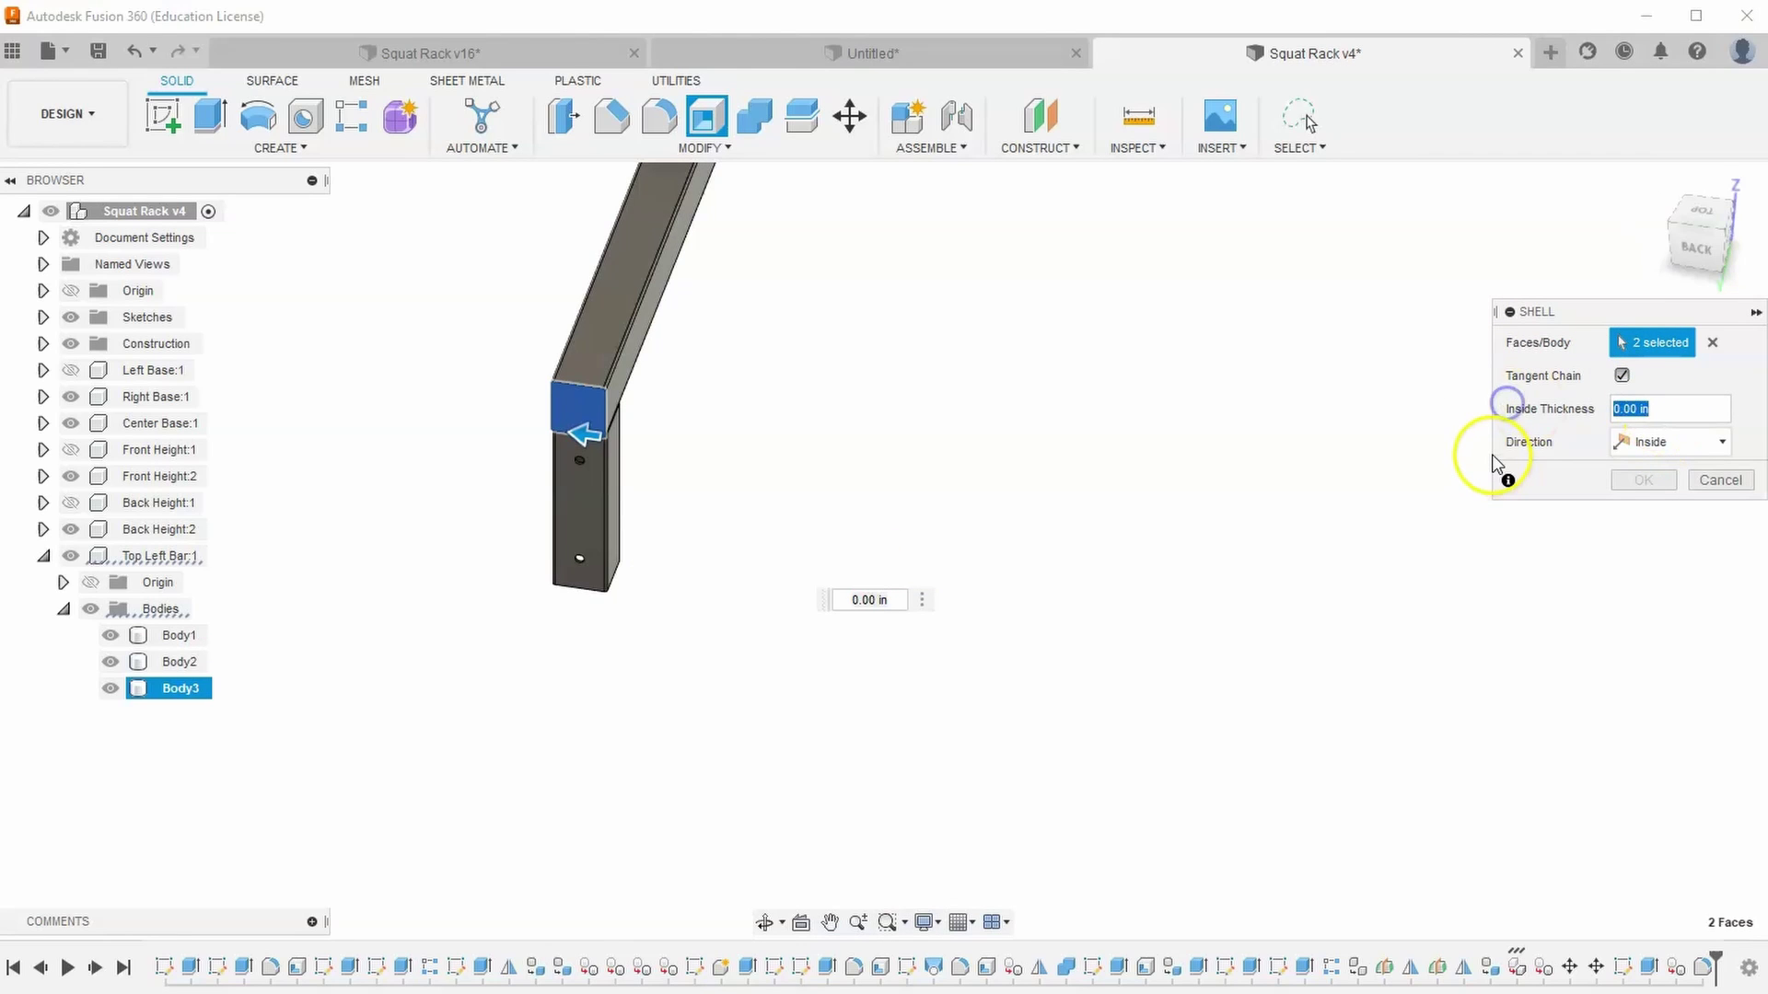
{"action": "key", "text": "Return"}
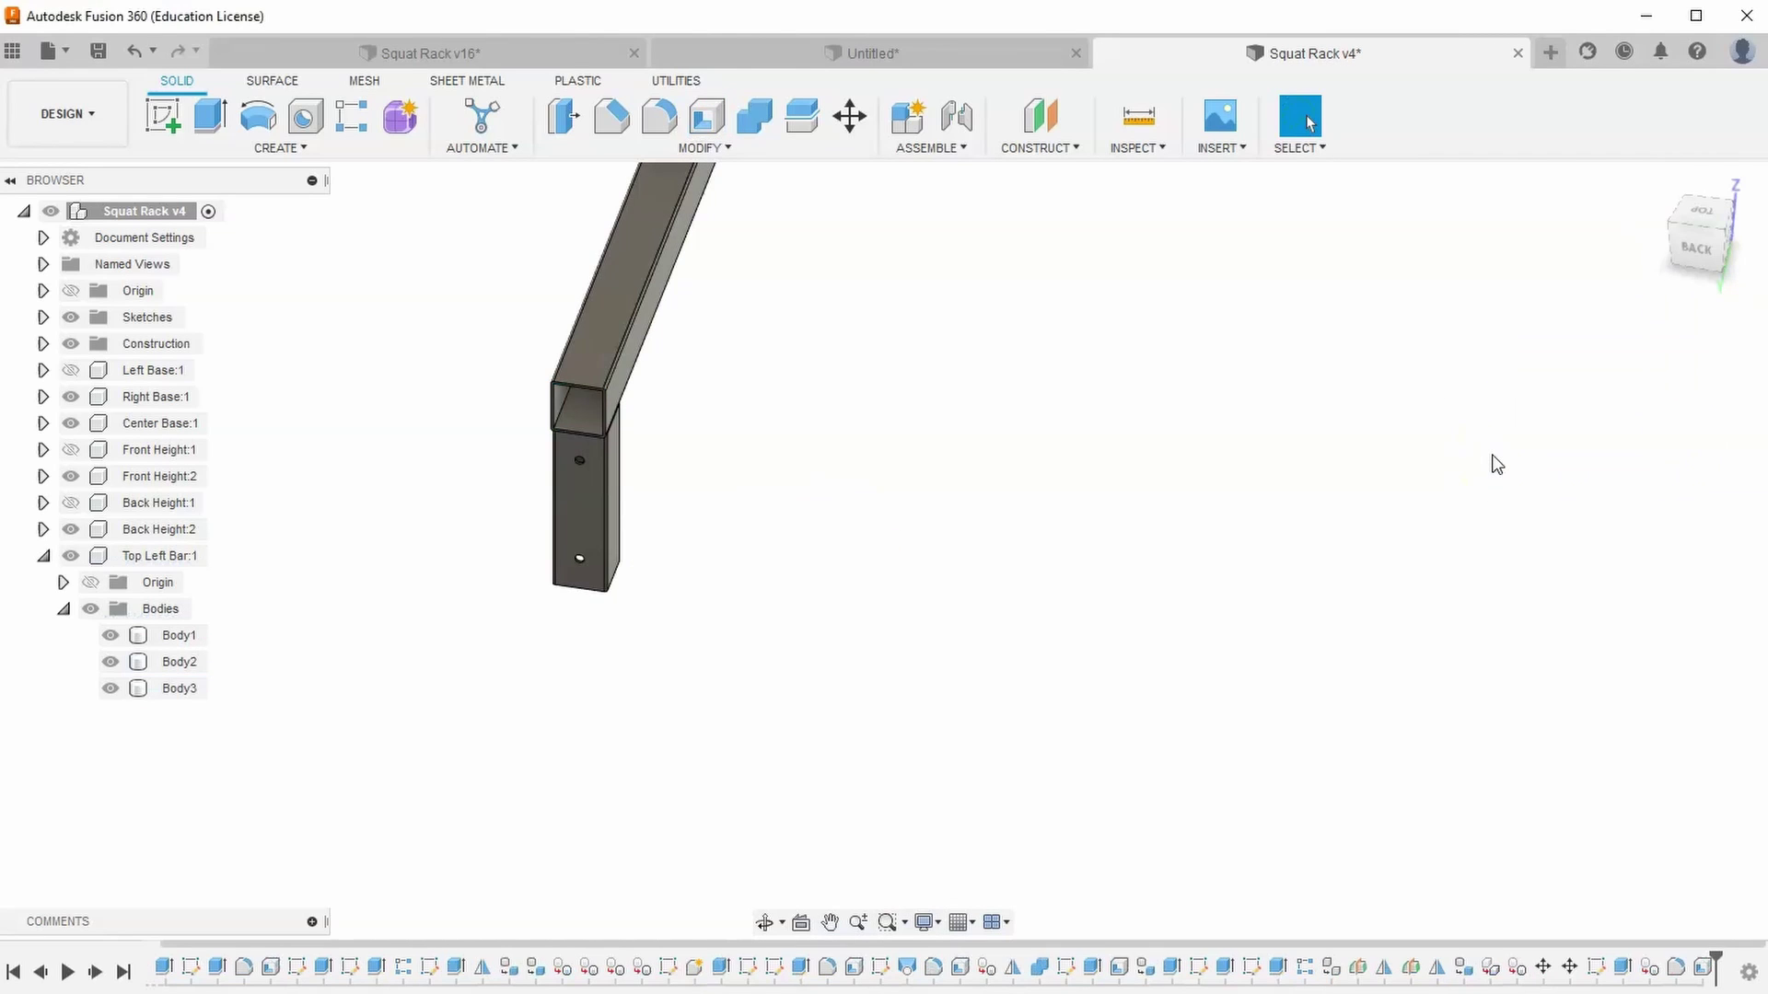
Examine the reference photo for the hole pattern along the top side bar, comparing it with the holes in the base bar
{"action": "left_click", "coordinate": [1656, 192]}
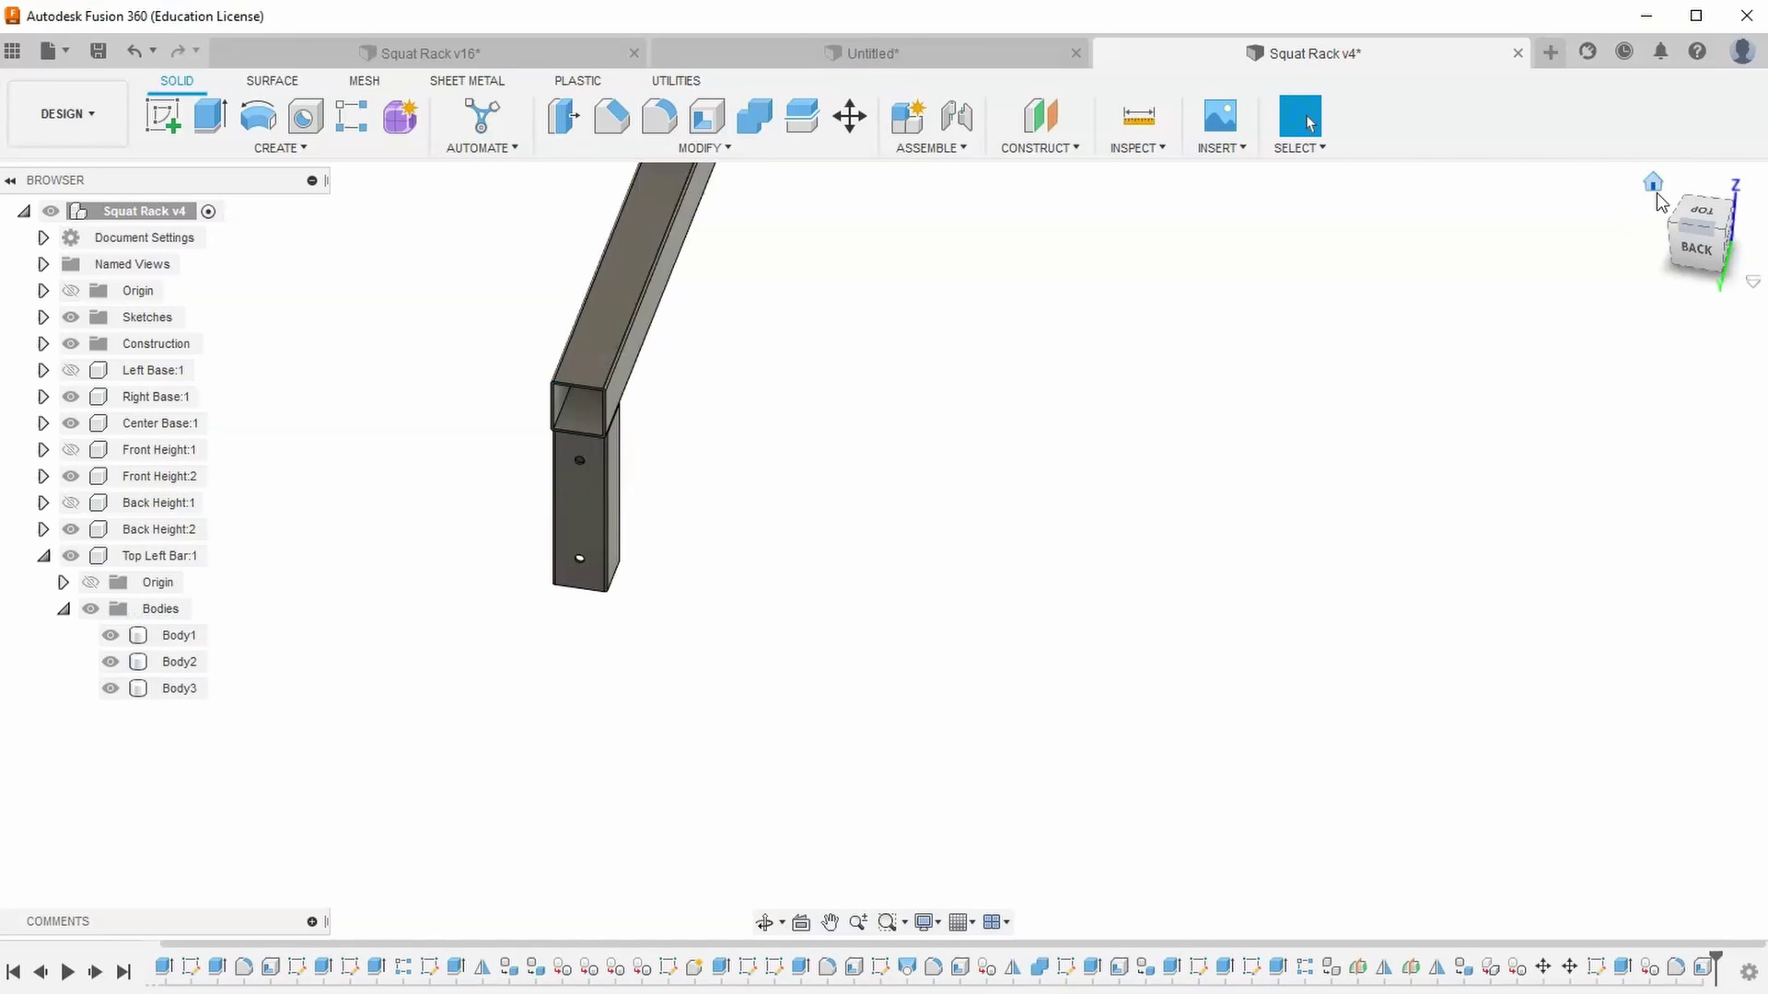
{"action": "left_click", "coordinate": [661, 359]}
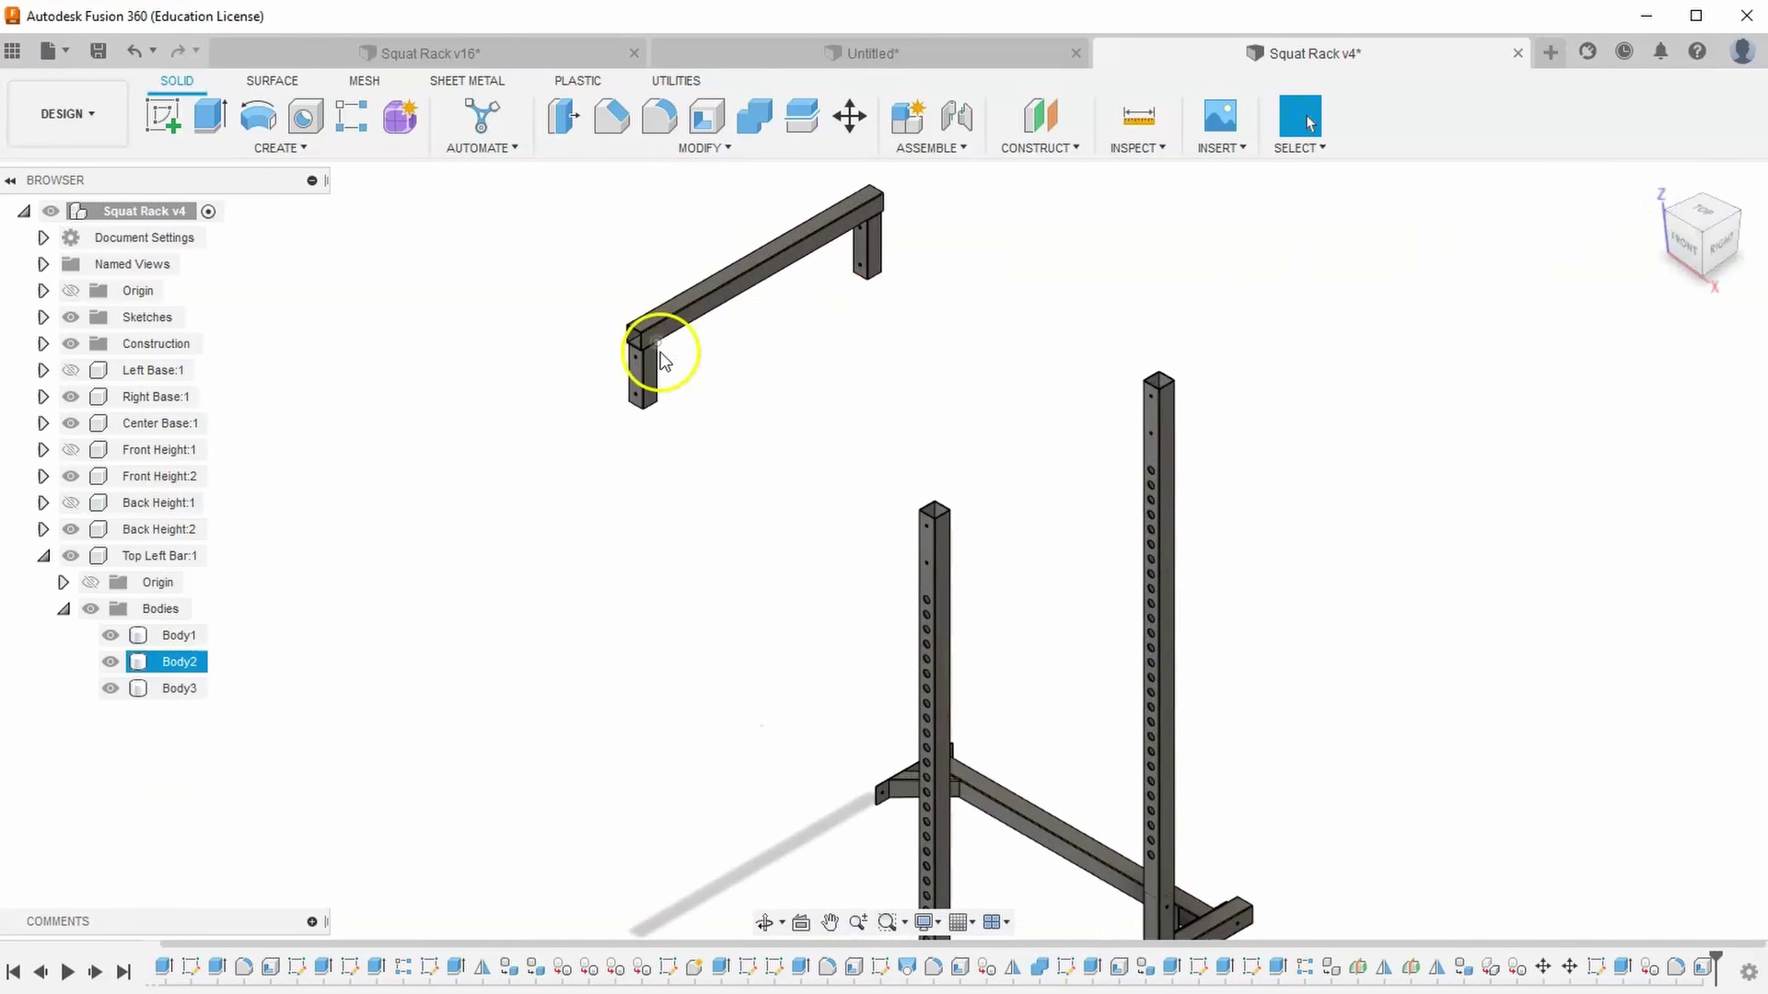
{"action": "left_click", "coordinate": [826, 381]}
{"action": "middle_click_drag", "start_coordinate": [803, 508], "coordinate": [792, 479]}
{"action": "key", "text": "alt+Tab"}
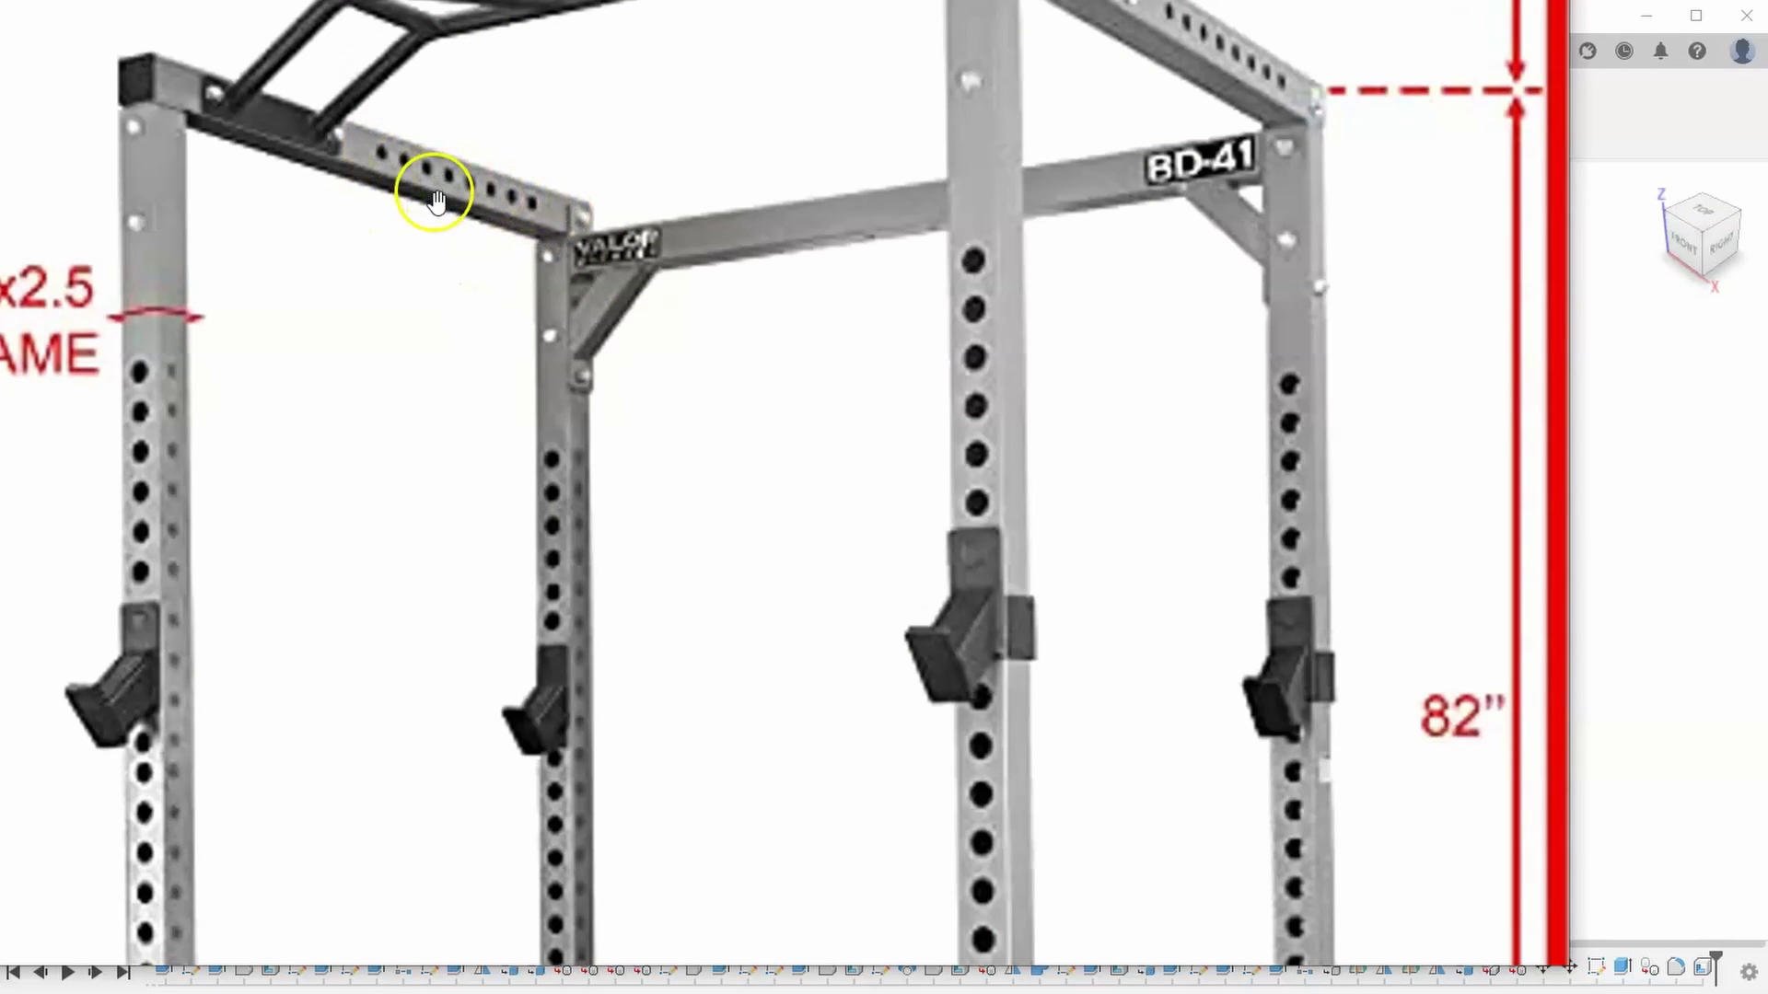
{"action": "scroll", "coordinate": [414, 363], "scroll_direction": "down", "scroll_amount": 1}
{"action": "scroll", "coordinate": [447, 473], "scroll_direction": "down", "scroll_amount": 5}
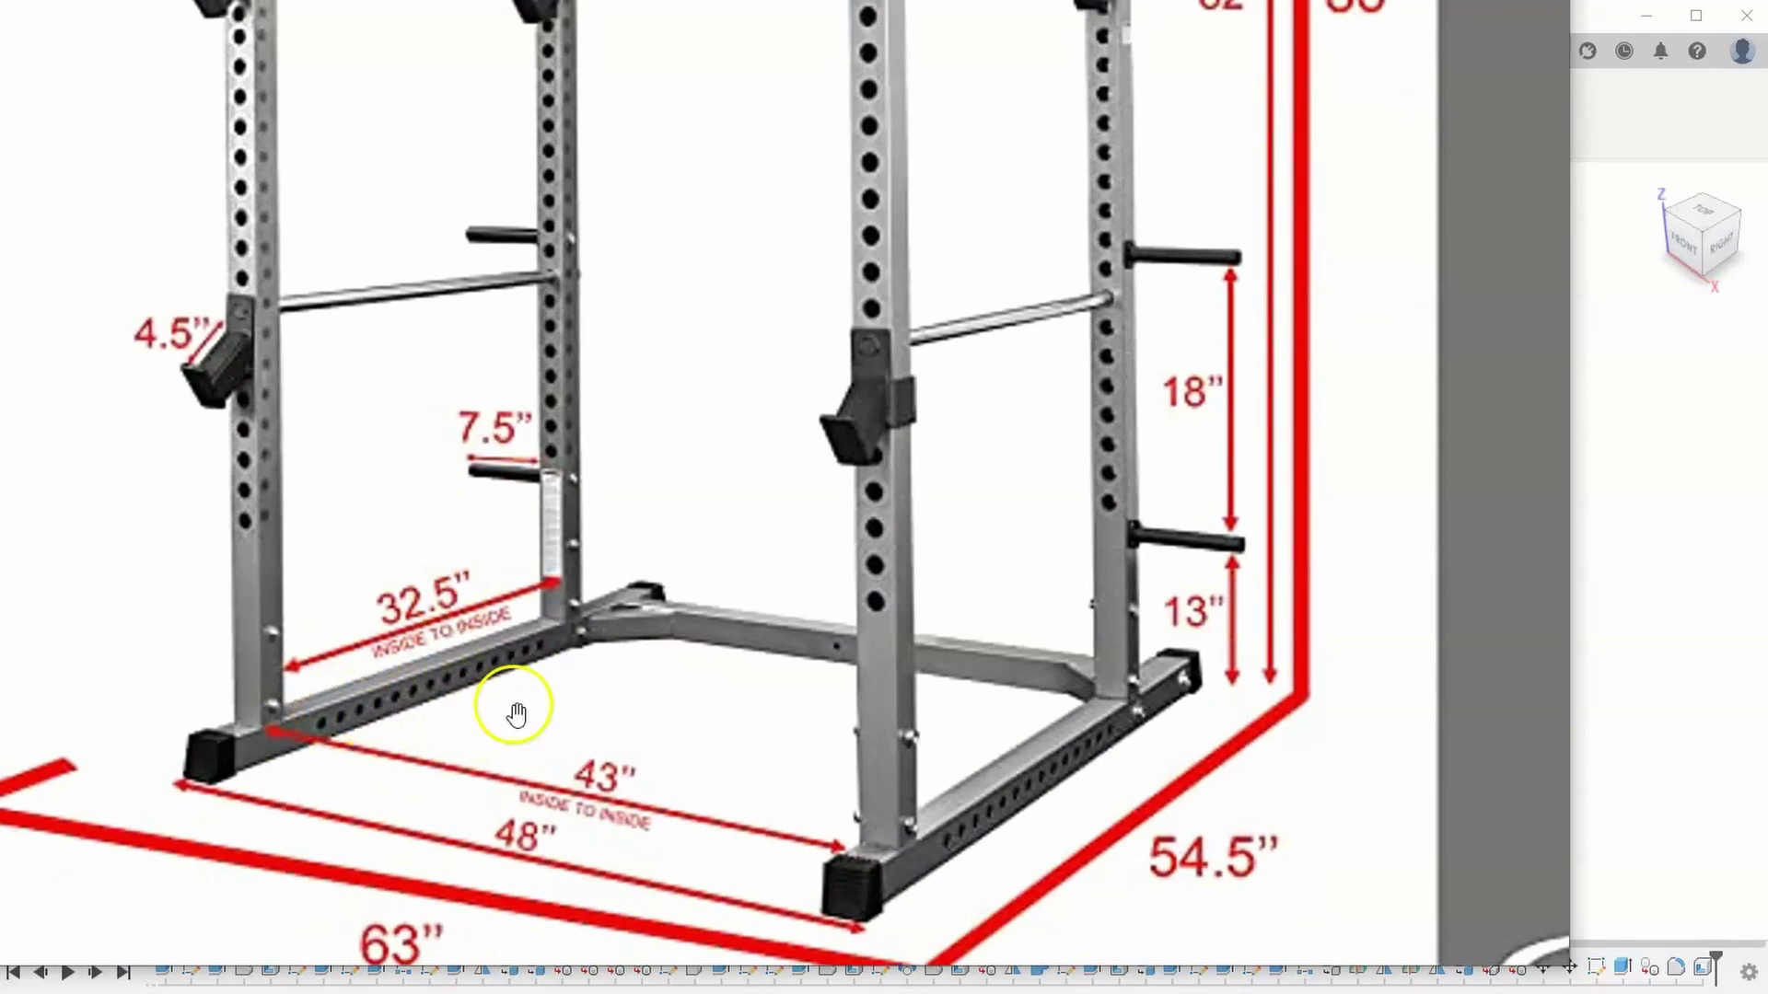
{"action": "scroll", "coordinate": [433, 221], "scroll_direction": "up", "scroll_amount": 5}
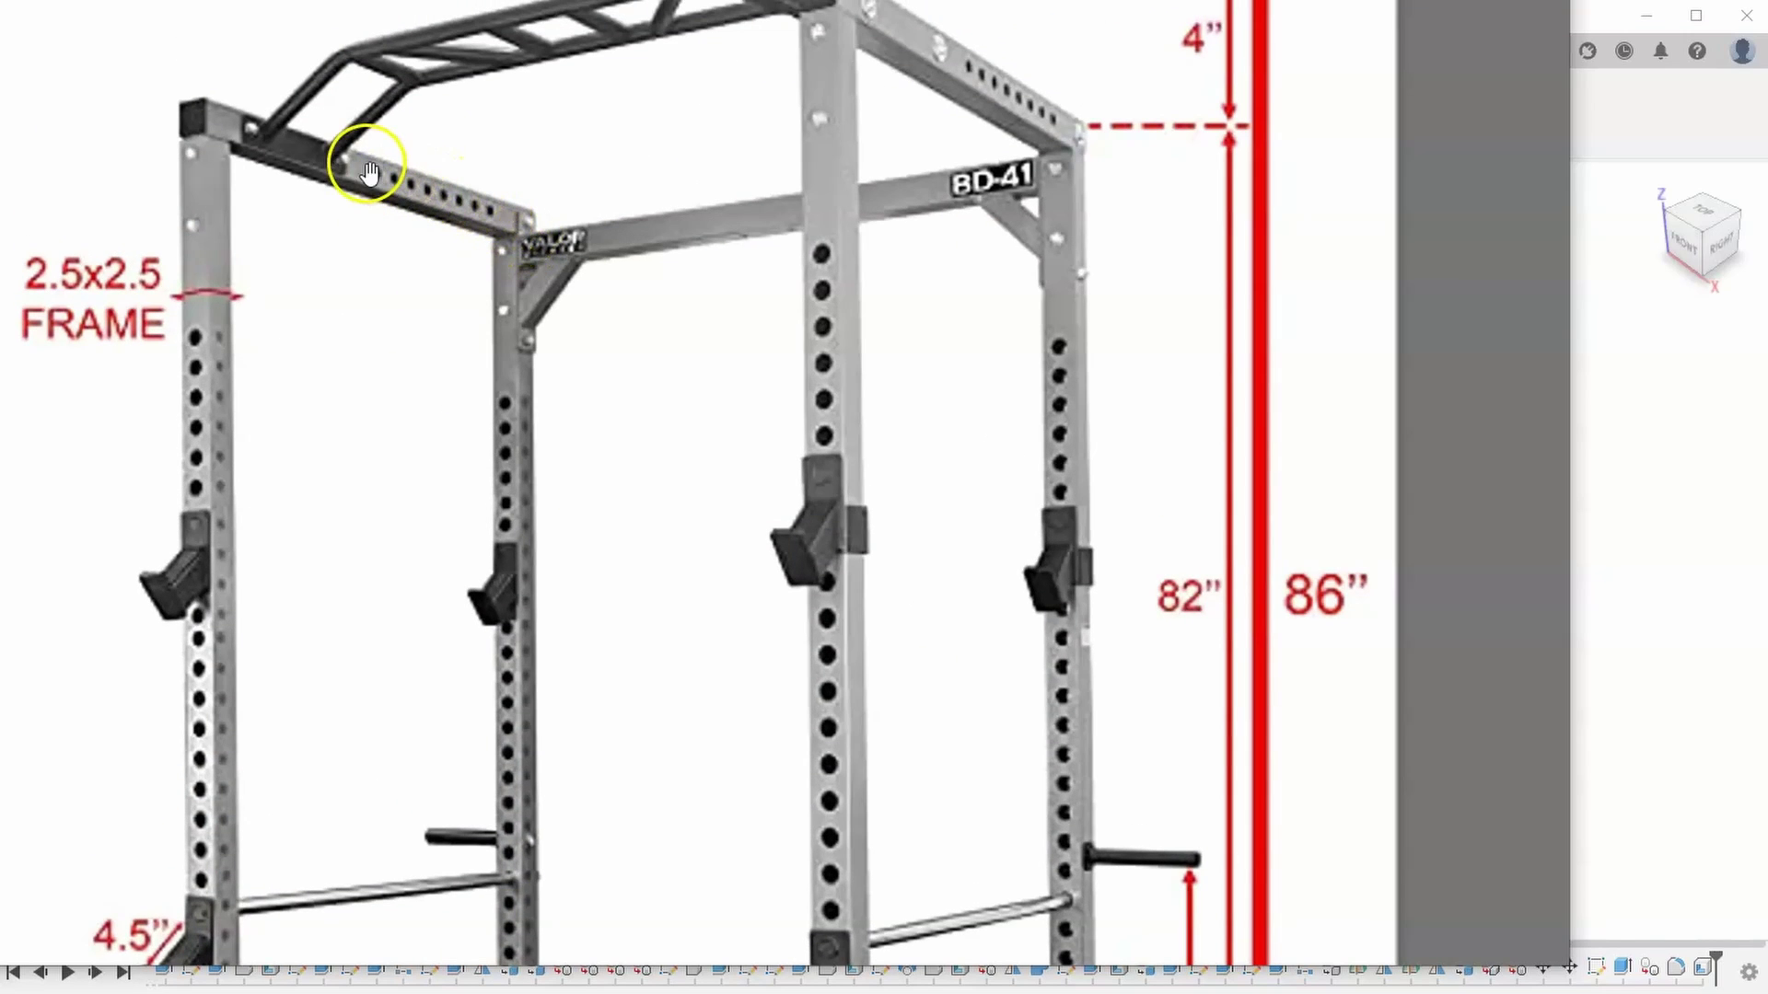
{"action": "scroll", "coordinate": [406, 576], "scroll_direction": "down", "scroll_amount": 3}
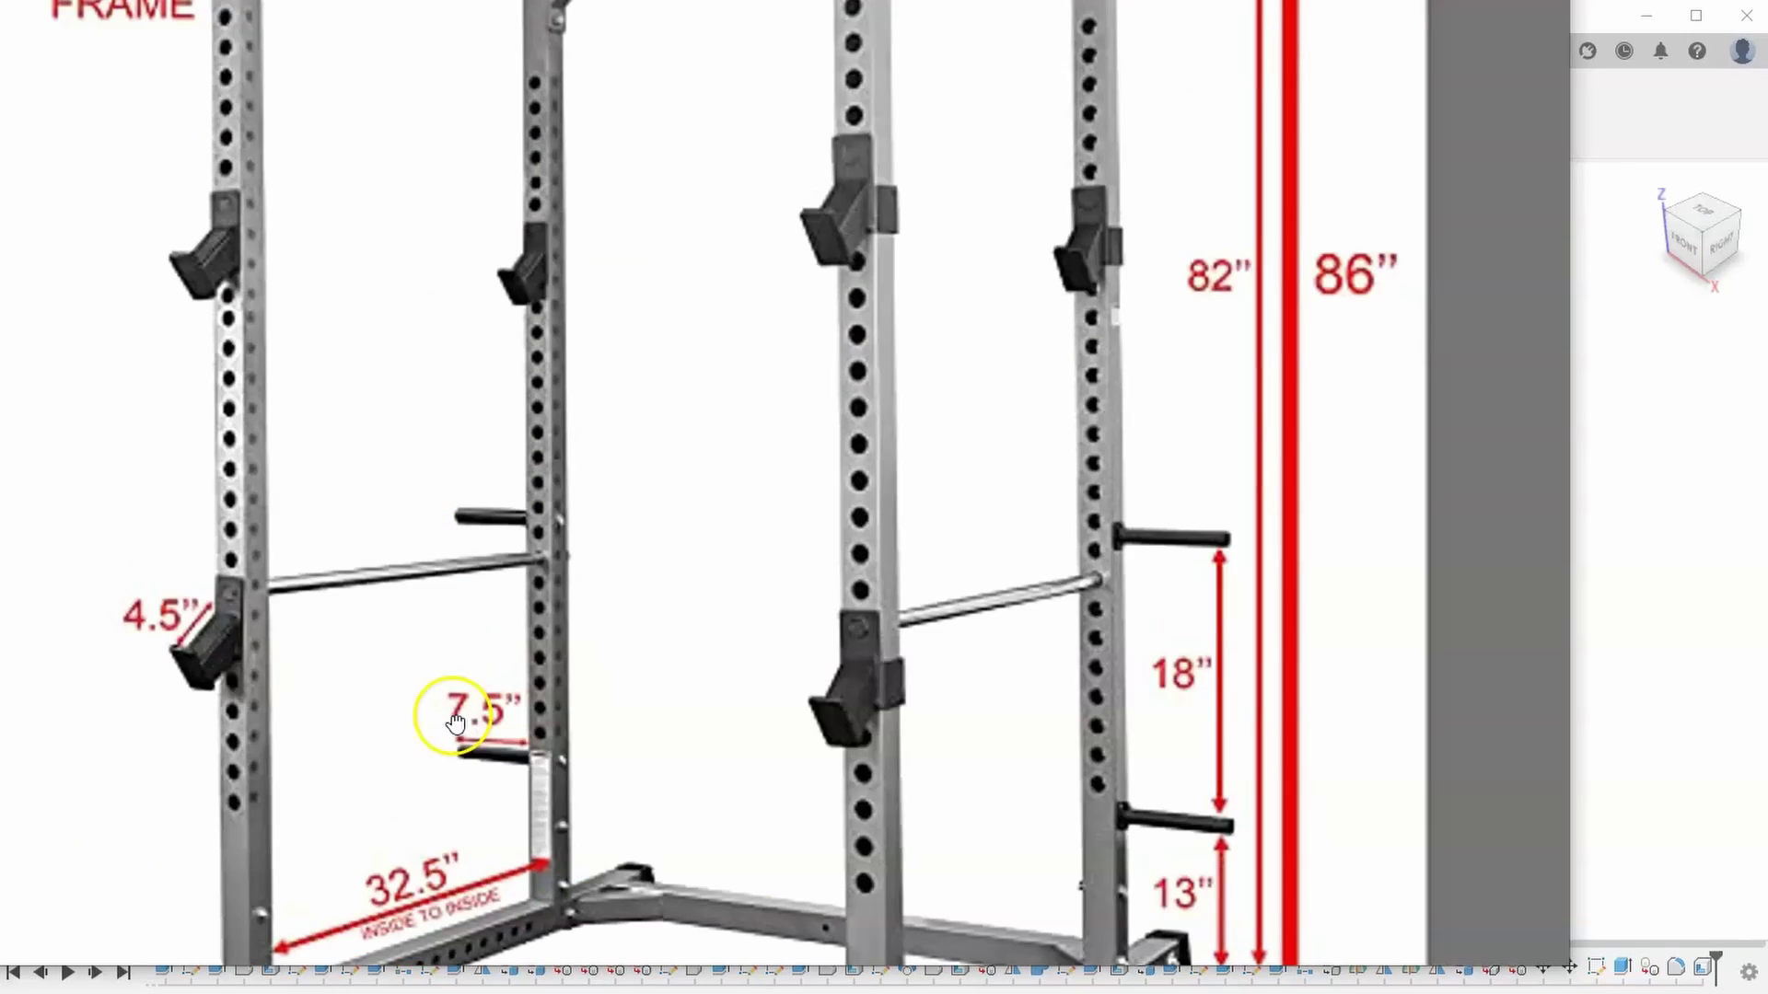
{"action": "scroll", "coordinate": [415, 316], "scroll_direction": "up", "scroll_amount": 3}
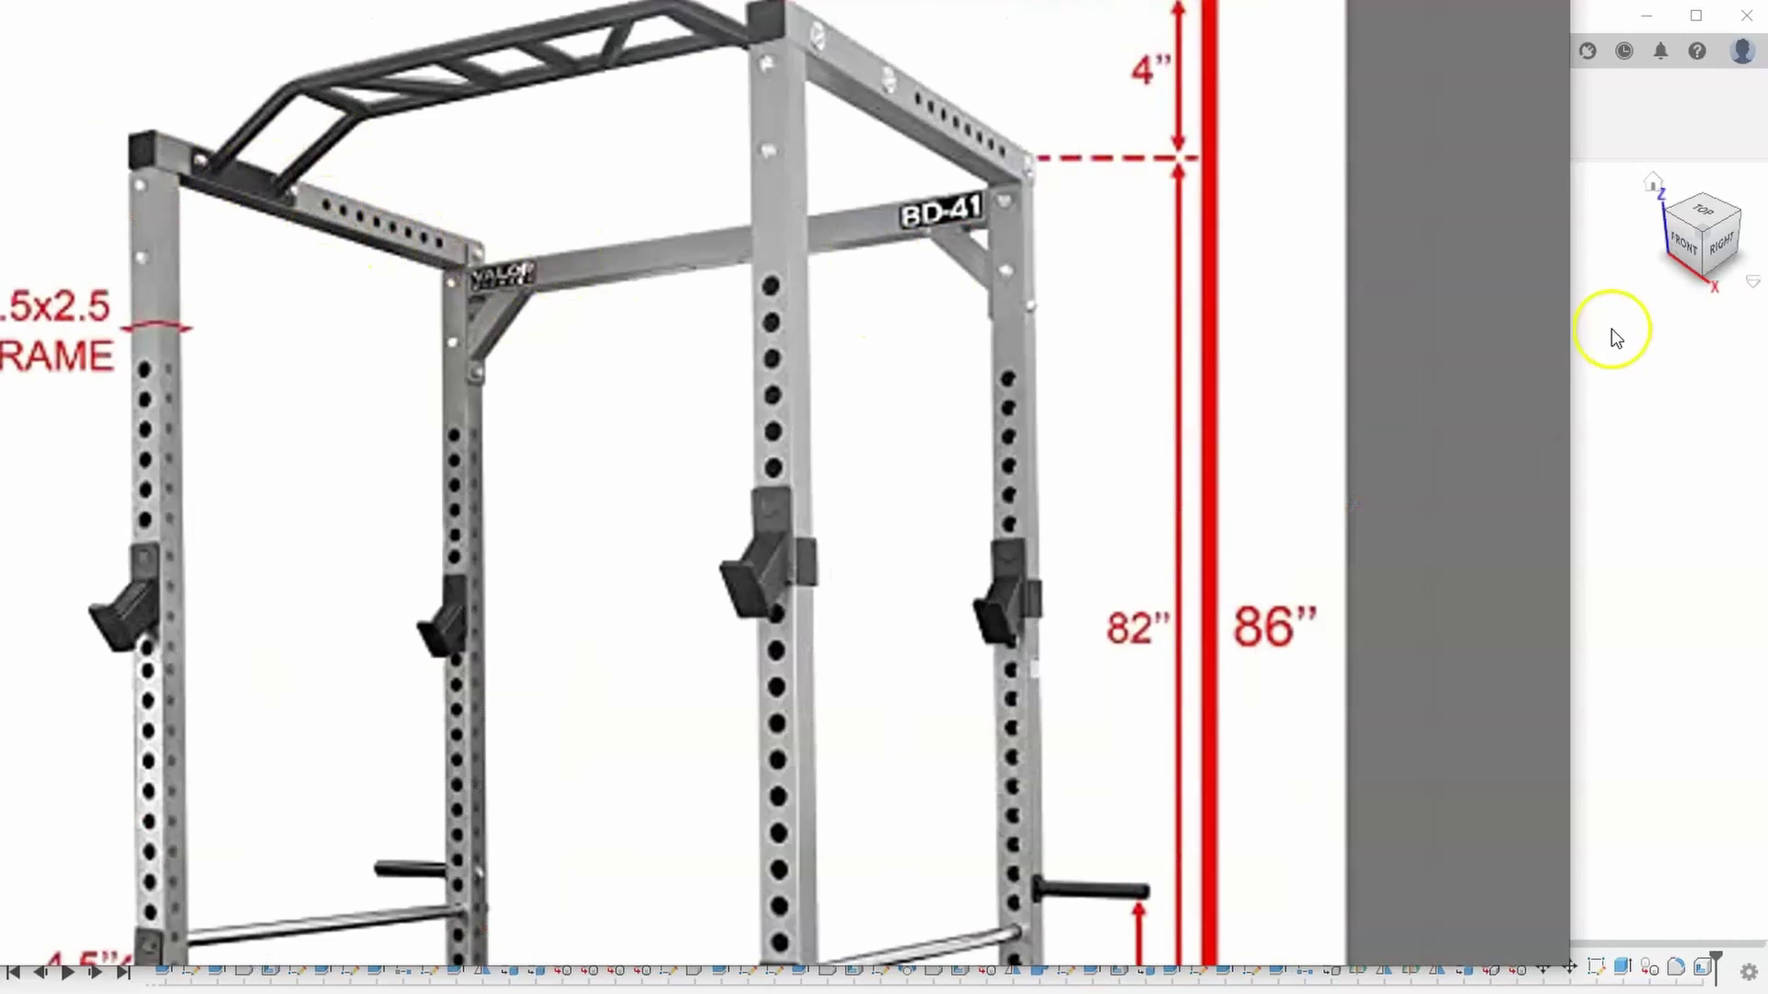
{"action": "left_click", "coordinate": [1607, 368]}
Sketch a 1 in diameter circle on the horizontal beam's outer side face, near its rear end
{"action": "left_click", "coordinate": [163, 119]}
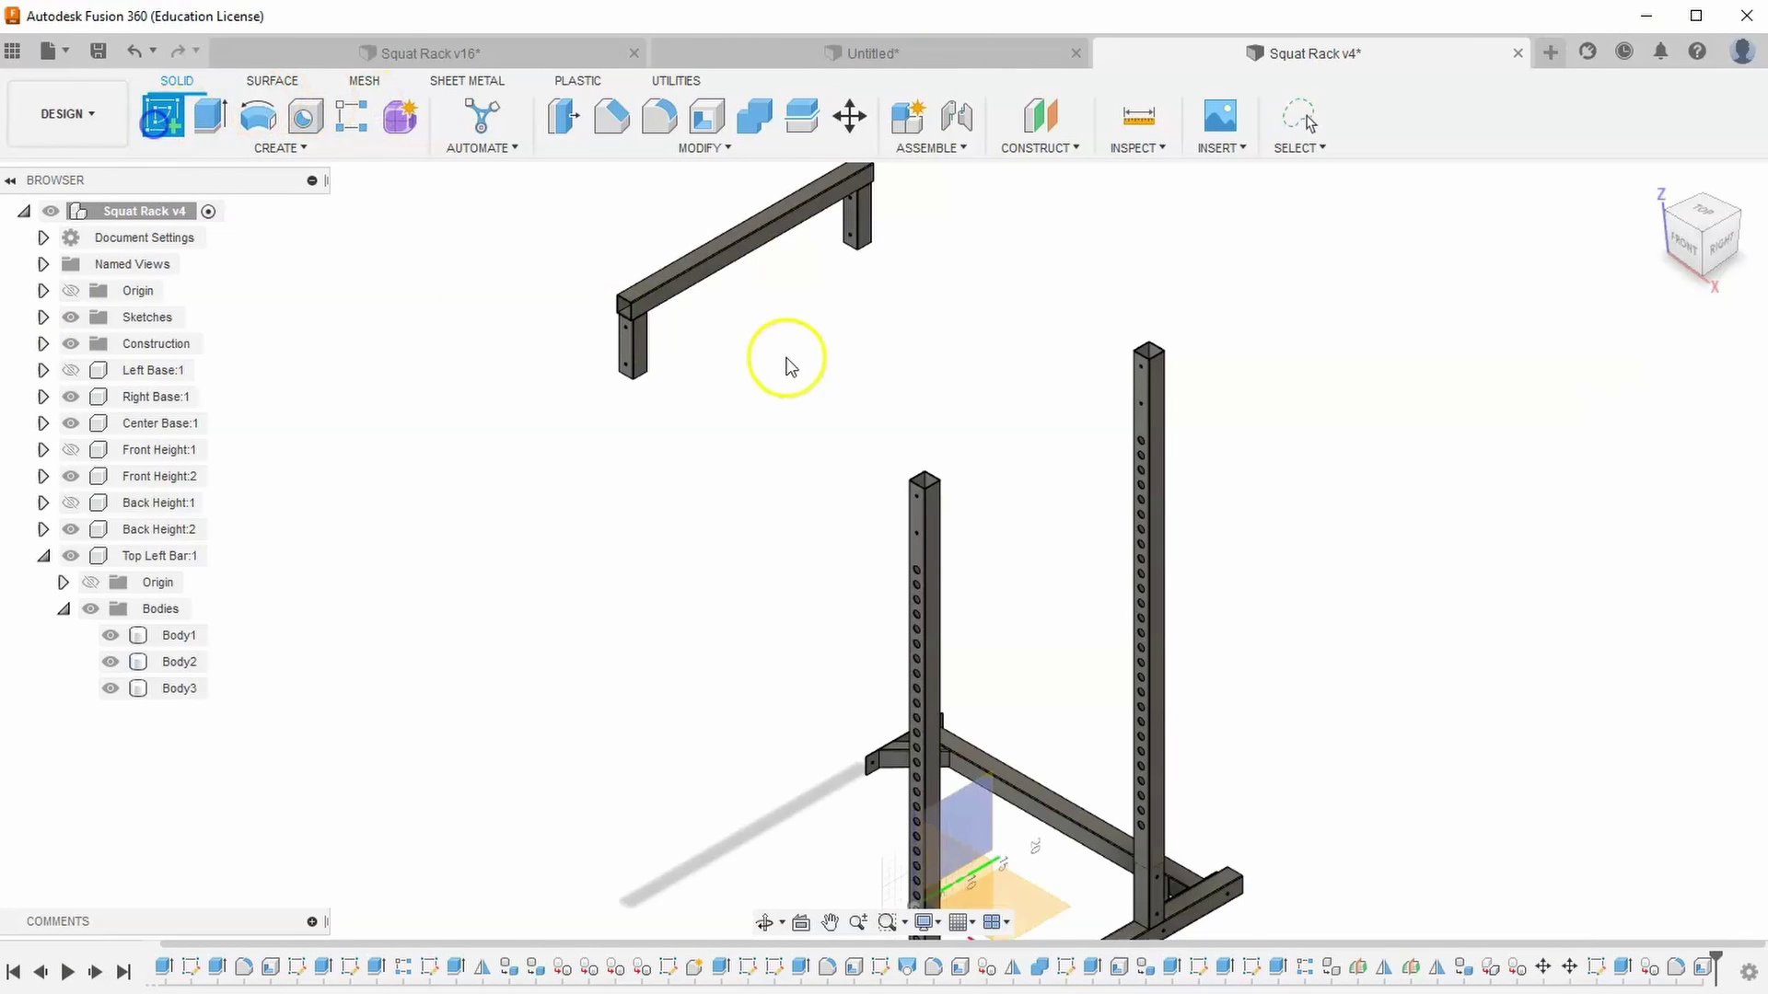
{"action": "scroll", "coordinate": [796, 271], "scroll_direction": "up", "scroll_amount": 1}
{"action": "middle_click_drag", "start_coordinate": [793, 277], "coordinate": [772, 411]}
{"action": "scroll", "coordinate": [774, 375], "scroll_direction": "up", "scroll_amount": 2}
{"action": "left_click", "coordinate": [777, 320]}
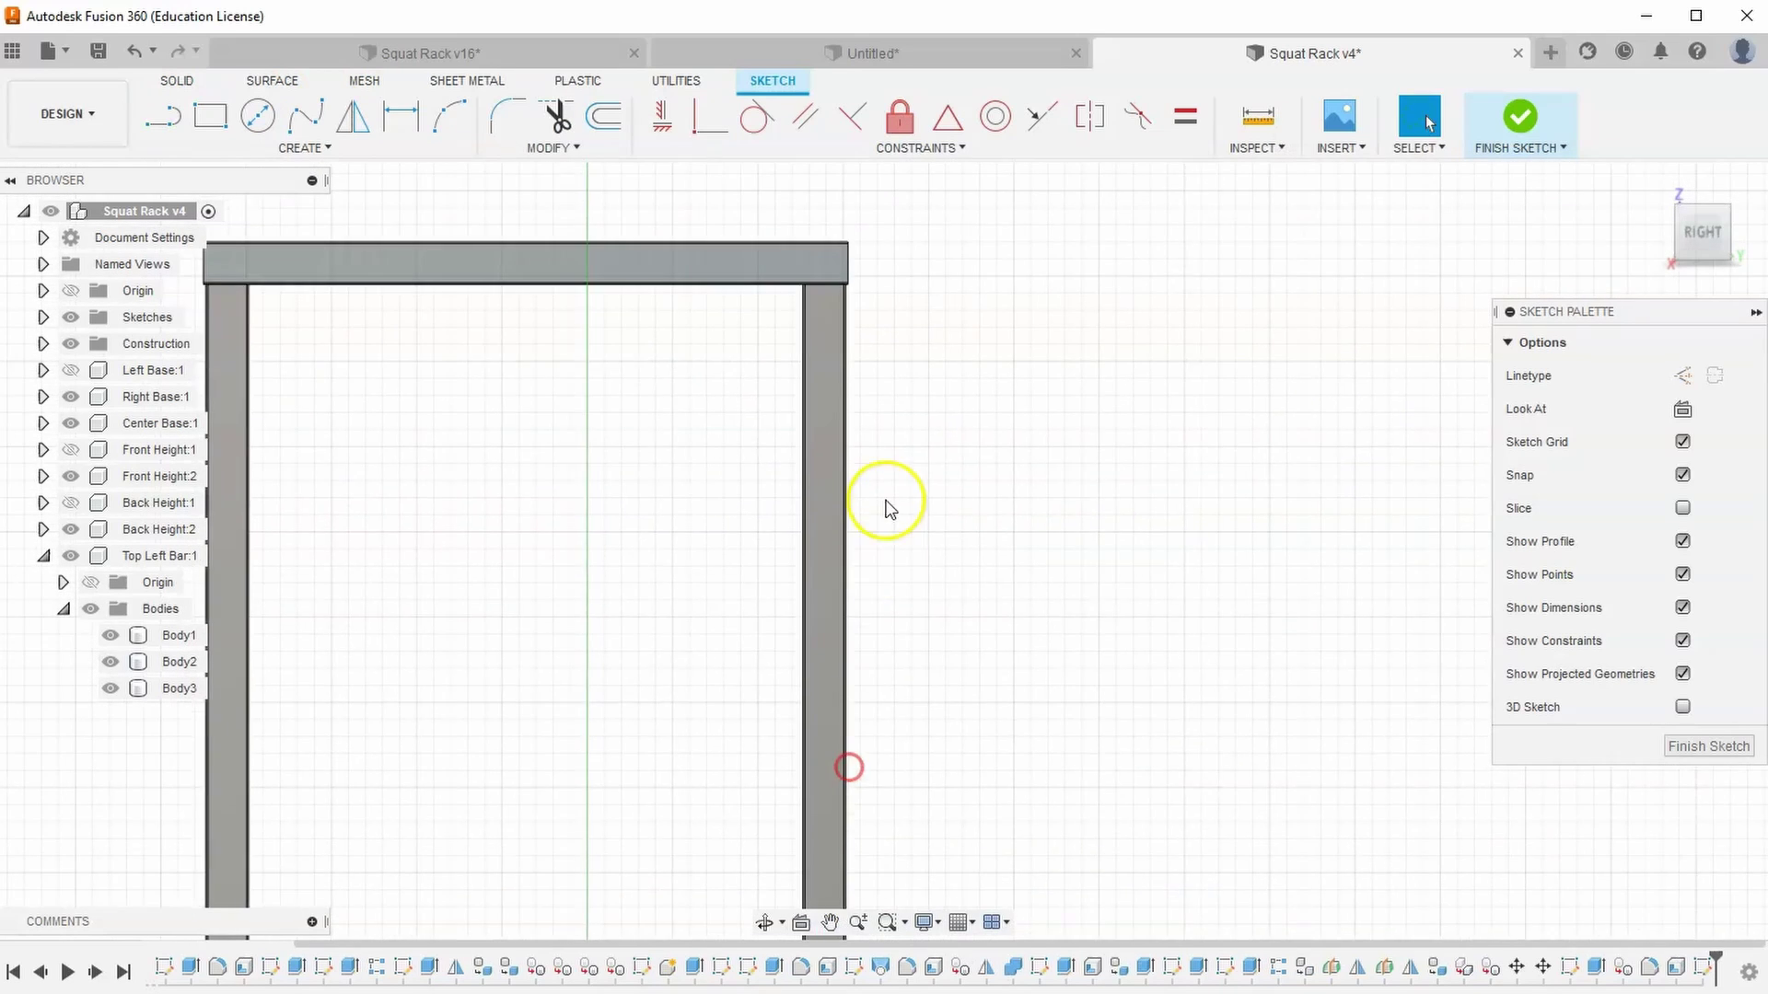
{"action": "left_click", "coordinate": [258, 119]}
{"action": "scroll", "coordinate": [866, 401], "scroll_direction": "up", "scroll_amount": 3}
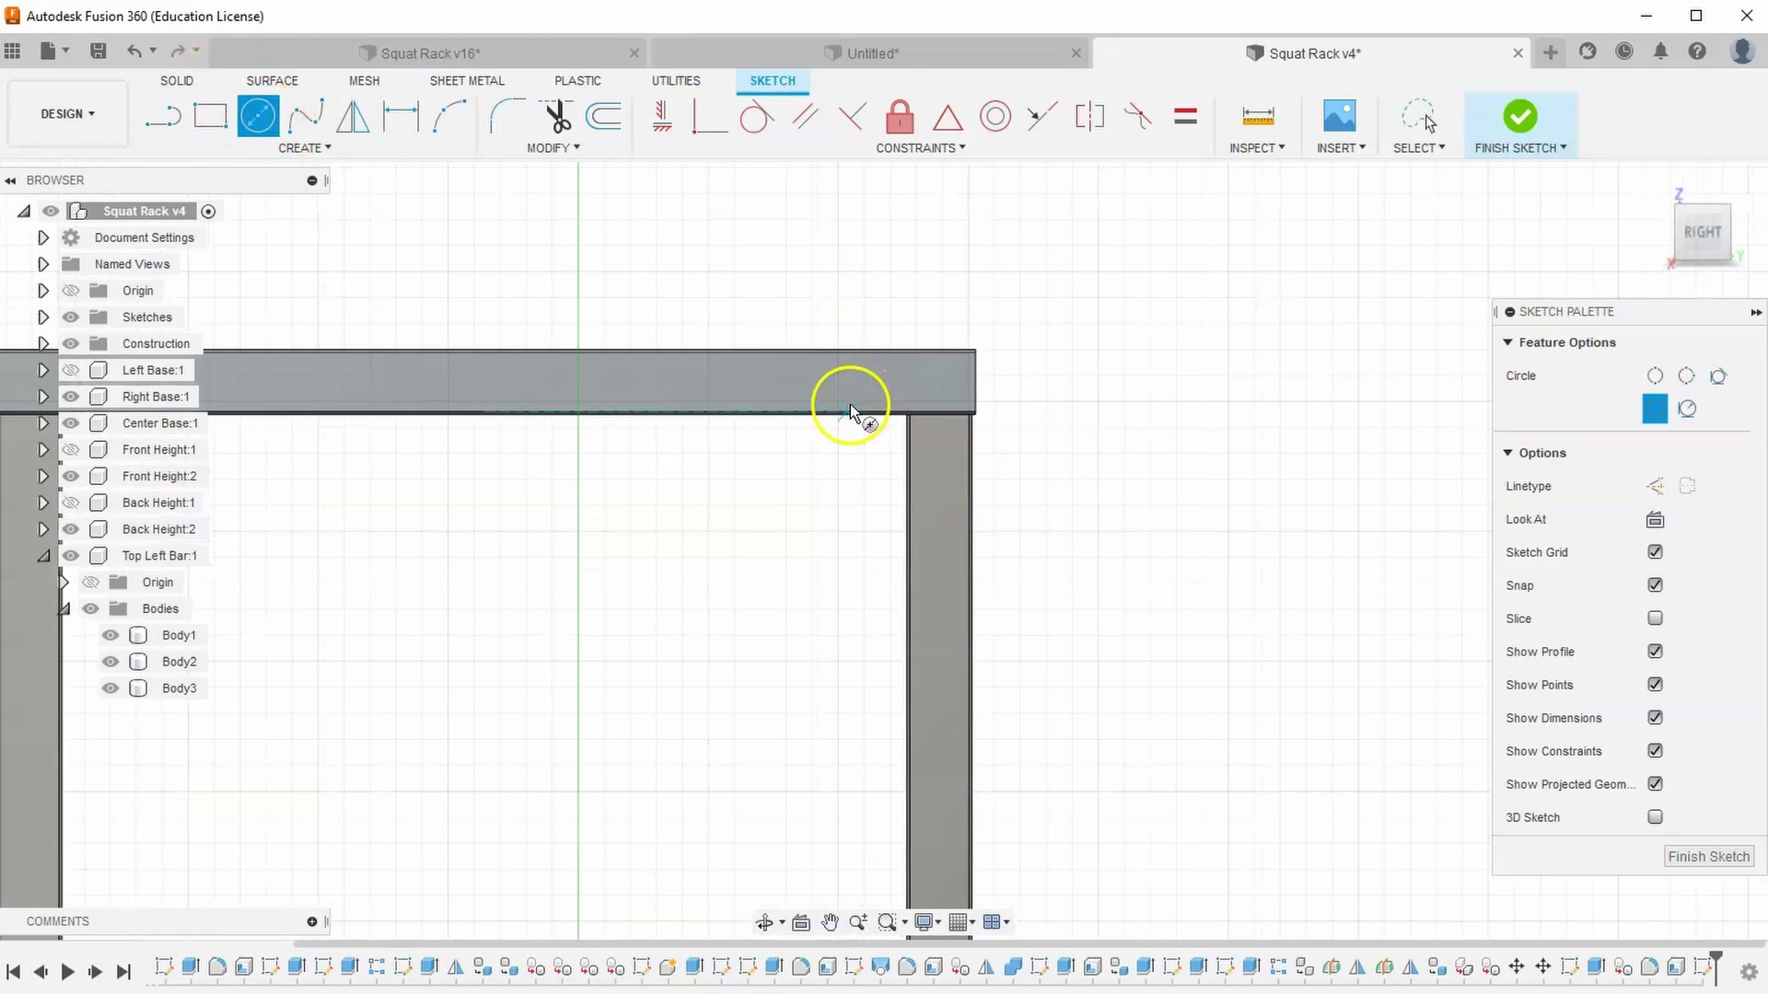
{"action": "left_click", "coordinate": [811, 374]}
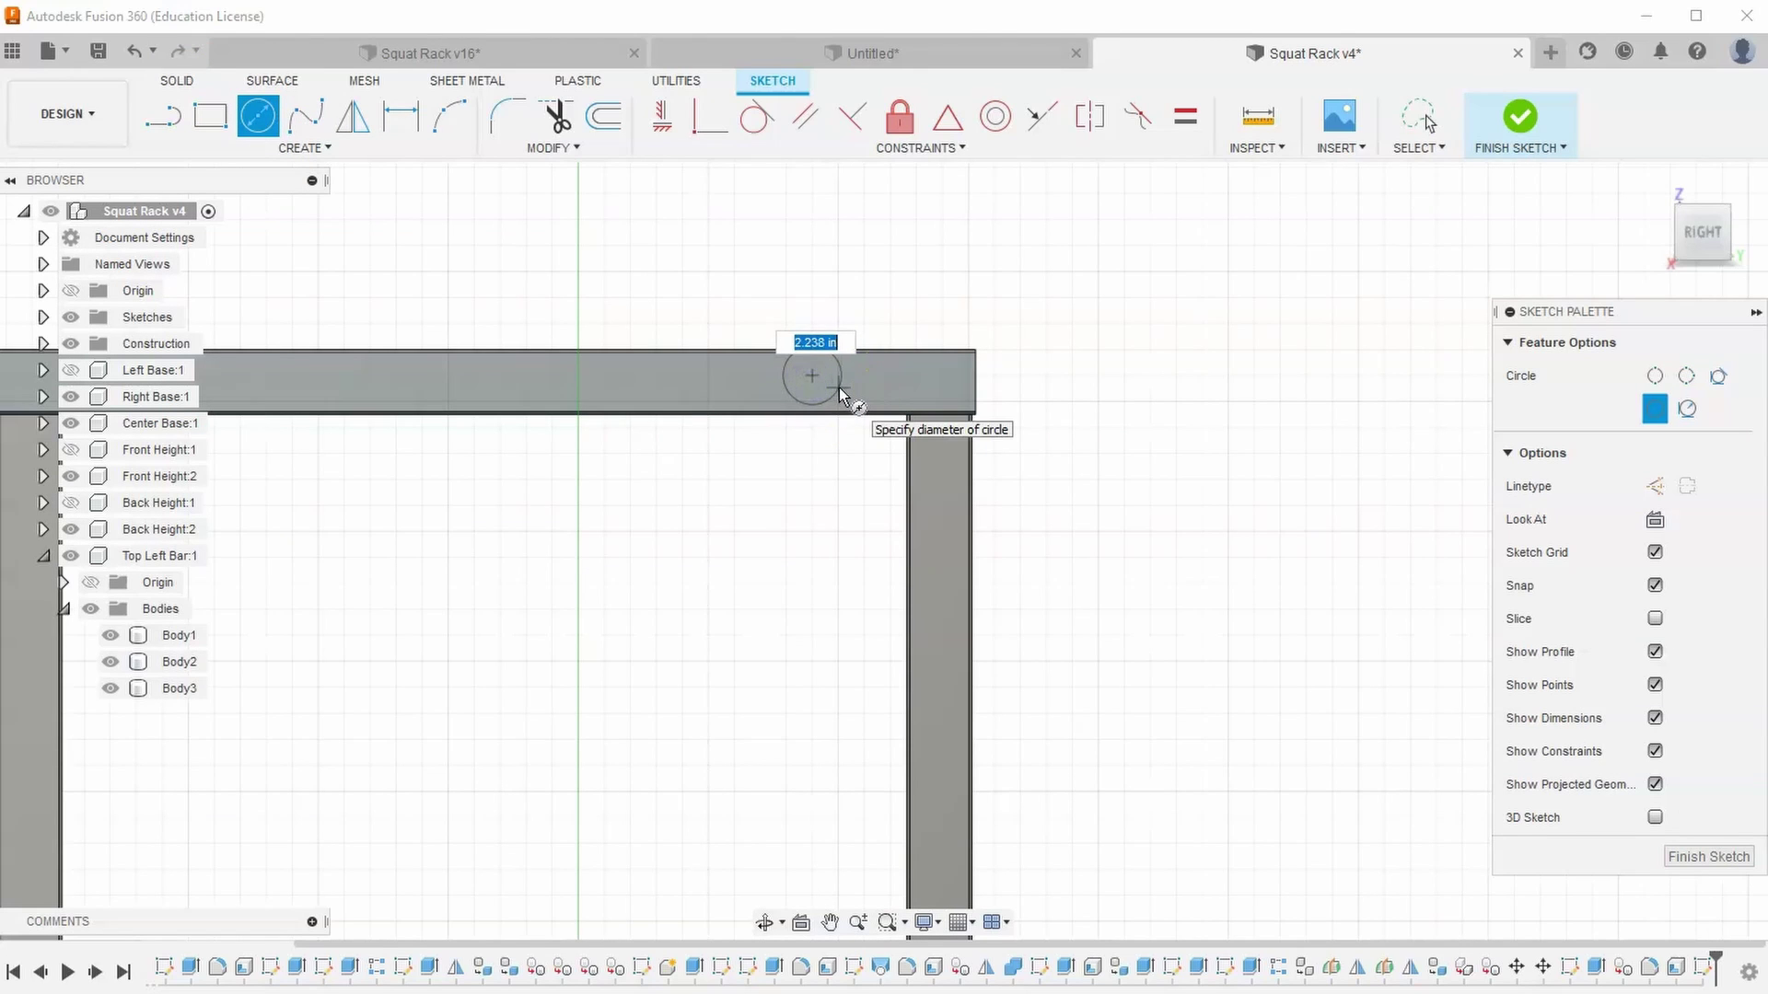
{"action": "type", "text": "1"}
{"action": "key", "text": "Return"}
{"action": "key", "text": "Escape"}
{"action": "left_click", "coordinate": [635, 396]}
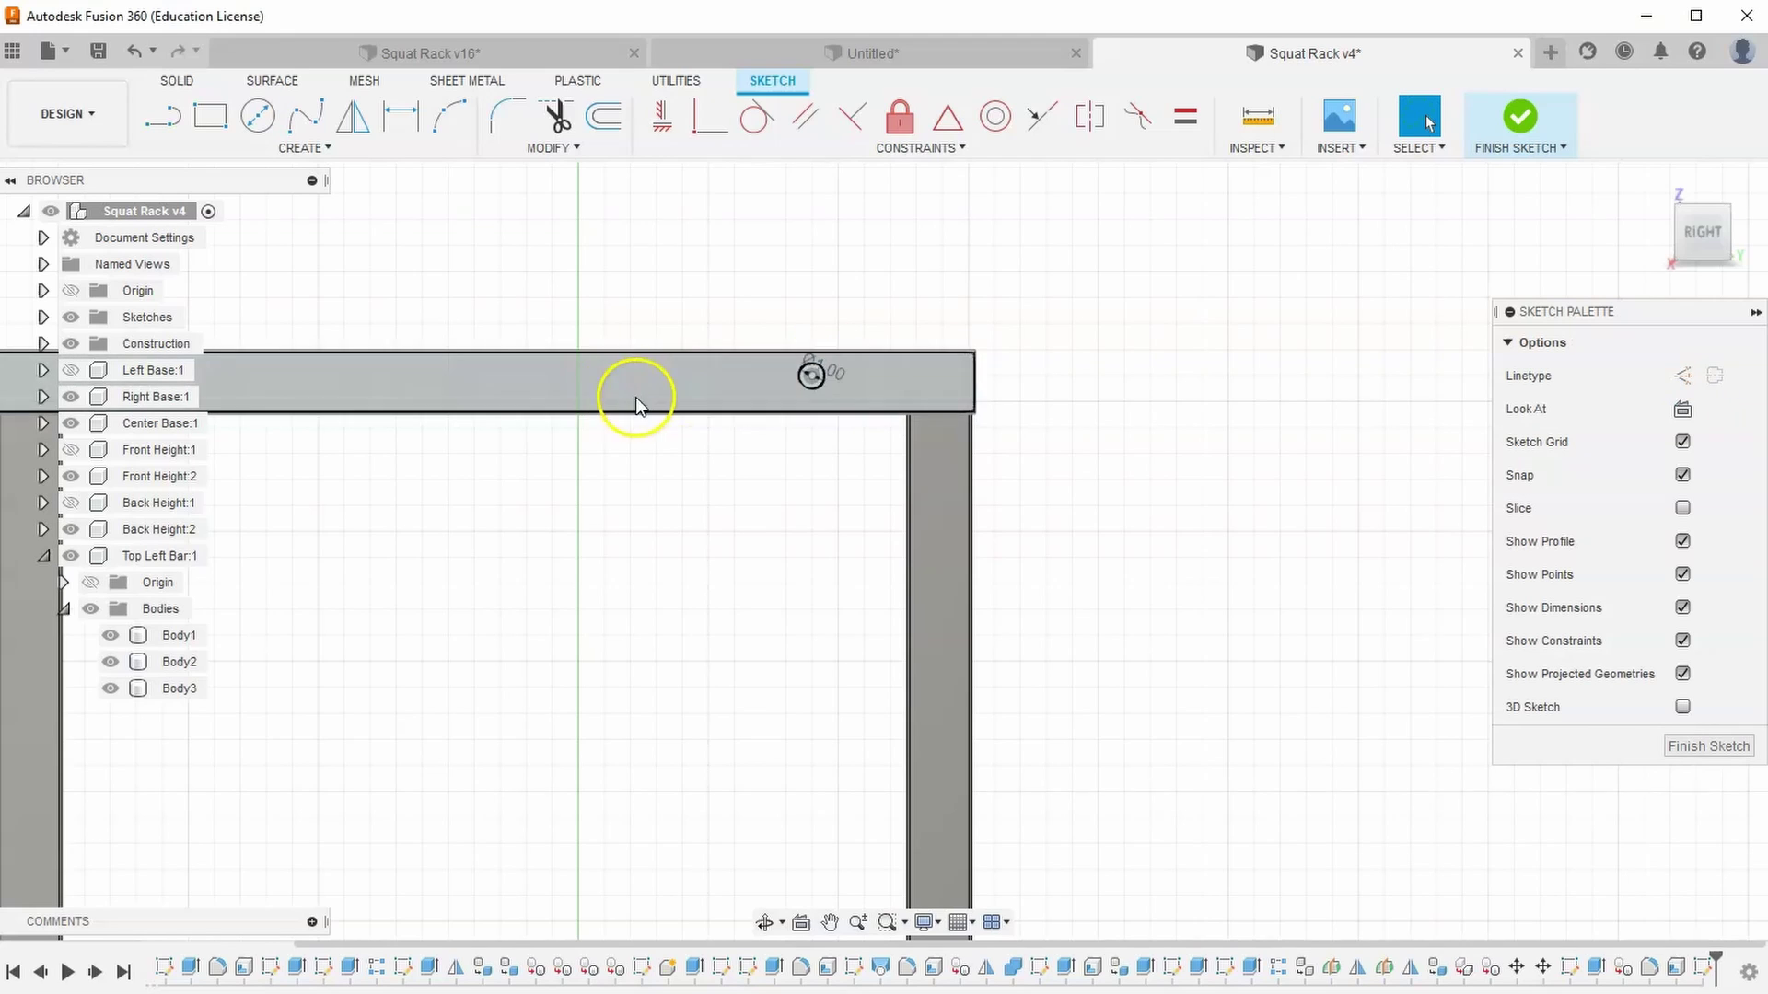
Place a sketch point at the midpoint of the beam's rear end edge and constrain the circle's centre horizontally to it
{"action": "middle_click_drag", "start_coordinate": [626, 564], "coordinate": [742, 497]}
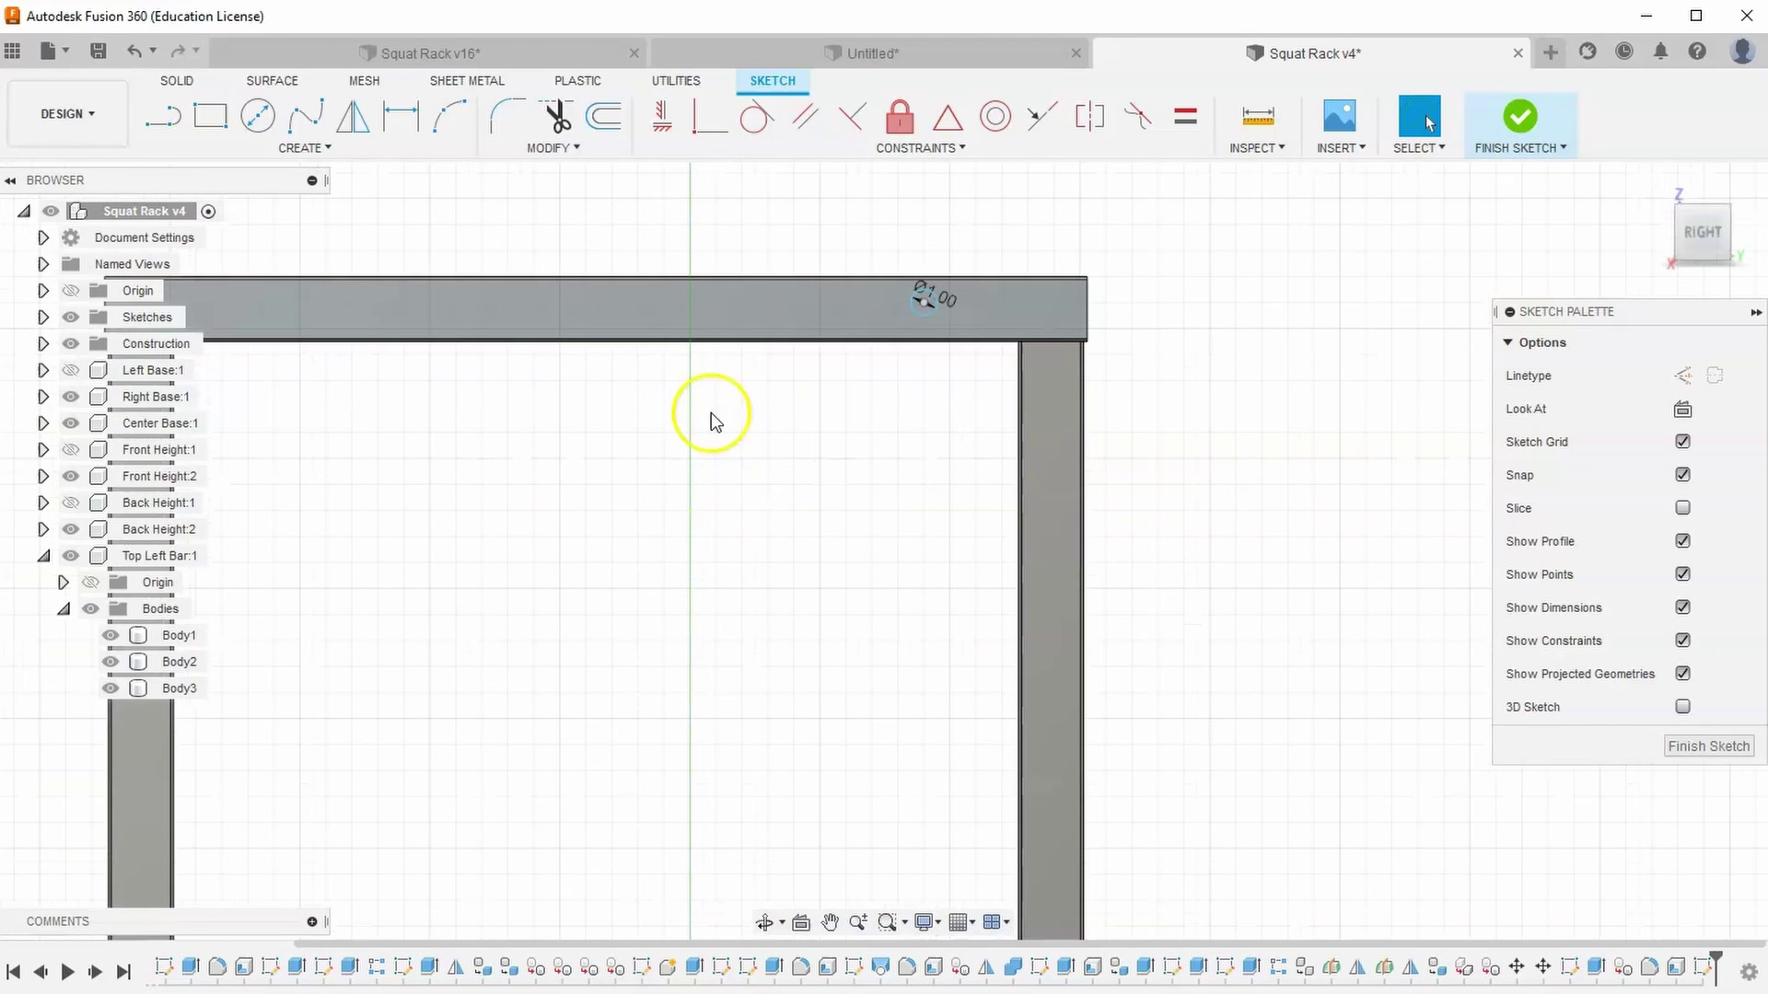
{"action": "left_click", "coordinate": [247, 150]}
{"action": "left_click", "coordinate": [189, 384]}
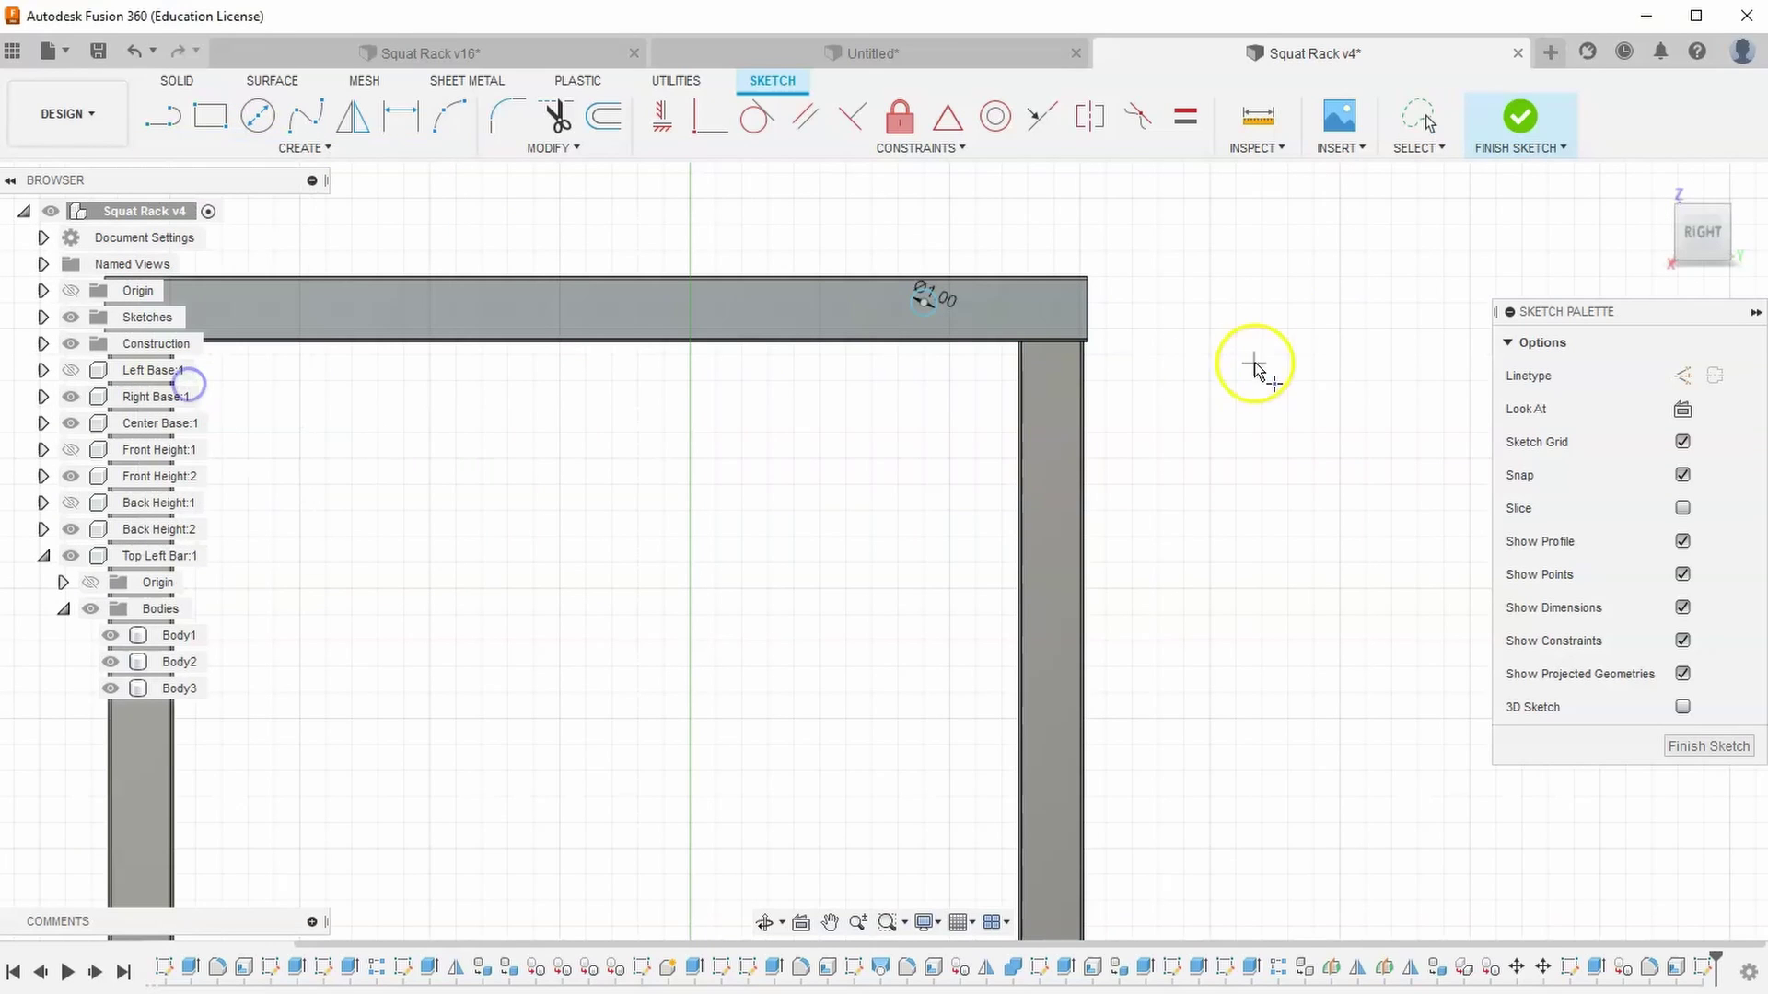
{"action": "scroll", "coordinate": [1087, 316], "scroll_direction": "up", "scroll_amount": 2}
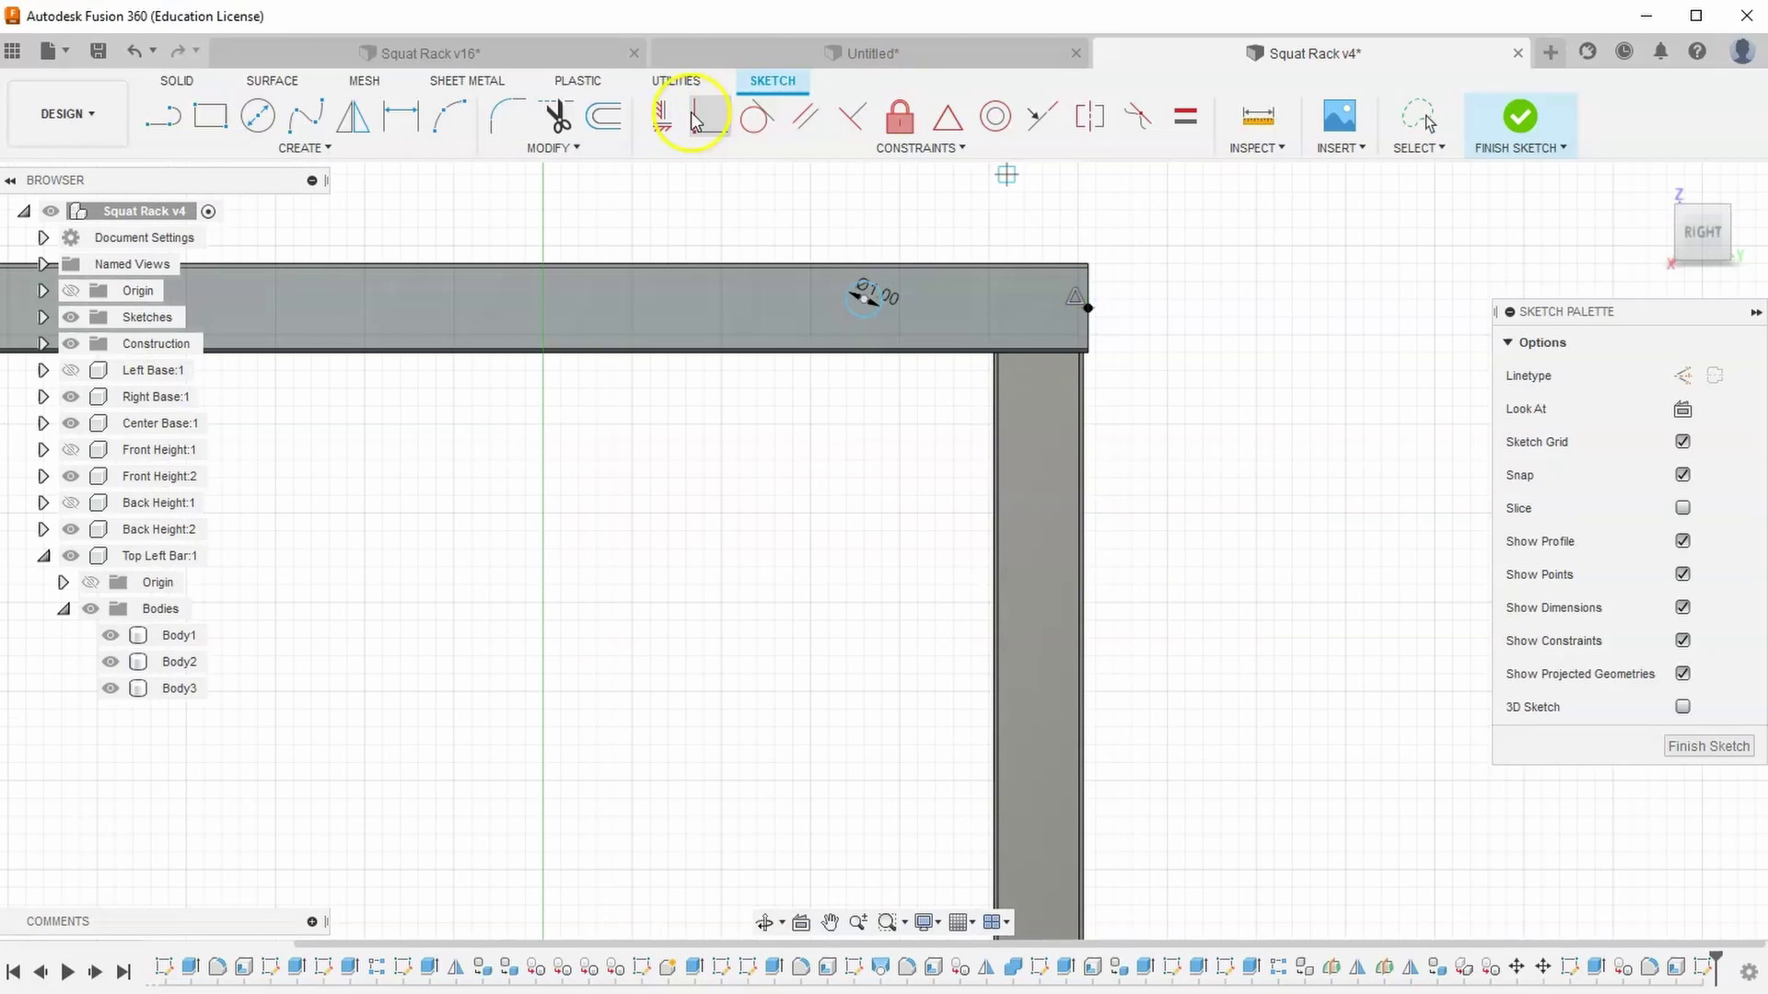
{"action": "left_click", "coordinate": [662, 116]}
{"action": "left_click", "coordinate": [866, 297]}
{"action": "left_click", "coordinate": [1087, 308]}
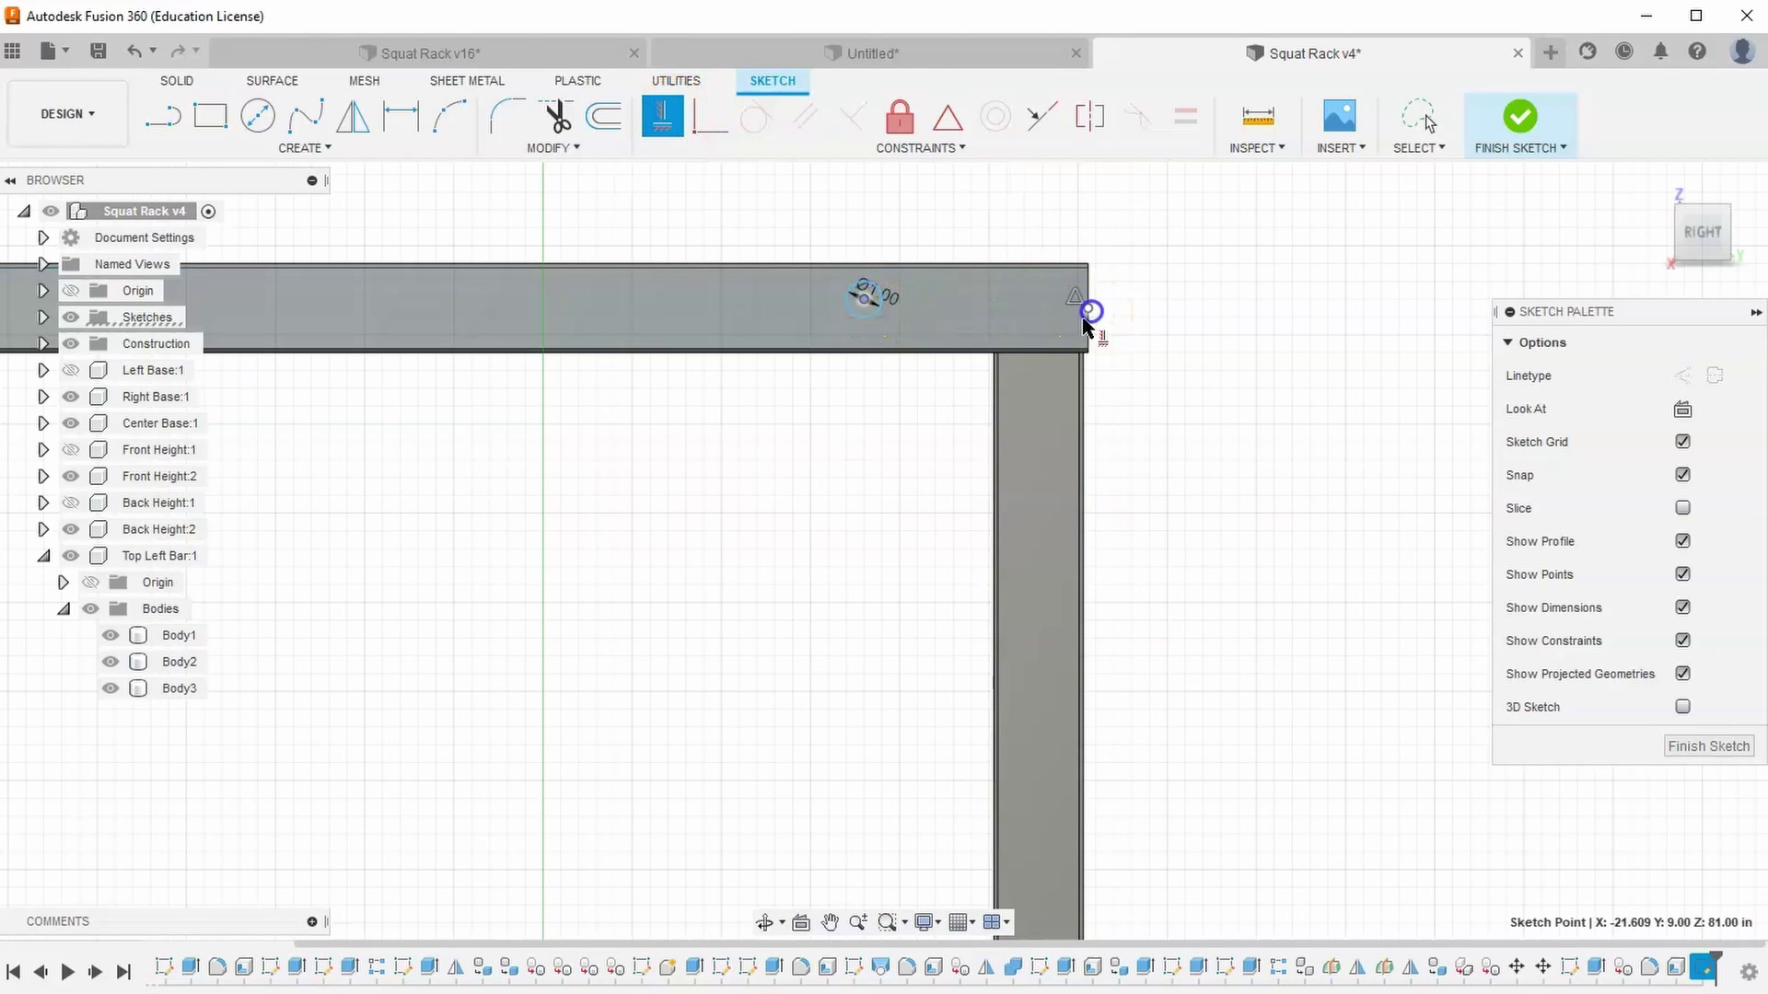
Leave the constraint command and slide the 1 in circle along the horizontal beam's centreline toward its rear end
{"action": "right_click", "coordinate": [908, 433]}
{"action": "left_click", "coordinate": [979, 433]}
{"action": "mouse_move", "coordinate": [868, 301]}
{"action": "left_mouse_down"}
{"action": "mouse_move", "coordinate": [914, 297]}
{"action": "mouse_move", "coordinate": [837, 312]}
{"action": "left_mouse_up"}
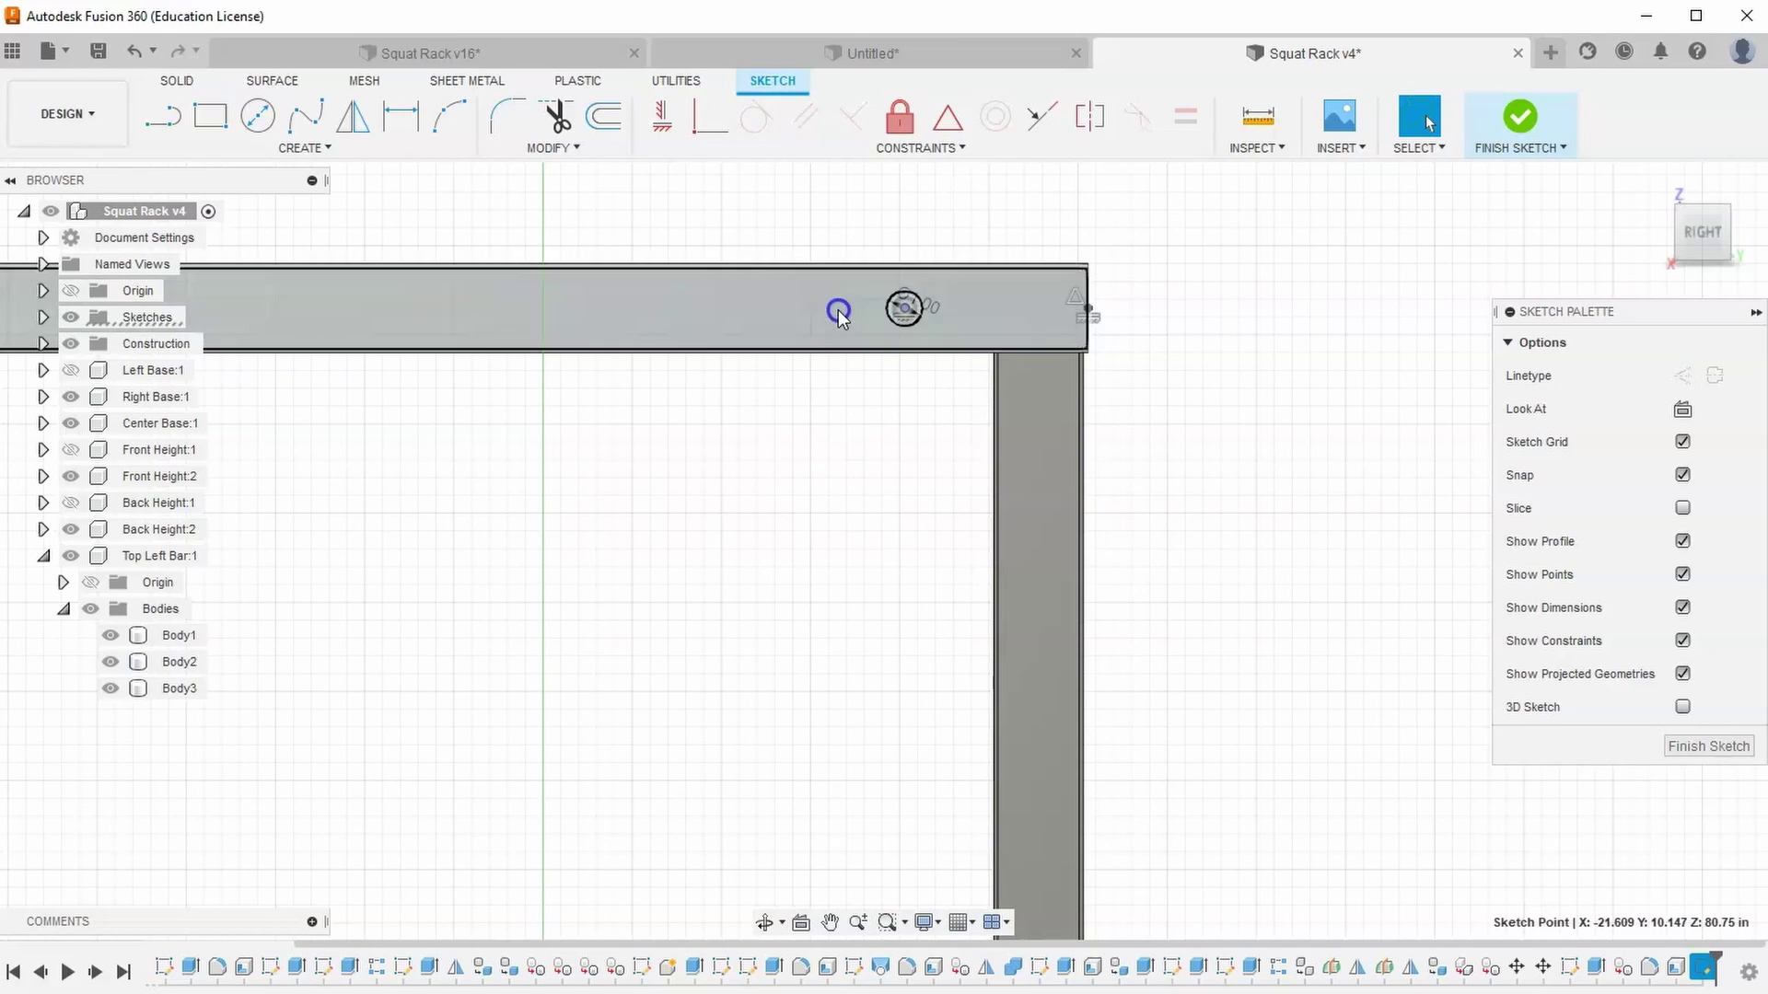
Examine the reference photo's top side bar holes and compare the new circle's position with the hole row in the base bar
{"action": "key", "text": "alt+Tab"}
{"action": "left_click_drag", "start_coordinate": [571, 557], "coordinate": [568, 327]}
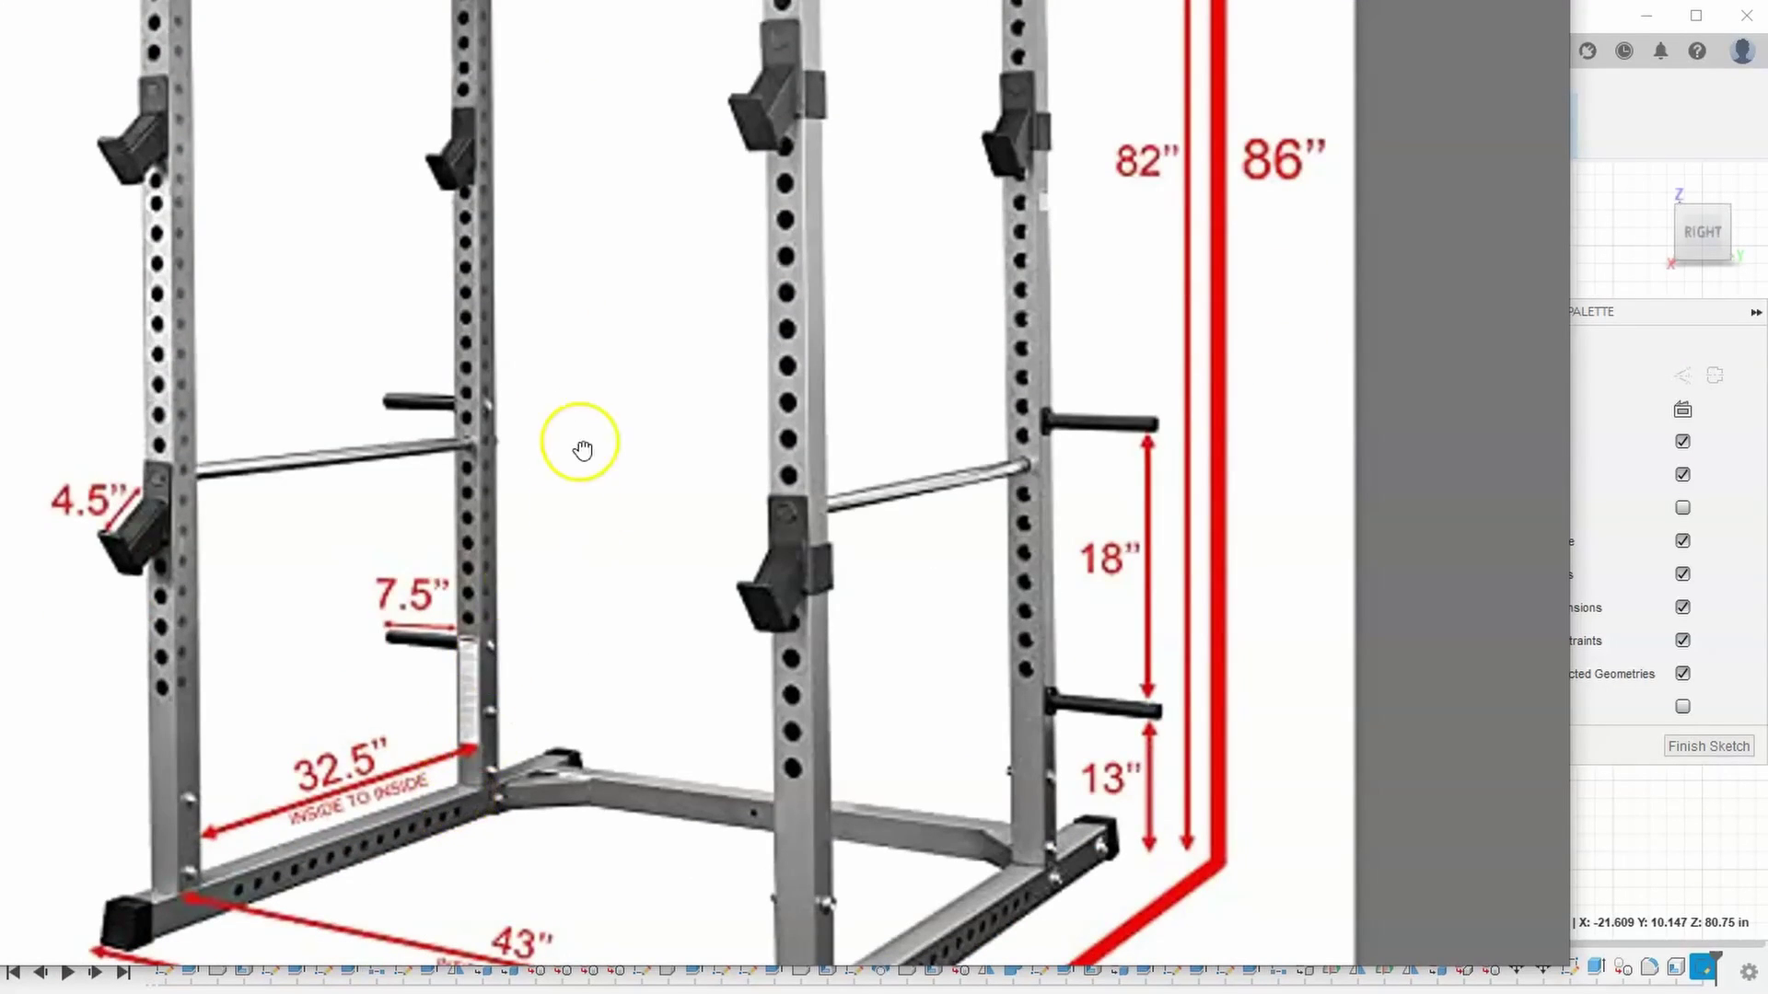
{"action": "left_click_drag", "start_coordinate": [582, 449], "coordinate": [525, 782]}
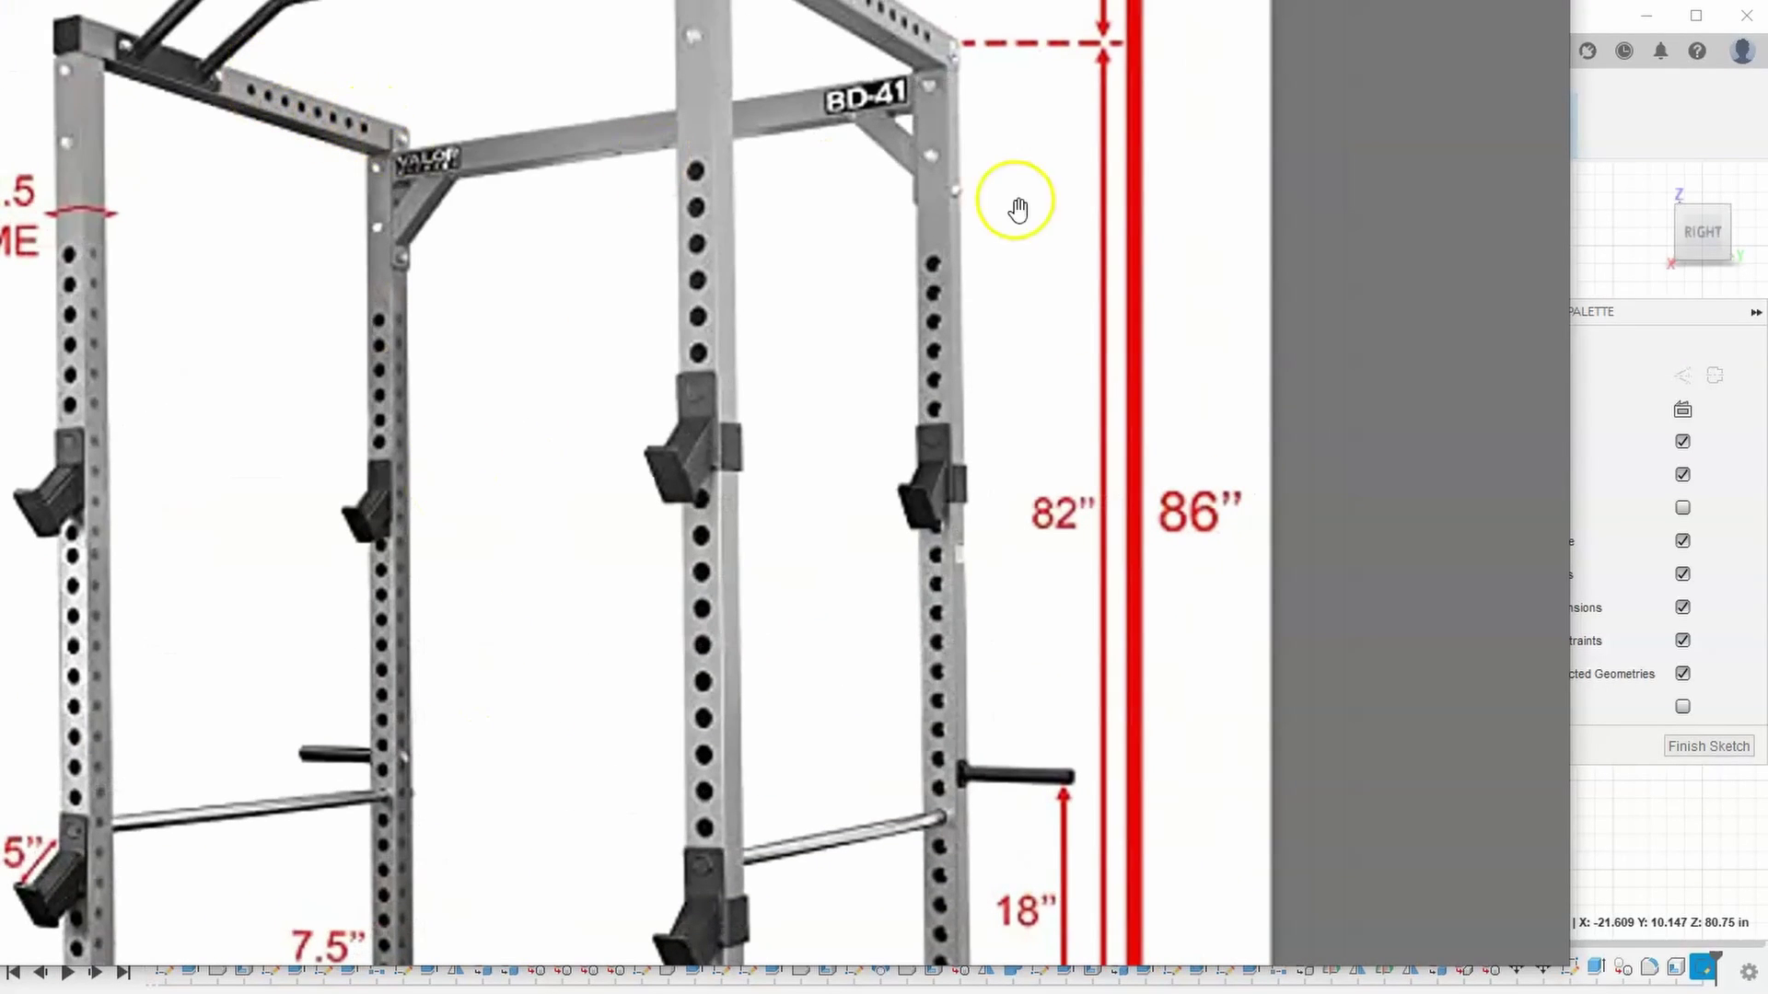
{"action": "left_click", "coordinate": [1613, 186]}
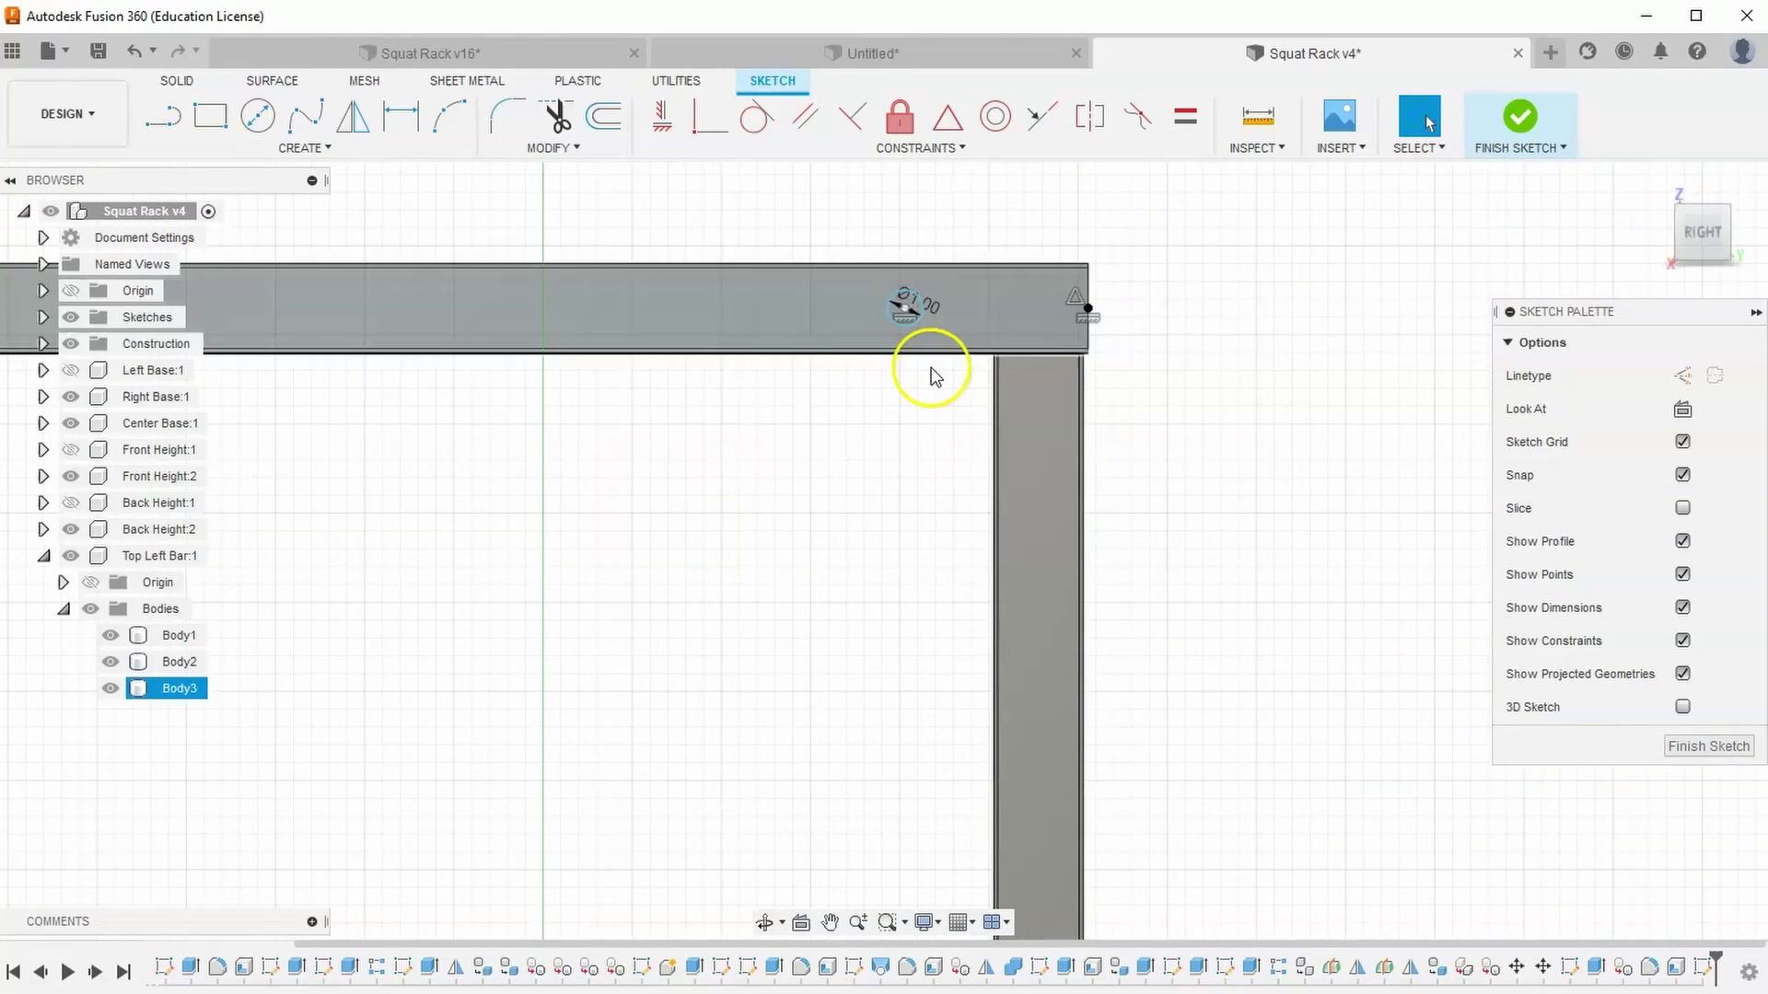
{"action": "middle_click_drag", "start_coordinate": [937, 318], "coordinate": [927, 186]}
{"action": "middle_click_drag", "start_coordinate": [927, 632], "coordinate": [975, 461]}
{"action": "scroll", "coordinate": [999, 667], "scroll_direction": "down", "scroll_amount": 1}
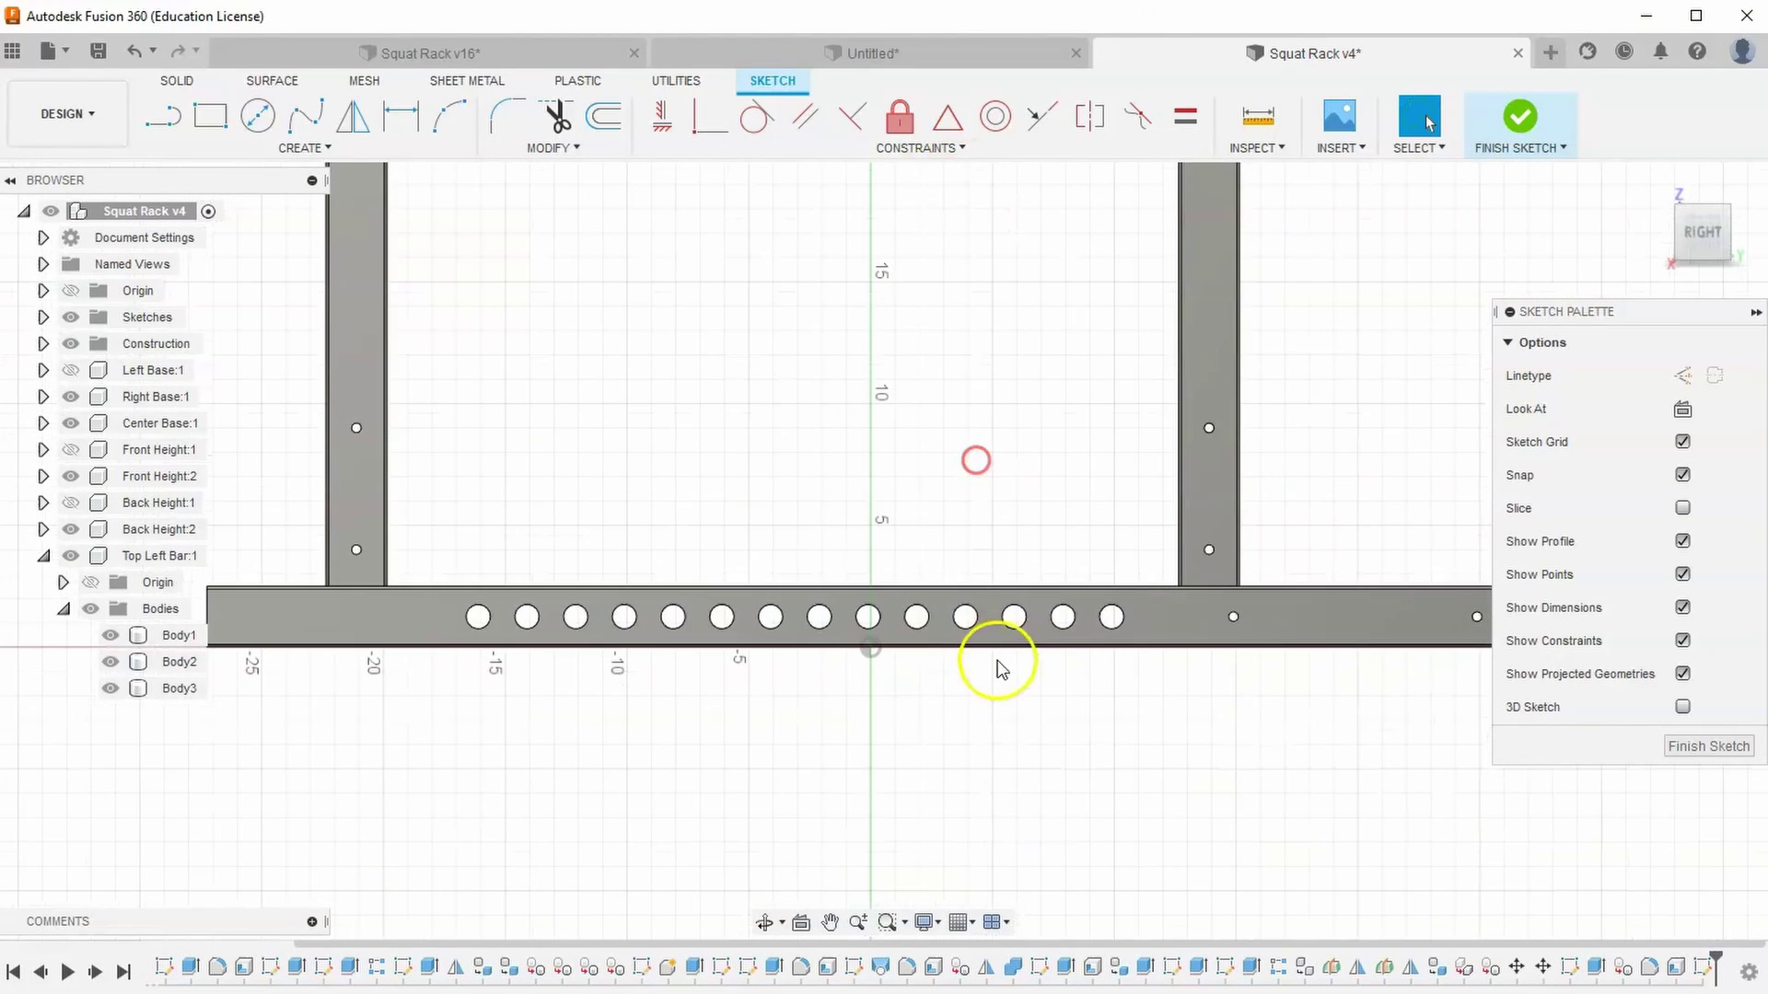
{"action": "scroll", "coordinate": [1123, 576], "scroll_direction": "down", "scroll_amount": 4}
{"action": "middle_click_drag", "start_coordinate": [1137, 539], "coordinate": [1096, 738]}
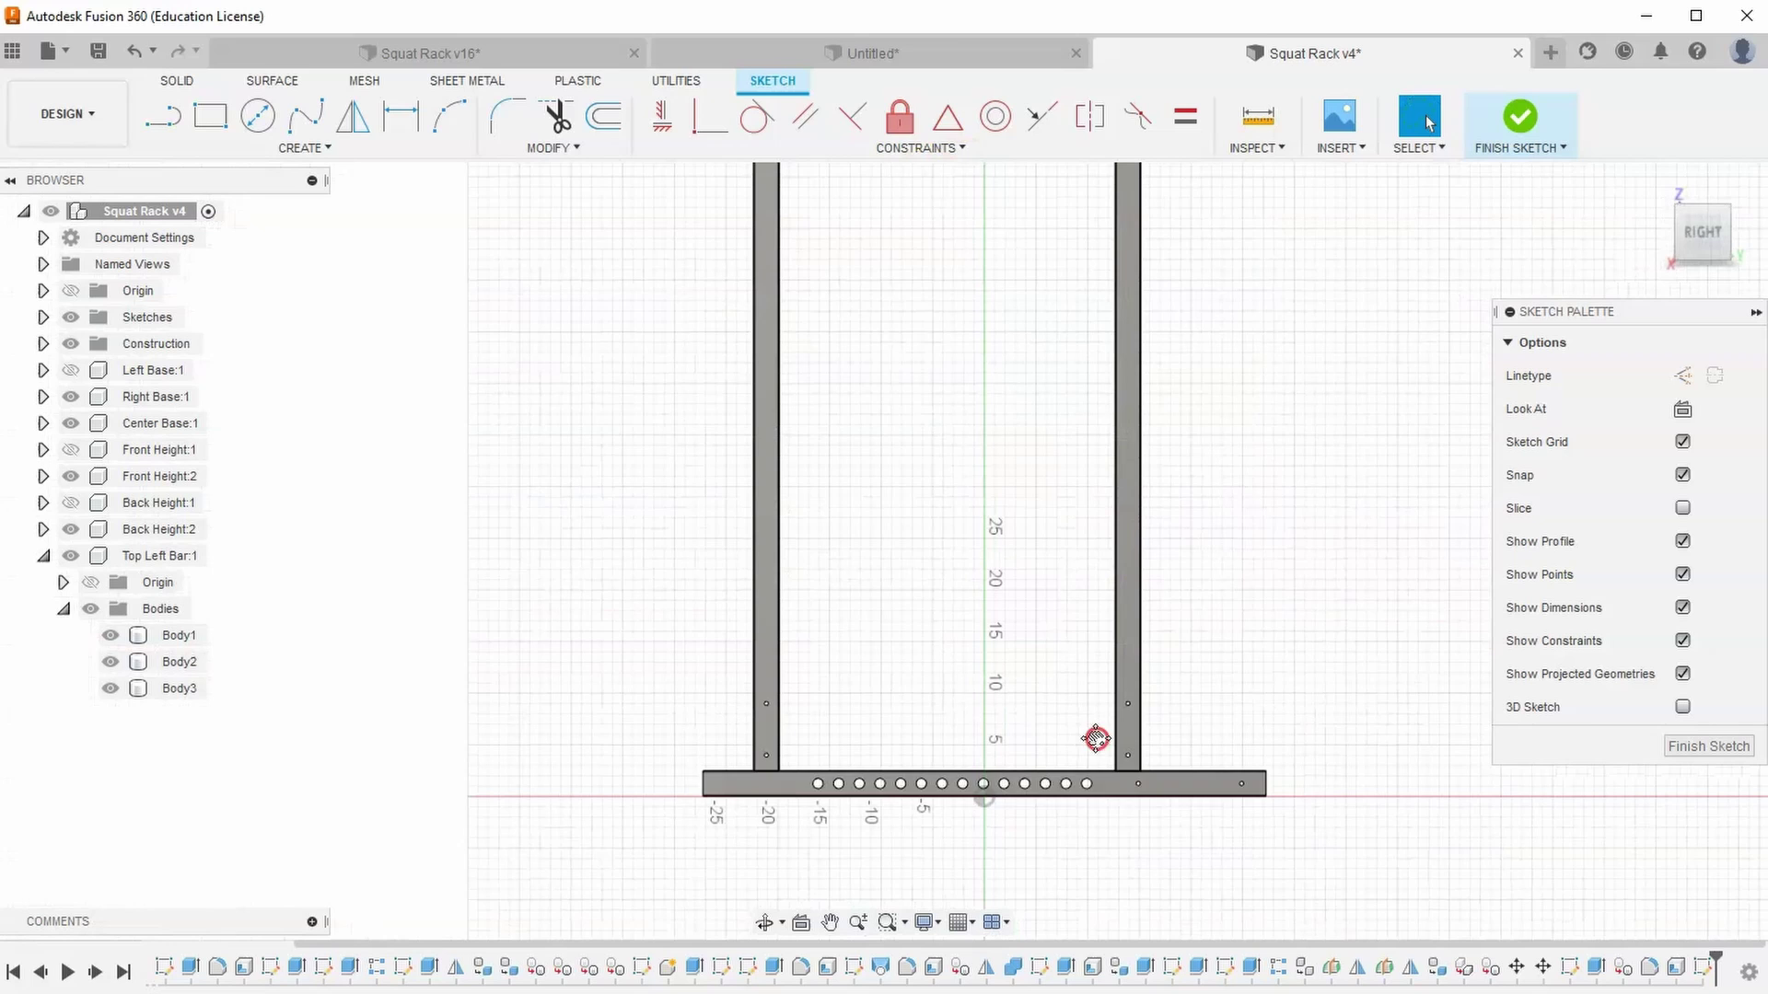
{"action": "scroll", "coordinate": [1064, 574], "scroll_direction": "down", "scroll_amount": 1}
{"action": "middle_click_drag", "start_coordinate": [1064, 573], "coordinate": [1070, 851]}
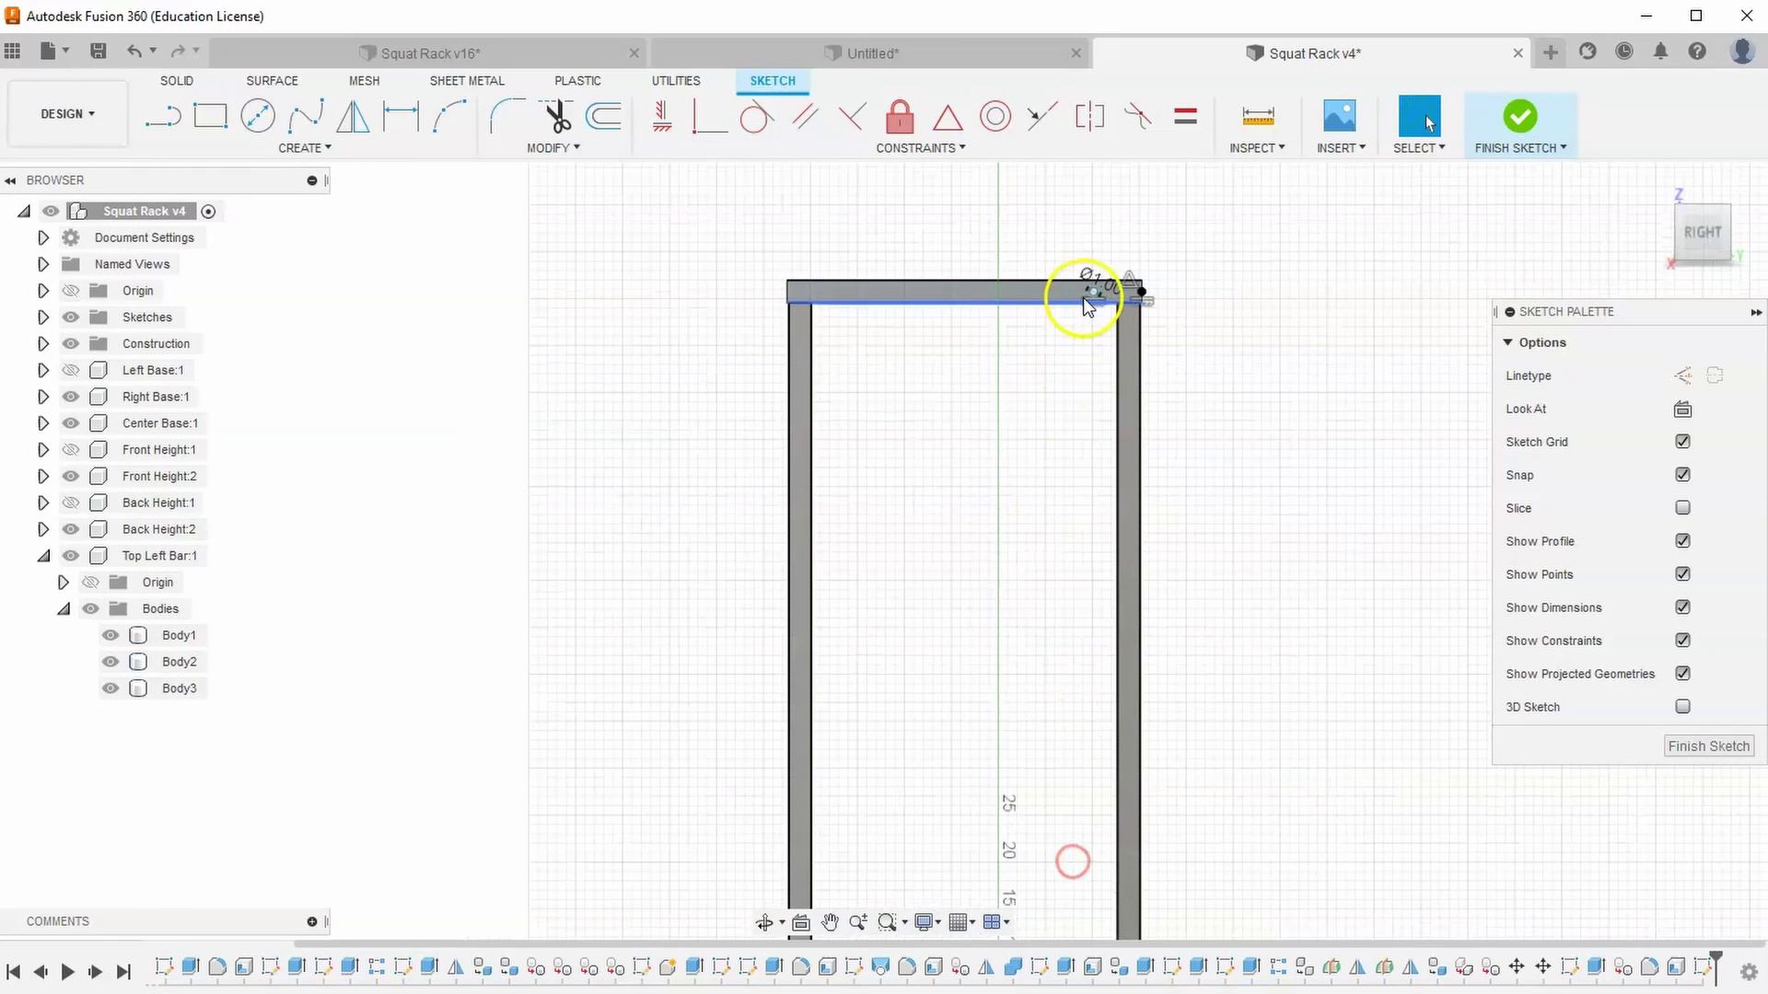
{"action": "mouse_move", "coordinate": [998, 479]}
{"action": "middle_mouse_down"}
{"action": "mouse_move", "coordinate": [993, 324]}
{"action": "mouse_move", "coordinate": [963, 298]}
{"action": "middle_mouse_up"}
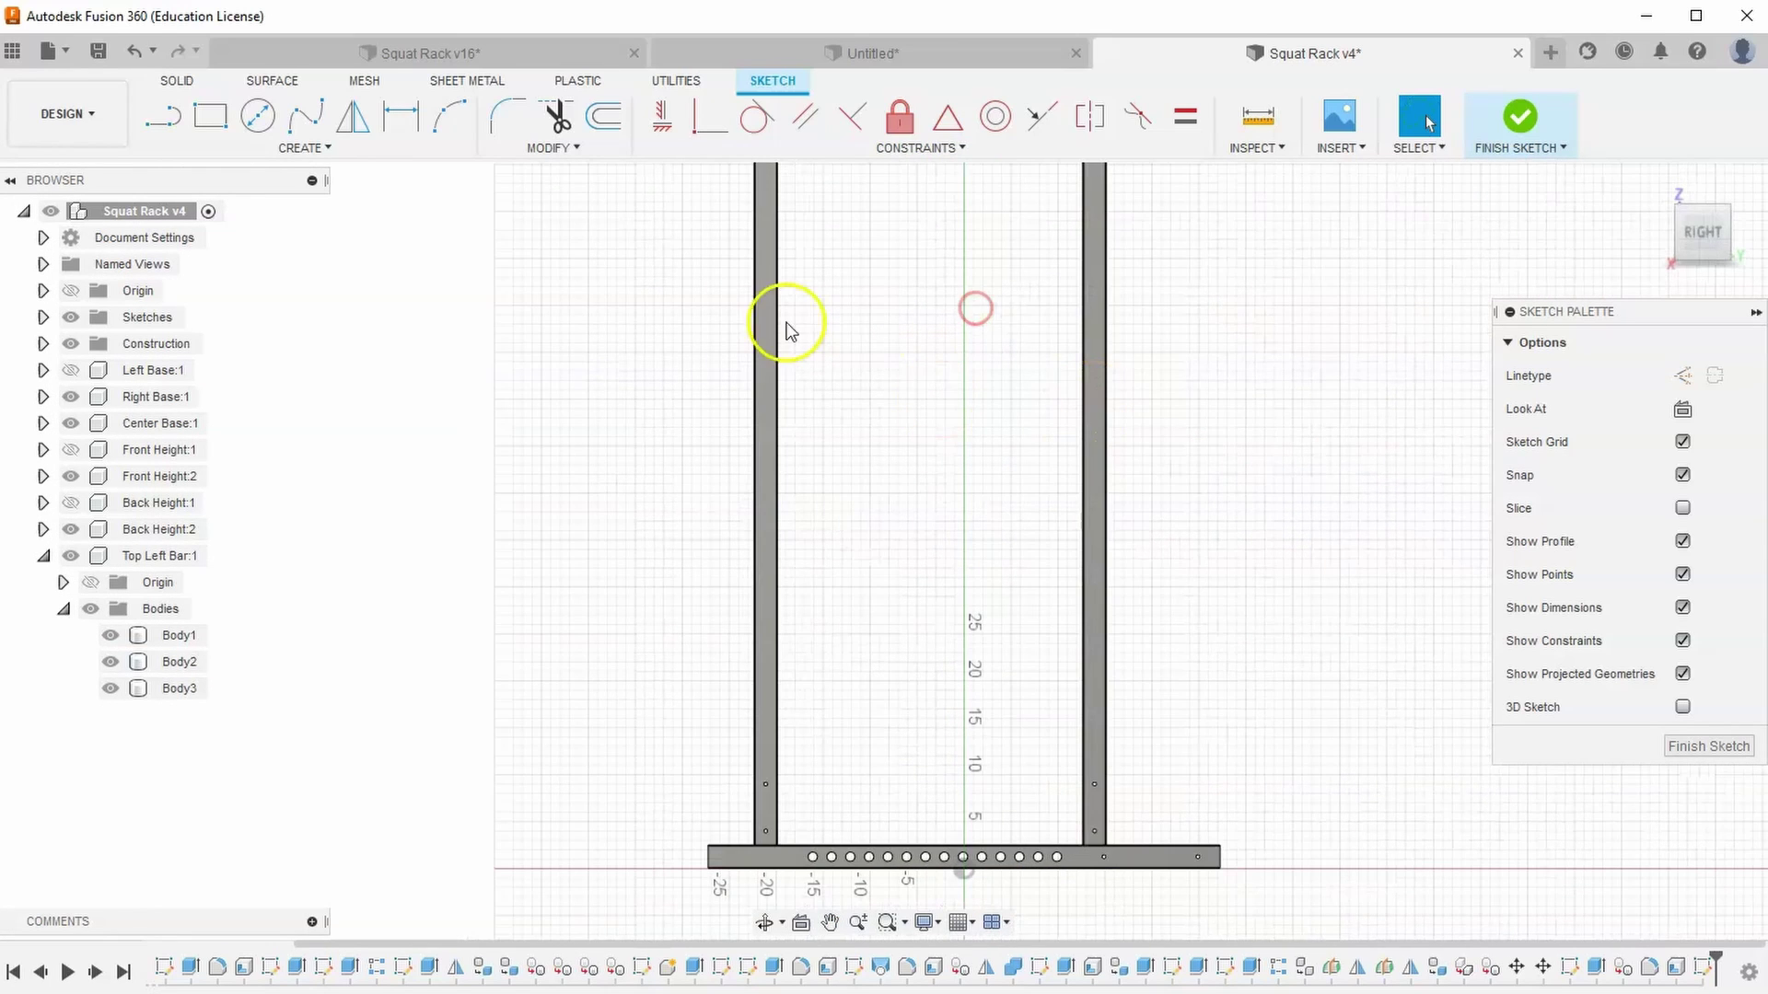
Project the edge of the base bar's rearmost 1 in hole into the sketch, keeping the projection link on
{"action": "left_click", "coordinate": [267, 150]}
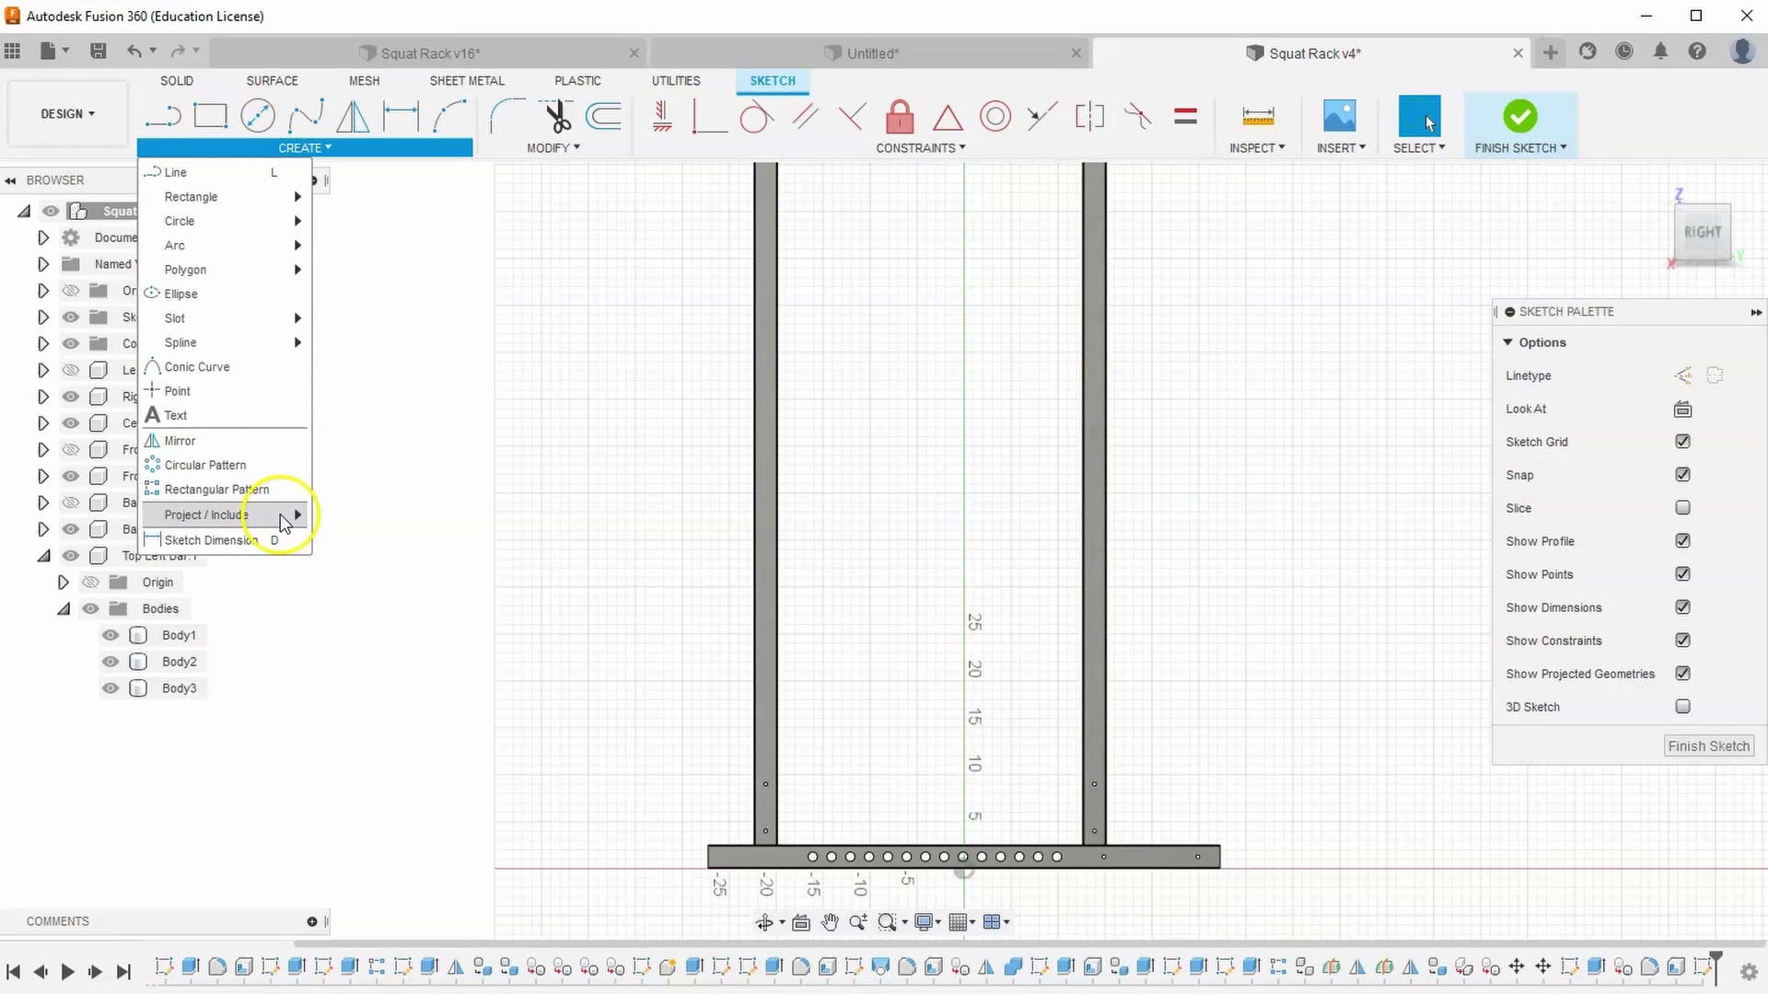
{"action": "mouse_move", "coordinate": [276, 514]}
{"action": "left_click", "coordinate": [366, 517]}
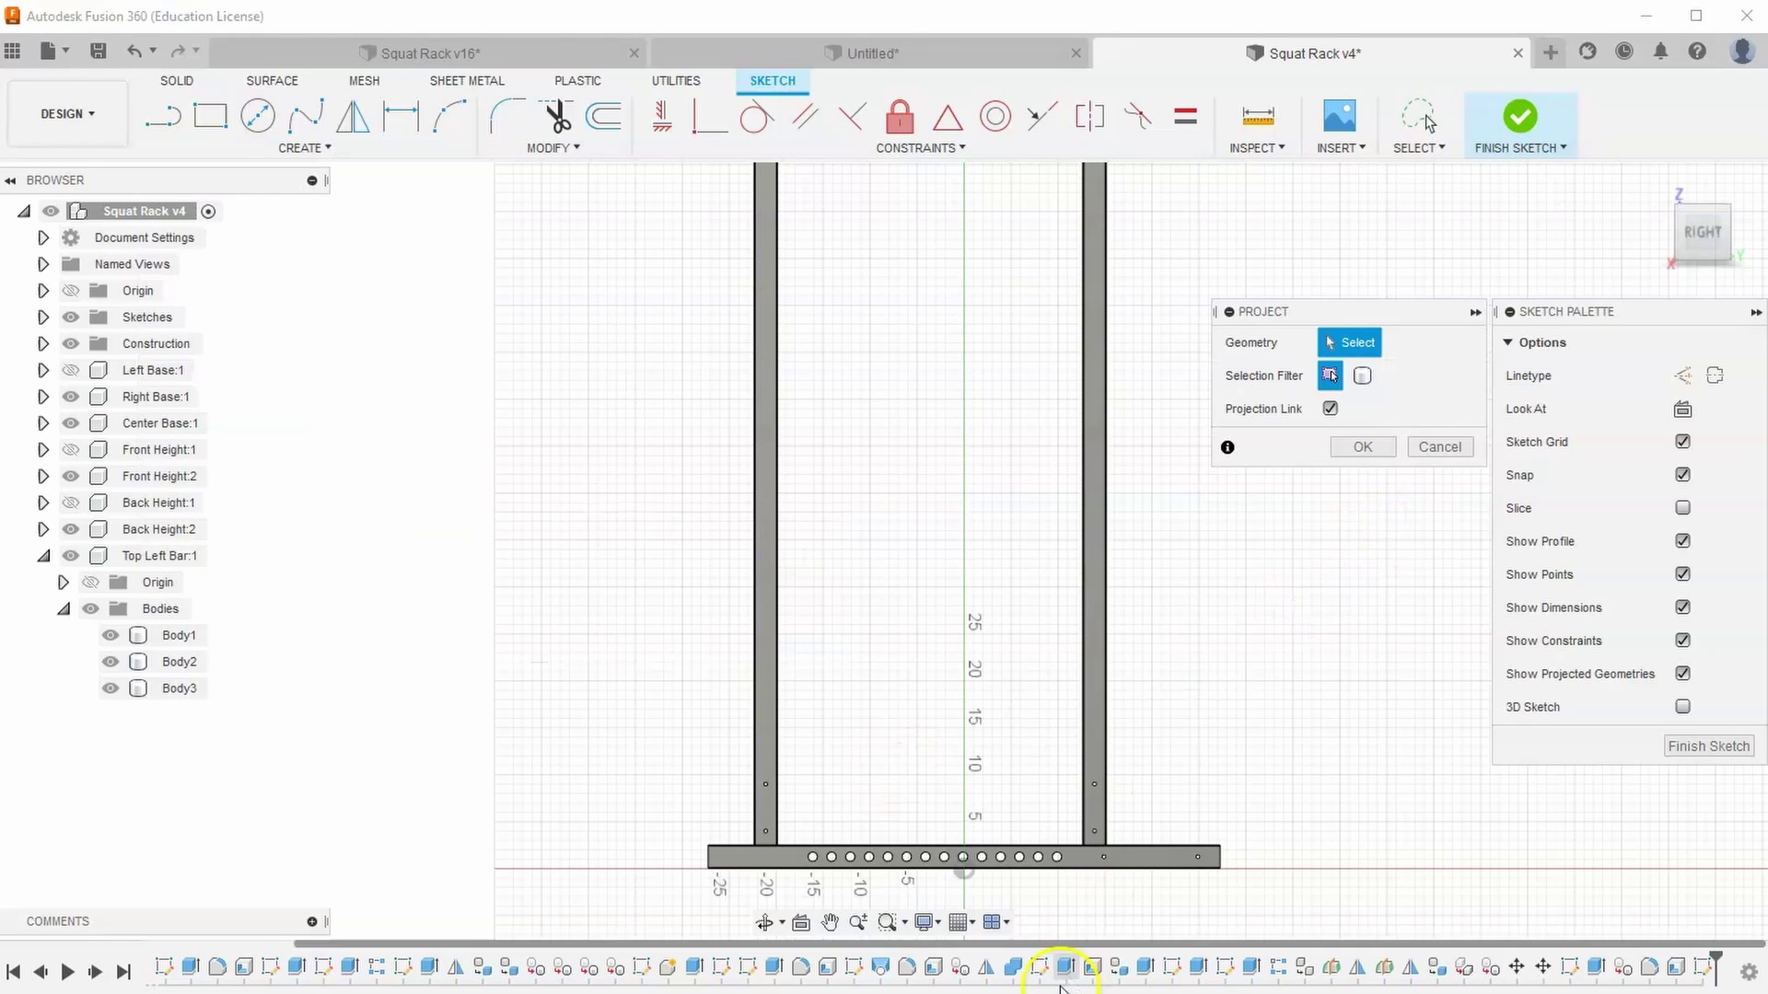
{"action": "scroll", "coordinate": [1068, 852], "scroll_direction": "up", "scroll_amount": 5}
{"action": "left_click", "coordinate": [1069, 854]}
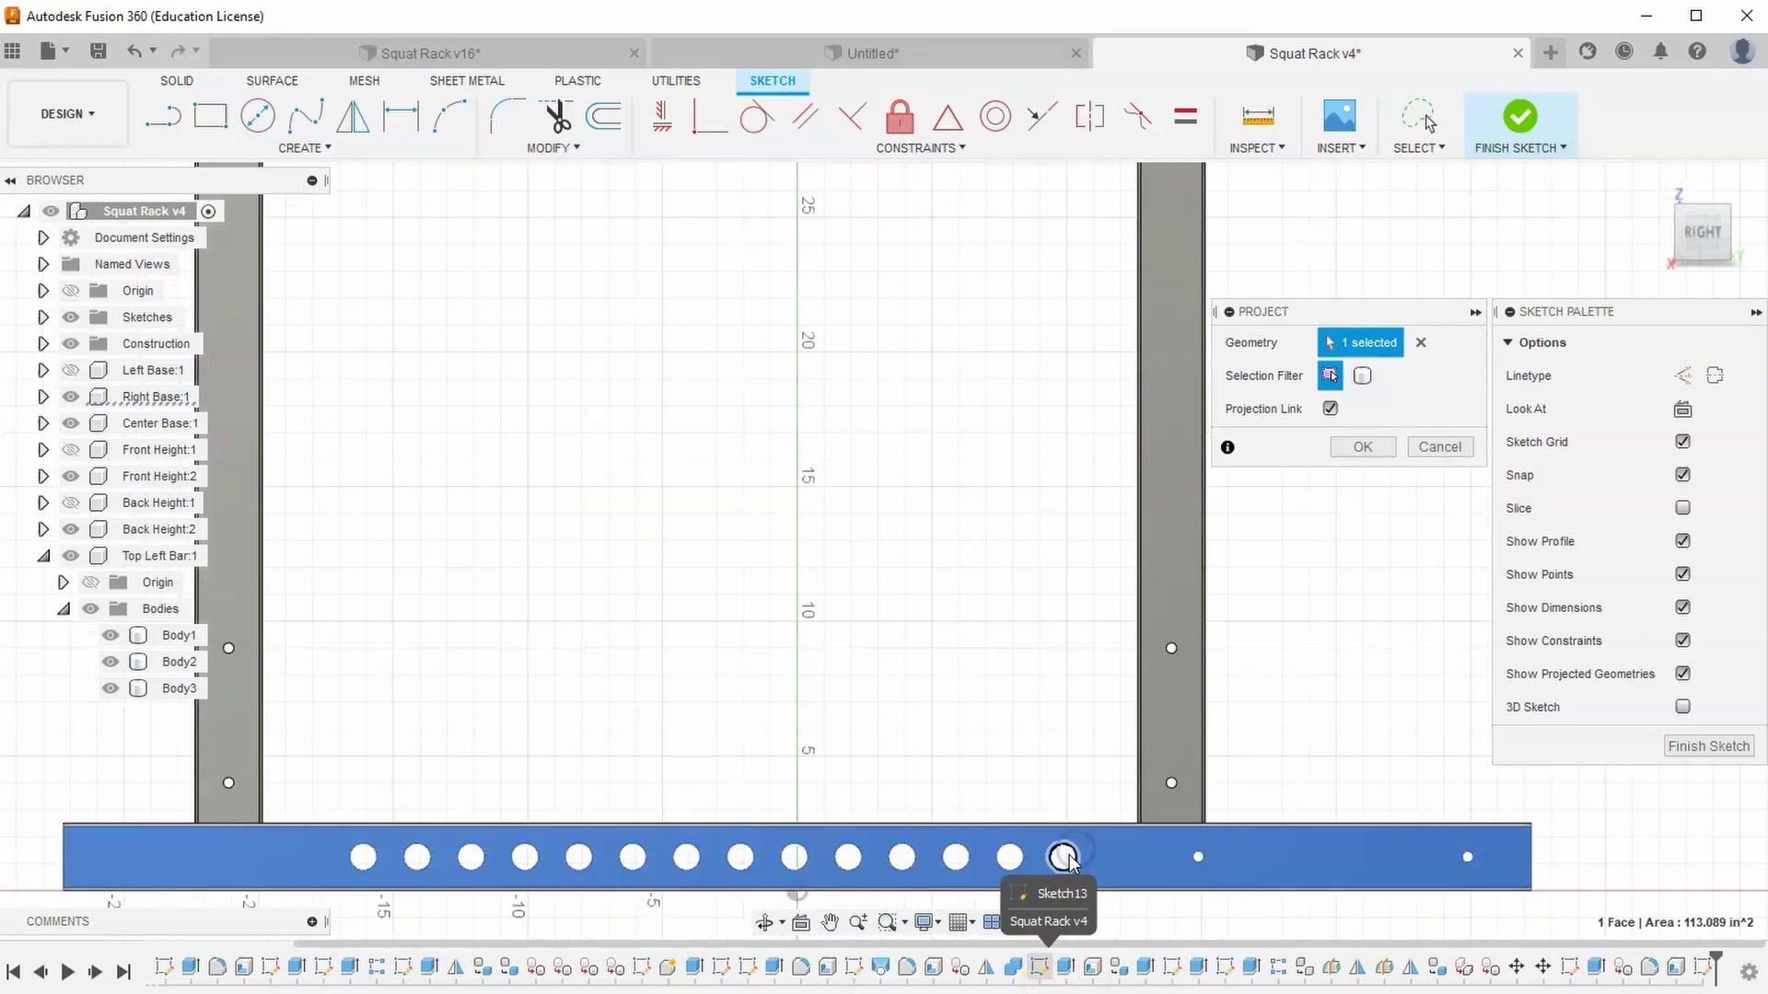
{"action": "left_click", "coordinate": [1067, 853]}
{"action": "left_click", "coordinate": [1067, 845]}
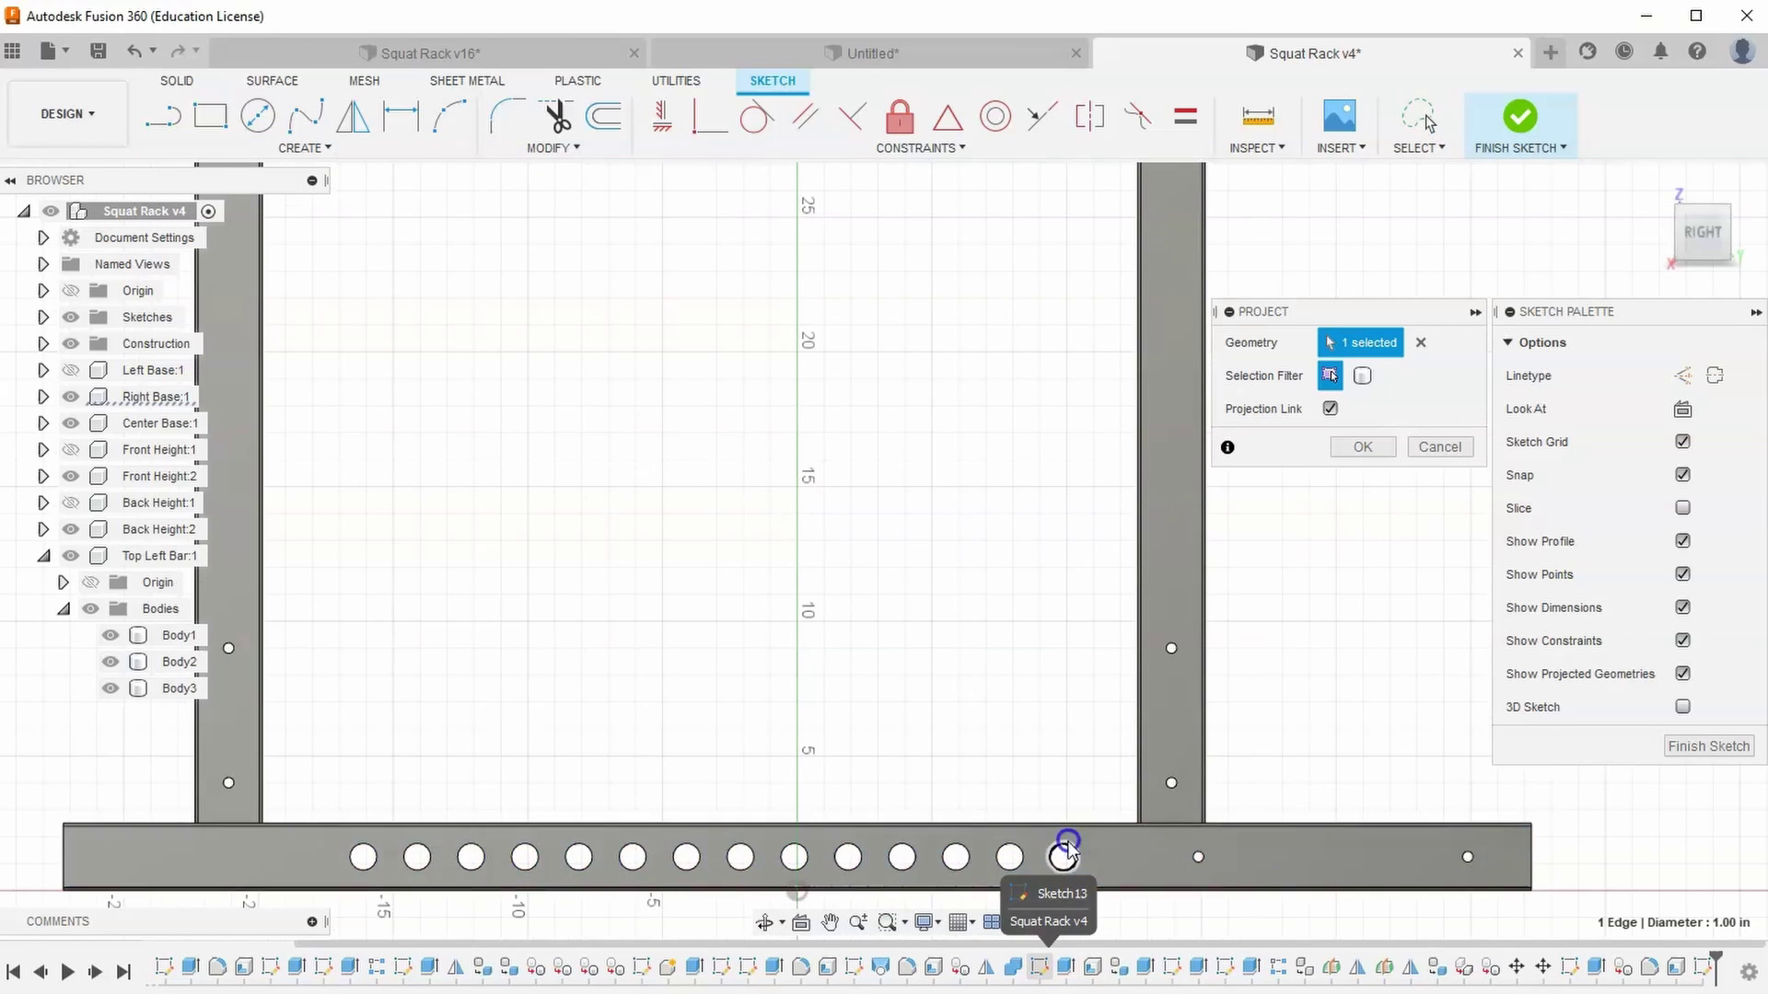
{"action": "left_click", "coordinate": [1366, 448]}
Constrain the beam circle's centre vertically to the centre of the hole projected from the base bar
{"action": "left_click", "coordinate": [1678, 244]}
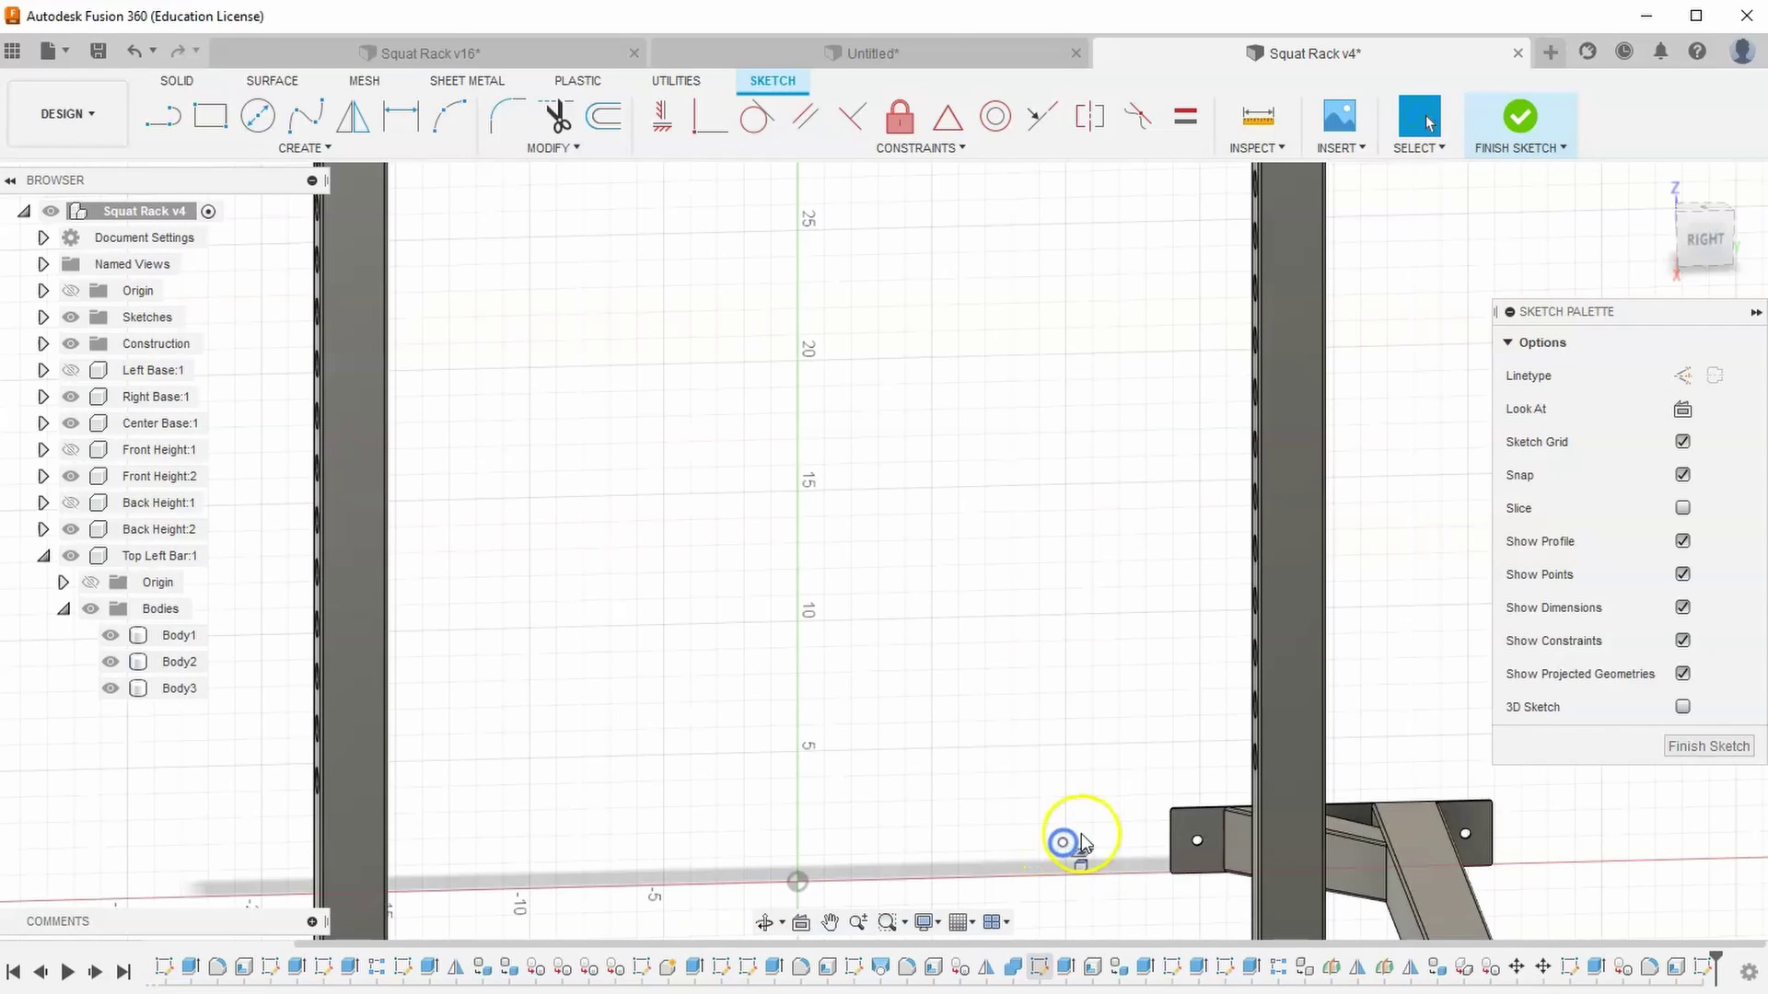
{"action": "scroll", "coordinate": [497, 290], "scroll_direction": "down", "scroll_amount": 2}
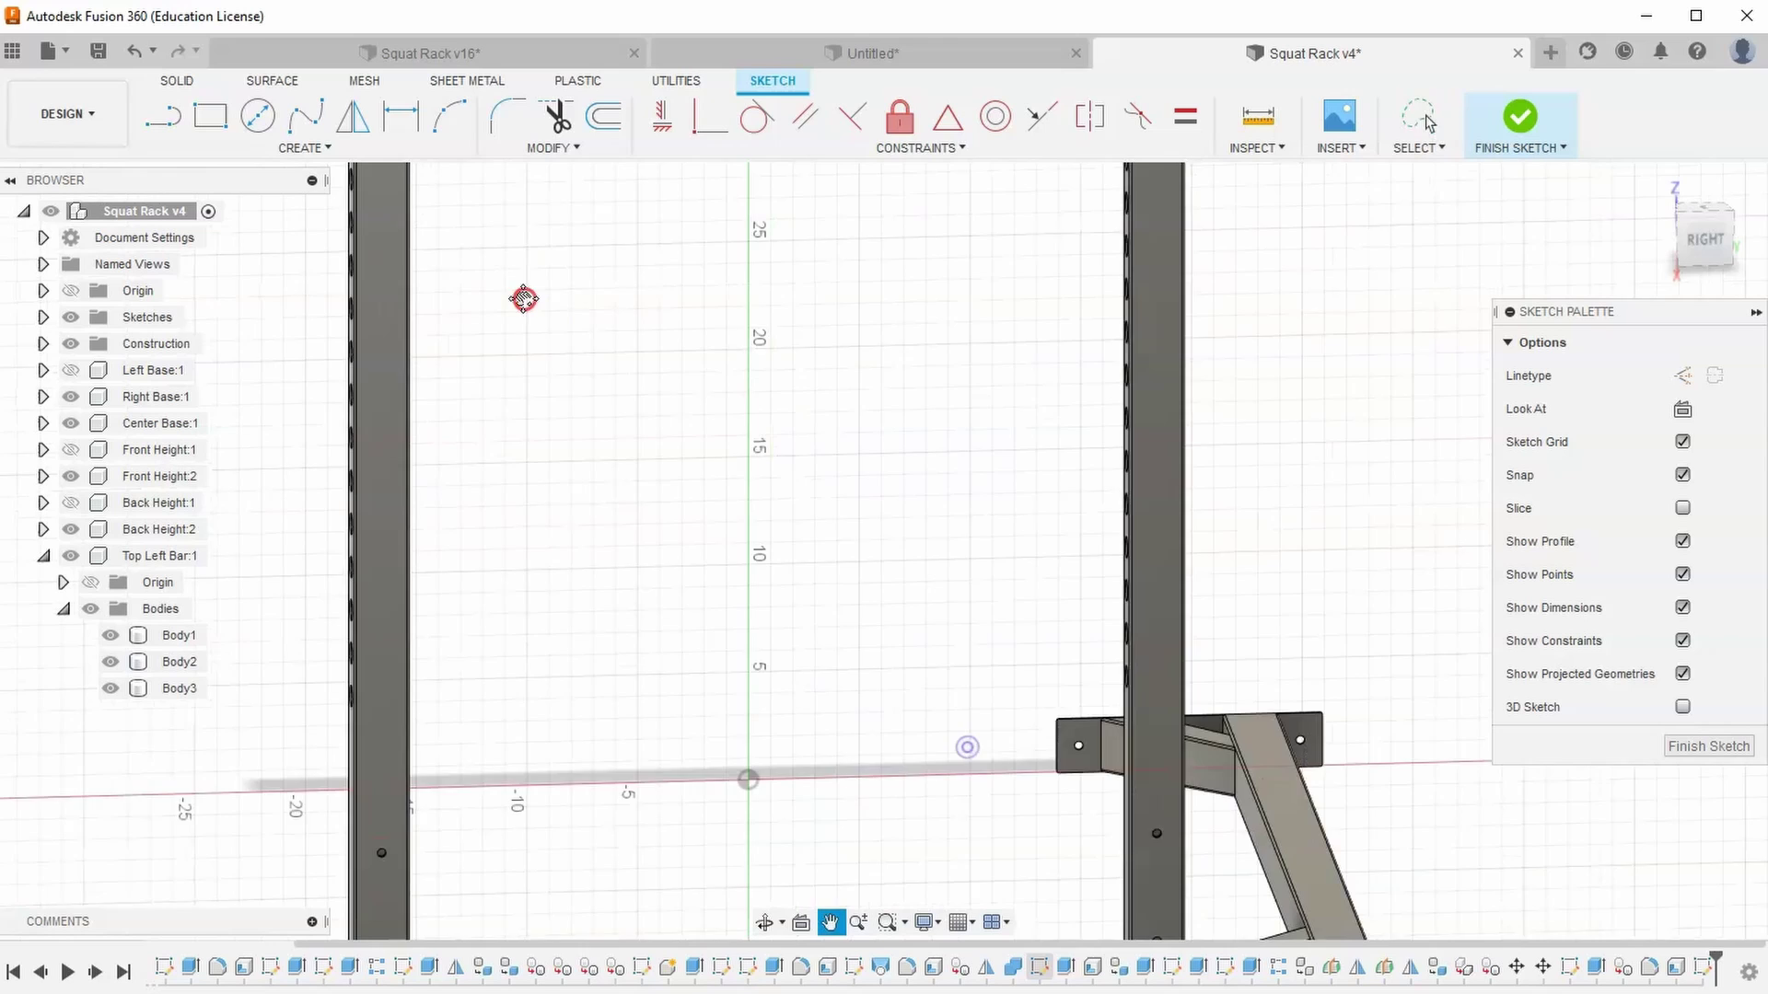
{"action": "left_click", "coordinate": [664, 127]}
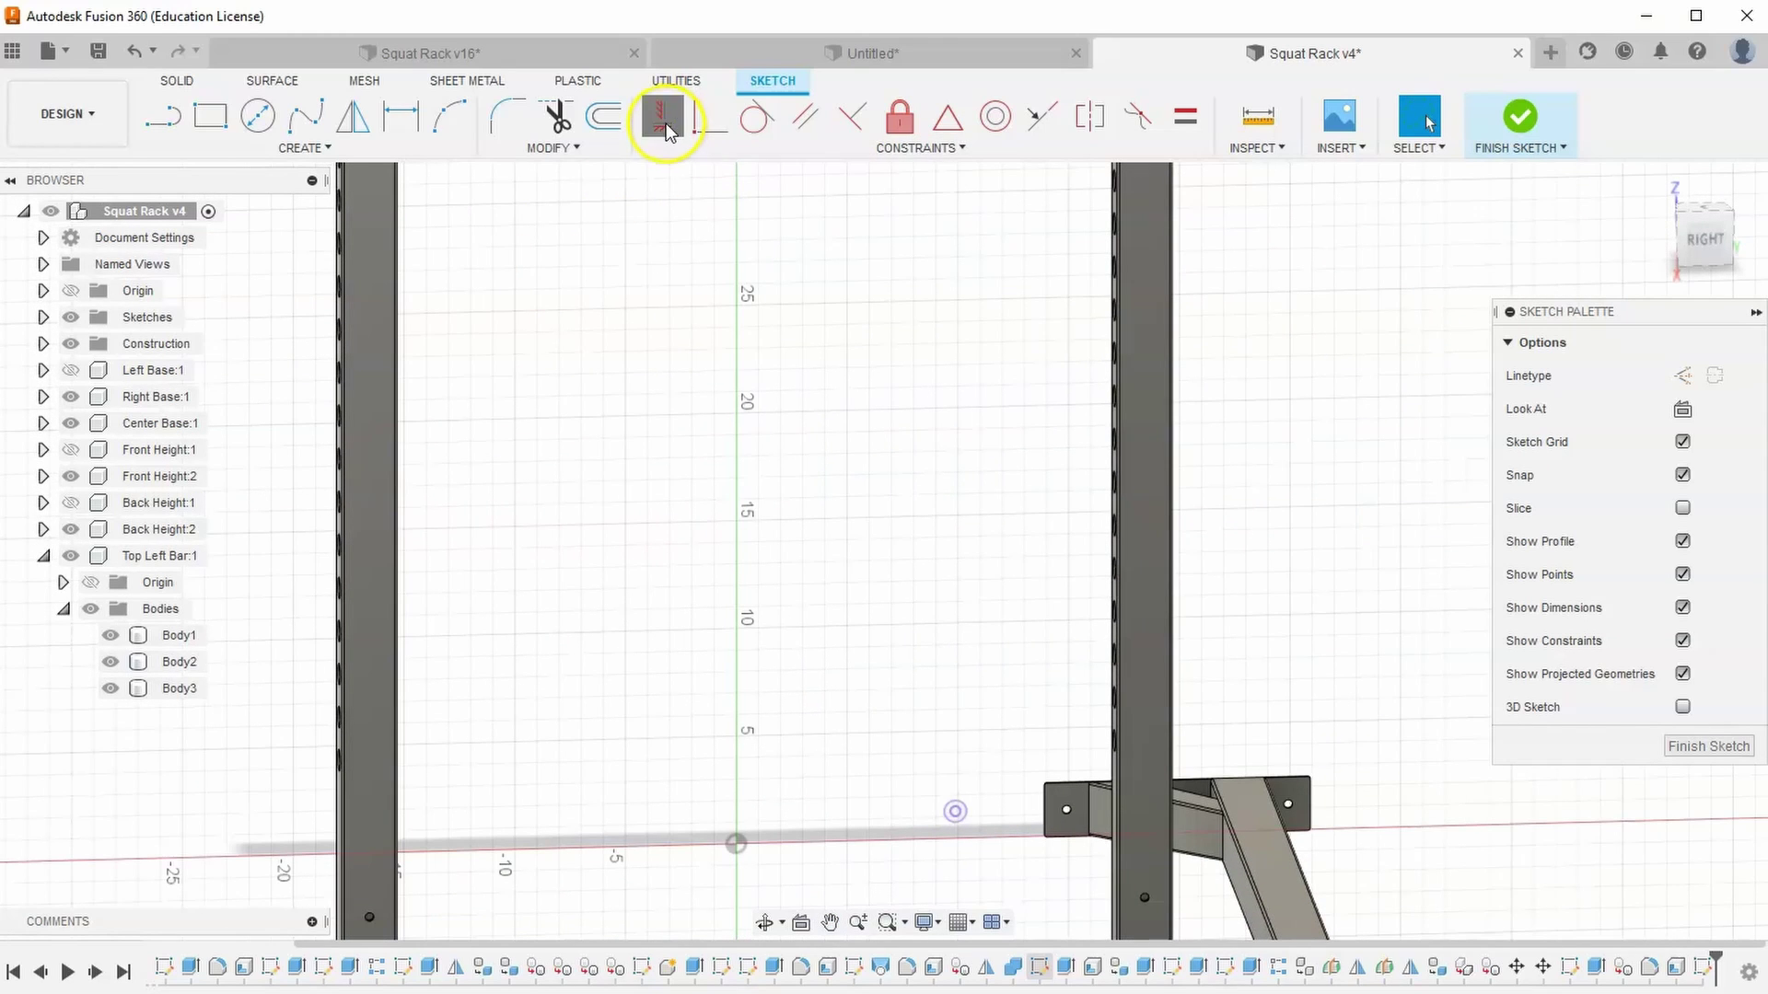
{"action": "middle_click_drag", "start_coordinate": [830, 258], "coordinate": [766, 541]}
{"action": "mouse_move", "coordinate": [1048, 438]}
{"action": "middle_mouse_down"}
{"action": "mouse_move", "coordinate": [1004, 464]}
{"action": "mouse_move", "coordinate": [899, 843]}
{"action": "middle_mouse_up"}
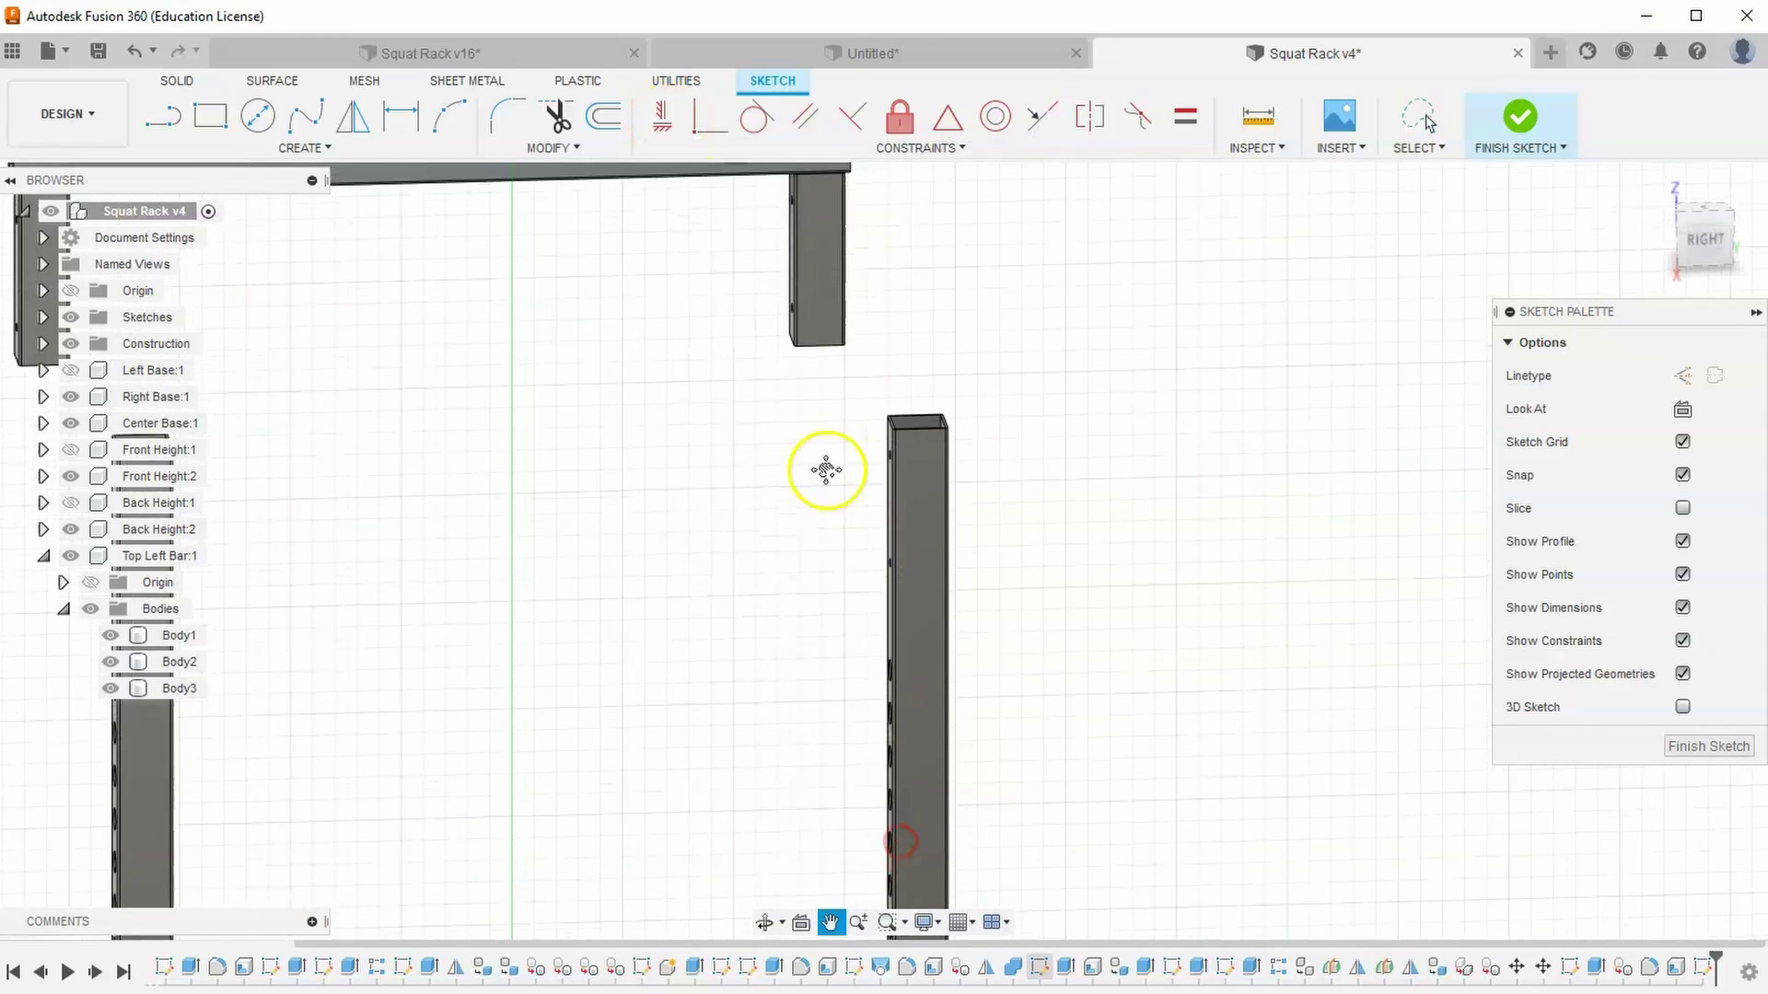
{"action": "middle_click_drag", "start_coordinate": [825, 468], "coordinate": [829, 615]}
{"action": "scroll", "coordinate": [742, 307], "scroll_direction": "up", "scroll_amount": 3}
{"action": "left_click", "coordinate": [739, 308]}
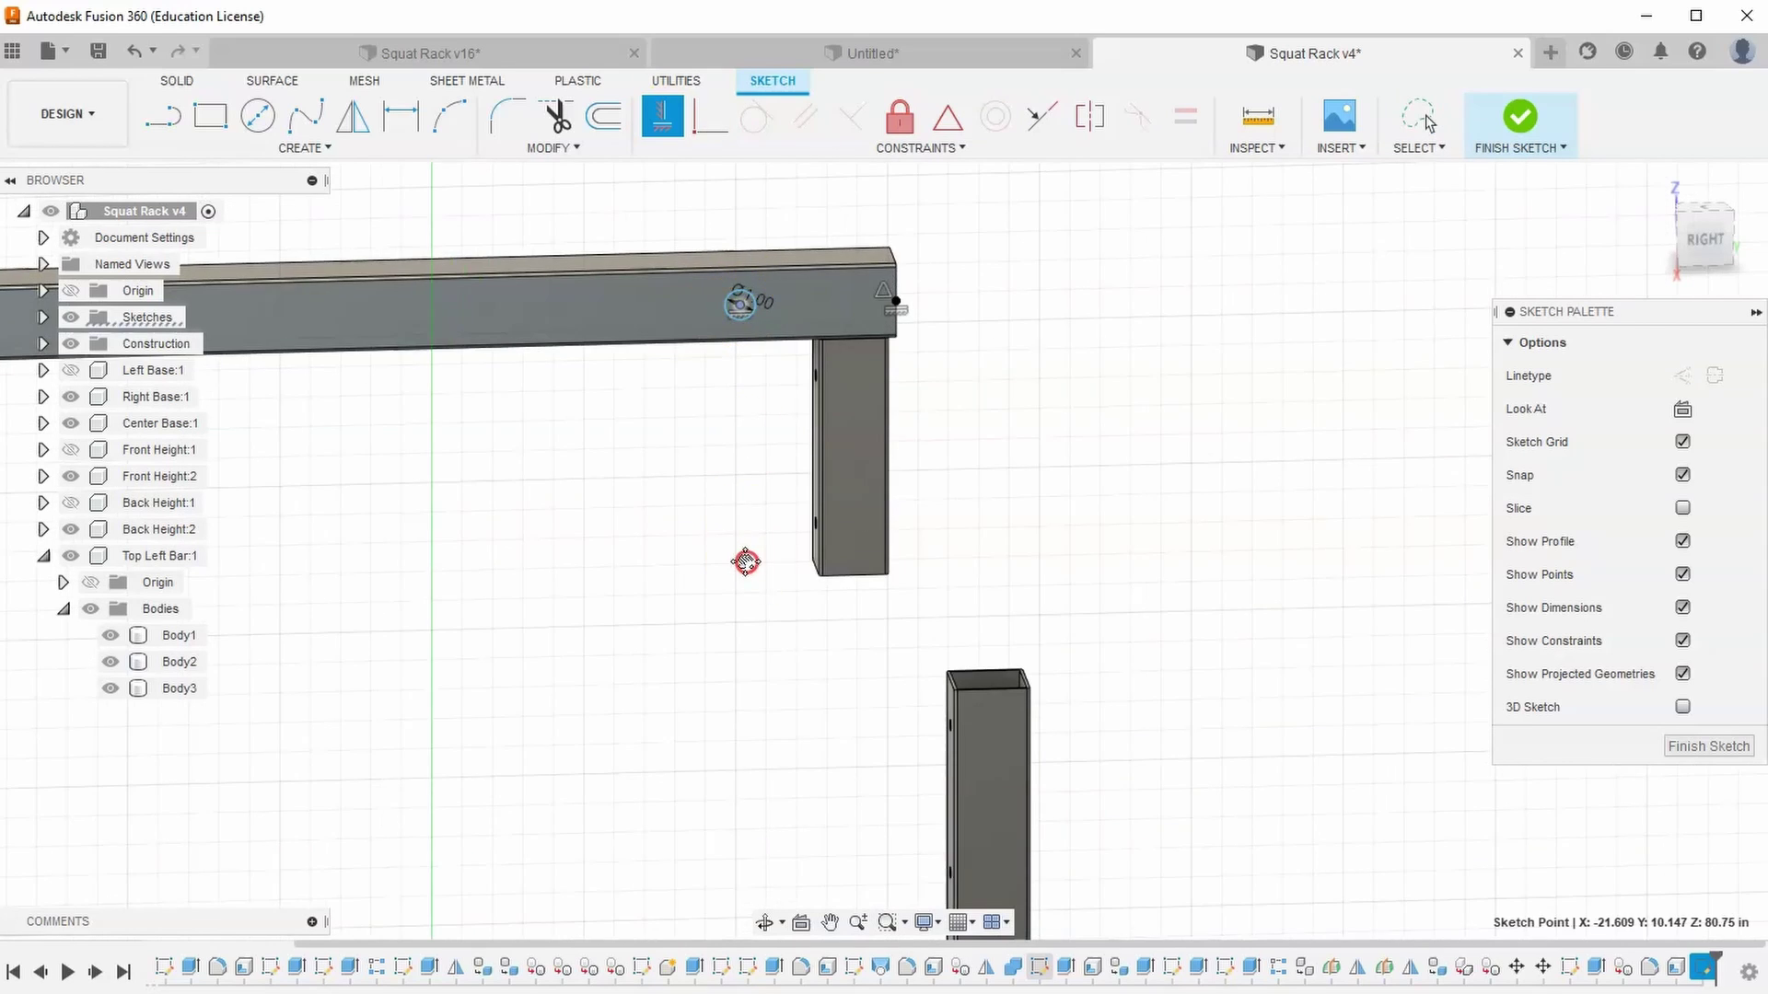
{"action": "middle_click_drag", "start_coordinate": [746, 560], "coordinate": [739, 105]}
{"action": "middle_click_drag", "start_coordinate": [707, 617], "coordinate": [751, 175]}
{"action": "middle_click_drag", "start_coordinate": [720, 710], "coordinate": [792, 304]}
{"action": "middle_click_drag", "start_coordinate": [747, 673], "coordinate": [766, 590]}
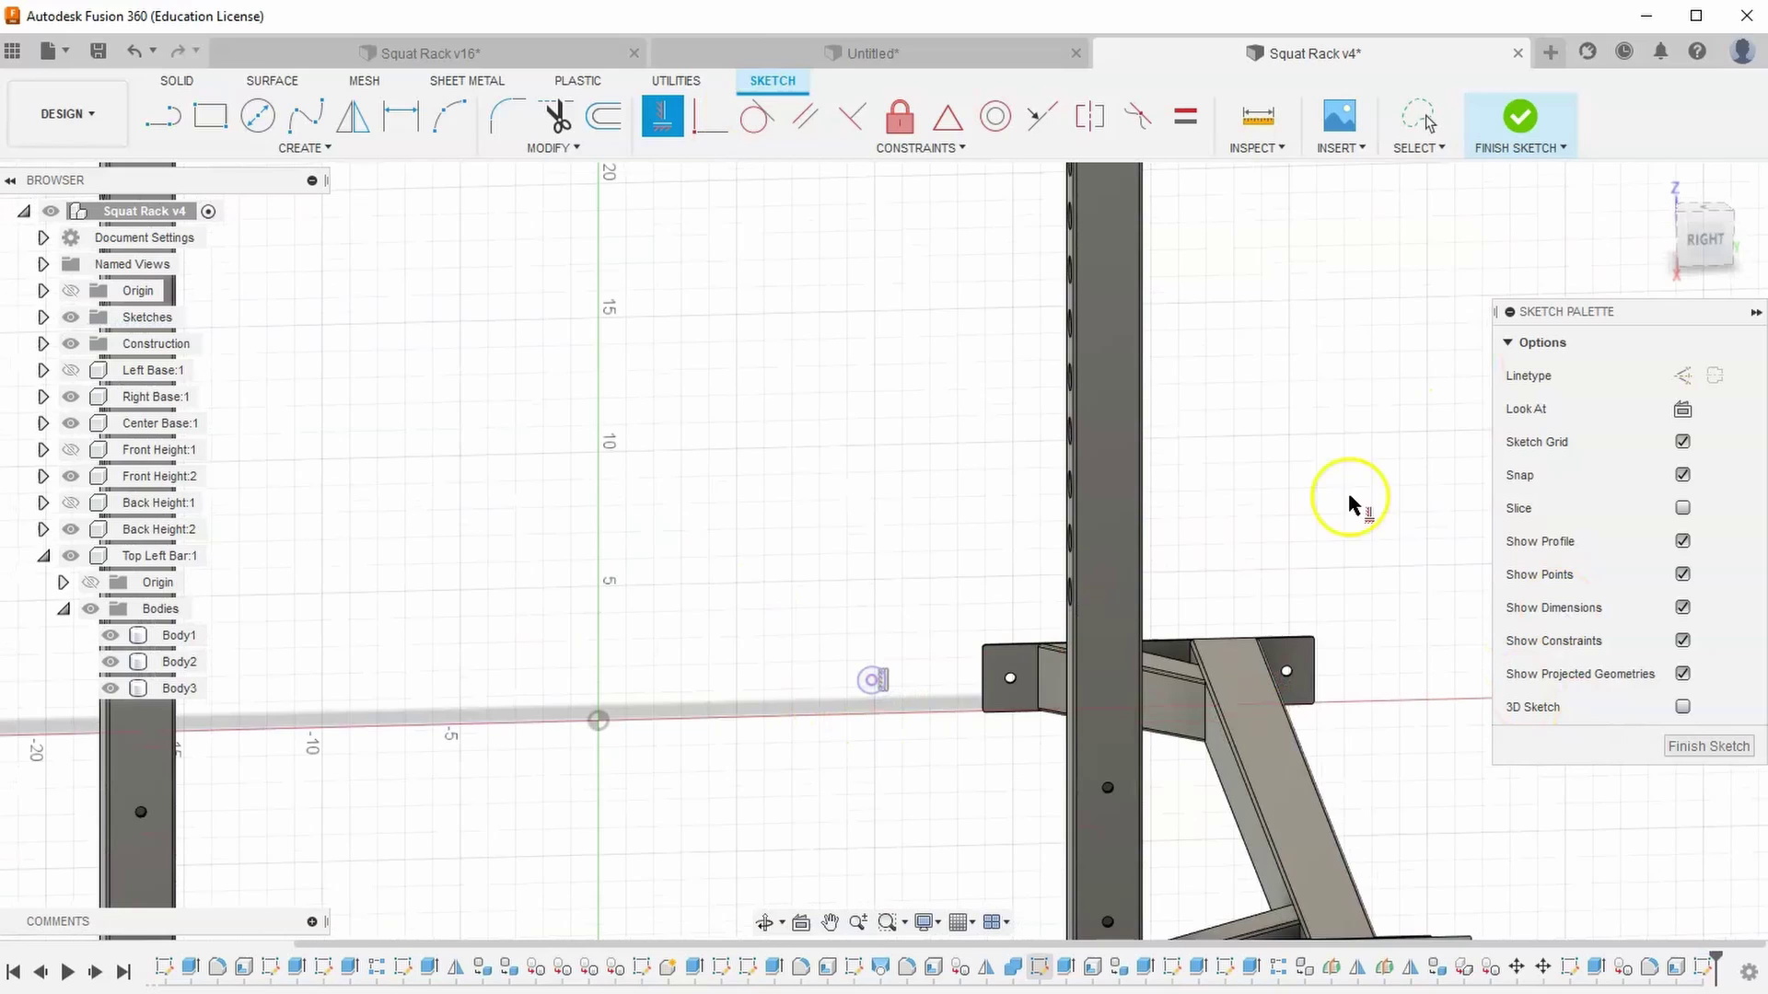
{"action": "scroll", "coordinate": [802, 377], "scroll_direction": "down", "scroll_amount": 3}
{"action": "mouse_move", "coordinate": [802, 377]}
{"action": "middle_mouse_down"}
{"action": "mouse_move", "coordinate": [720, 800]}
{"action": "mouse_move", "coordinate": [819, 774]}
{"action": "middle_mouse_up"}
{"action": "middle_click_drag", "start_coordinate": [819, 387], "coordinate": [798, 755]}
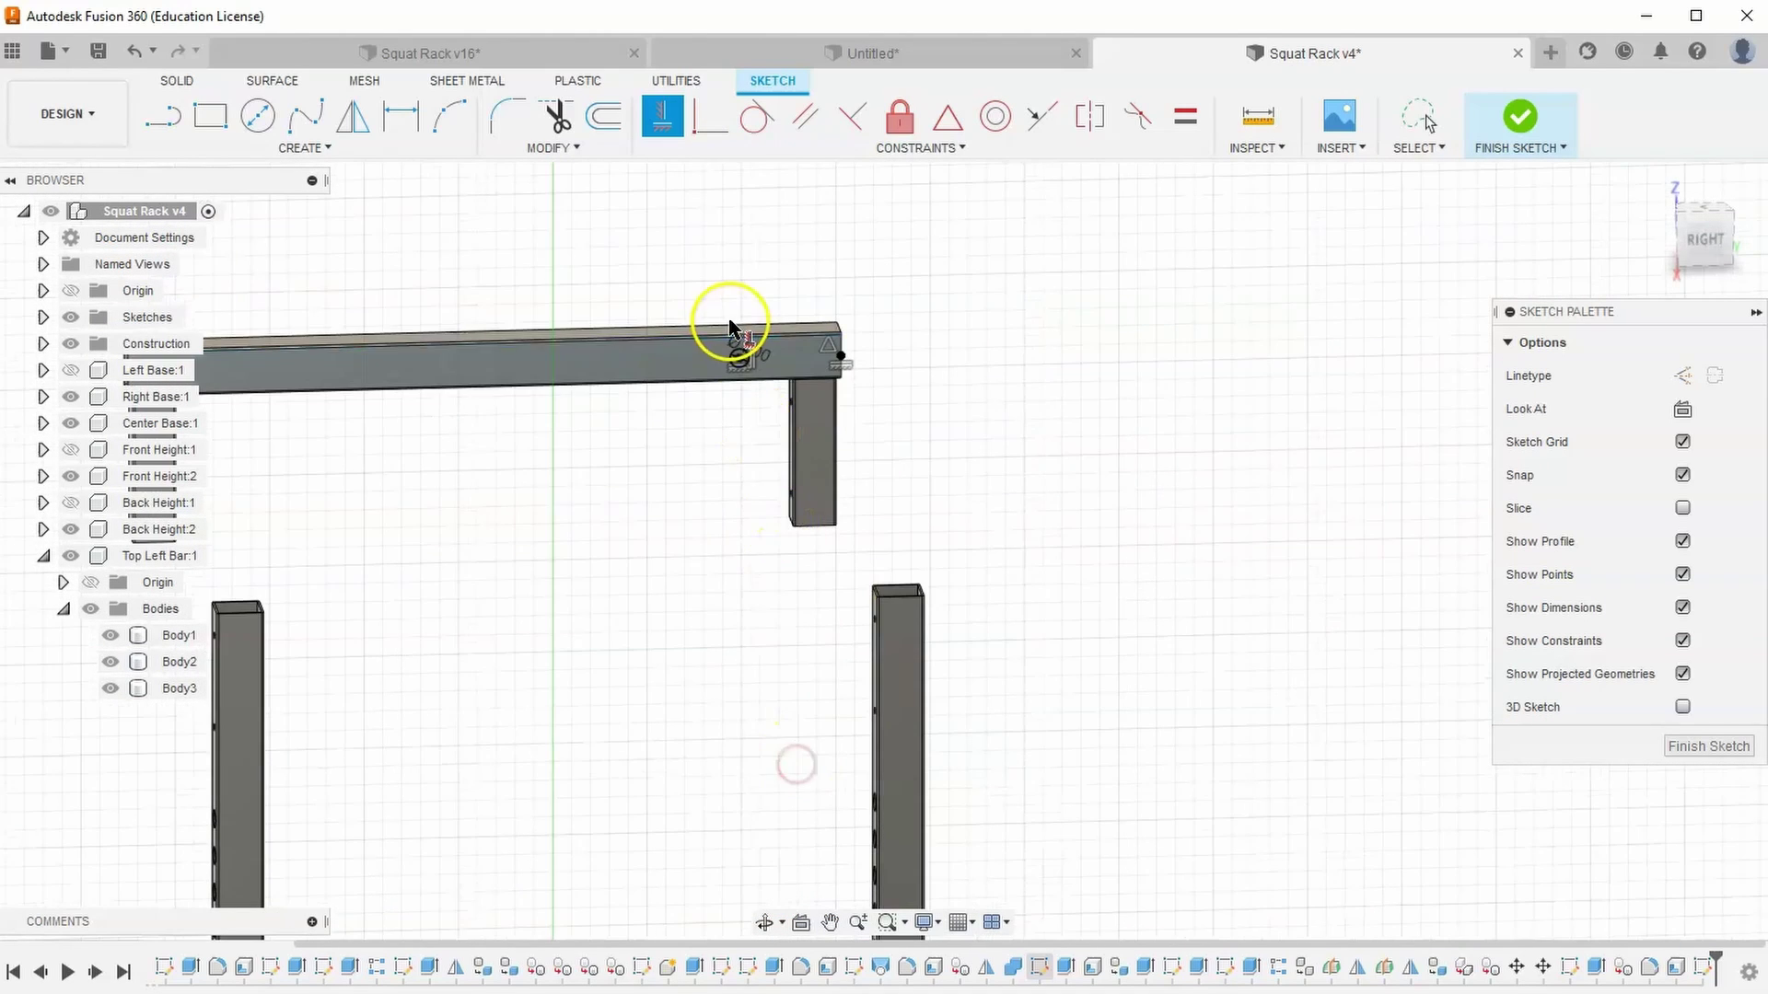
{"action": "scroll", "coordinate": [737, 355], "scroll_direction": "up", "scroll_amount": 3}
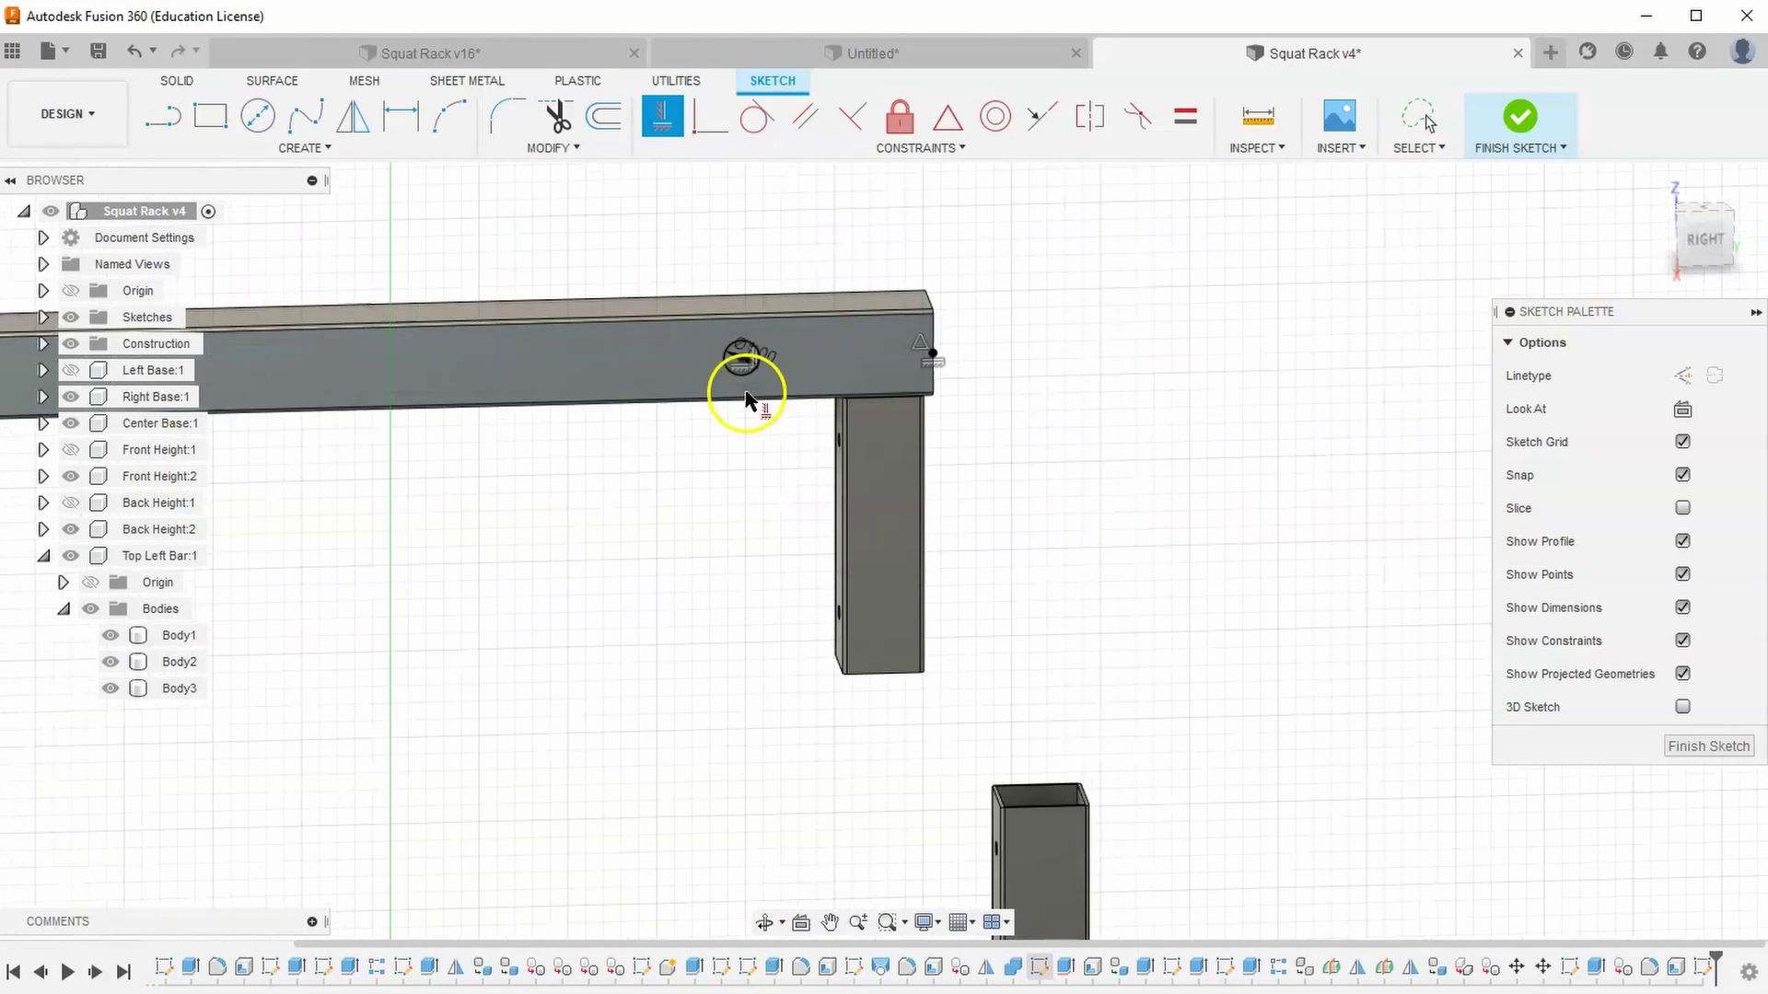
Finish the sketch and extrude the circle as a cut through both side walls of the horizontal beam
{"action": "left_click", "coordinate": [1524, 121]}
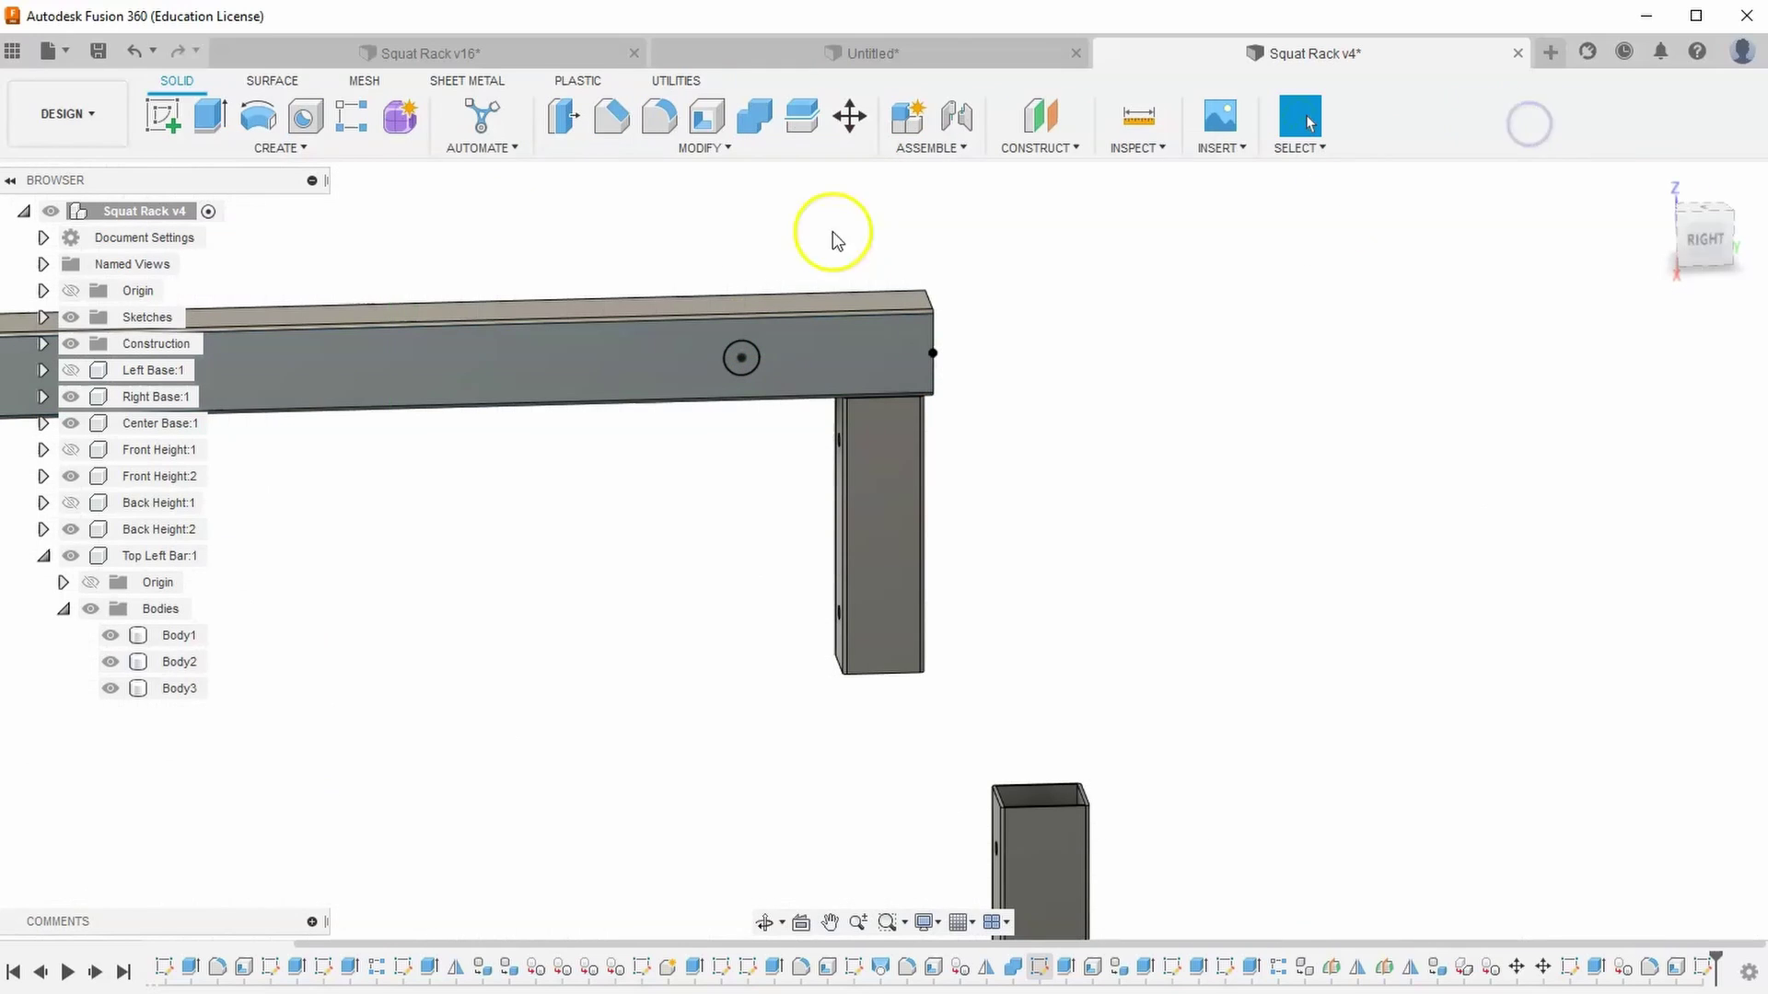
{"action": "left_click", "coordinate": [217, 140]}
{"action": "left_click", "coordinate": [741, 359]}
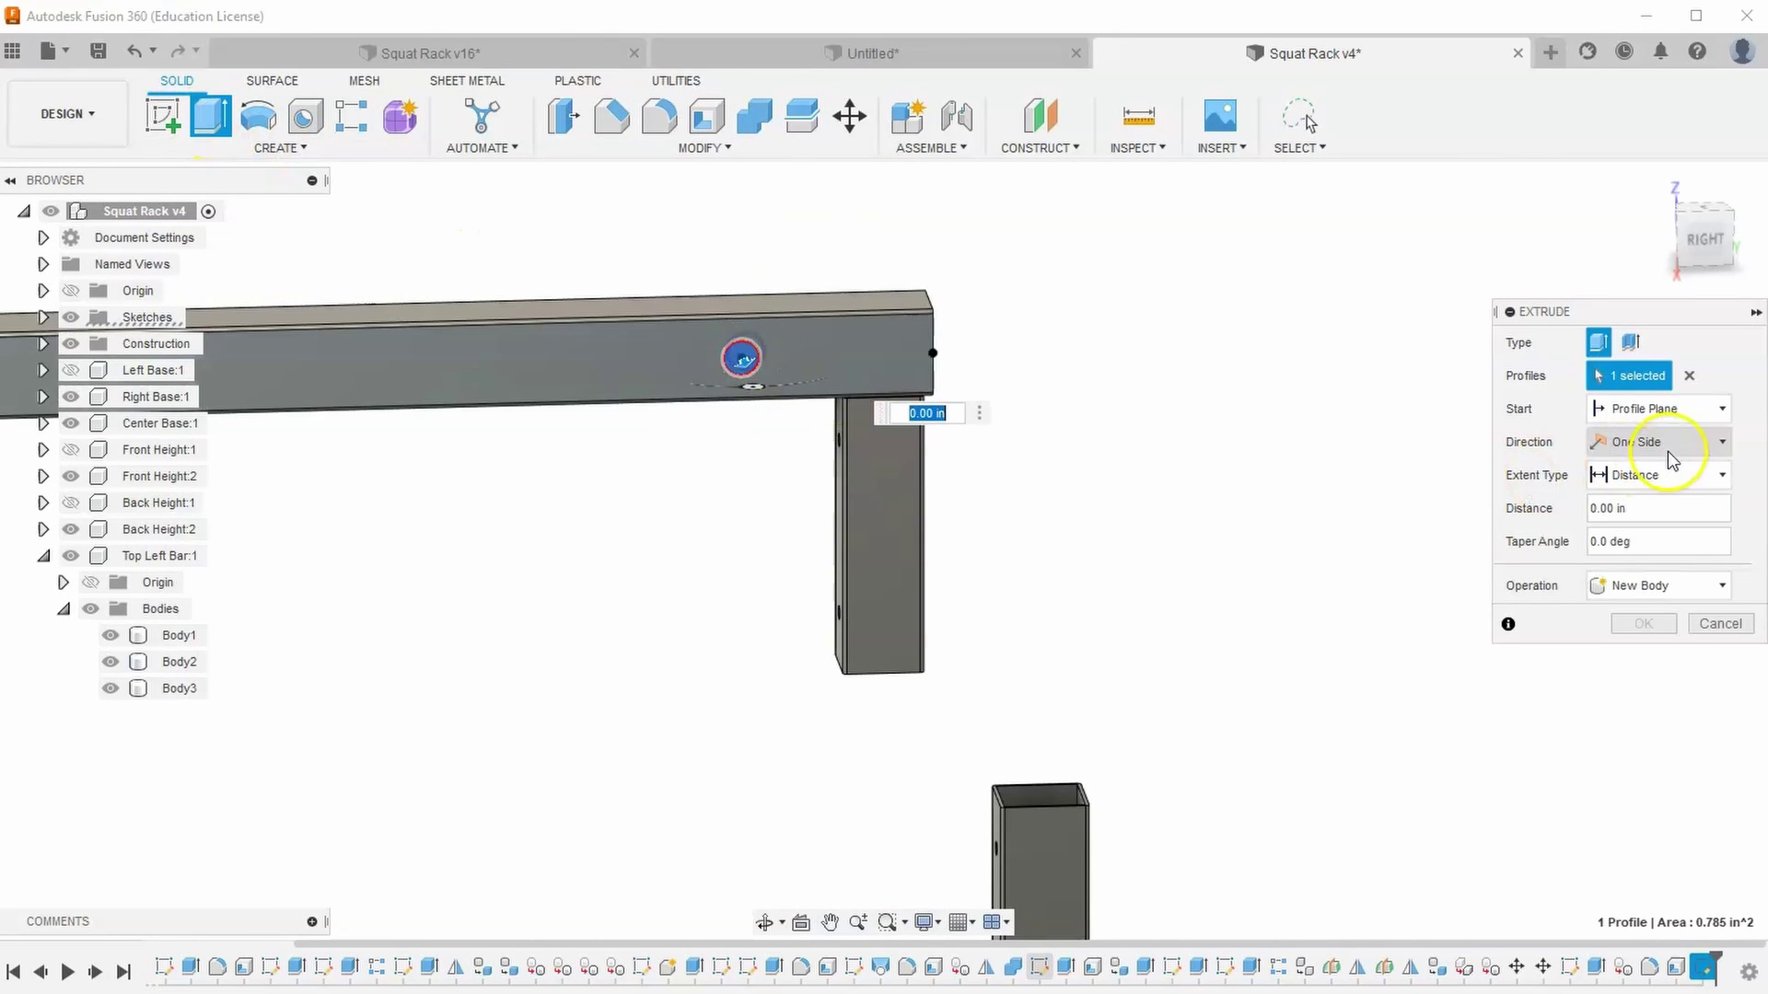
{"action": "left_click", "coordinate": [1651, 182]}
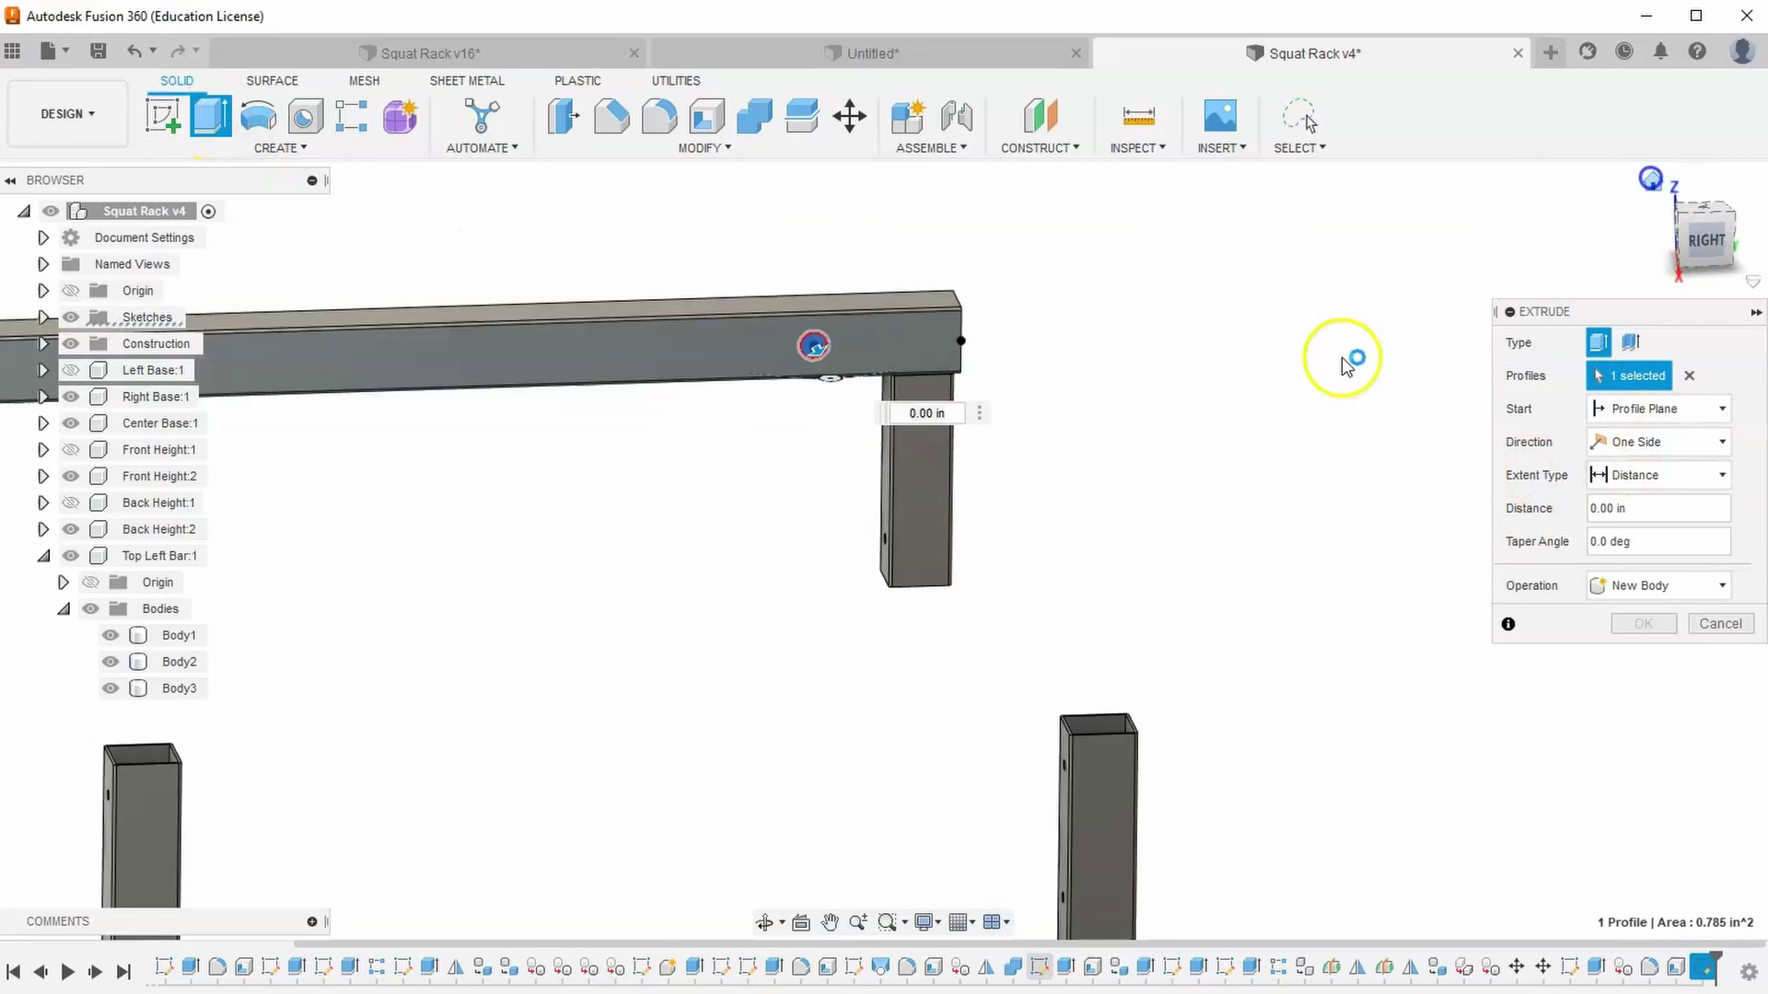
{"action": "scroll", "coordinate": [886, 291], "scroll_direction": "up", "scroll_amount": 5}
{"action": "left_click_drag", "start_coordinate": [873, 266], "coordinate": [697, 165]}
{"action": "left_click", "coordinate": [1641, 656]}
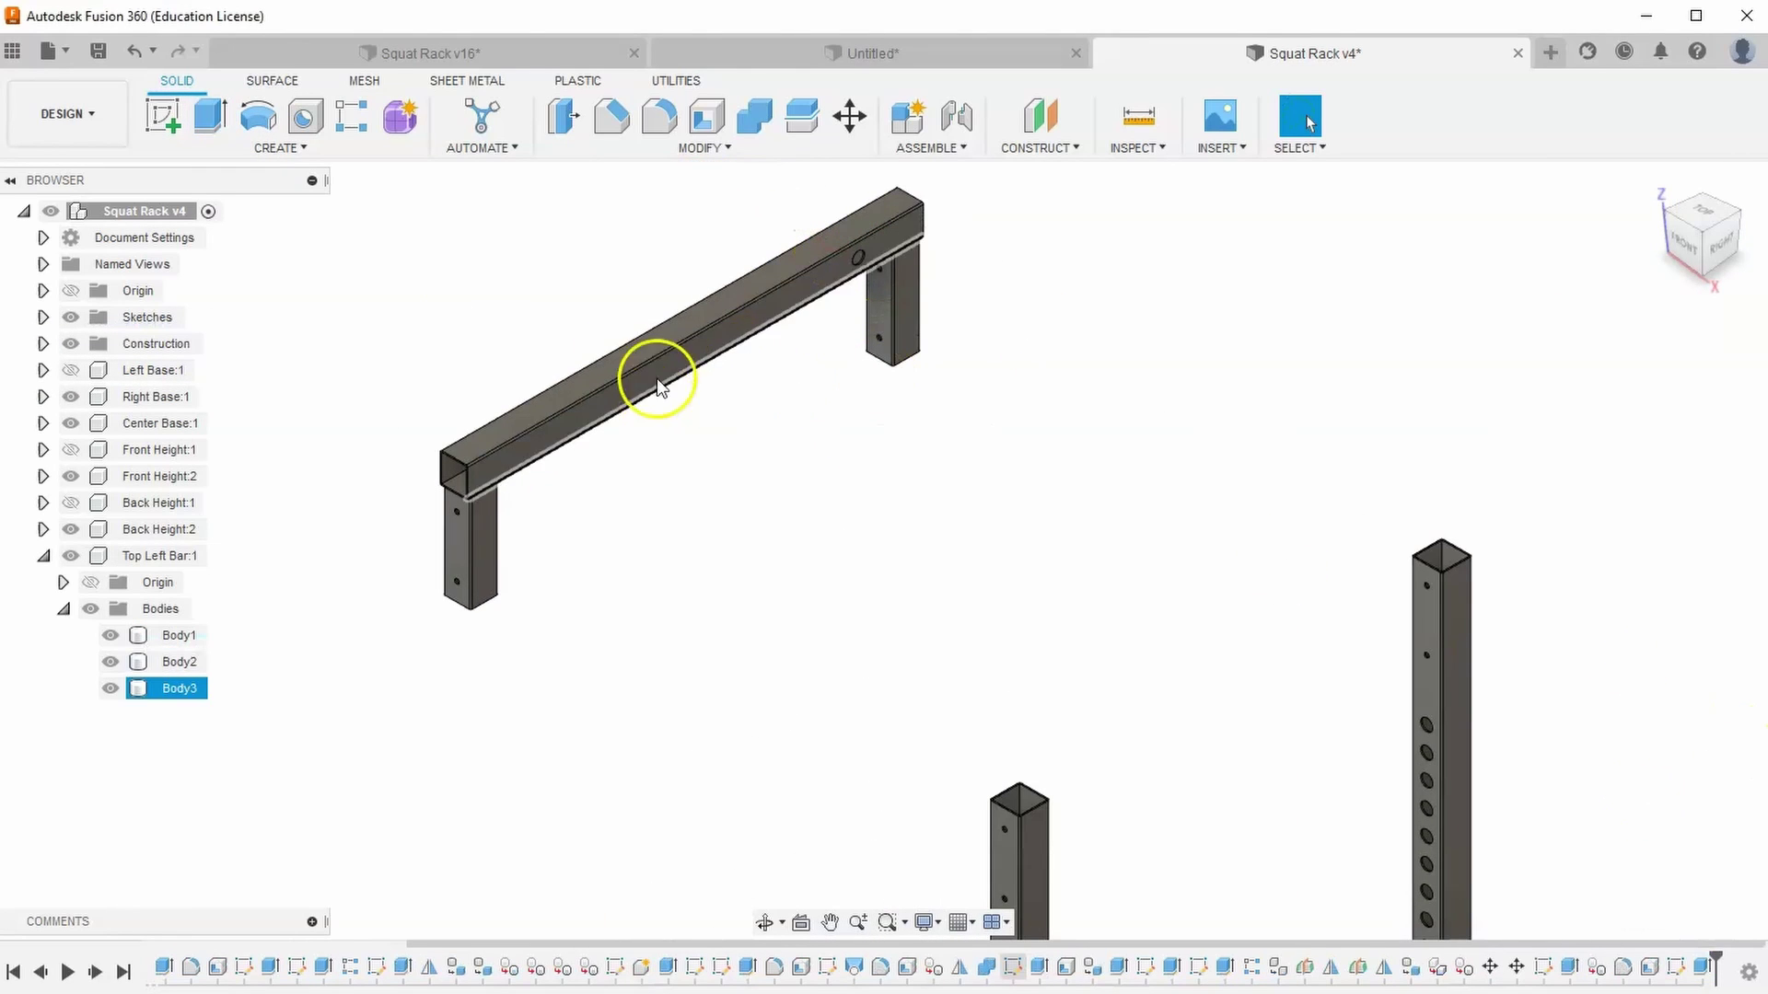
Set up a rectangular feature pattern of the hole cut, using the beam's long side edge as its axis
{"action": "left_click", "coordinate": [276, 147]}
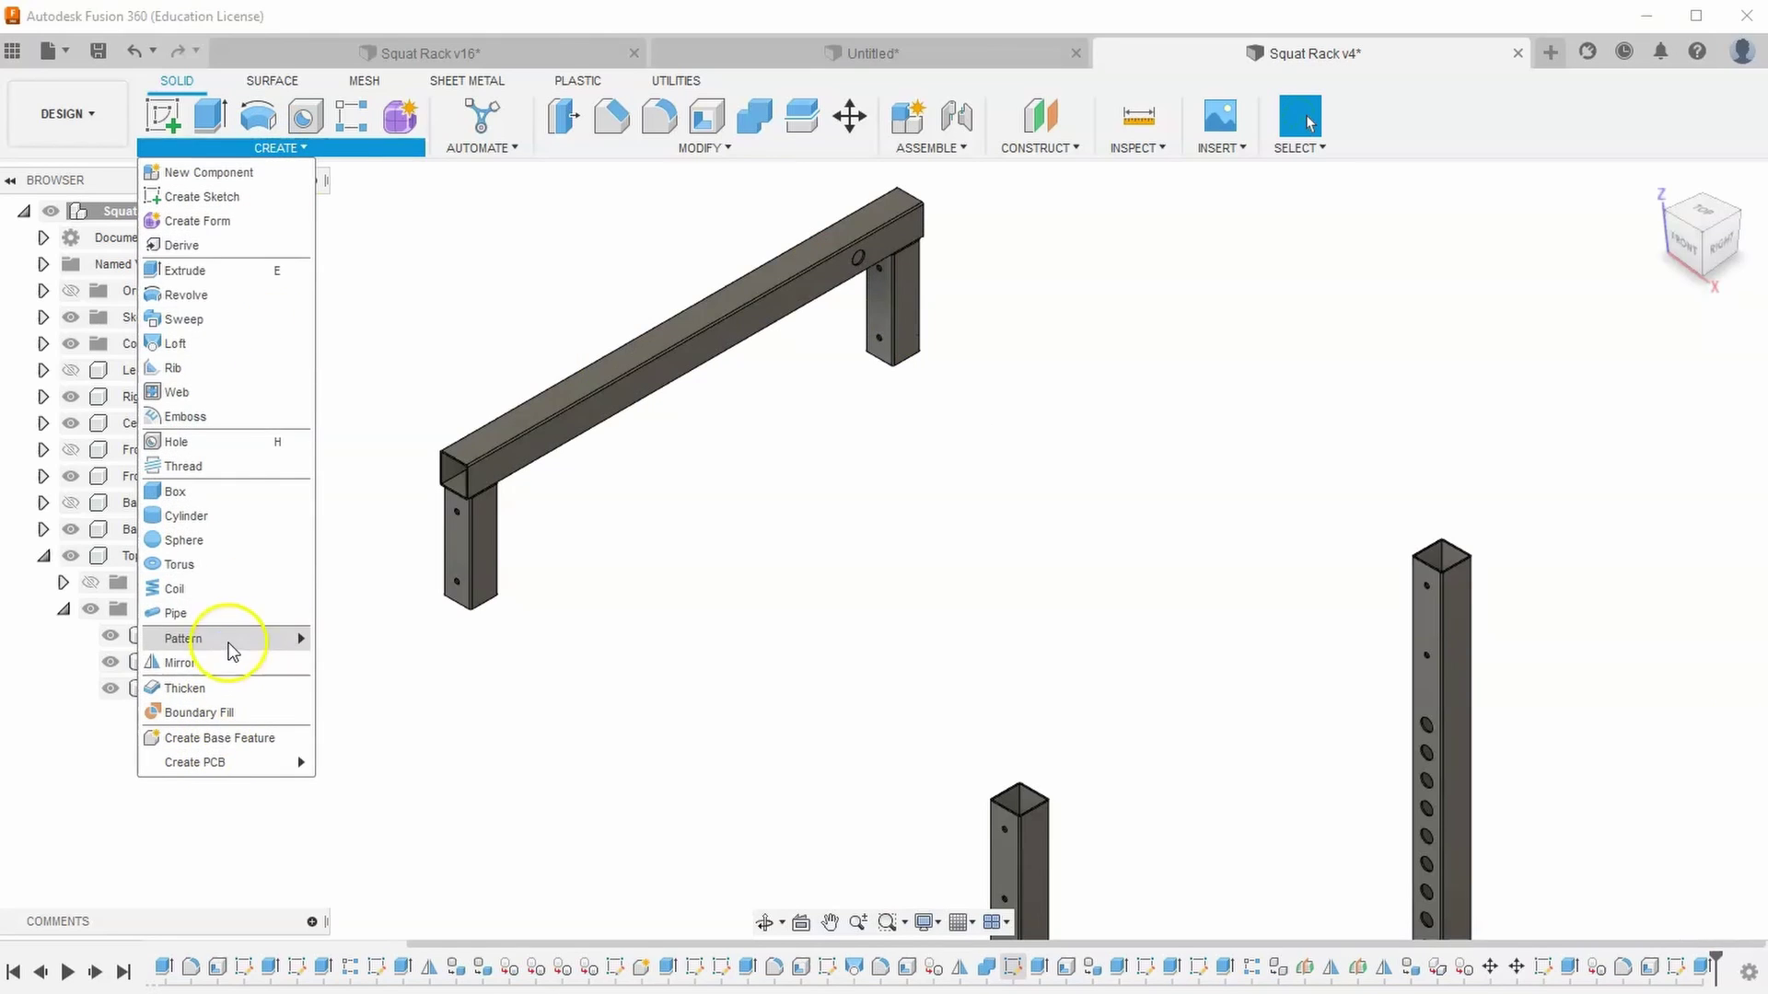
{"action": "left_click", "coordinate": [226, 638]}
{"action": "left_click", "coordinate": [350, 640]}
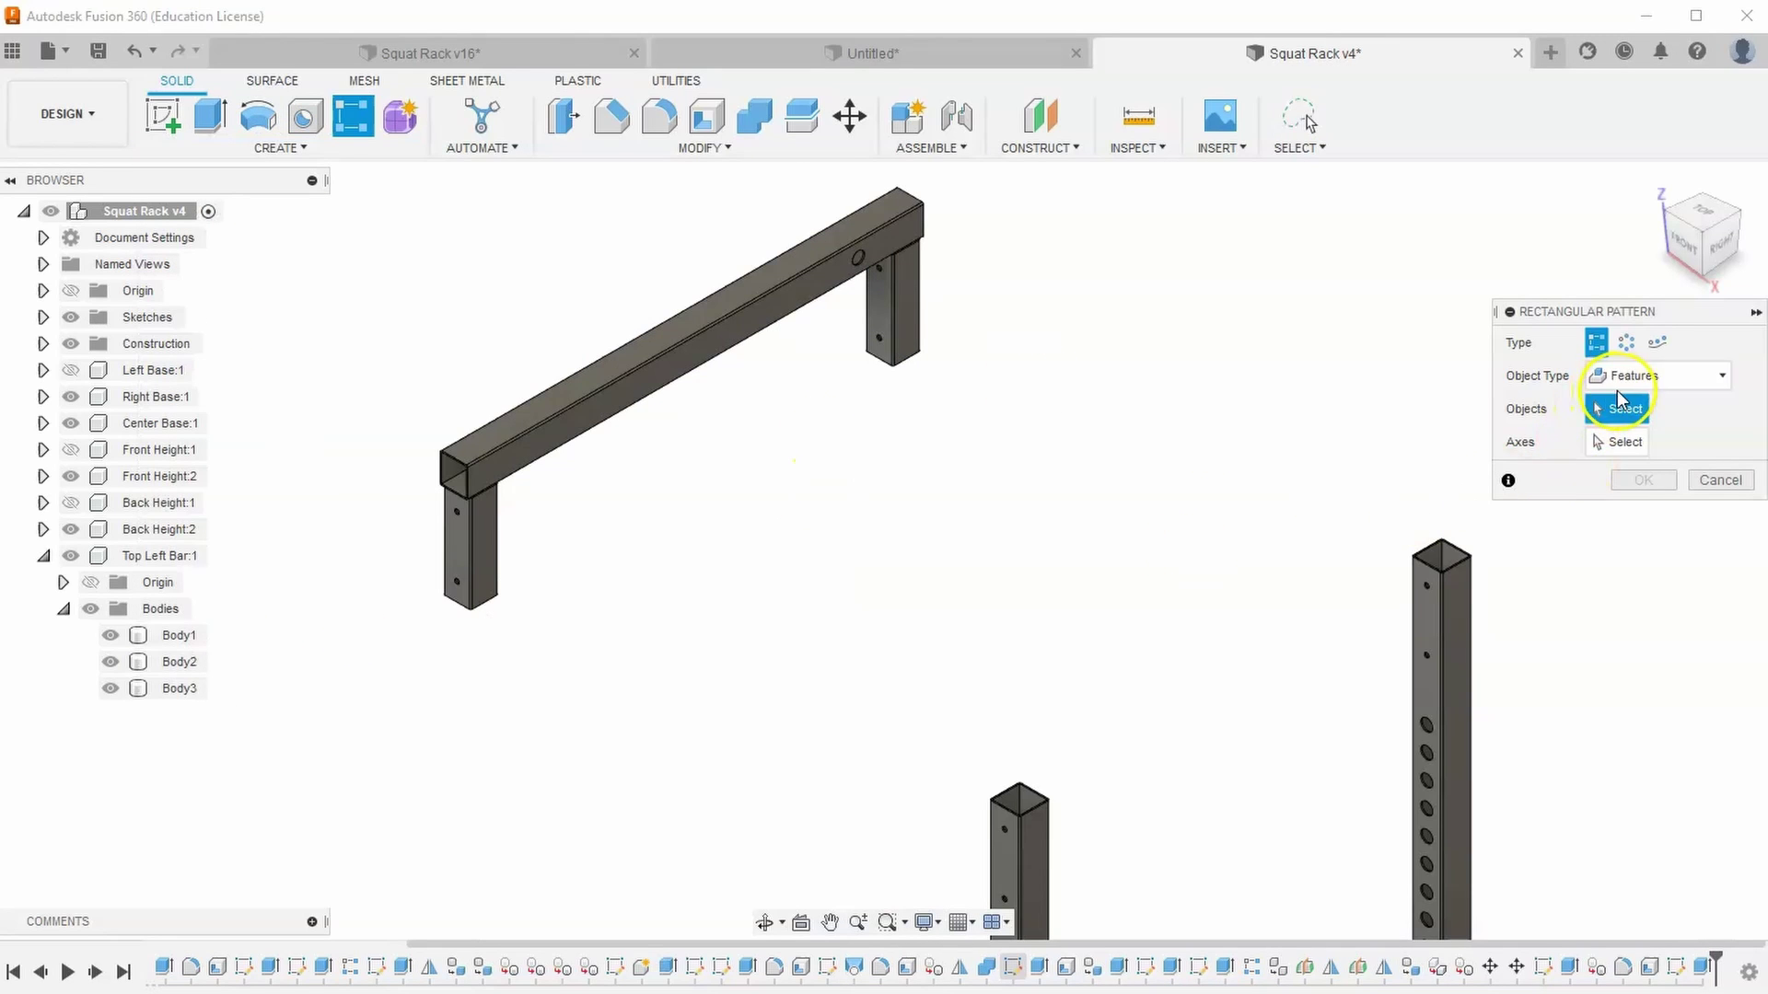
{"action": "left_click", "coordinate": [1625, 383]}
{"action": "left_click", "coordinate": [1667, 376]}
{"action": "scroll", "coordinate": [871, 274], "scroll_direction": "up", "scroll_amount": 5}
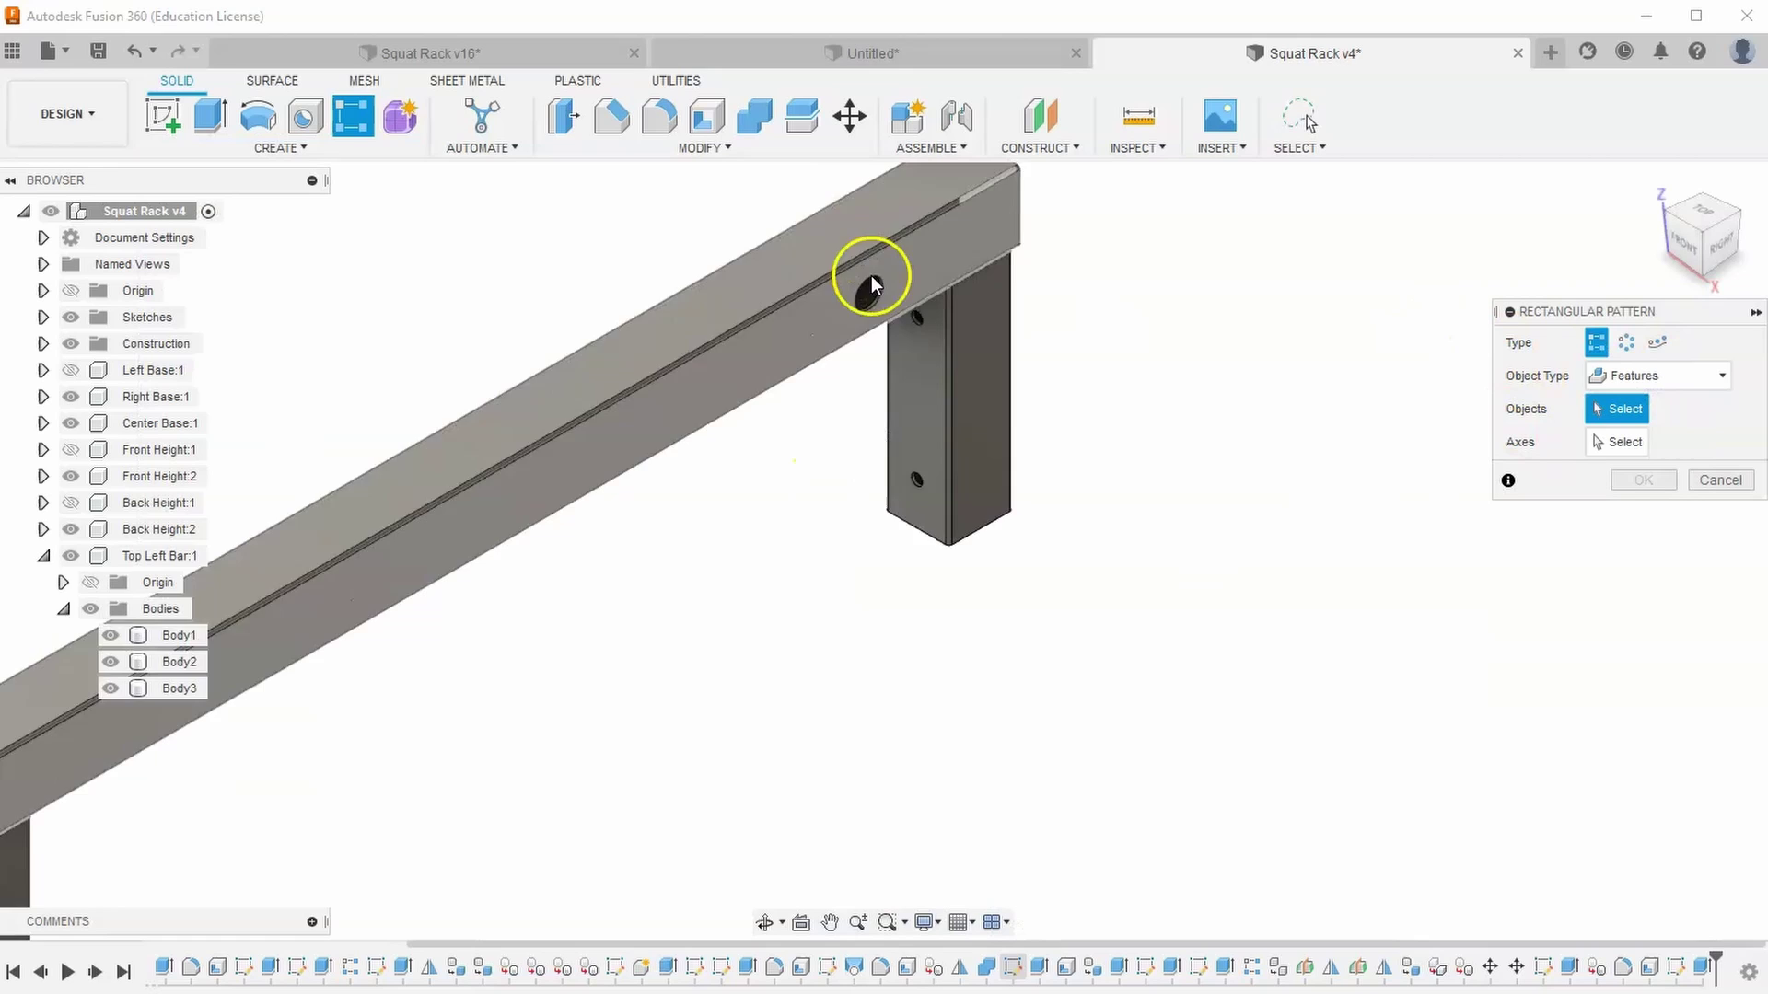
{"action": "left_click", "coordinate": [876, 295]}
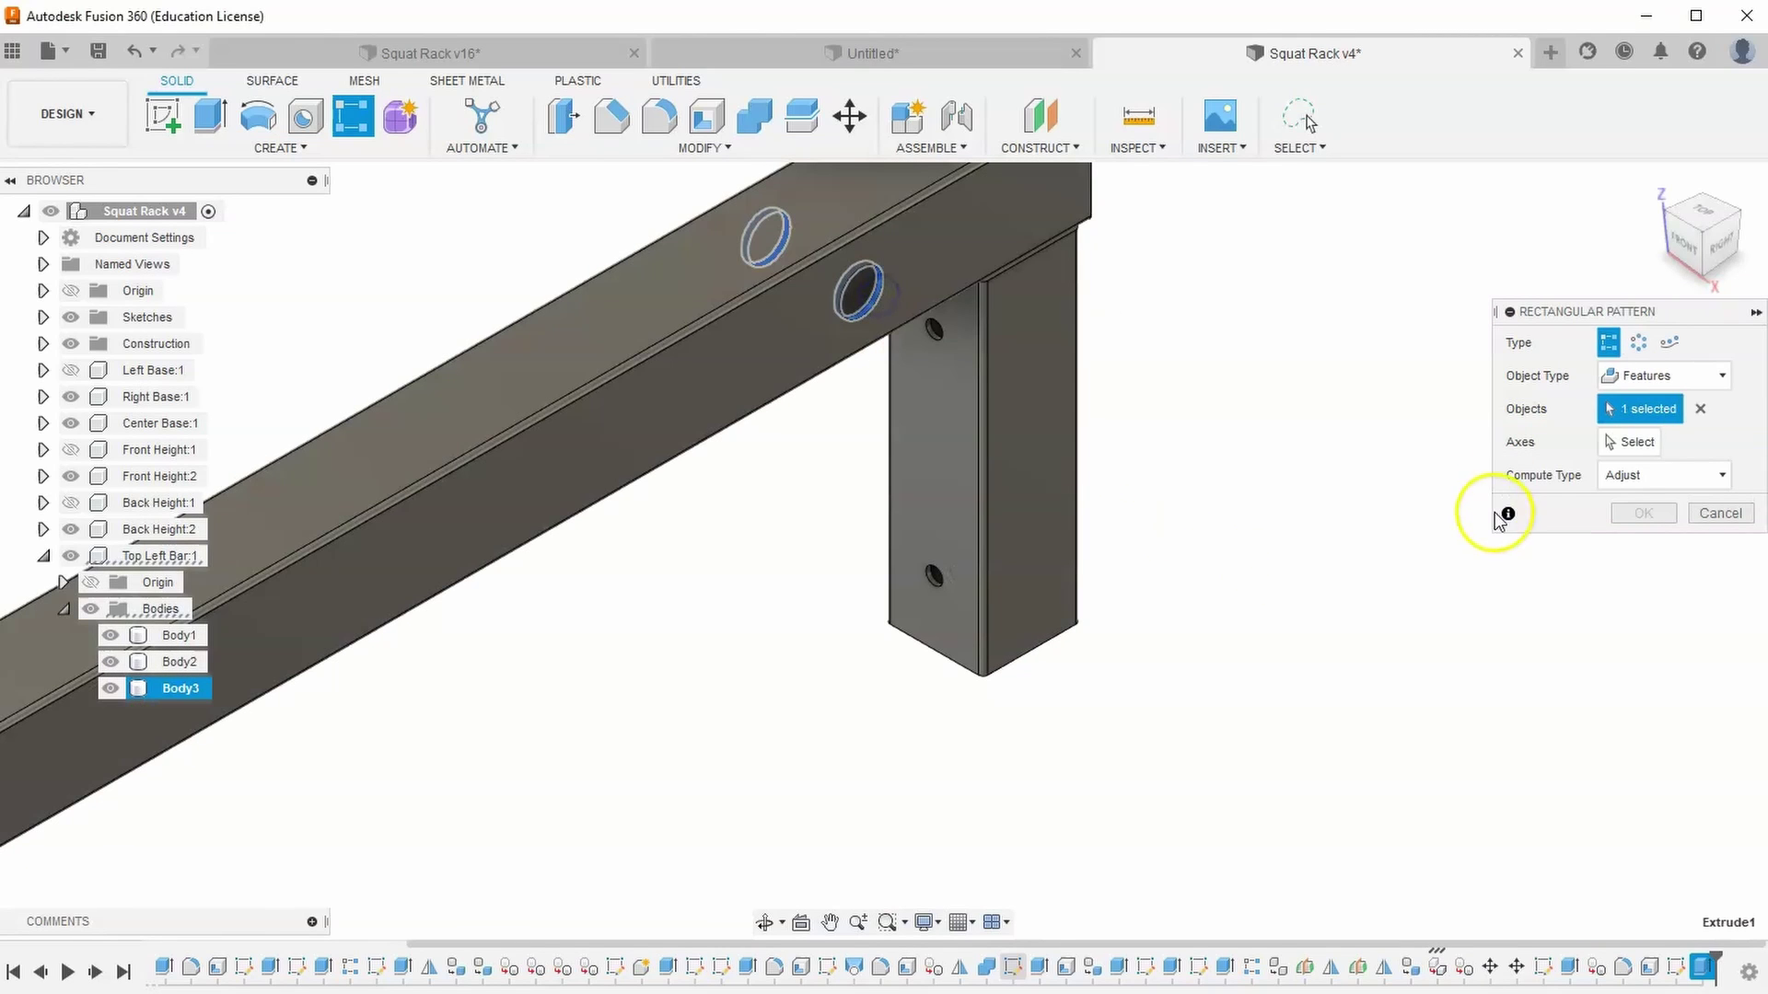
{"action": "left_click", "coordinate": [1607, 443]}
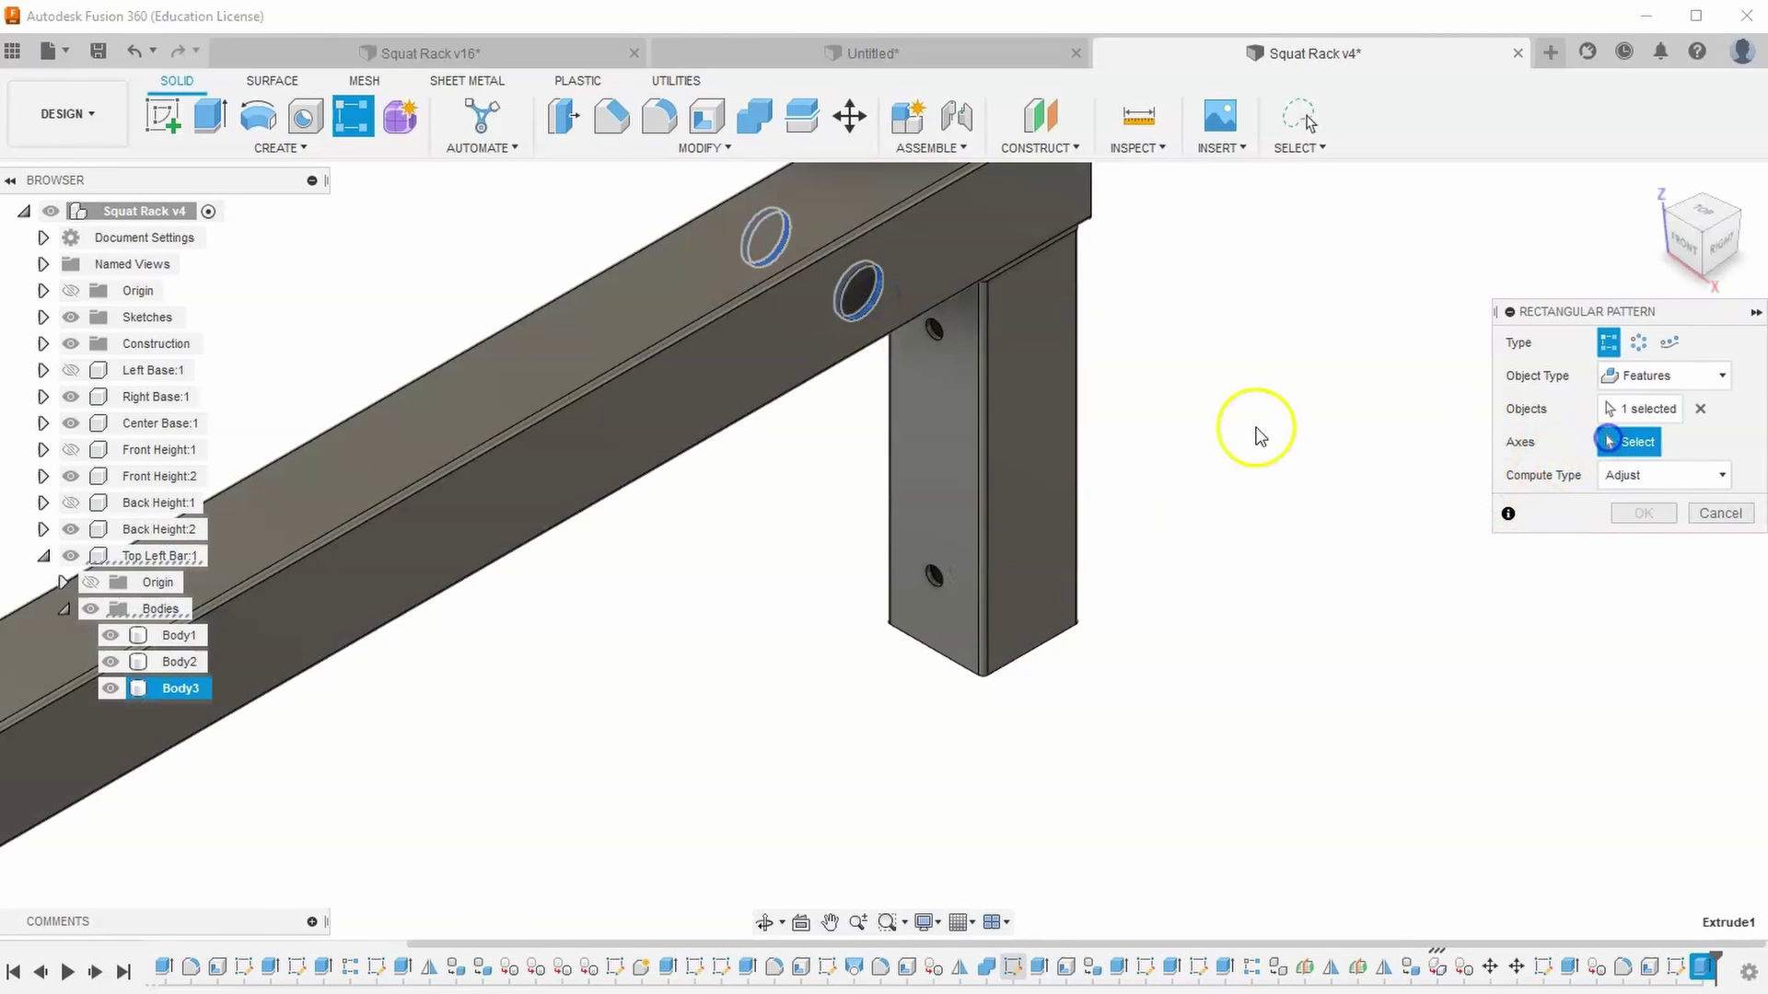
{"action": "left_click", "coordinate": [654, 372]}
{"action": "middle_click_drag", "start_coordinate": [815, 253], "coordinate": [833, 350]}
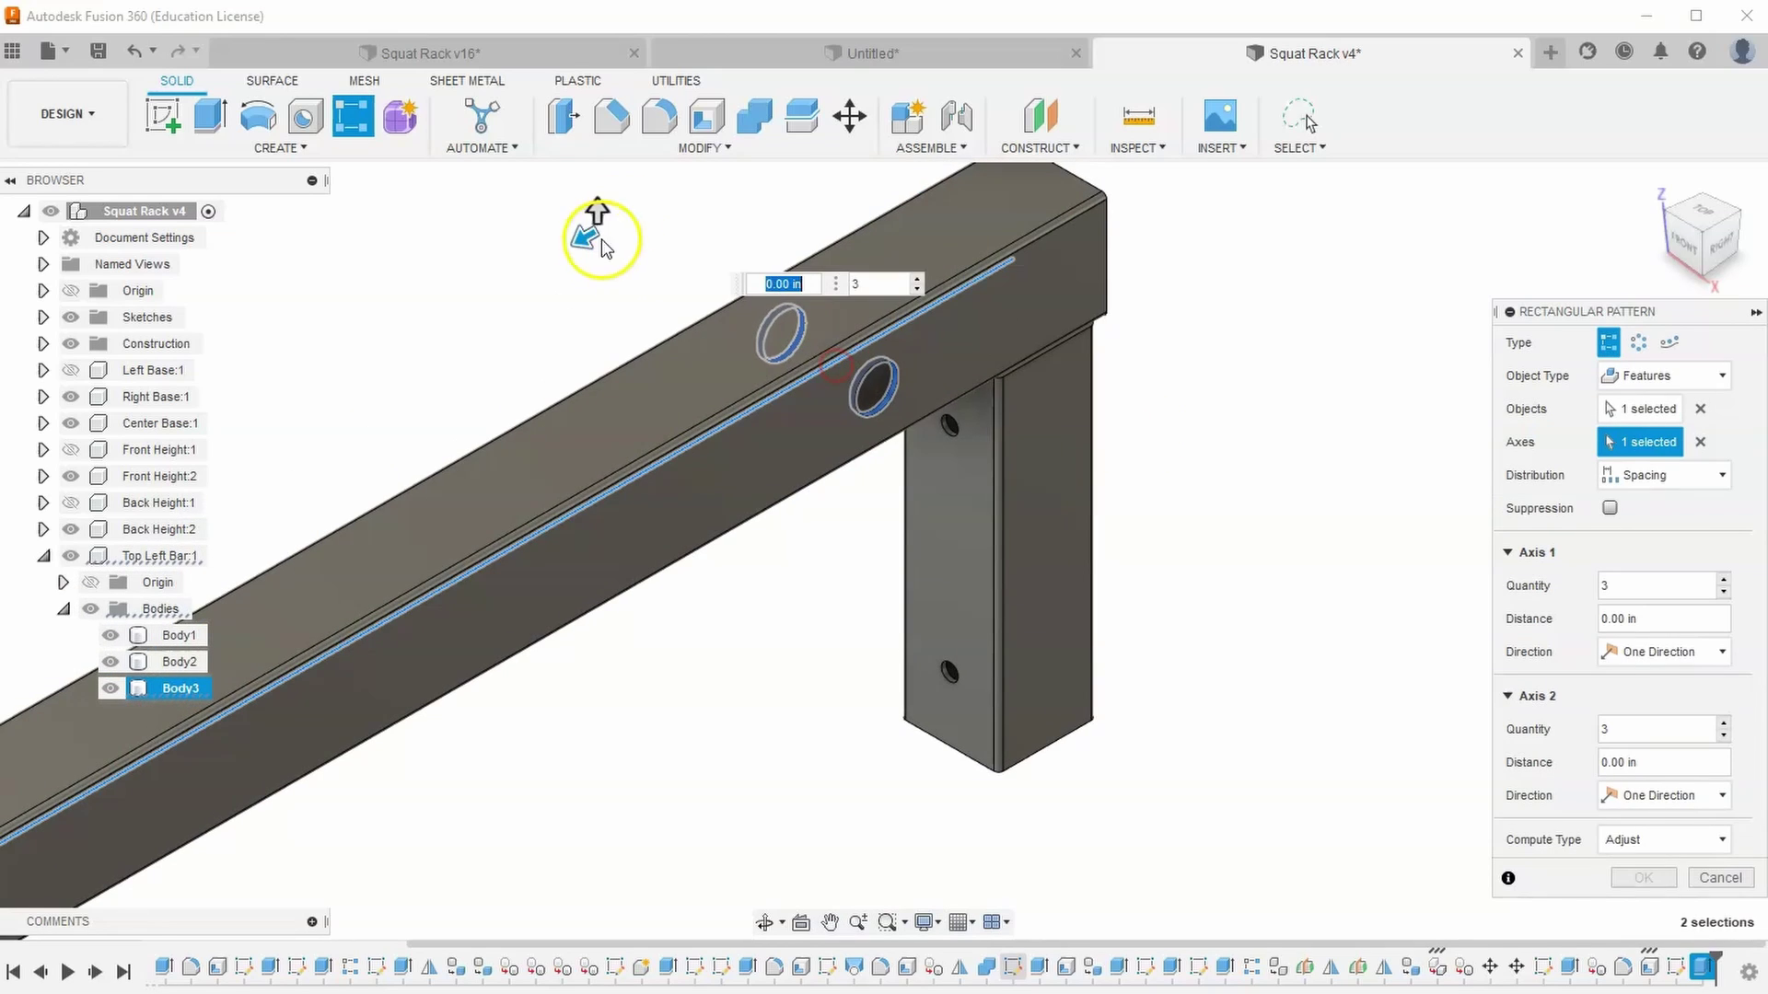
Set the first pattern axis to 8 instances with a 3 in spacing along the beam
{"action": "type", "text": "3"}
{"action": "key", "text": "Tab"}
{"action": "scroll", "coordinate": [481, 442], "scroll_direction": "down", "scroll_amount": 2}
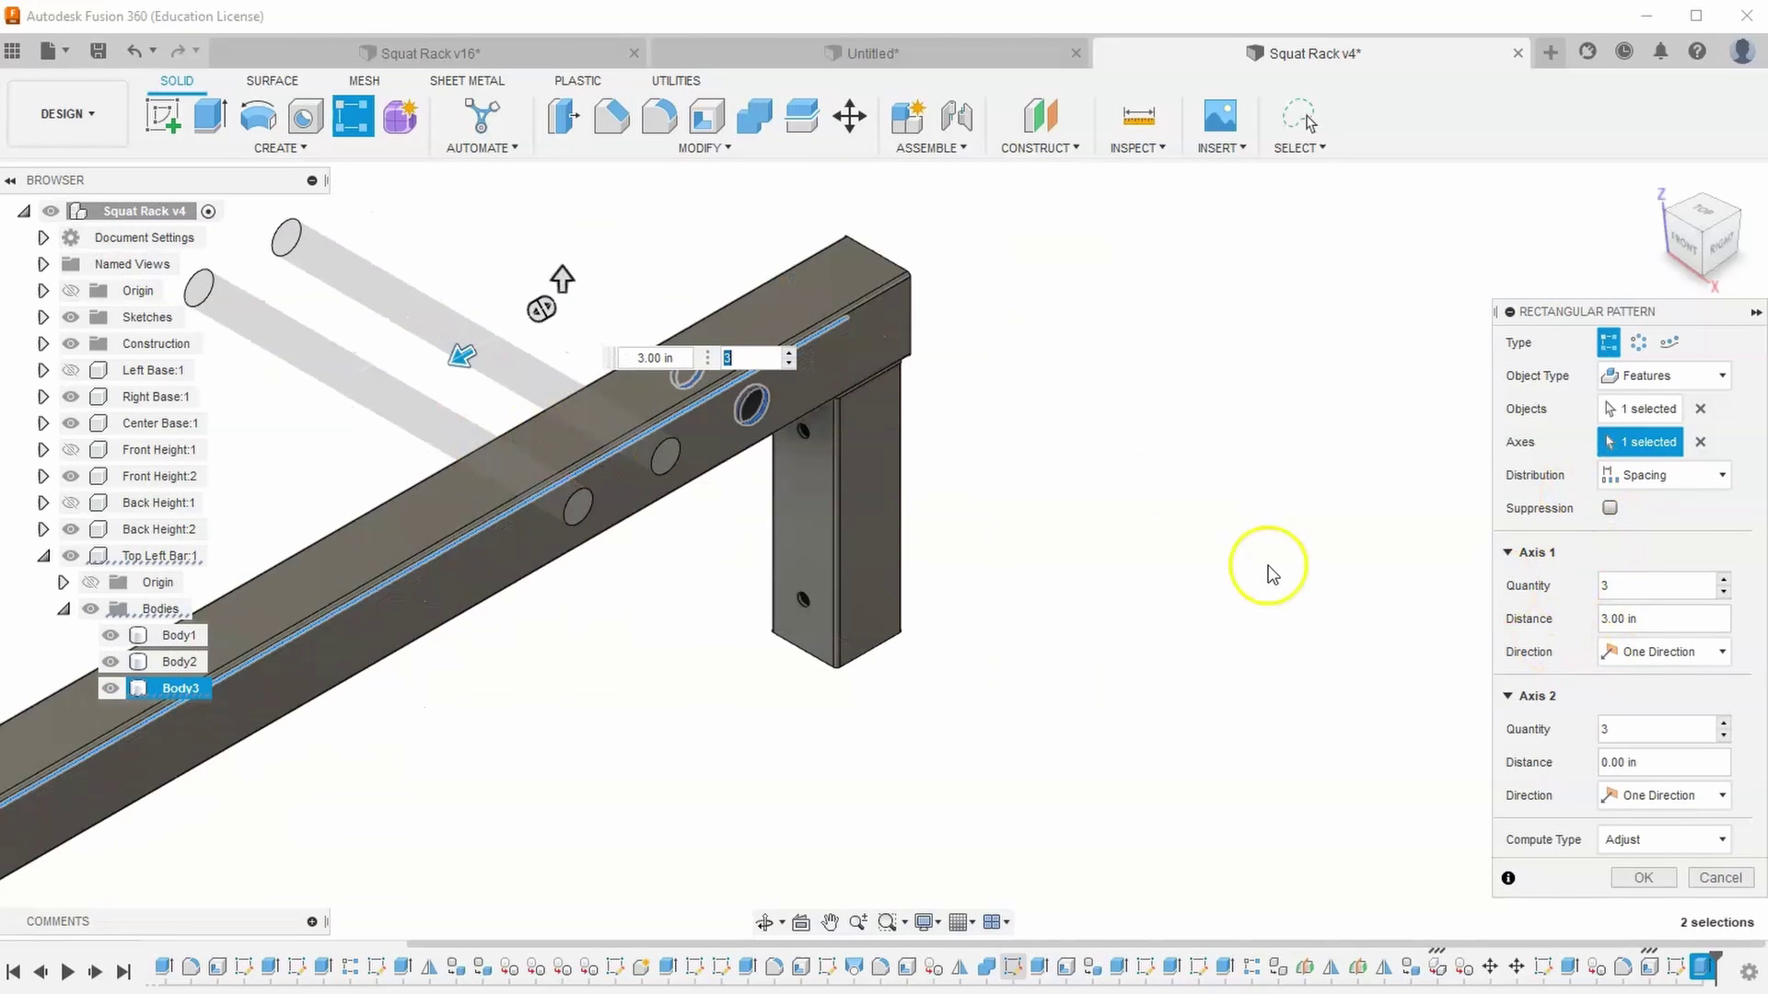
{"action": "left_click", "coordinate": [1645, 478]}
Reduce the spacing between the holes to 2 in and complete the pattern
{"action": "left_click", "coordinate": [1697, 612]}
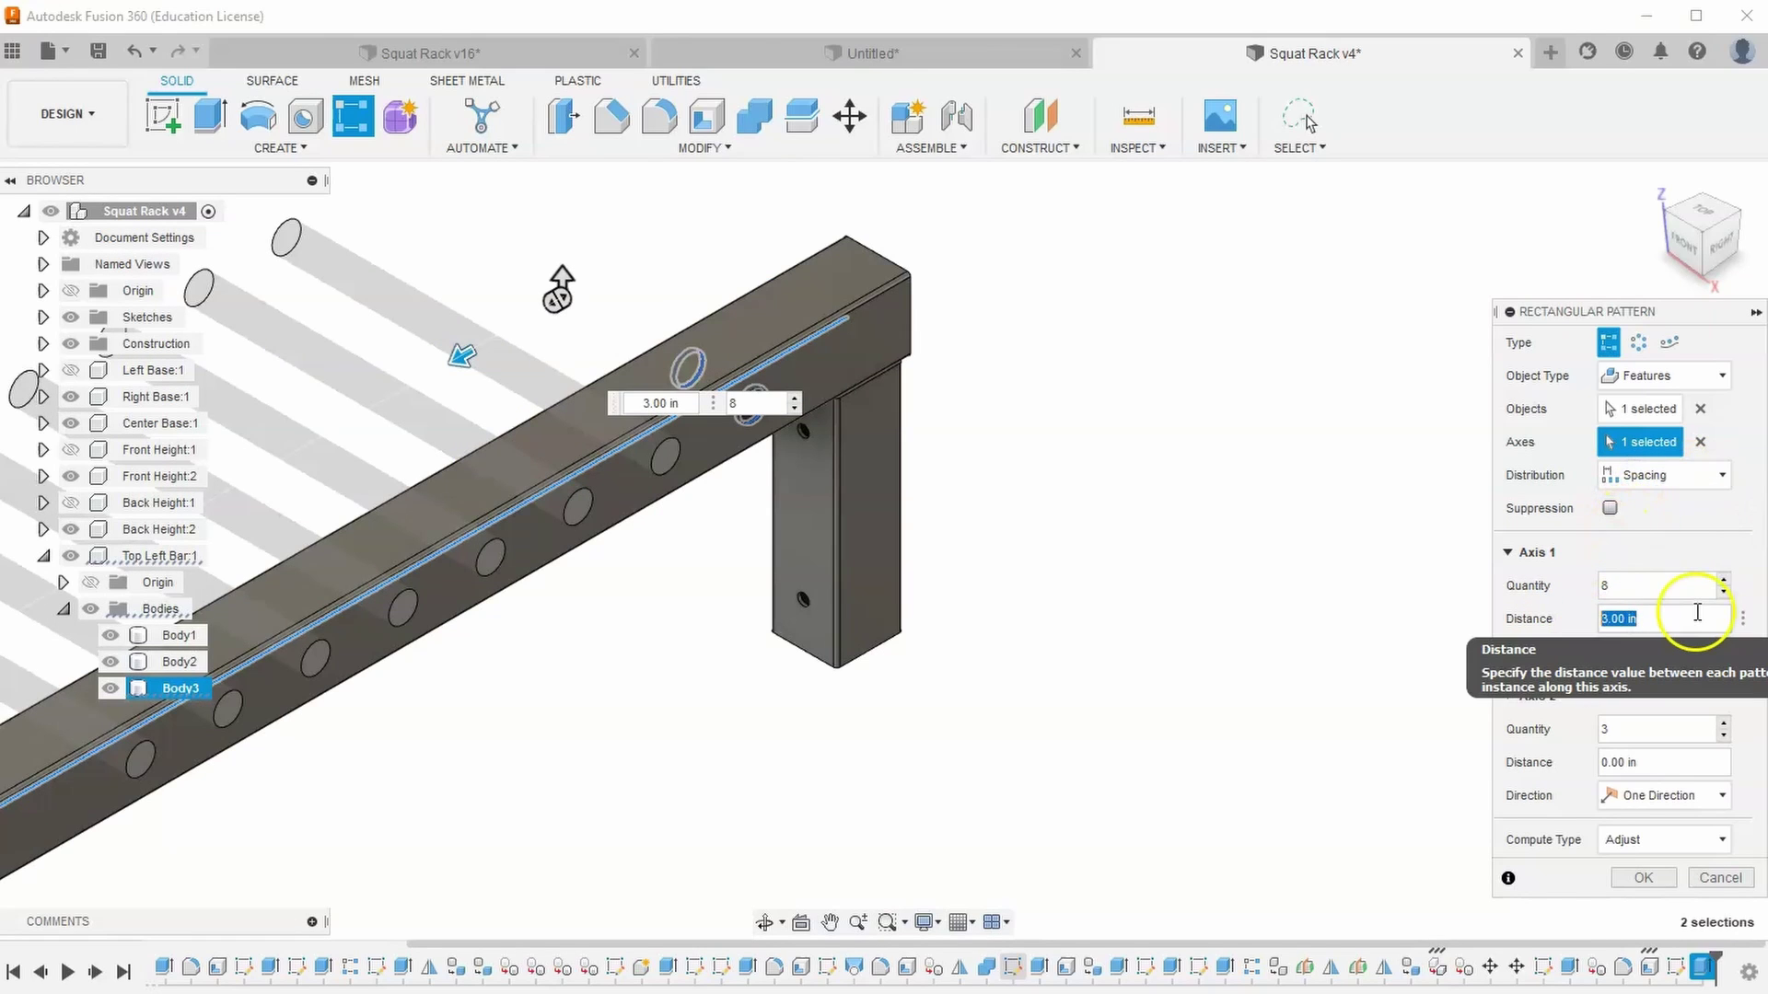
{"action": "left_click", "coordinate": [1691, 621]}
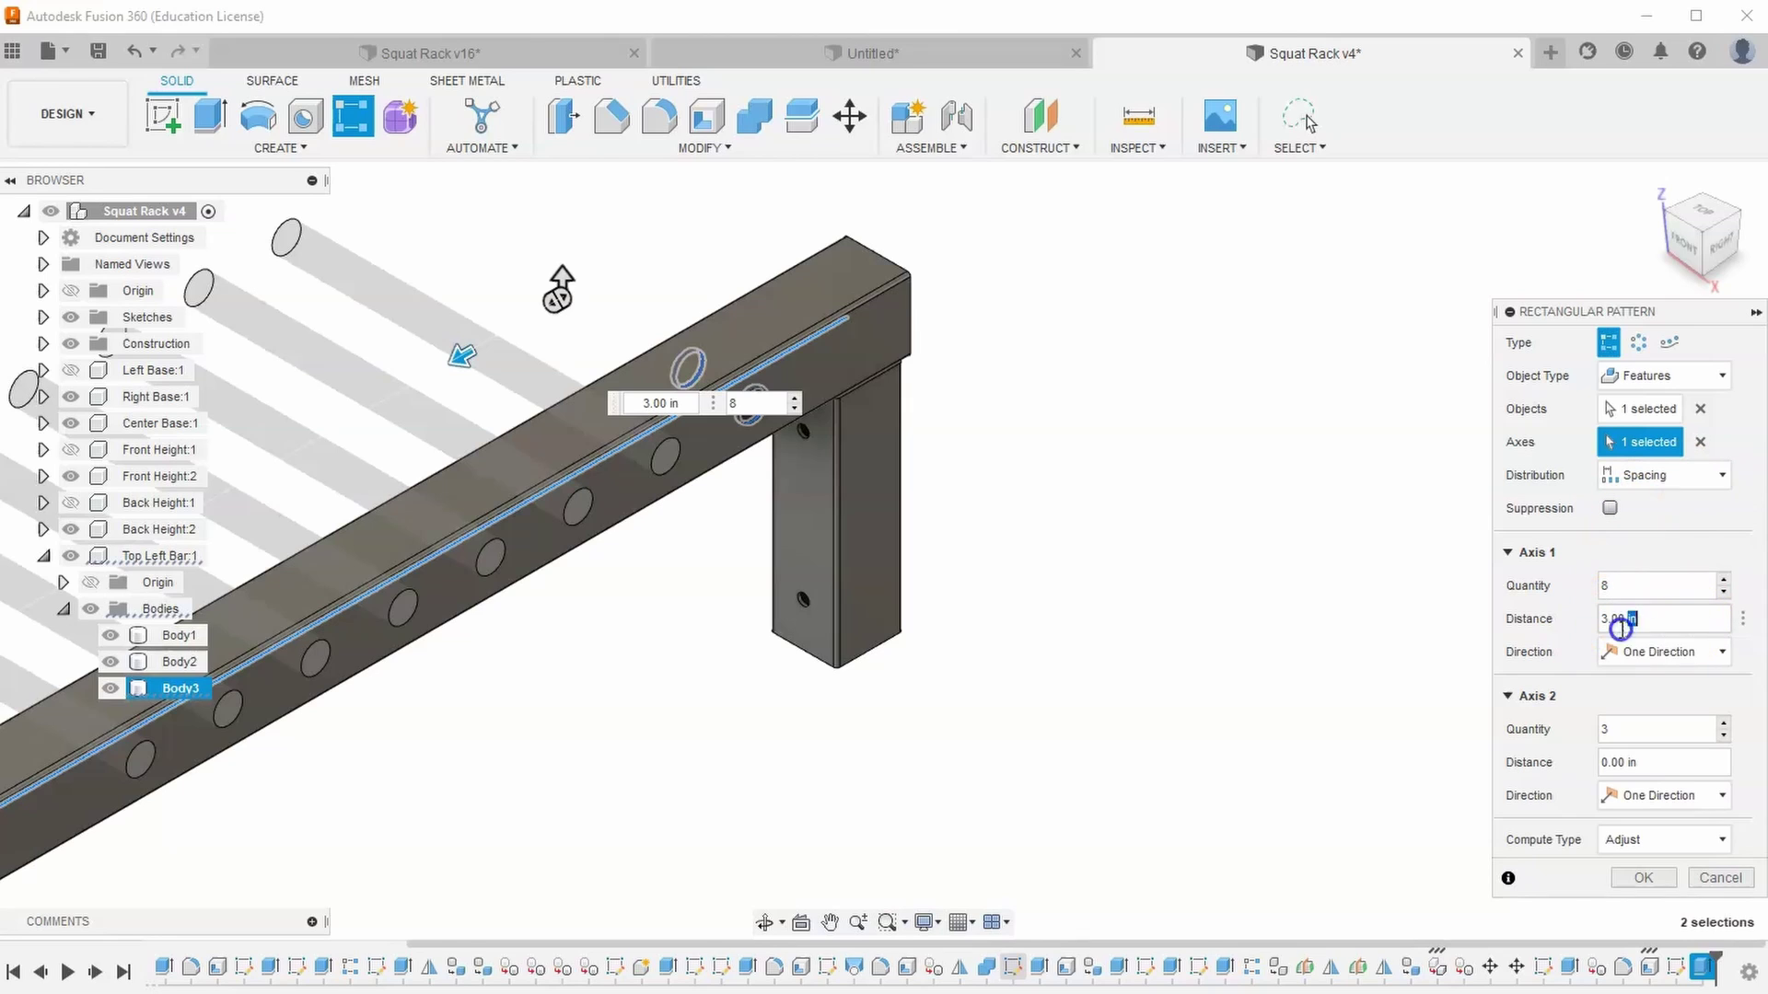
{"action": "left_click_drag", "start_coordinate": [1661, 615], "coordinate": [1578, 622]}
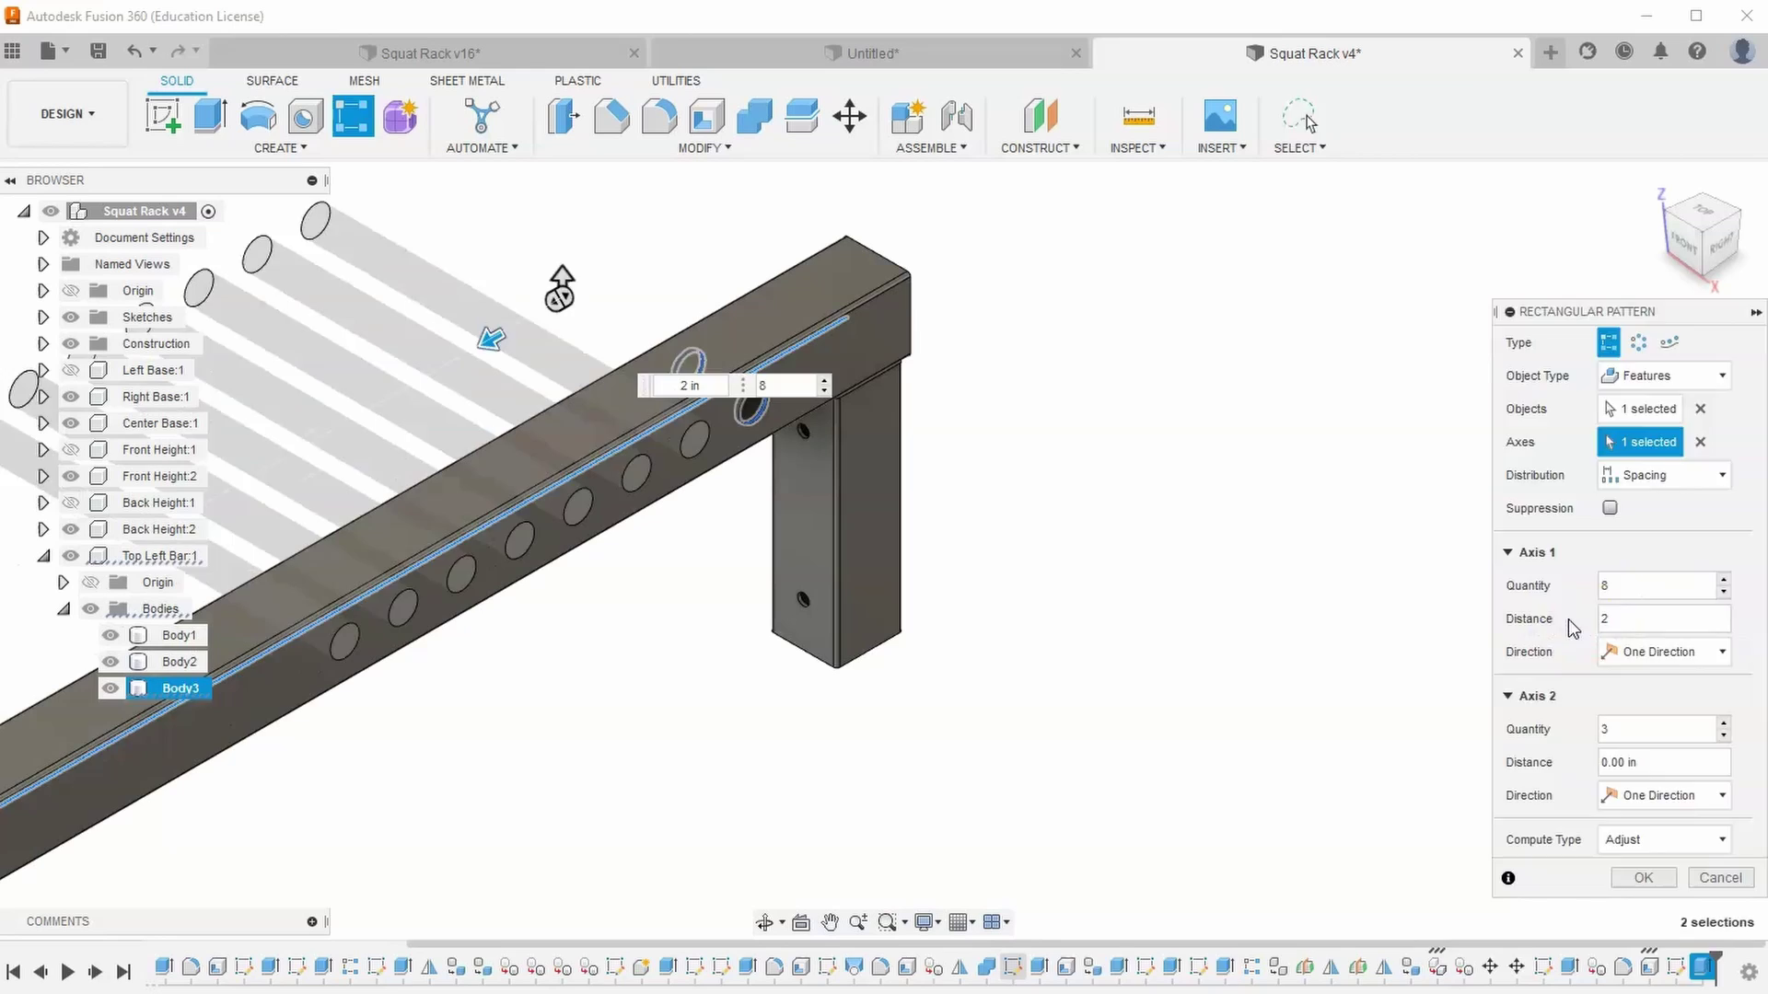
{"action": "key", "text": "Return"}
{"action": "scroll", "coordinate": [790, 405], "scroll_direction": "down", "scroll_amount": 2}
{"action": "middle_click_drag", "start_coordinate": [691, 521], "coordinate": [797, 415]}
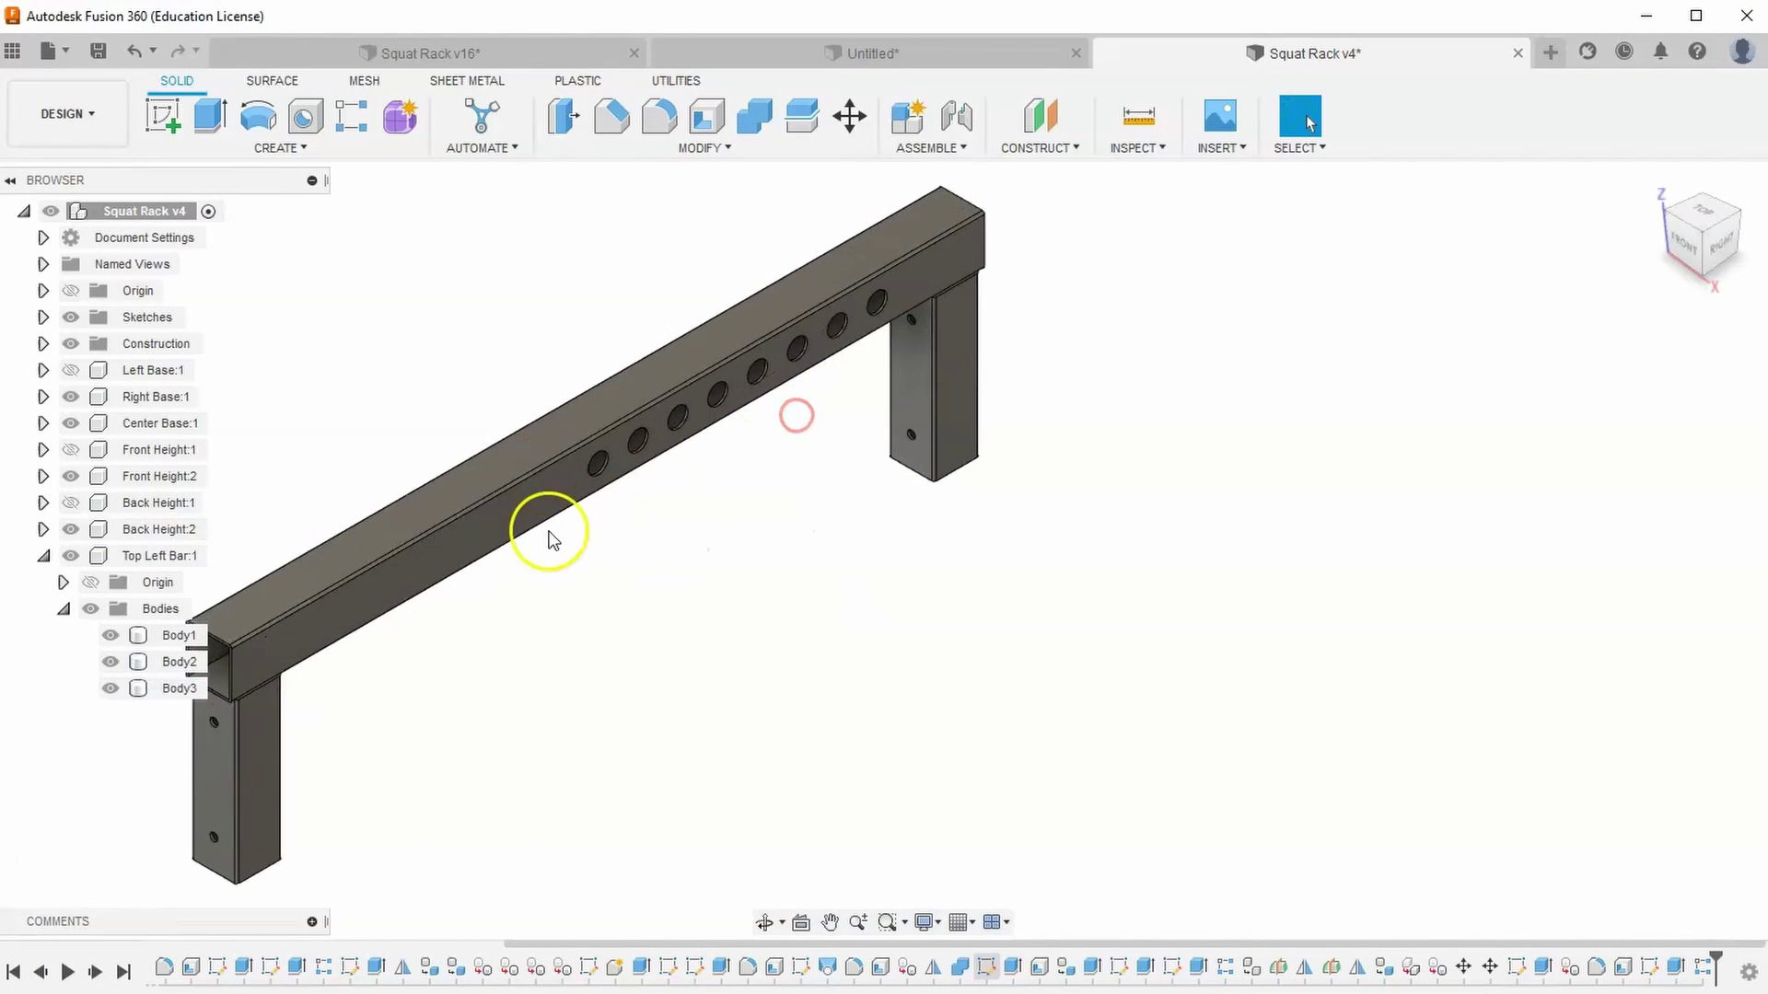
Check the reference photo of the rack and start a sketch on the horizontal beam's long side face
{"action": "scroll", "coordinate": [599, 560], "scroll_direction": "down", "scroll_amount": 1}
{"action": "key", "text": "alt+Tab"}
{"action": "left_click", "coordinate": [429, 66]}
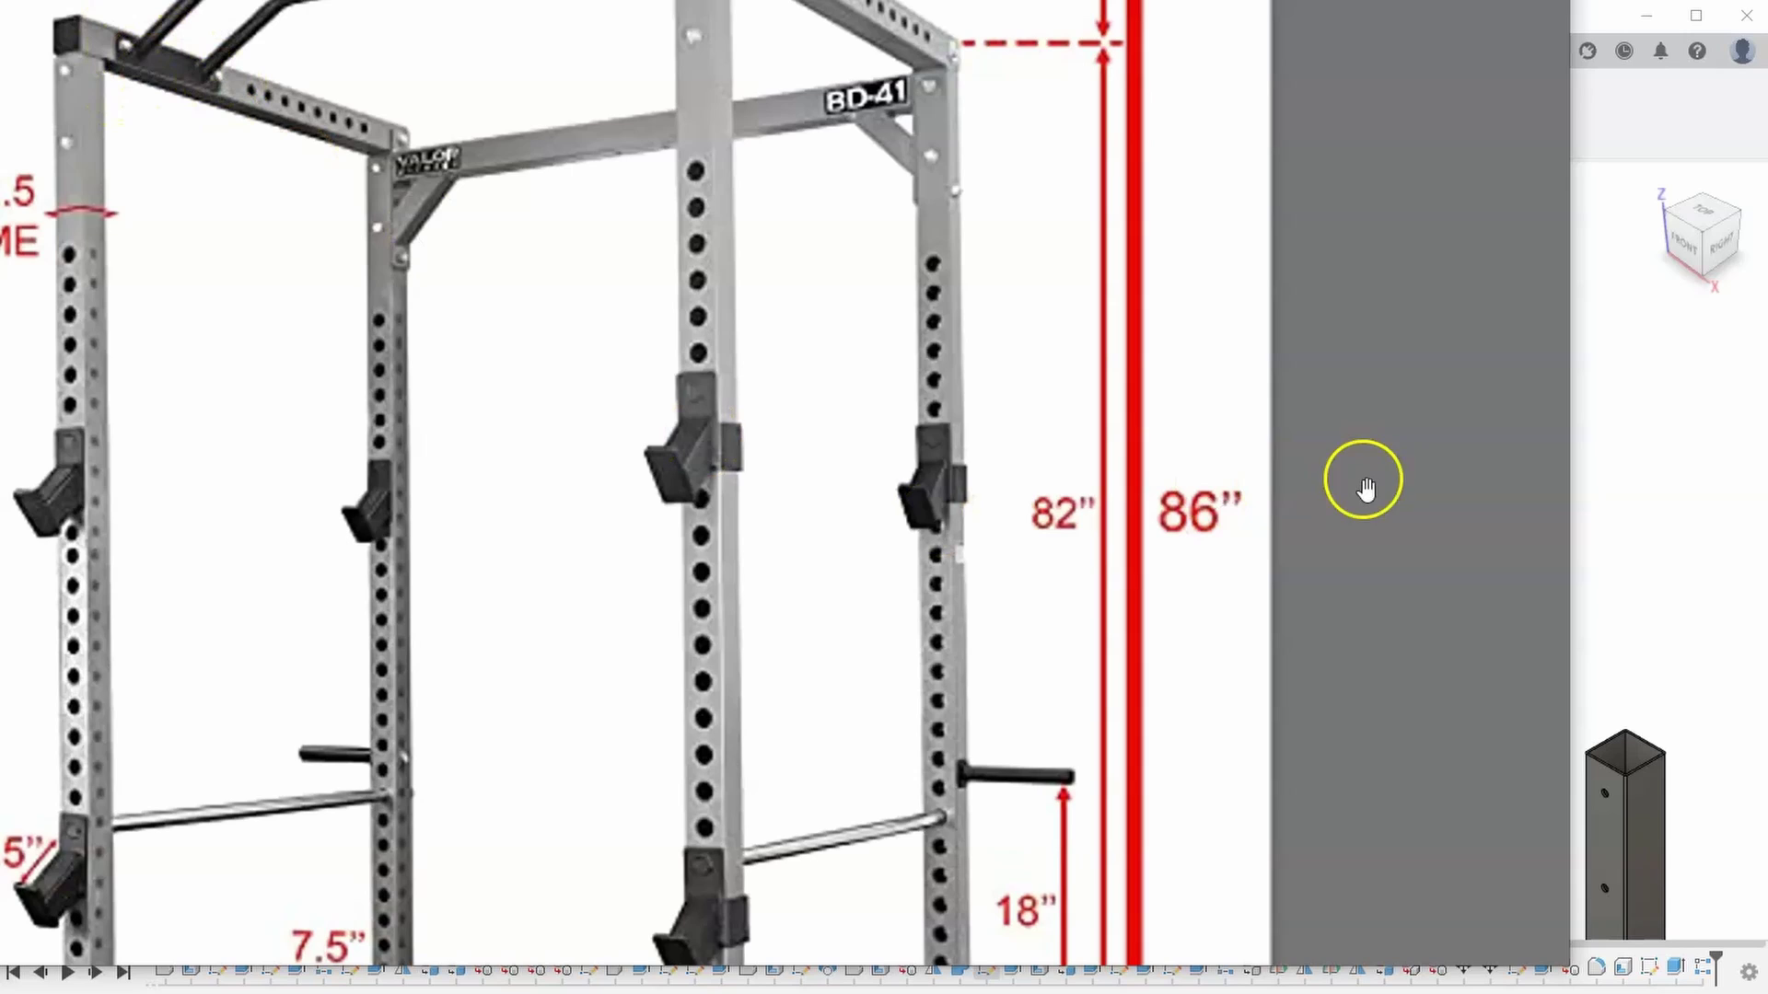
{"action": "left_click", "coordinate": [1607, 387]}
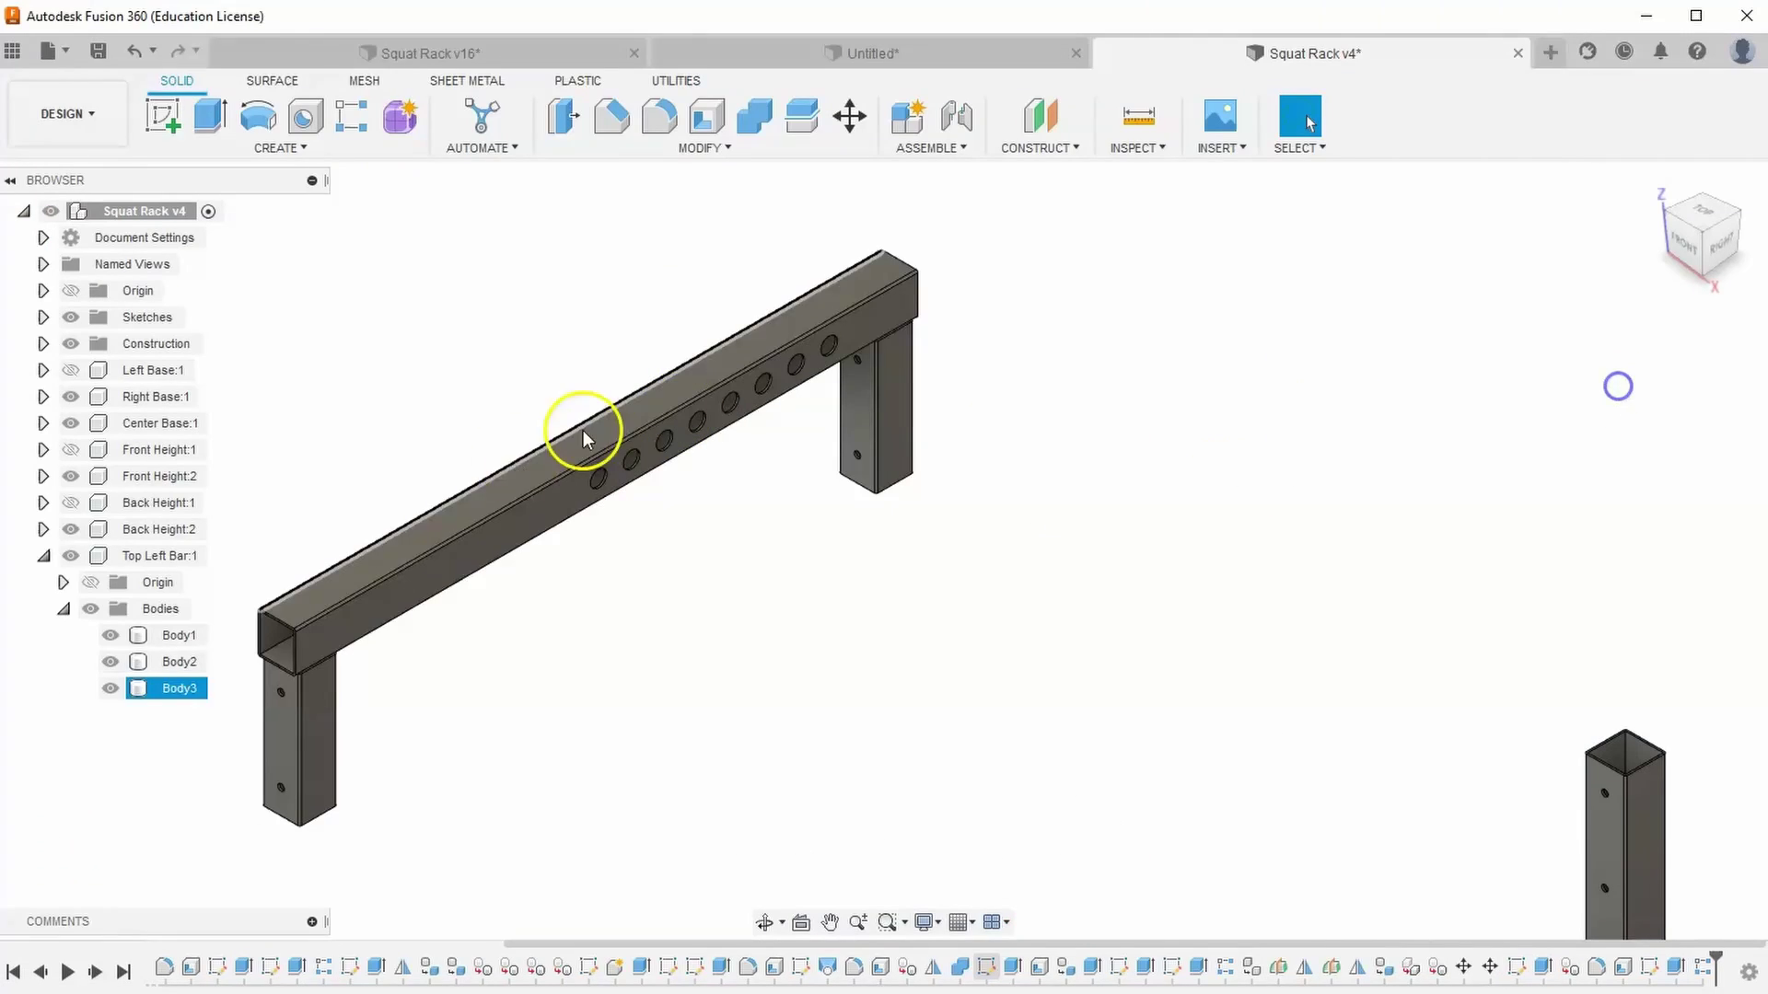
{"action": "left_click", "coordinate": [164, 117]}
{"action": "left_click", "coordinate": [446, 550]}
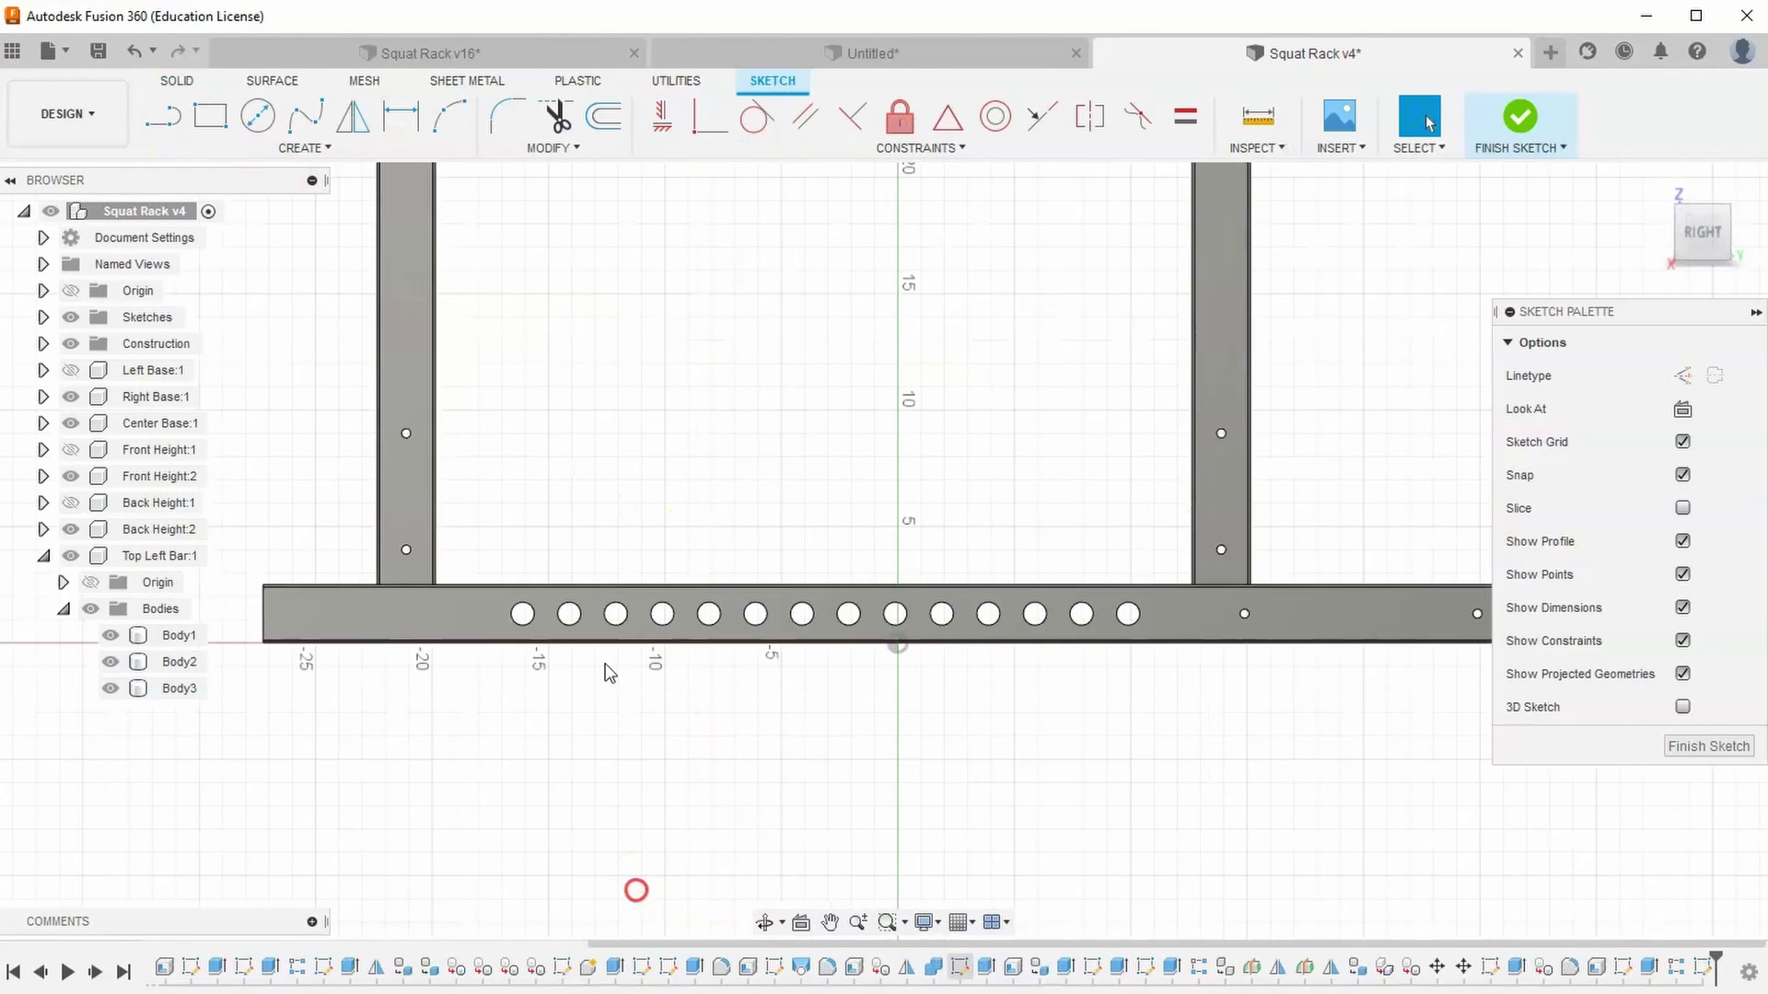
{"action": "middle_click_drag", "start_coordinate": [619, 433], "coordinate": [604, 860]}
{"action": "middle_click_drag", "start_coordinate": [592, 332], "coordinate": [627, 927]}
{"action": "scroll", "coordinate": [584, 494], "scroll_direction": "down", "scroll_amount": 1}
{"action": "middle_click_drag", "start_coordinate": [604, 497], "coordinate": [679, 915]}
{"action": "middle_click_drag", "start_coordinate": [609, 625], "coordinate": [618, 758]}
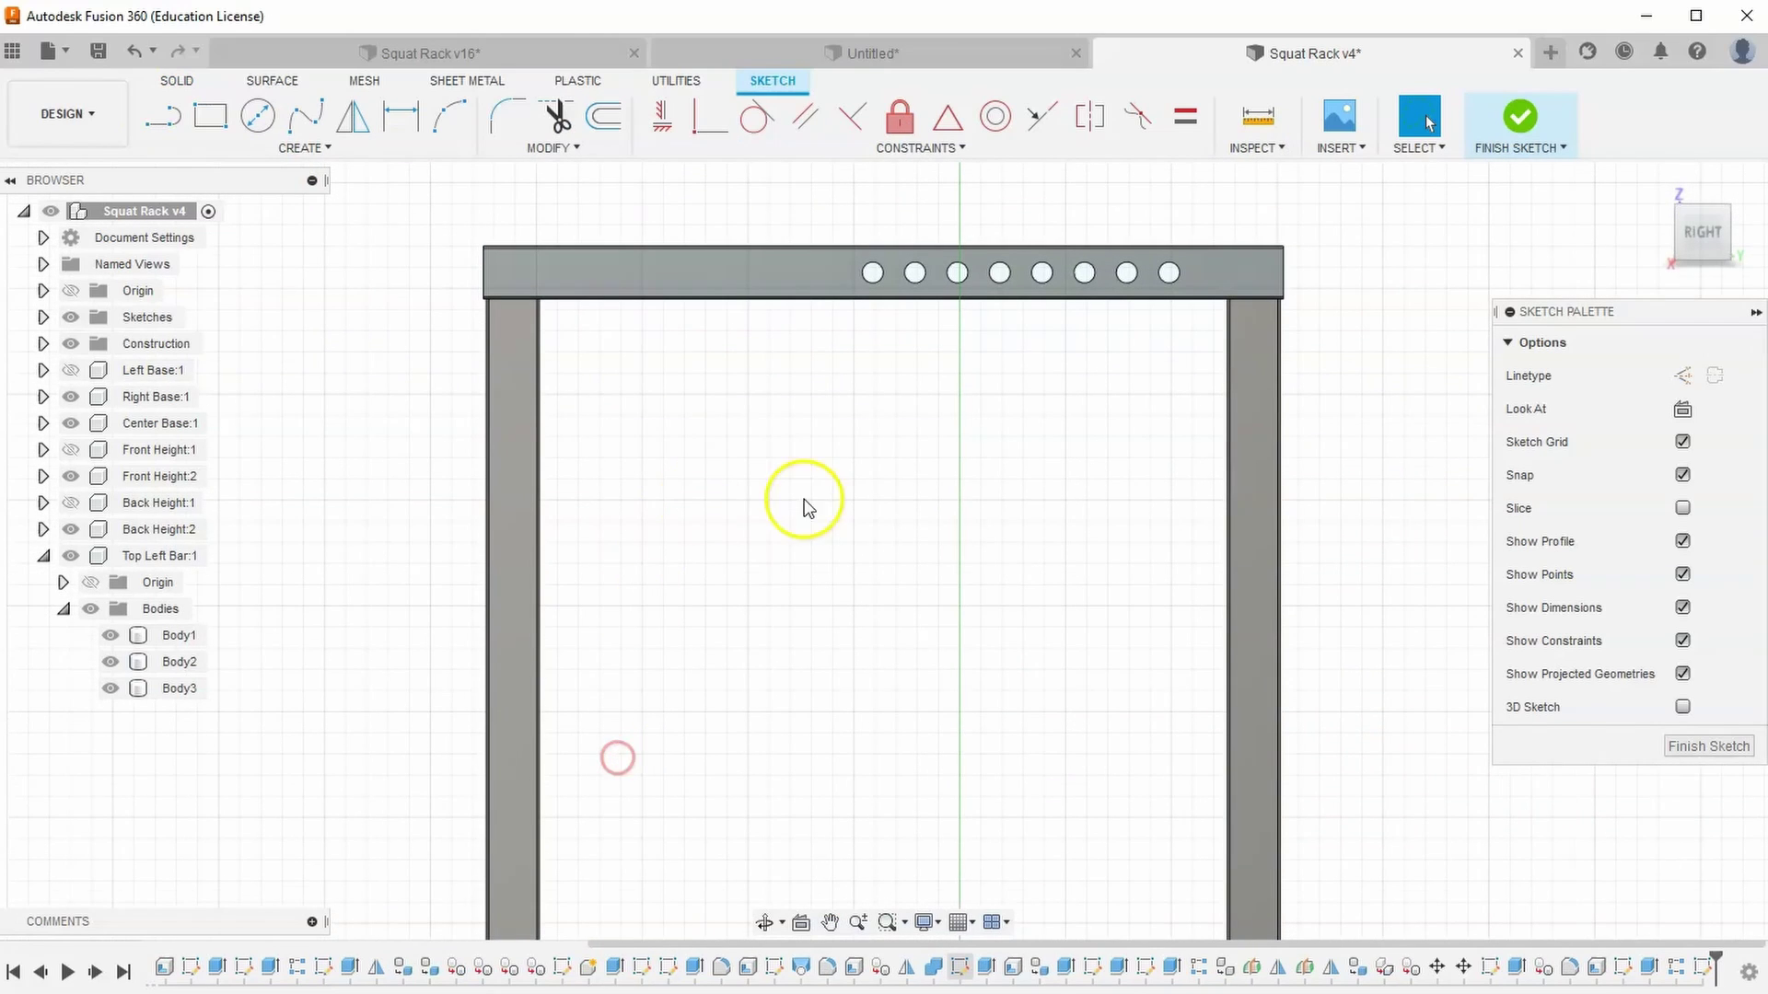
Sketch a 10 mm diameter circle on the beam's side face, near the end without the large holes
{"action": "left_click", "coordinate": [258, 118]}
{"action": "scroll", "coordinate": [547, 264], "scroll_direction": "up", "scroll_amount": 3}
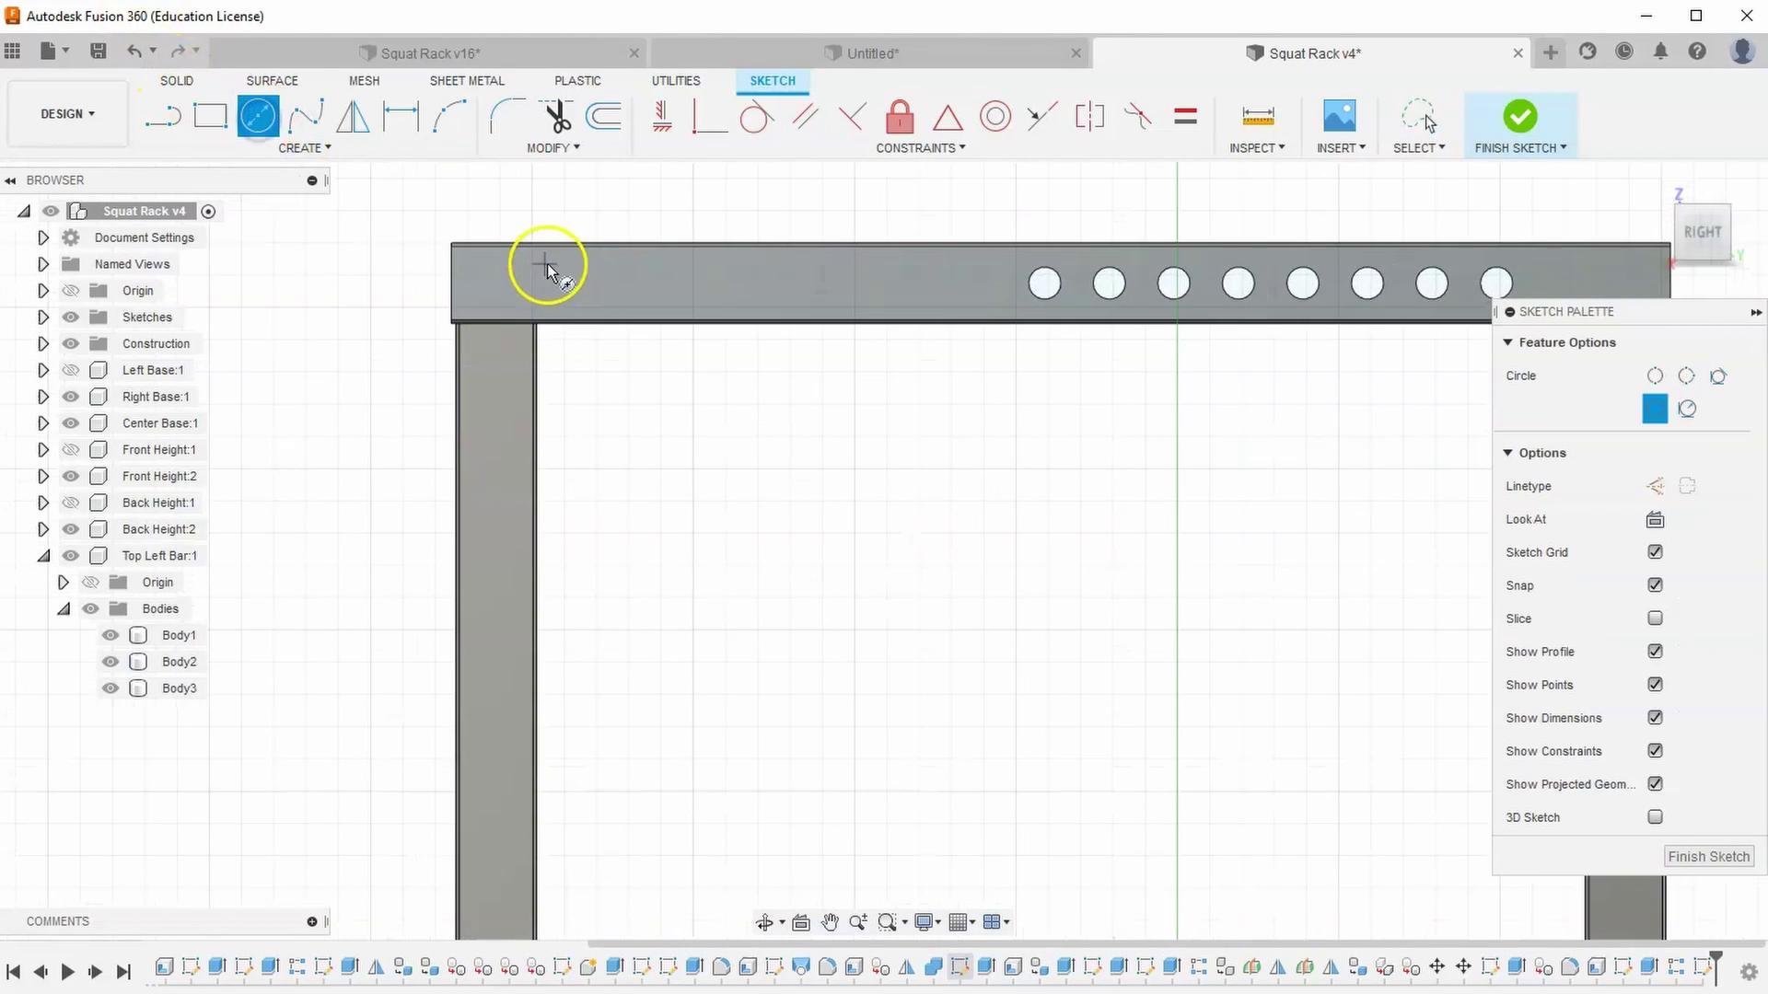
{"action": "left_click", "coordinate": [586, 290]}
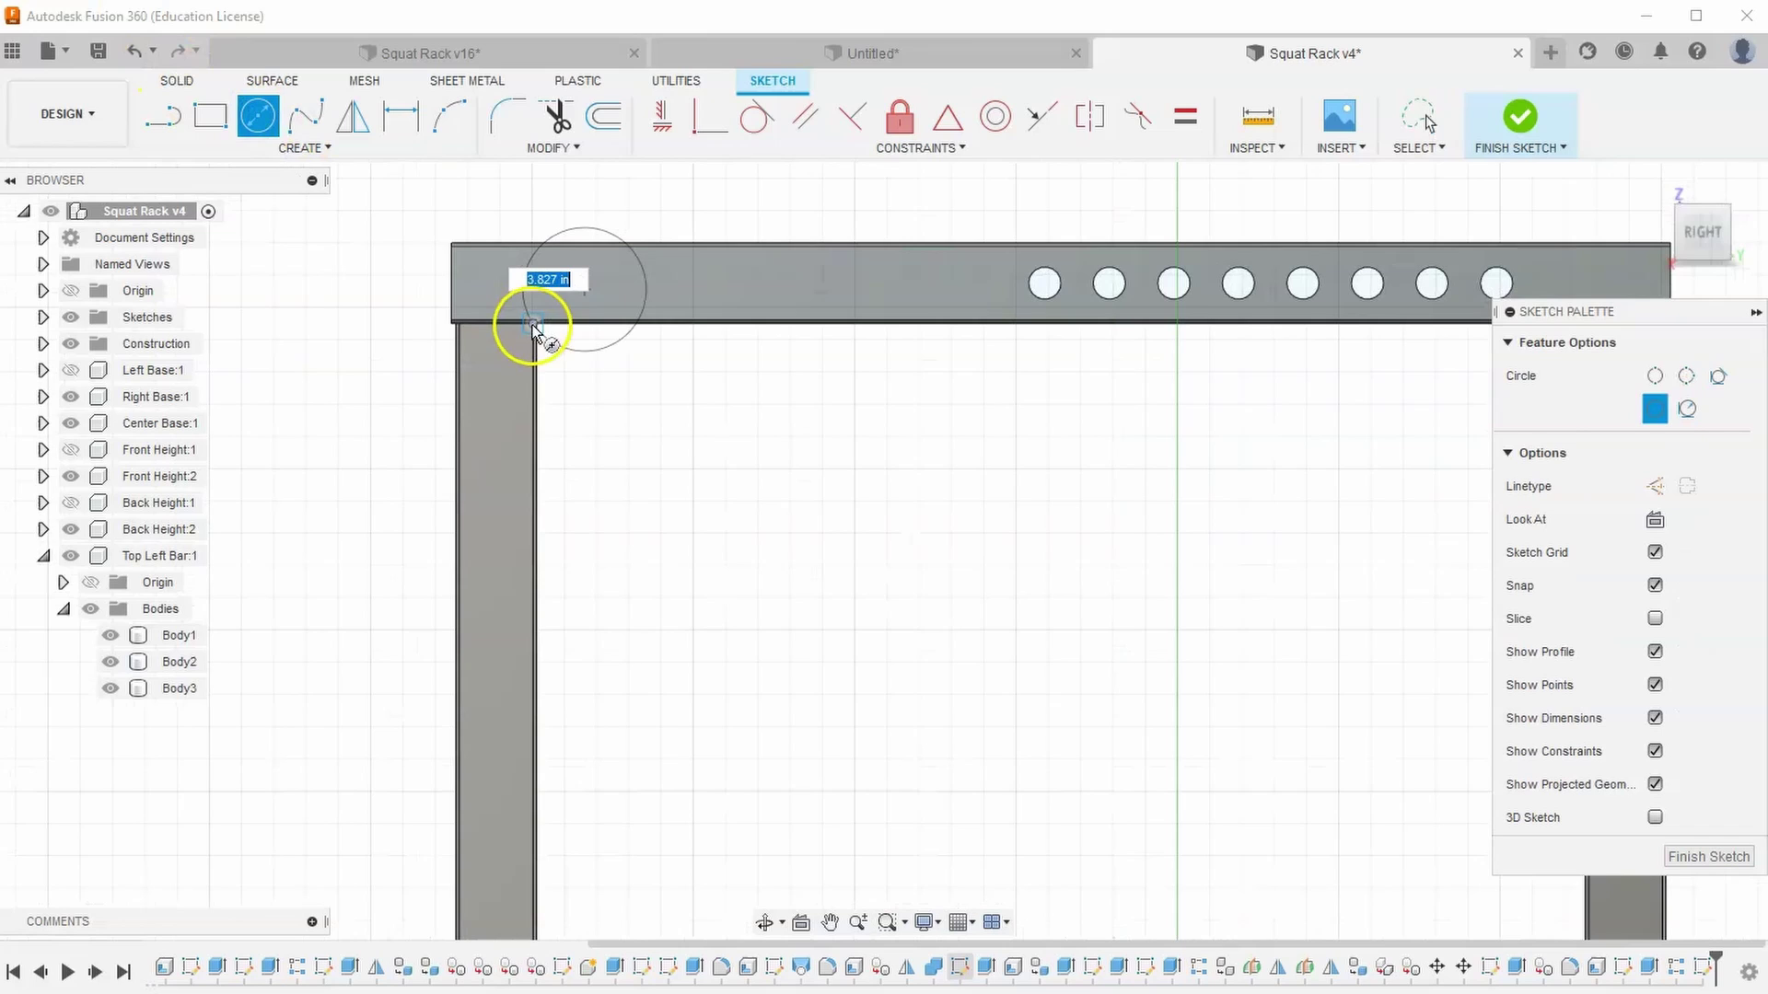
{"action": "type", "text": "10"}
{"action": "key", "text": "Tab"}
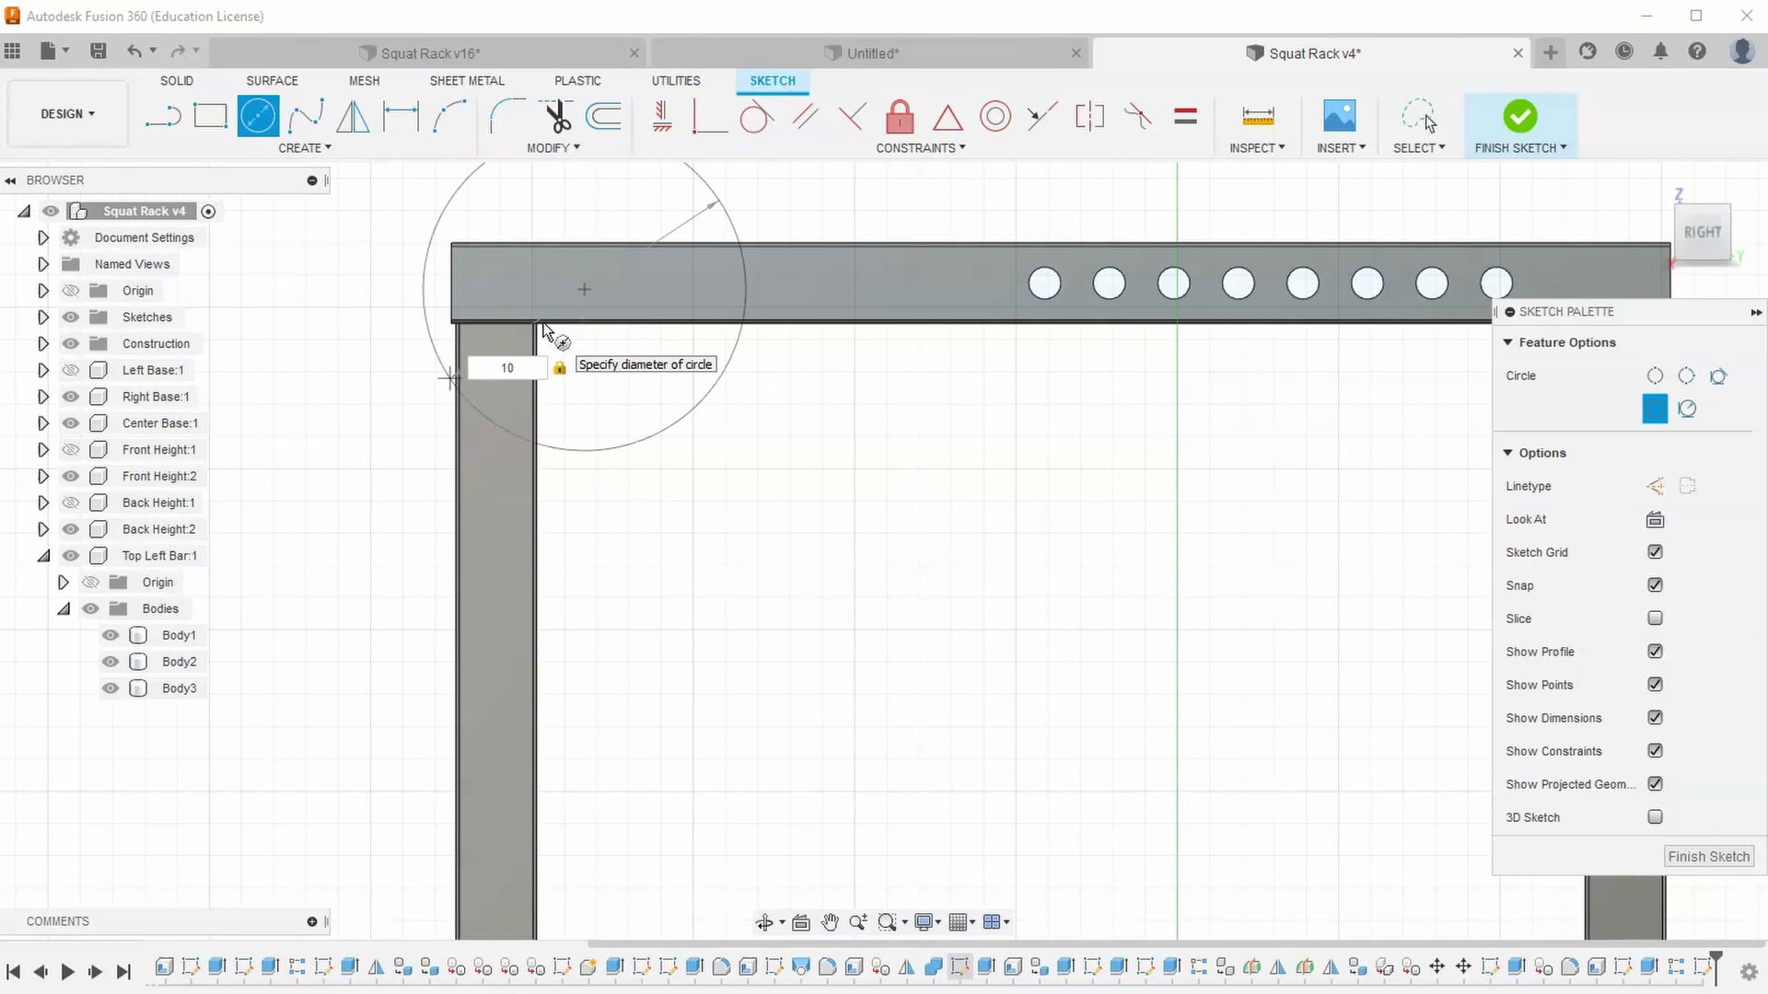
{"action": "key", "text": "Return"}
{"action": "key", "text": "Escape"}
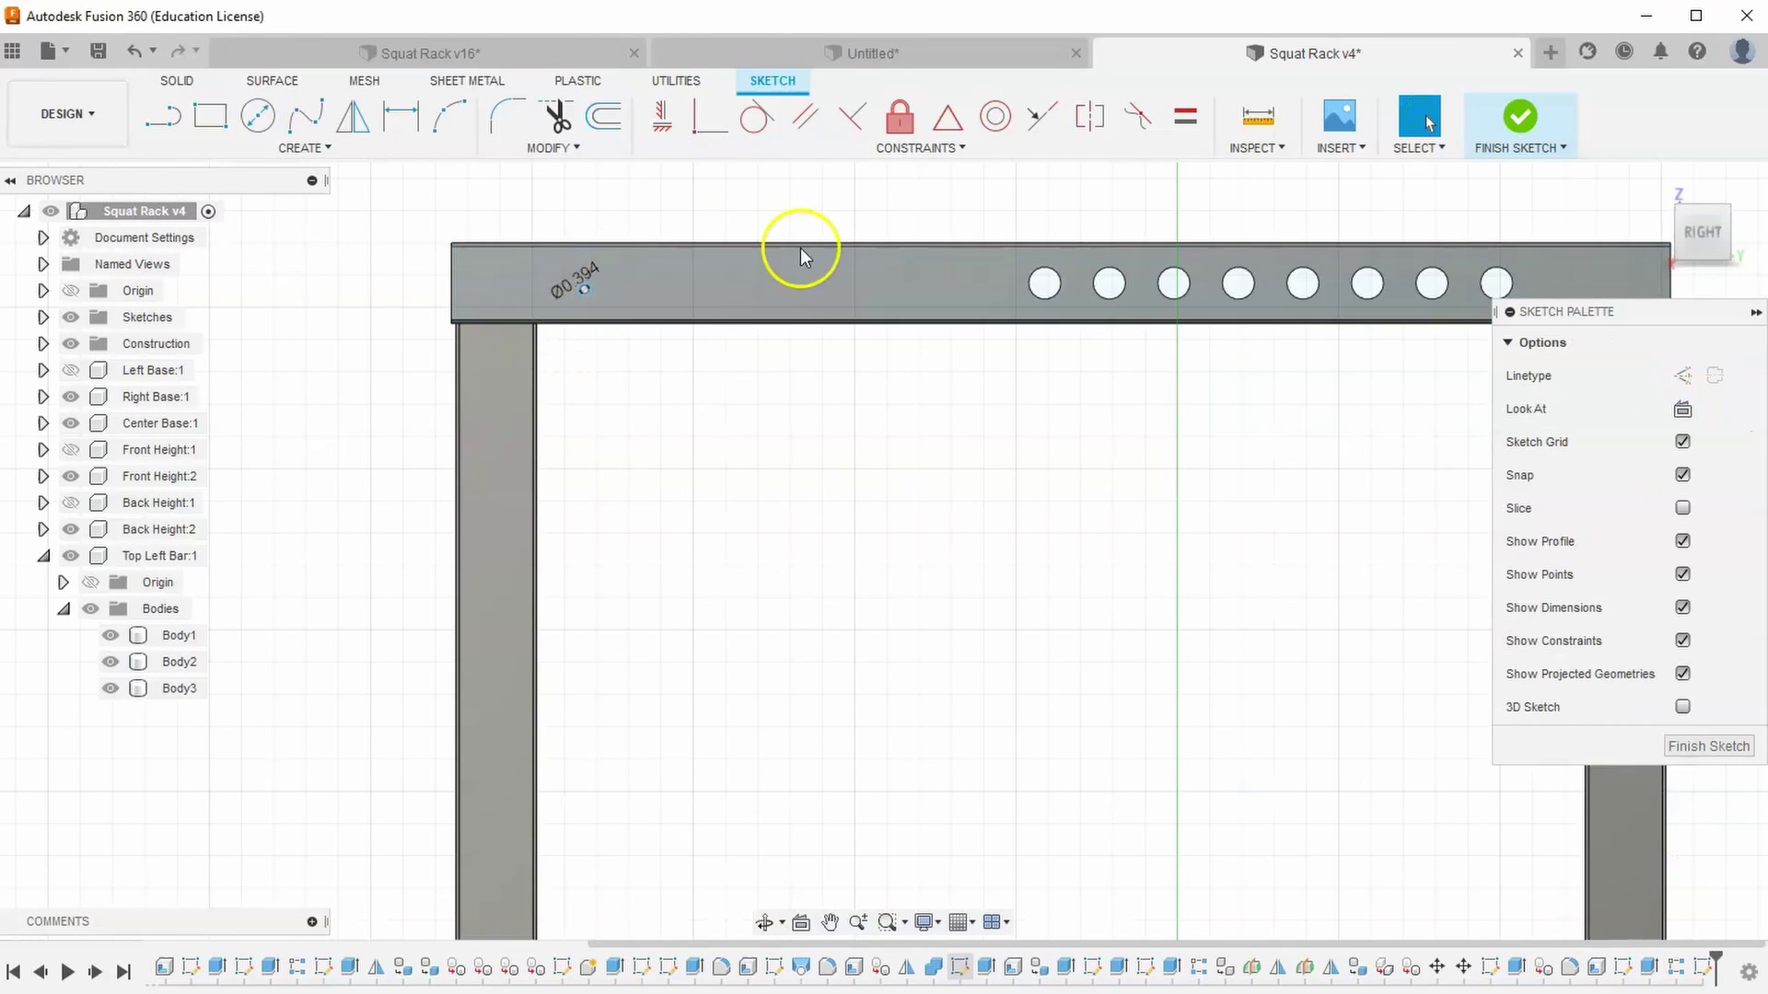
Sketch a second circle about 1.24 in across between the small circle and the large holes, and make both circles equal
{"action": "left_click", "coordinate": [260, 117]}
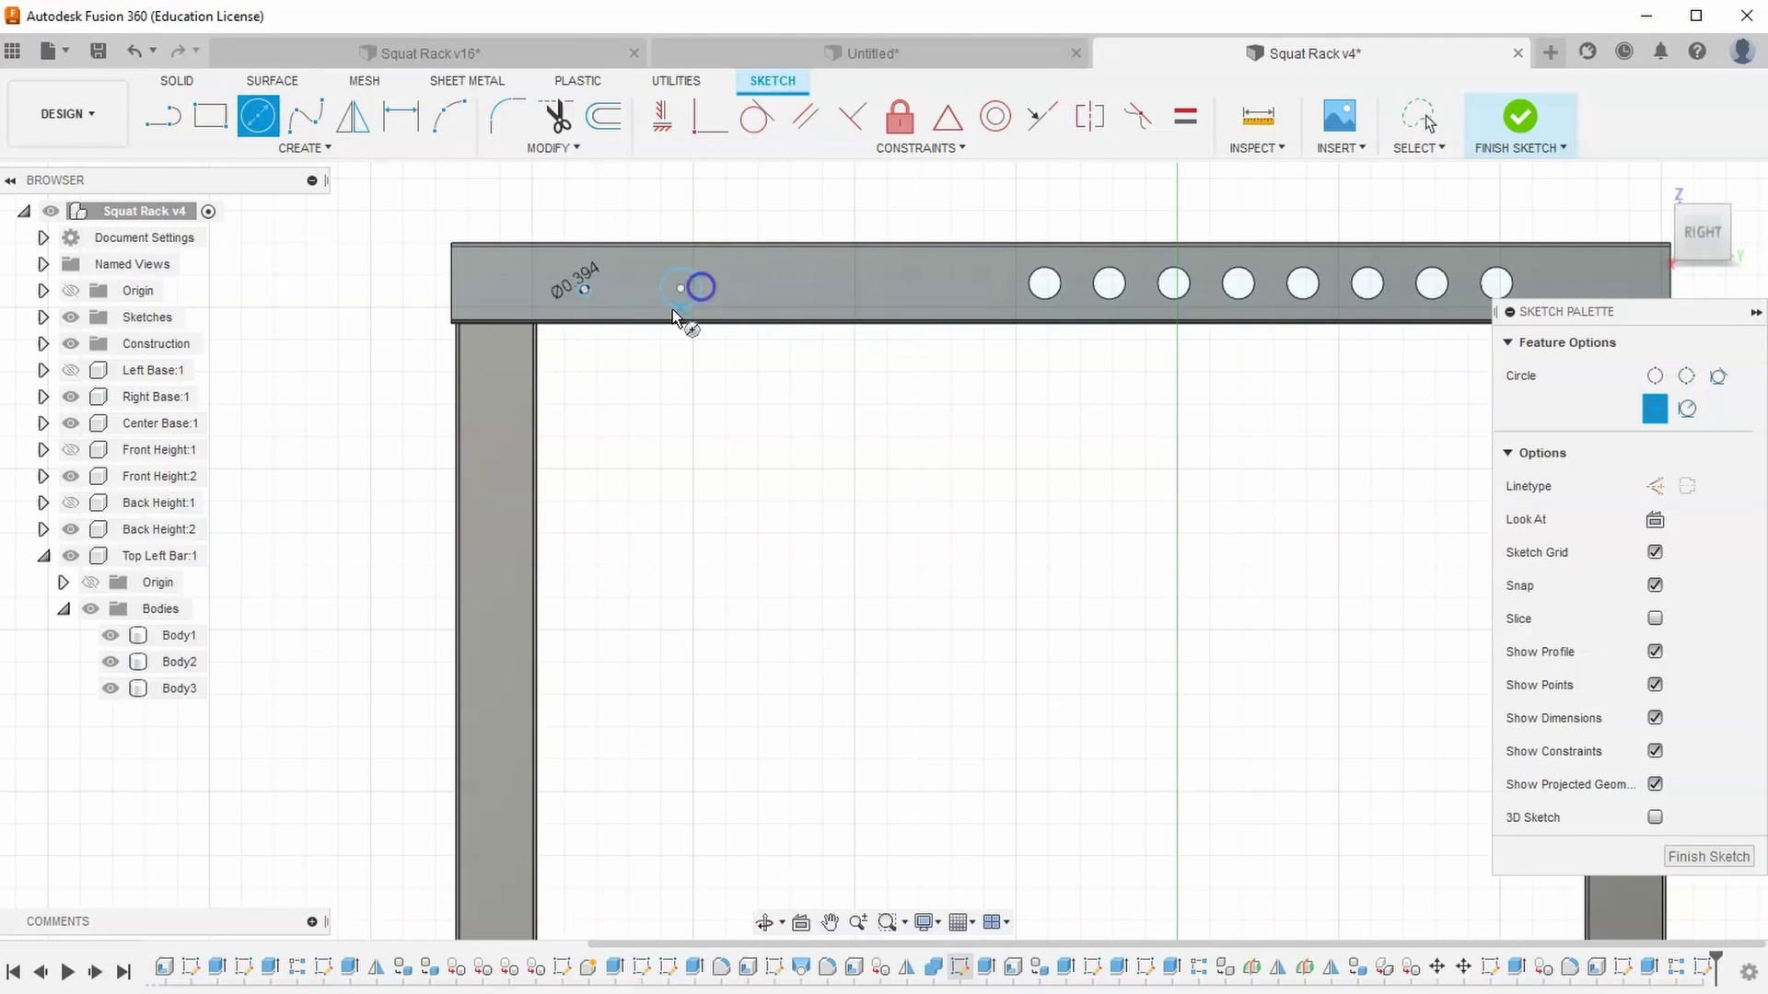
{"action": "left_click", "coordinate": [1187, 118]}
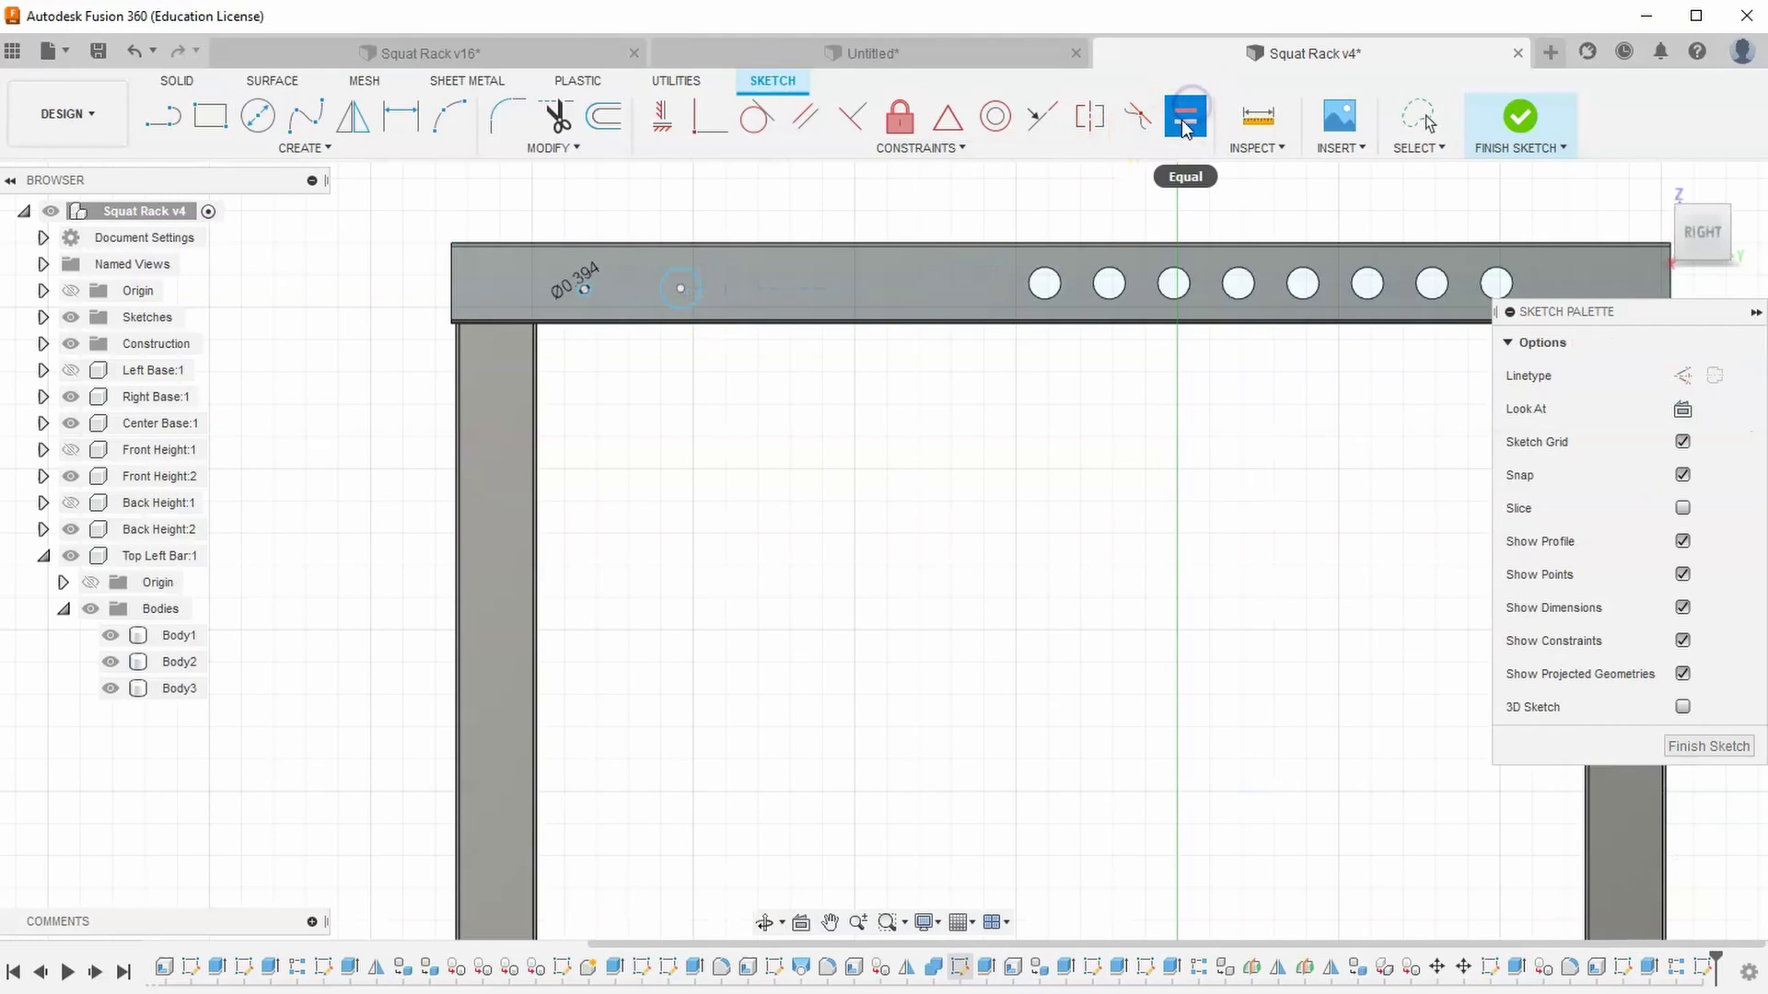
{"action": "left_click", "coordinate": [700, 293]}
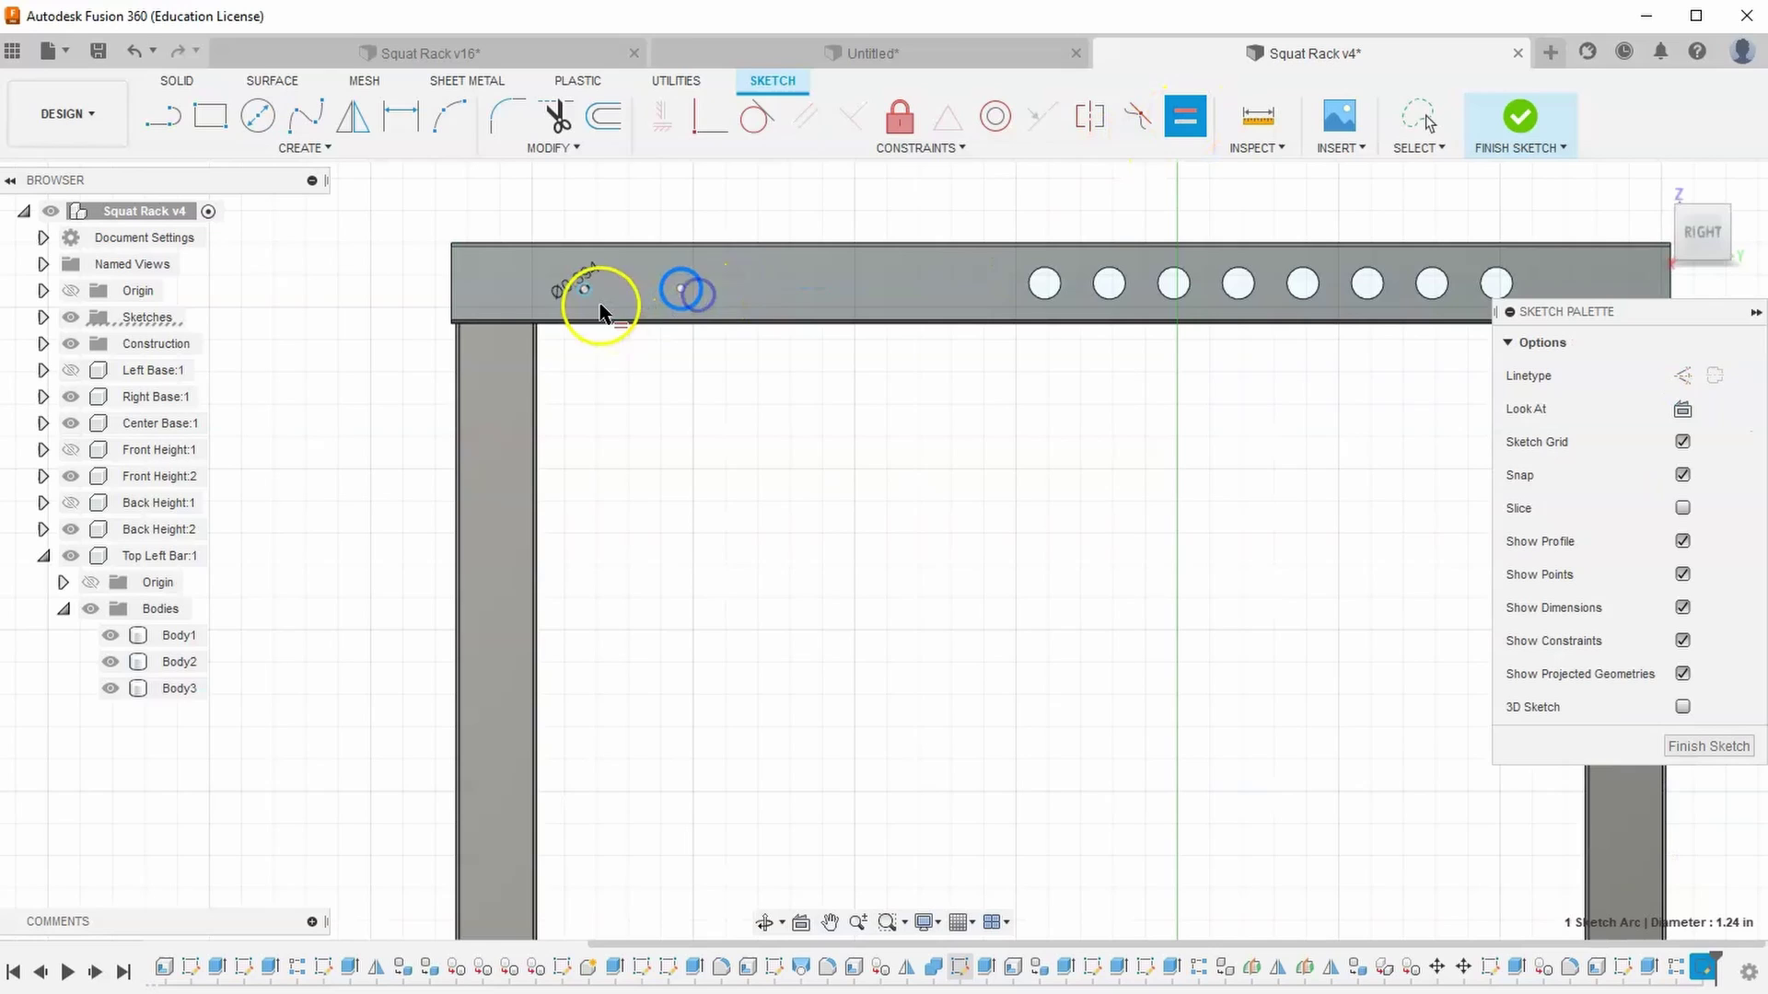
{"action": "scroll", "coordinate": [585, 292], "scroll_direction": "up", "scroll_amount": 3}
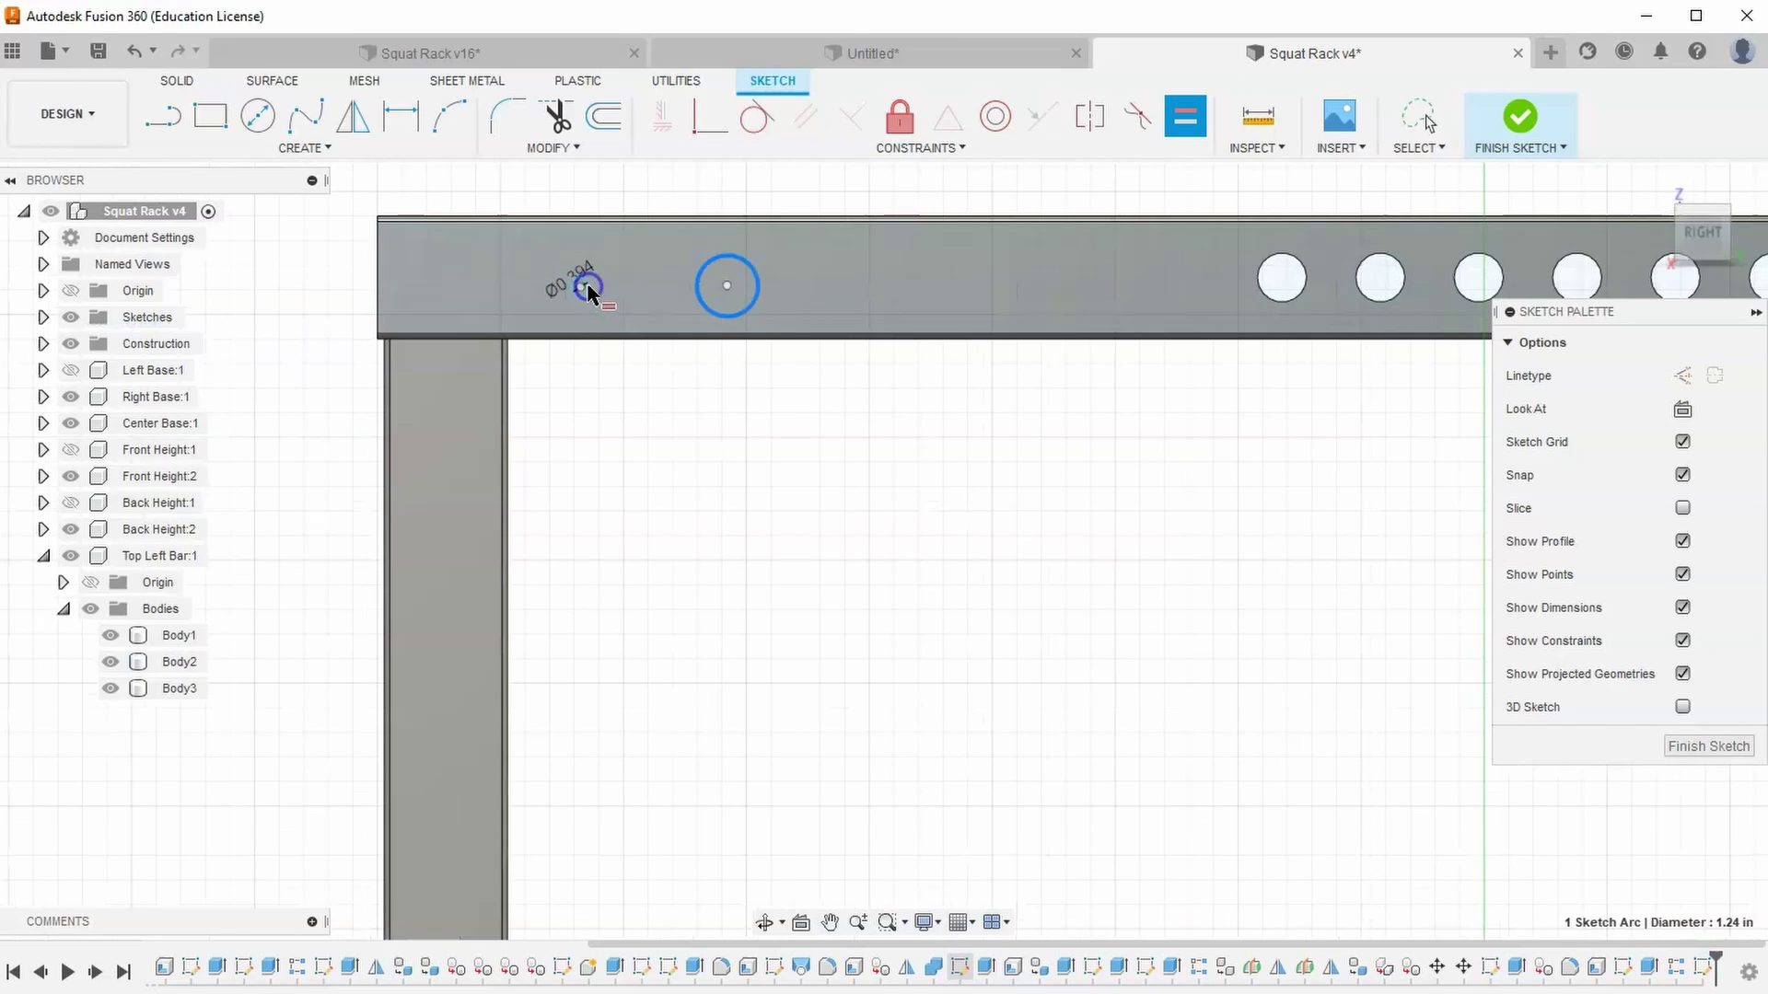
{"action": "left_click", "coordinate": [584, 287]}
{"action": "key", "text": "Escape"}
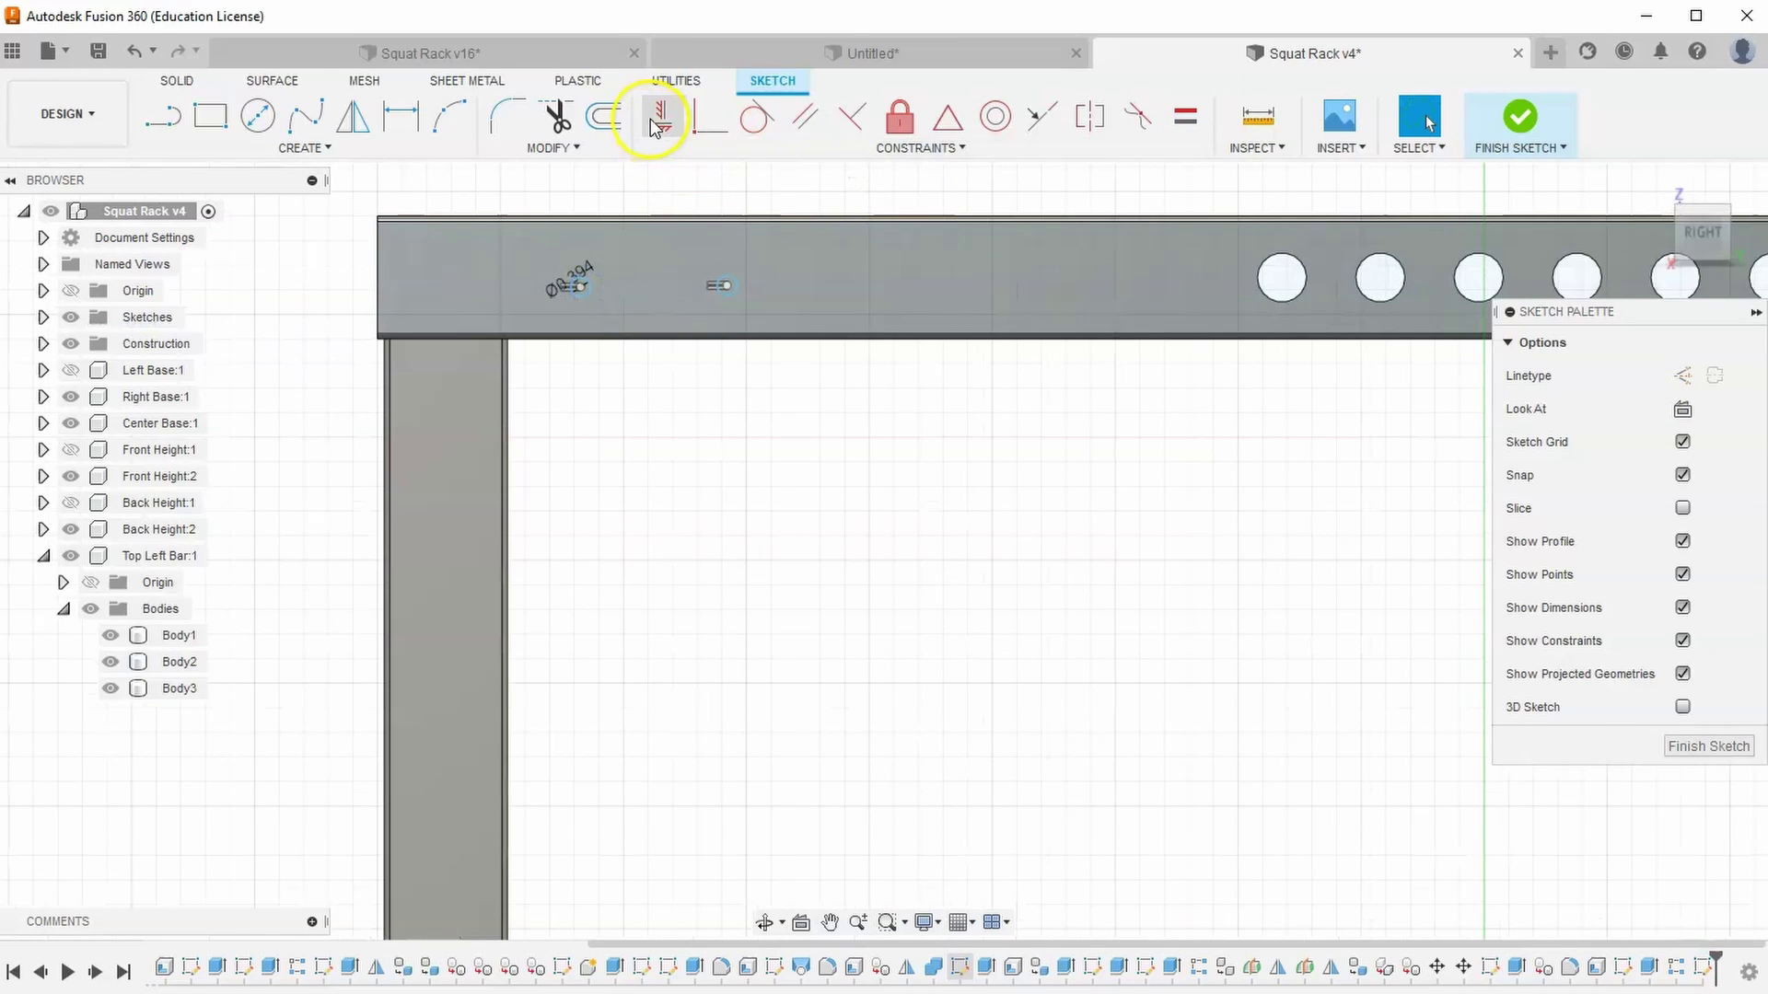
Align the centers of both small circles horizontally with the center of the first large hole
{"action": "left_click", "coordinate": [658, 127]}
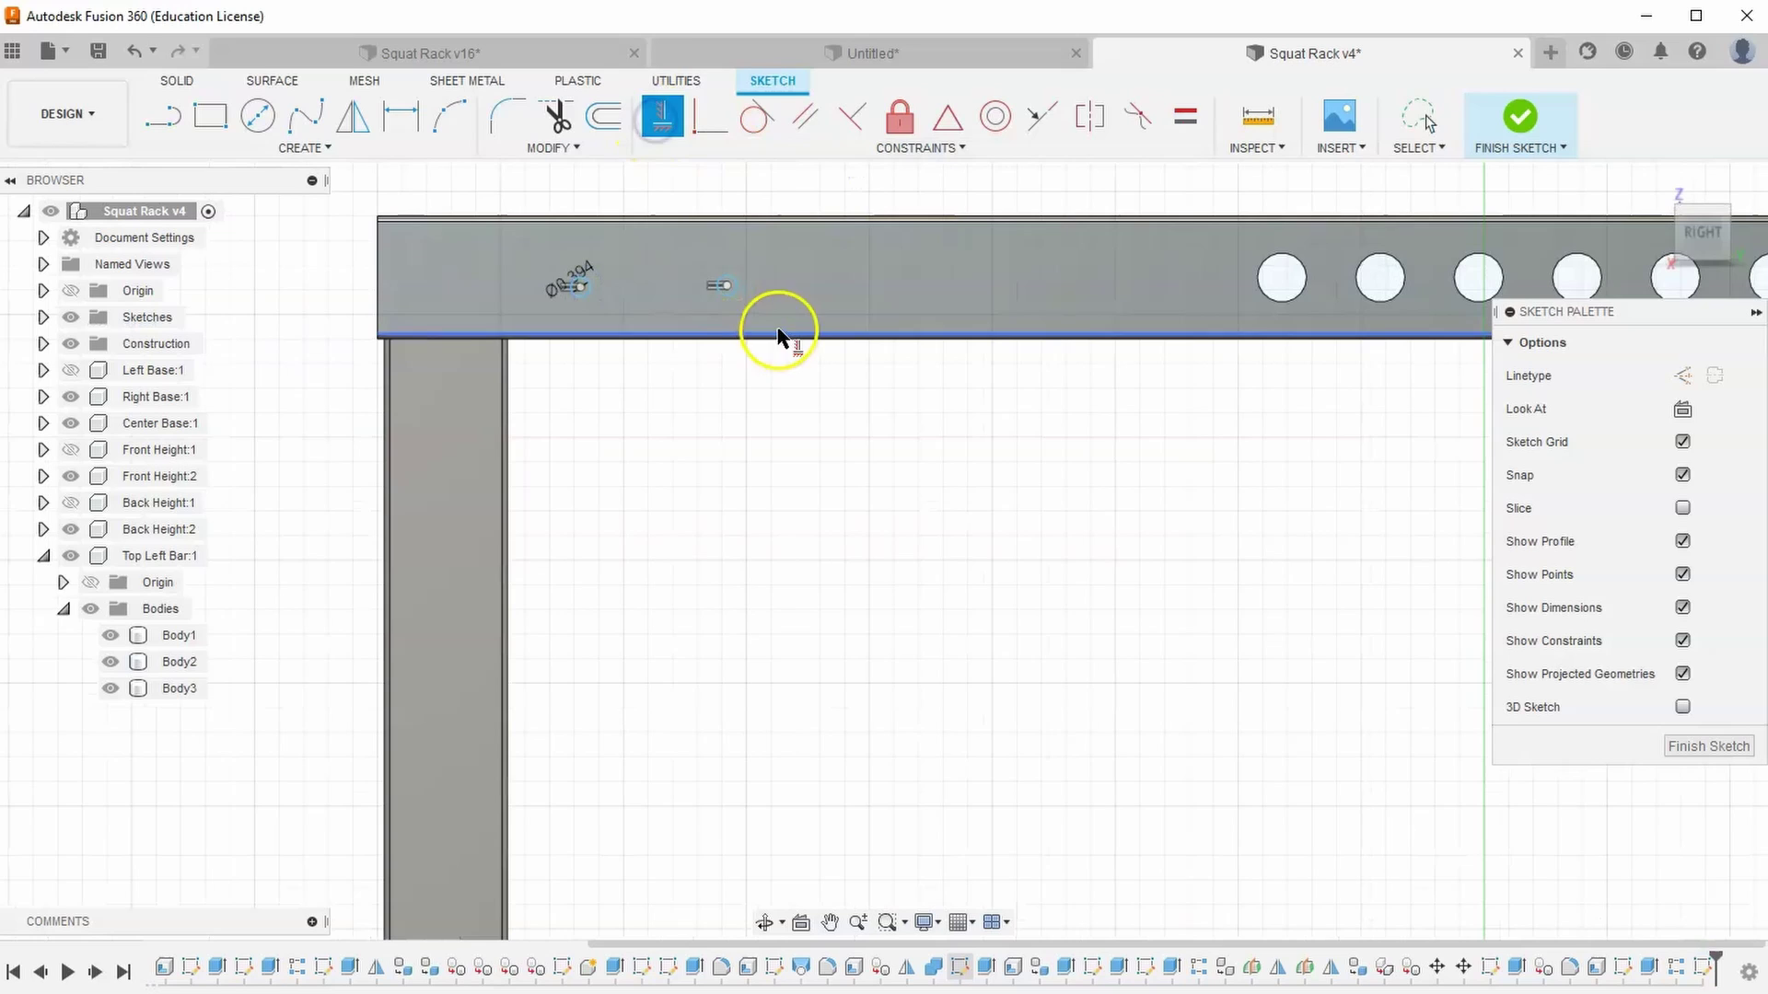
{"action": "left_click", "coordinate": [726, 285]}
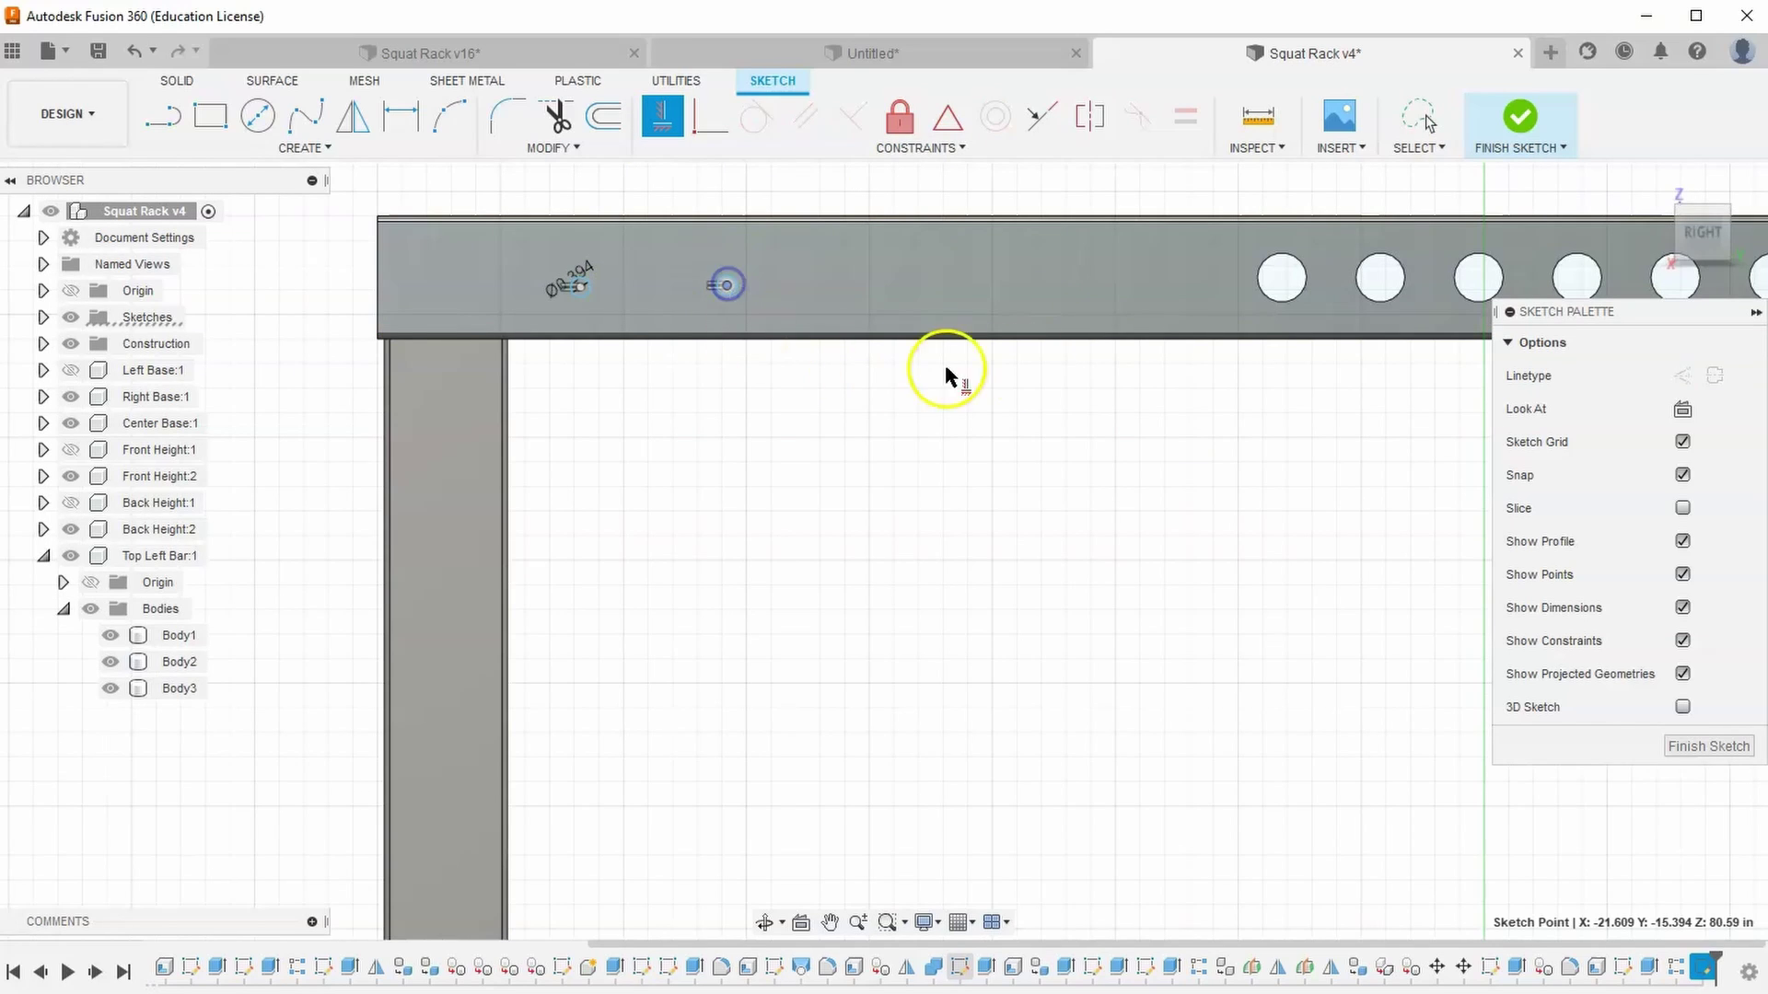
{"action": "left_click", "coordinate": [1283, 280]}
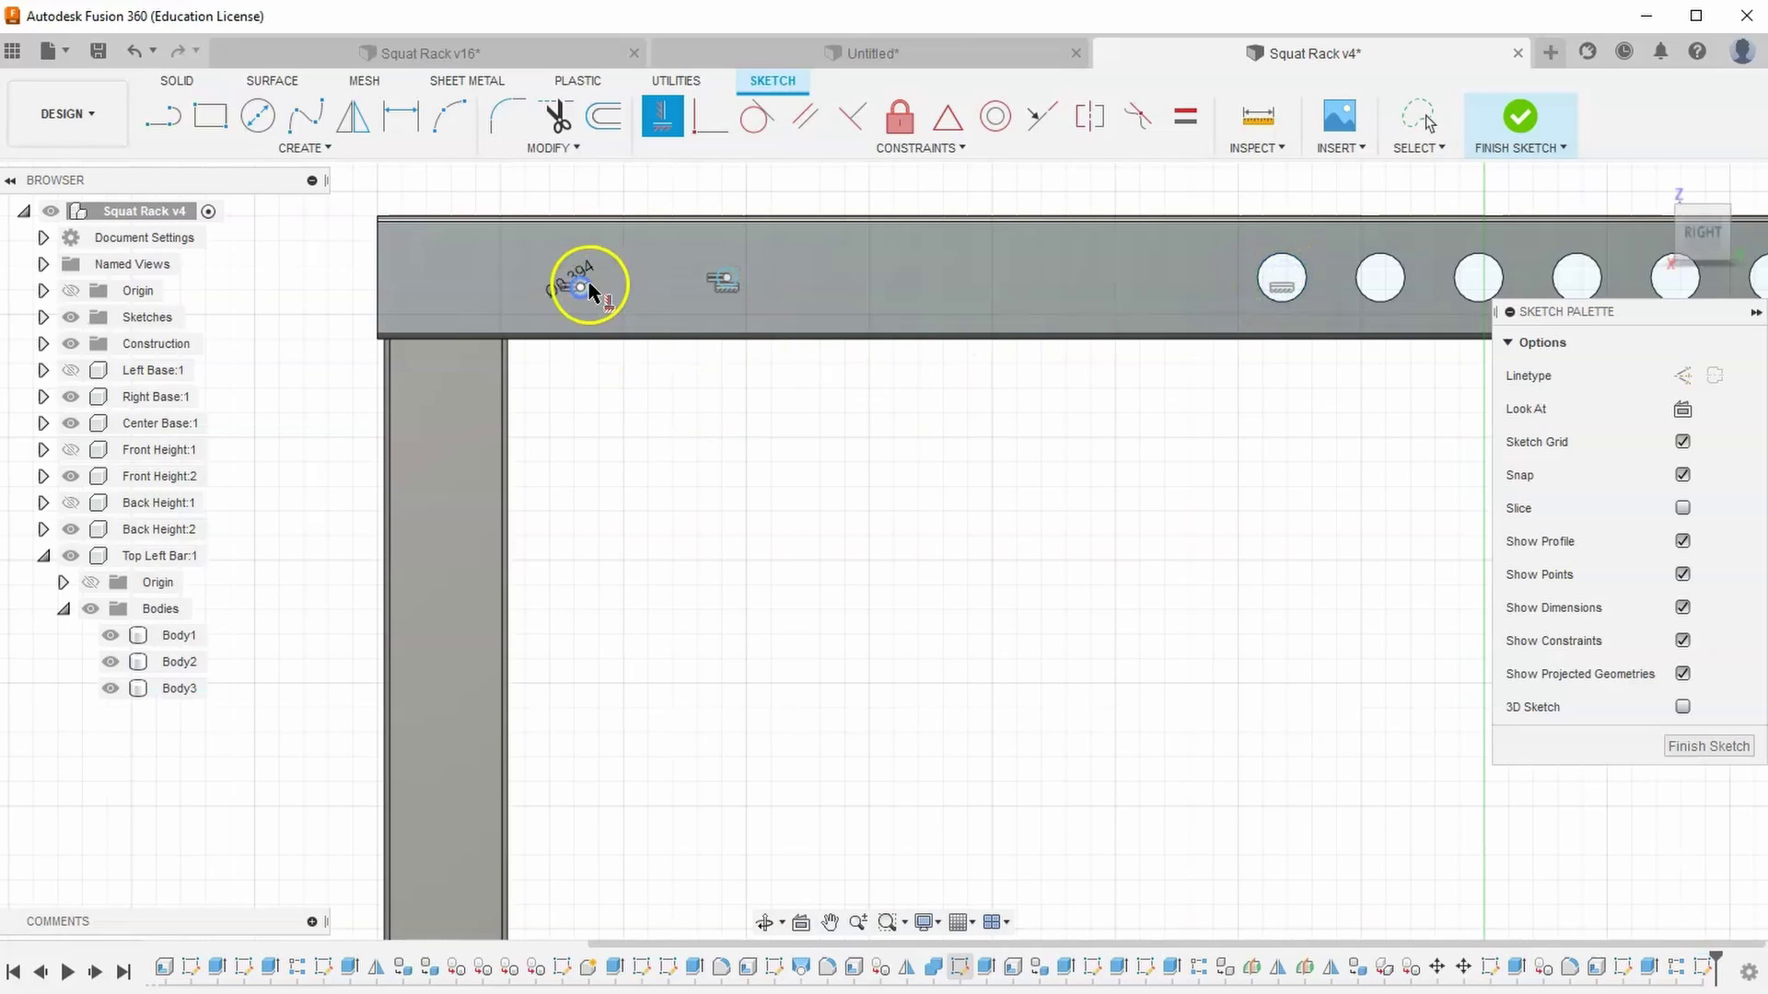
{"action": "left_click", "coordinate": [1284, 279]}
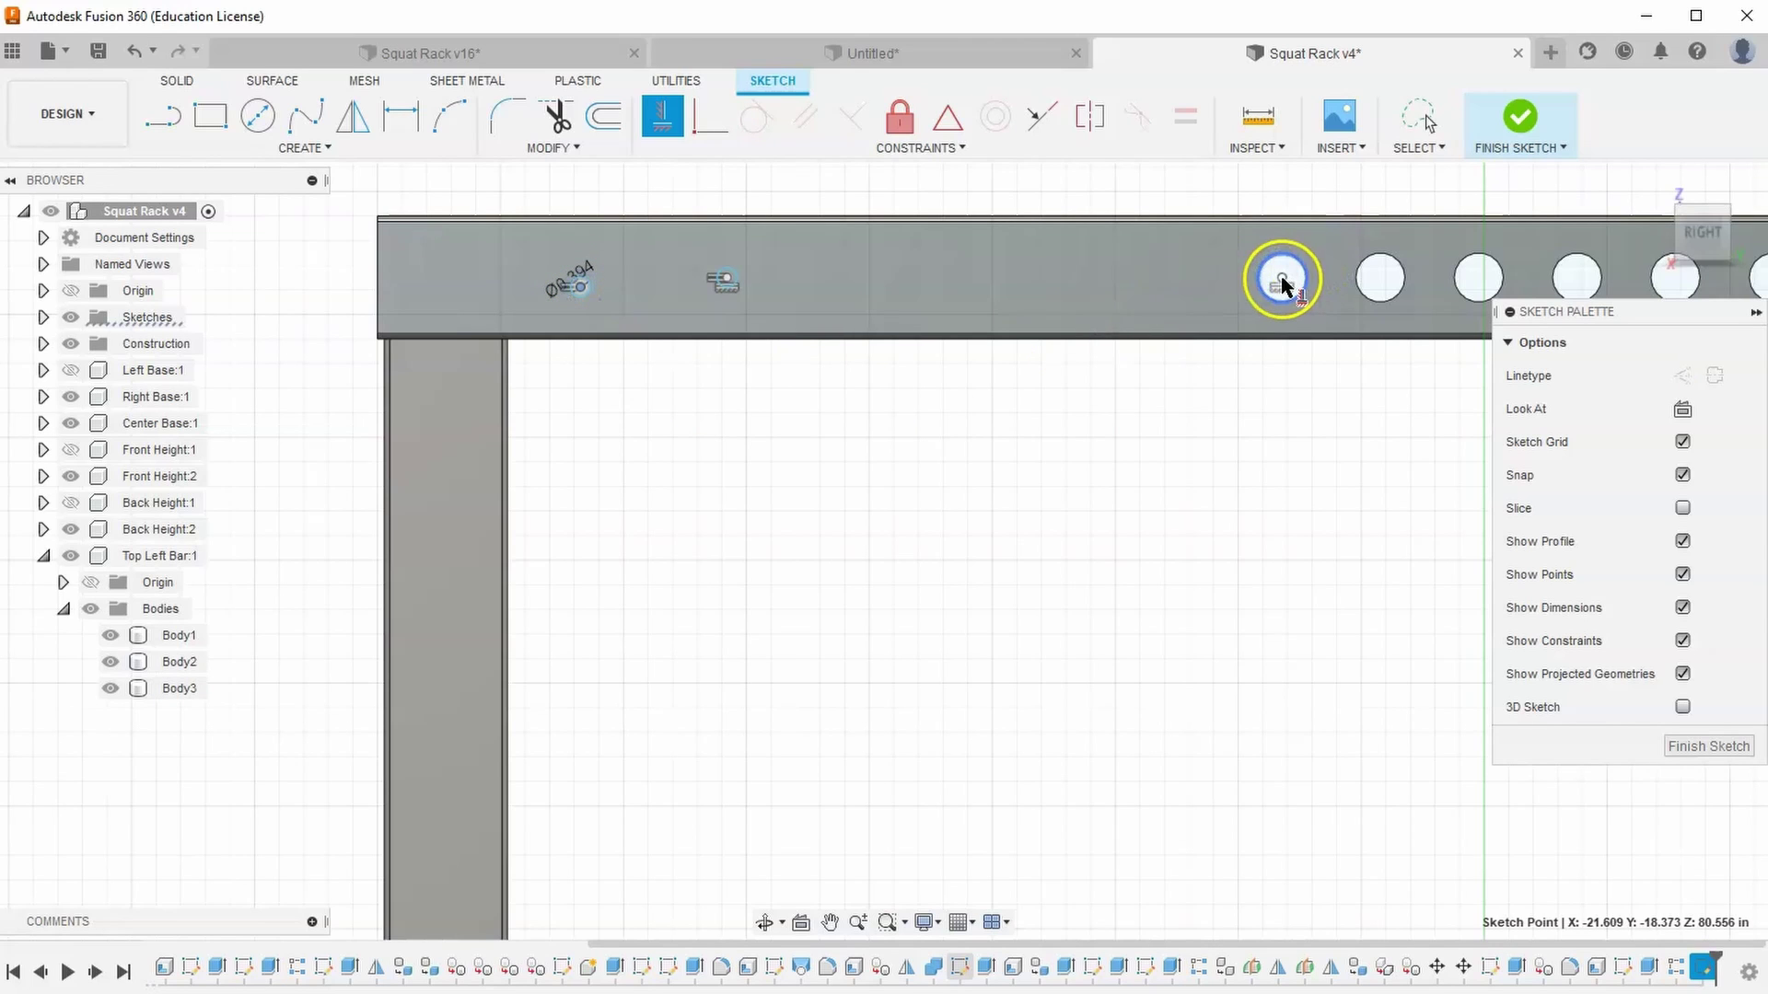
{"action": "right_click", "coordinate": [857, 350]}
{"action": "left_click", "coordinate": [935, 362]}
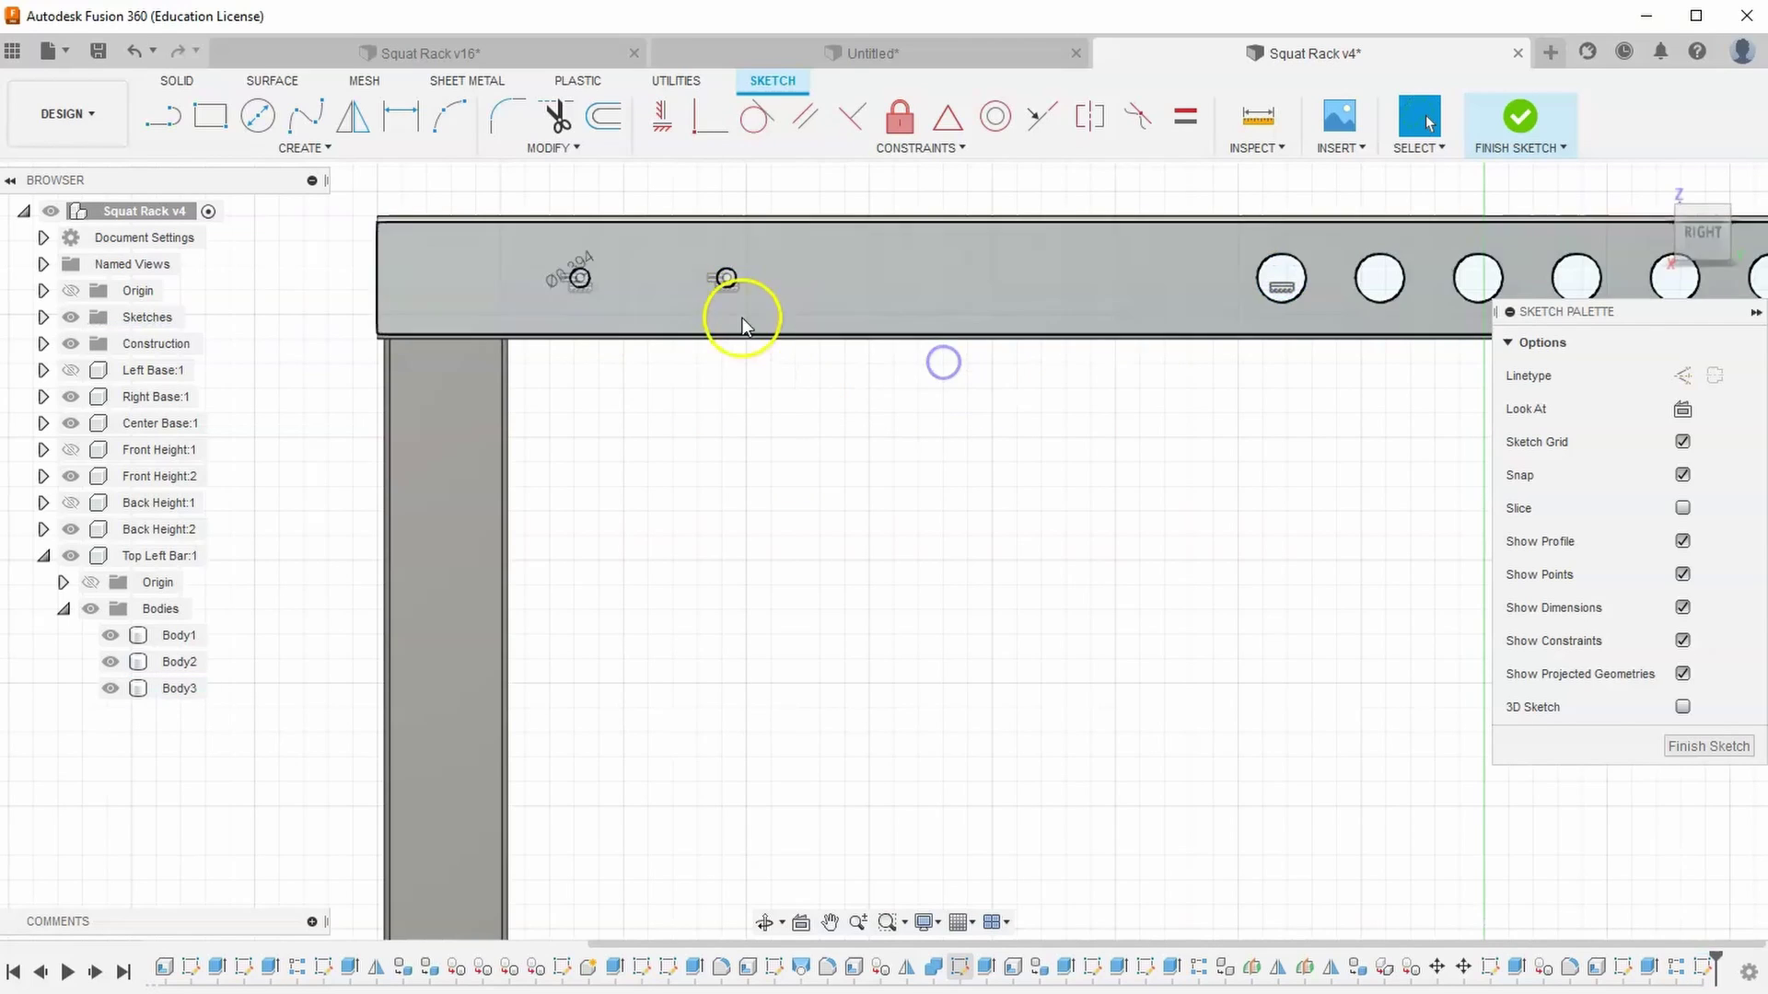
Slide both small circles along the beam toward the large holes, comparing their placement with the reference photo
{"action": "mouse_move", "coordinate": [729, 279]}
{"action": "left_mouse_down"}
{"action": "mouse_move", "coordinate": [890, 285]}
{"action": "mouse_move", "coordinate": [870, 283]}
{"action": "left_mouse_up"}
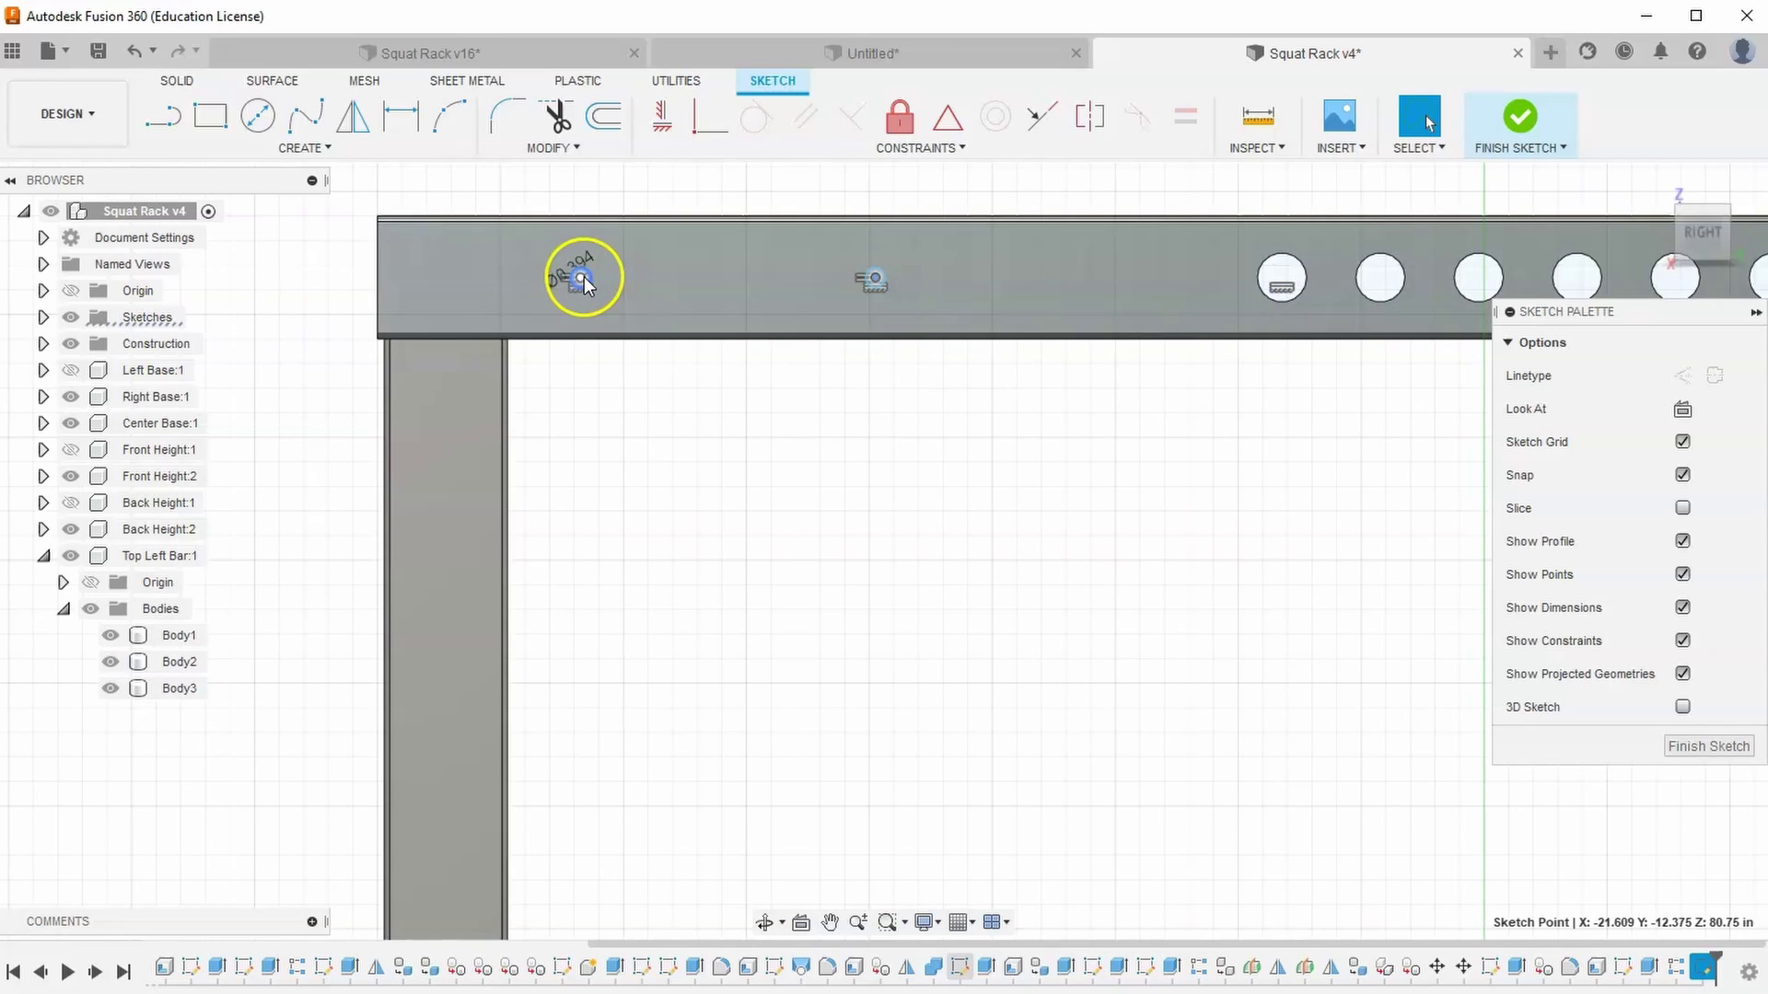
{"action": "left_click_drag", "start_coordinate": [581, 277], "coordinate": [693, 301]}
{"action": "left_click_drag", "start_coordinate": [875, 279], "coordinate": [895, 280]}
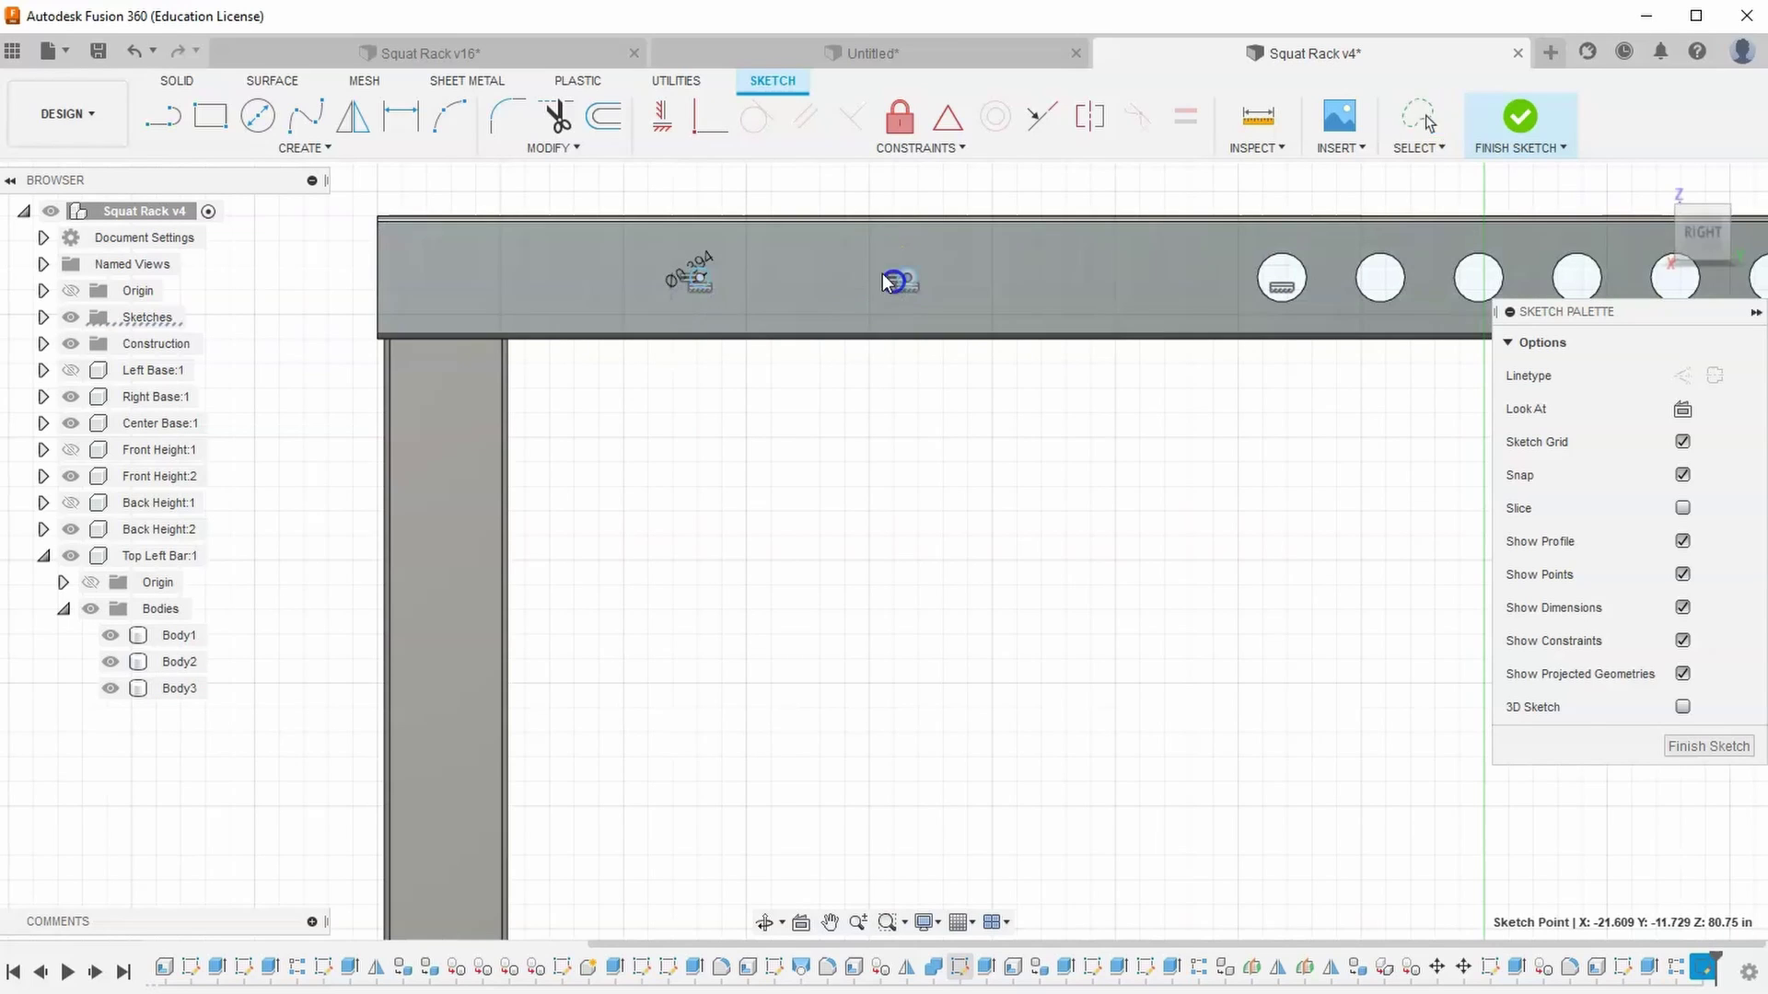
{"action": "key", "text": "alt+Tab"}
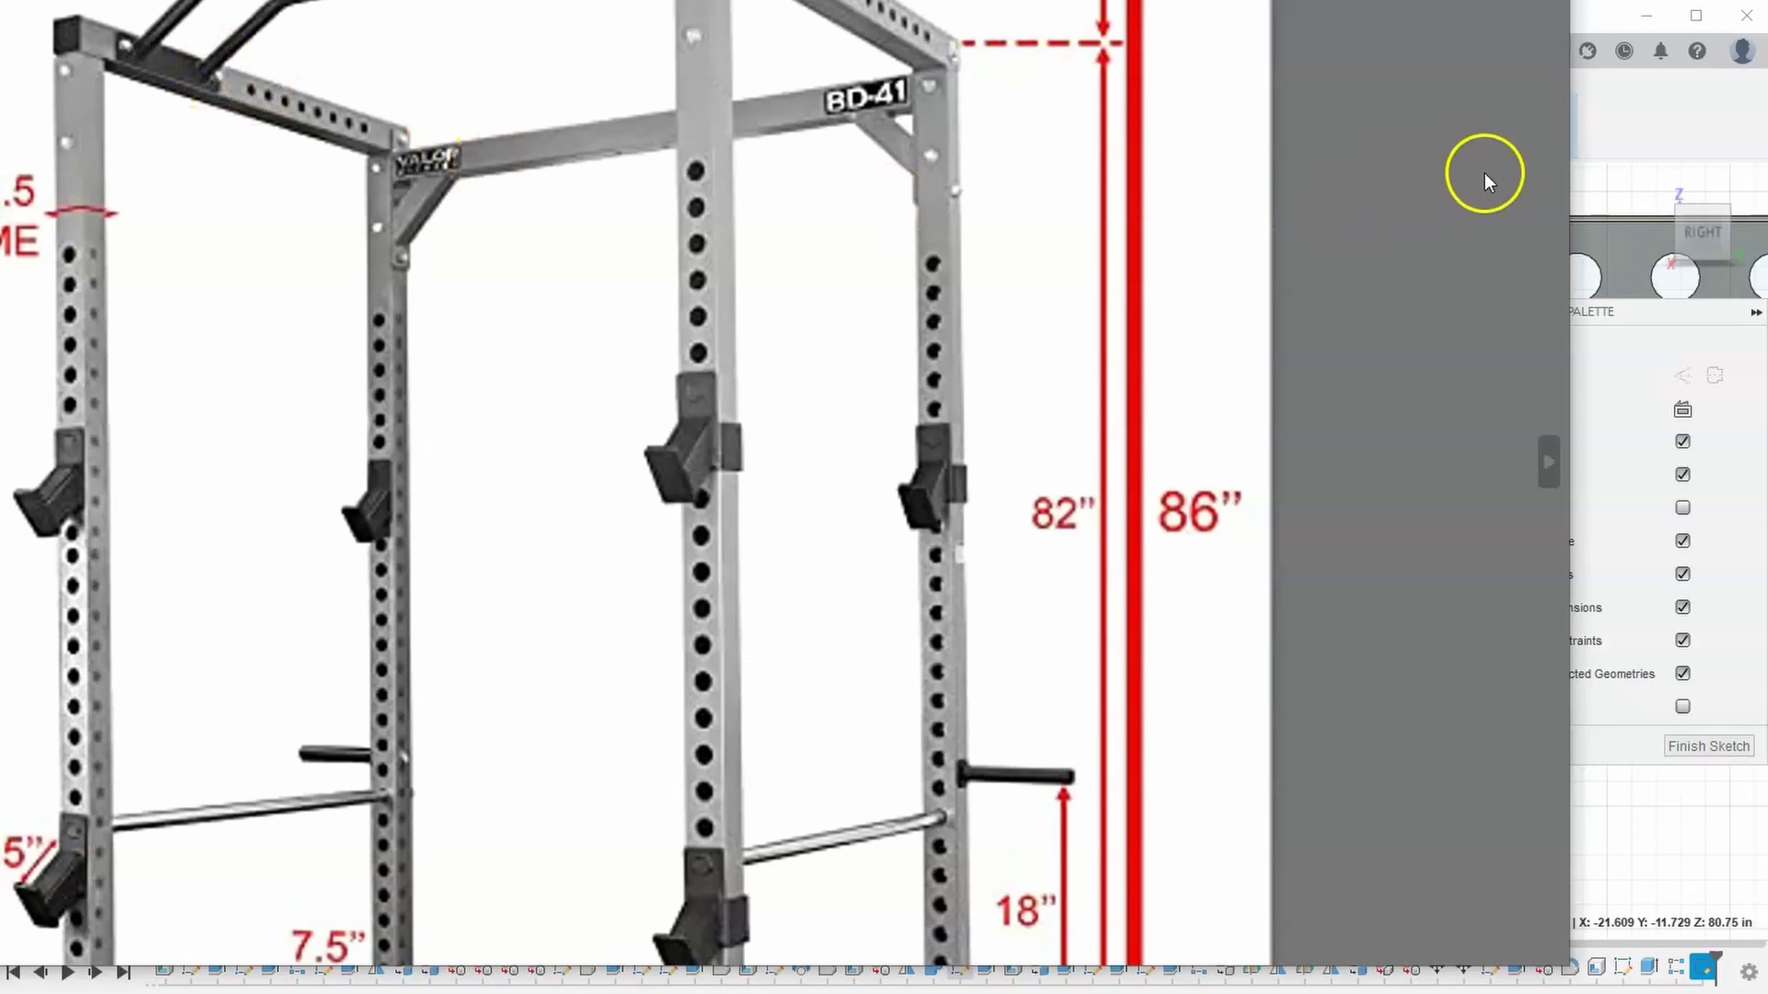
{"action": "left_click", "coordinate": [1662, 130]}
{"action": "left_click", "coordinate": [1046, 453]}
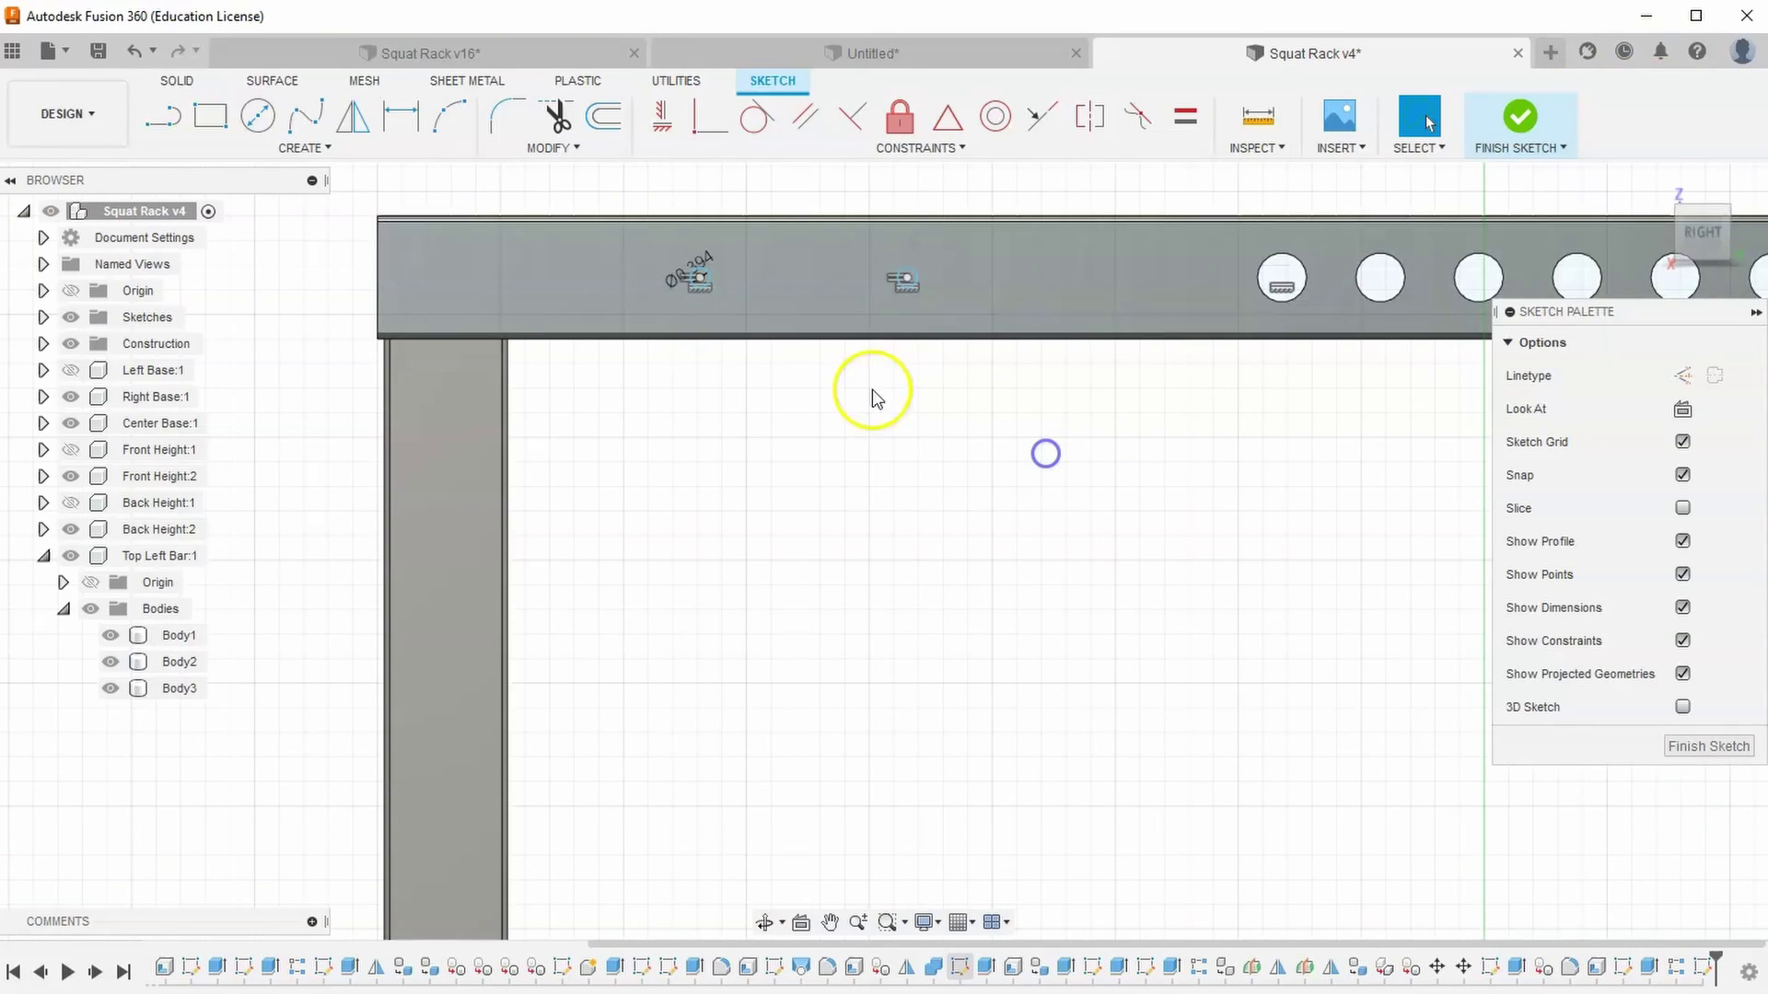
{"action": "left_click_drag", "start_coordinate": [907, 279], "coordinate": [982, 282]}
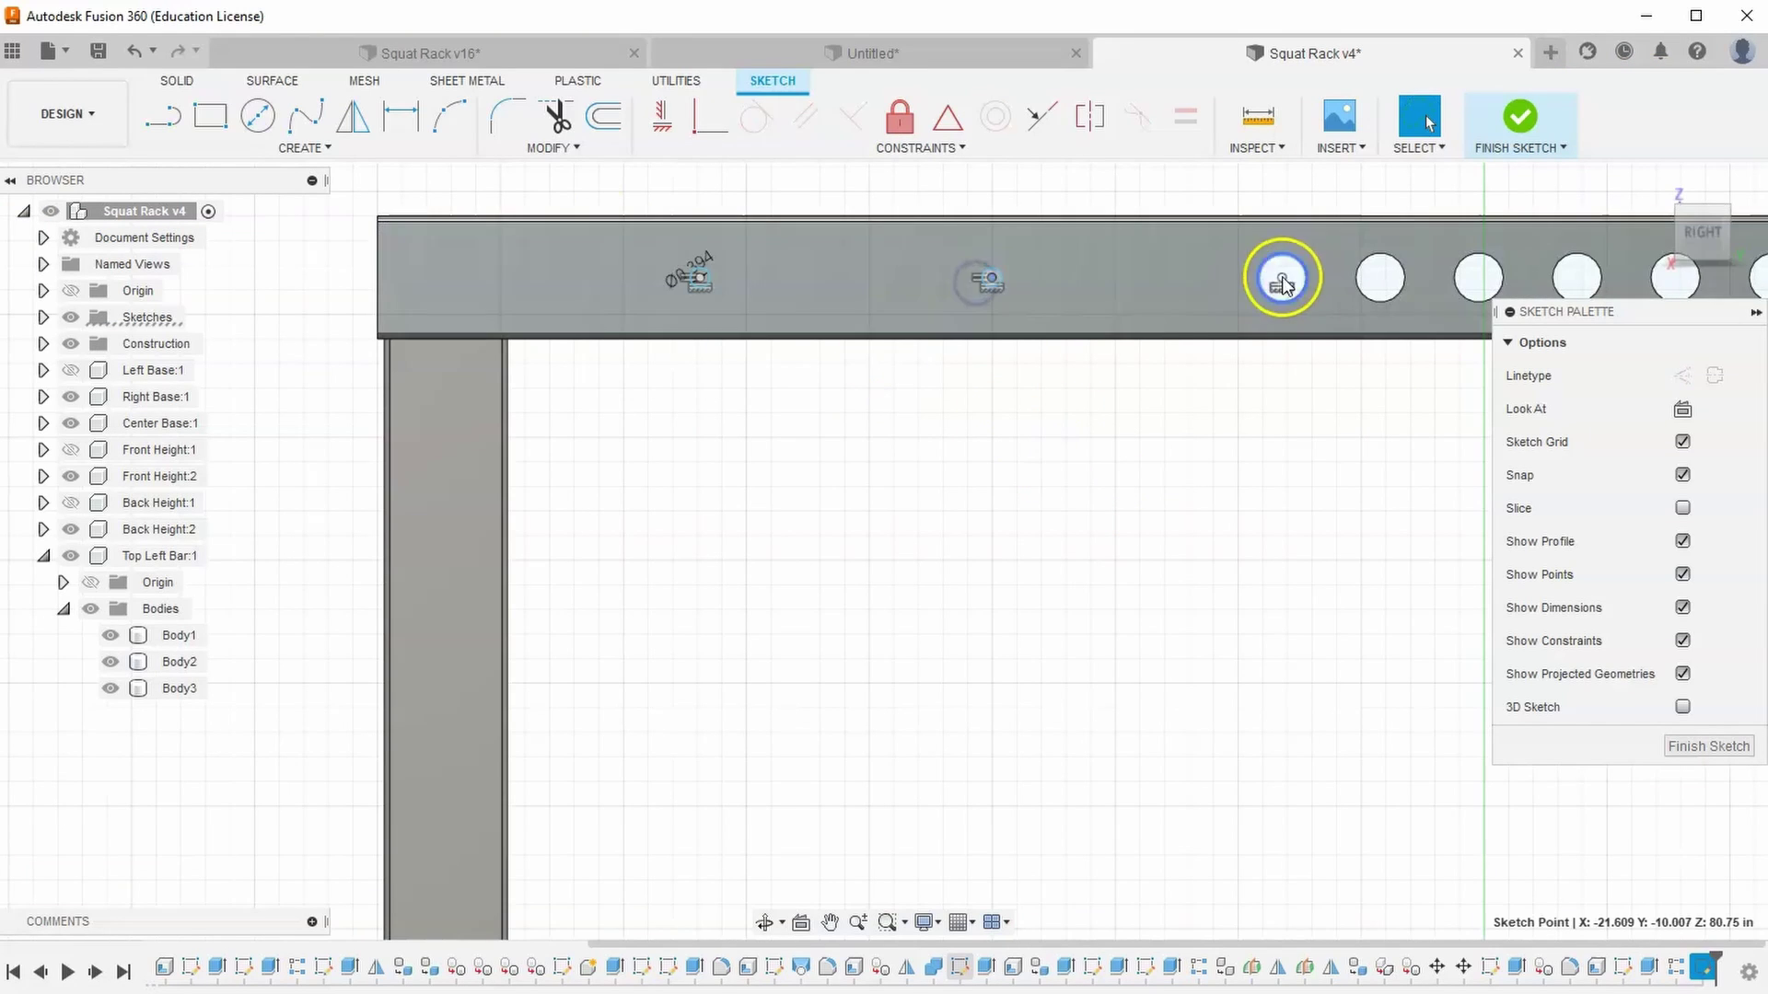
Dimension the nearer small circle's center 5 in from the center of the first large hole
{"action": "left_click", "coordinate": [405, 112]}
{"action": "left_click", "coordinate": [992, 281]}
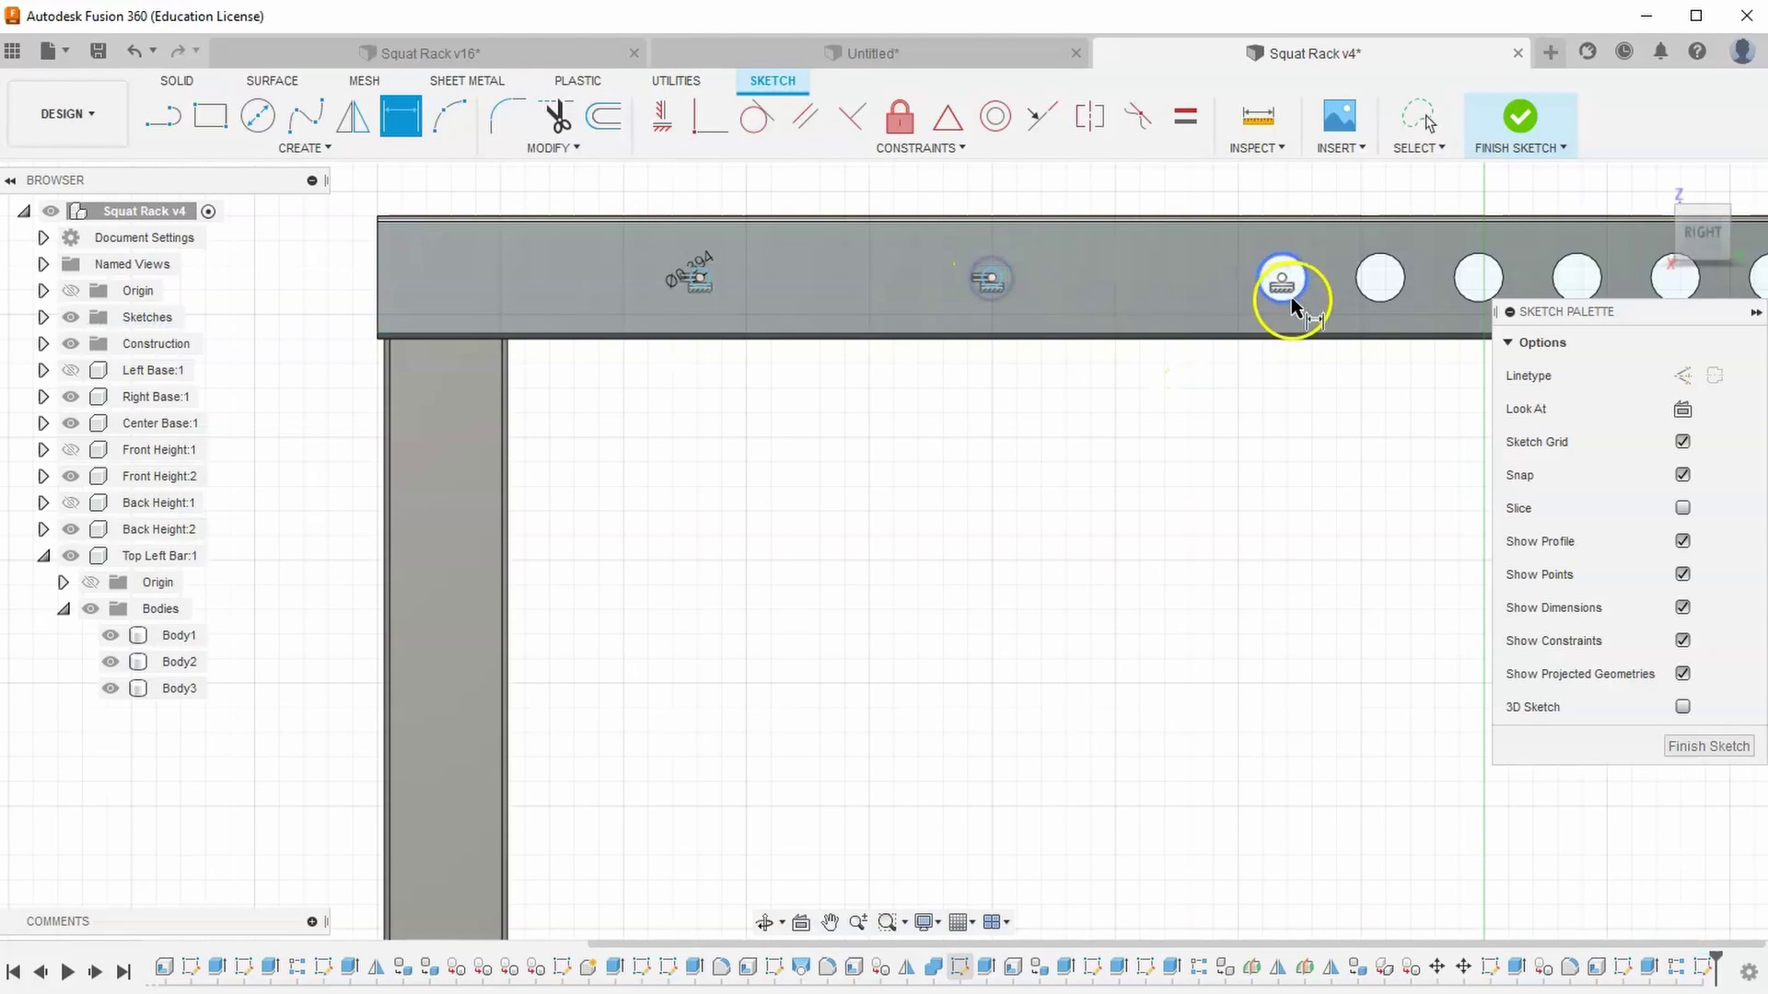
{"action": "left_click", "coordinate": [1273, 281]}
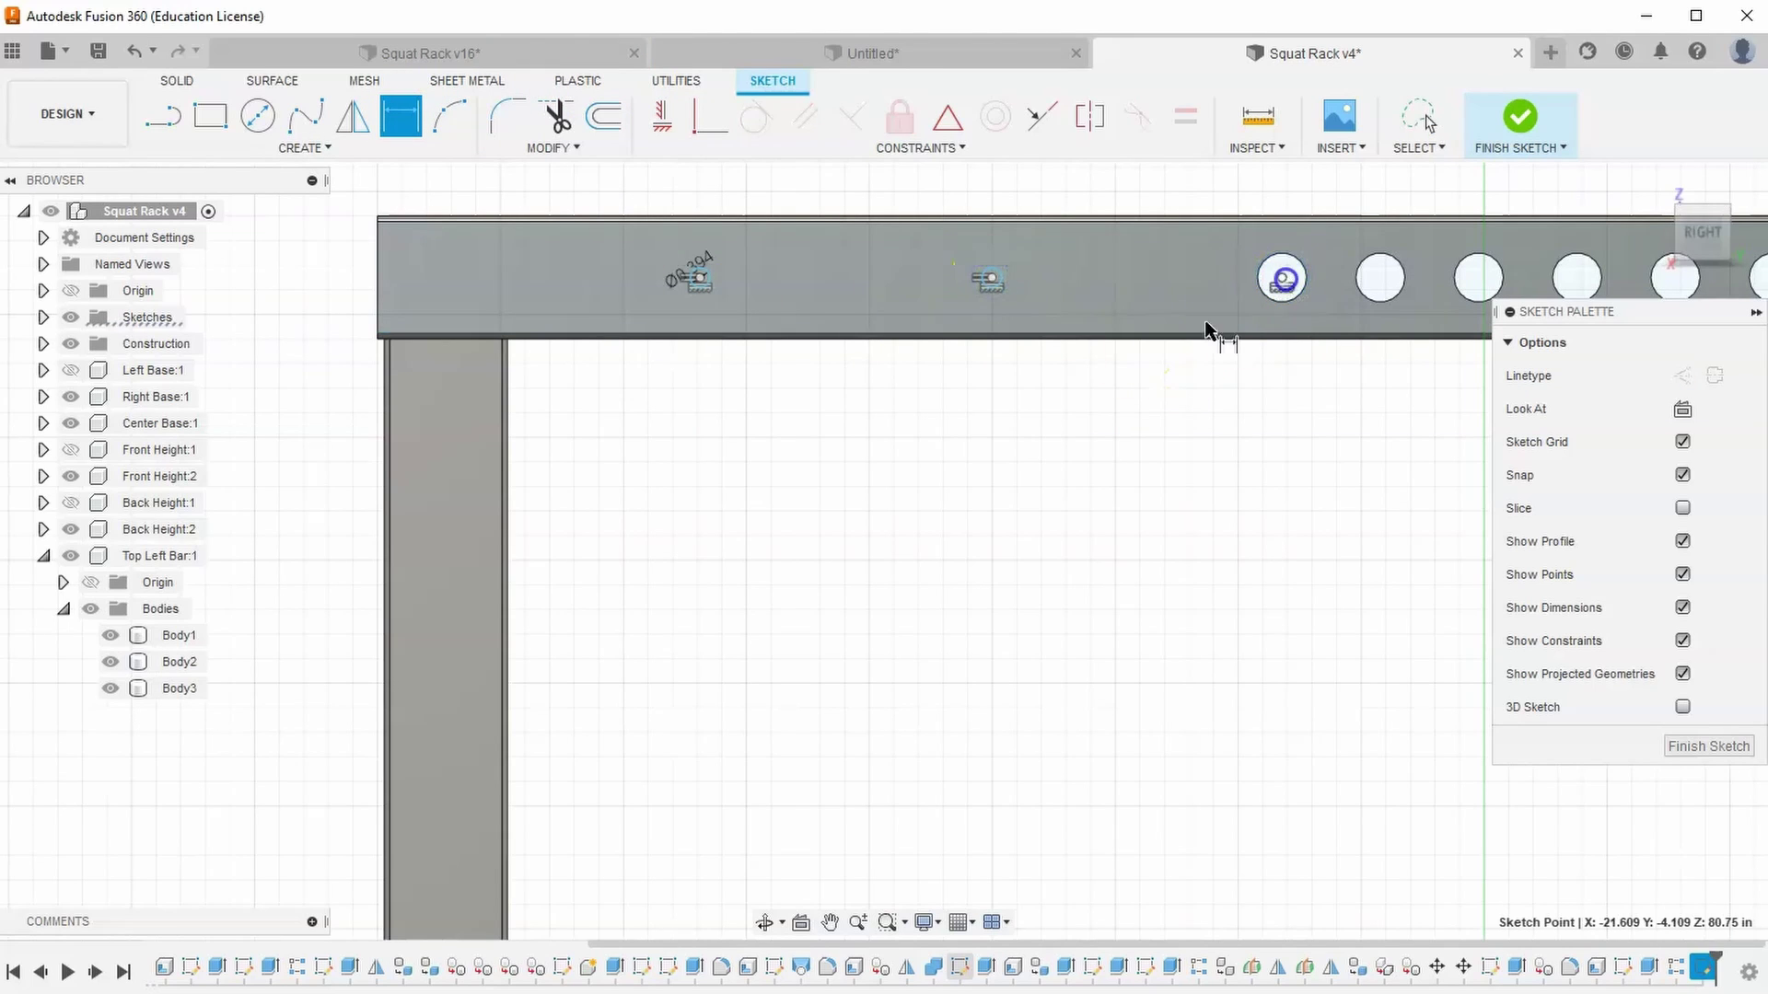
{"action": "left_click", "coordinate": [984, 281]}
{"action": "left_click", "coordinate": [1102, 424]}
{"action": "type", "text": "5"}
{"action": "key", "text": "Return"}
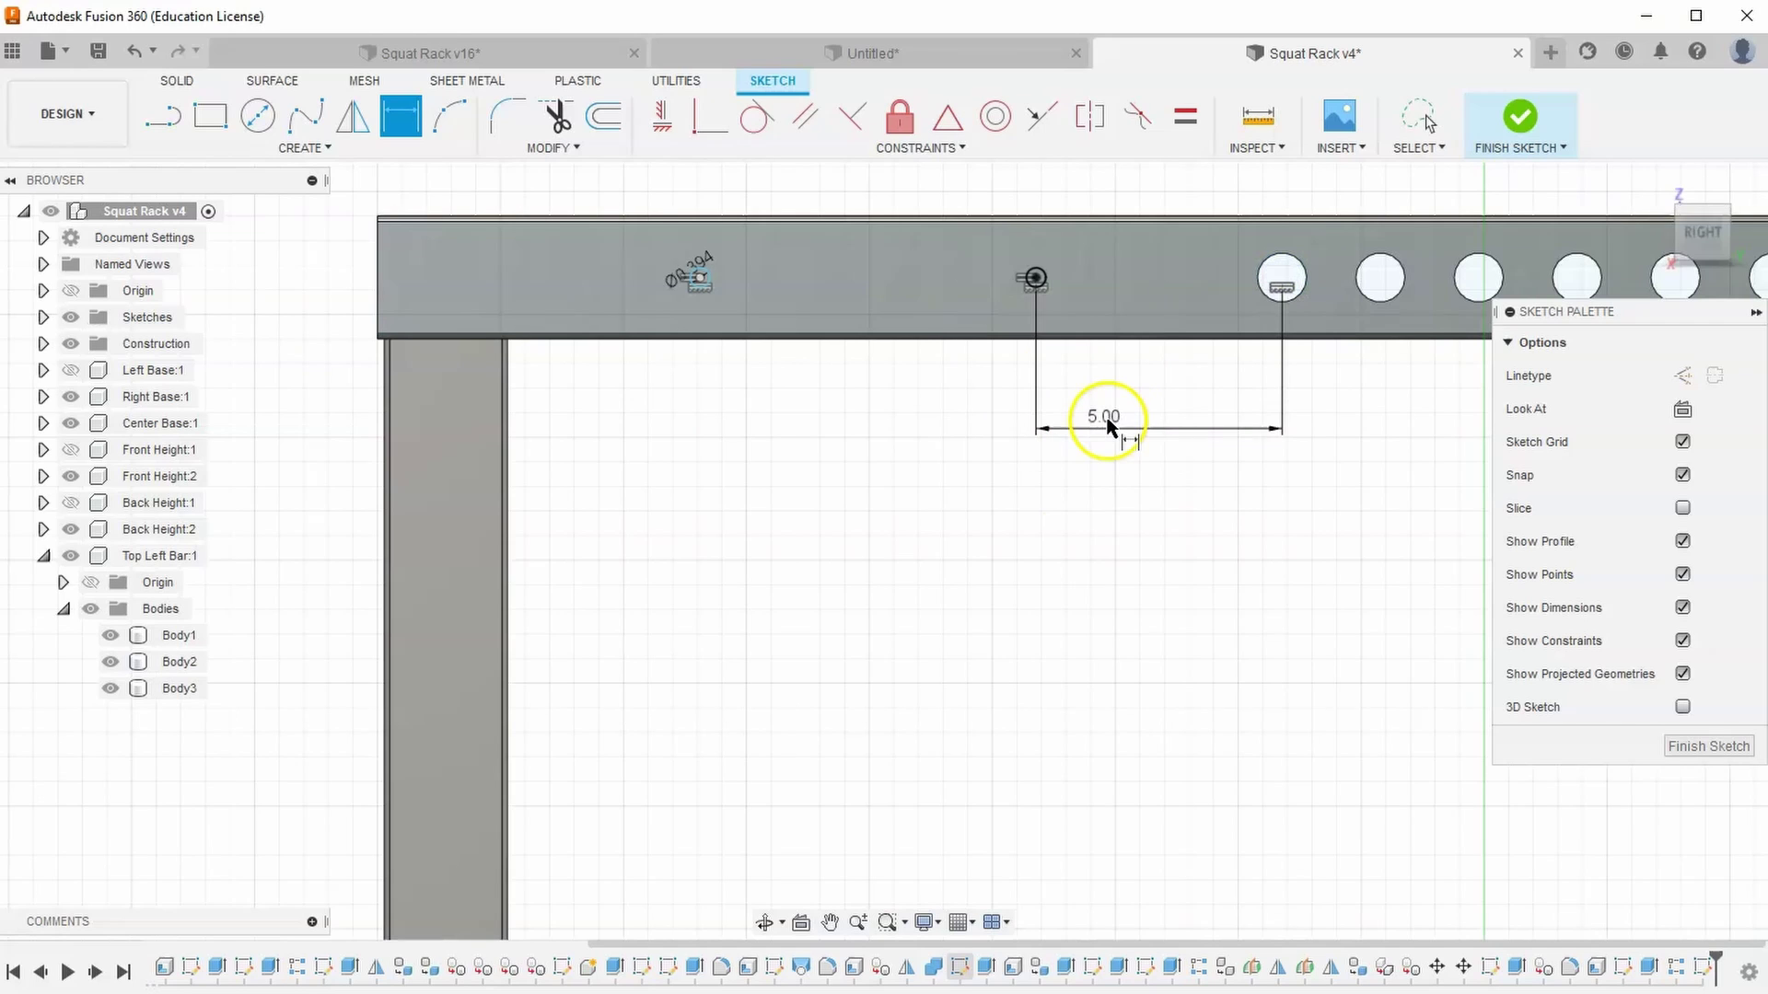
{"action": "right_click", "coordinate": [981, 440]}
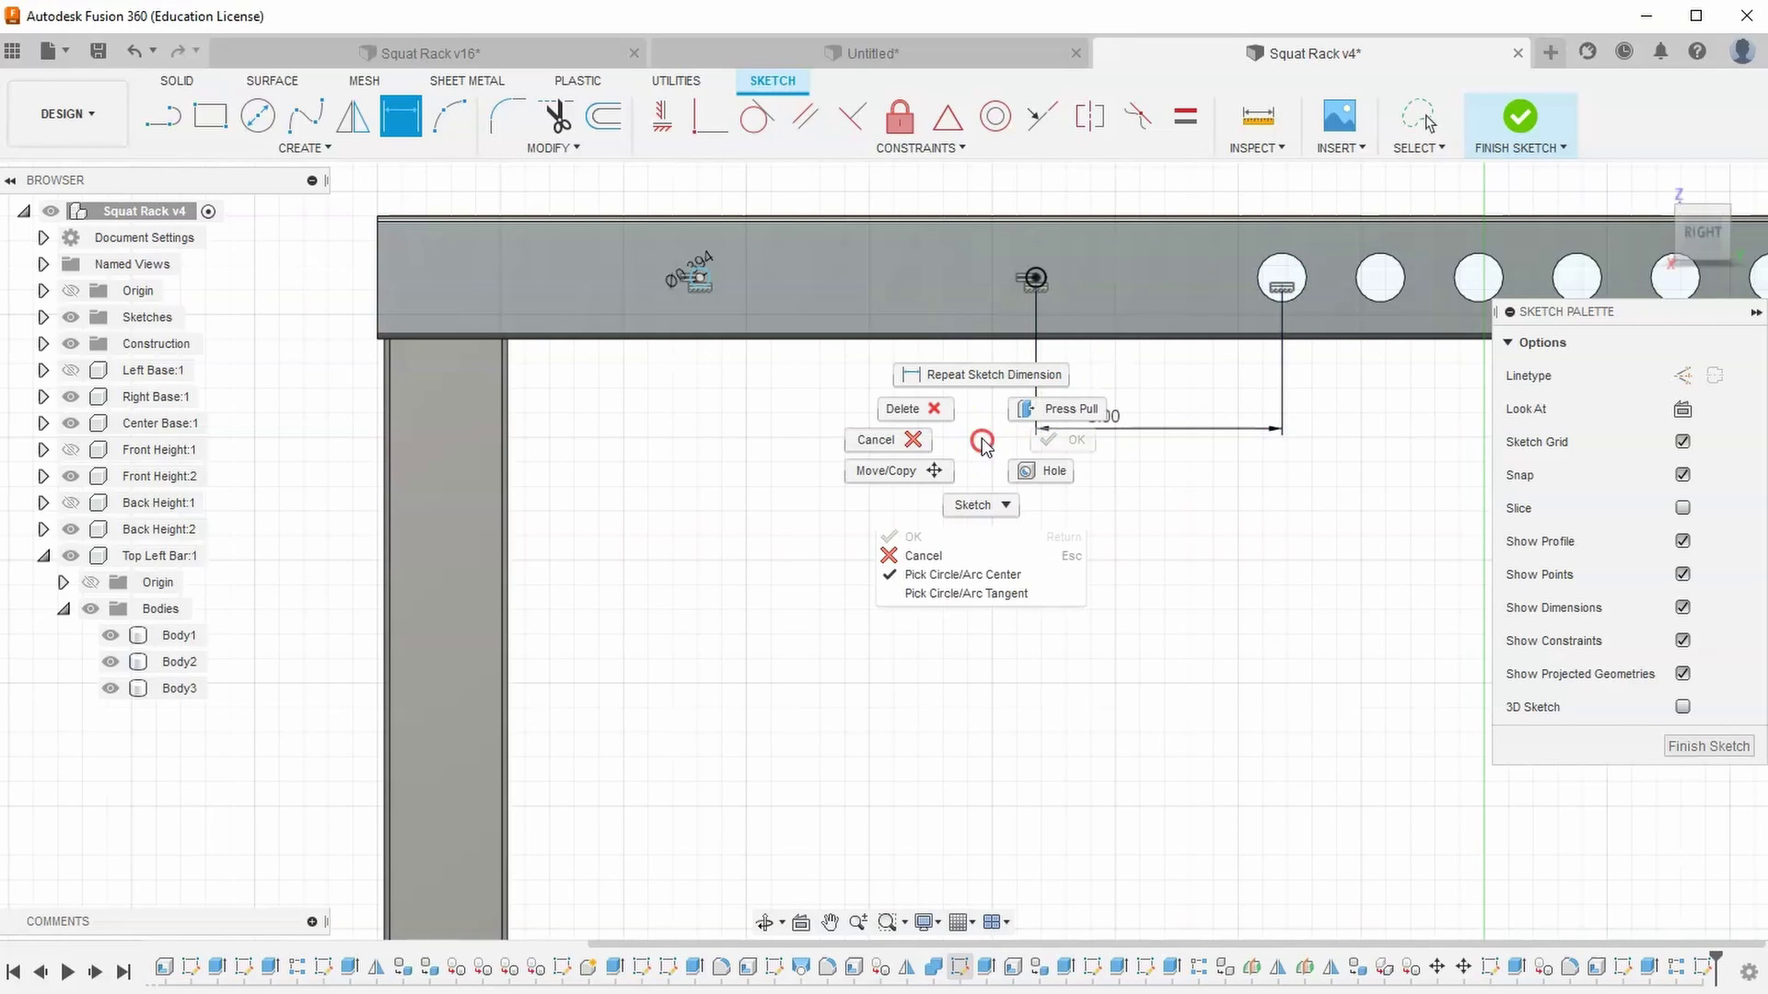
{"action": "left_click", "coordinate": [915, 442]}
Move the outer small circle back toward the beam's end, checking its place against the reference photo
{"action": "left_click_drag", "start_coordinate": [703, 288], "coordinate": [571, 283]}
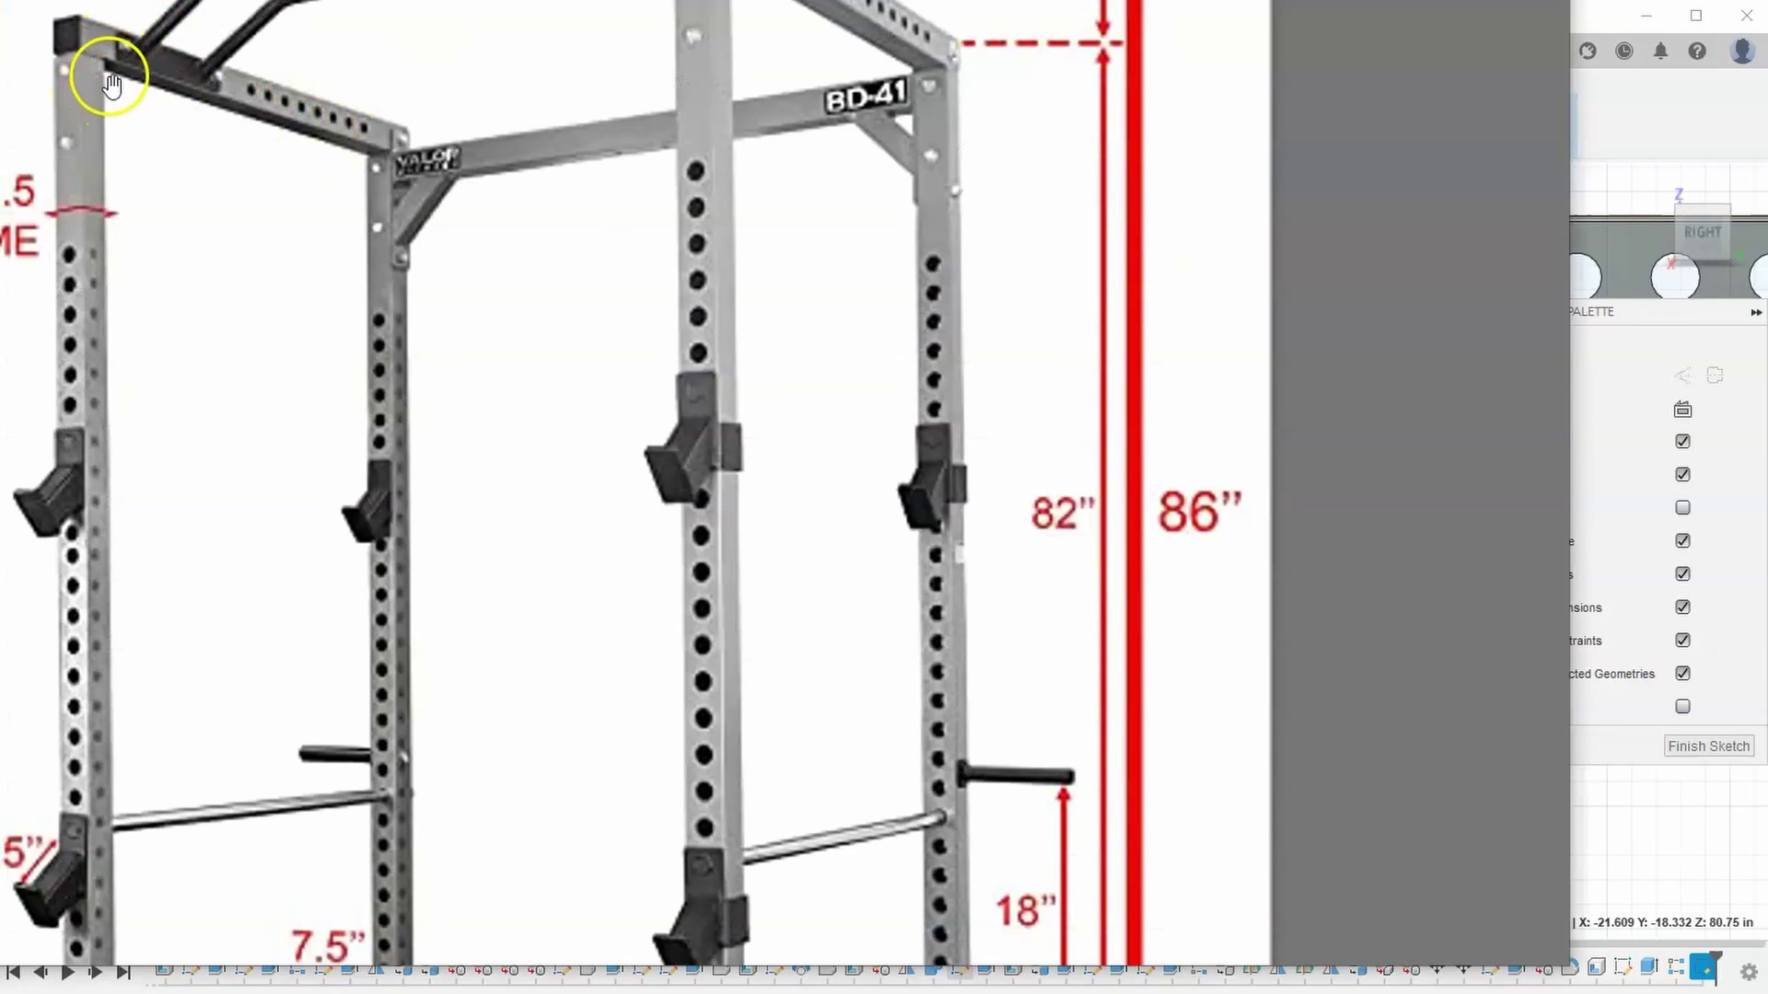
{"action": "left_click", "coordinate": [1604, 155]}
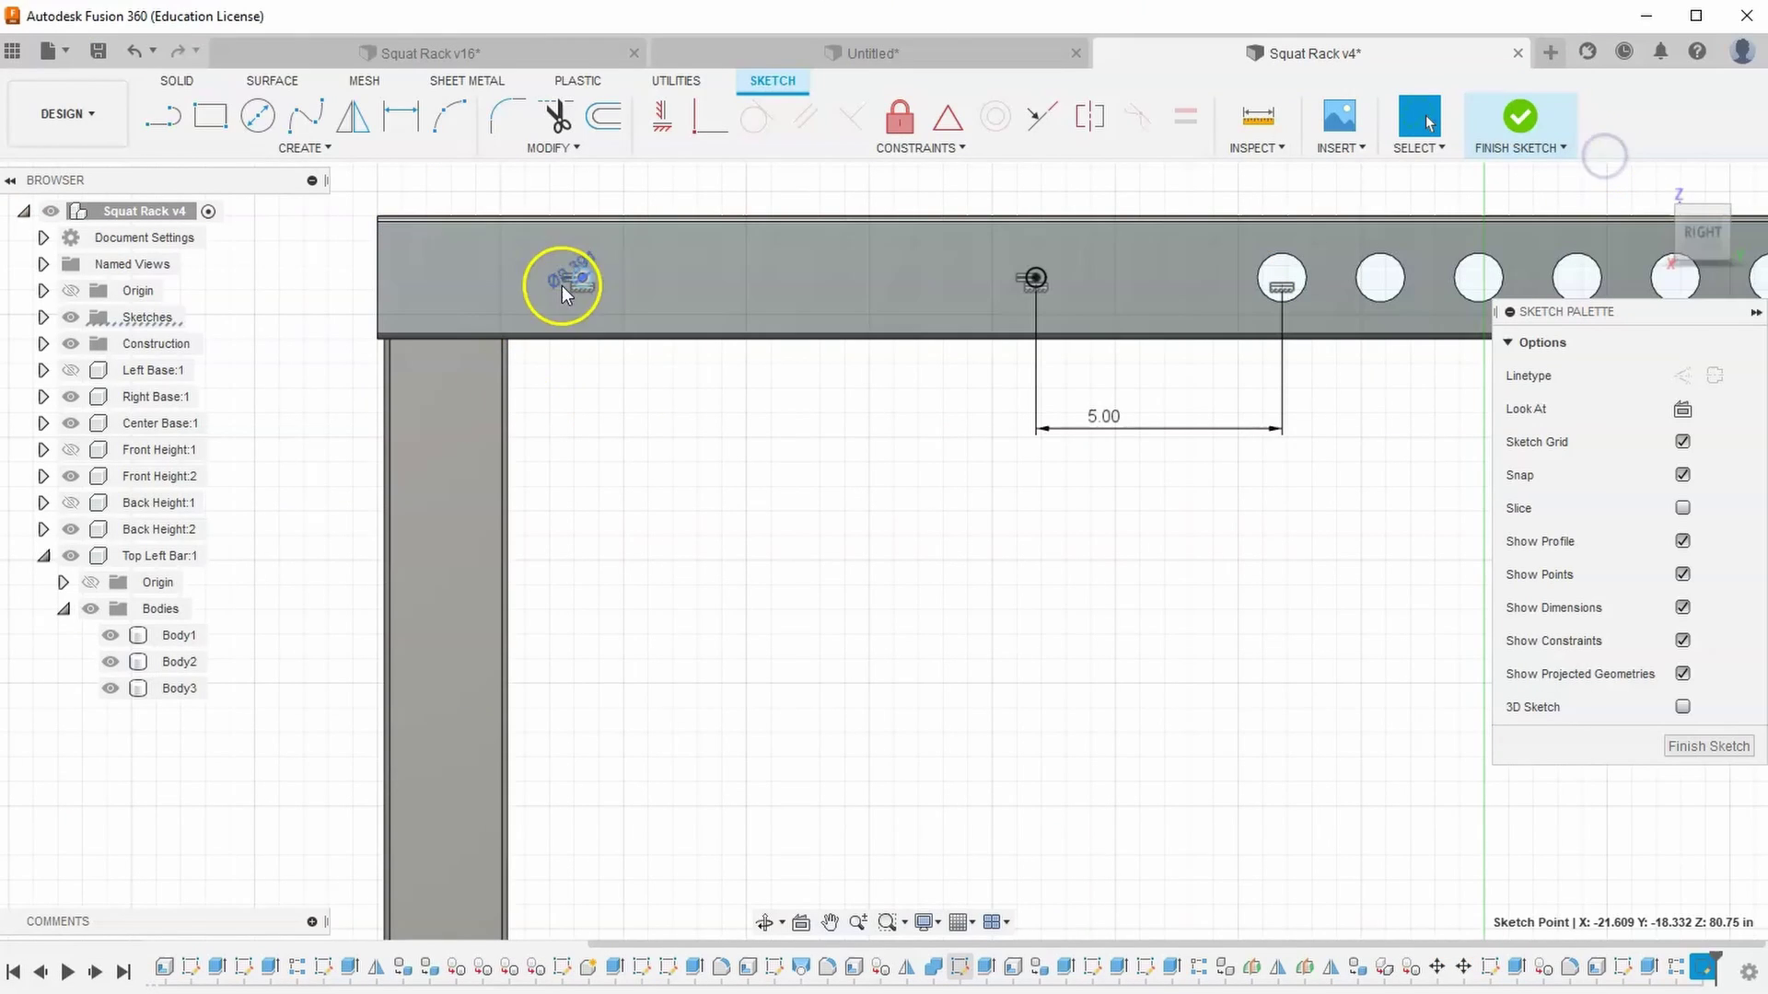
{"action": "left_click", "coordinate": [594, 217]}
Set a 9 in dimension between the centers of the two small circles and finish the sketch
{"action": "left_click", "coordinate": [400, 116]}
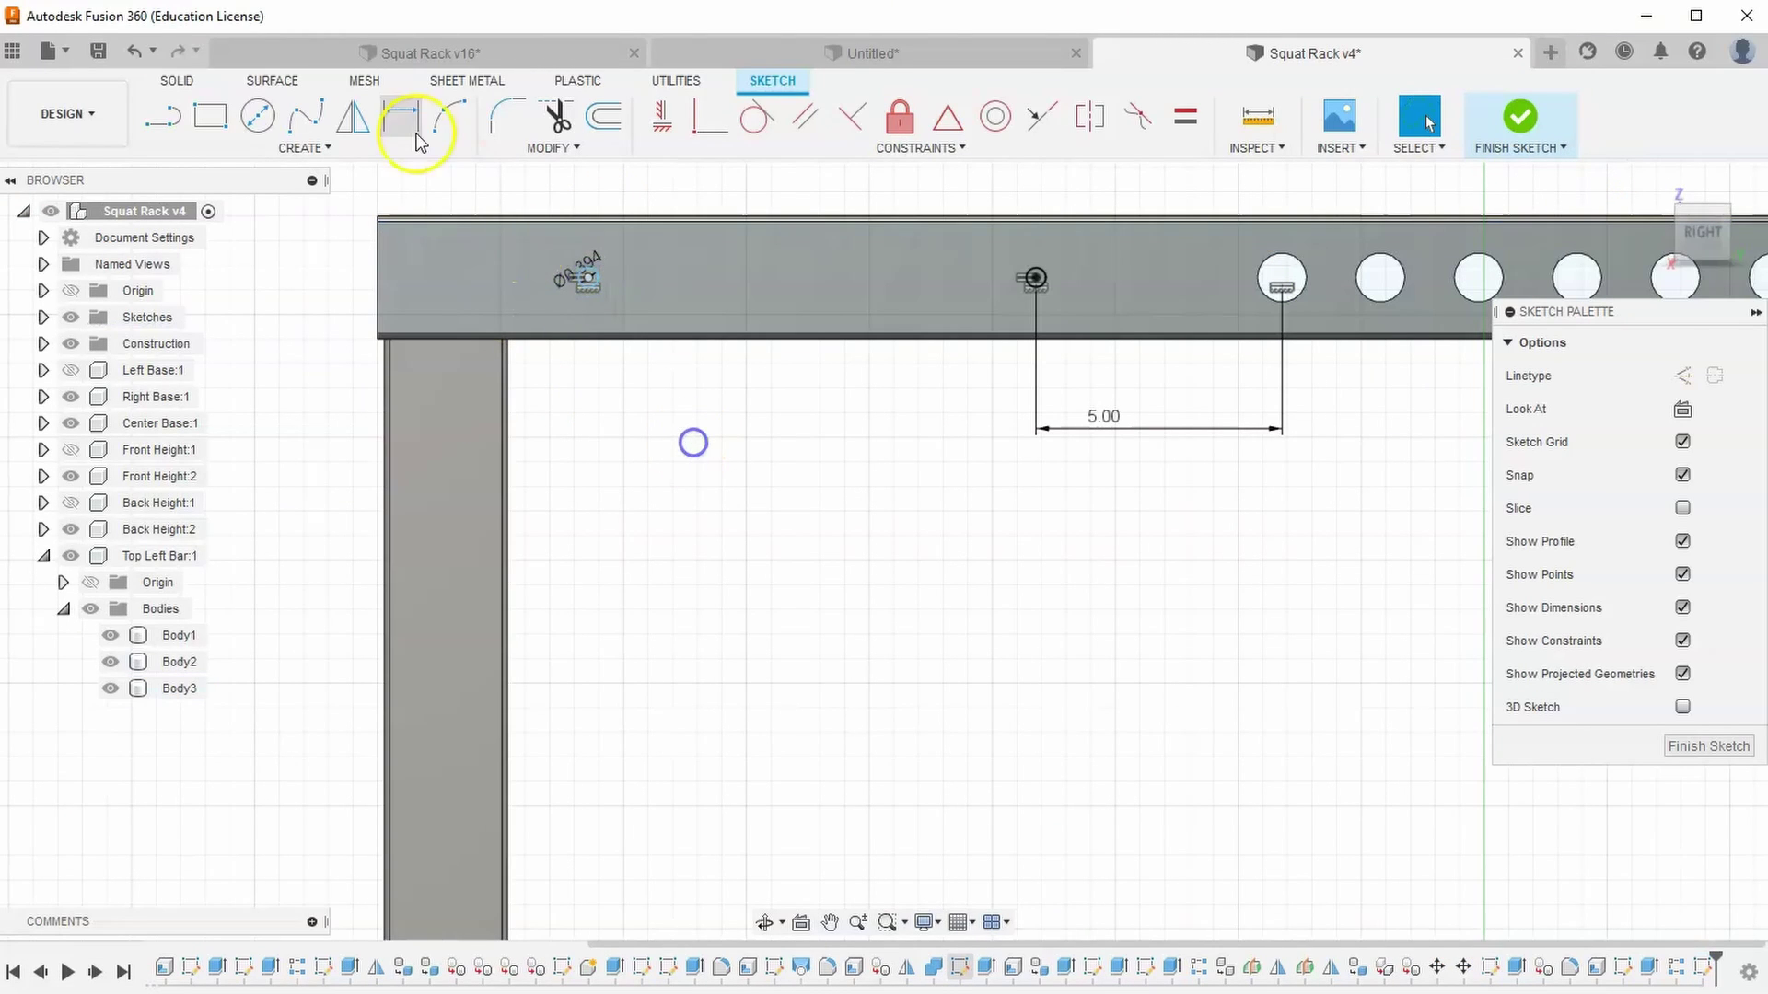
{"action": "left_click", "coordinate": [582, 276]}
{"action": "left_click", "coordinate": [1036, 278]}
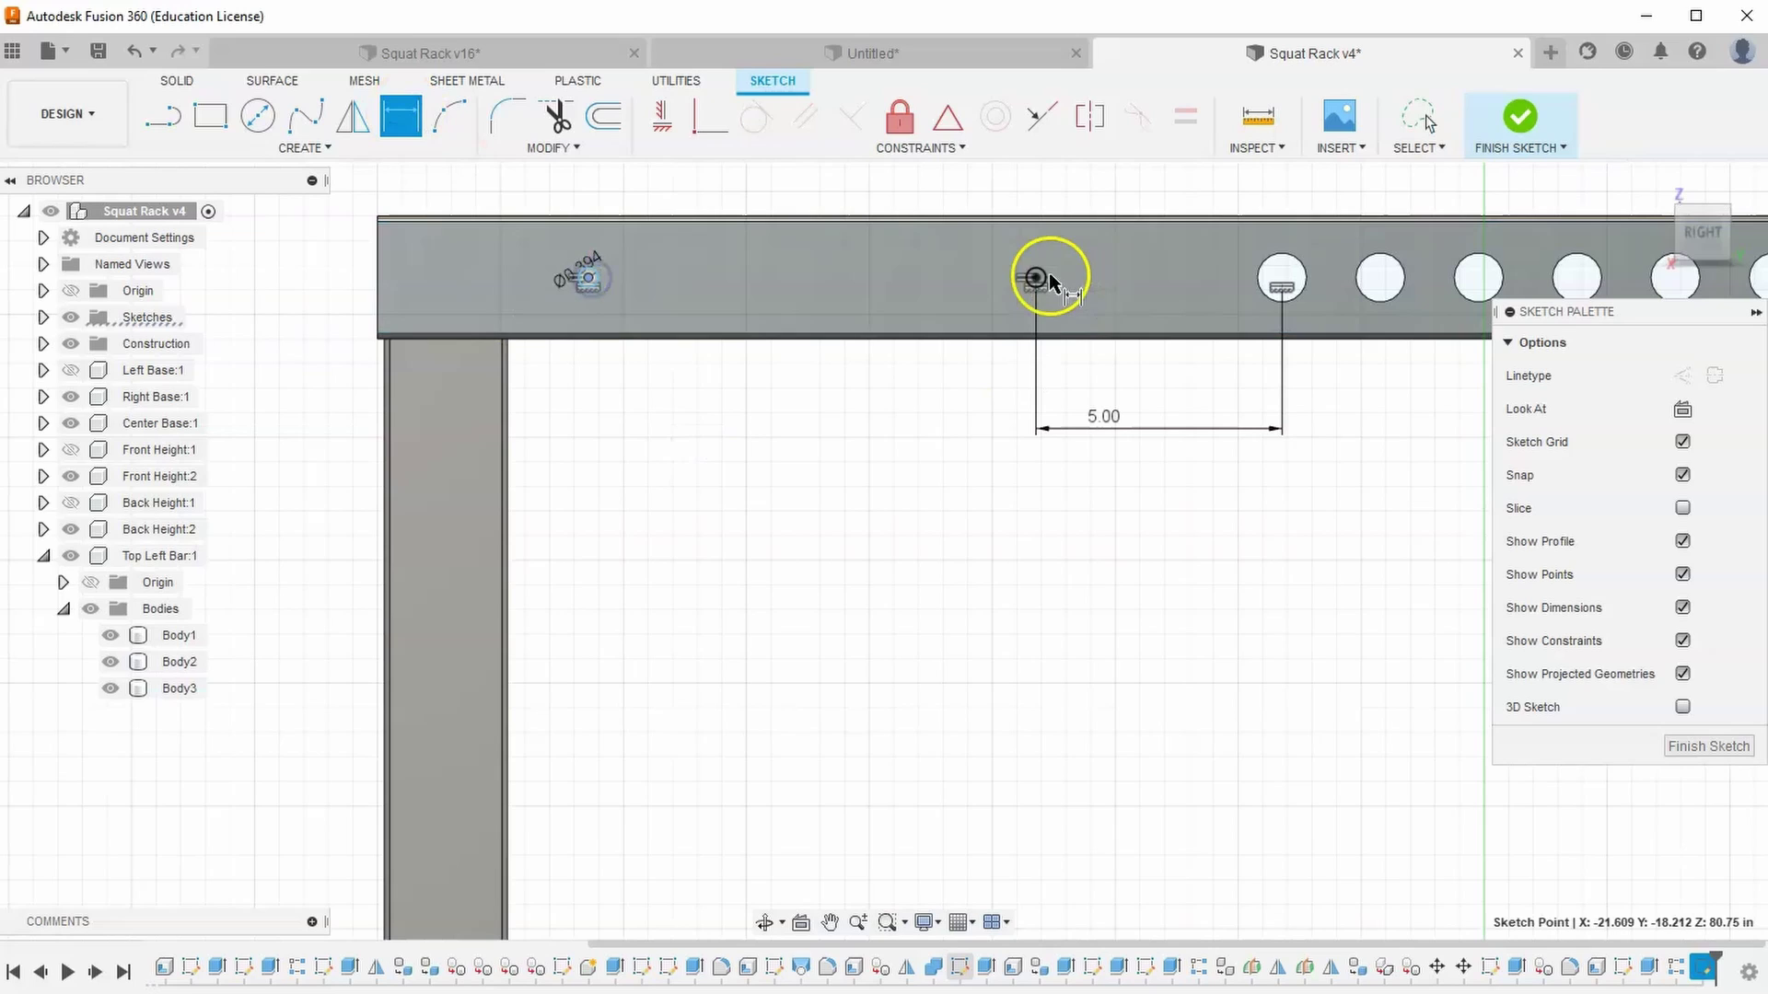
{"action": "left_click", "coordinate": [880, 437]}
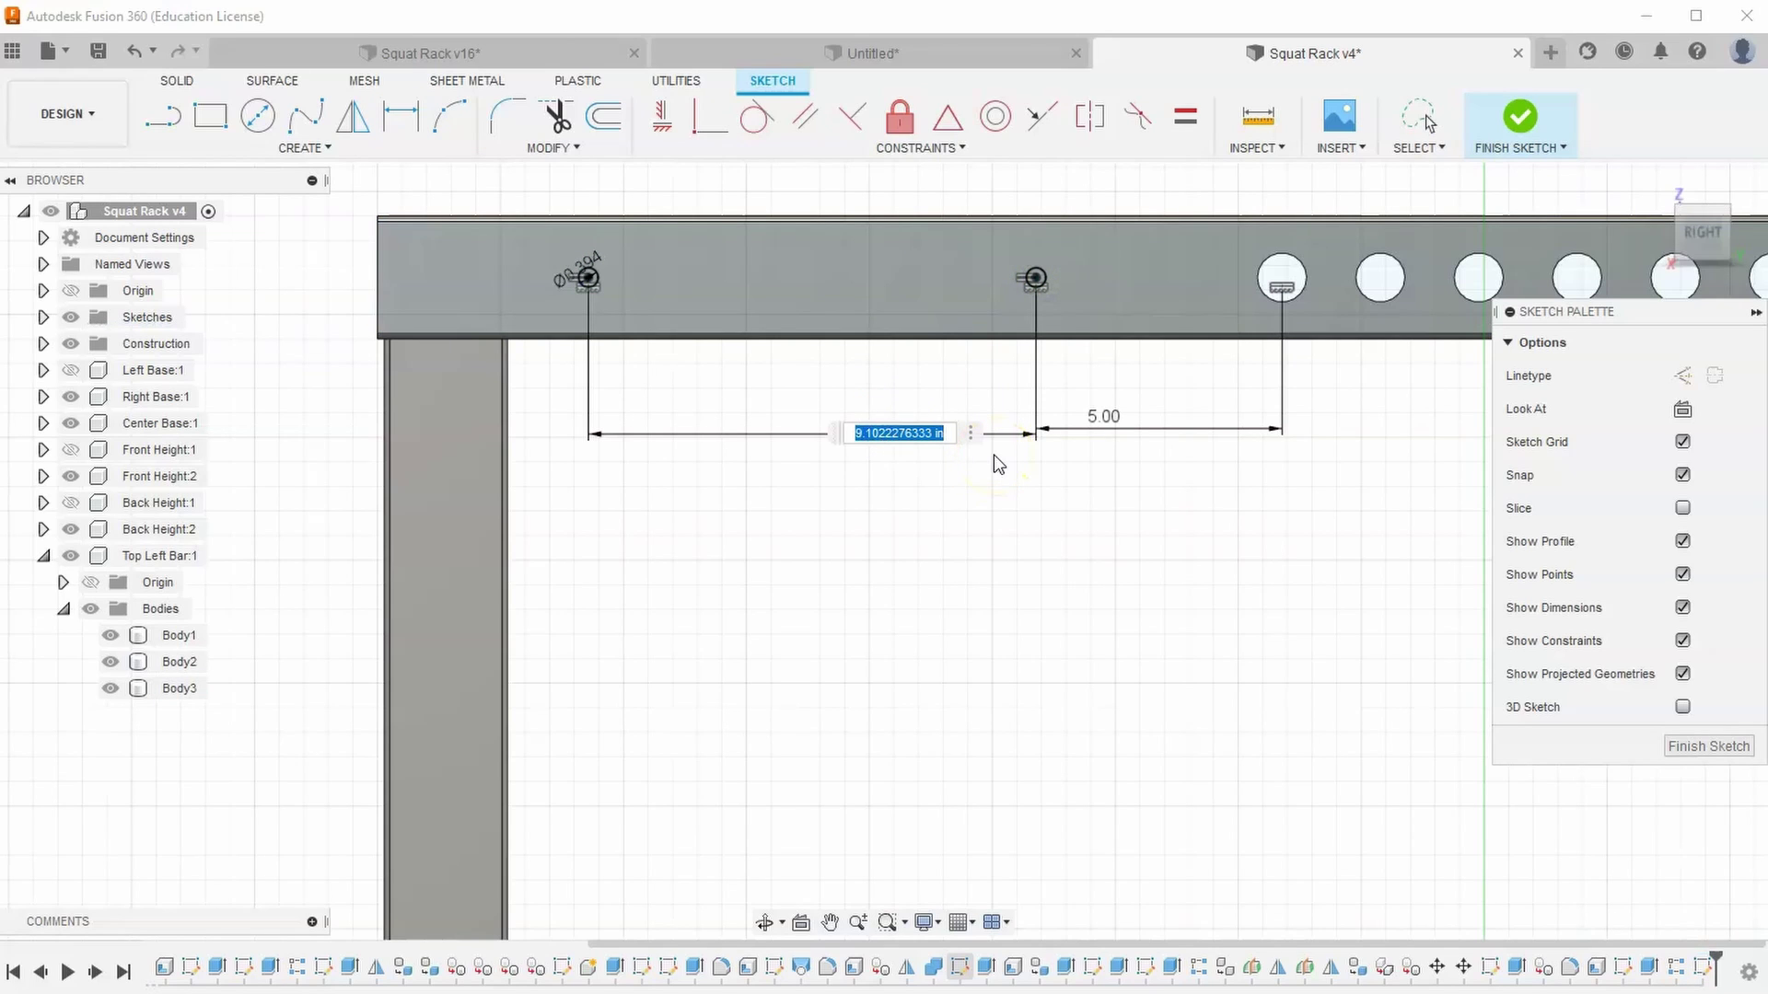
{"action": "type", "text": "9"}
{"action": "key", "text": "Return"}
{"action": "right_click", "coordinate": [859, 463]}
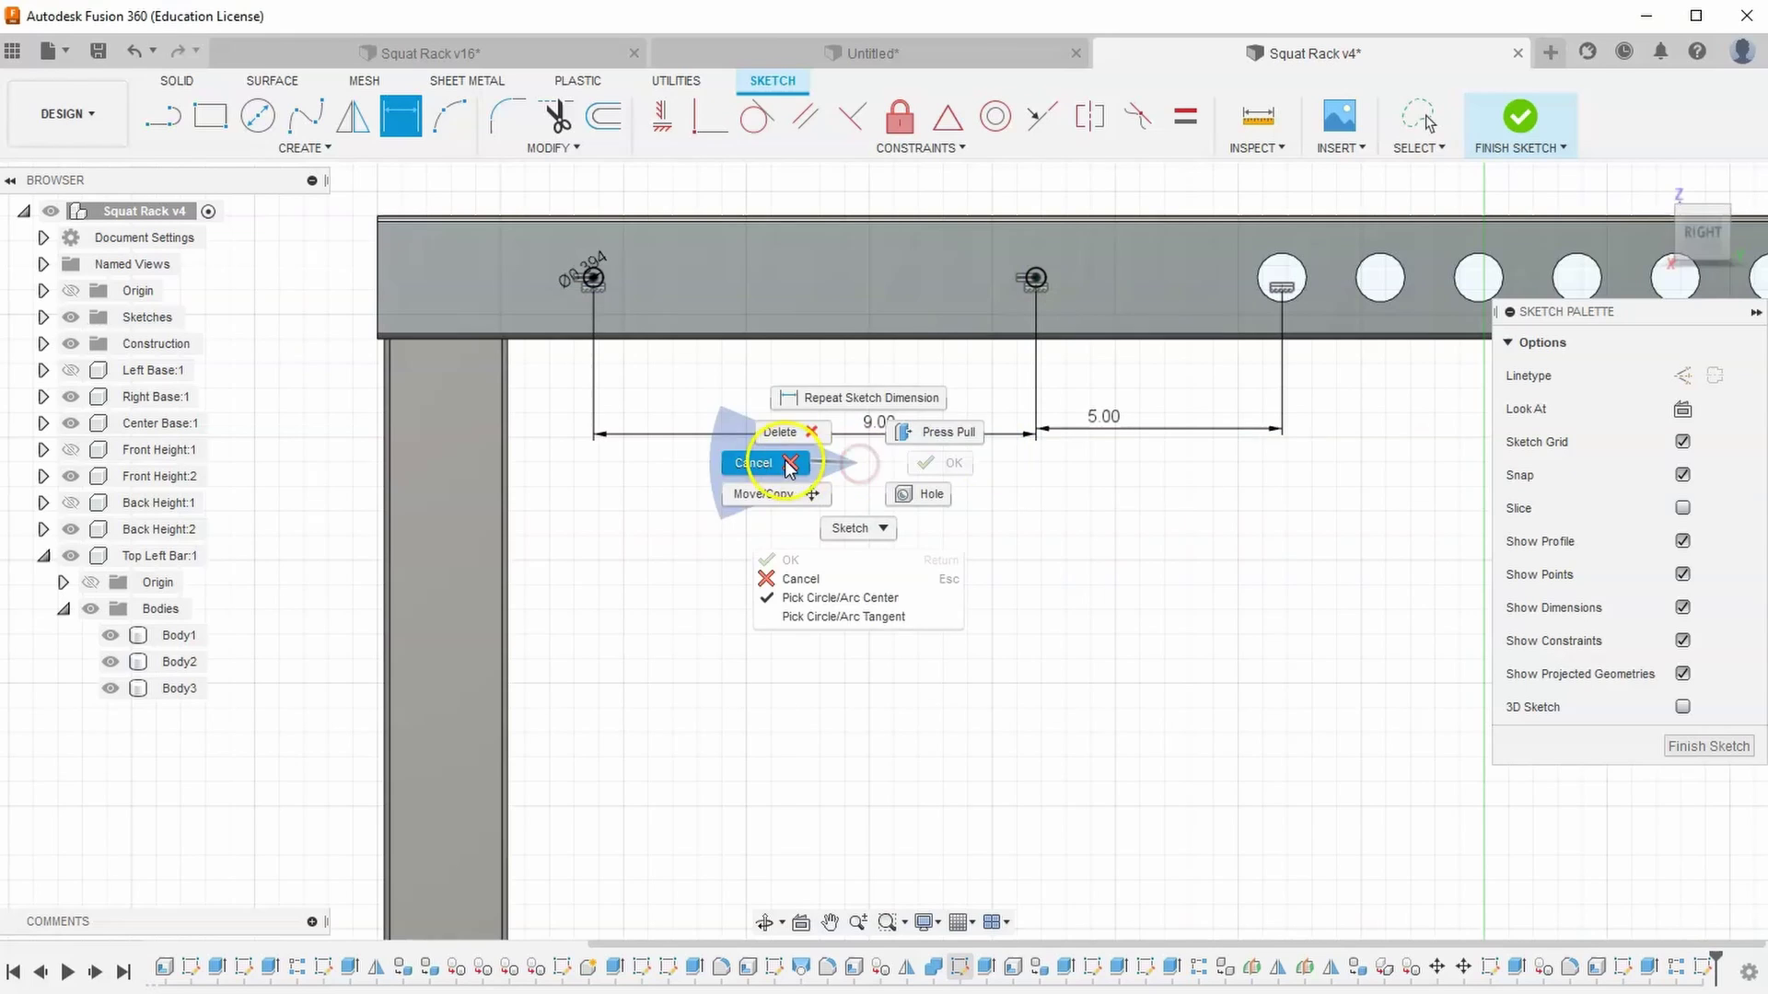
{"action": "left_click", "coordinate": [789, 465]}
{"action": "left_click", "coordinate": [1536, 118]}
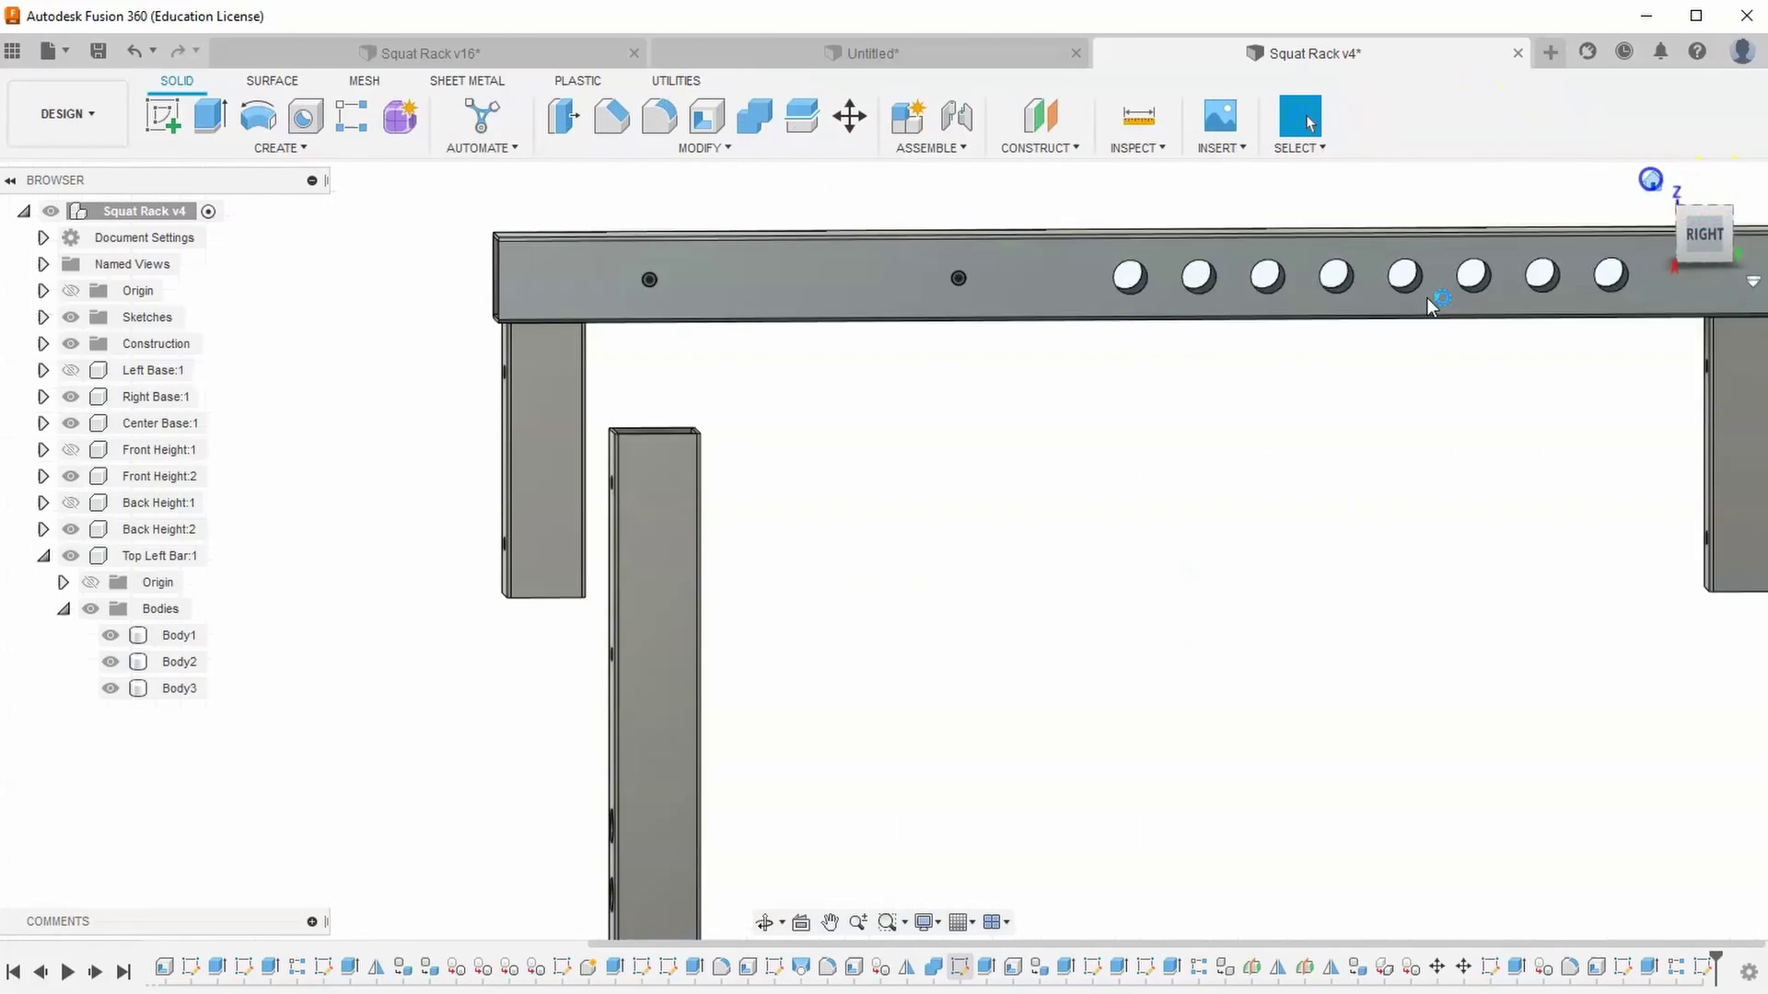
{"action": "scroll", "coordinate": [697, 366], "scroll_direction": "up", "scroll_amount": 2}
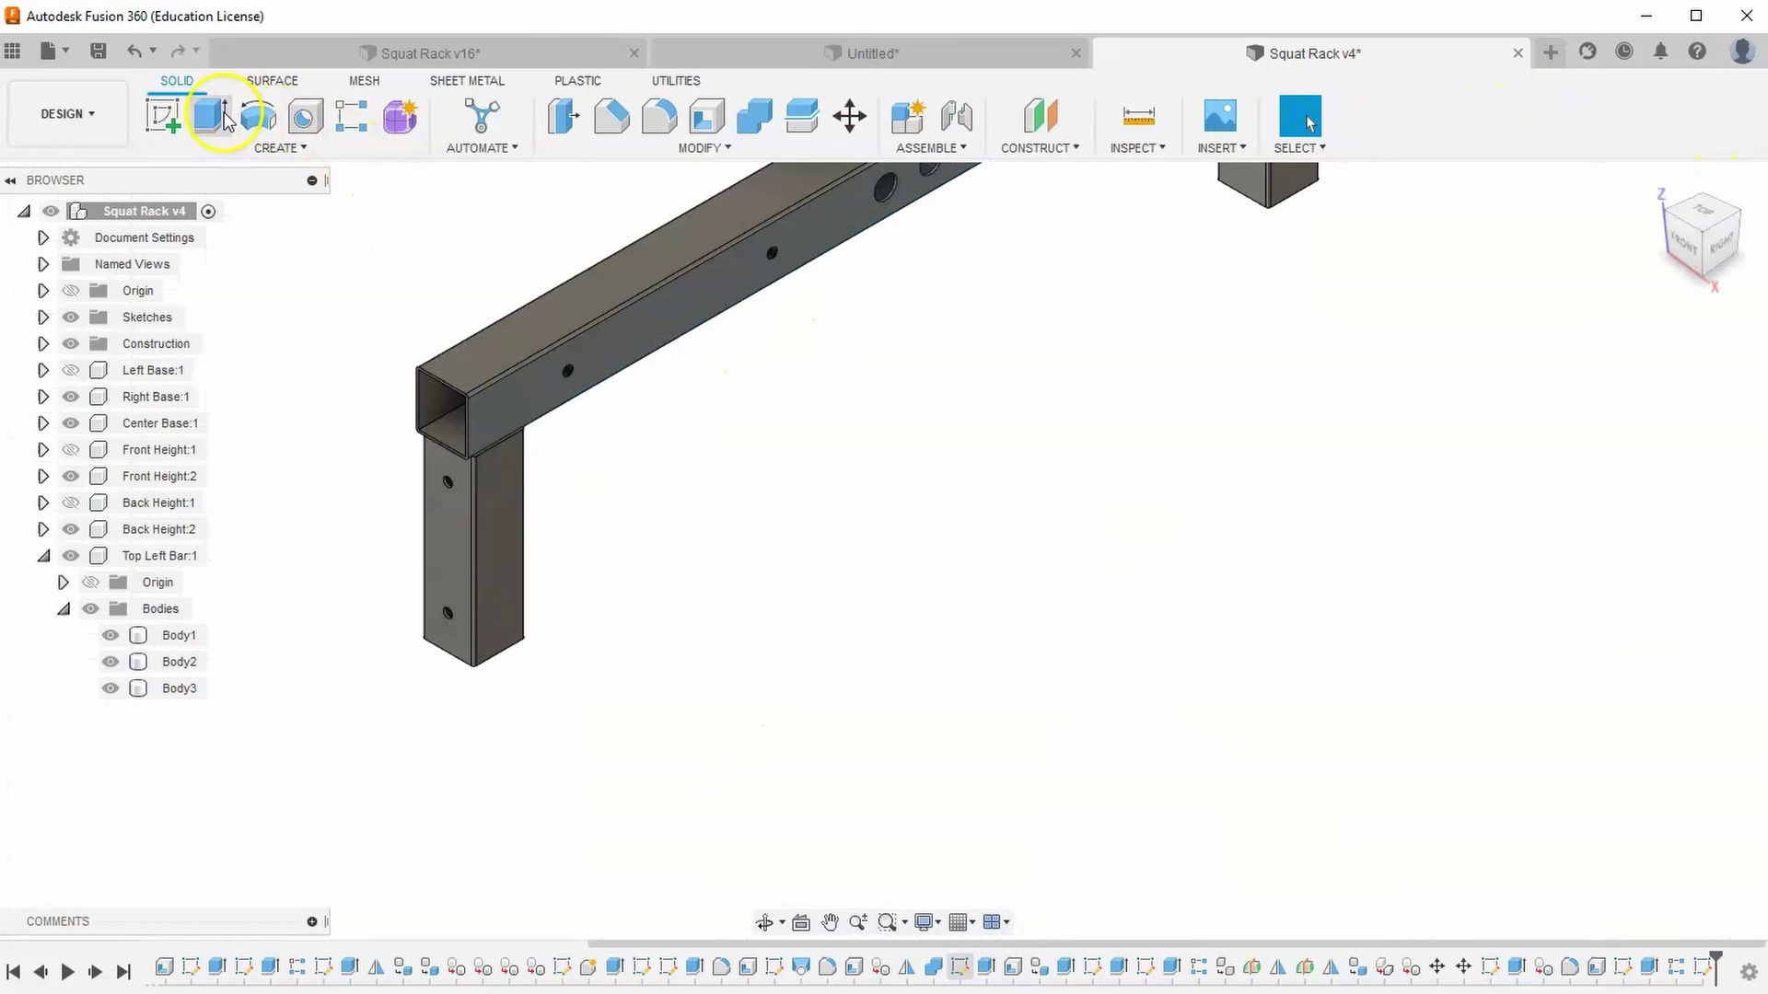
Extrude-cut the two small circles -6 in through the Top Left Bar and compare the bolt holes with the reference photo
{"action": "left_click", "coordinate": [223, 120]}
{"action": "left_click", "coordinate": [770, 257]}
{"action": "scroll", "coordinate": [774, 253], "scroll_direction": "up", "scroll_amount": 2}
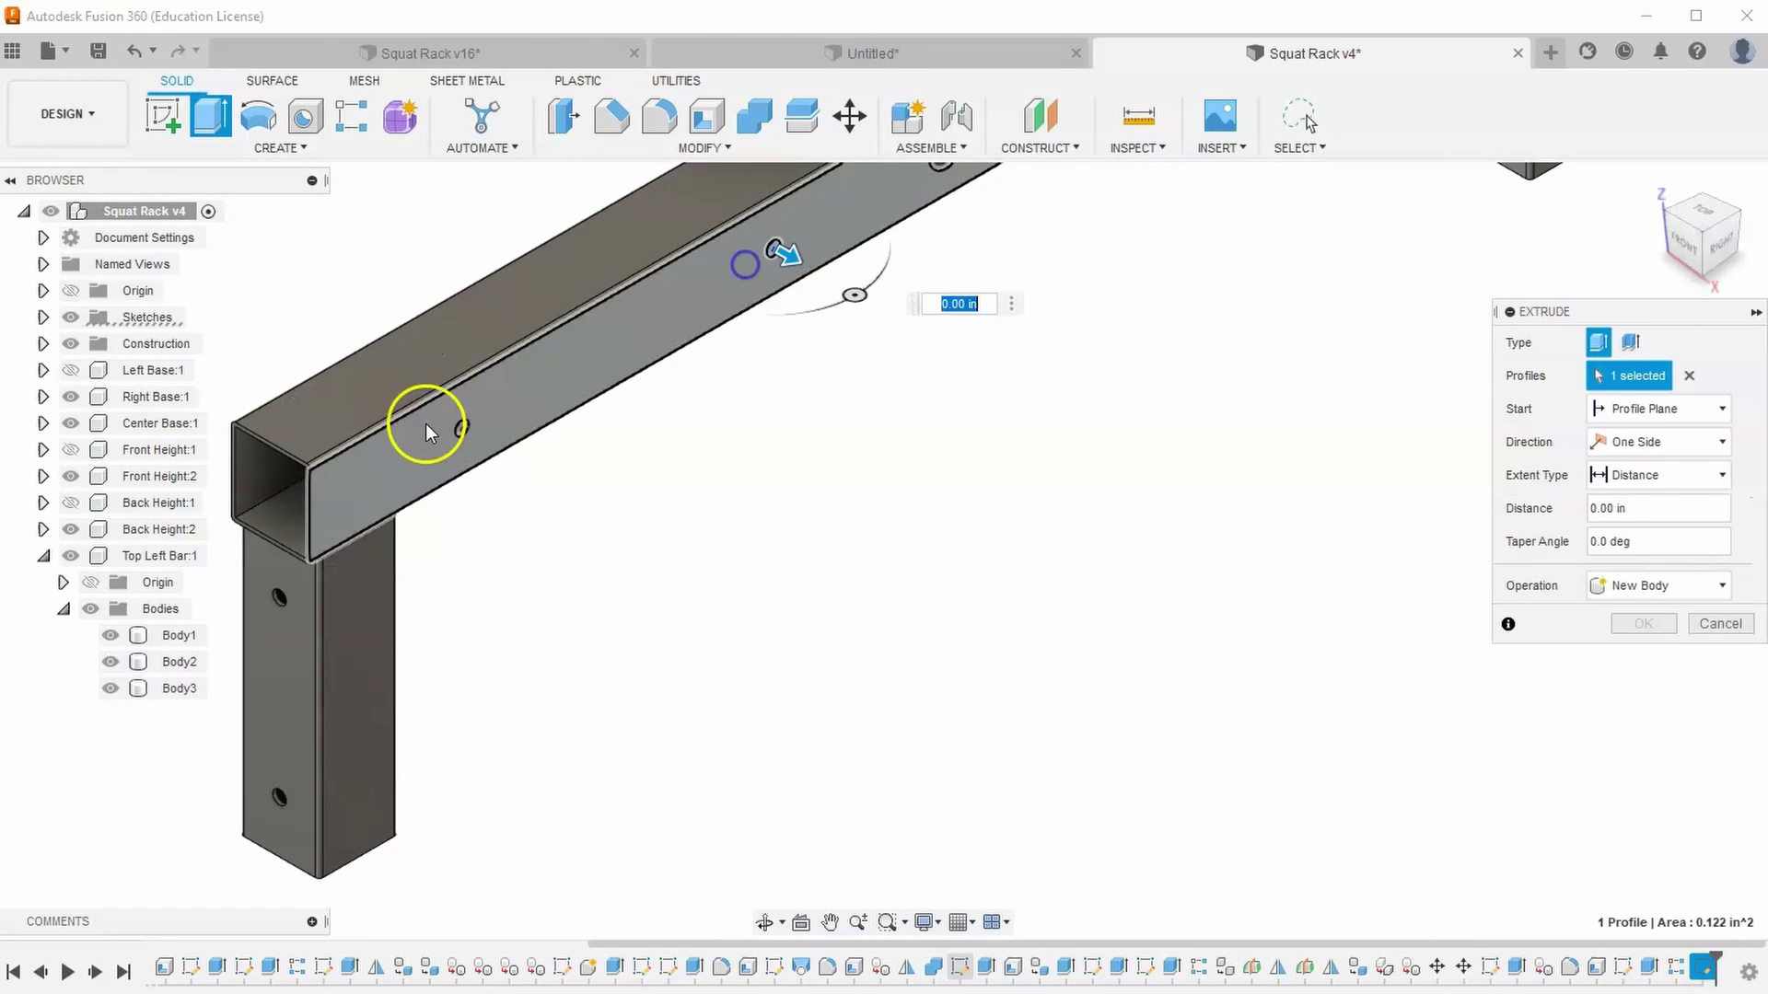
{"action": "left_click", "coordinate": [461, 427]}
{"action": "left_click_drag", "start_coordinate": [467, 433], "coordinate": [238, 296]}
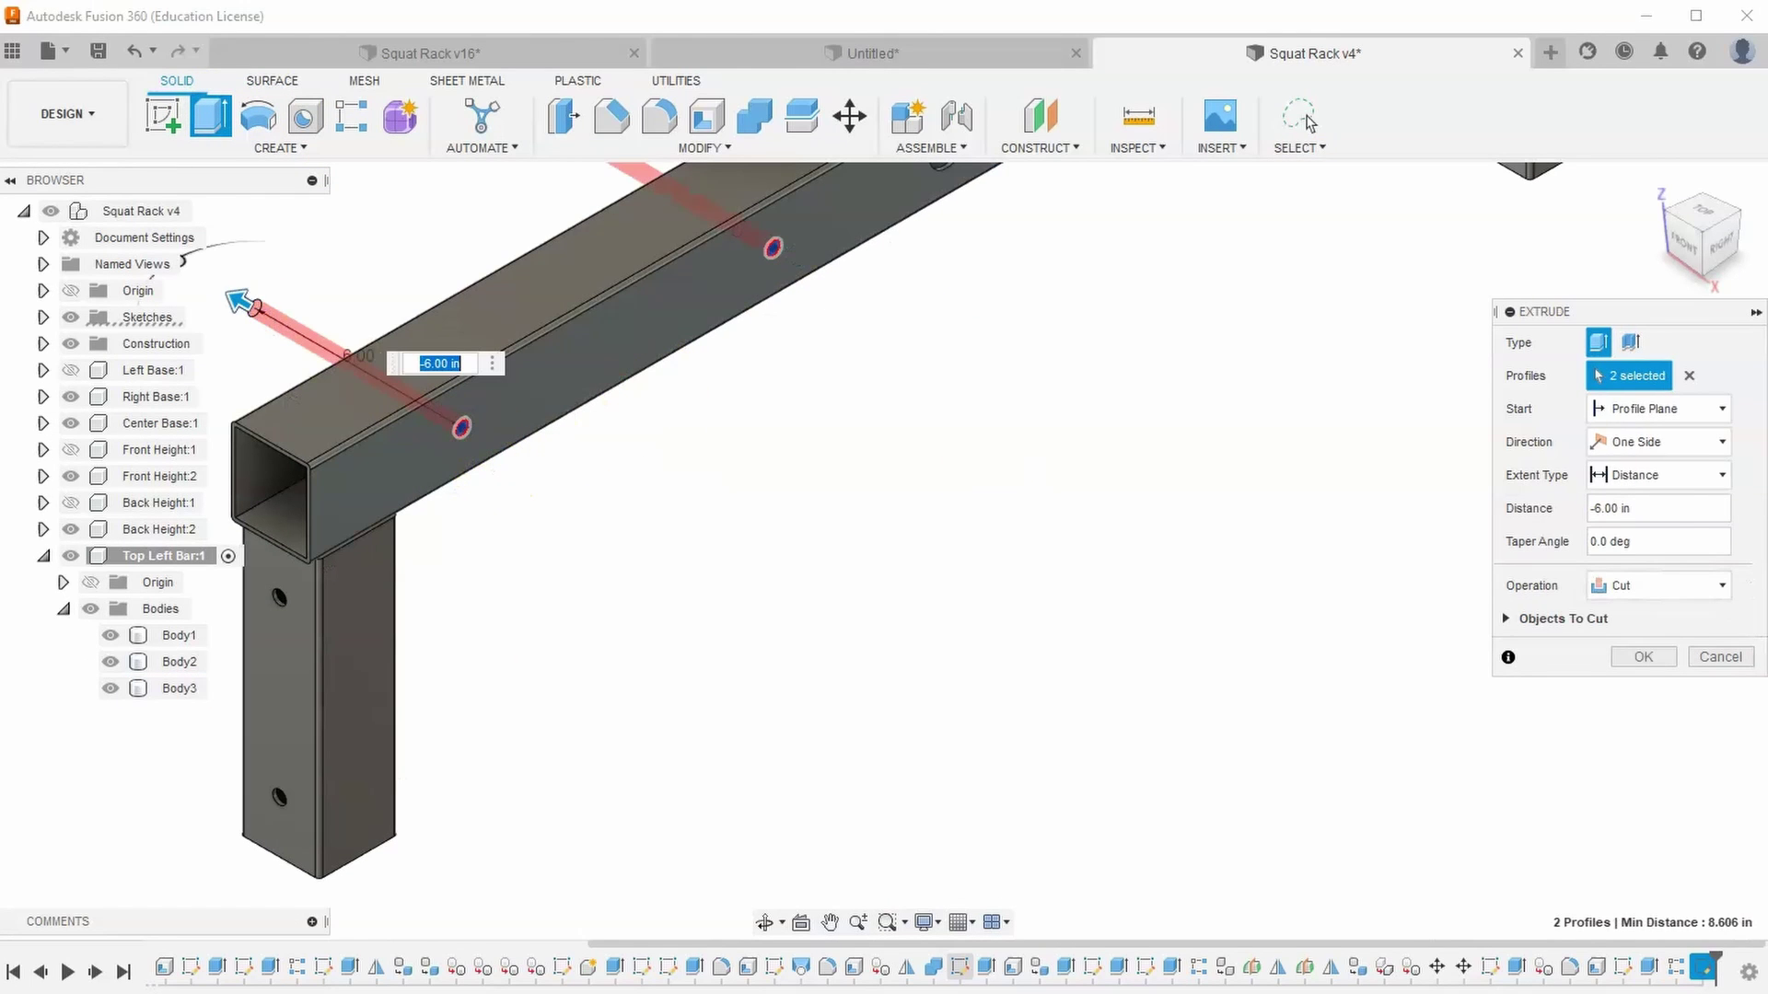
{"action": "left_click", "coordinate": [1614, 661]}
{"action": "scroll", "coordinate": [910, 538], "scroll_direction": "down", "scroll_amount": 2}
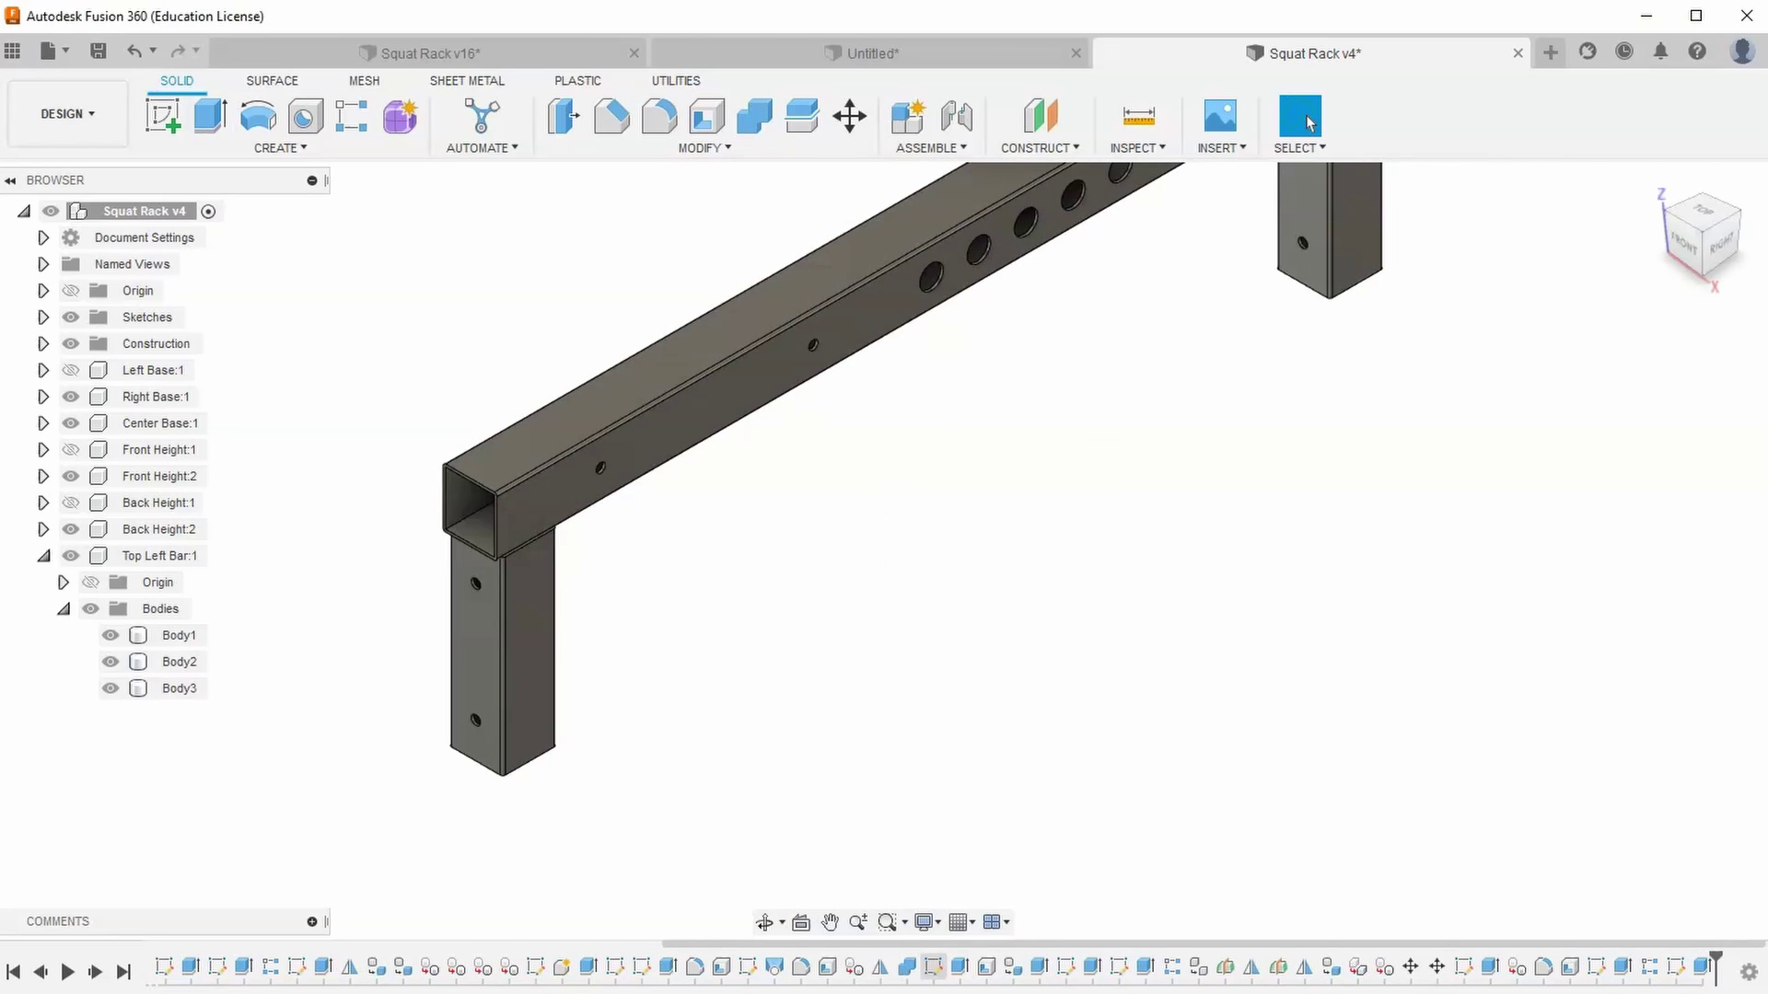
{"action": "key", "text": "alt+Tab"}
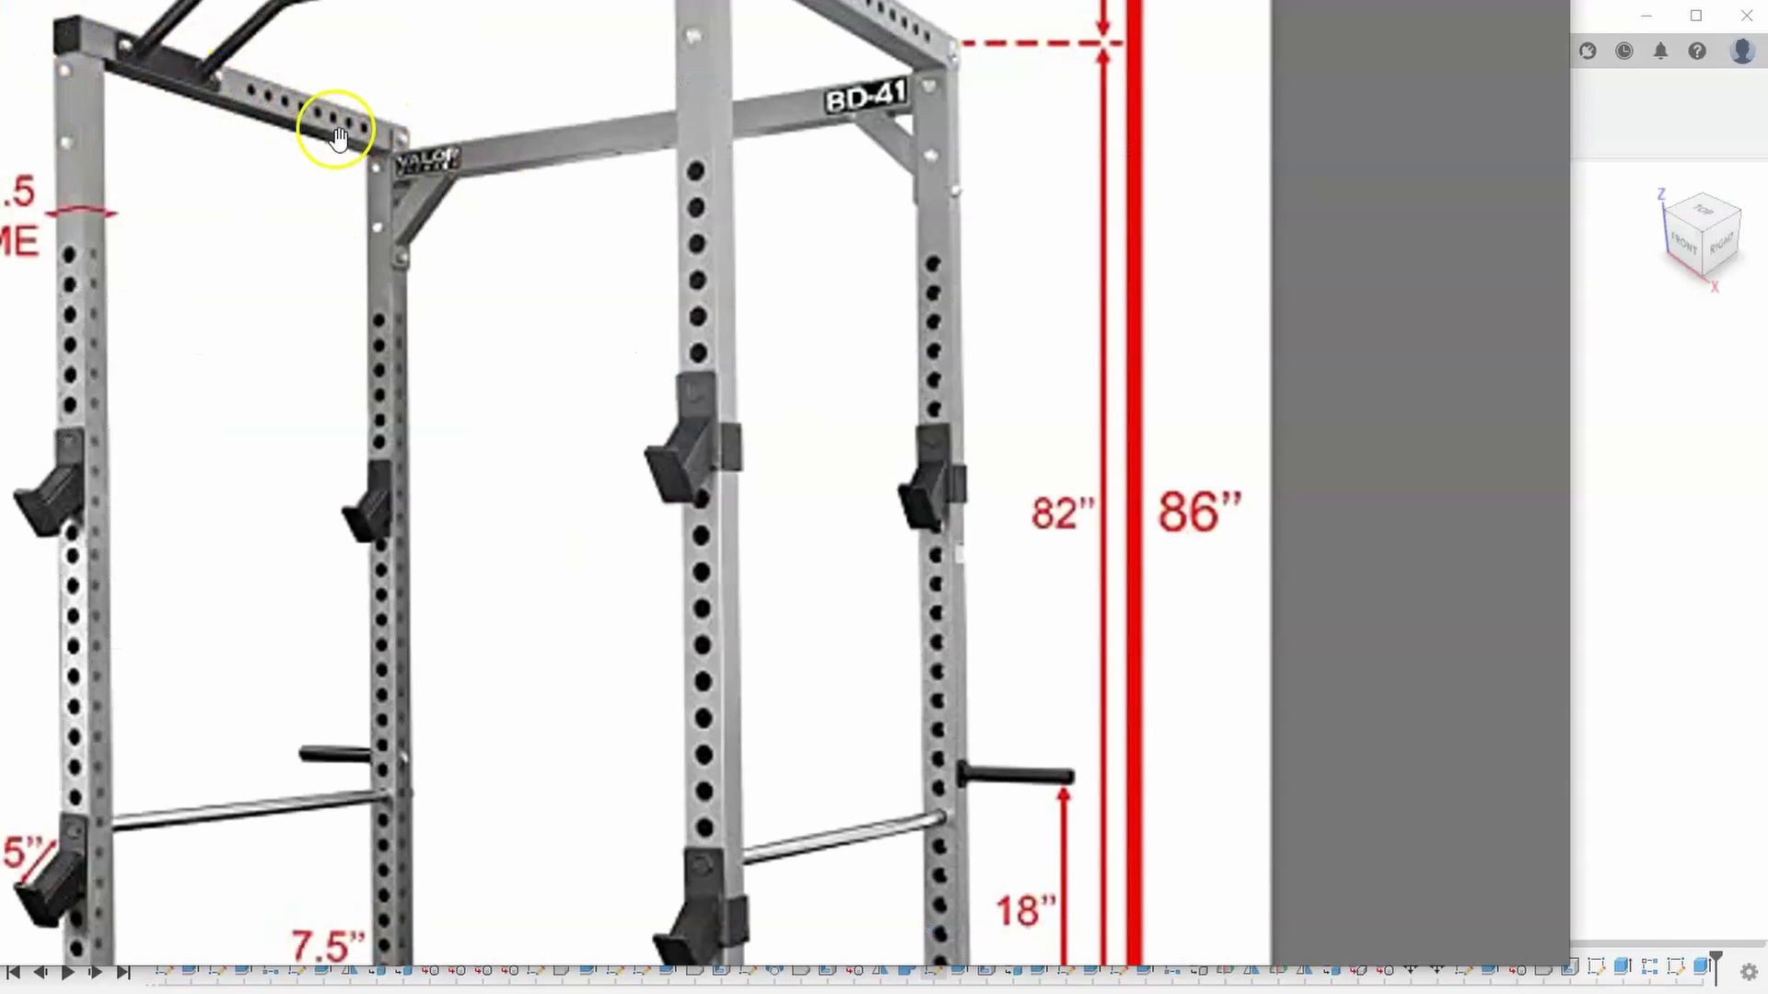
{"action": "left_click", "coordinate": [1612, 440]}
{"action": "scroll", "coordinate": [915, 438], "scroll_direction": "down", "scroll_amount": 2}
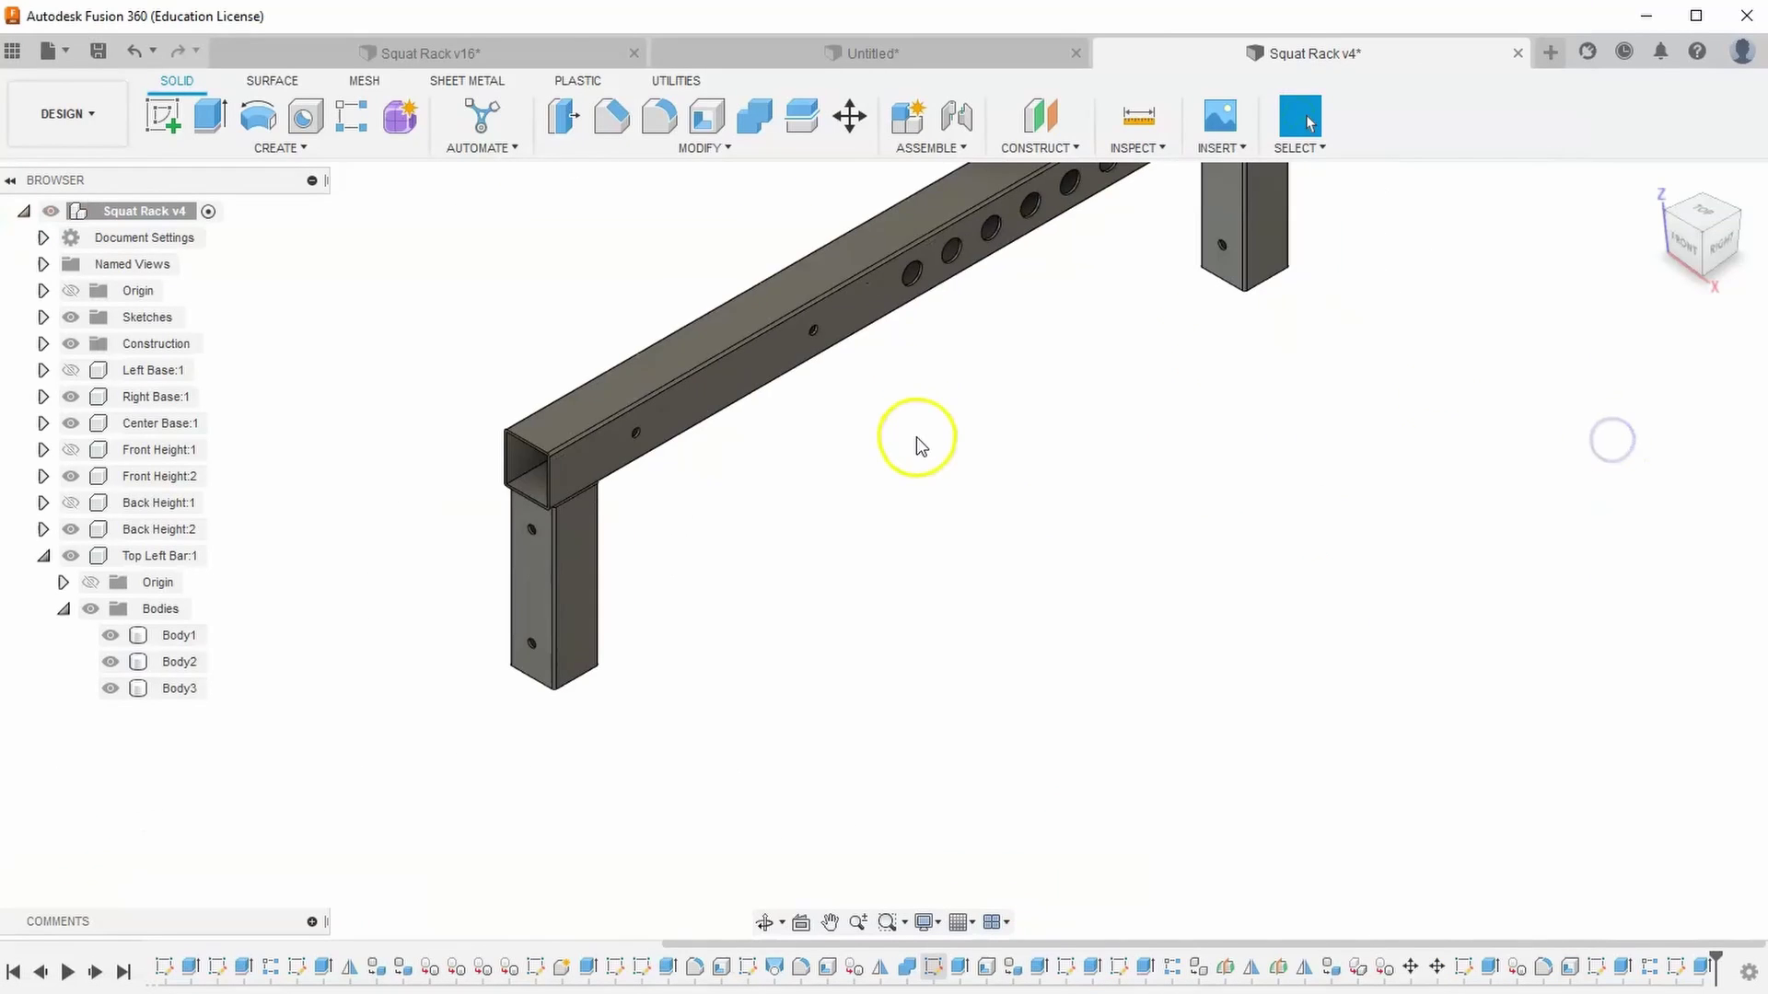
Mirror the Top Left Bar component across the vertical origin plane midway between the rack's left and right sides
{"action": "middle_click_drag", "start_coordinate": [915, 439], "coordinate": [755, 468]}
{"action": "scroll", "coordinate": [793, 431], "scroll_direction": "down", "scroll_amount": 3}
{"action": "scroll", "coordinate": [829, 392], "scroll_direction": "down", "scroll_amount": 1}
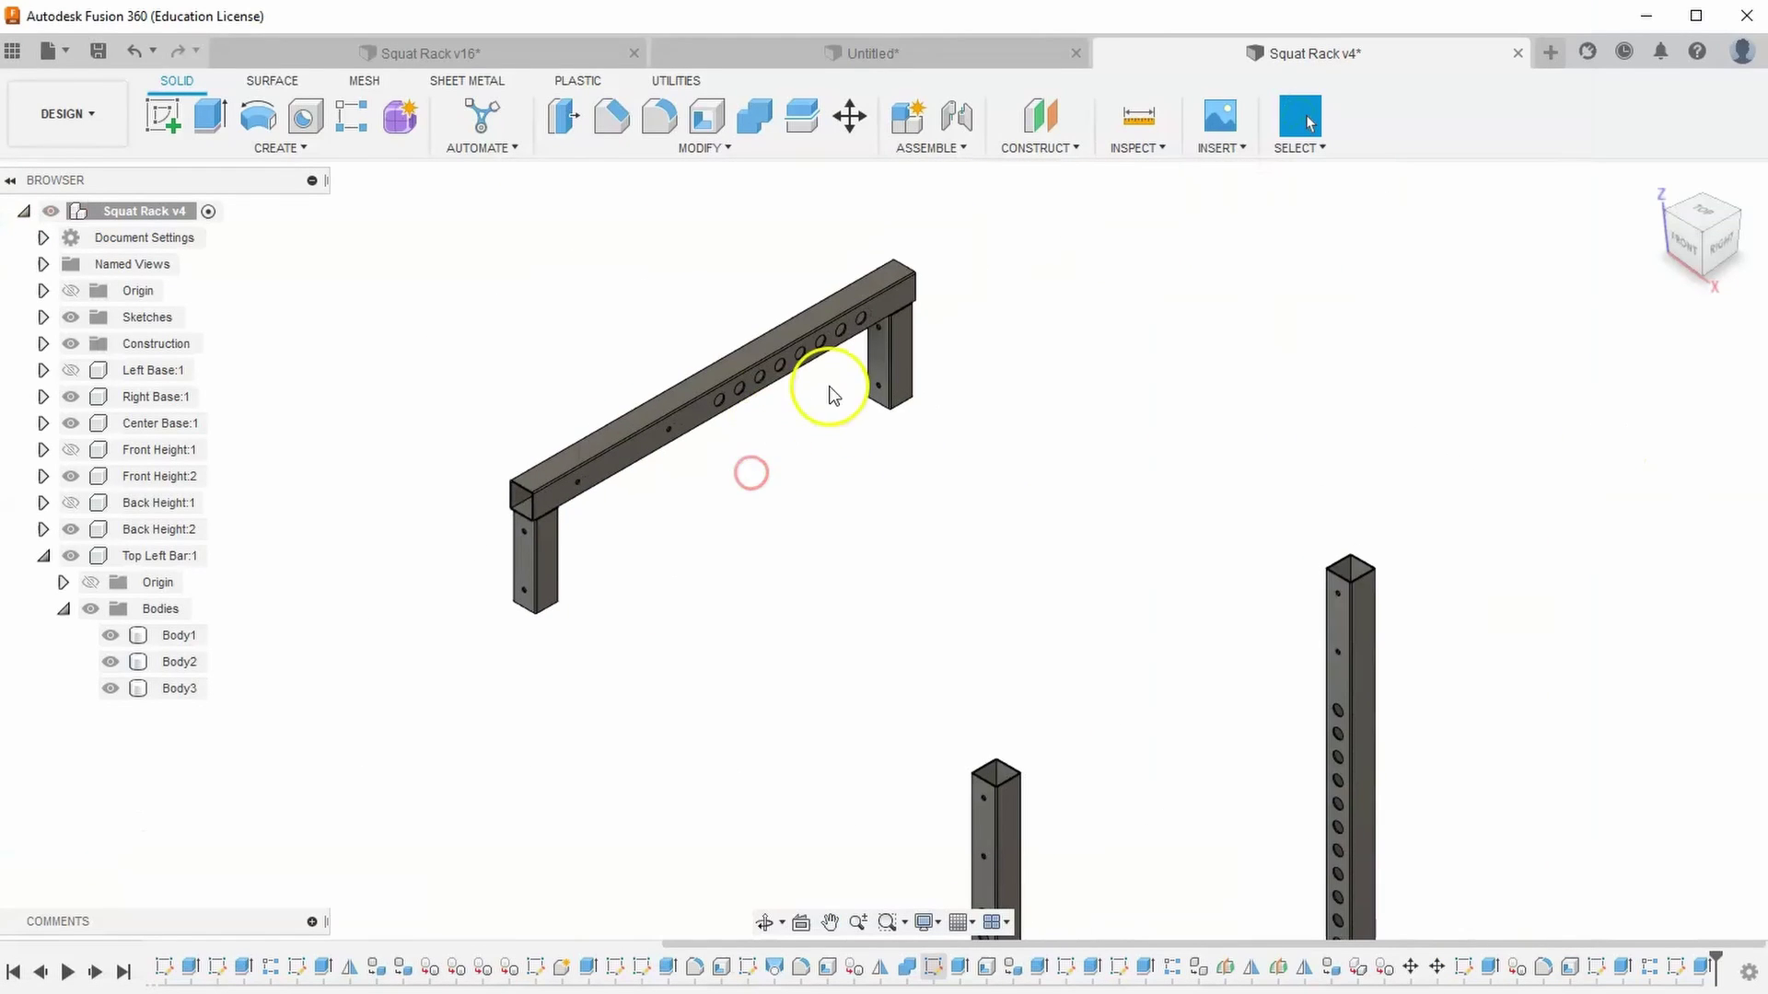
{"action": "left_click", "coordinate": [279, 150]}
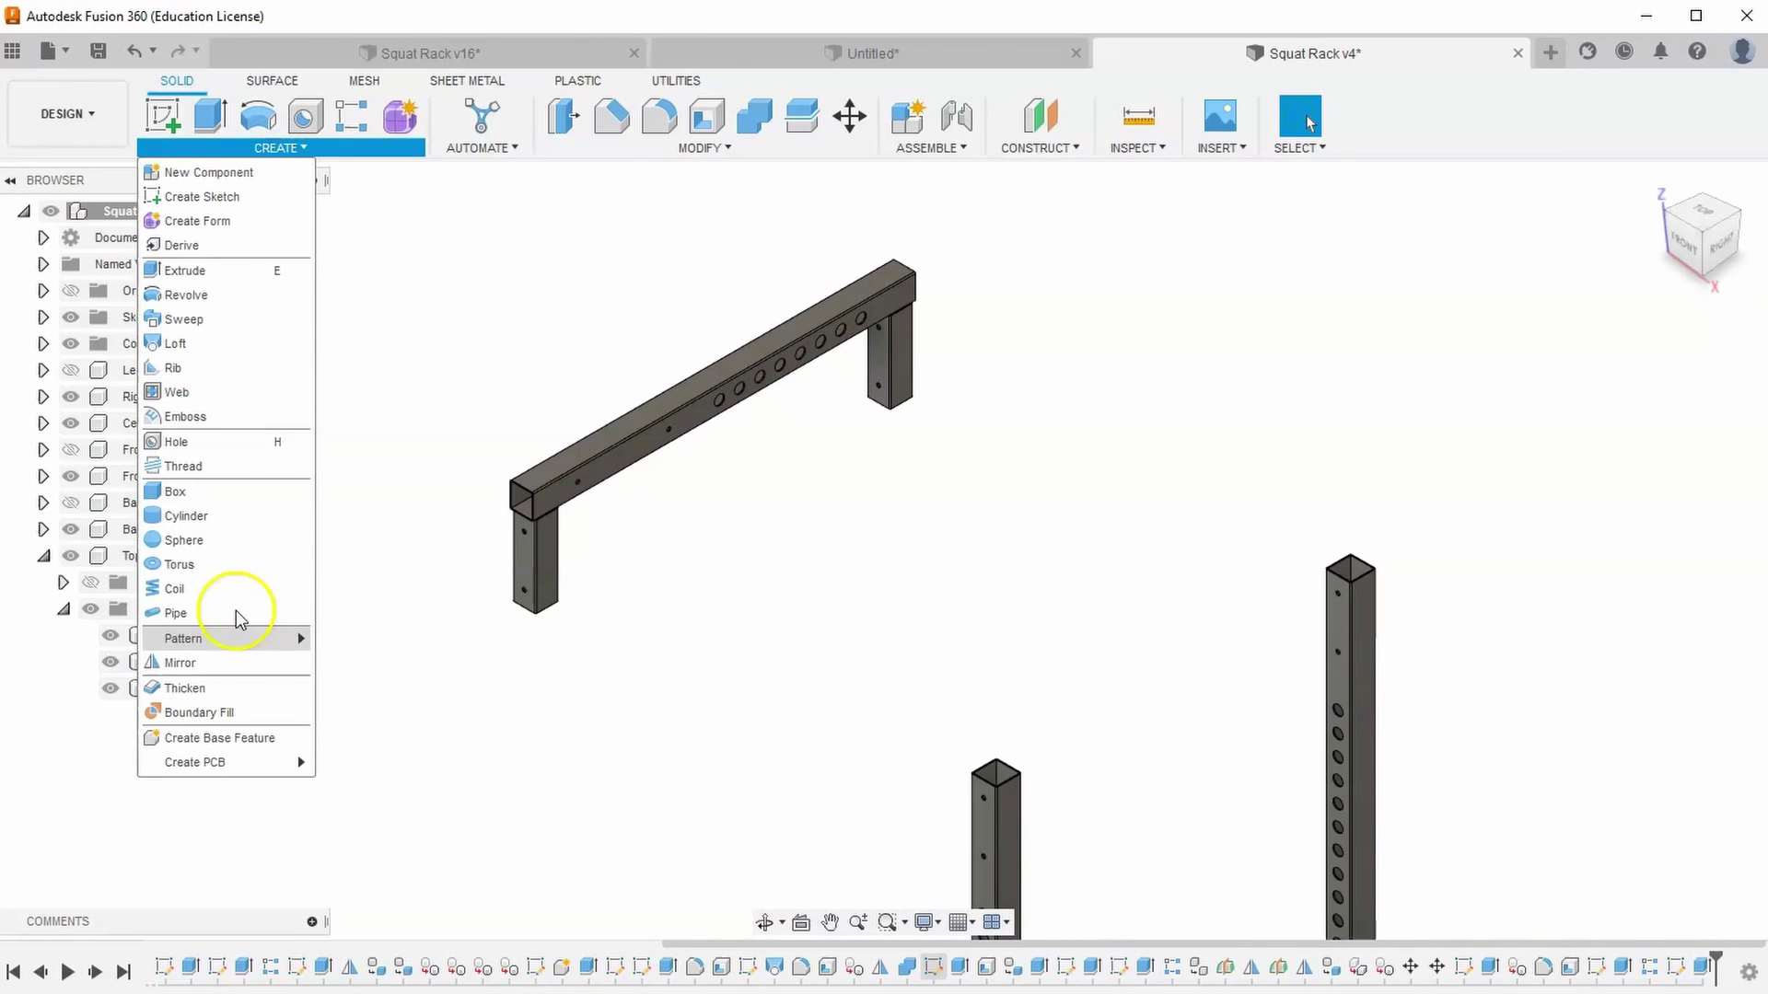
{"action": "left_click", "coordinate": [243, 672]}
{"action": "left_click", "coordinate": [1720, 342]}
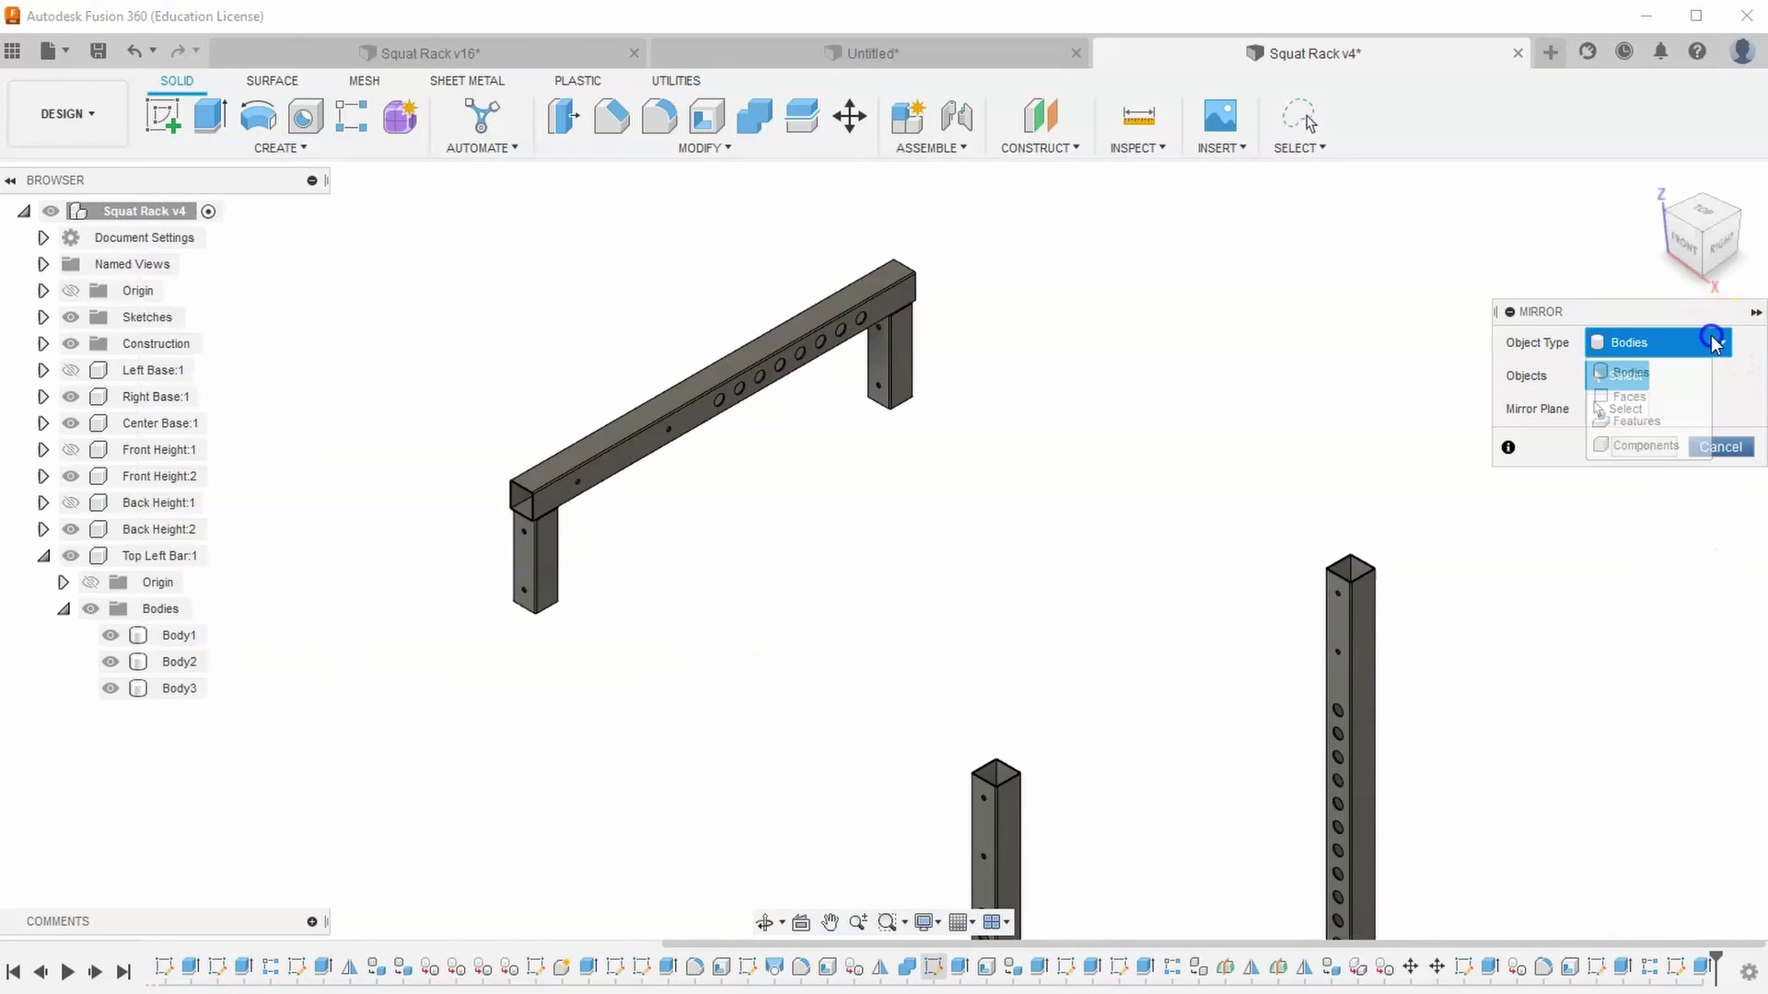
{"action": "left_click", "coordinate": [1657, 448]}
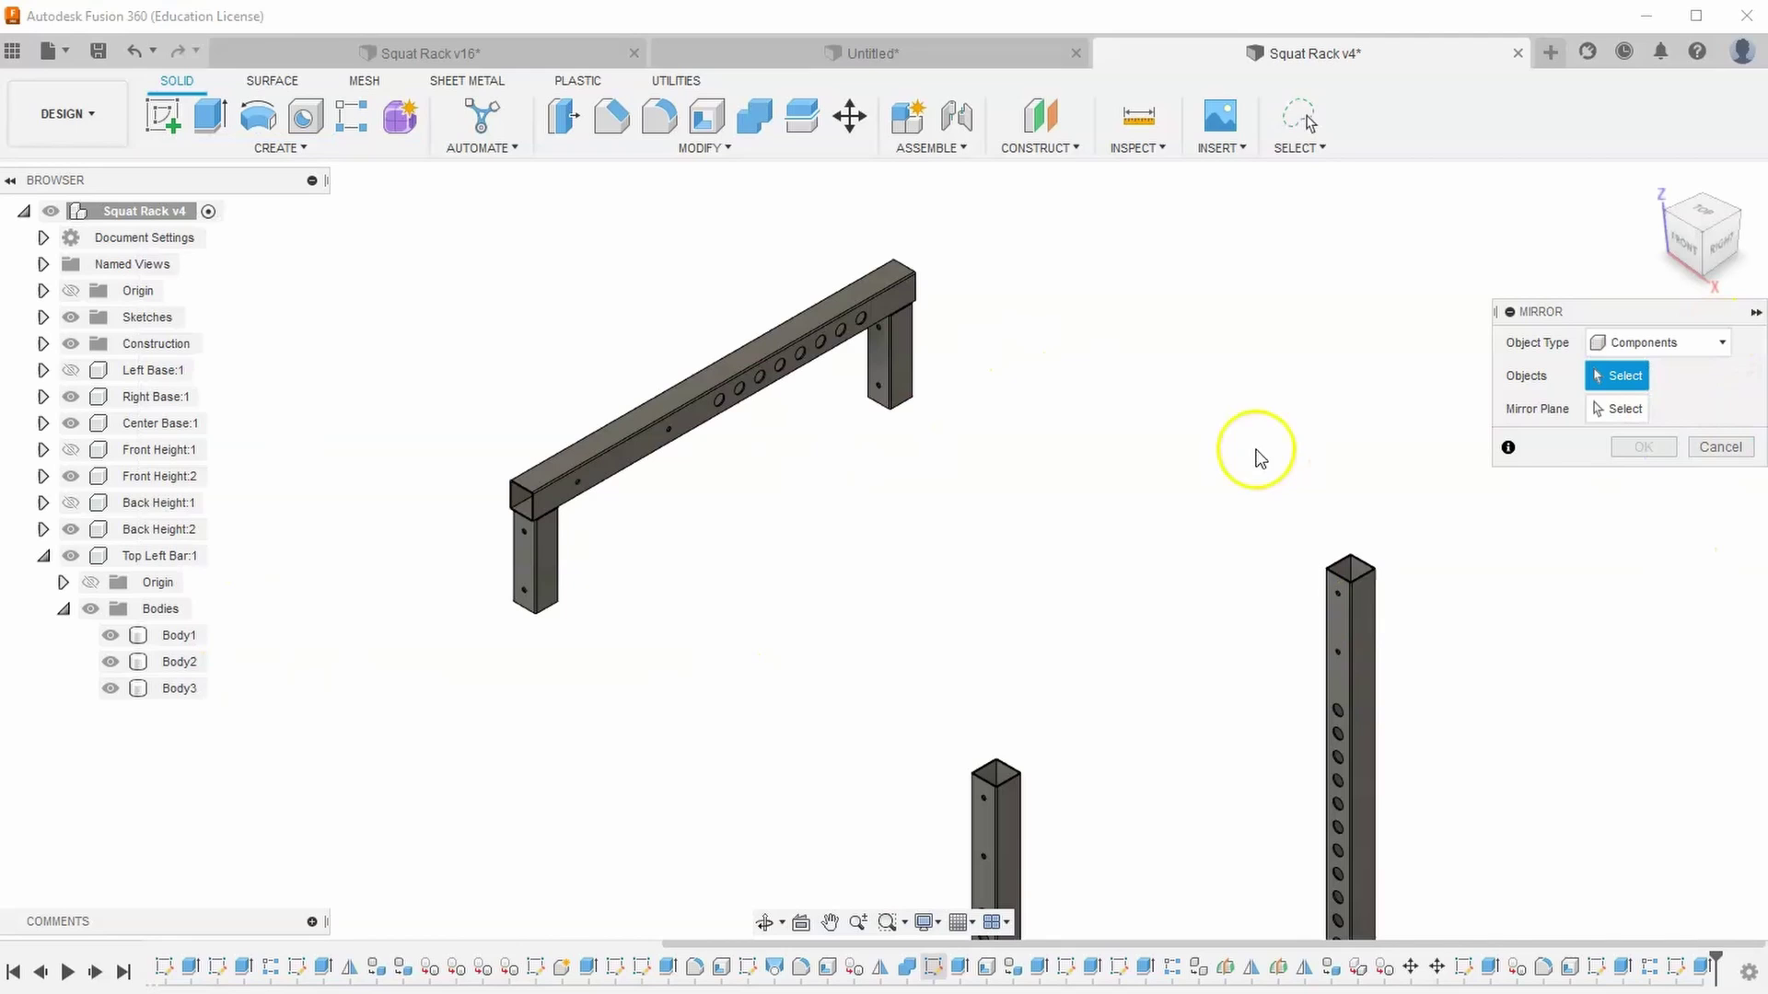
{"action": "left_click", "coordinate": [756, 366]}
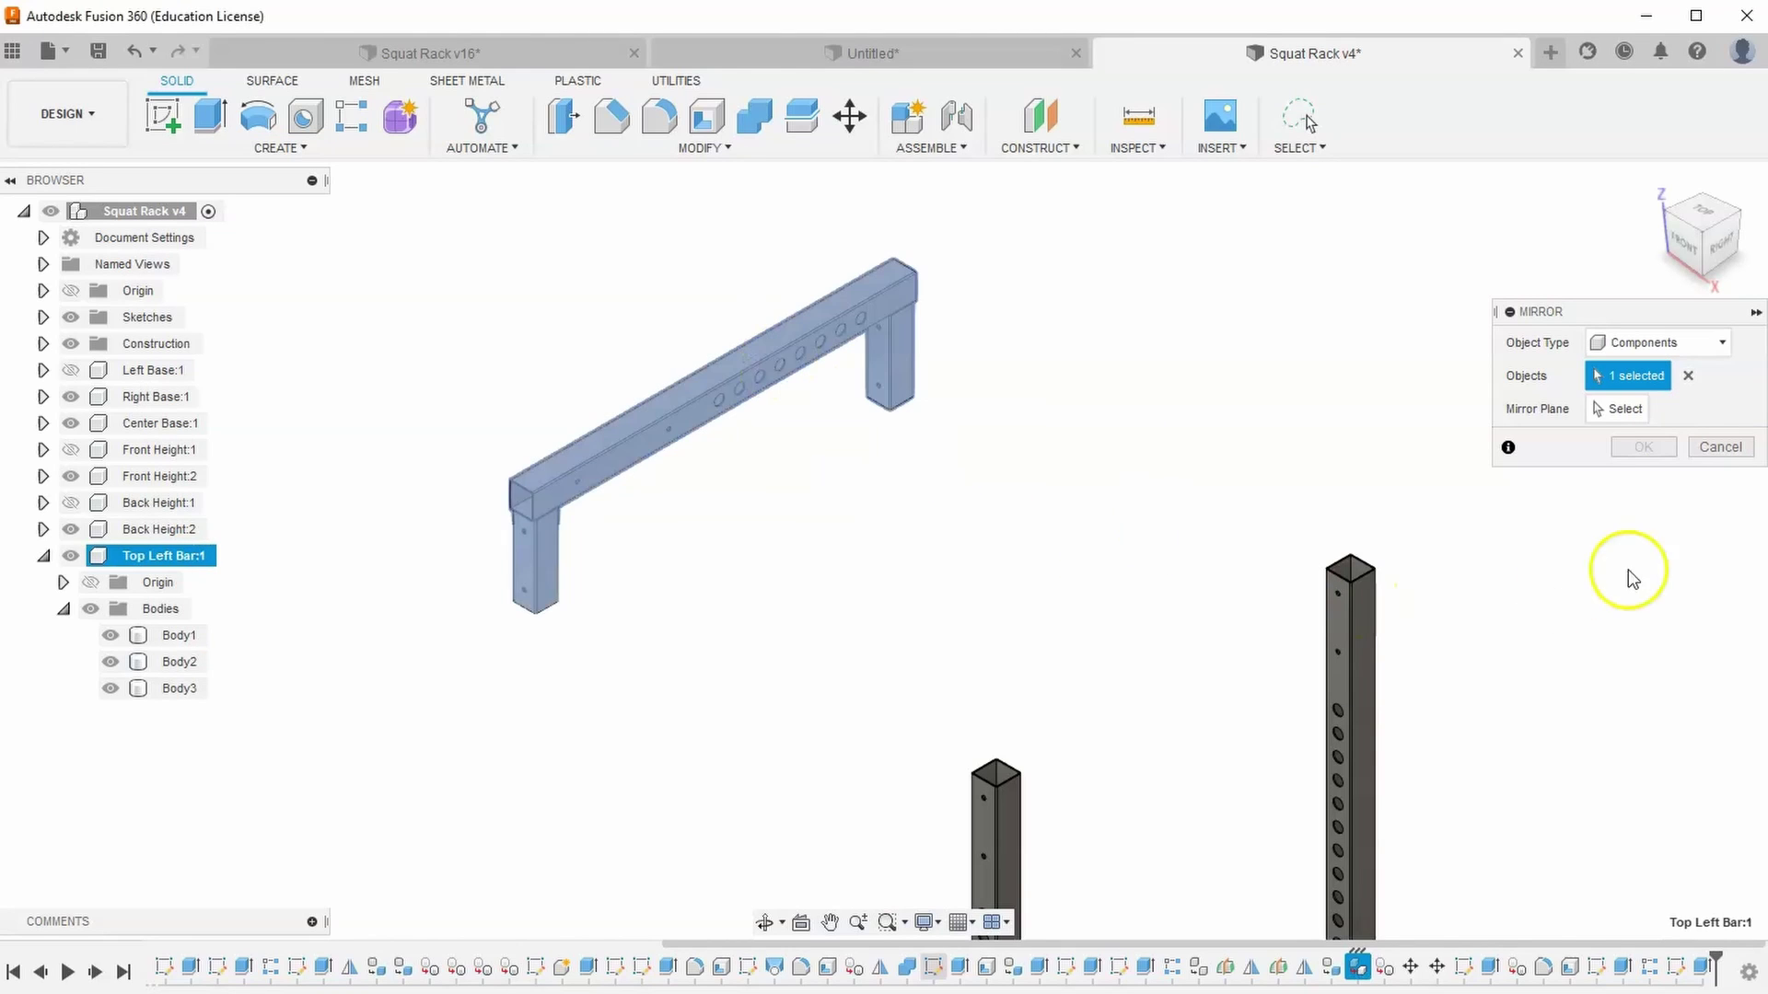
{"action": "left_click", "coordinate": [1617, 413]}
{"action": "middle_click_drag", "start_coordinate": [862, 611], "coordinate": [786, 225]}
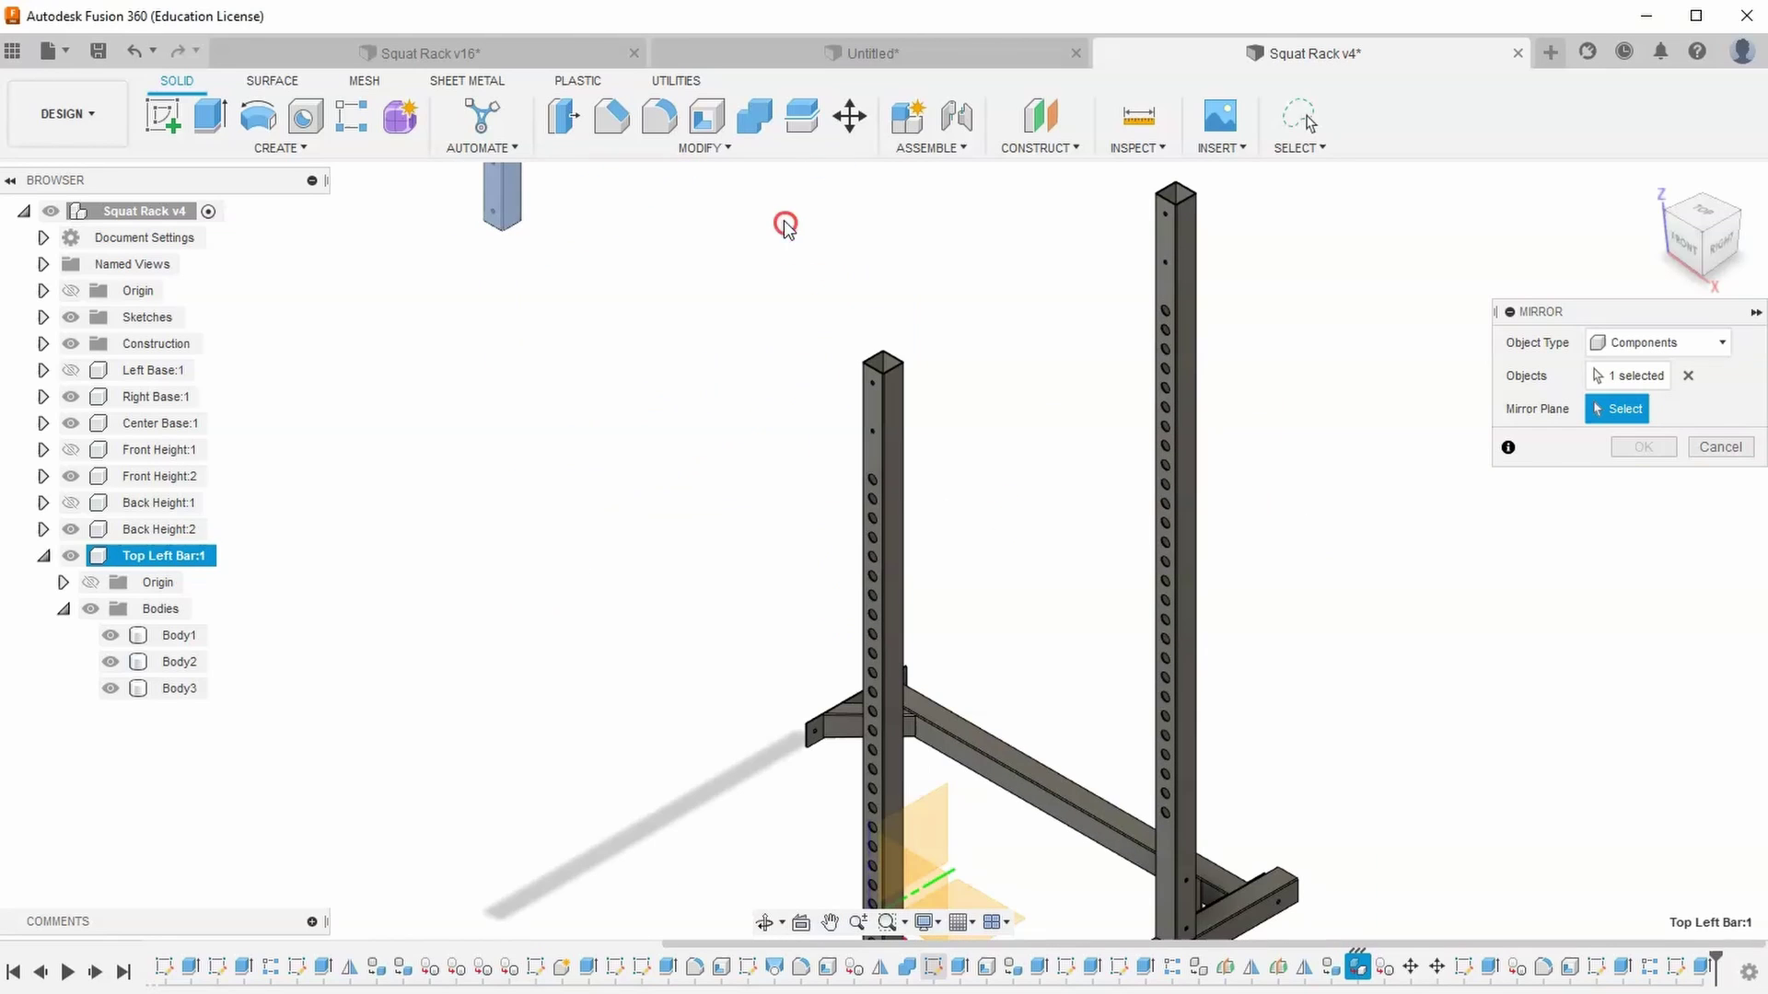
{"action": "left_click", "coordinate": [941, 819]}
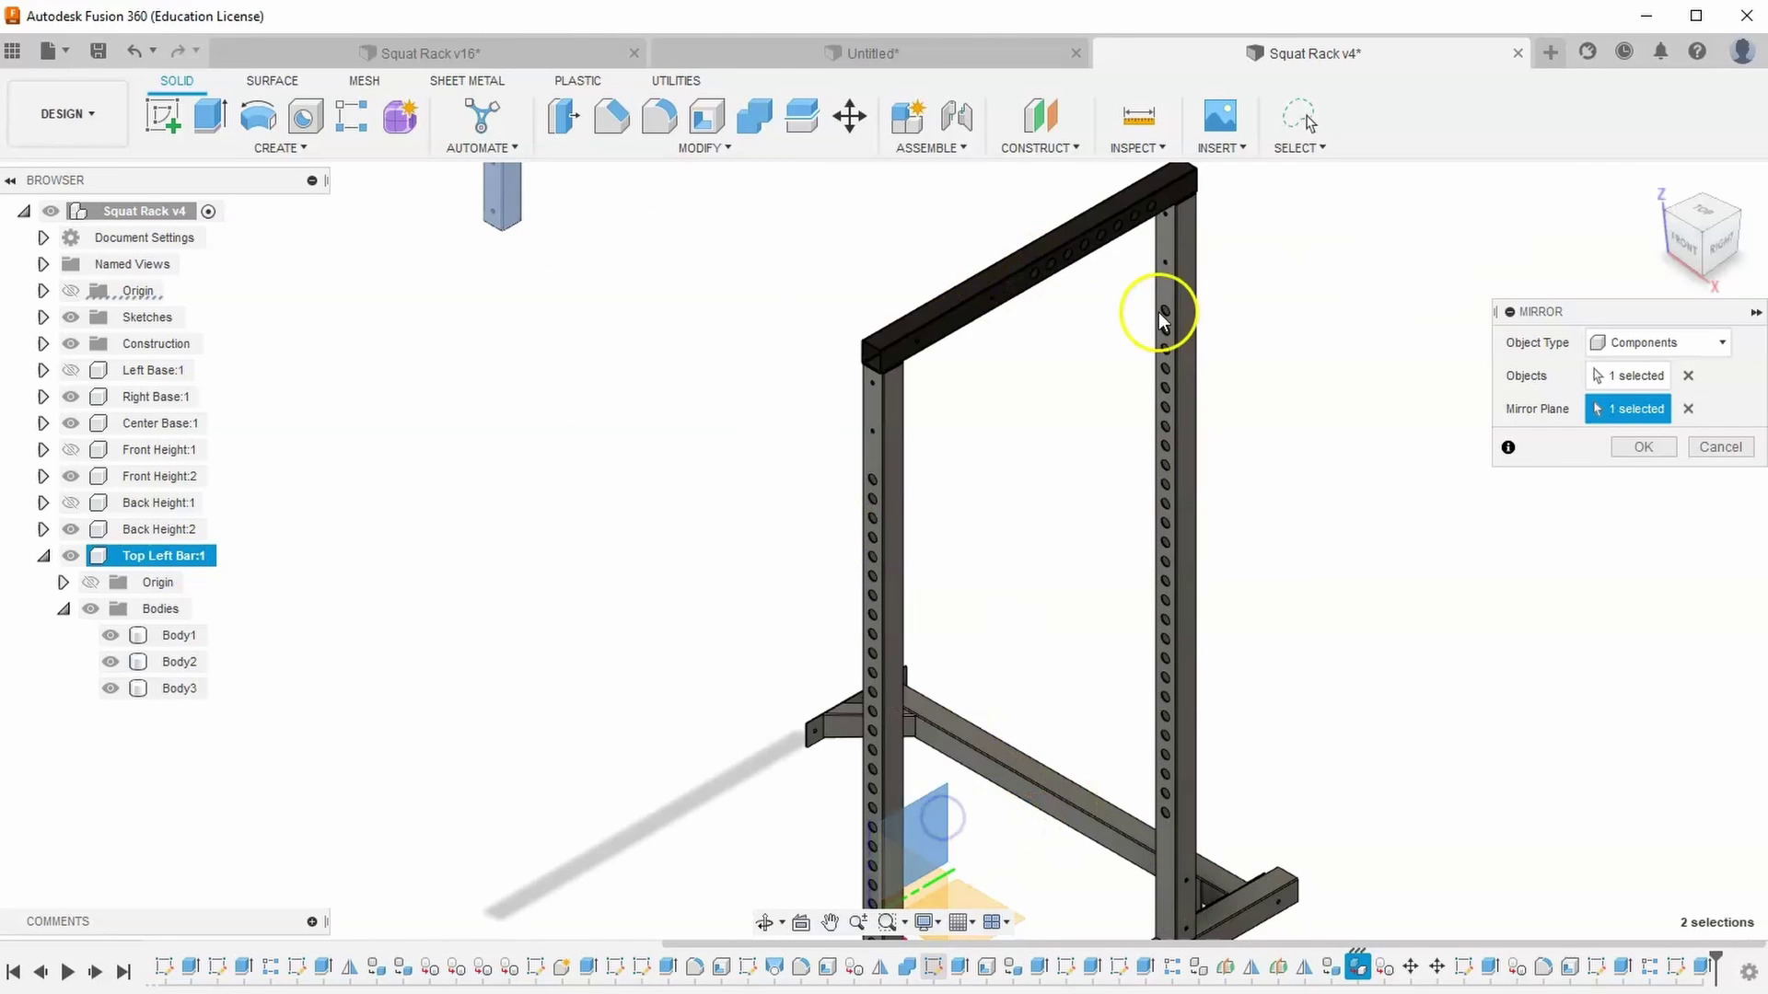
{"action": "middle_click_drag", "start_coordinate": [1159, 313], "coordinate": [1089, 403]}
{"action": "scroll", "coordinate": [1335, 543], "scroll_direction": "down", "scroll_amount": 2}
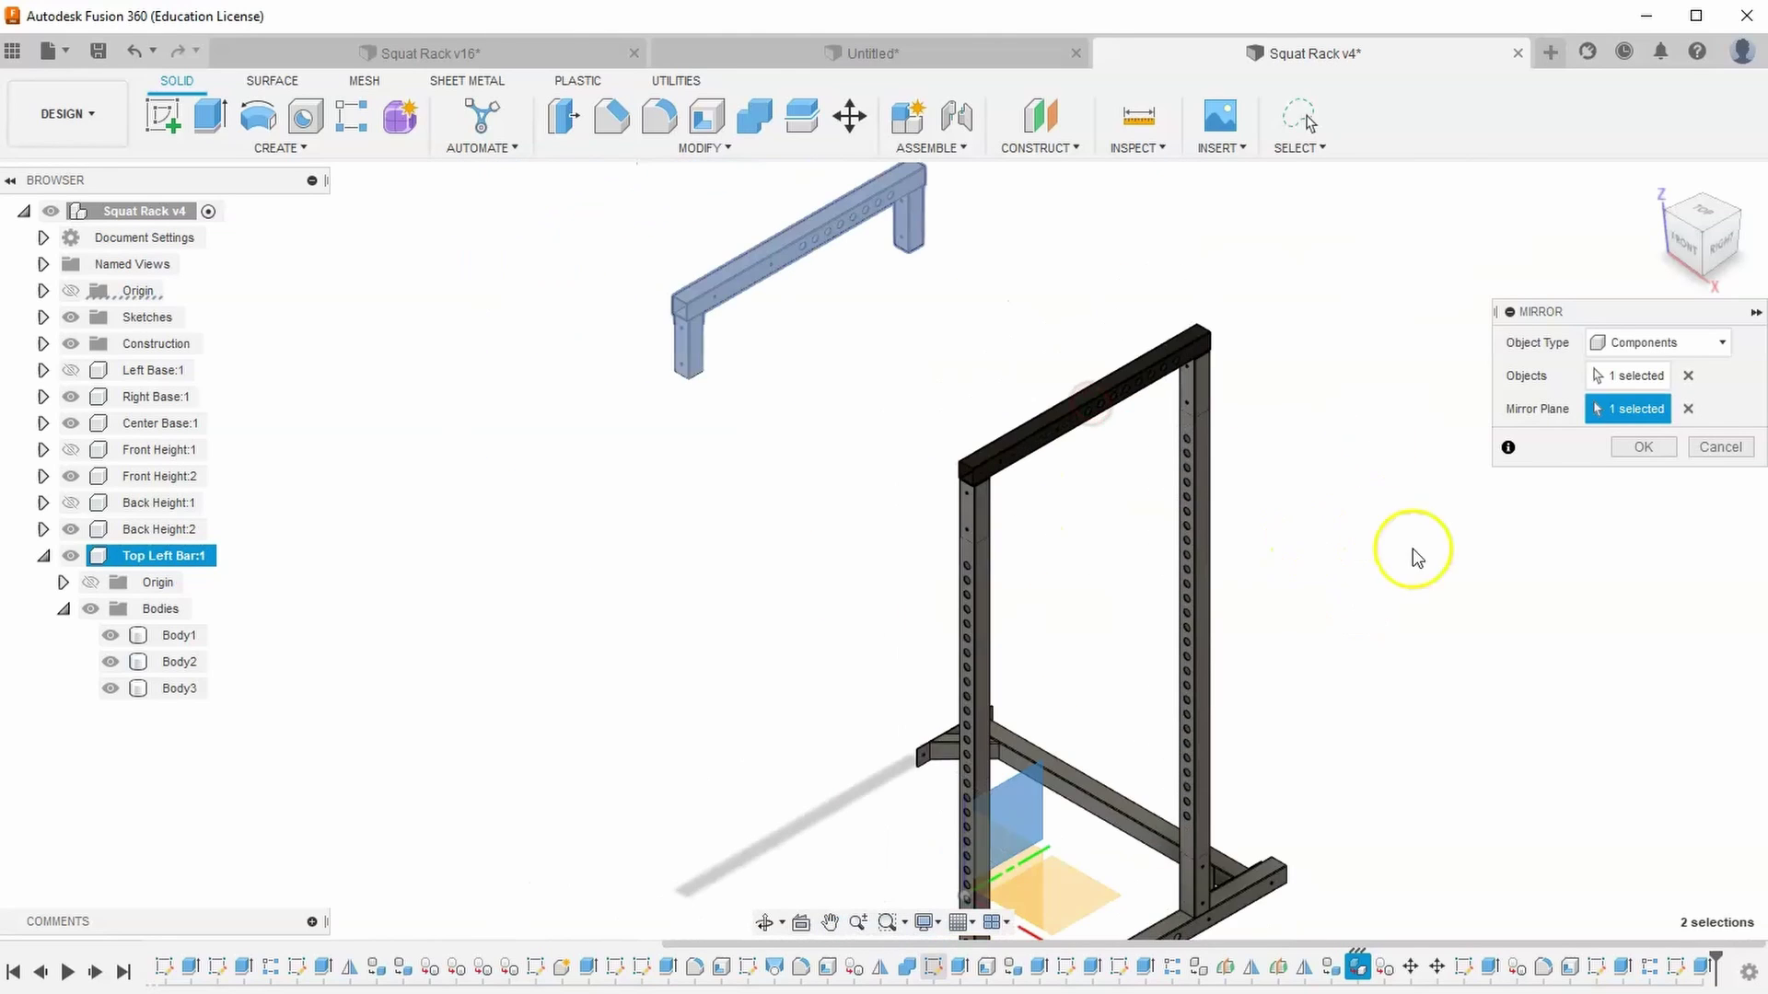
{"action": "left_click", "coordinate": [1654, 461]}
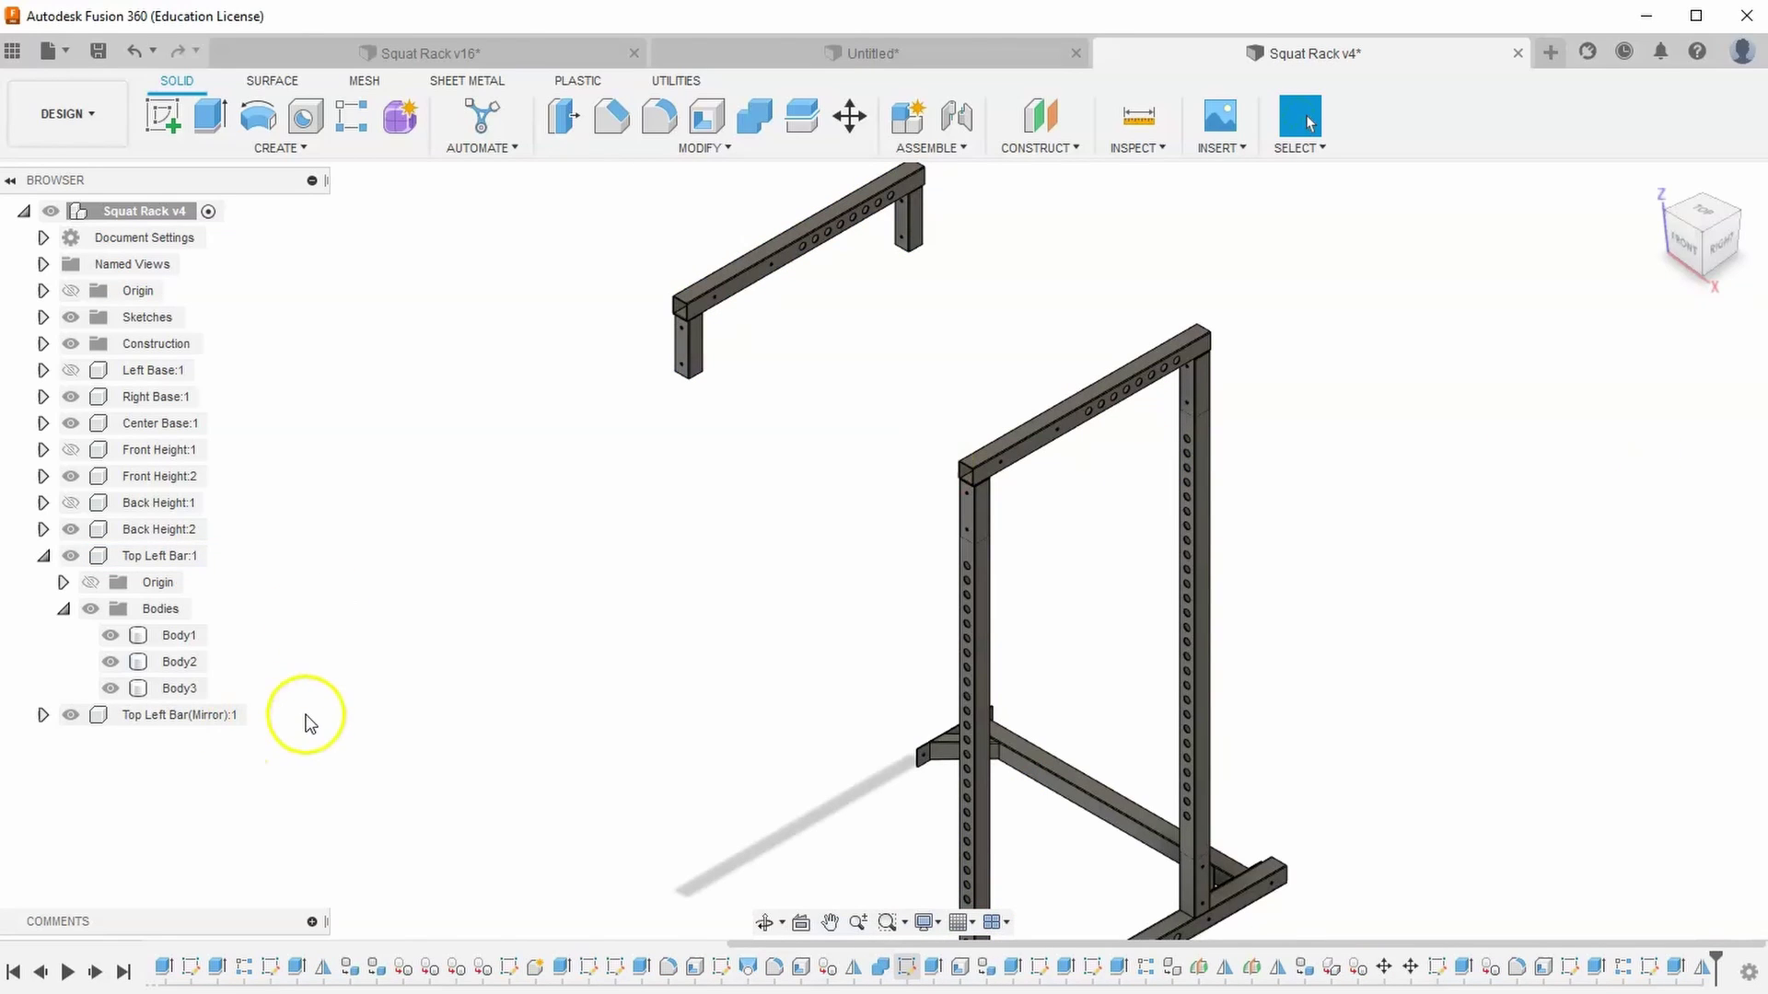
Rename the mirrored bar component as Top Right Bar
{"action": "left_click", "coordinate": [185, 716]}
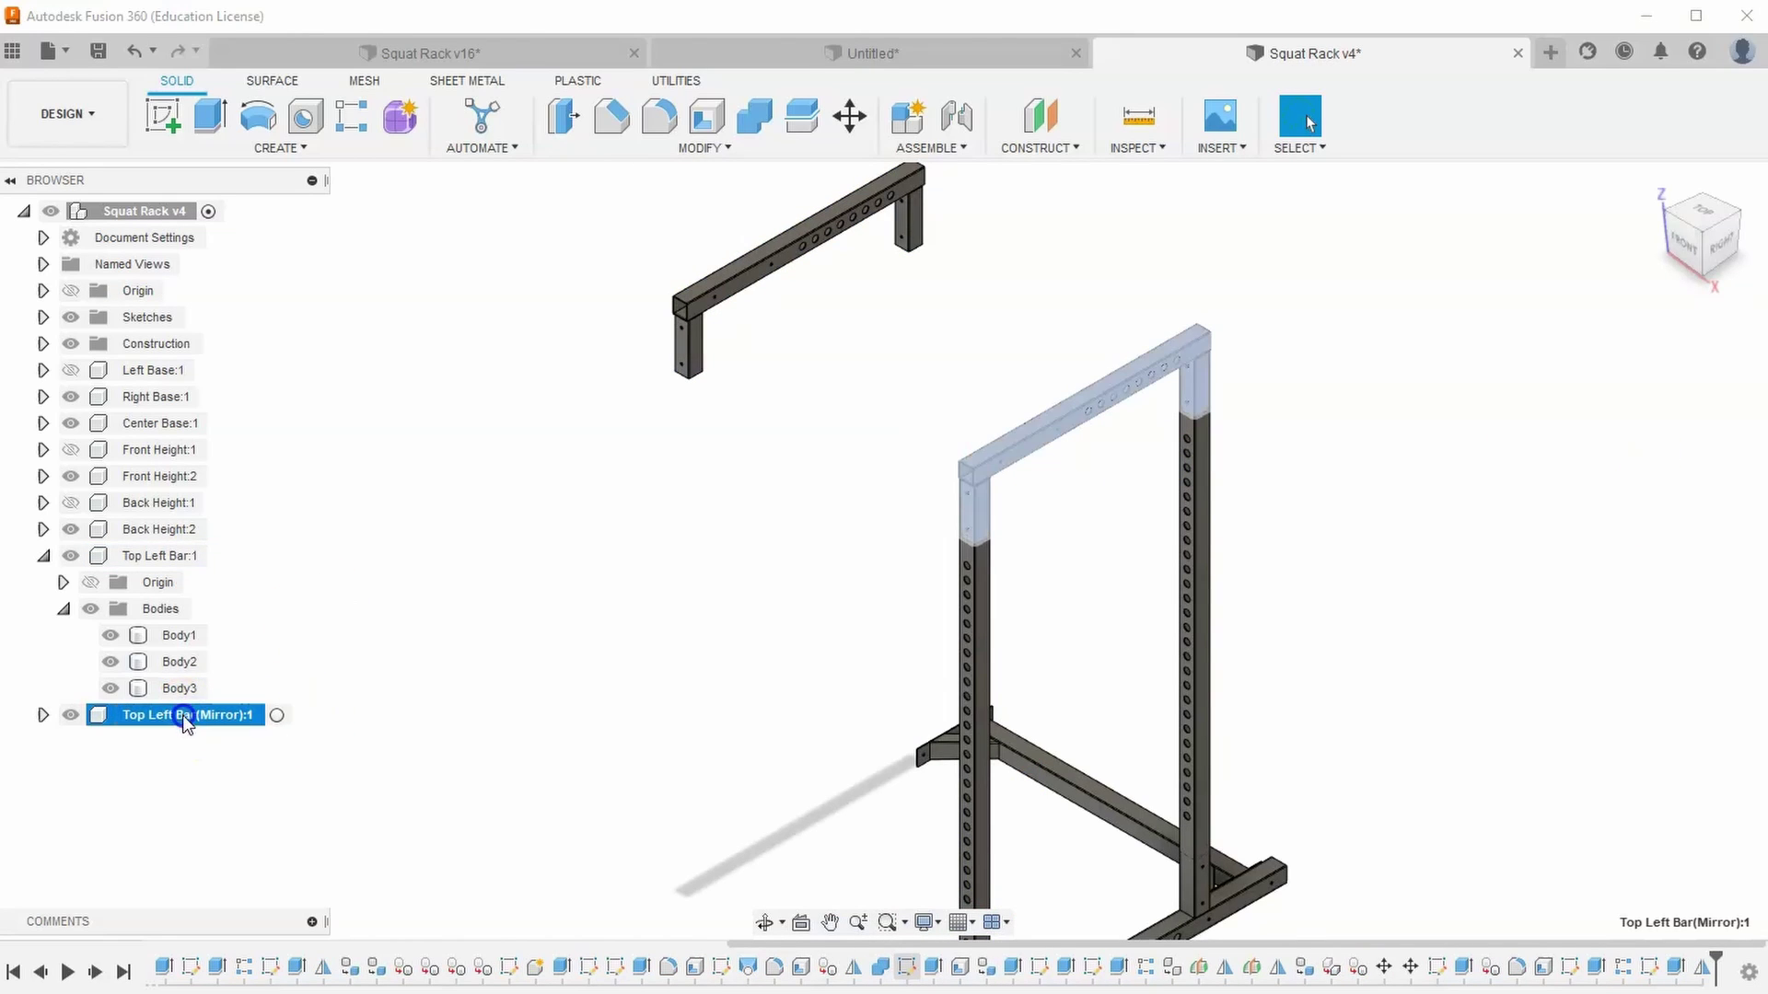
{"action": "left_click", "coordinate": [184, 716]}
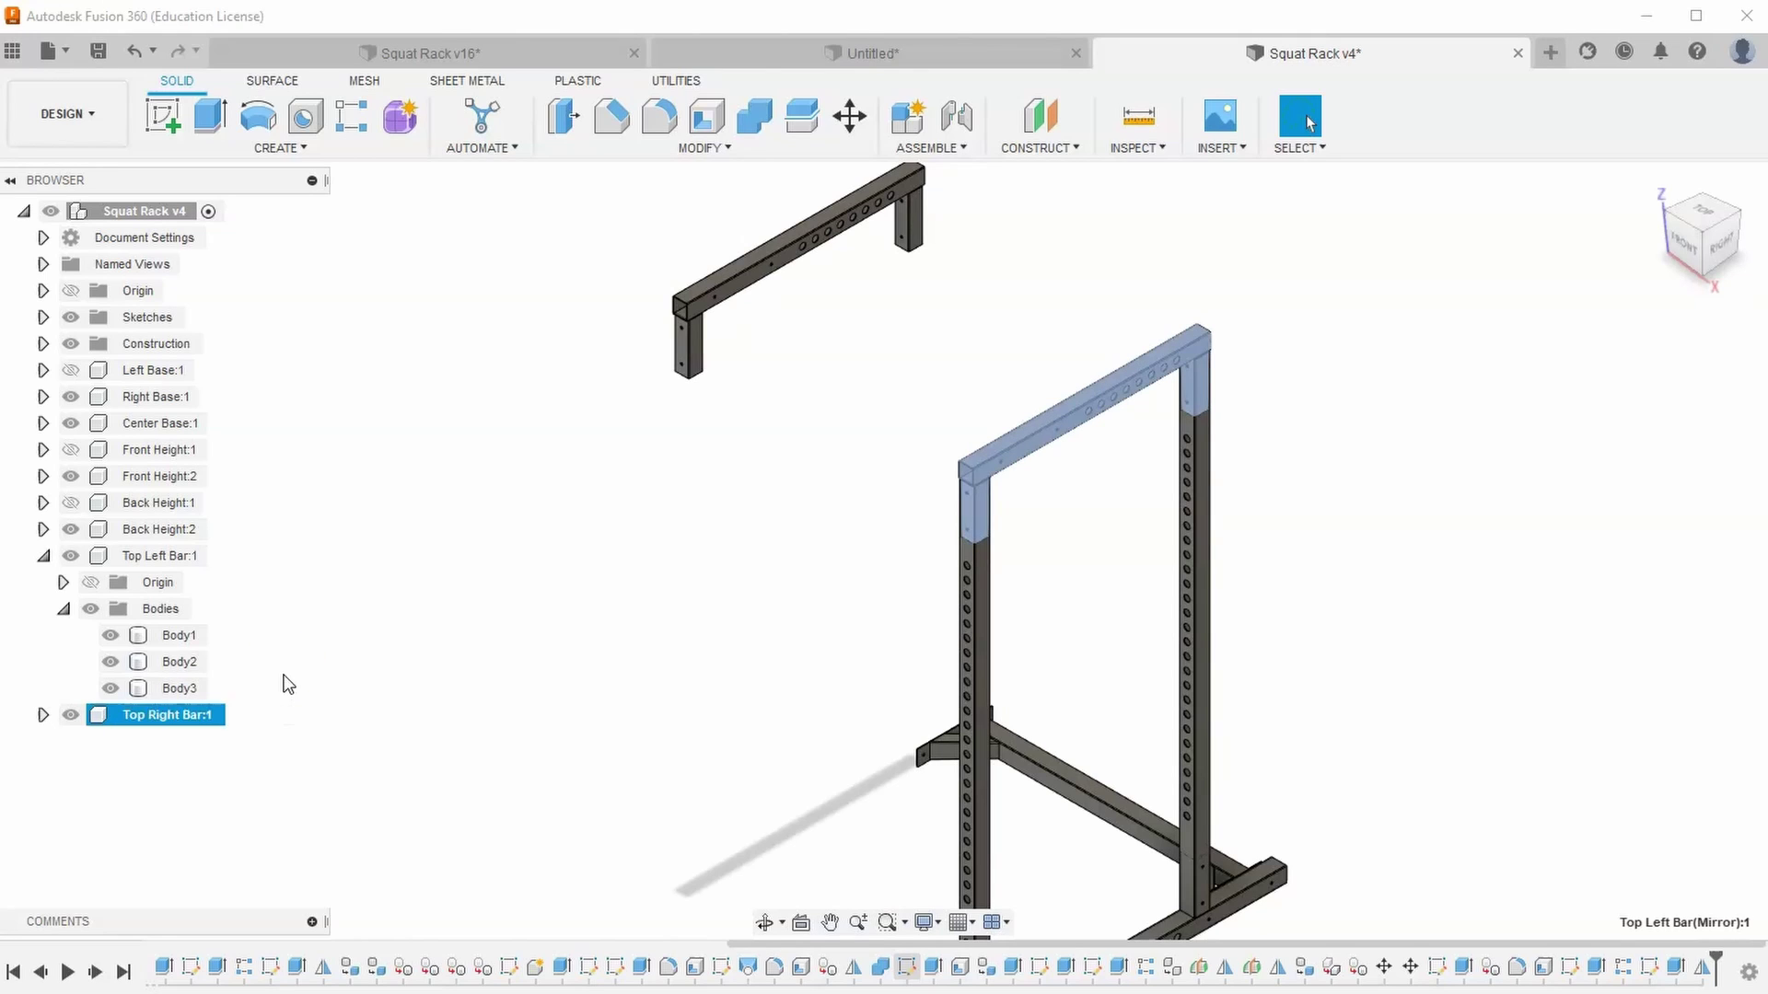
{"action": "left_click", "coordinate": [415, 532]}
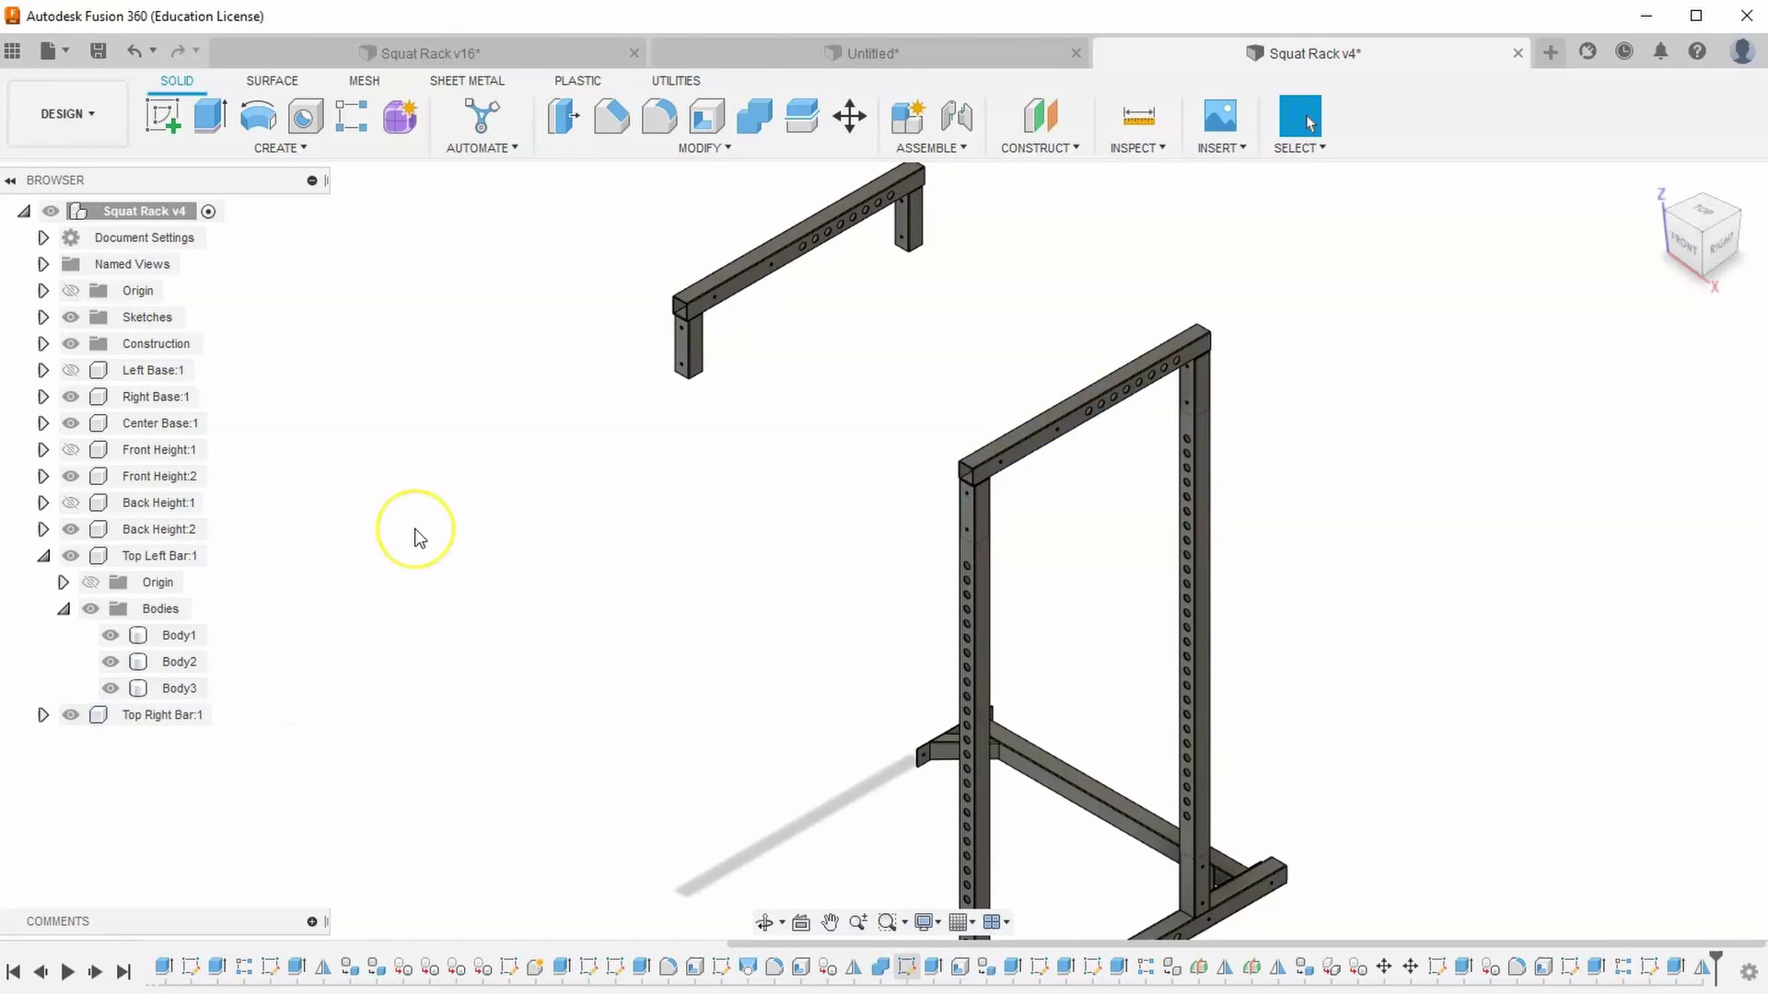
Show the hidden Back Height:1, Front Height:1 and Left Base:1 components to display the whole rack
{"action": "left_click", "coordinate": [71, 503]}
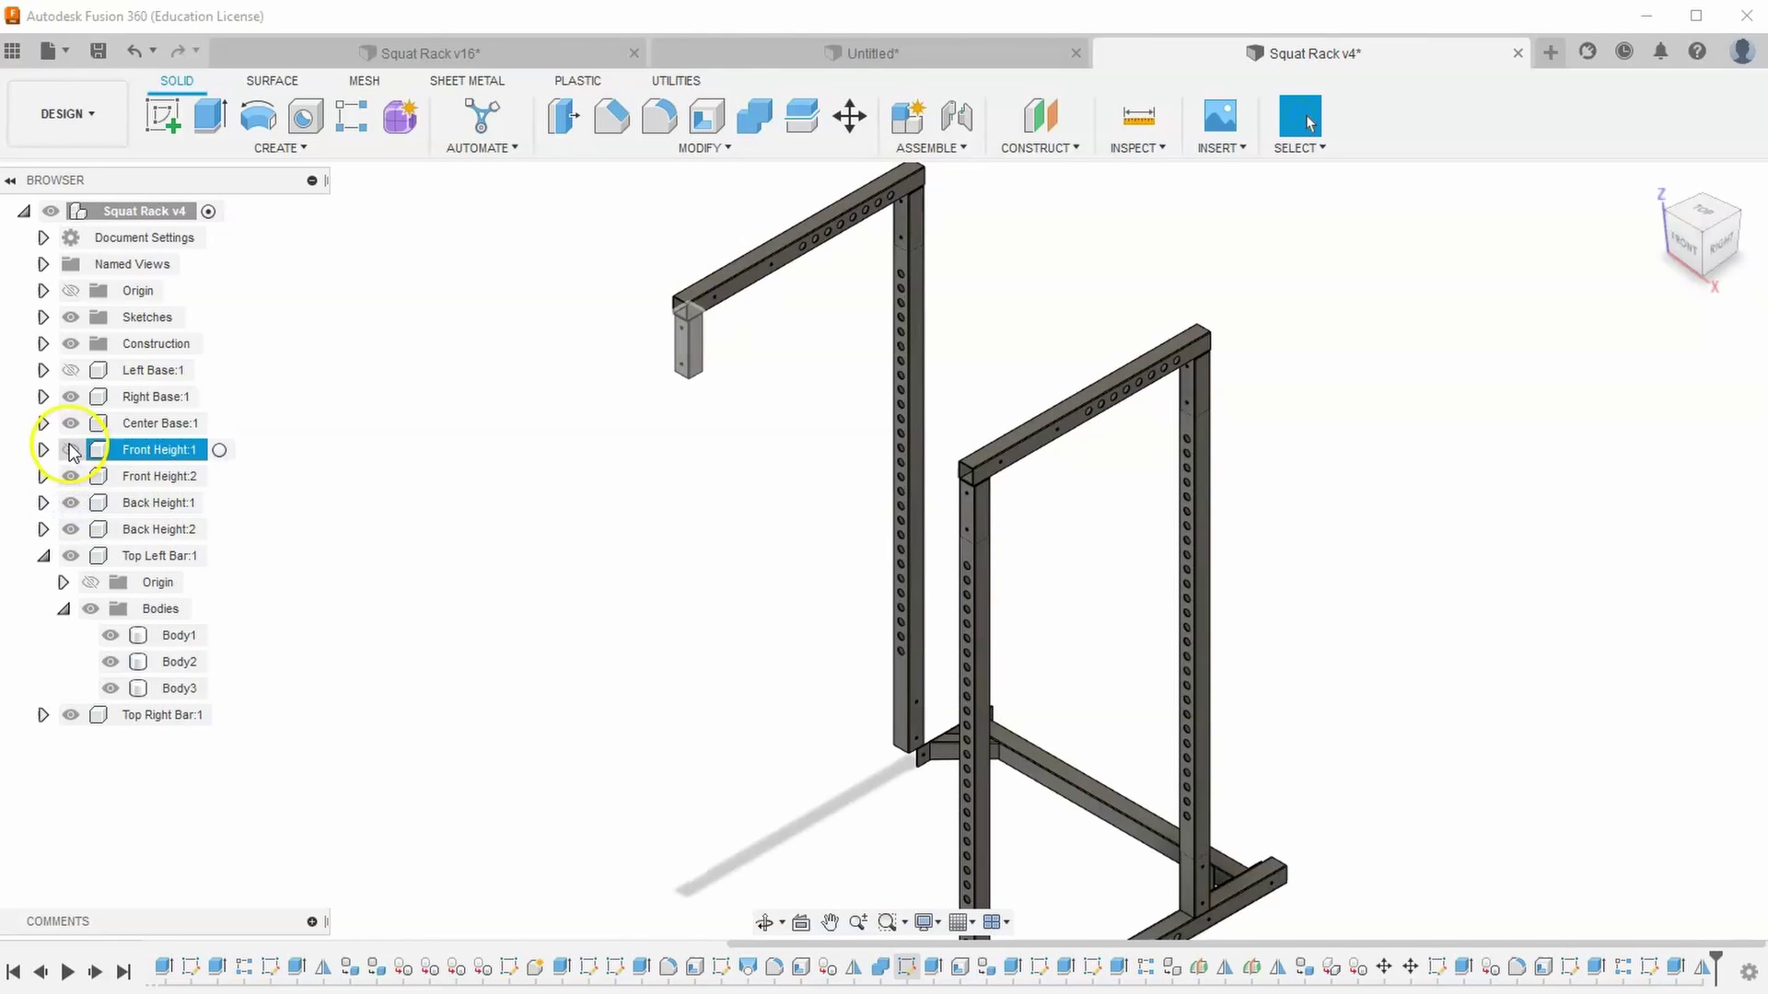
{"action": "left_click", "coordinate": [71, 449]}
{"action": "left_click", "coordinate": [71, 370]}
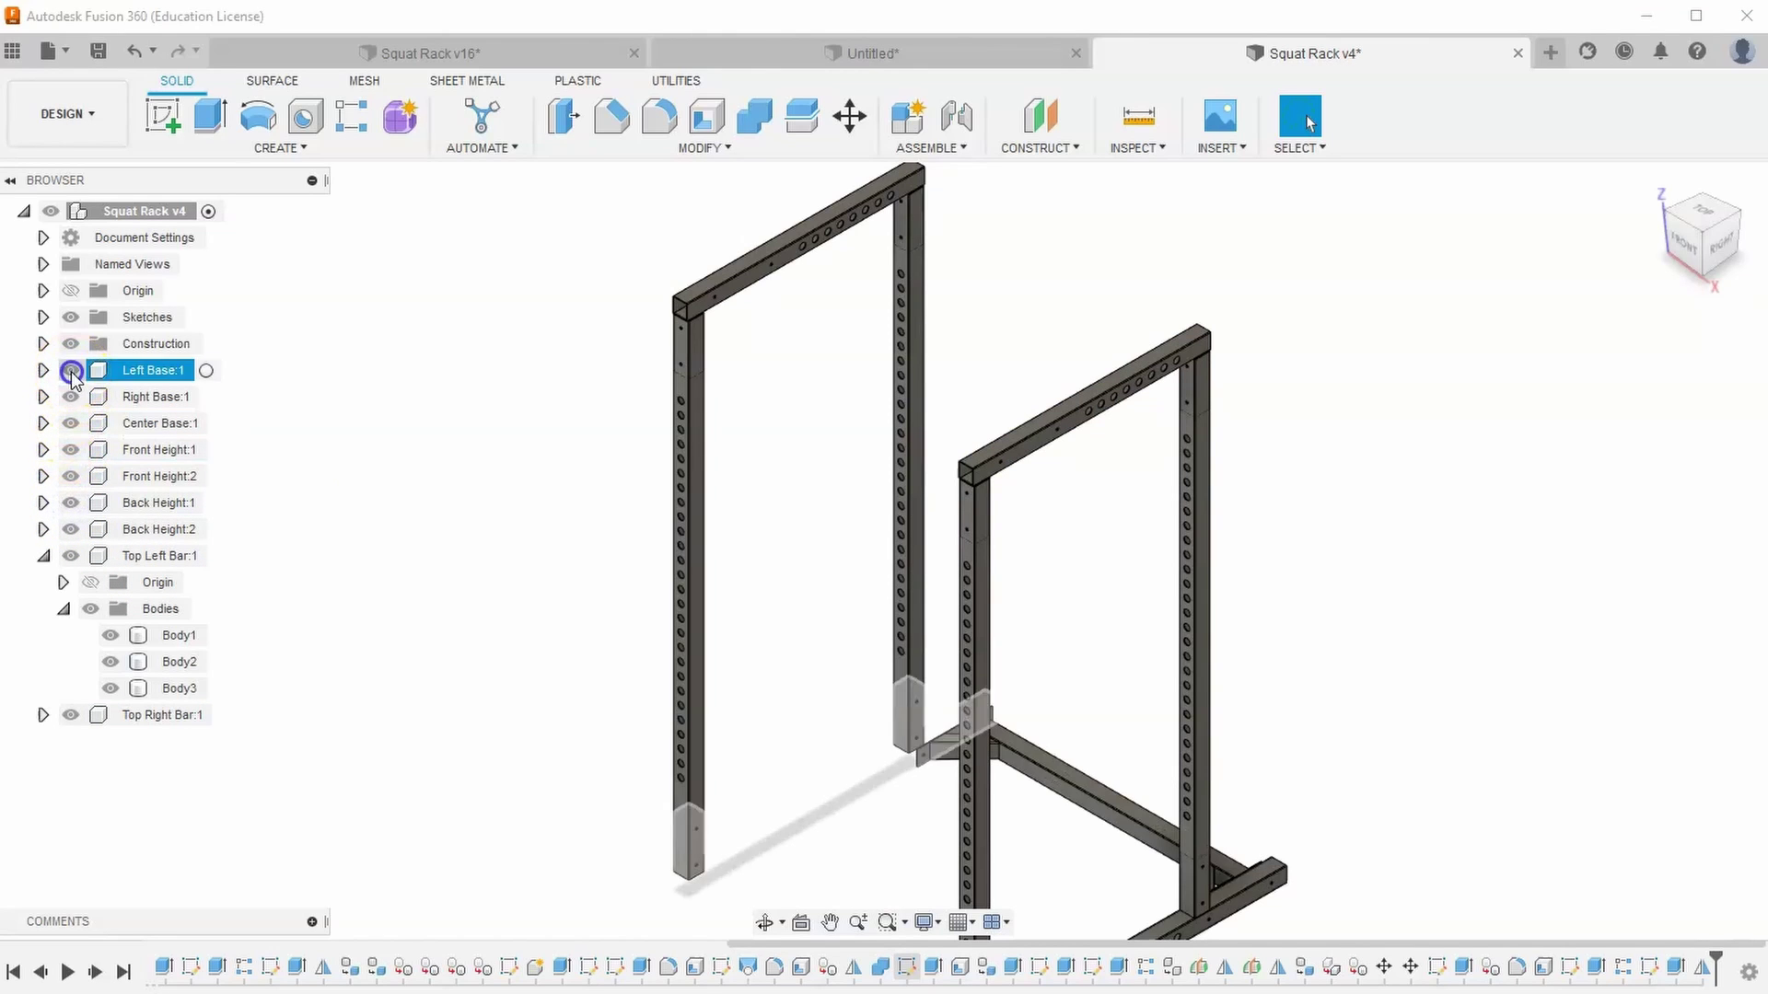
{"action": "middle_click_drag", "start_coordinate": [423, 497], "coordinate": [1059, 553], "text": "shift"}
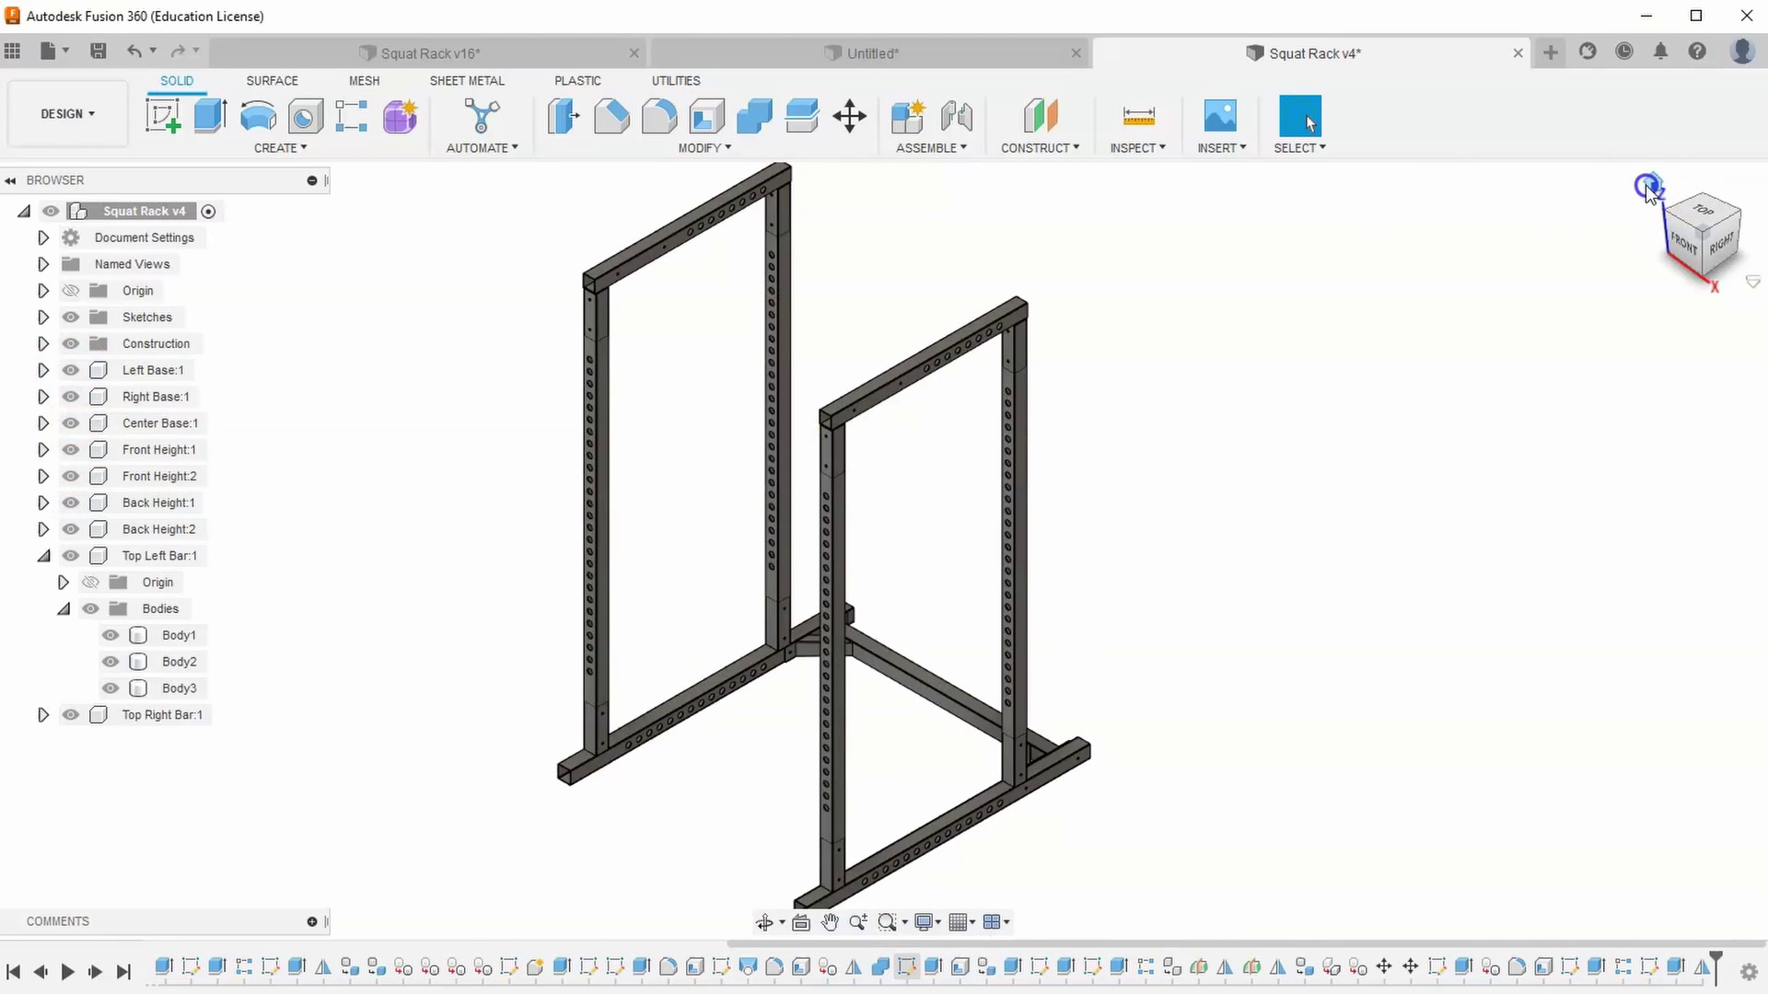
Save the squat rack design as a new version
{"action": "left_click", "coordinate": [1648, 187]}
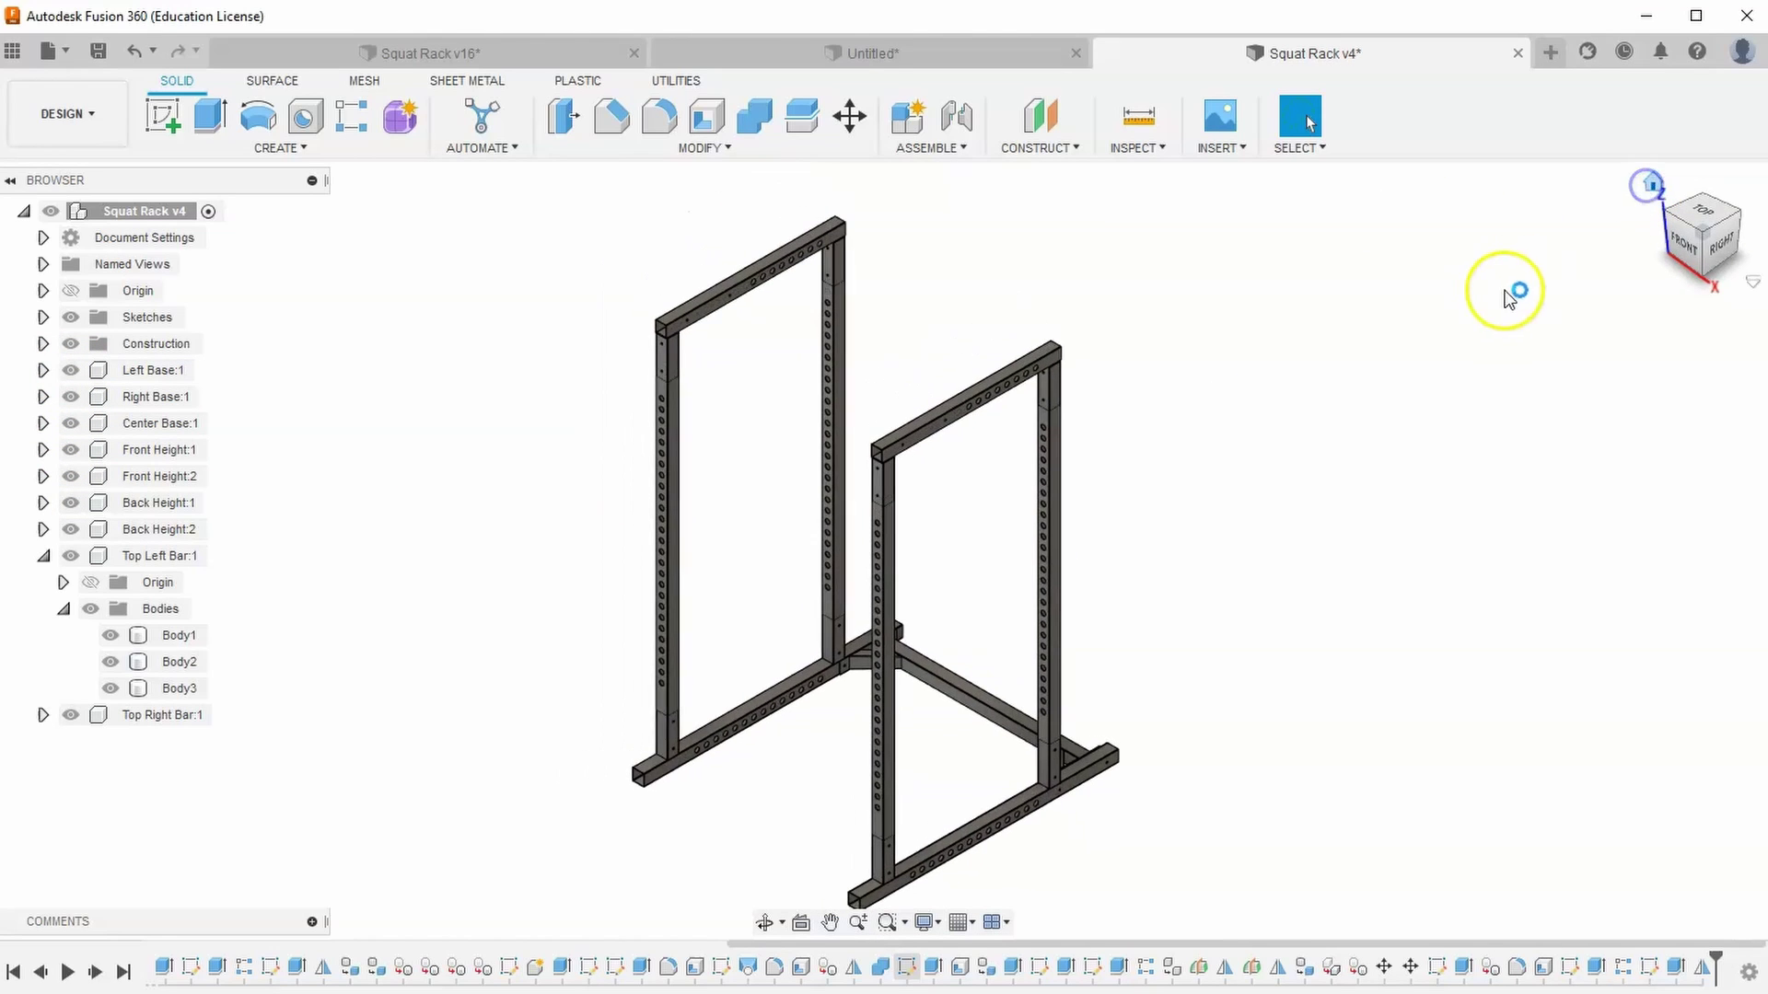
{"action": "left_click", "coordinate": [101, 52]}
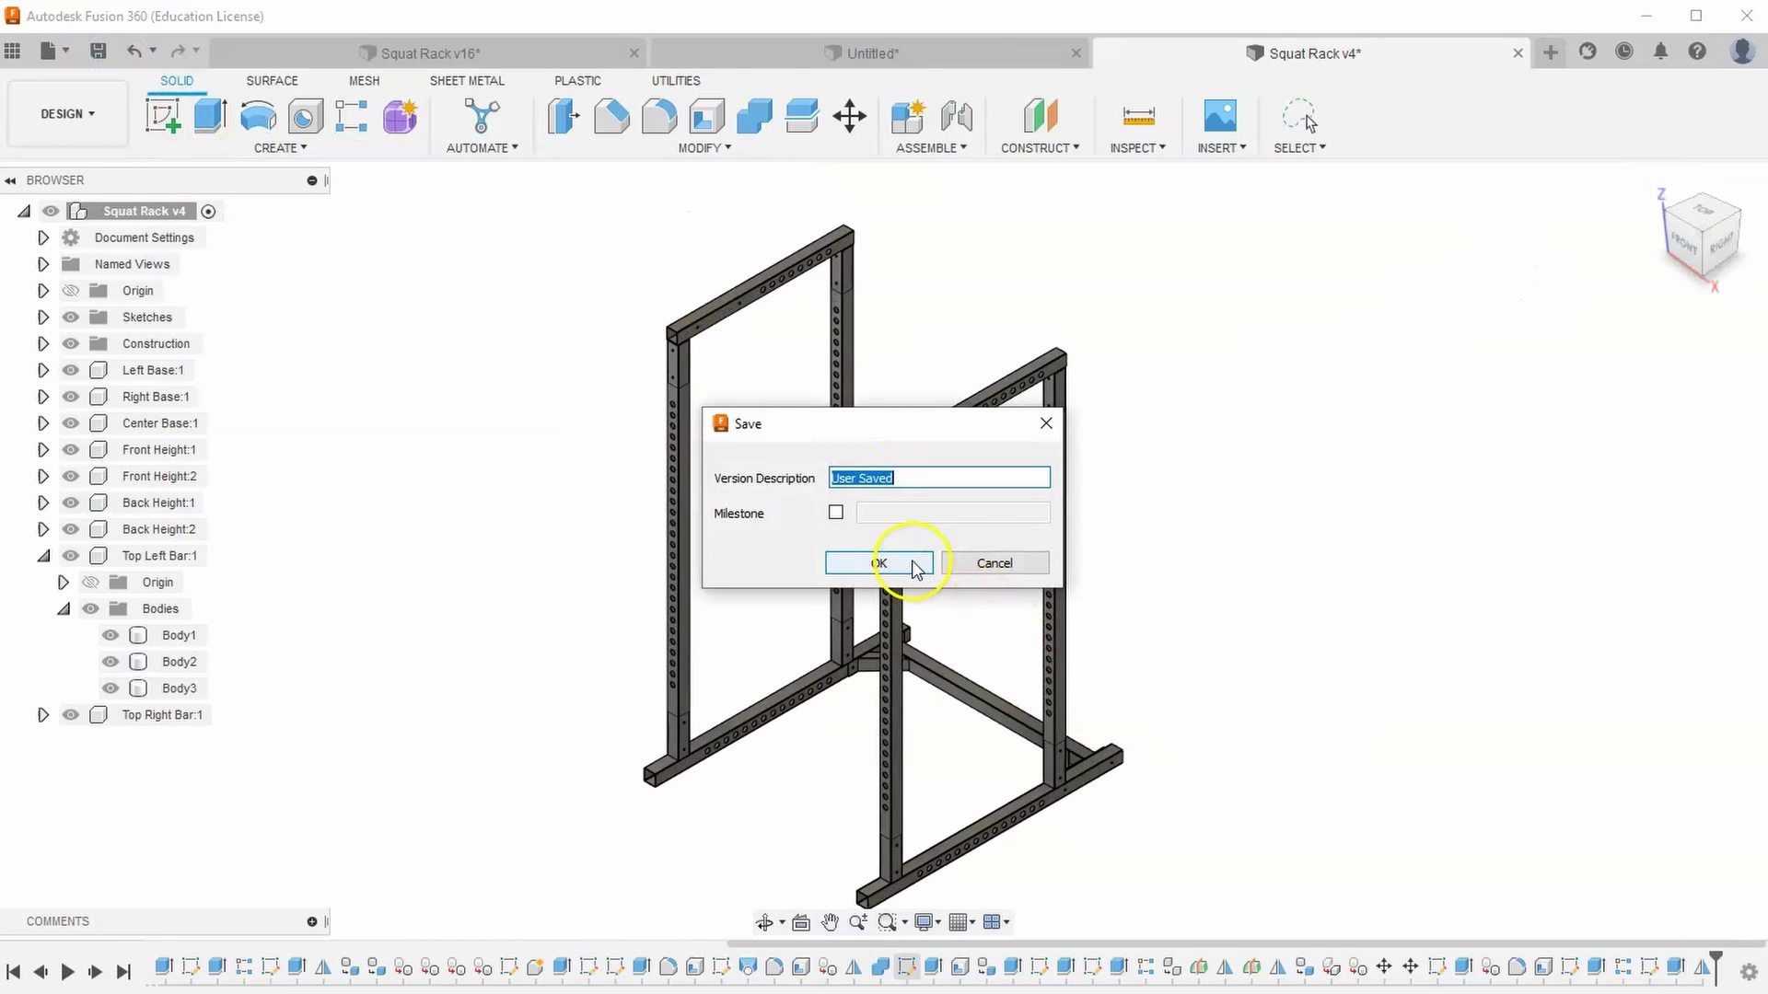